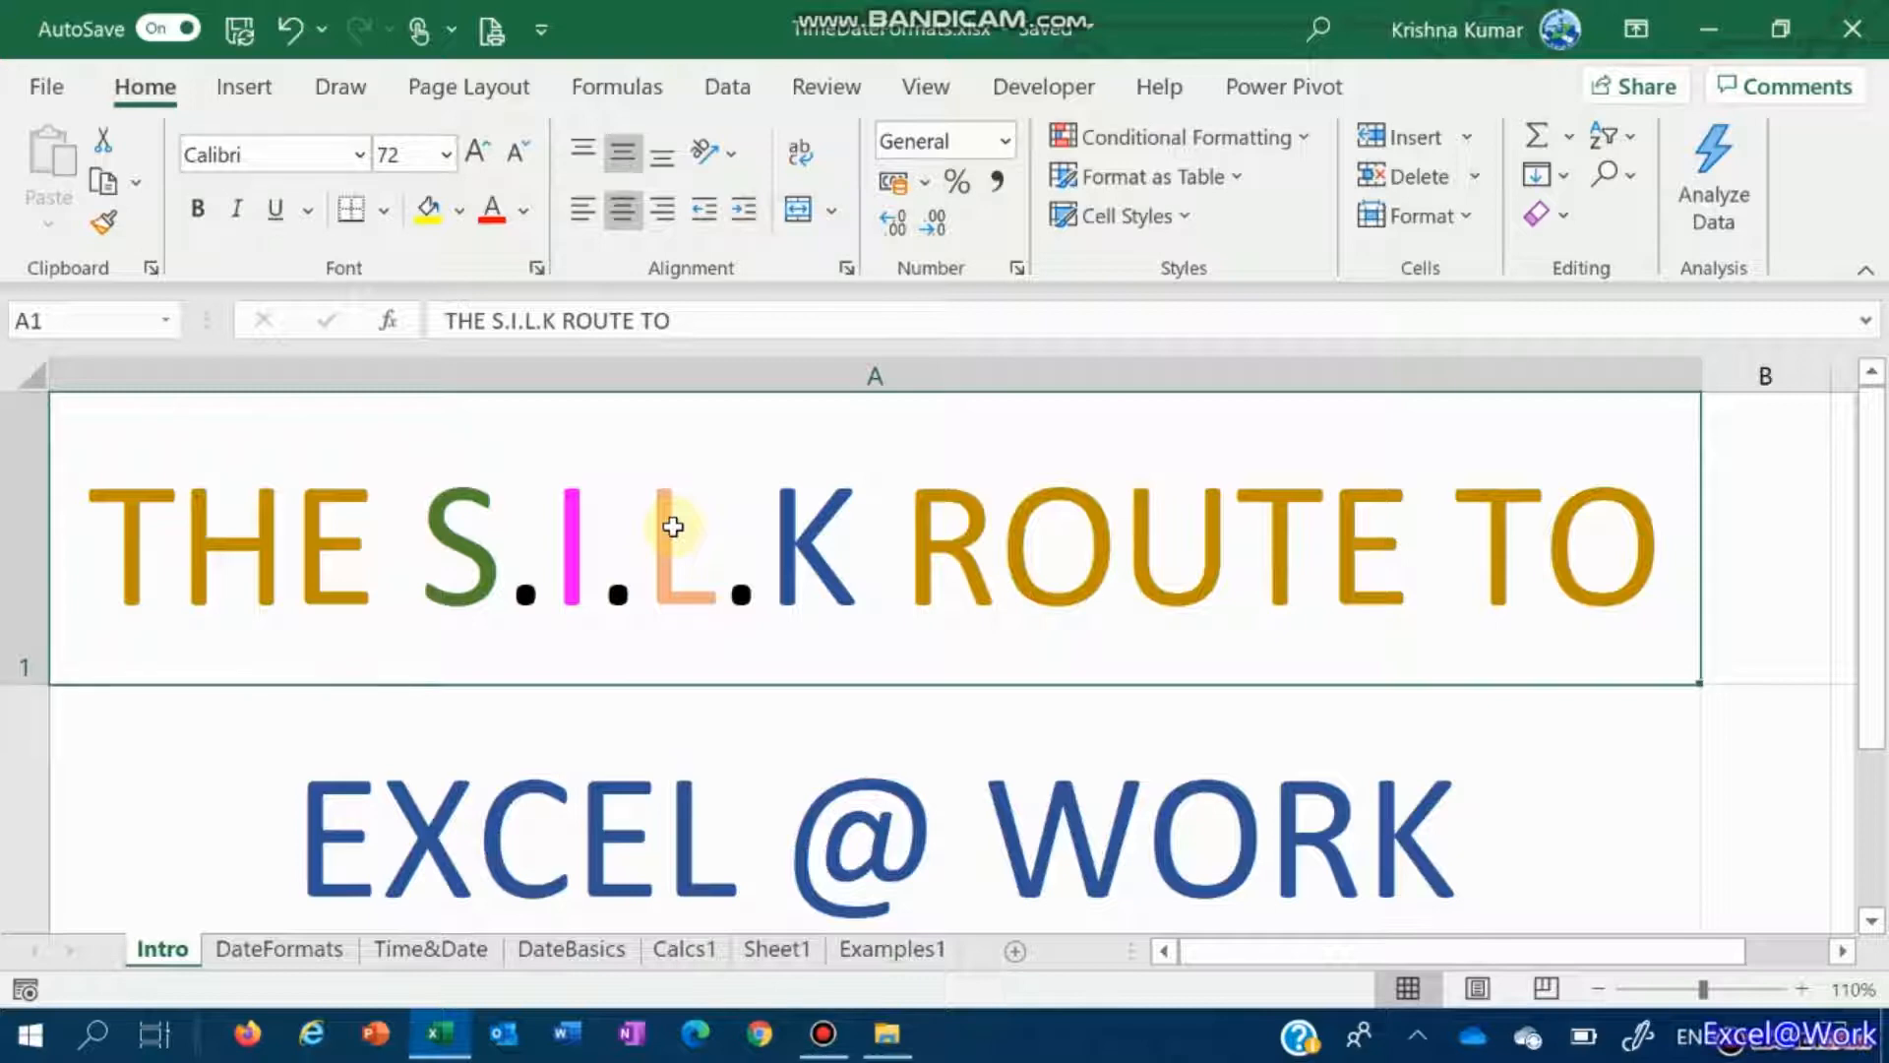
Step: Review the DateFormats, Time&Date and DateBasics sheets, including the formula in cell A11 of DateBasics
left_click(297, 963)
left_click(433, 953)
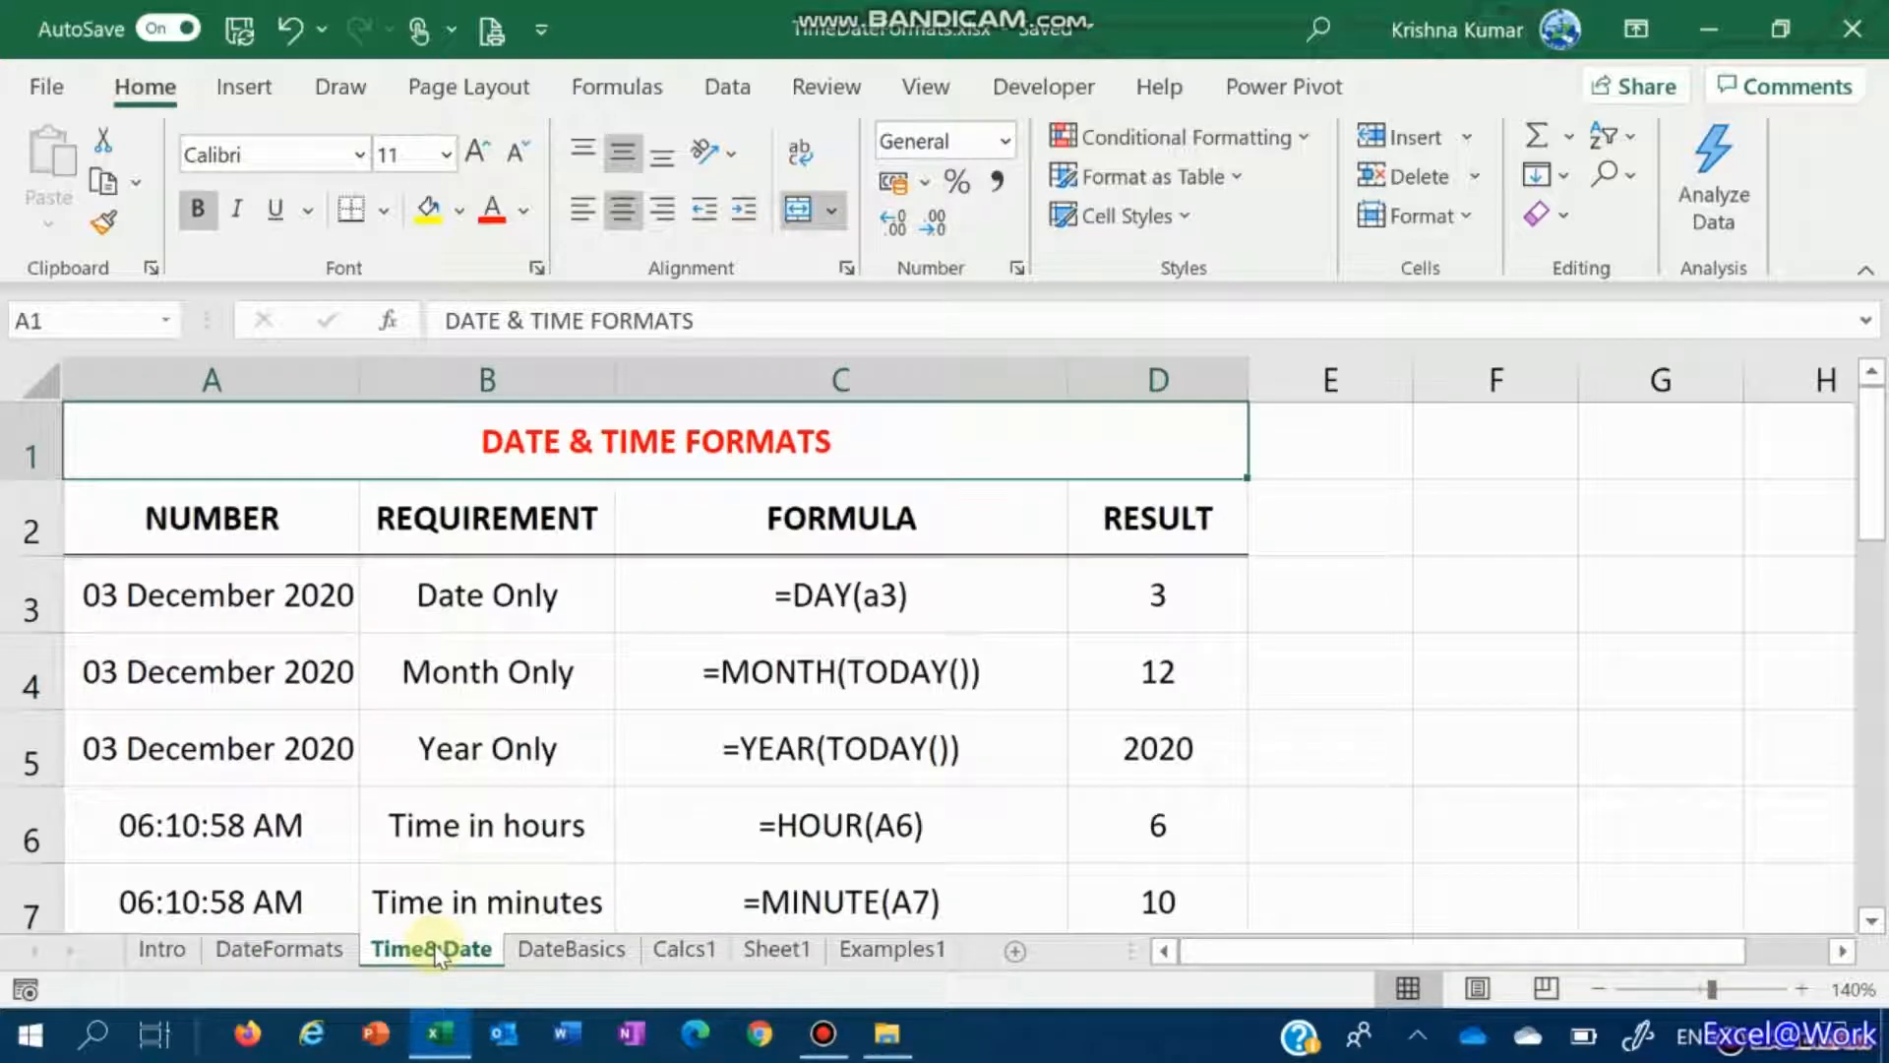
left_click(551, 951)
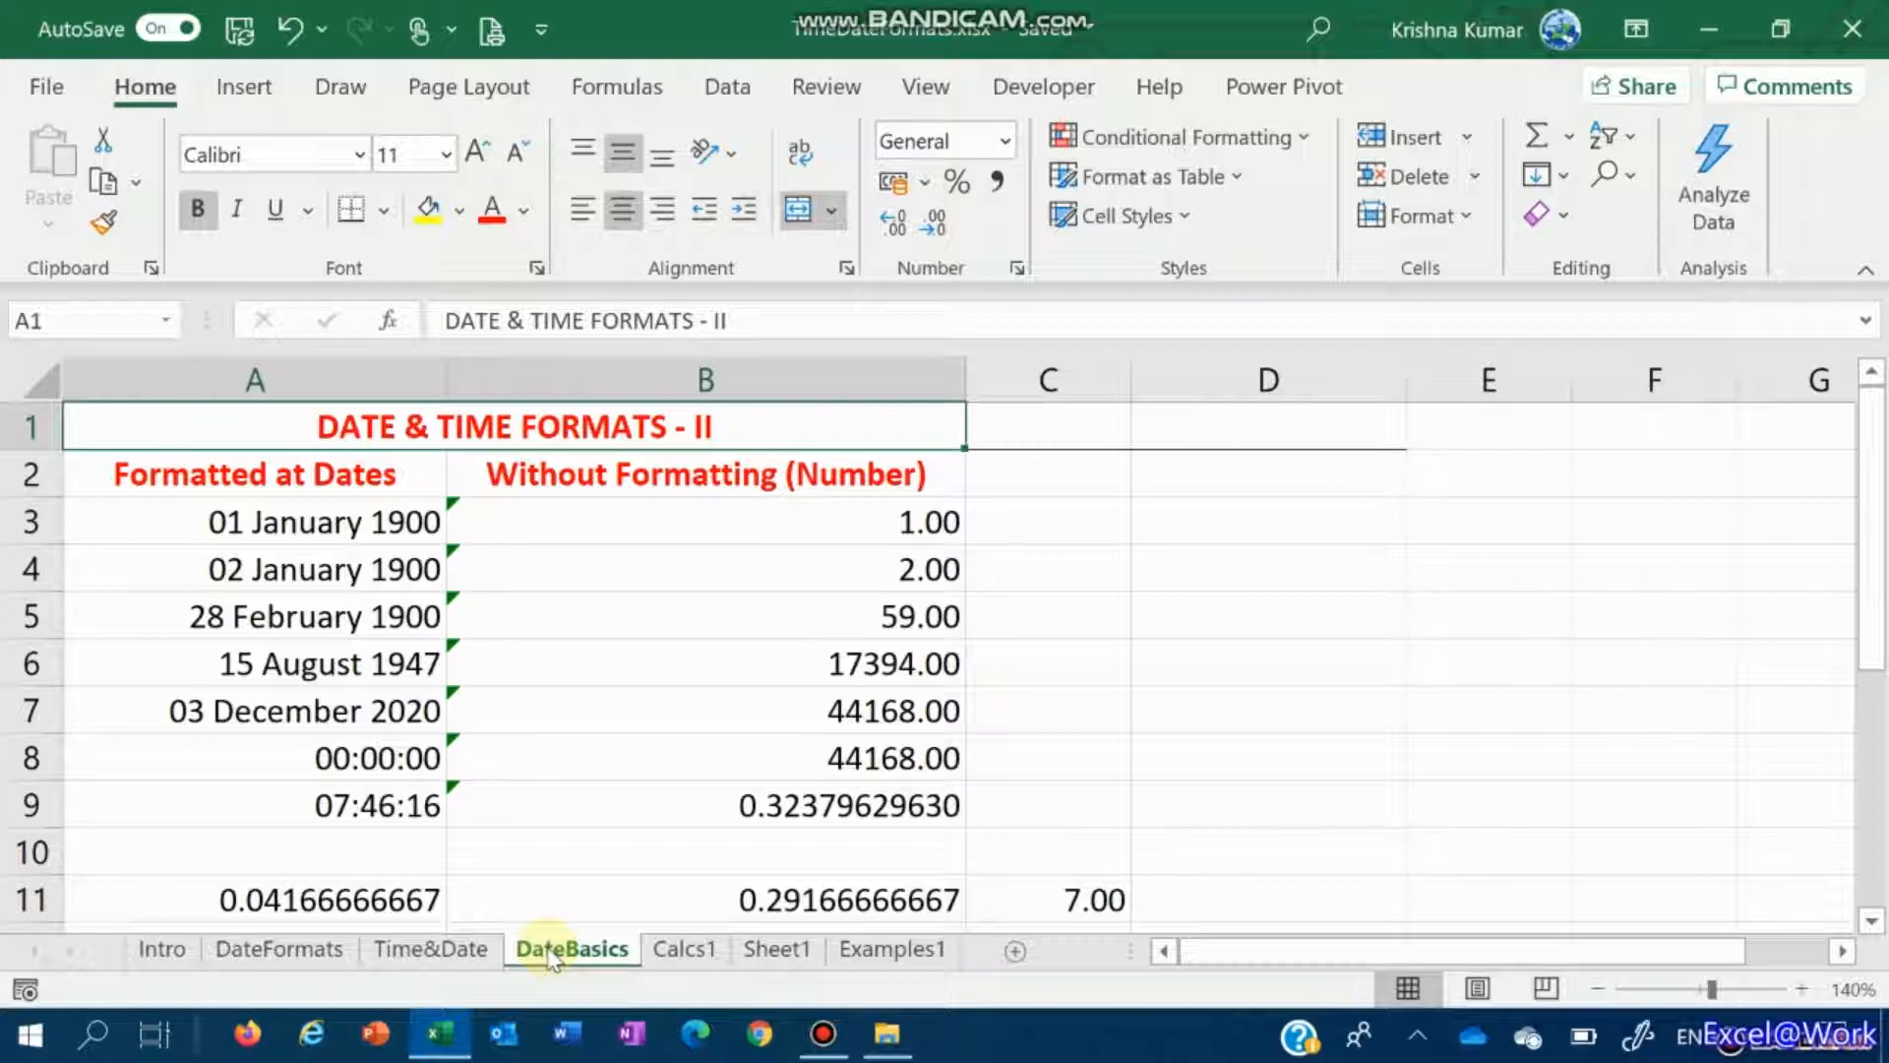
left_click(386, 899)
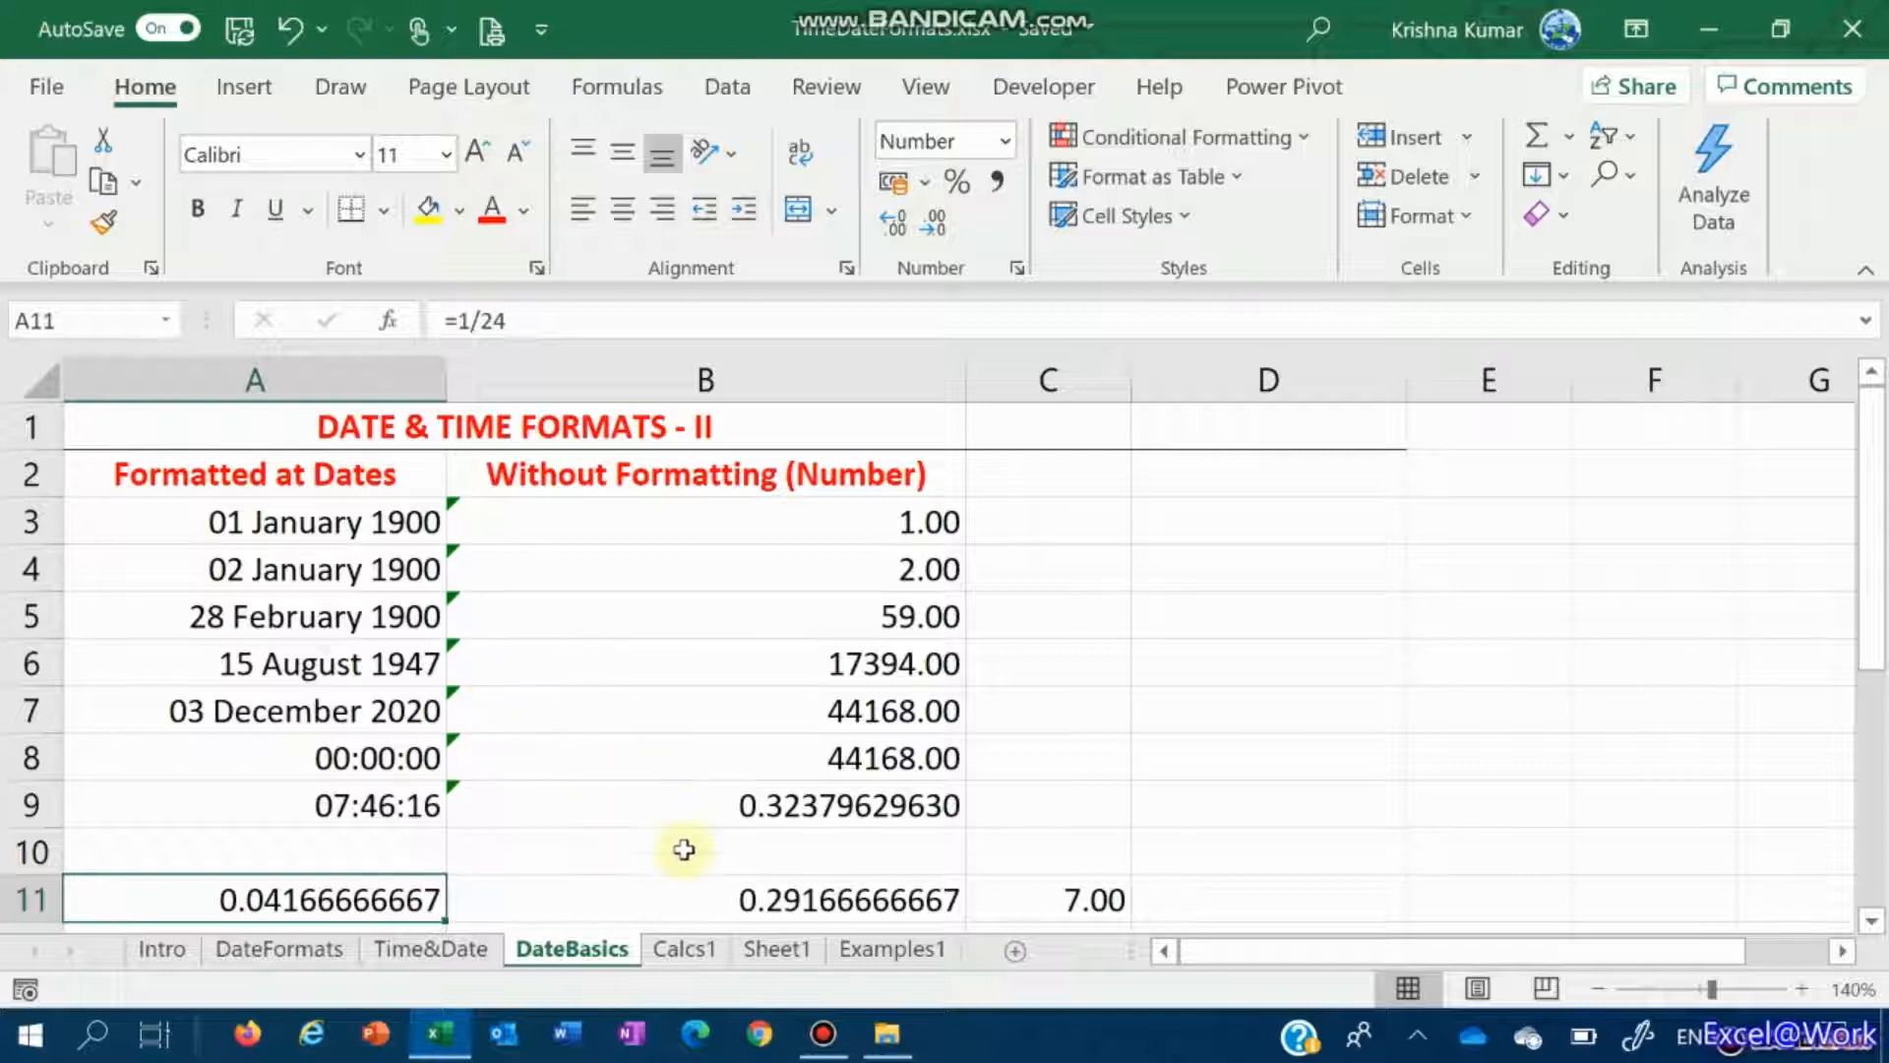
Step: On the Calcs1 sheet, enter =DAYS as a text label in cell A3 under FUNCTION
left_click(685, 949)
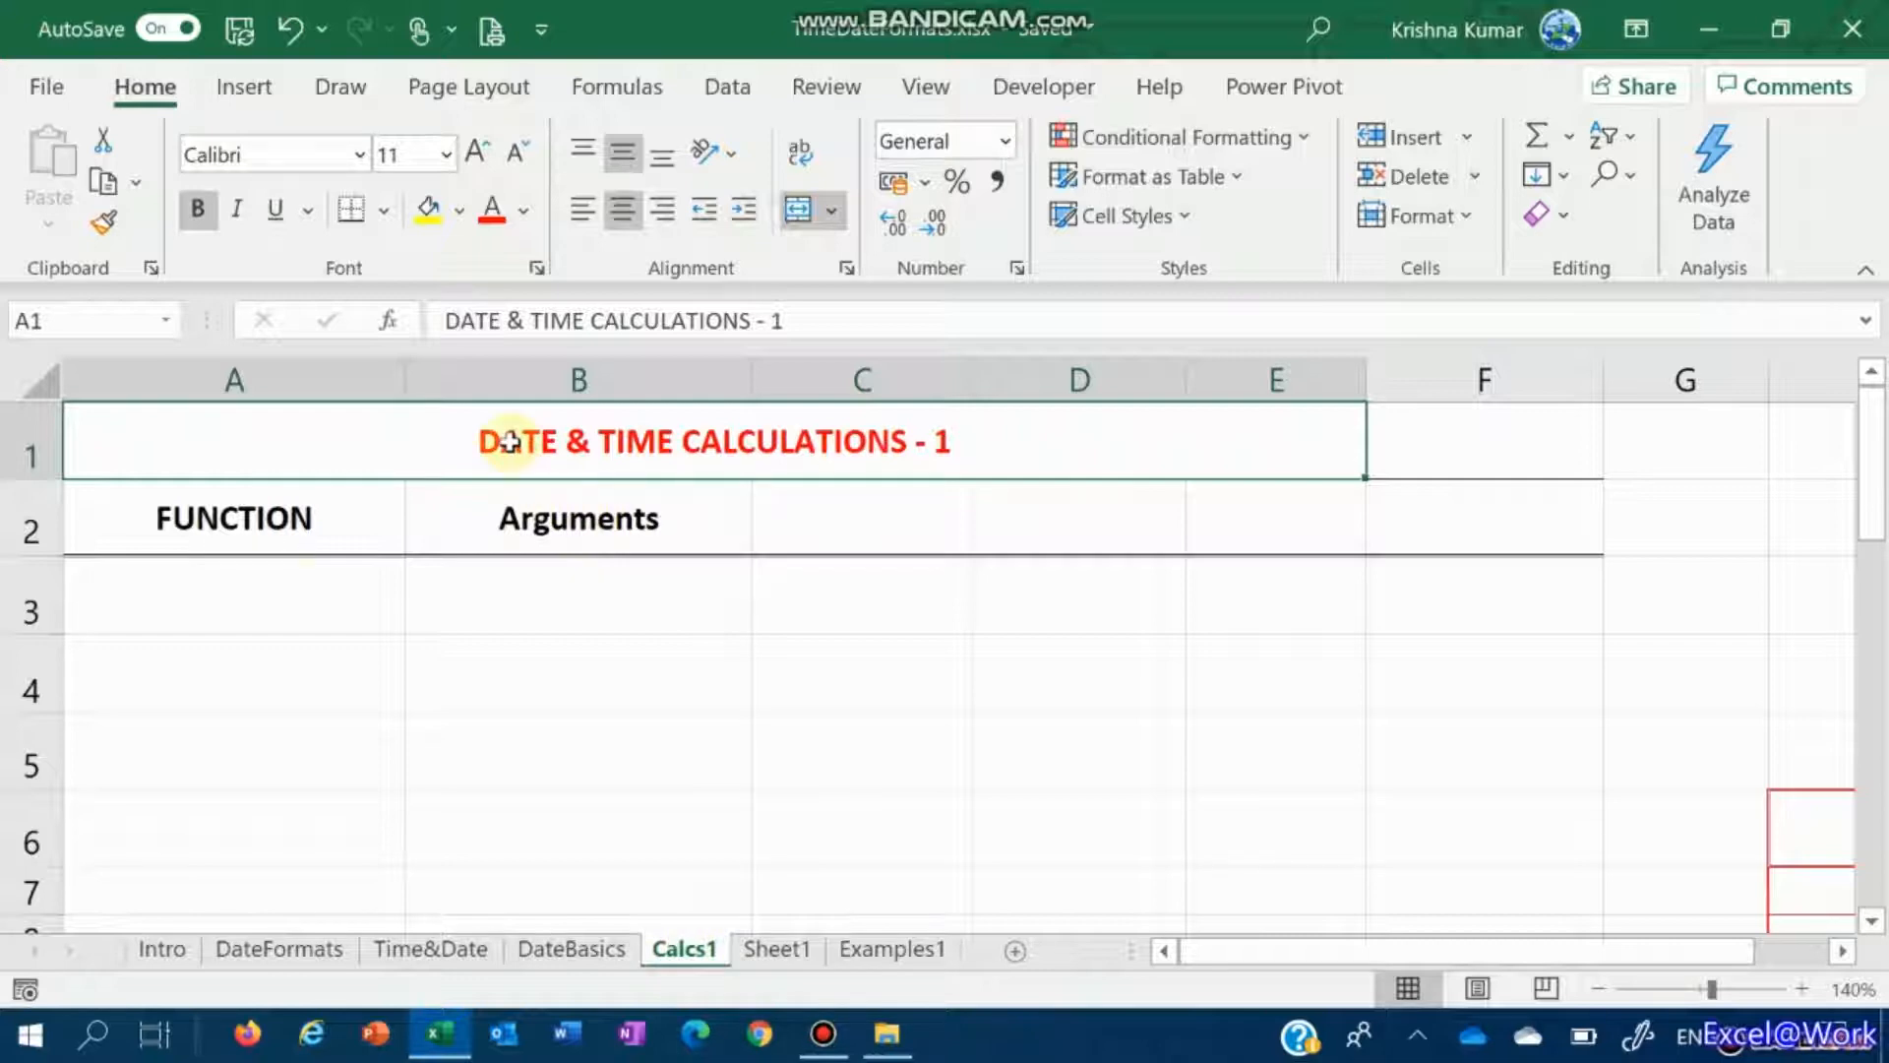
left_click(319, 585)
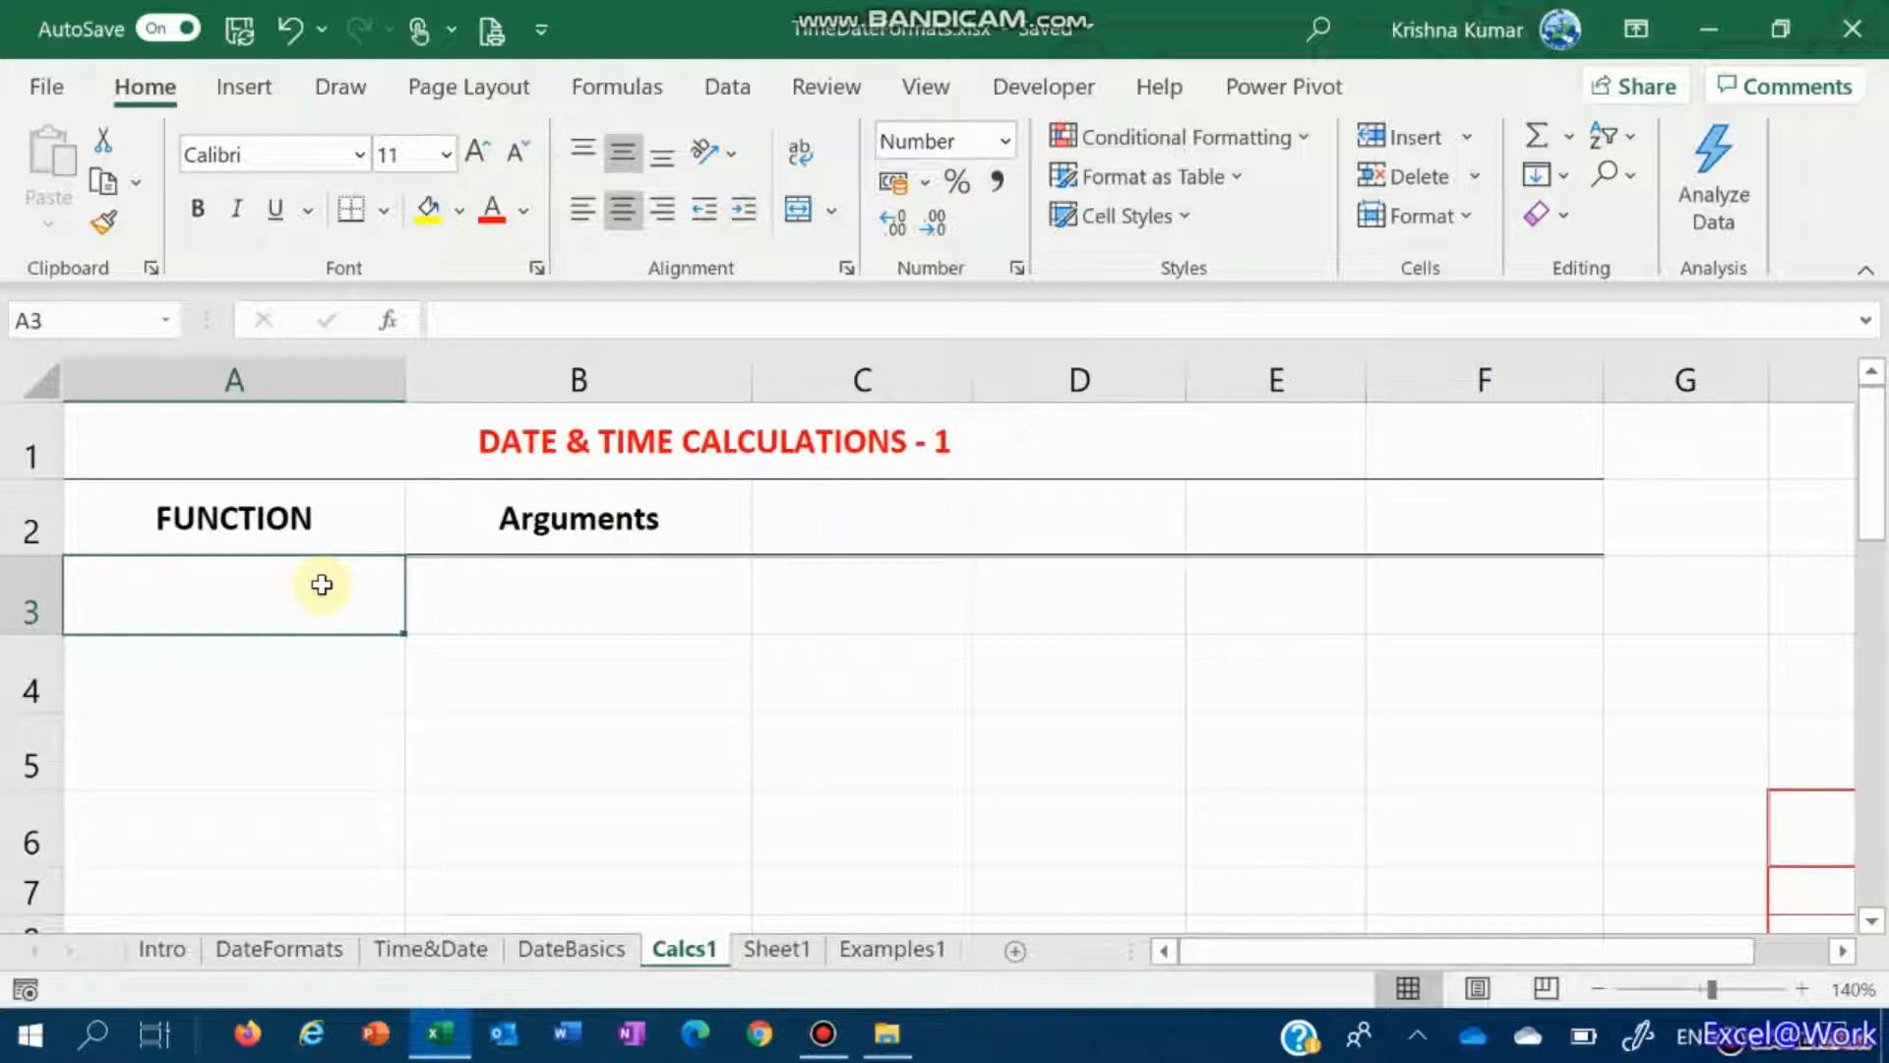
type("=")
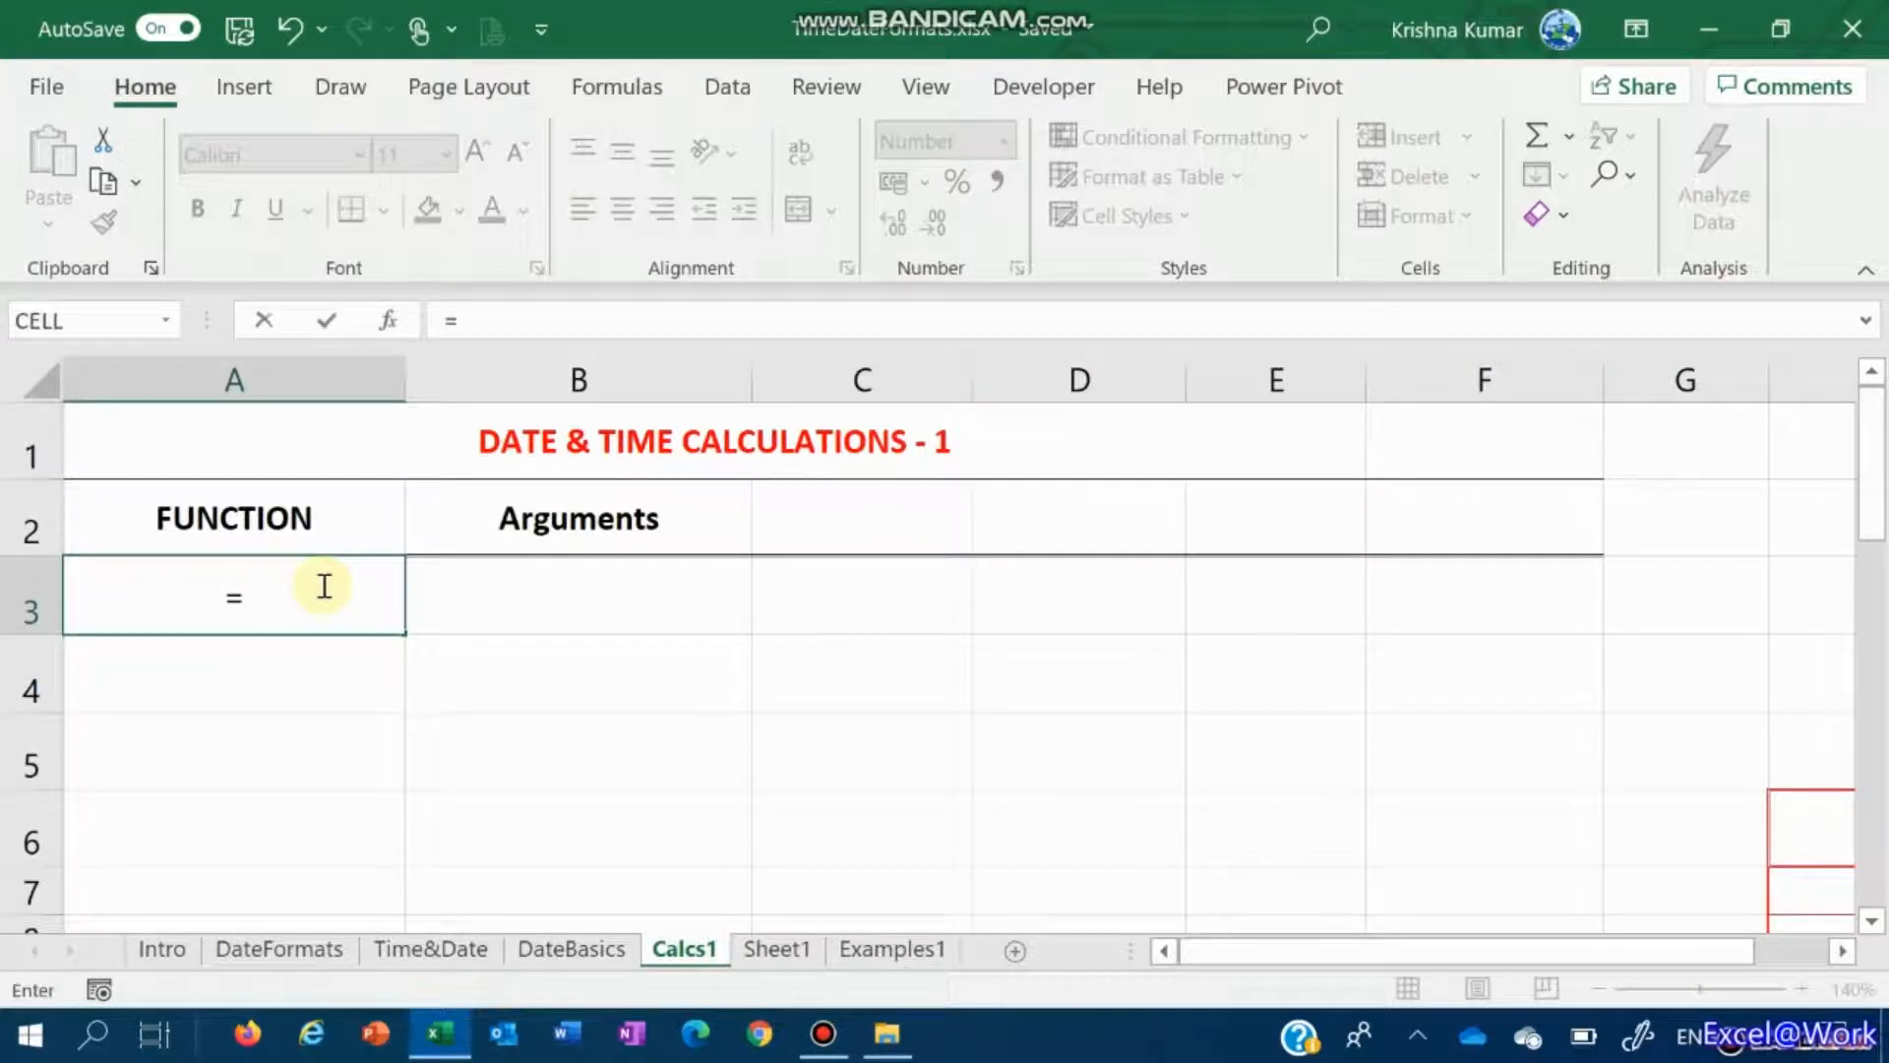
type("DAYS")
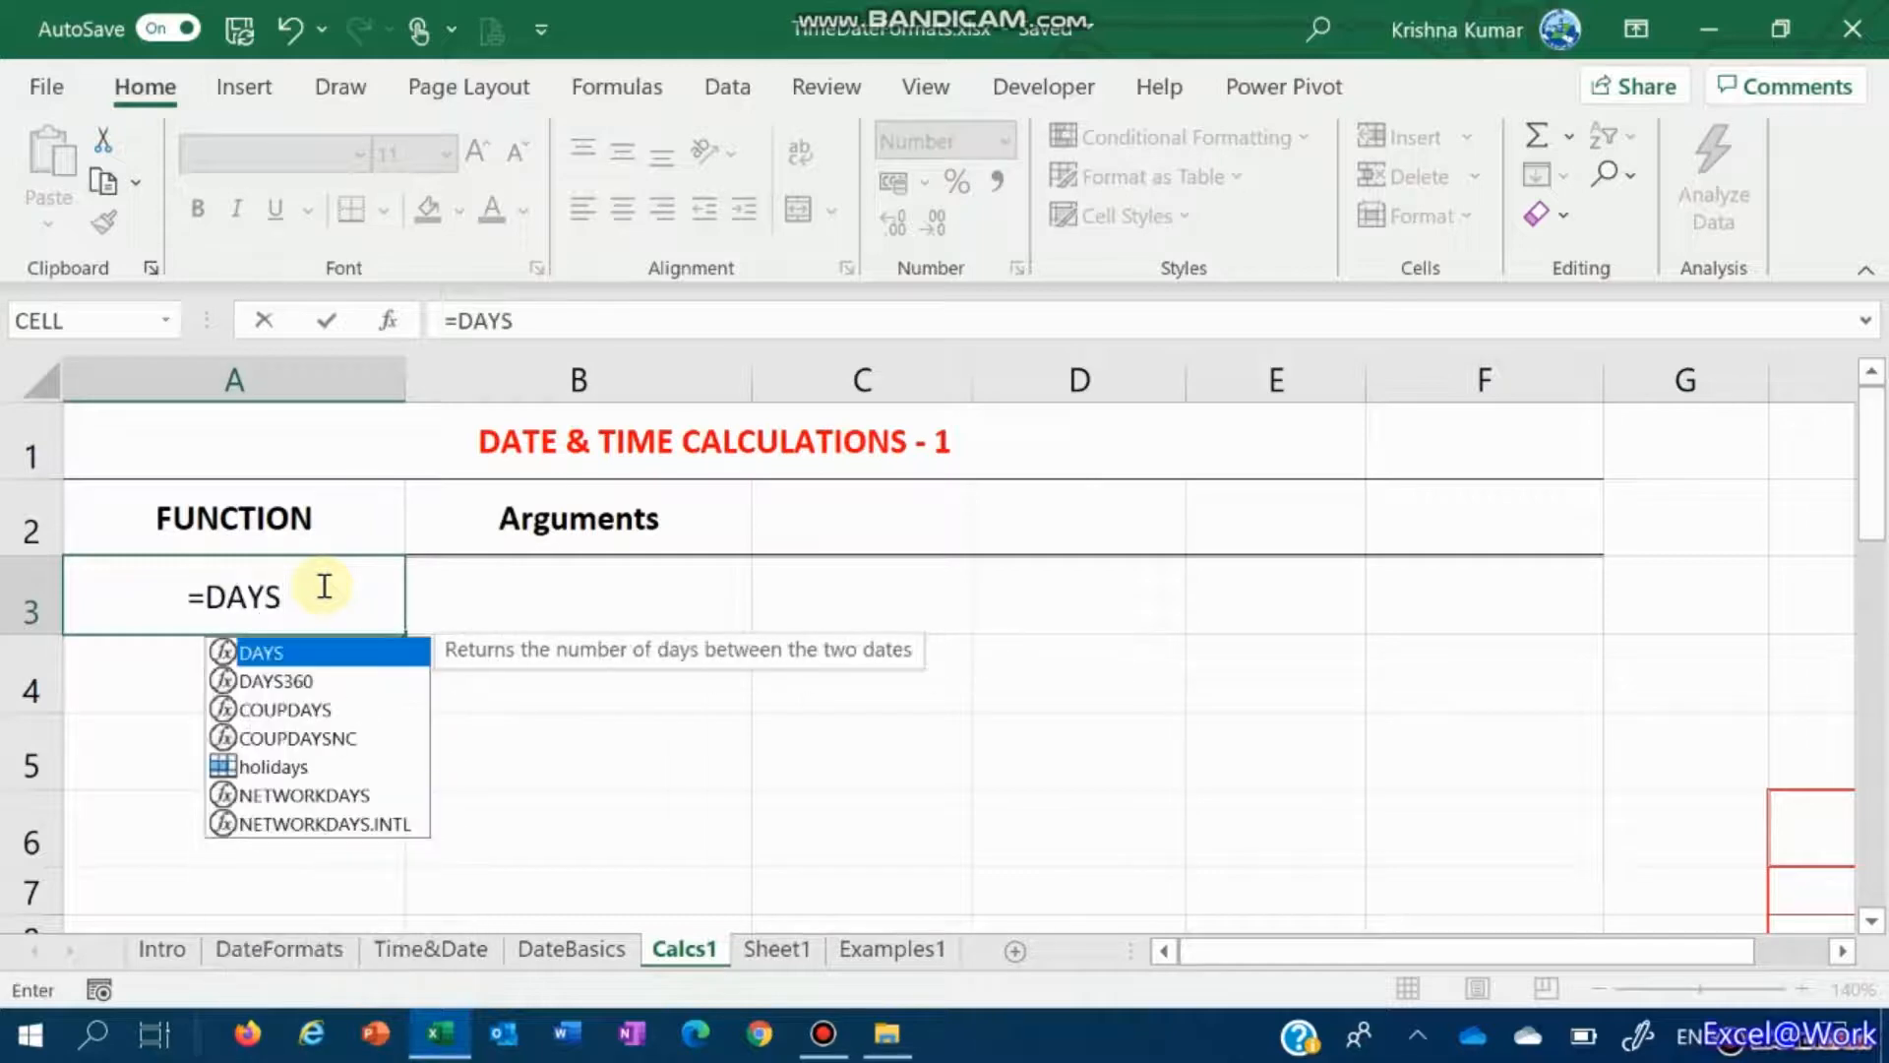
type("(")
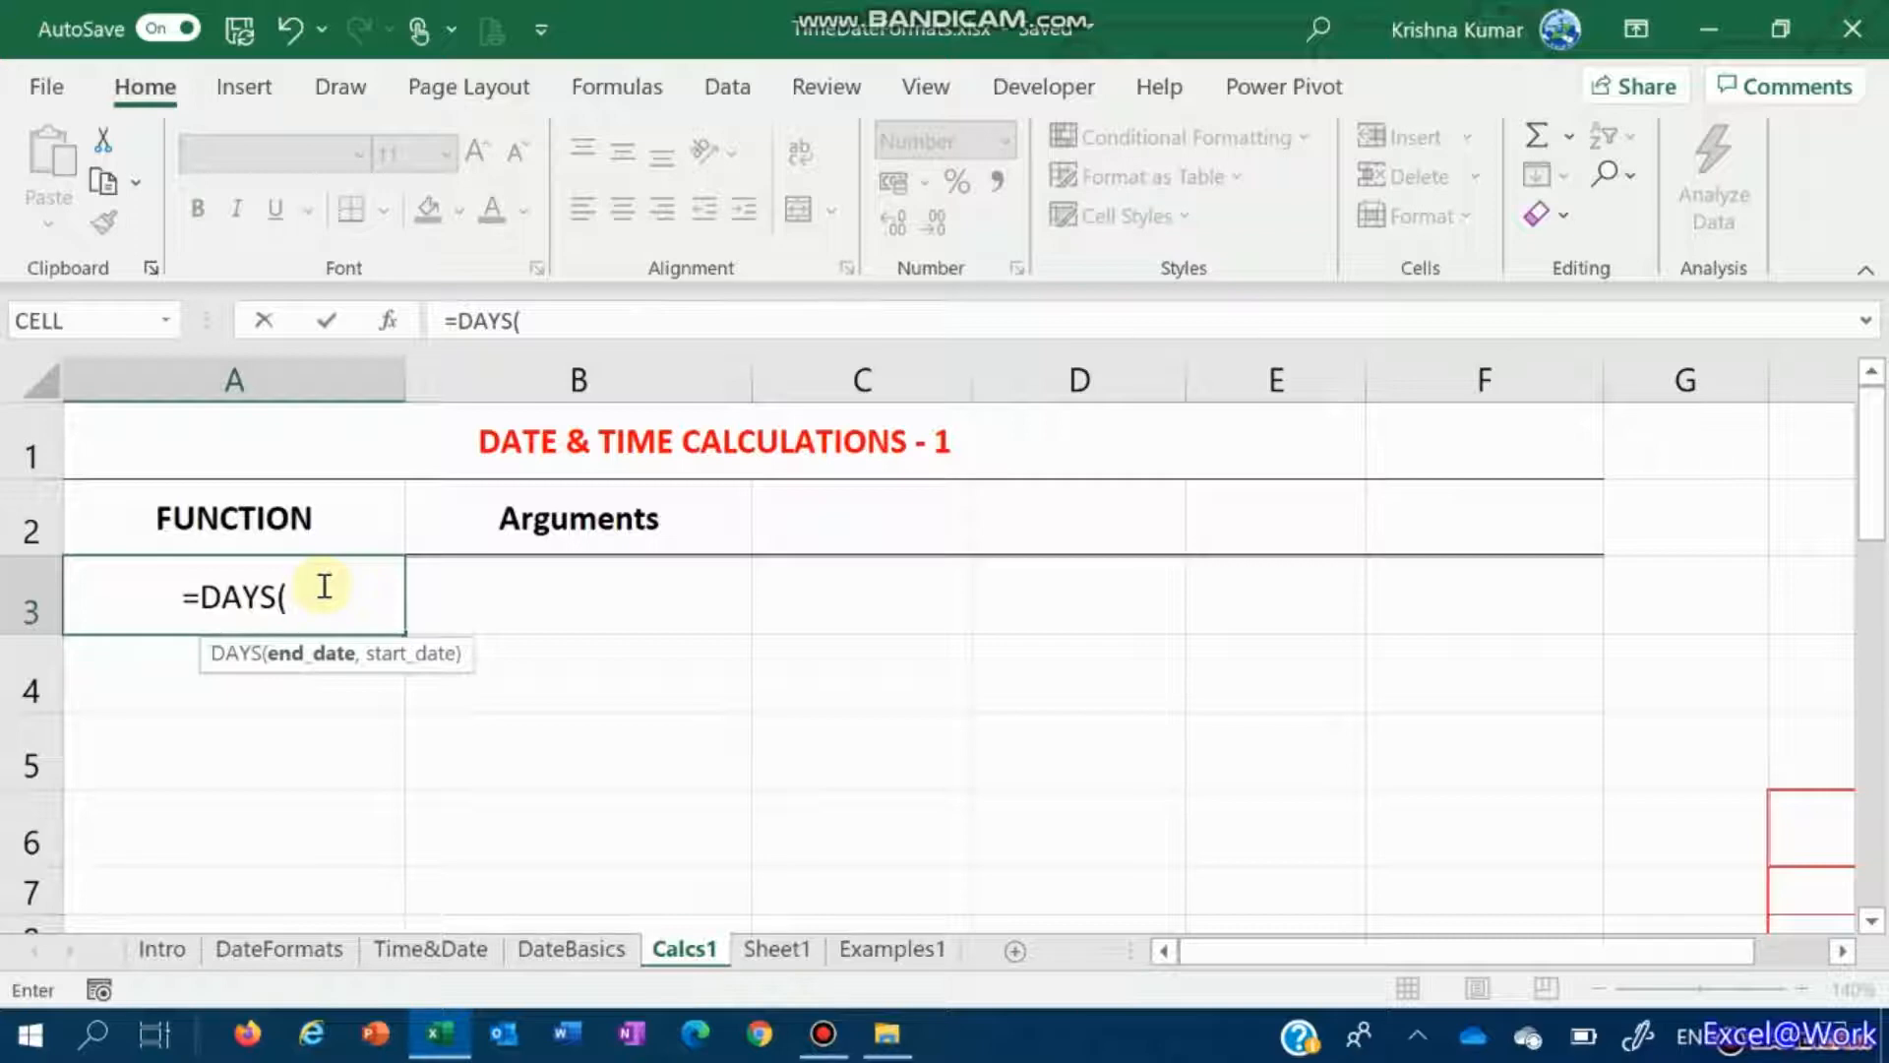
key("BackSpace")
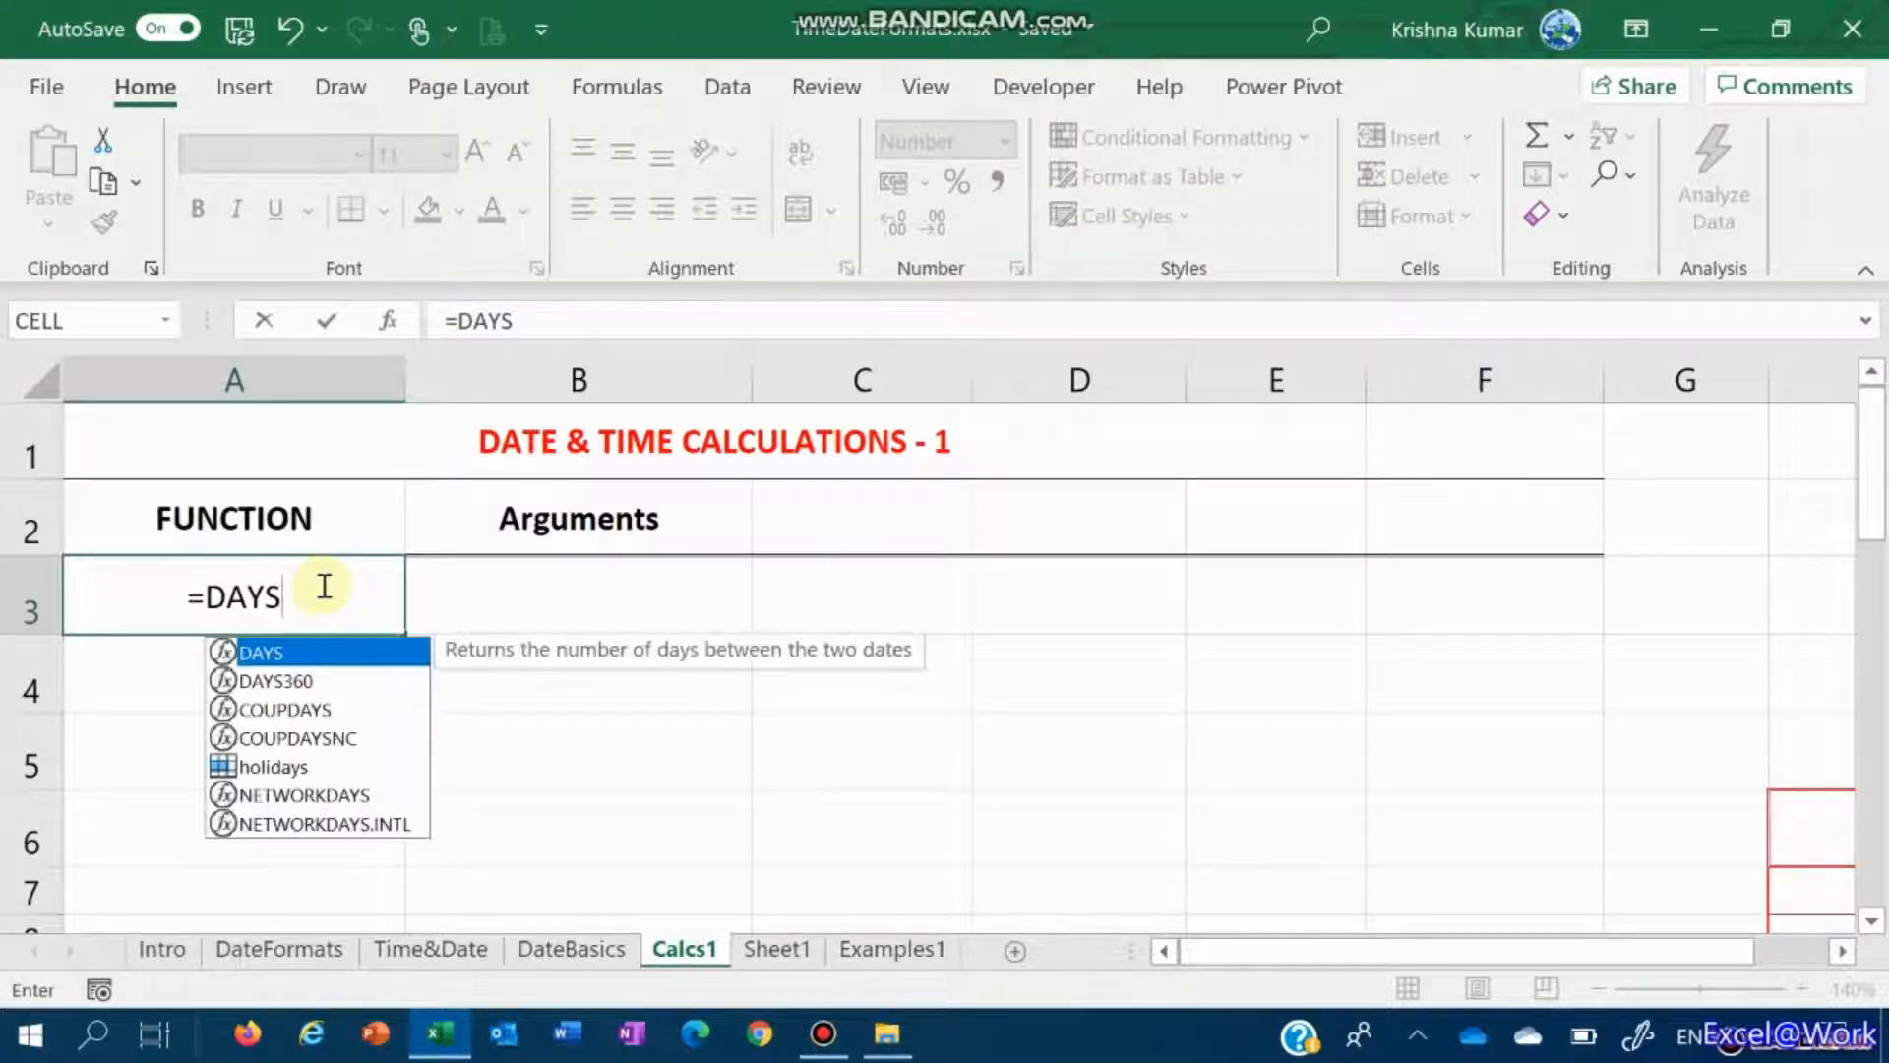
key("Escape")
key("Home")
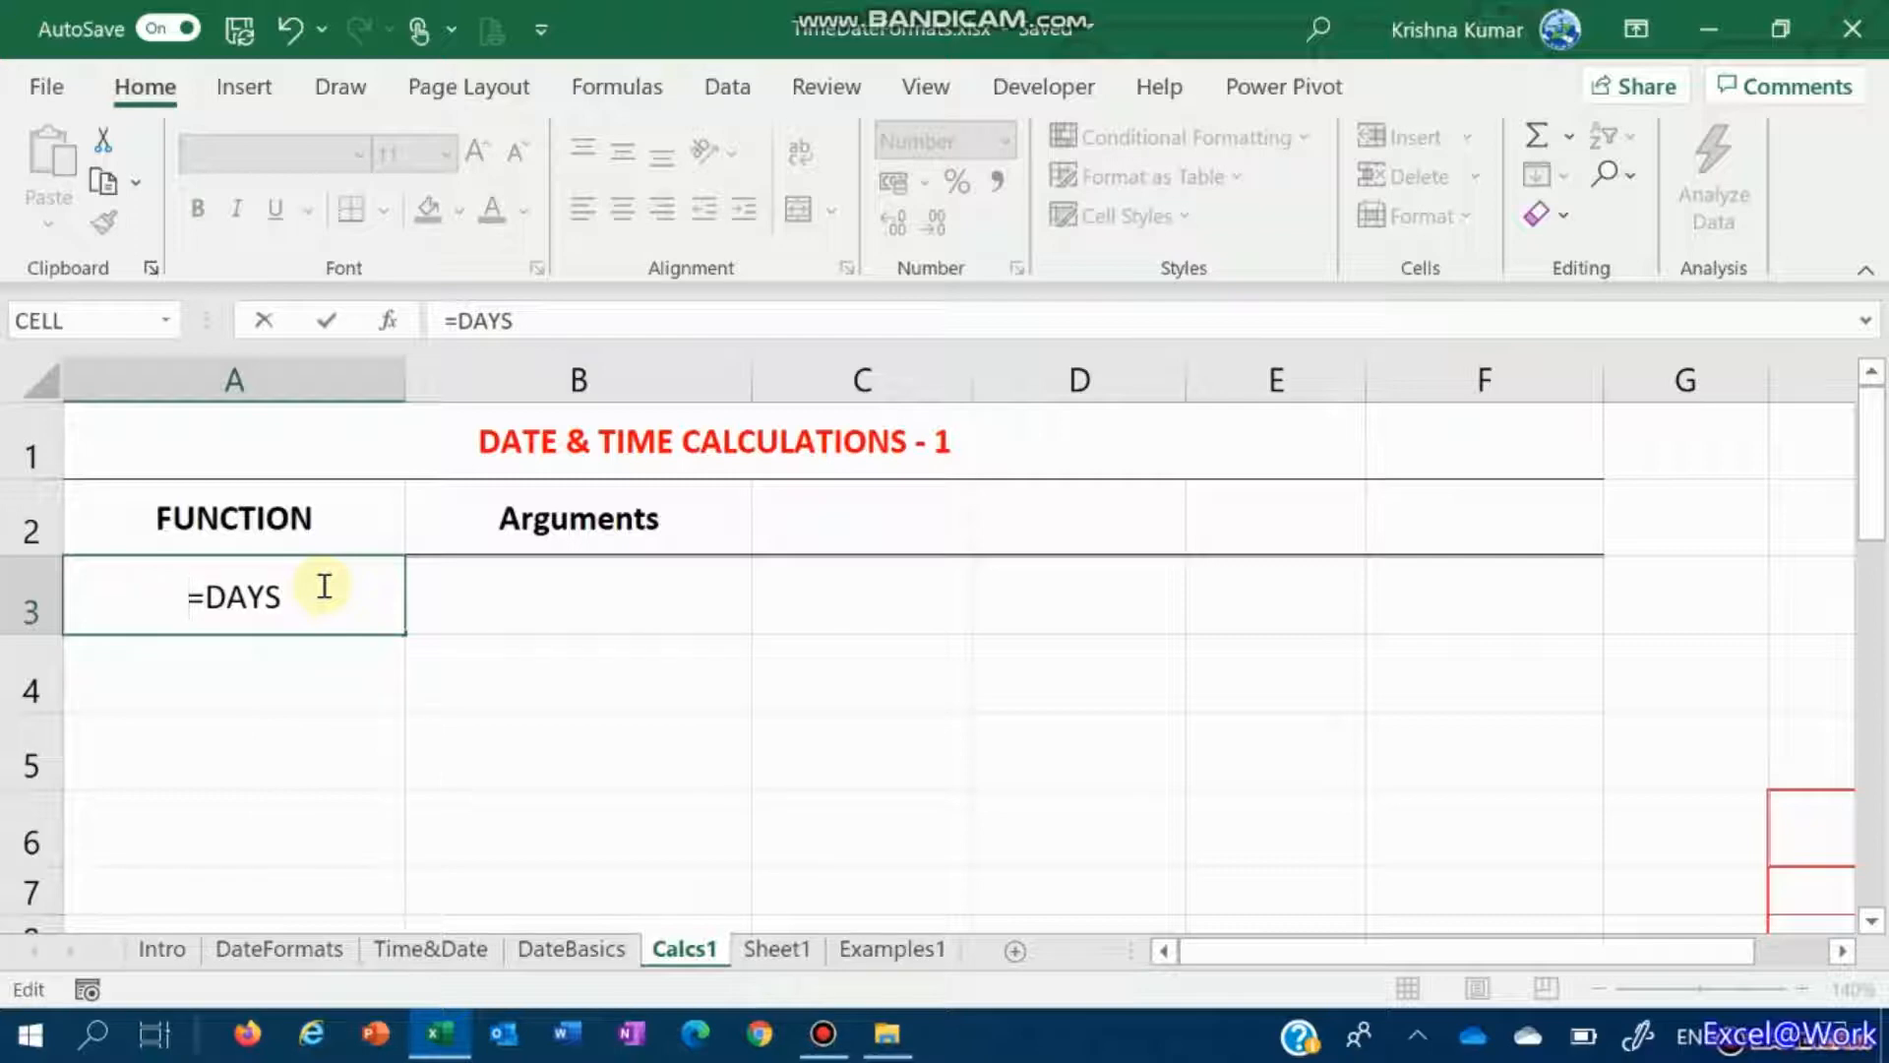
type("'")
key("Return")
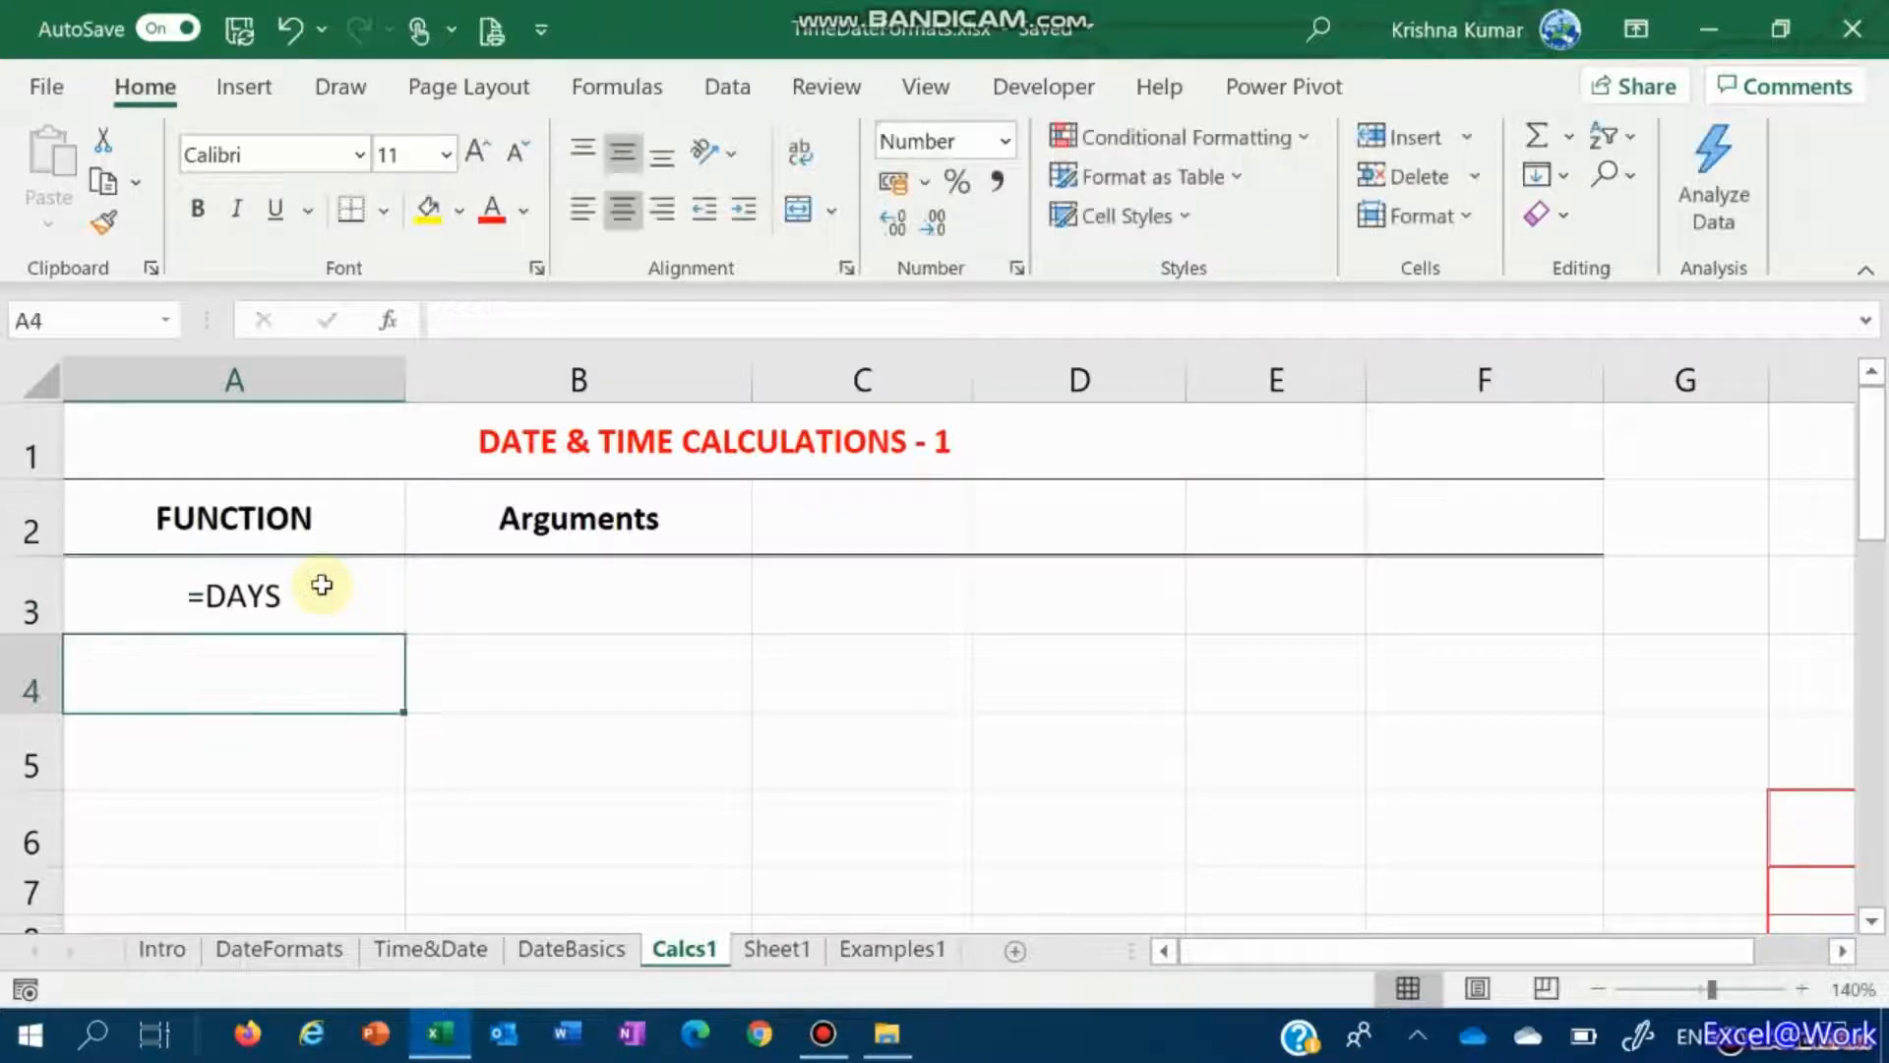
Step: Enter "End Date, Start Date" in cell B3 as the arguments of the DAYS function
key("Up")
key("Right")
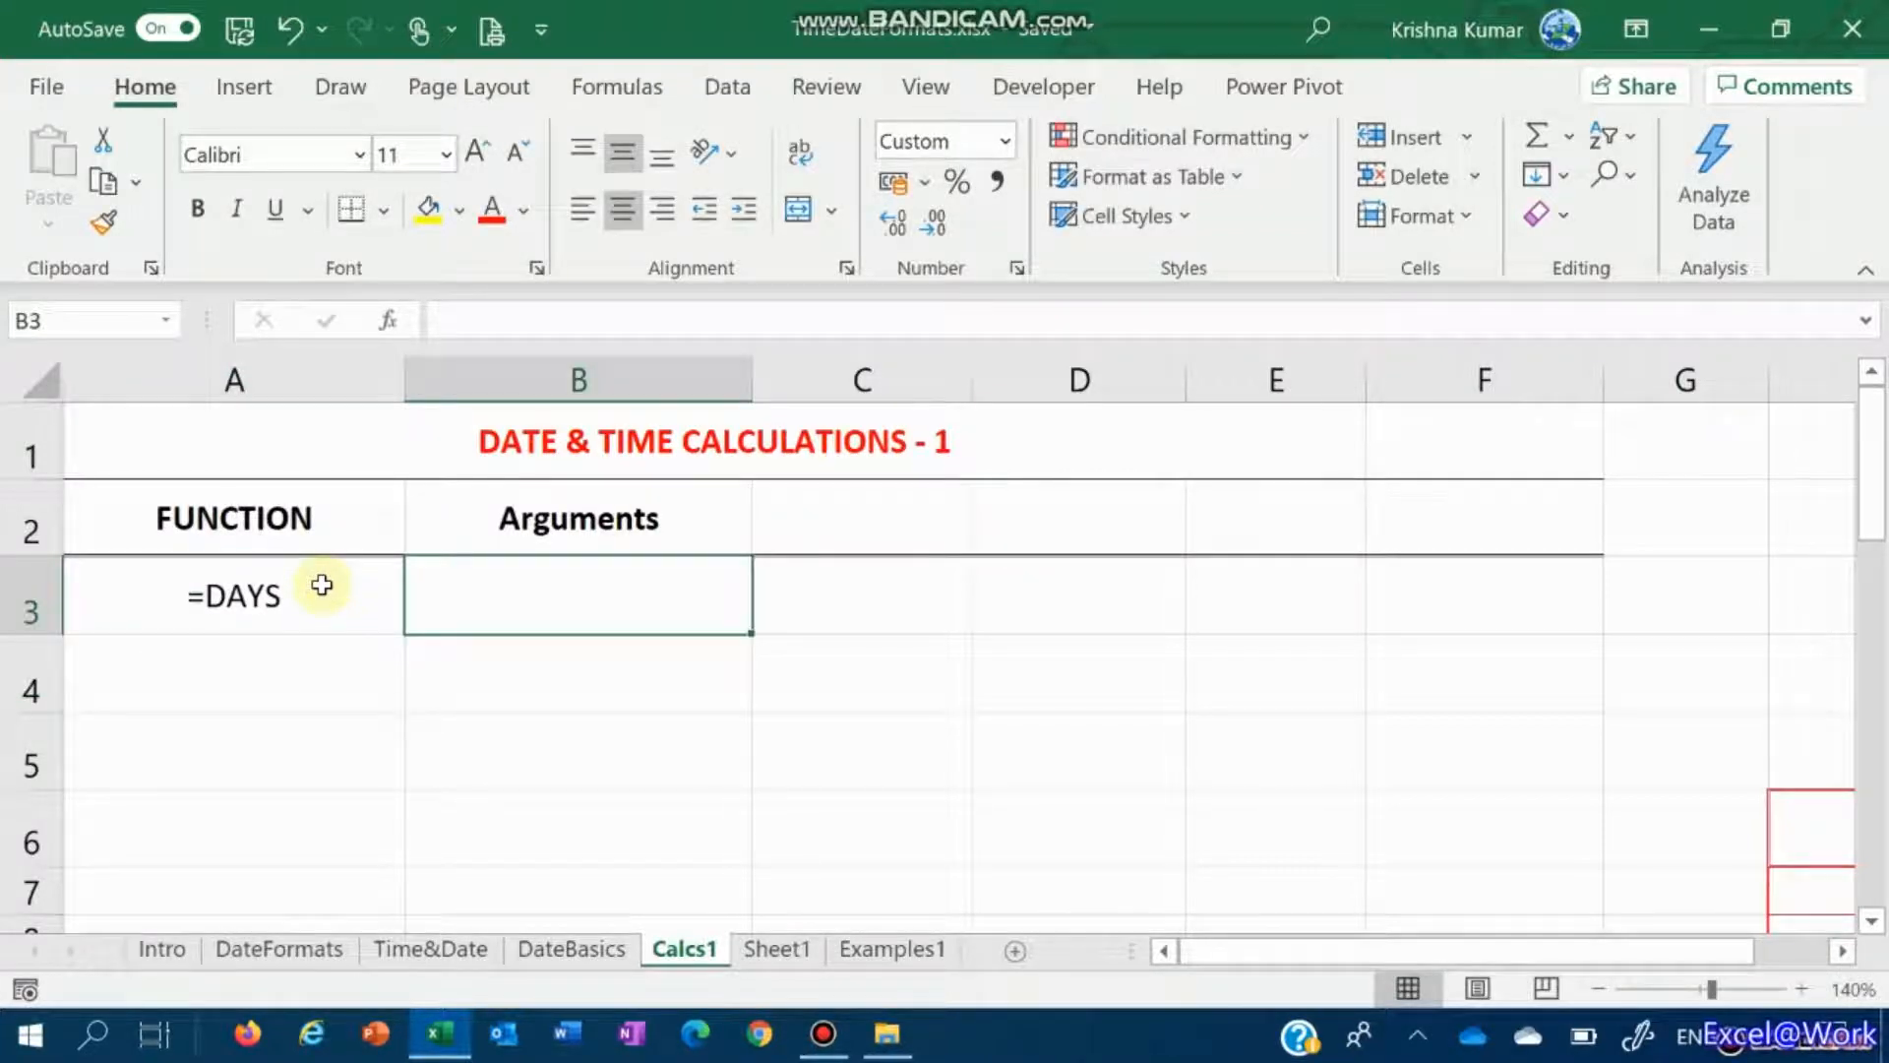
type("eND Da")
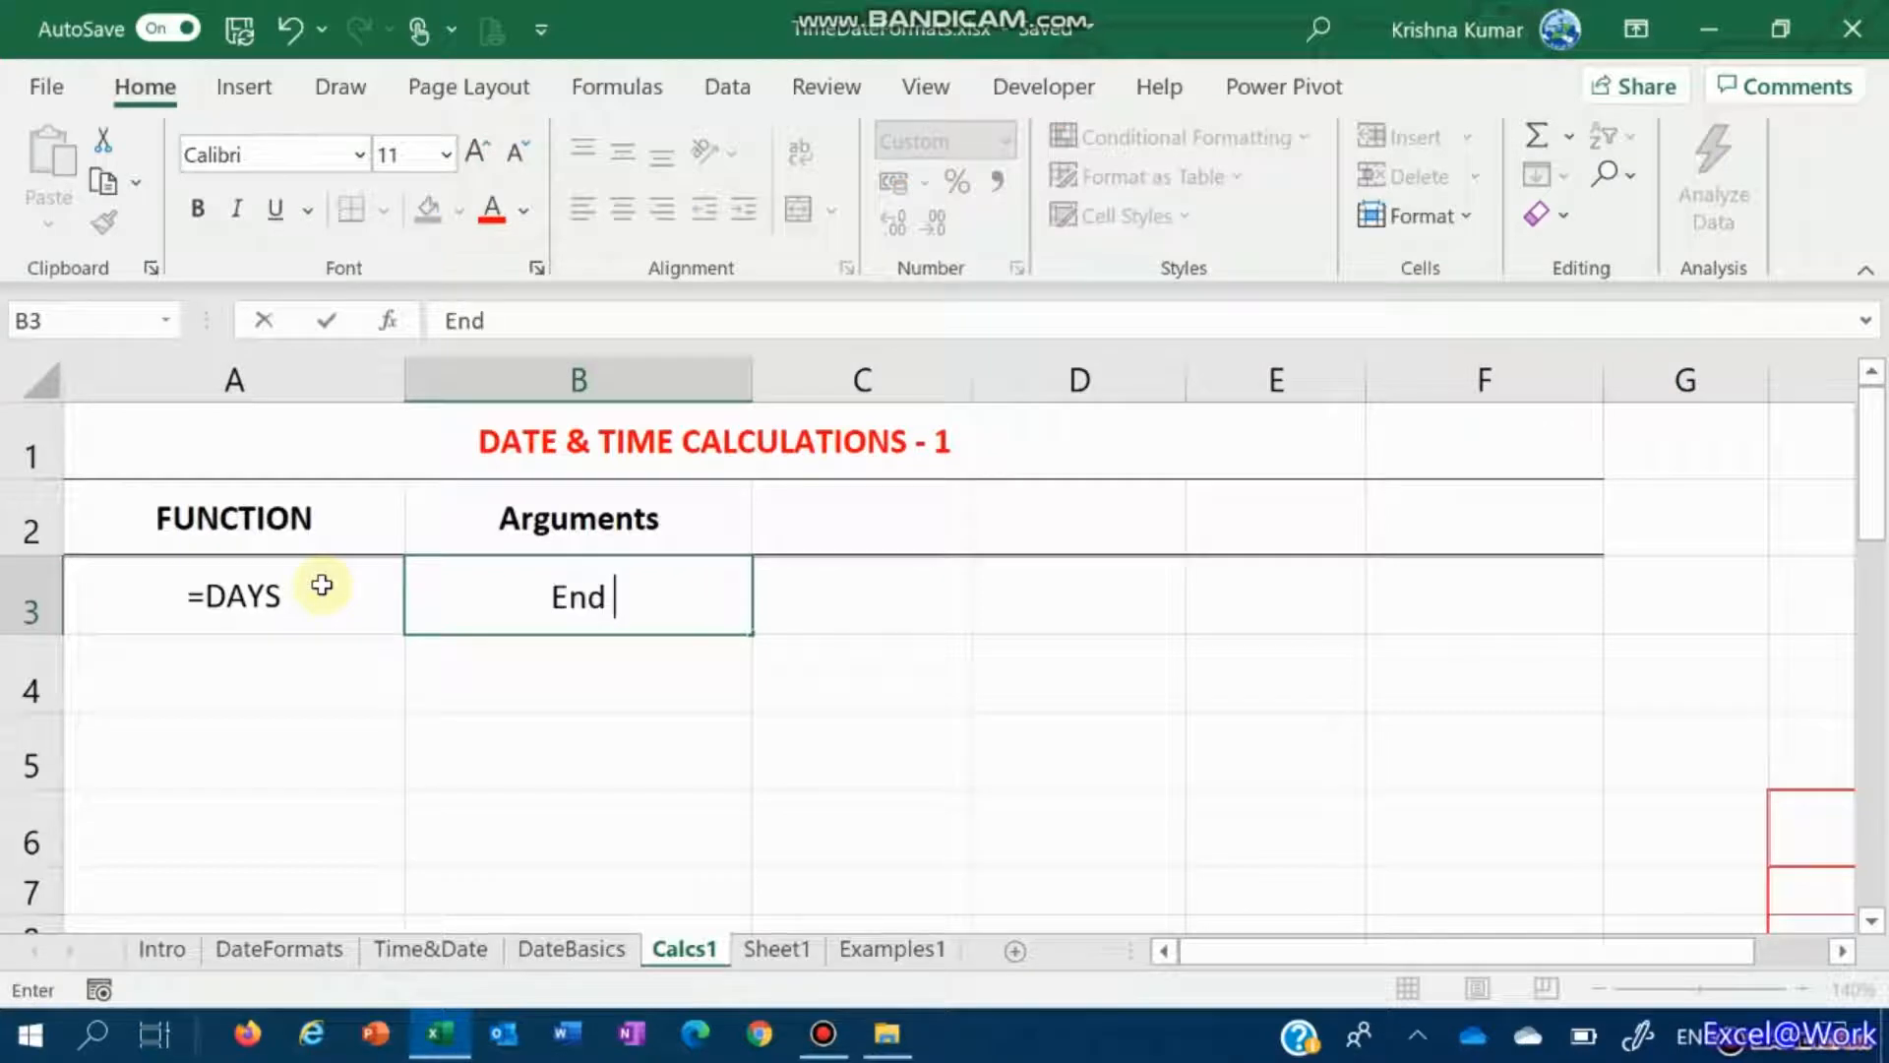
type("te")
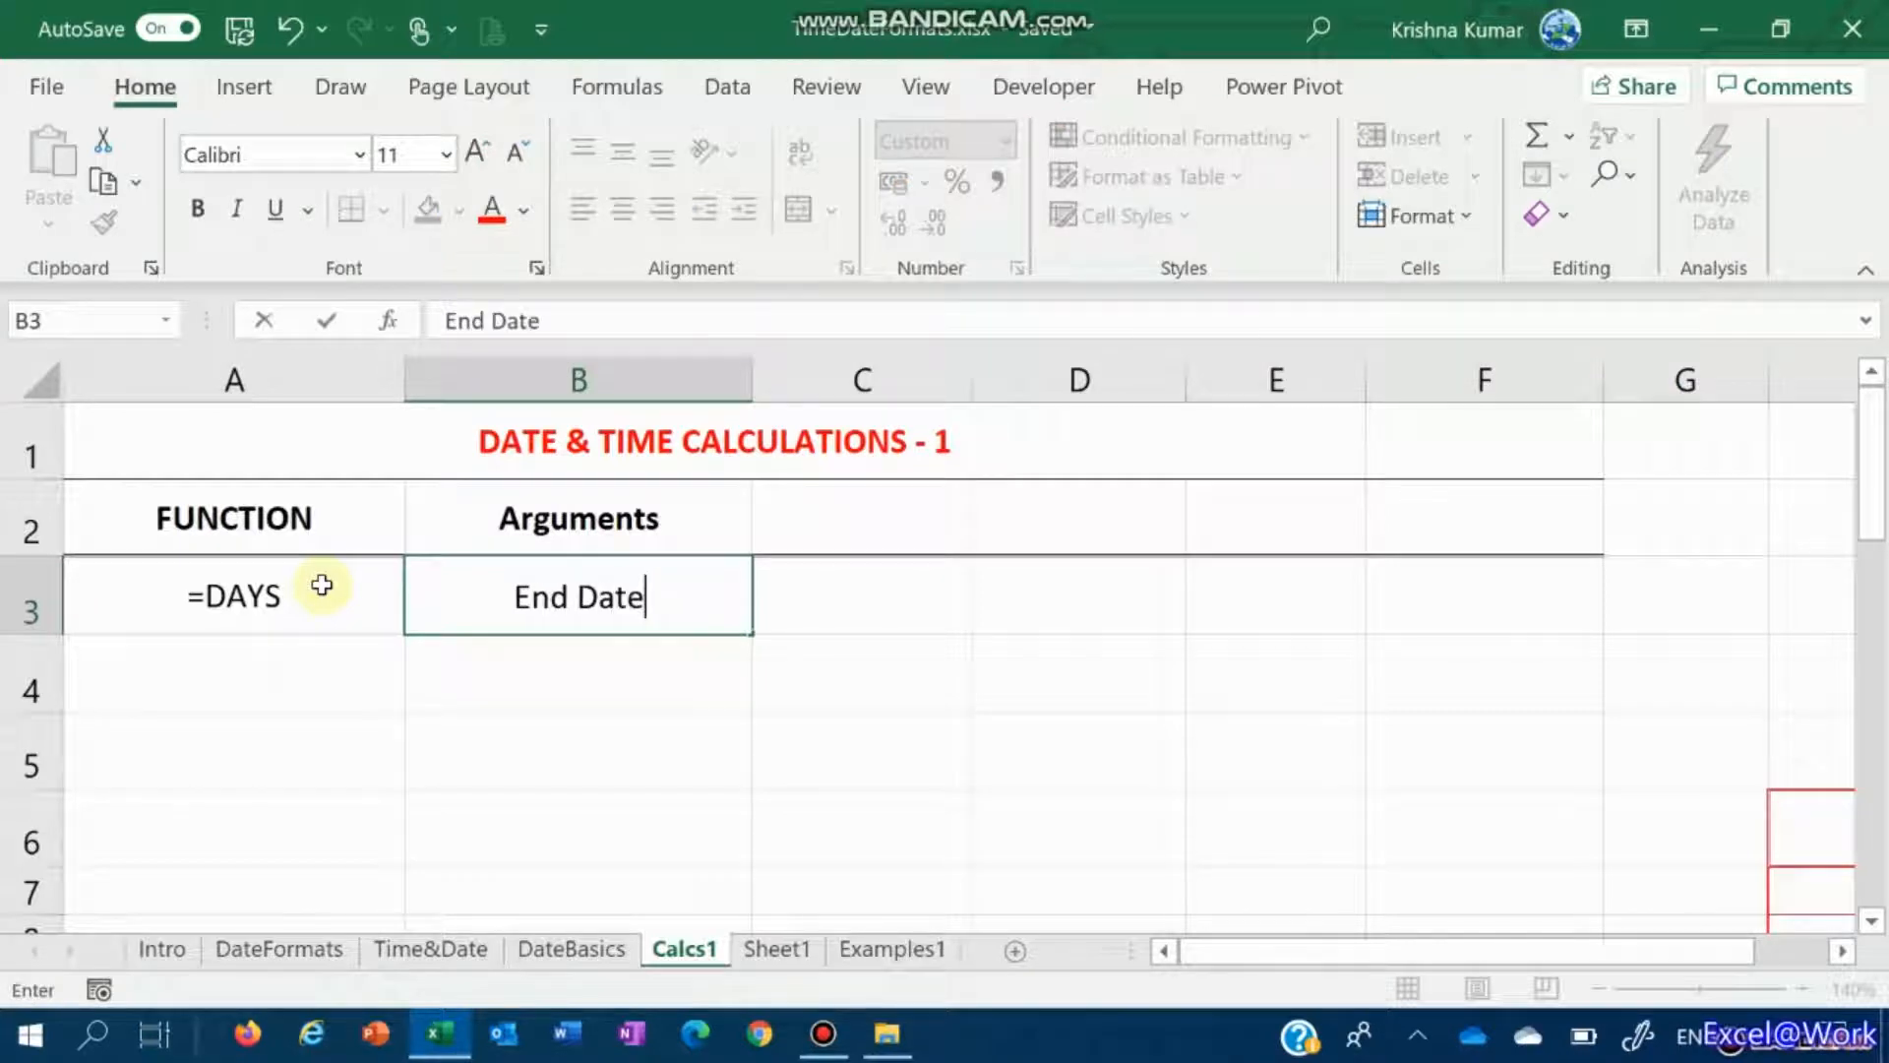
type(", Start Date")
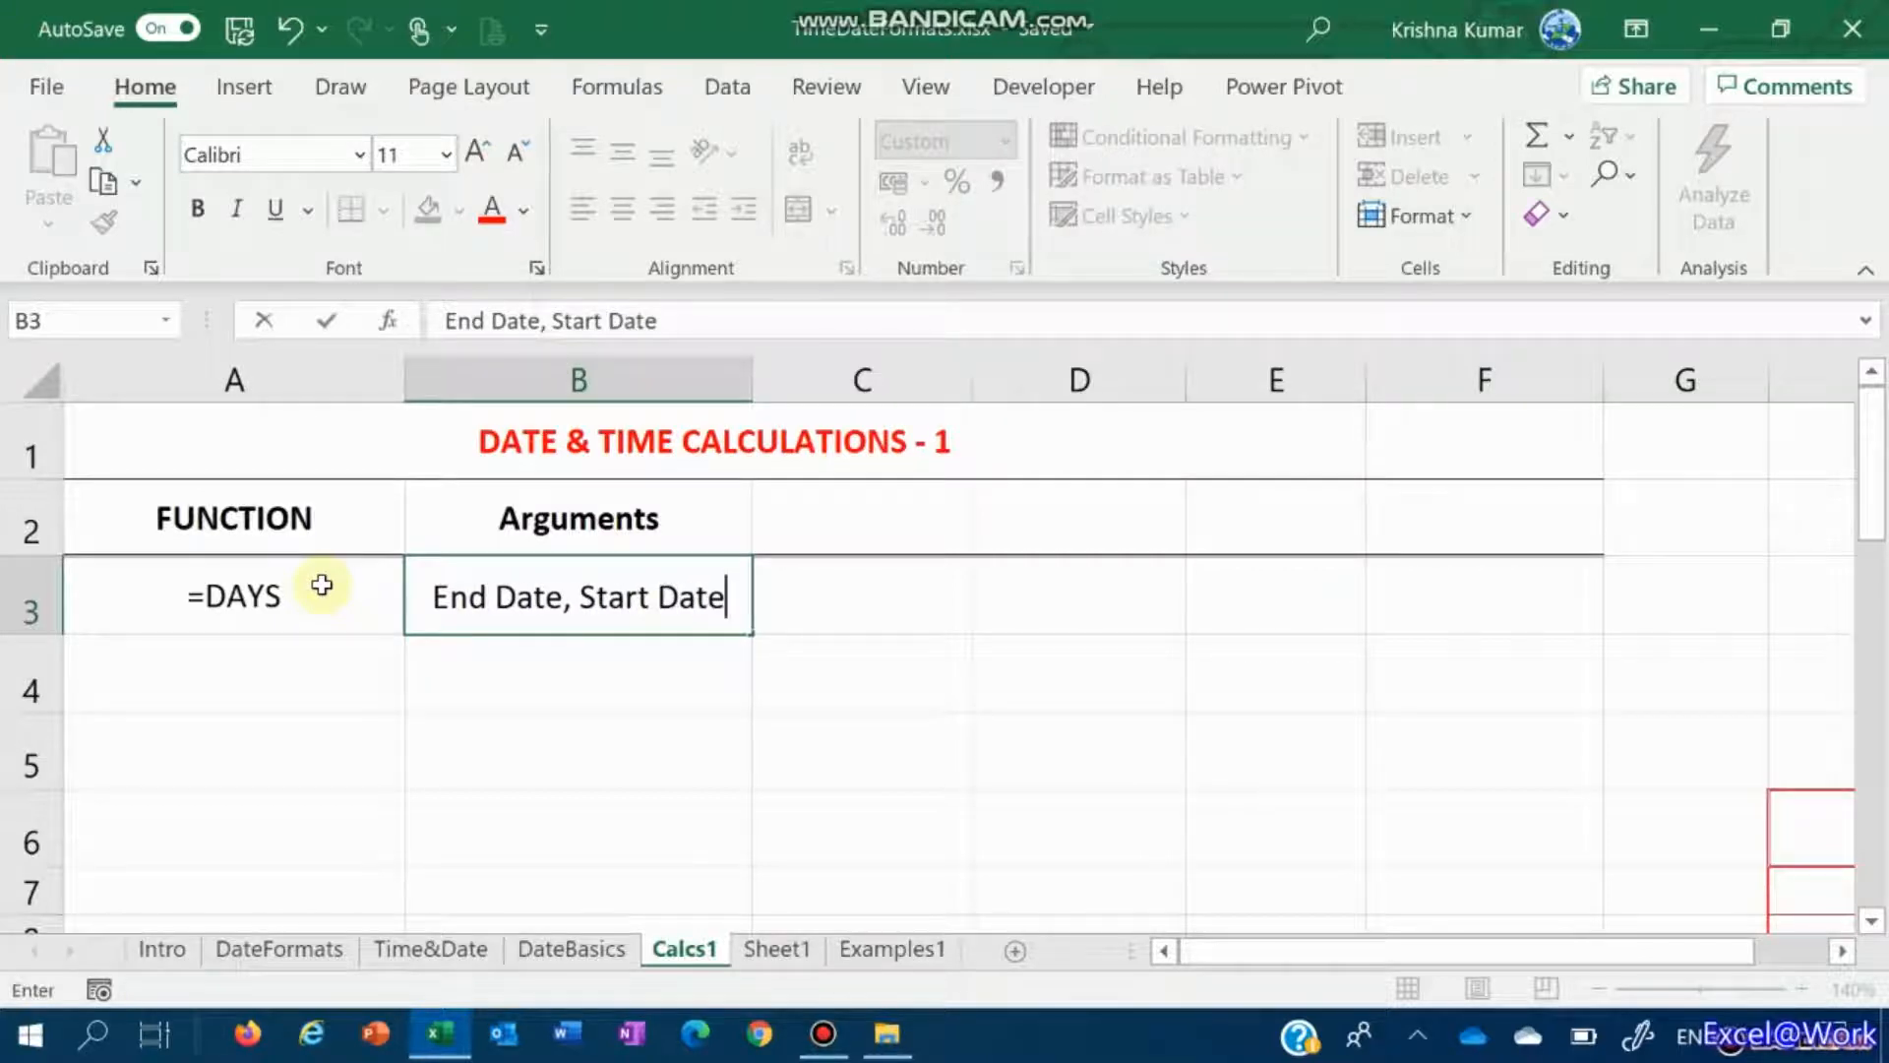
key("Tab")
Step: Add the column headings "Date 1", "Date 2" and "RESULT" in cells C2, D2 and E2
key("Up")
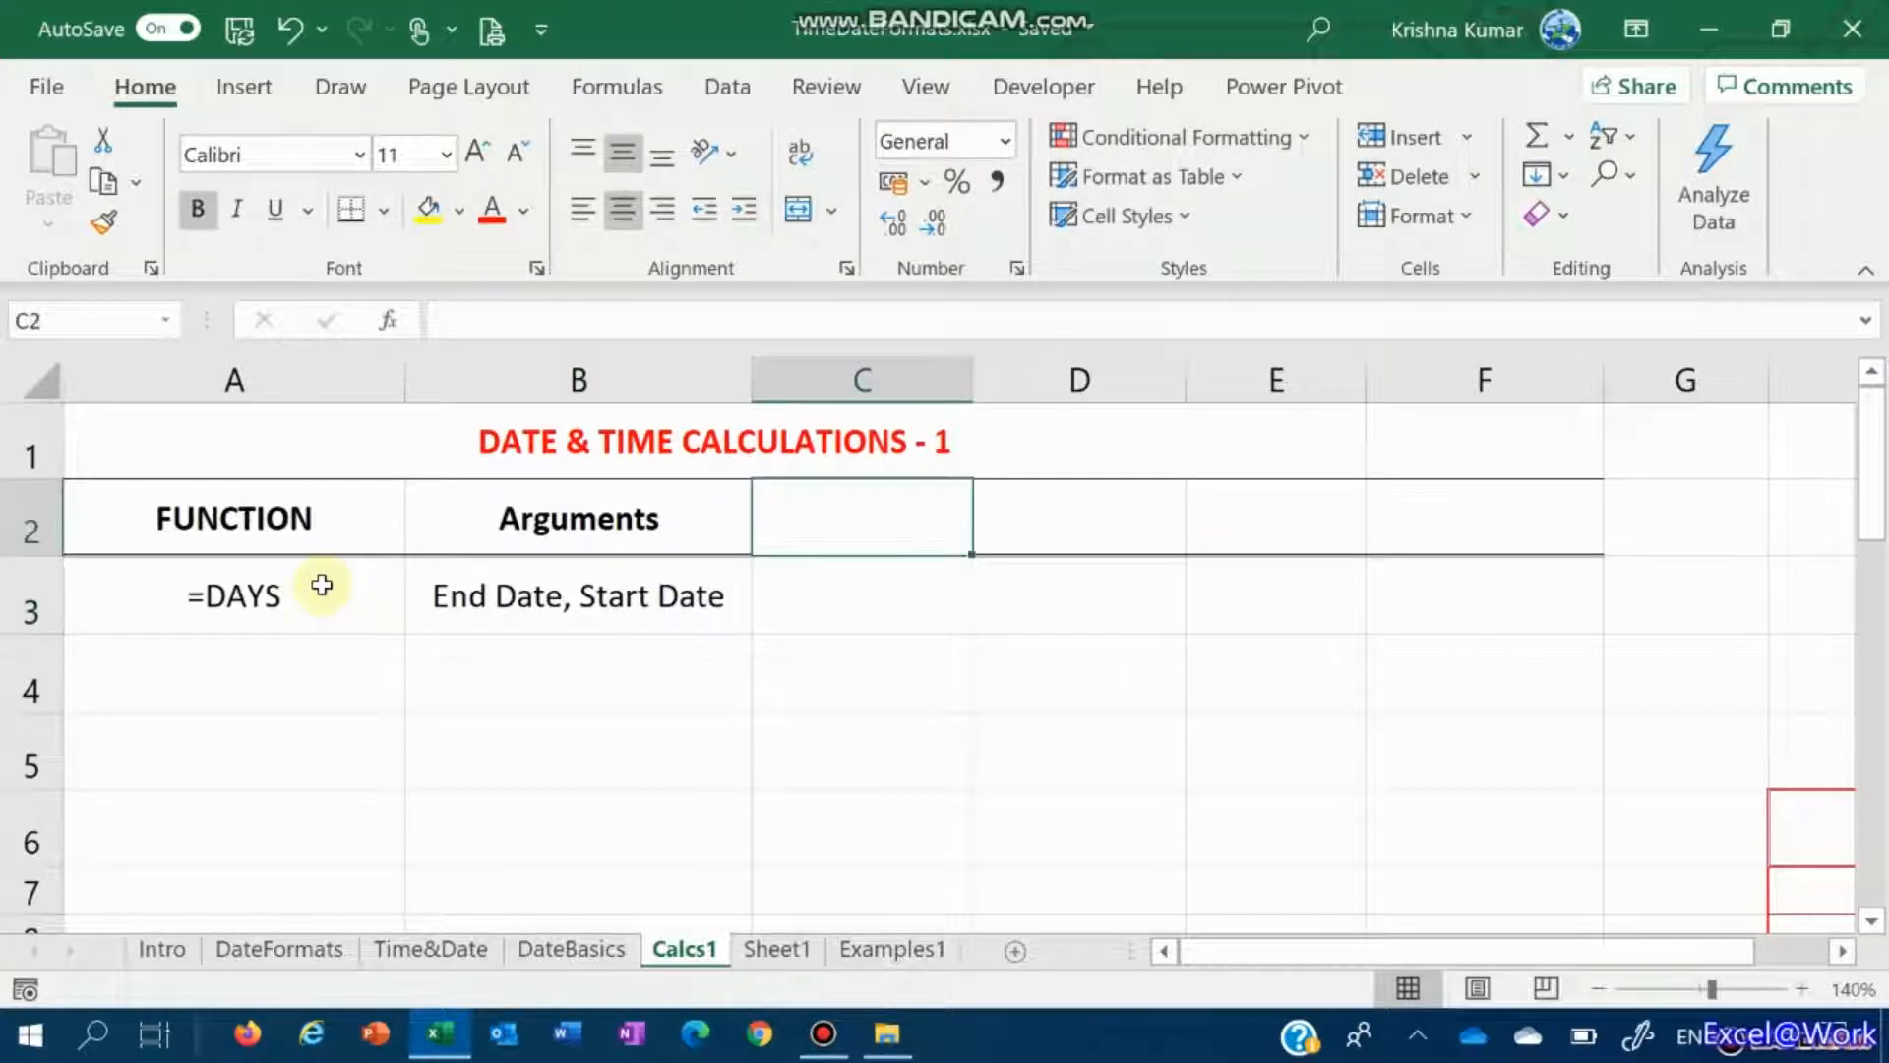
type("Daete")
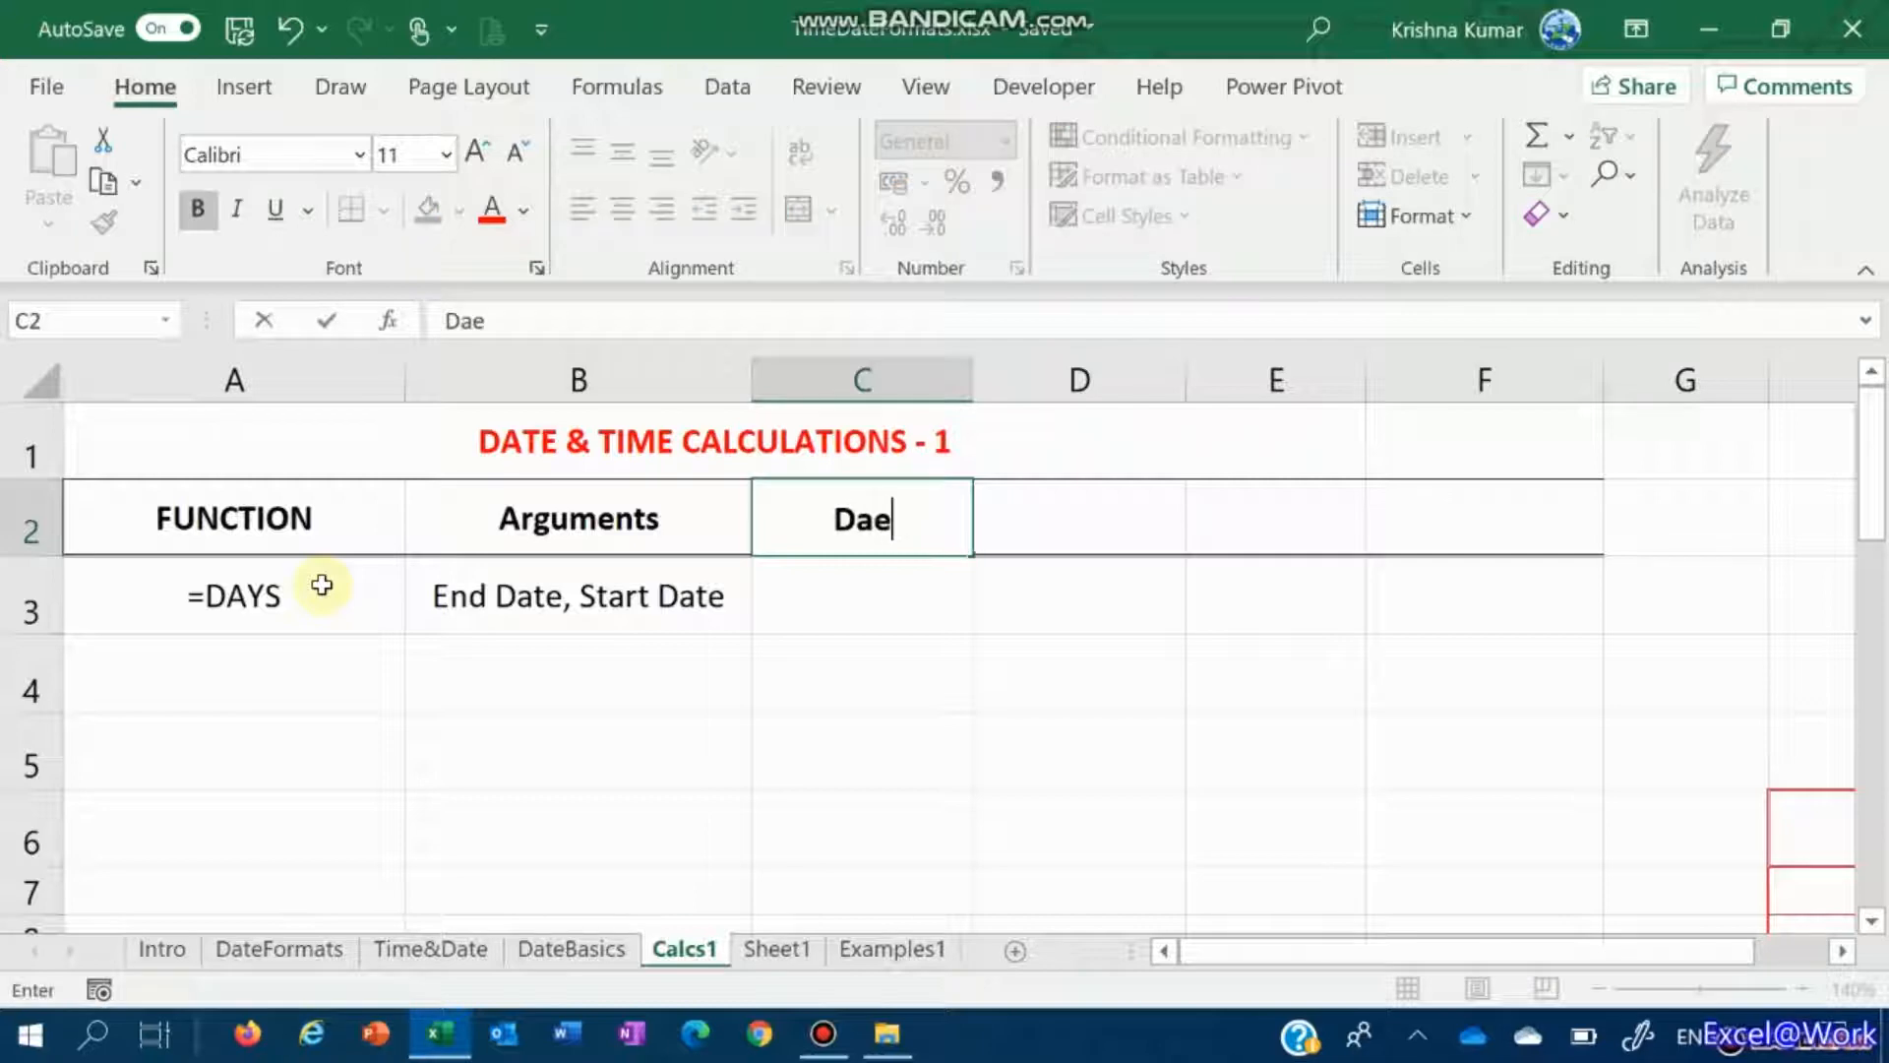
key("BackSpace")
key("BackSpace")
key("BackSpace")
type("te 1")
key("Tab")
type("Date 2")
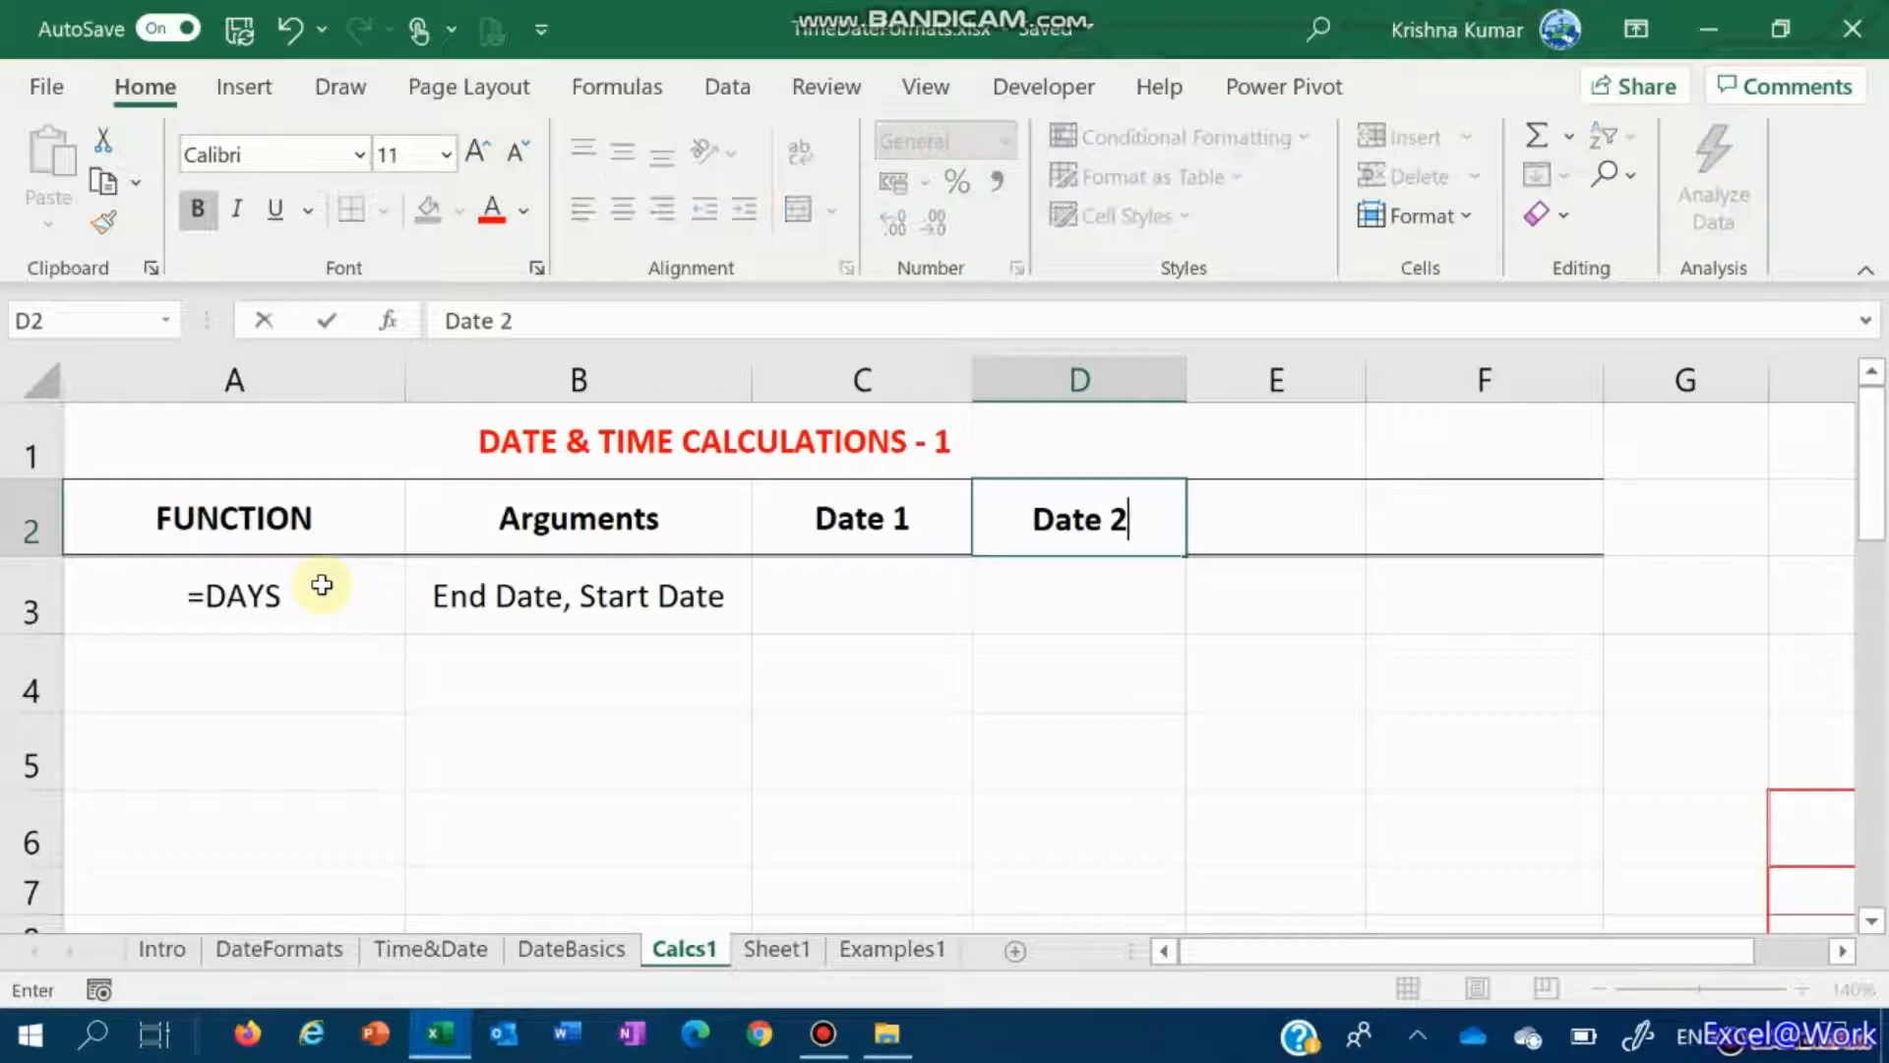
key("Tab")
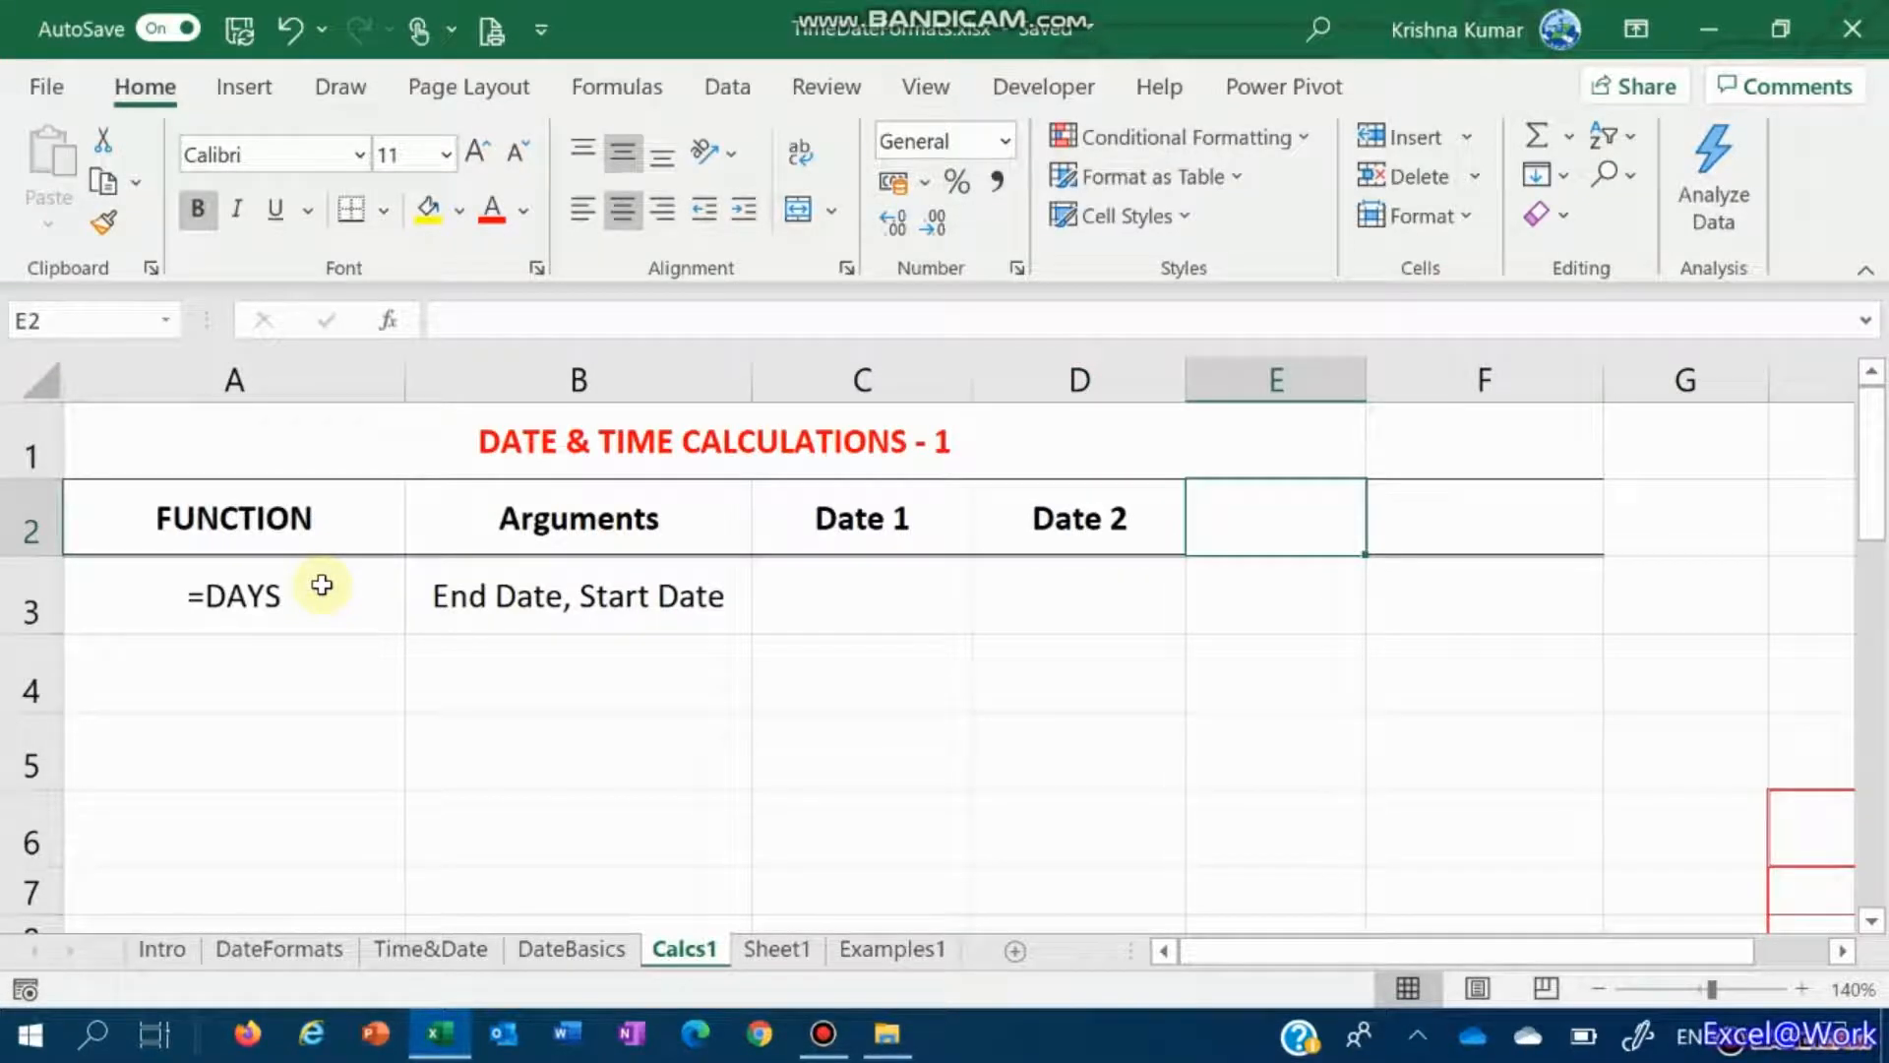
type("RESULT")
key("Return")
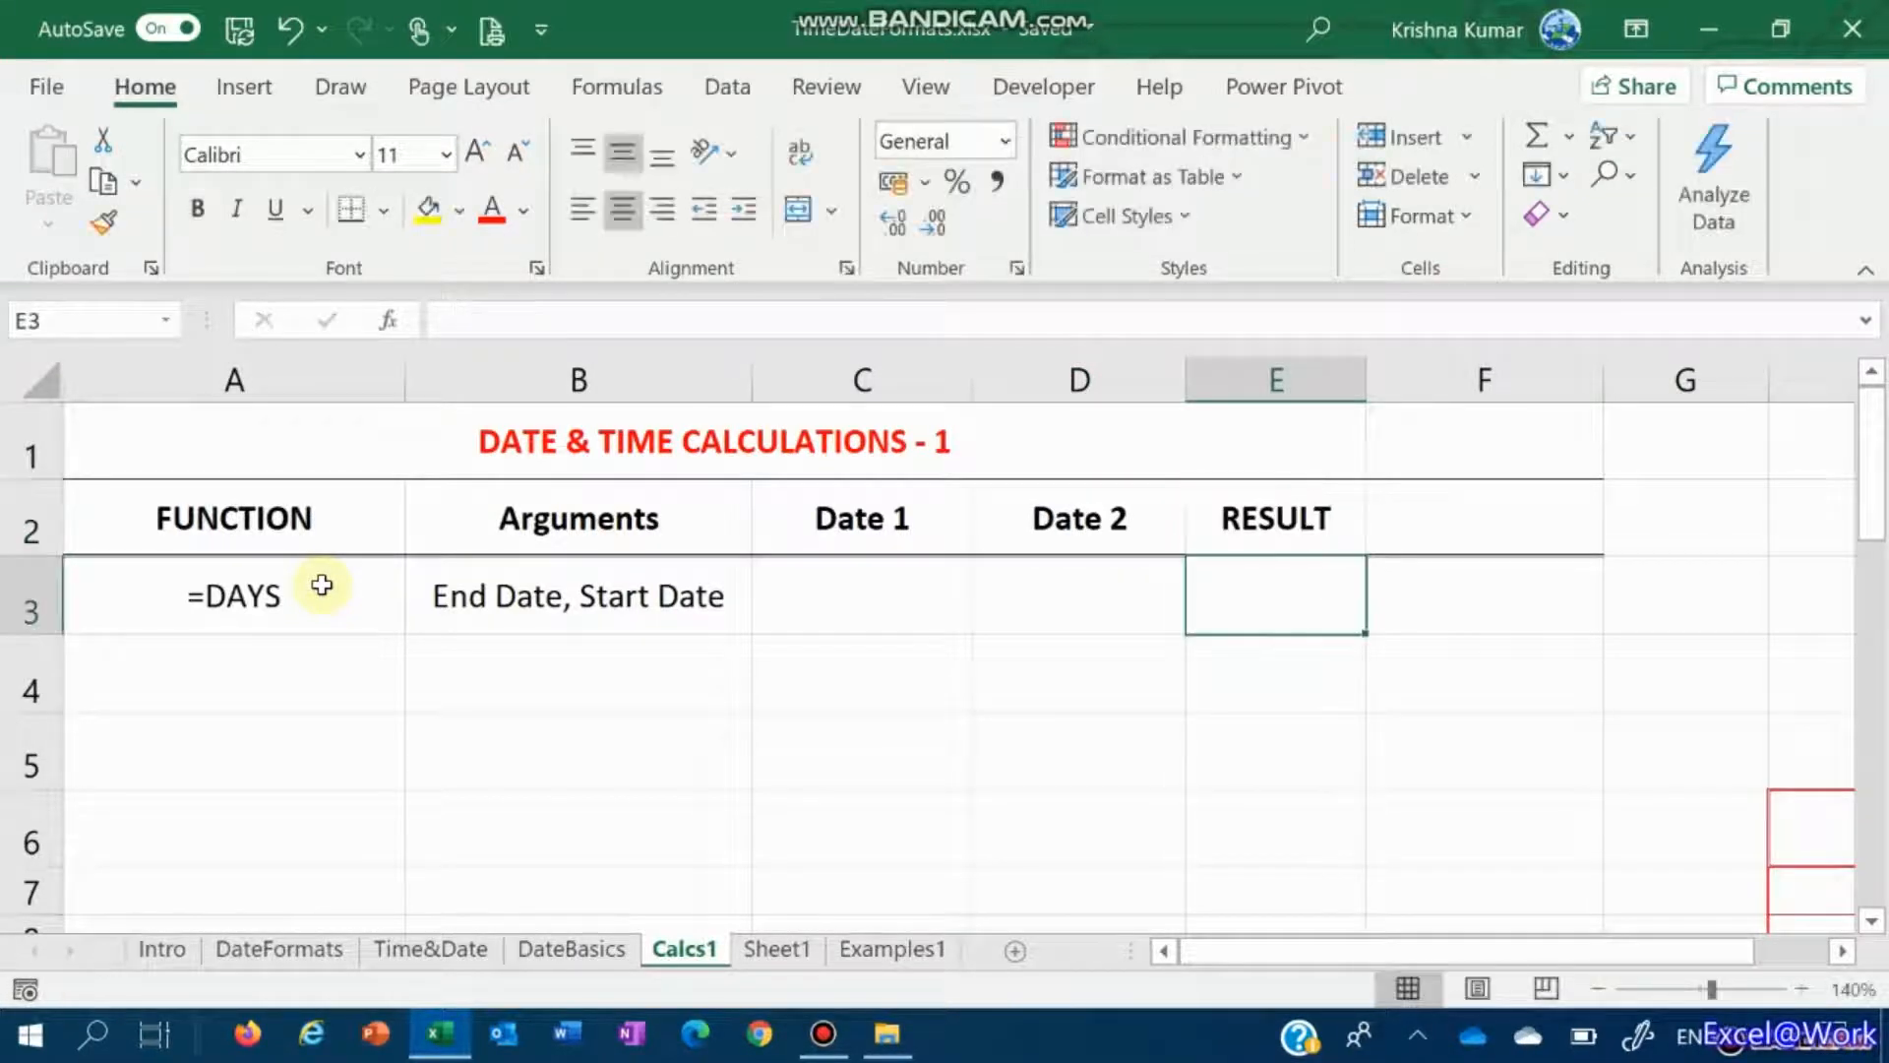
Step: Enter =TODAY() in cell C3 as Date 1 and the date 1/1 in cell D3 as Date 2
key("Up")
key("Down")
key("Left")
key("Left")
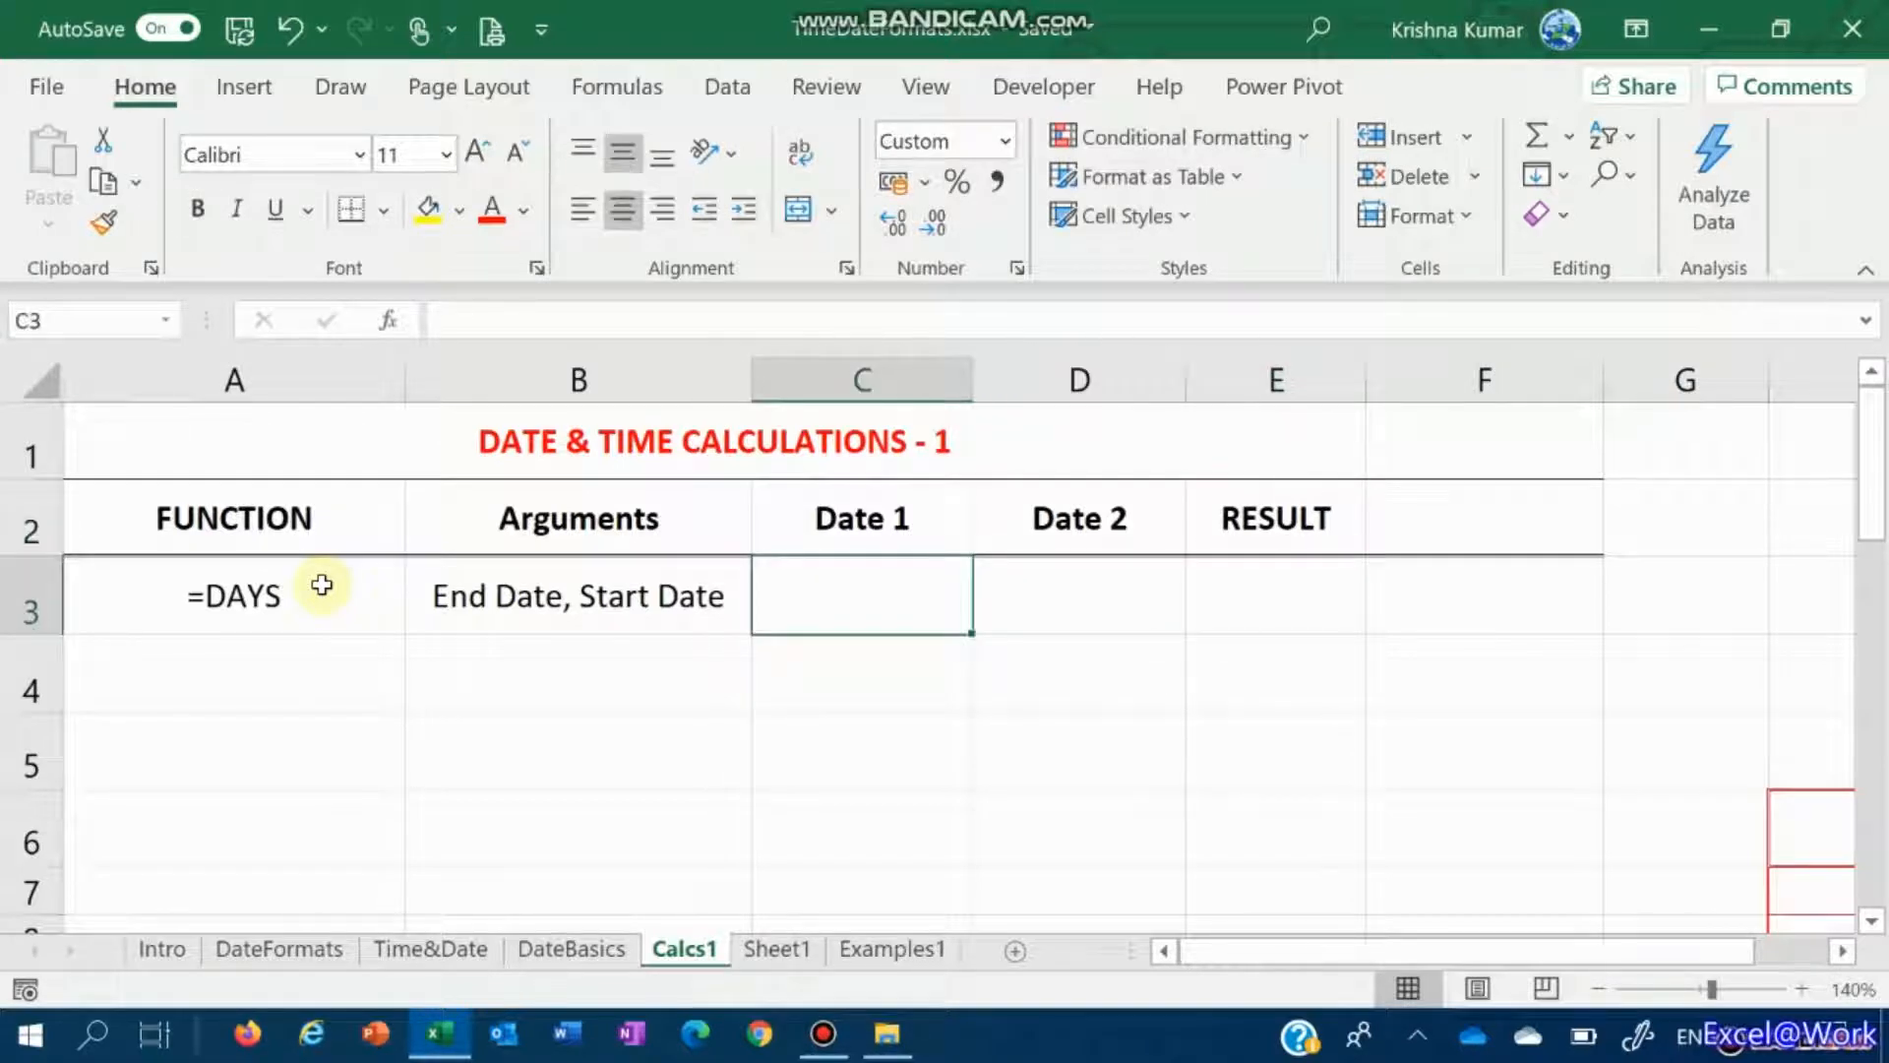
type("=TODA")
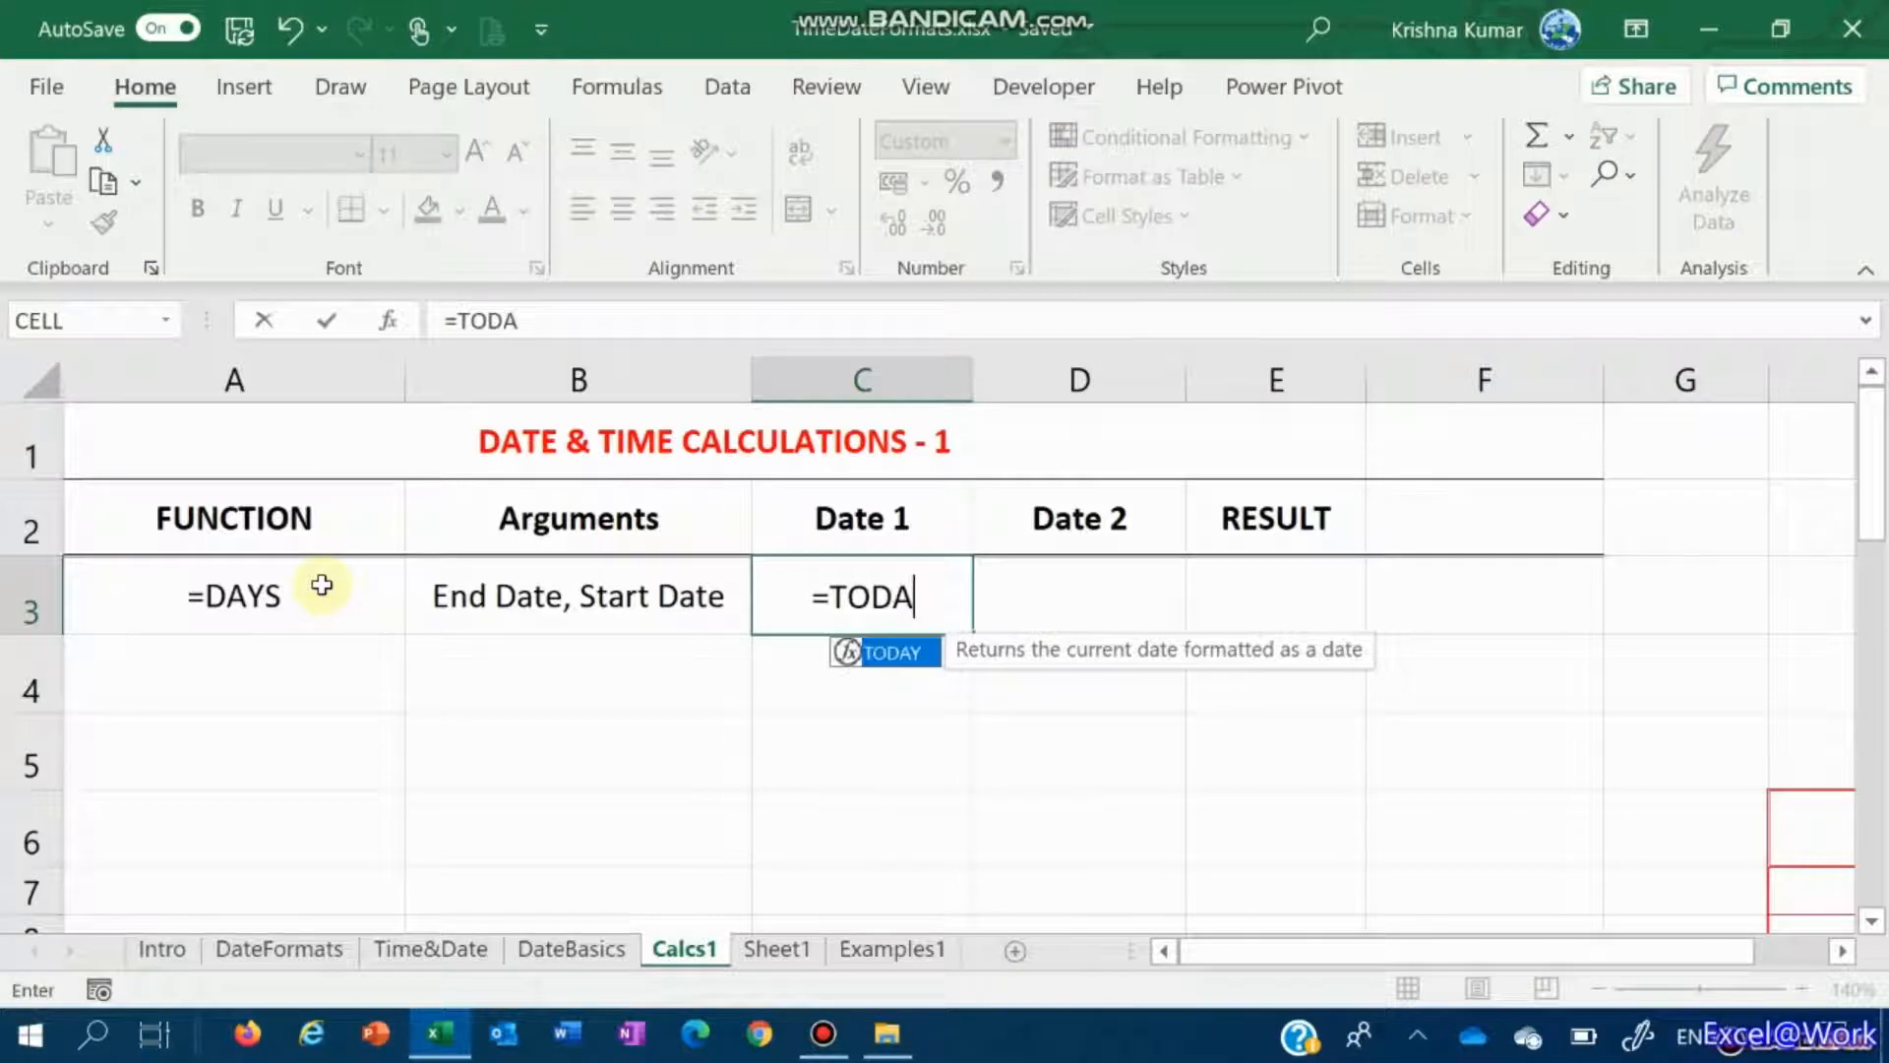
type("Y()")
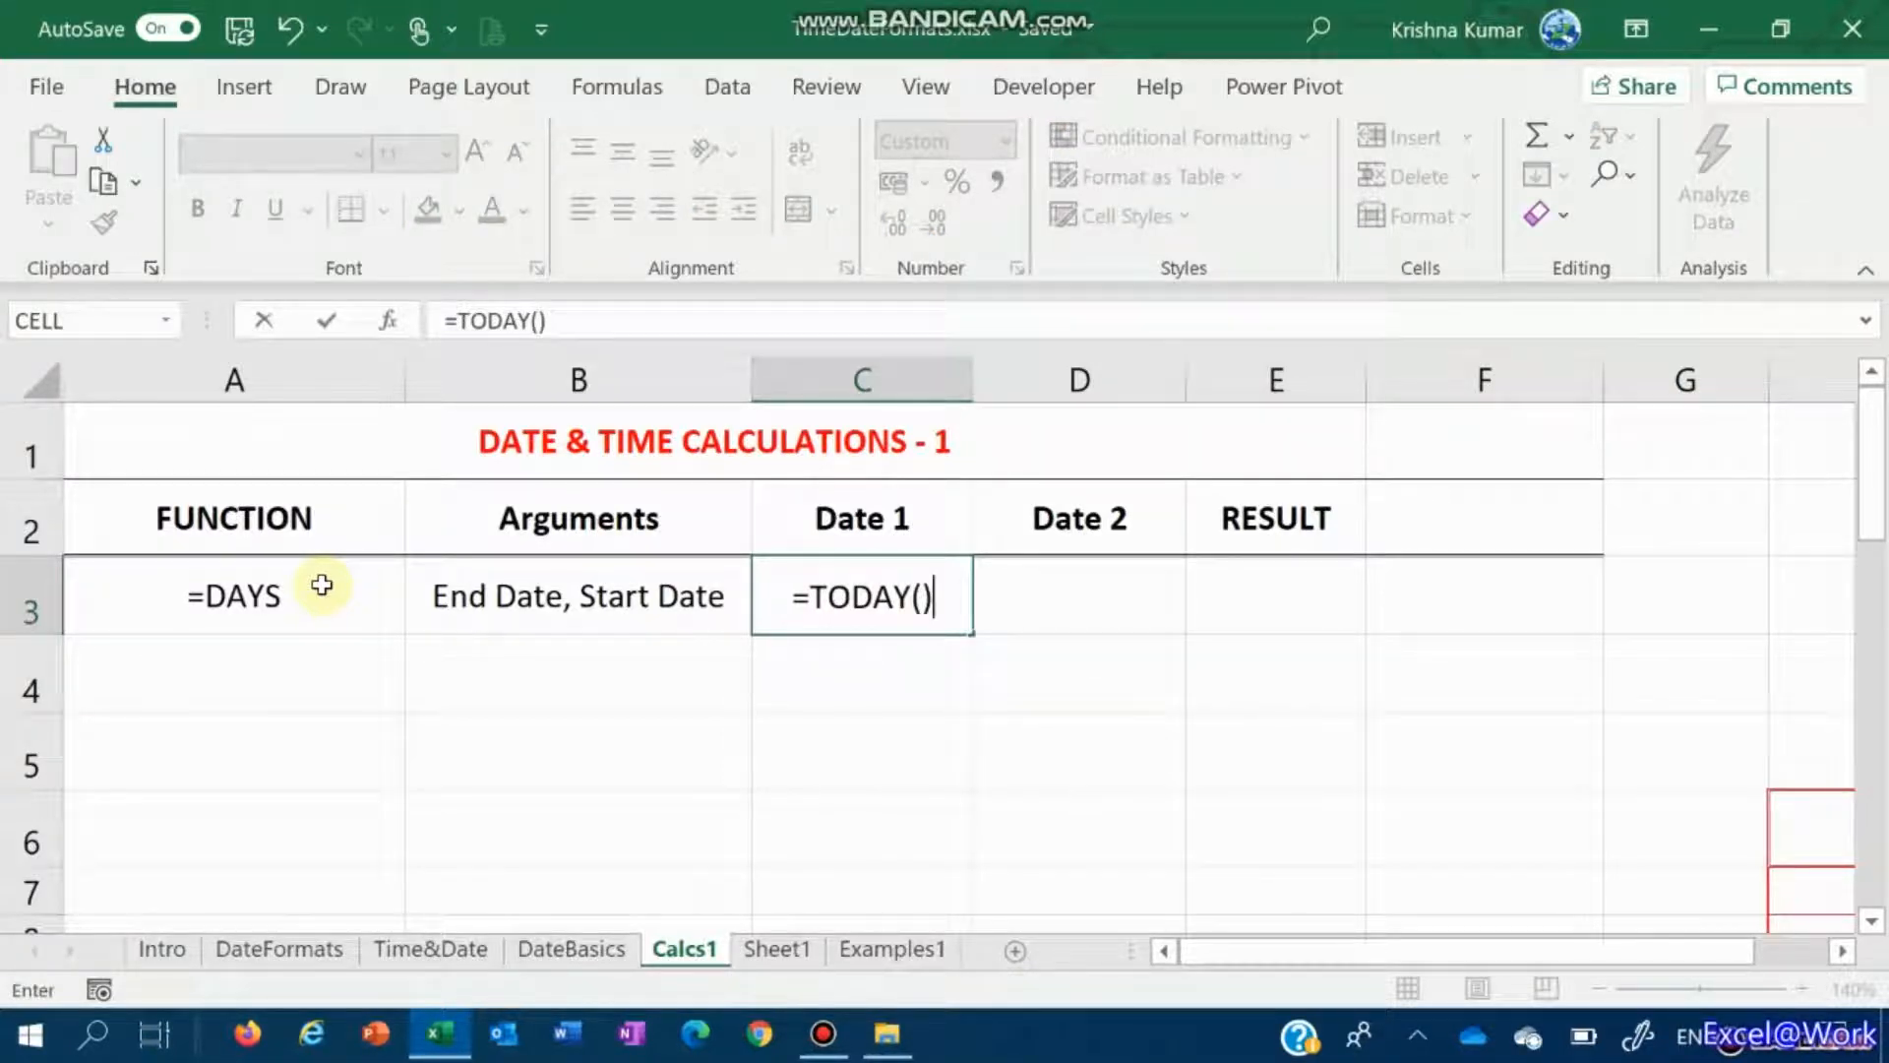
key("Tab")
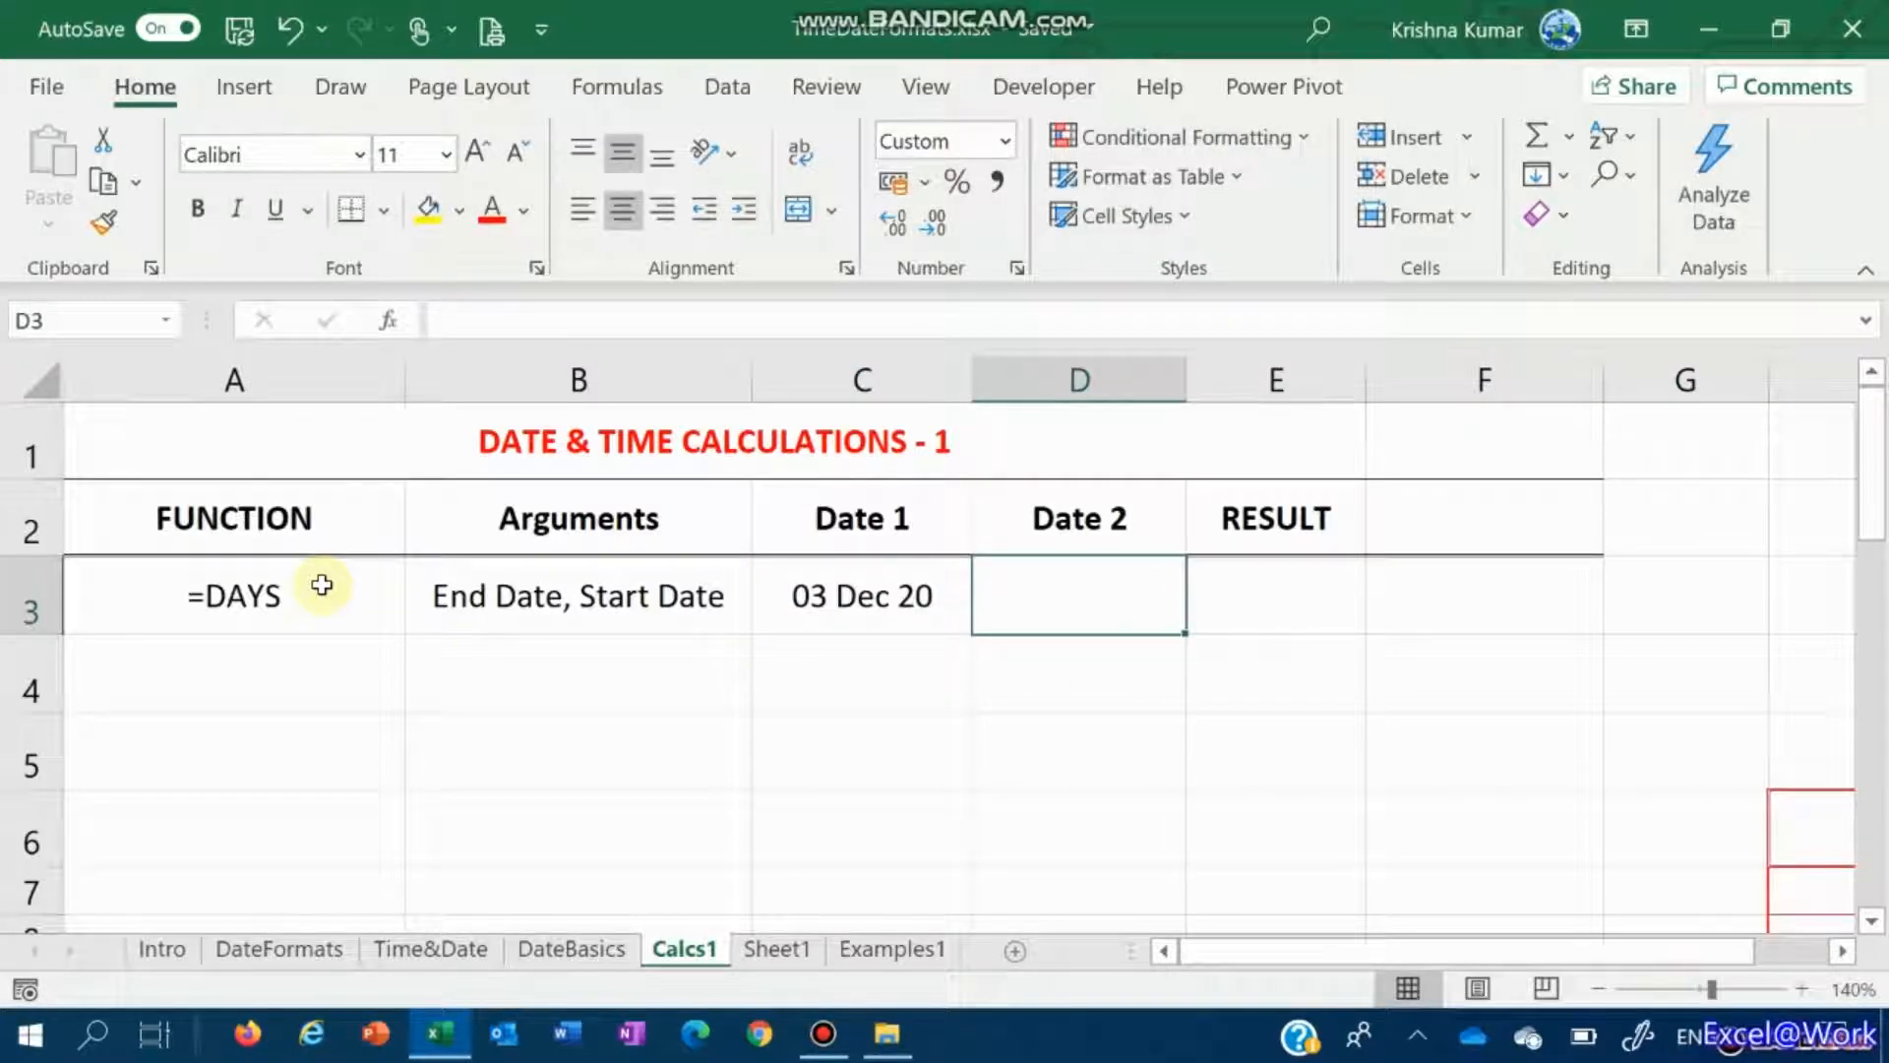
type("1/1")
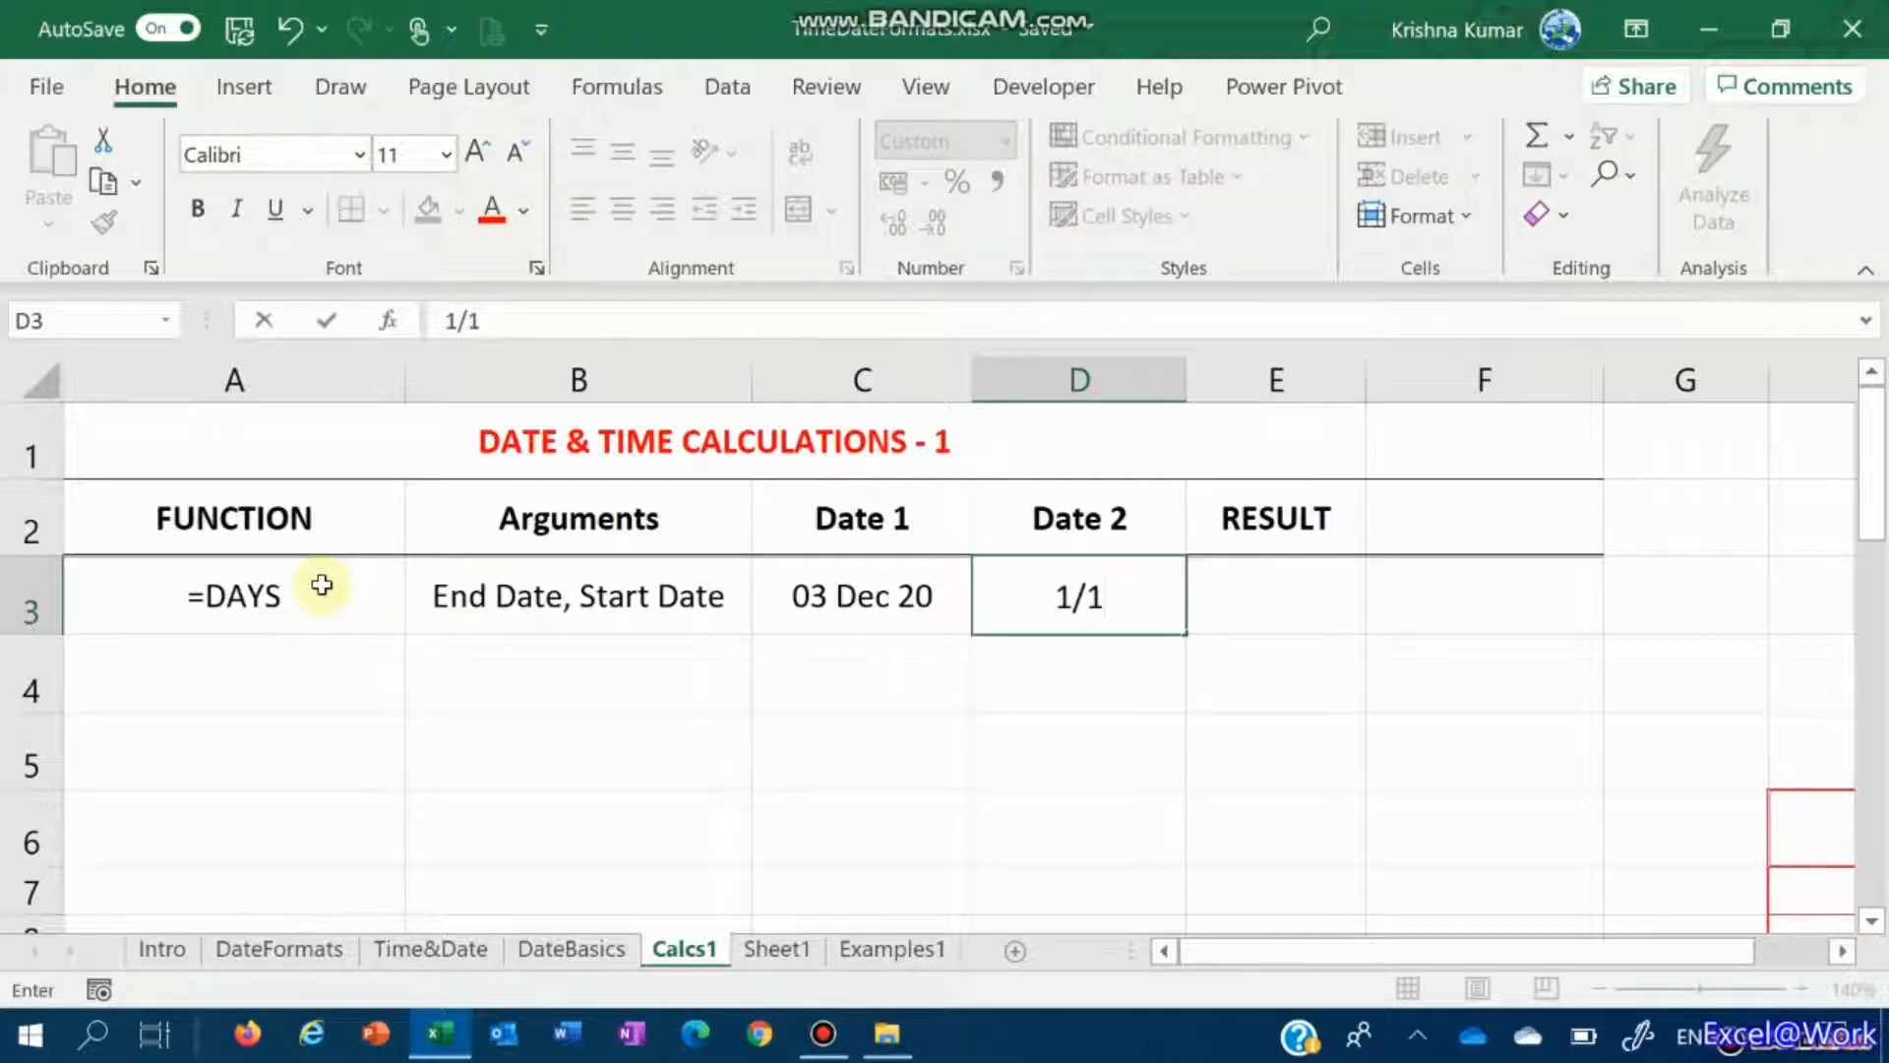
key("Return")
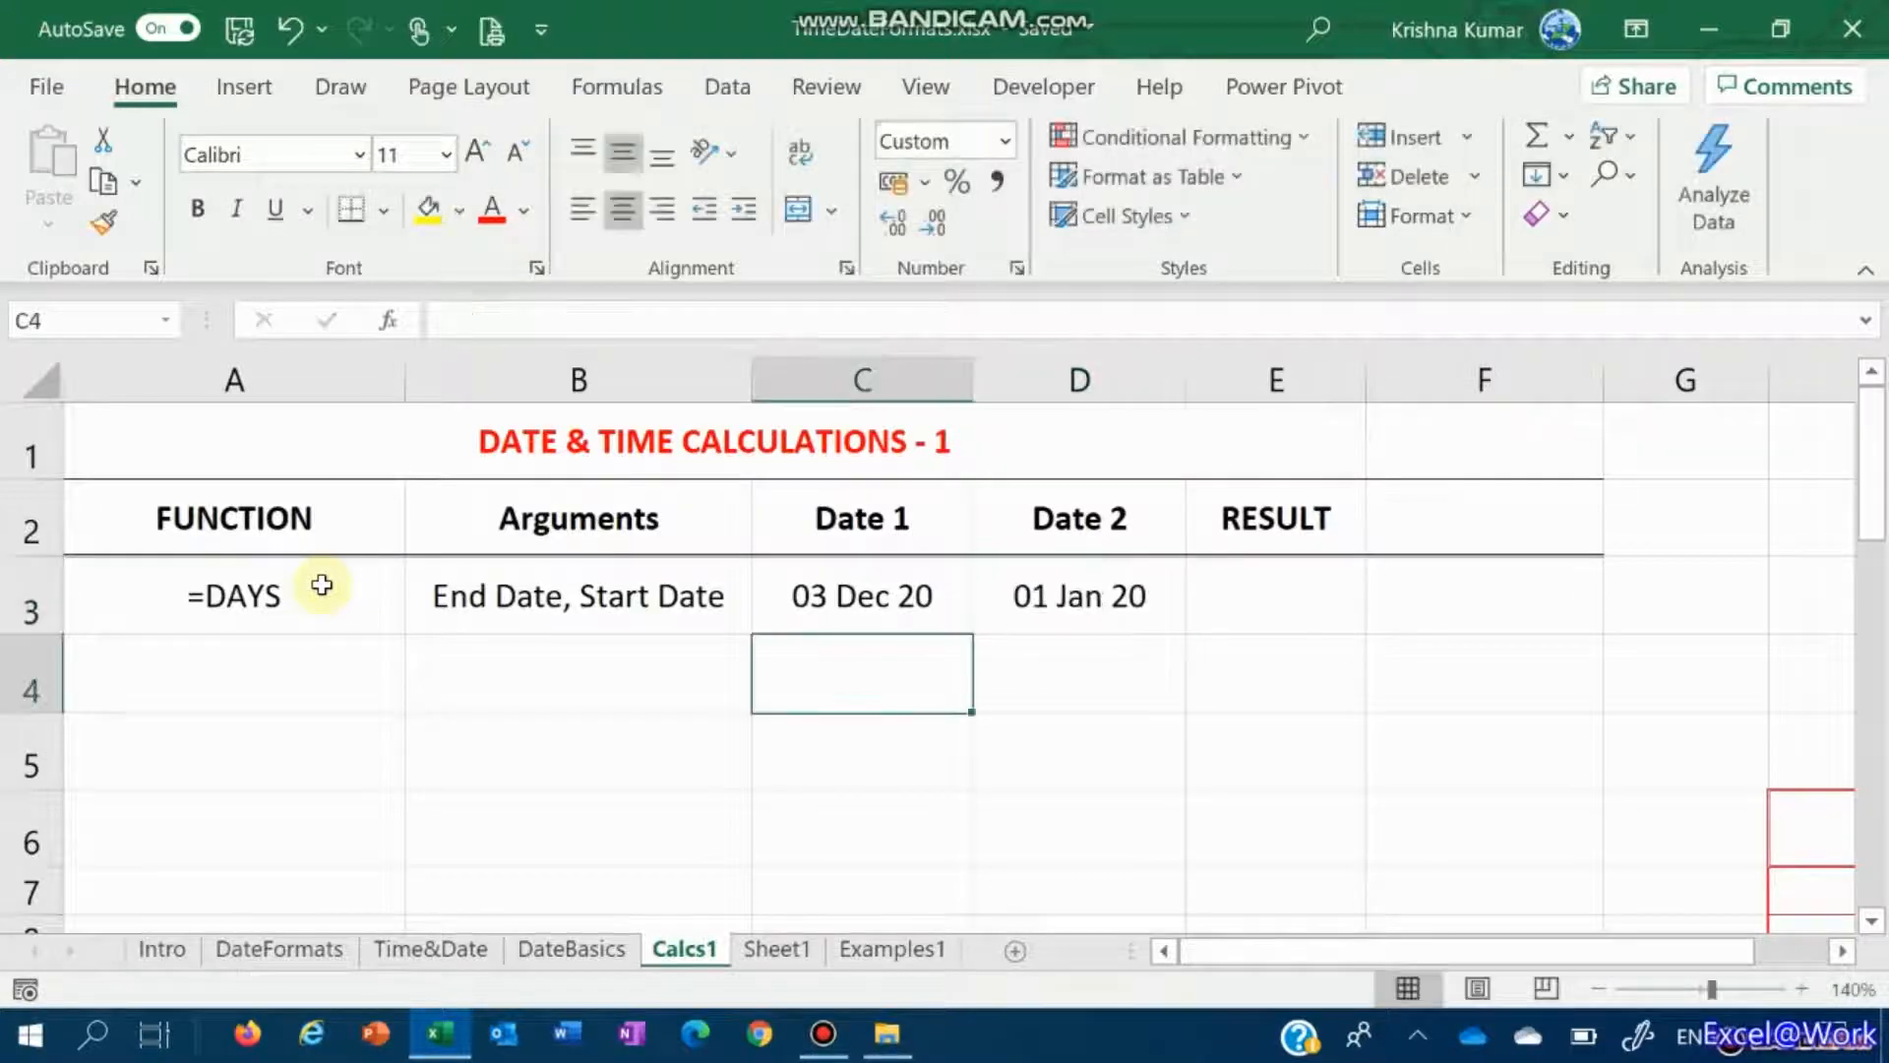
Step: Calculate the days between the two dates in cell E3 with the formula =DAYS(C3,D3)
key("Up")
key("Right")
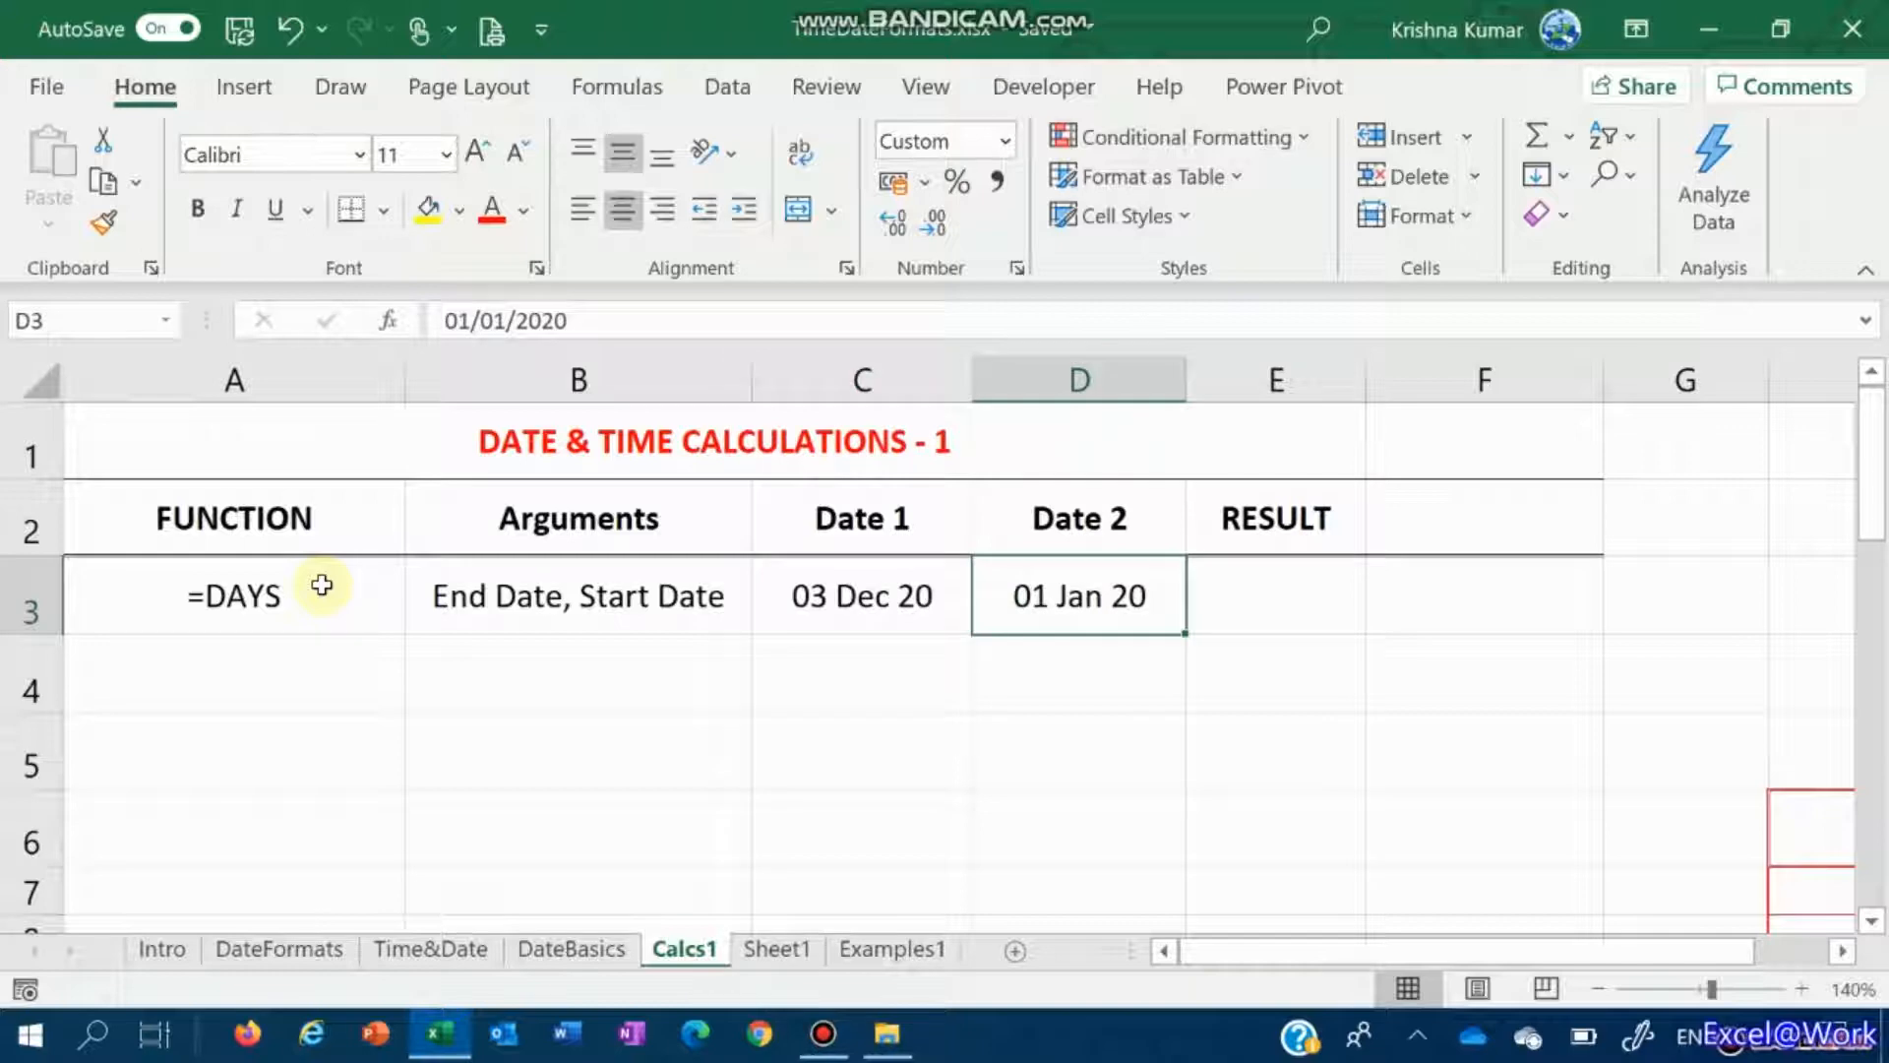
key("Right")
type("=")
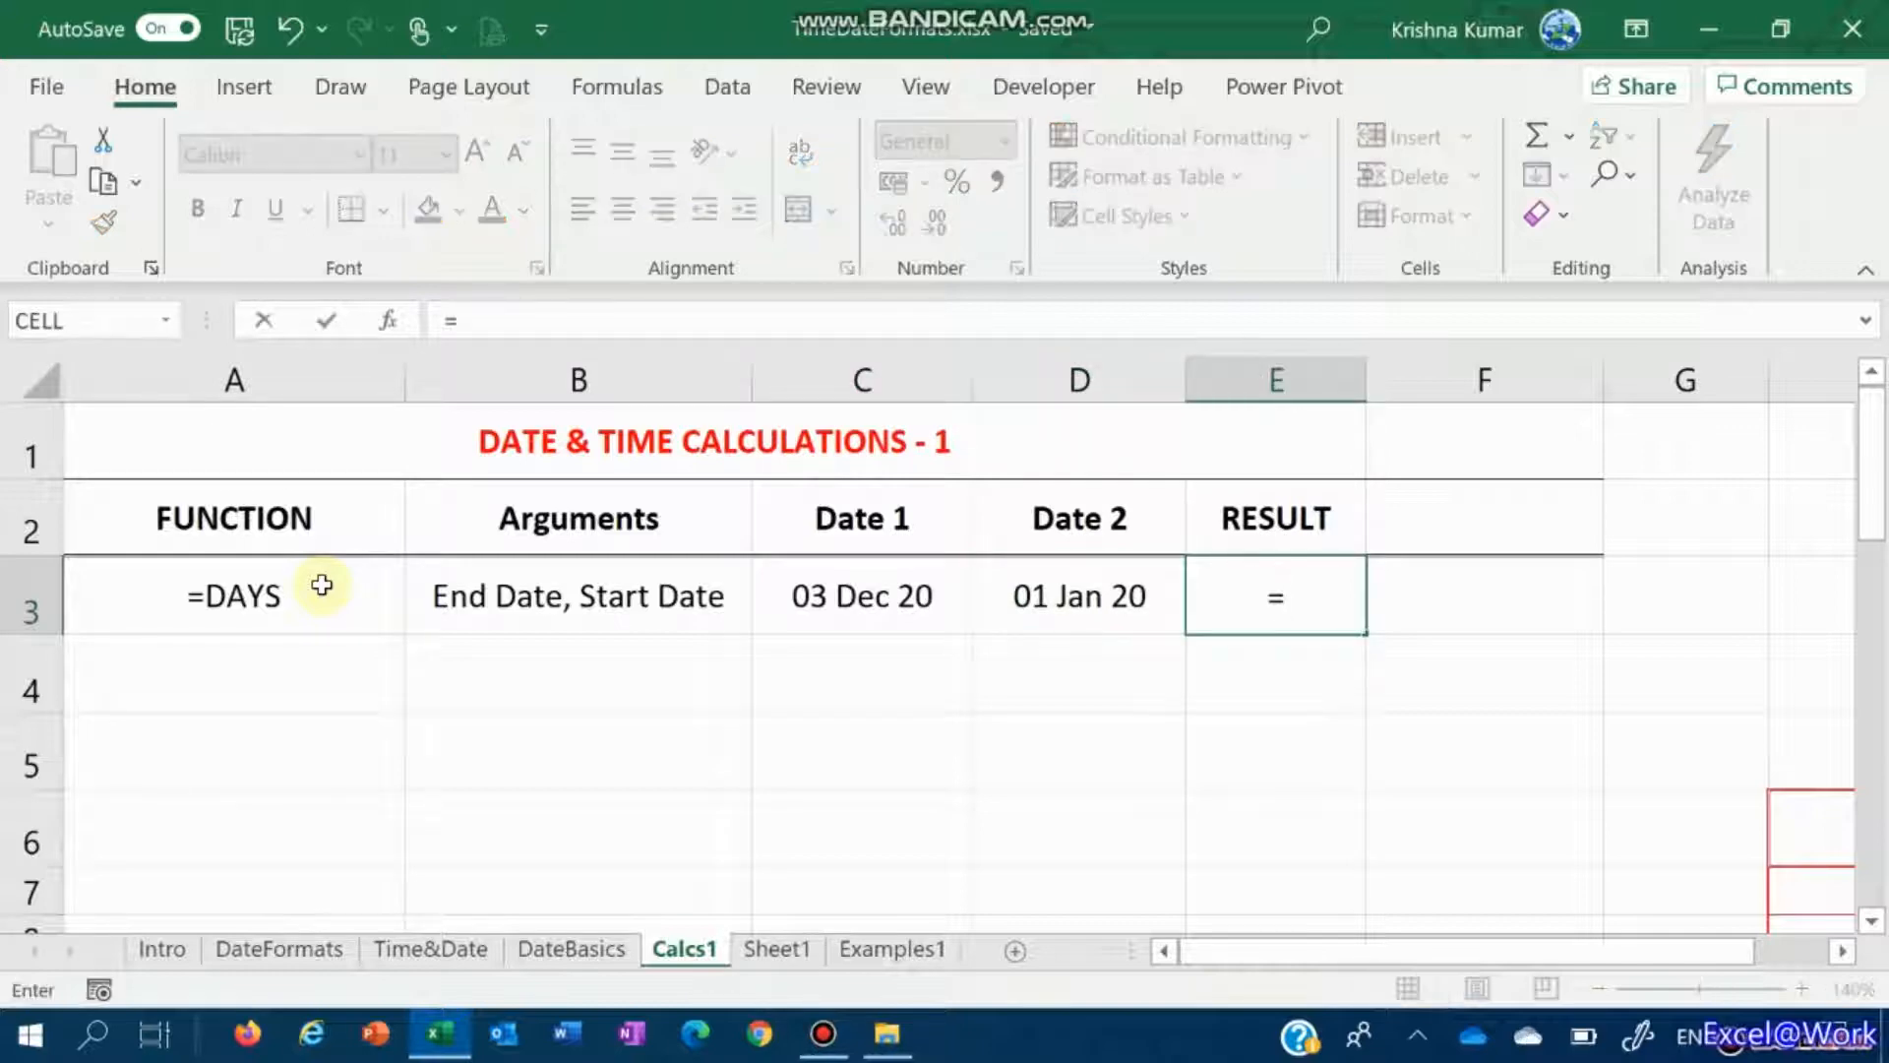
type("DAYS")
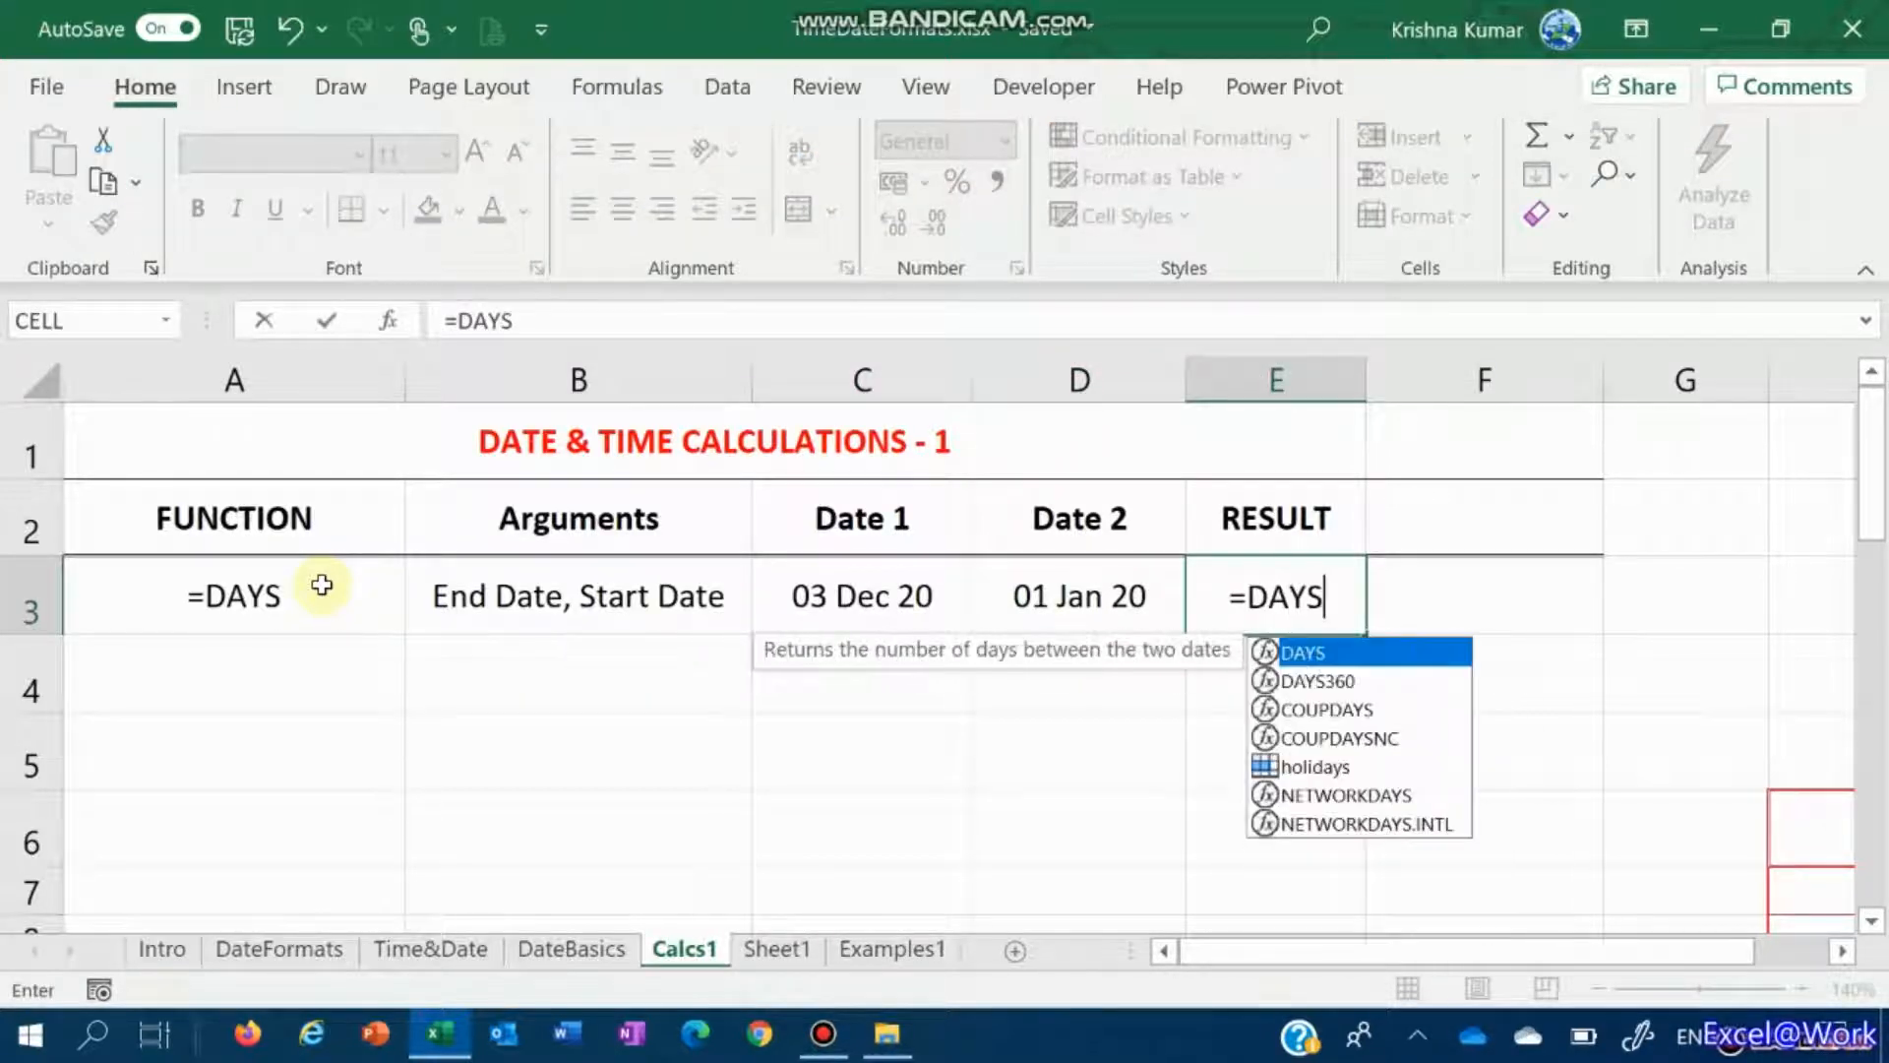
type("(")
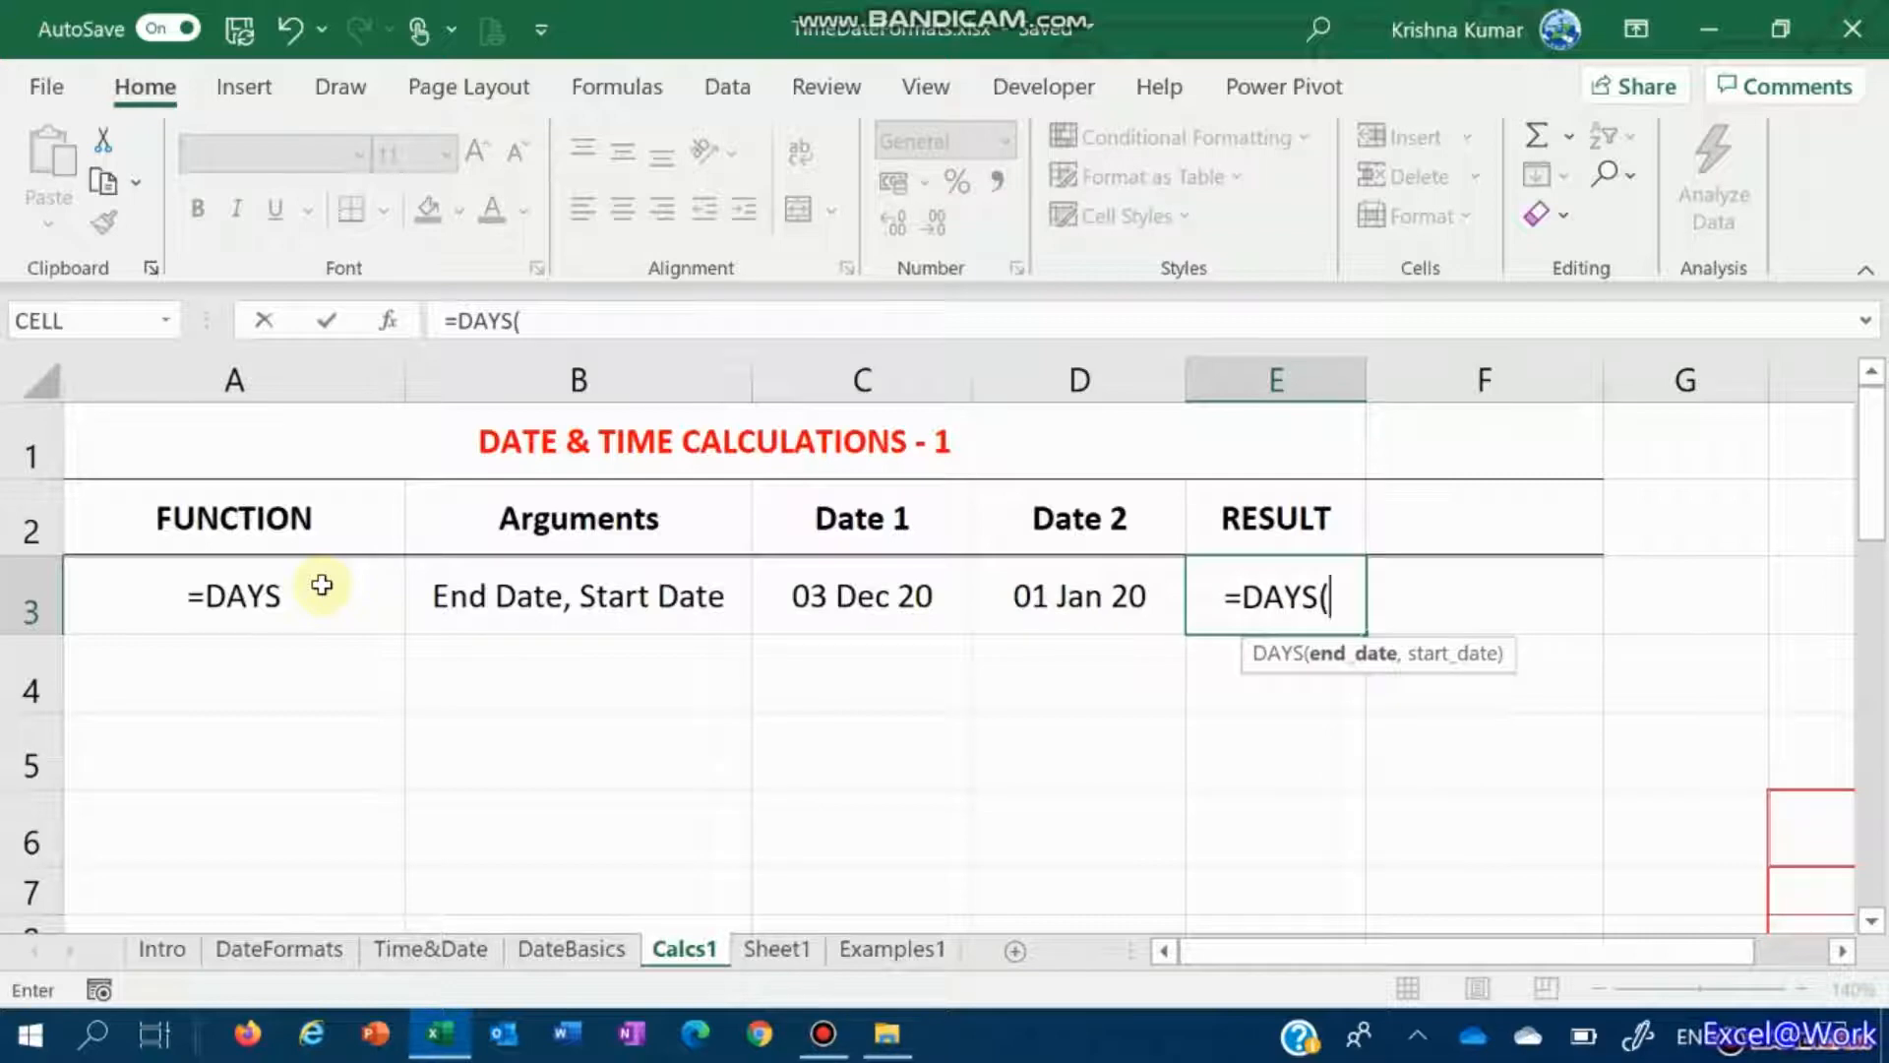
key("Left")
key("Left")
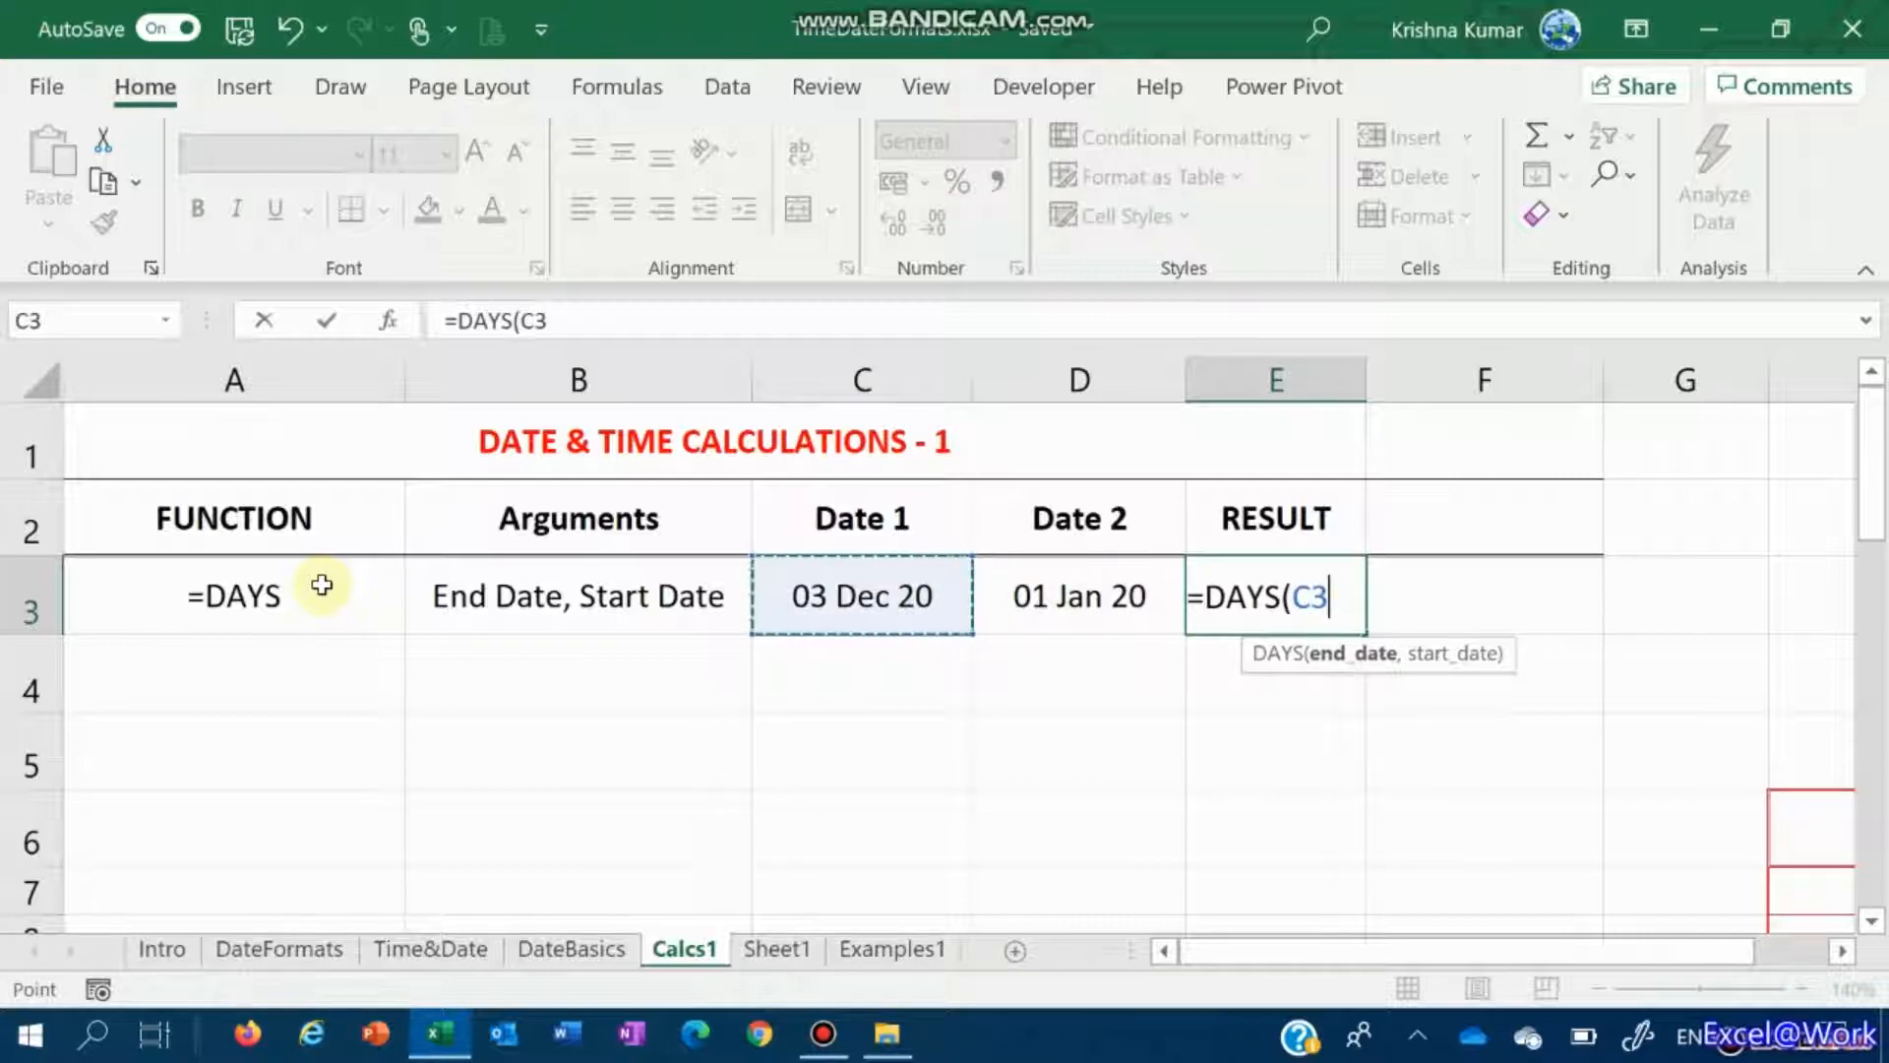
type(",")
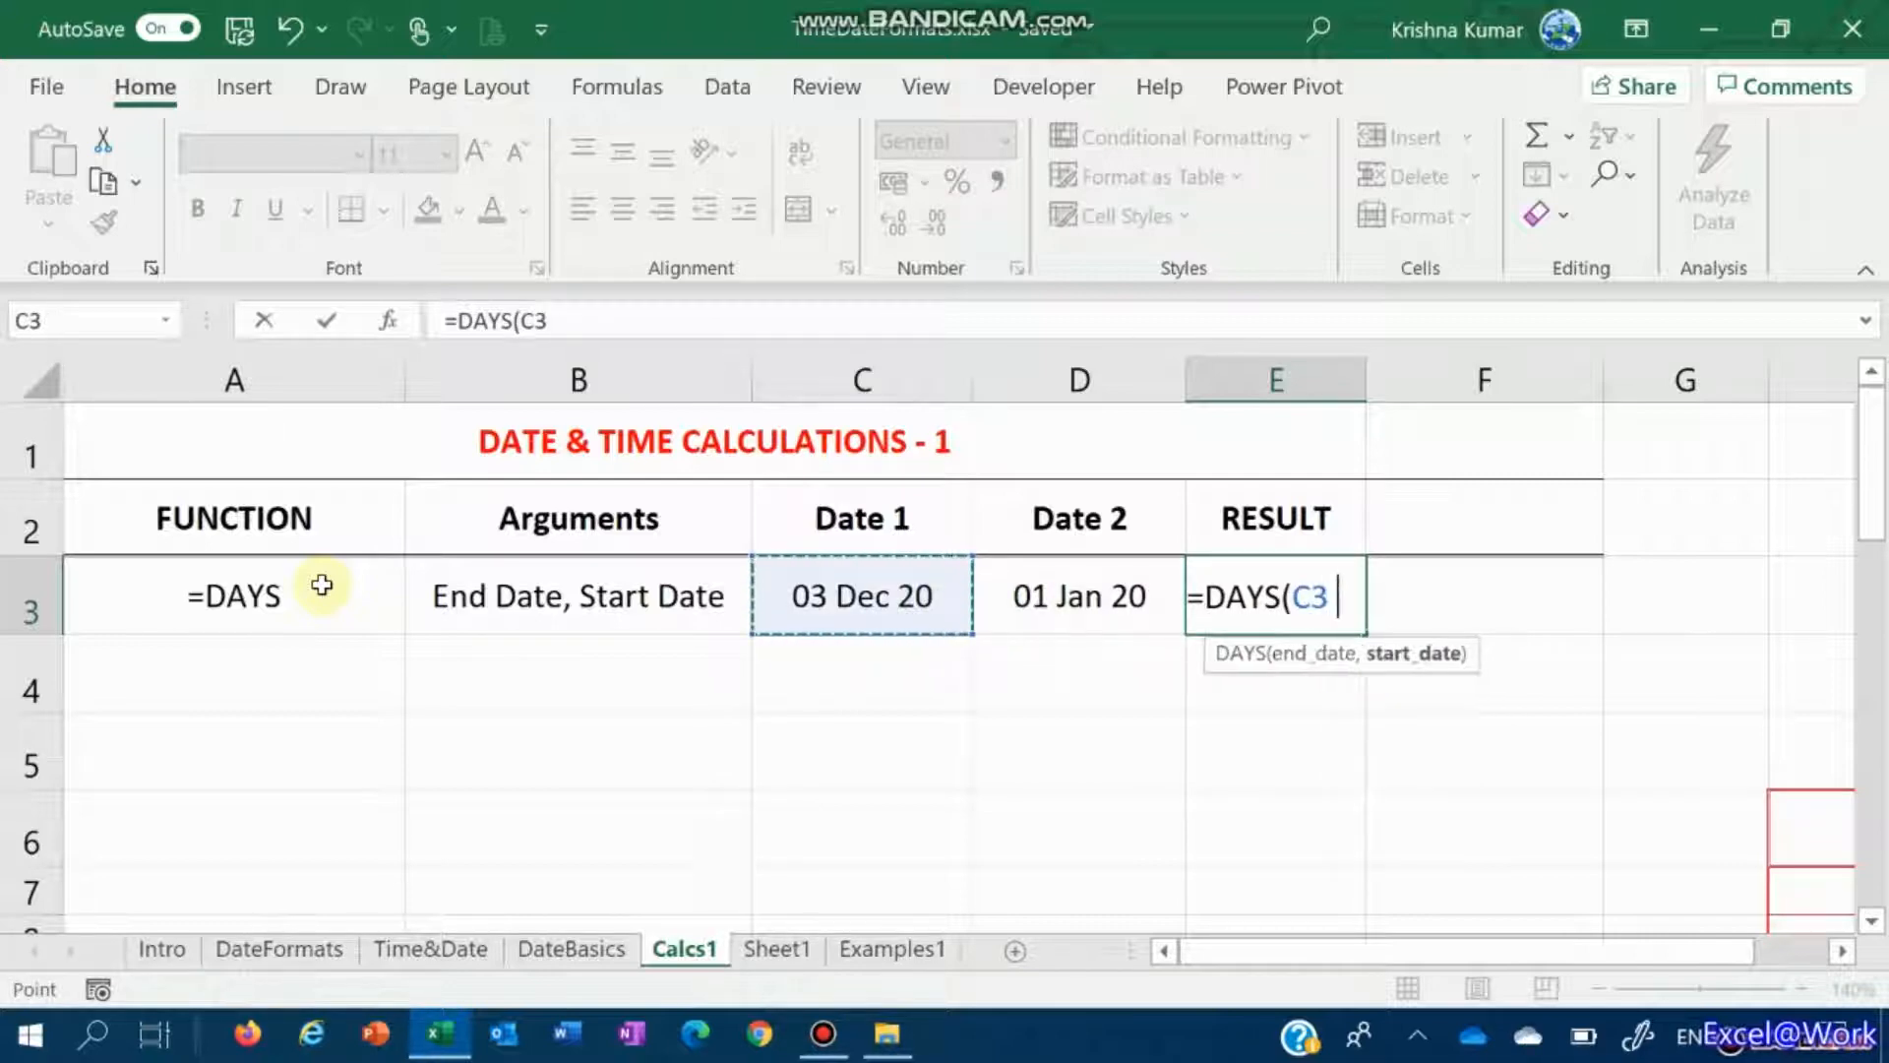
key("Left")
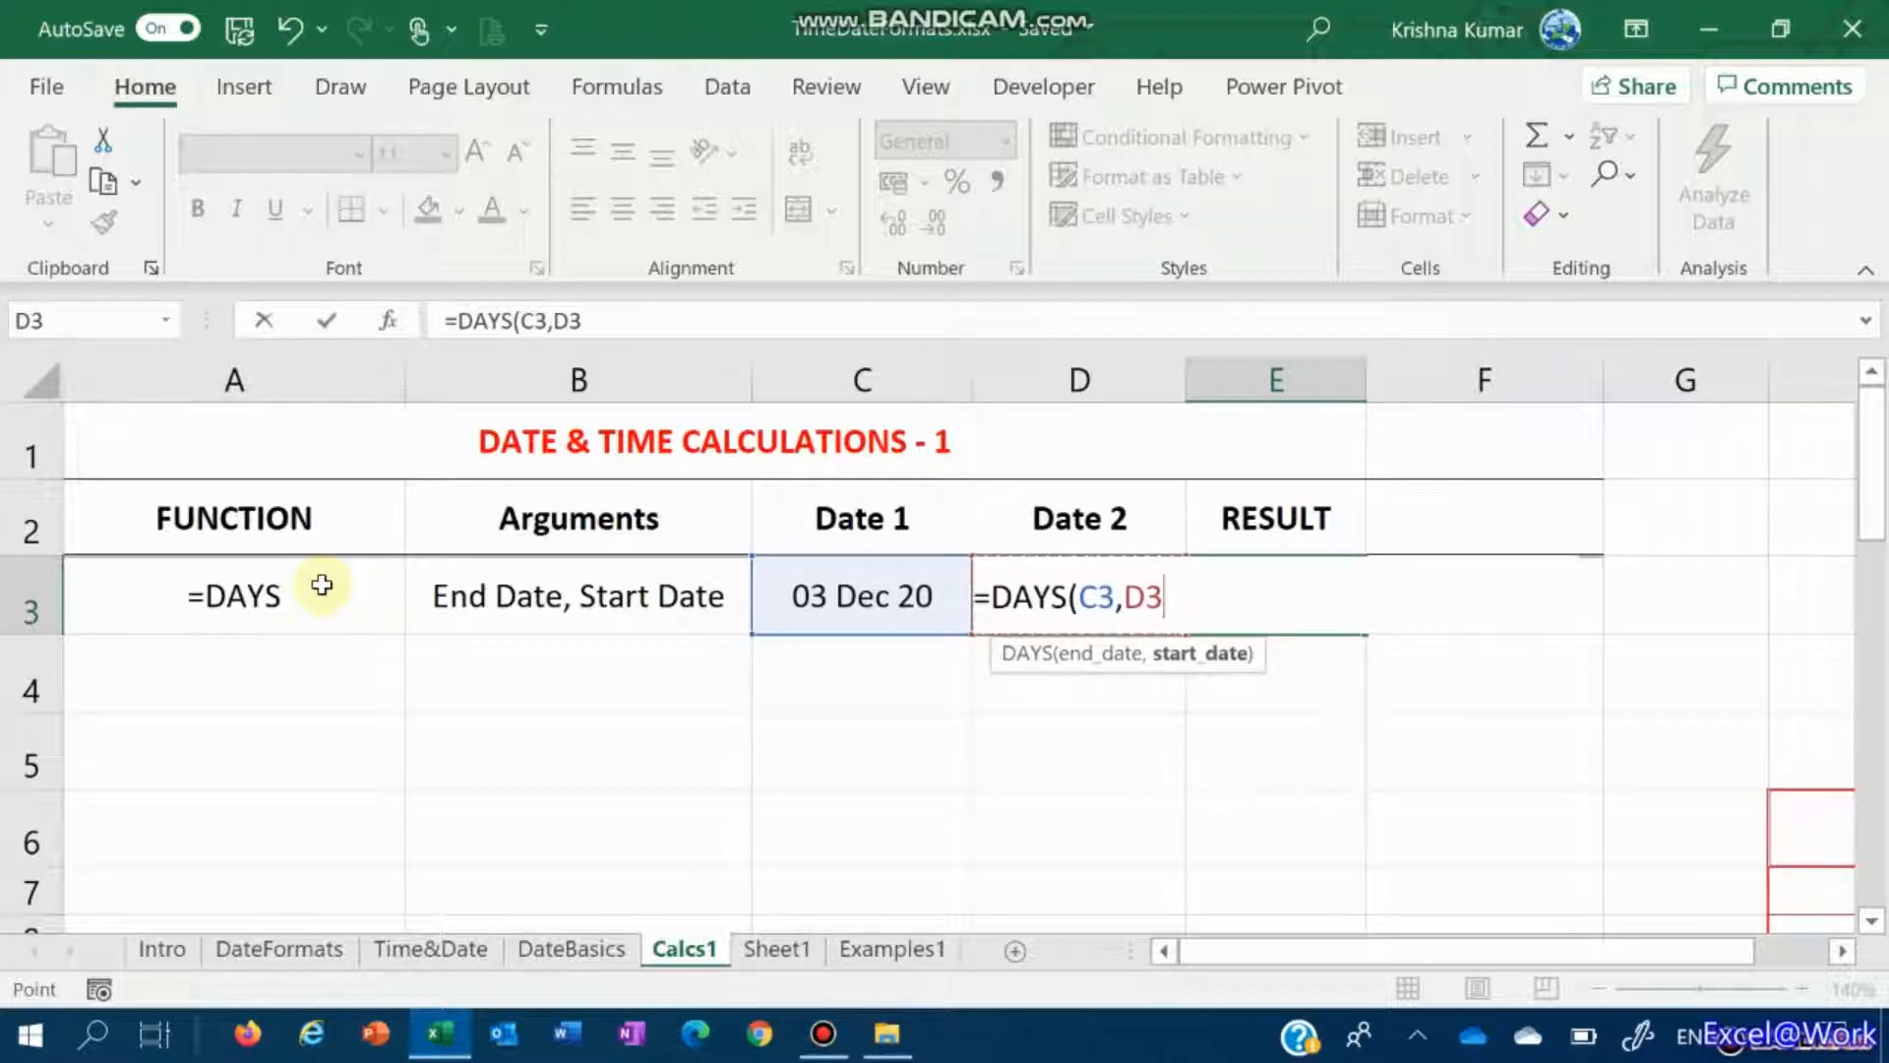
type(")")
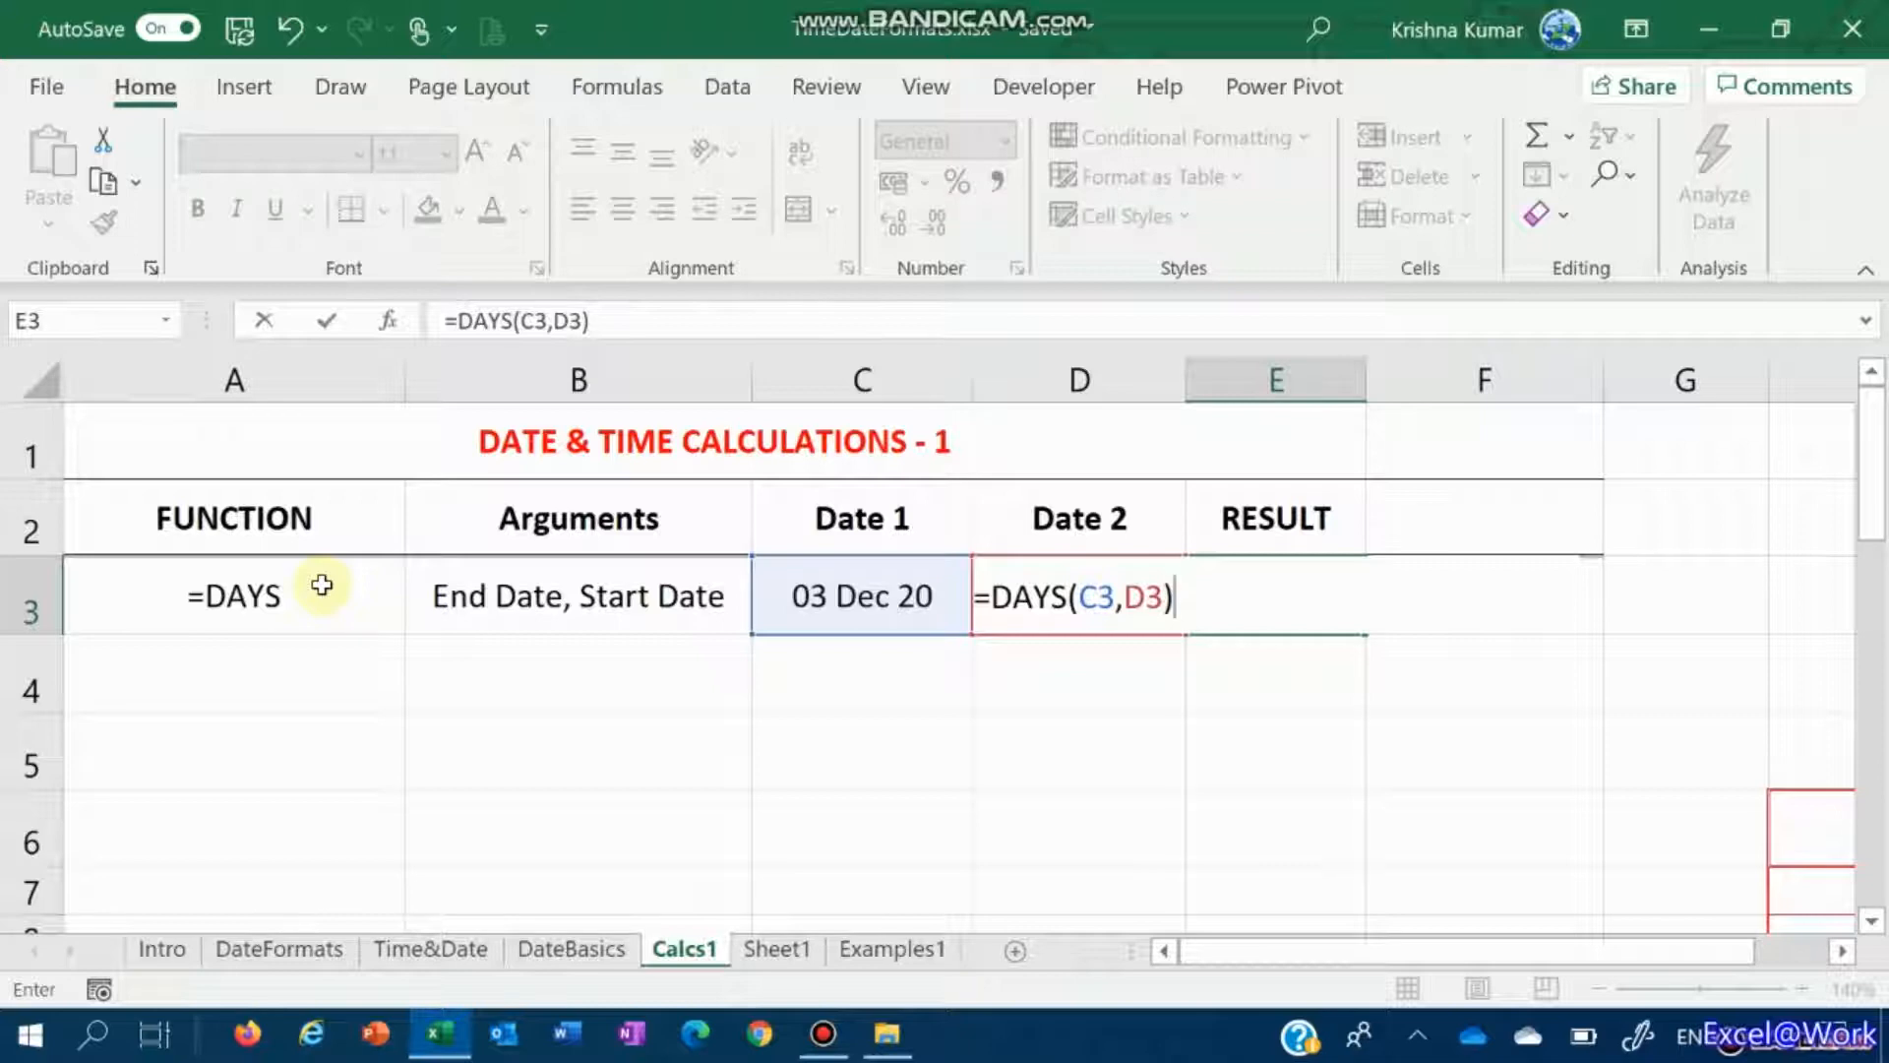
key("Return")
key("Up")
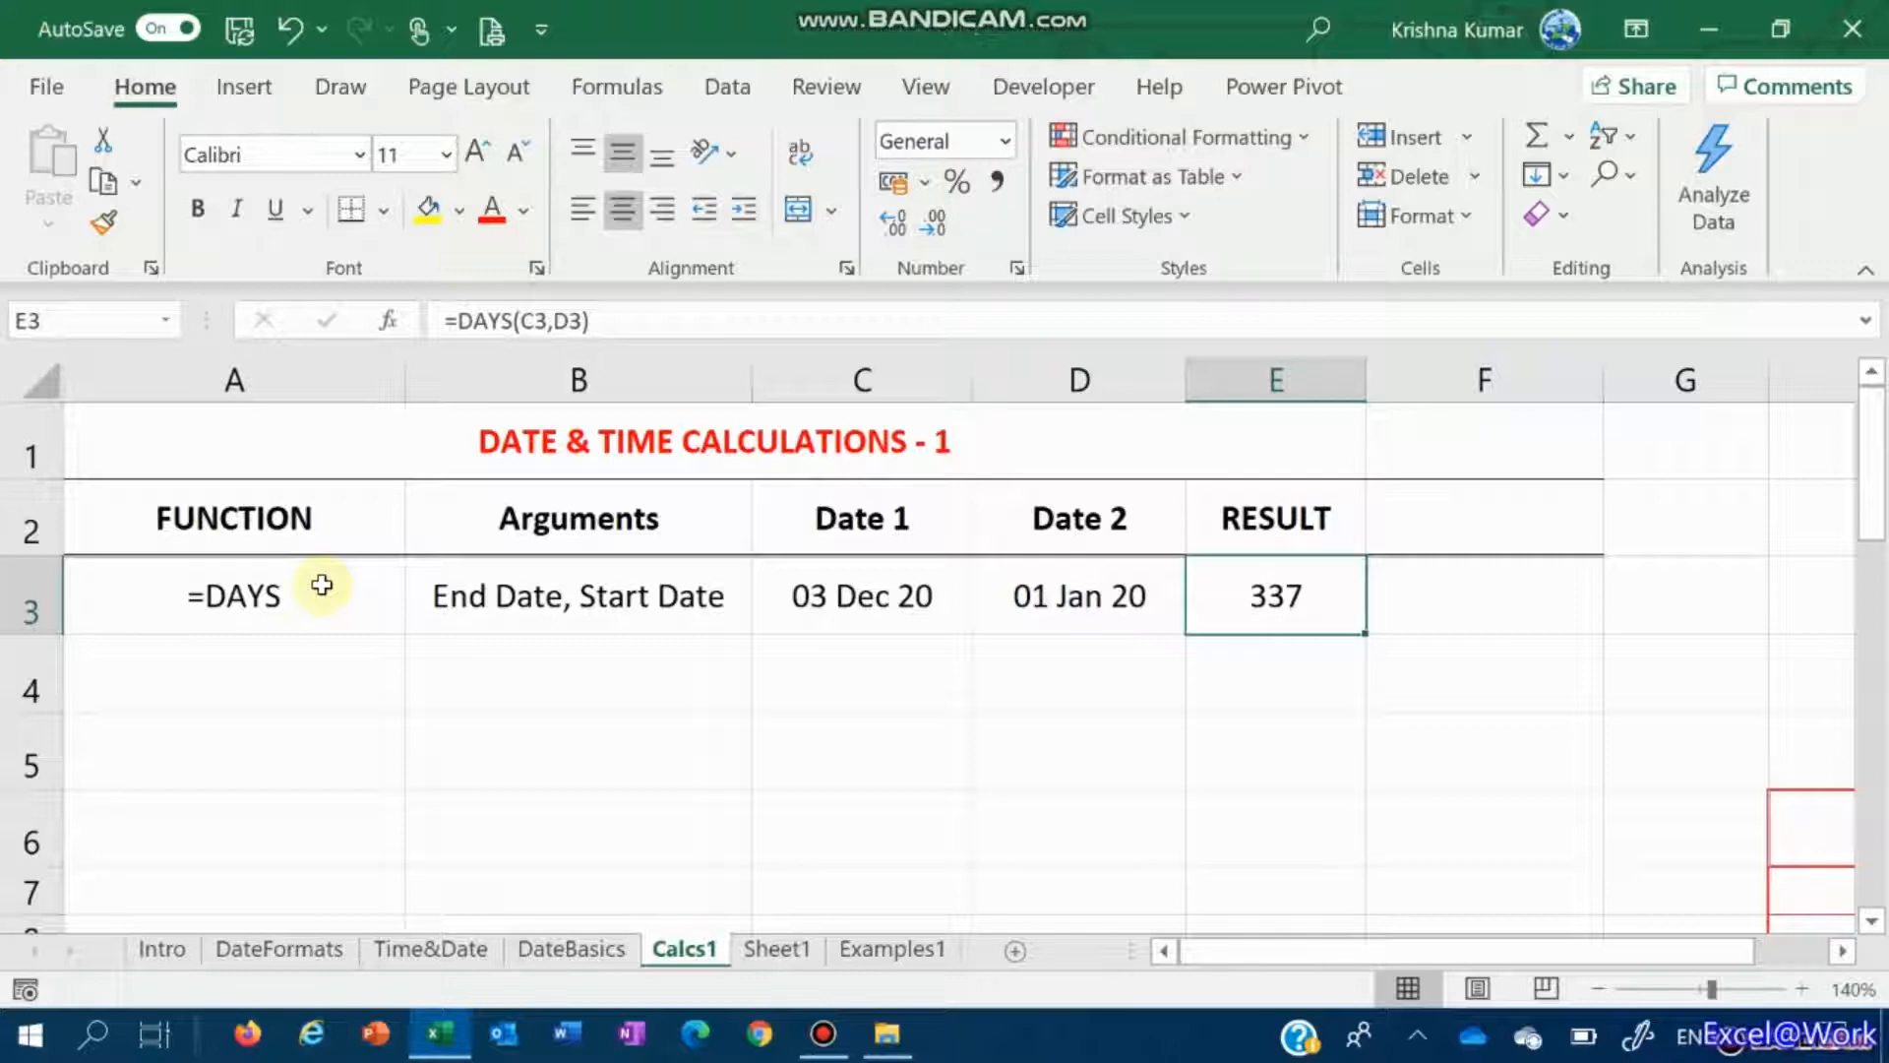
key("Return")
type("=DAYS")
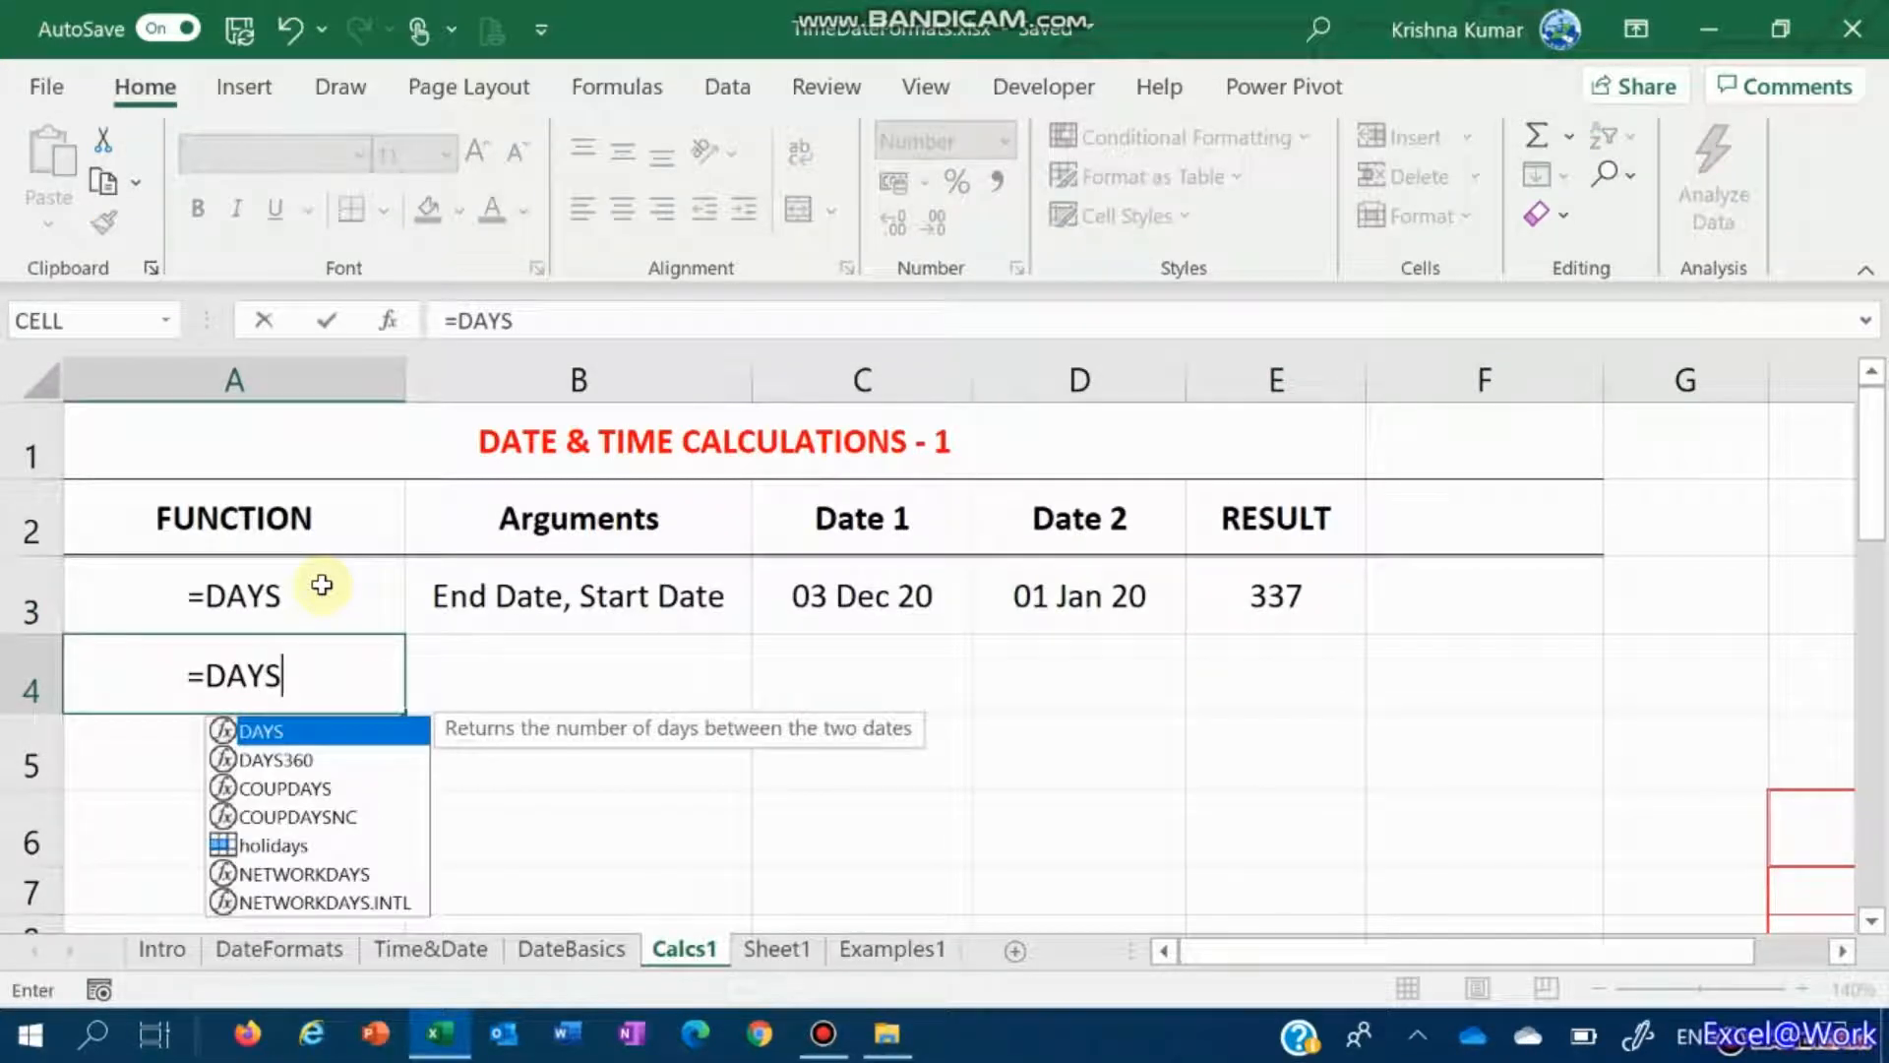
key("Escape")
key("Escape")
Step: Copy the DAYS example in A3:E3 into row 4, starting at cell A4
key("Up")
key("shift+Right")
key("shift+Right")
key("shift+Right")
key("shift+Right")
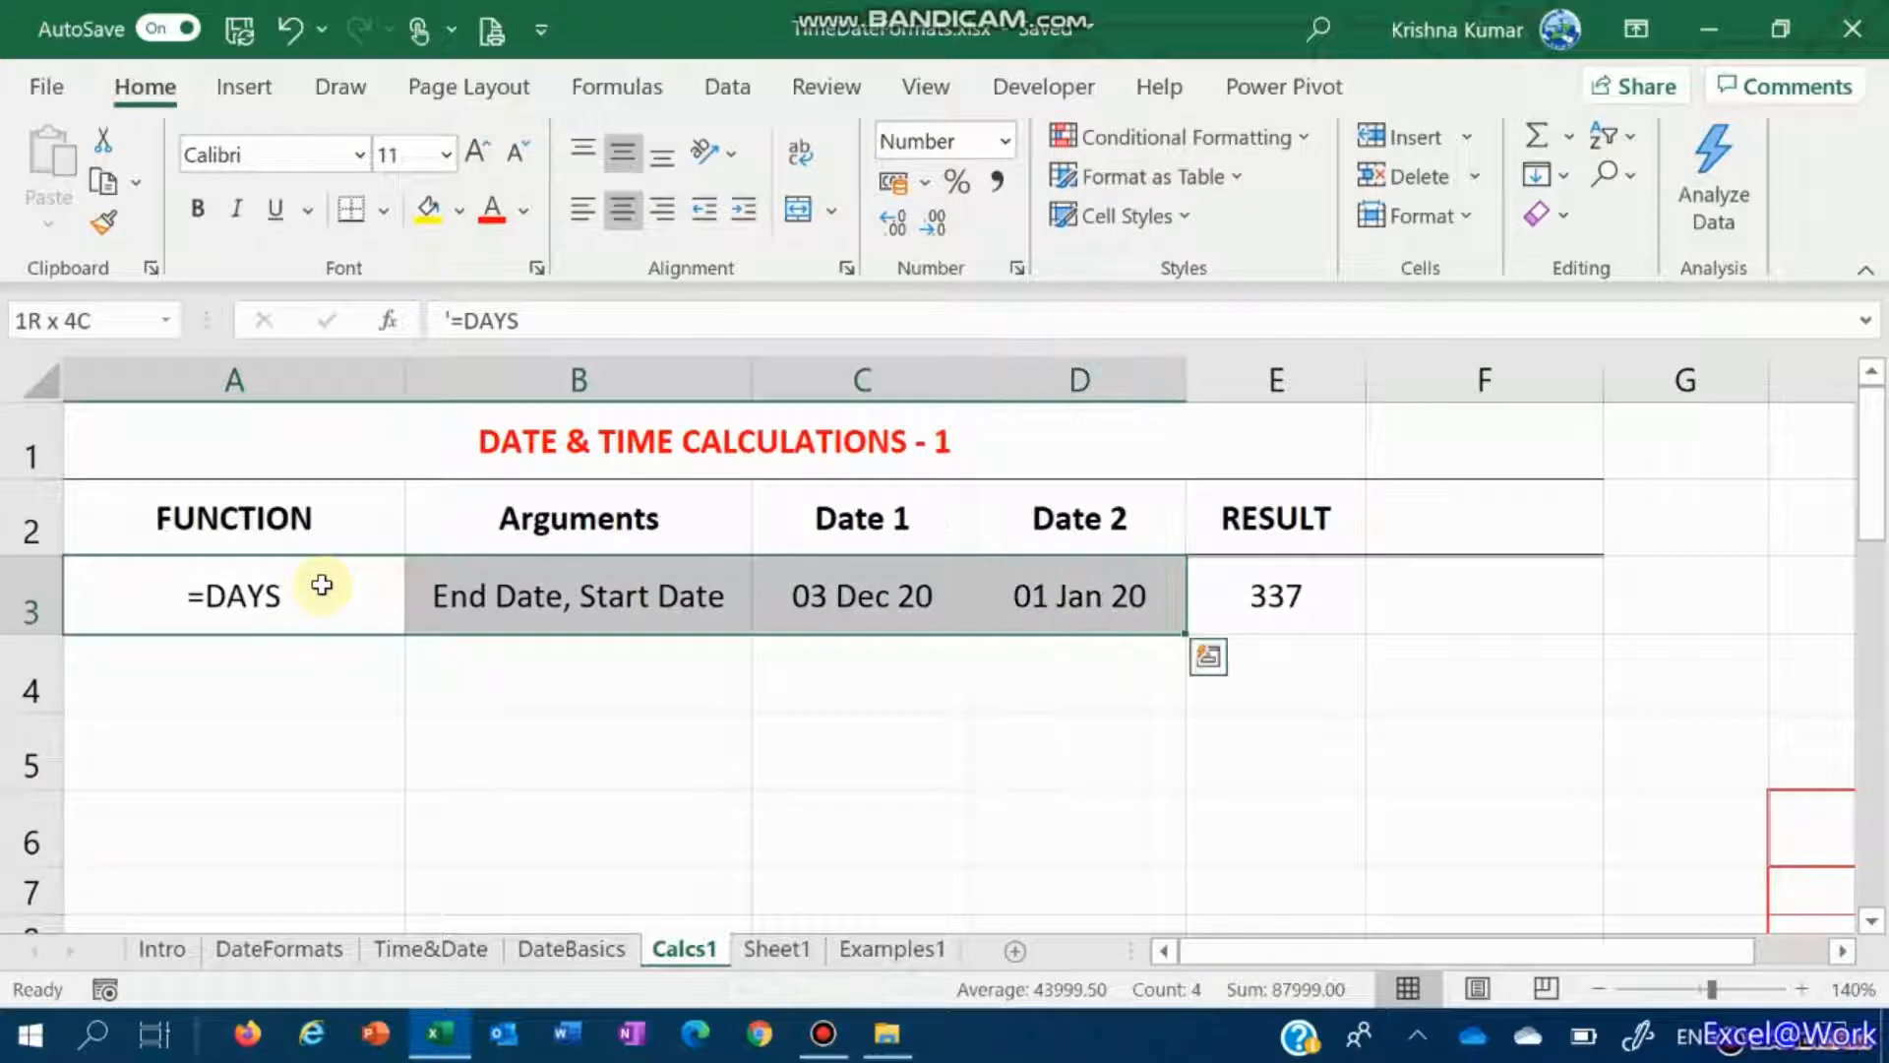
key("ctrl+c")
key("Down")
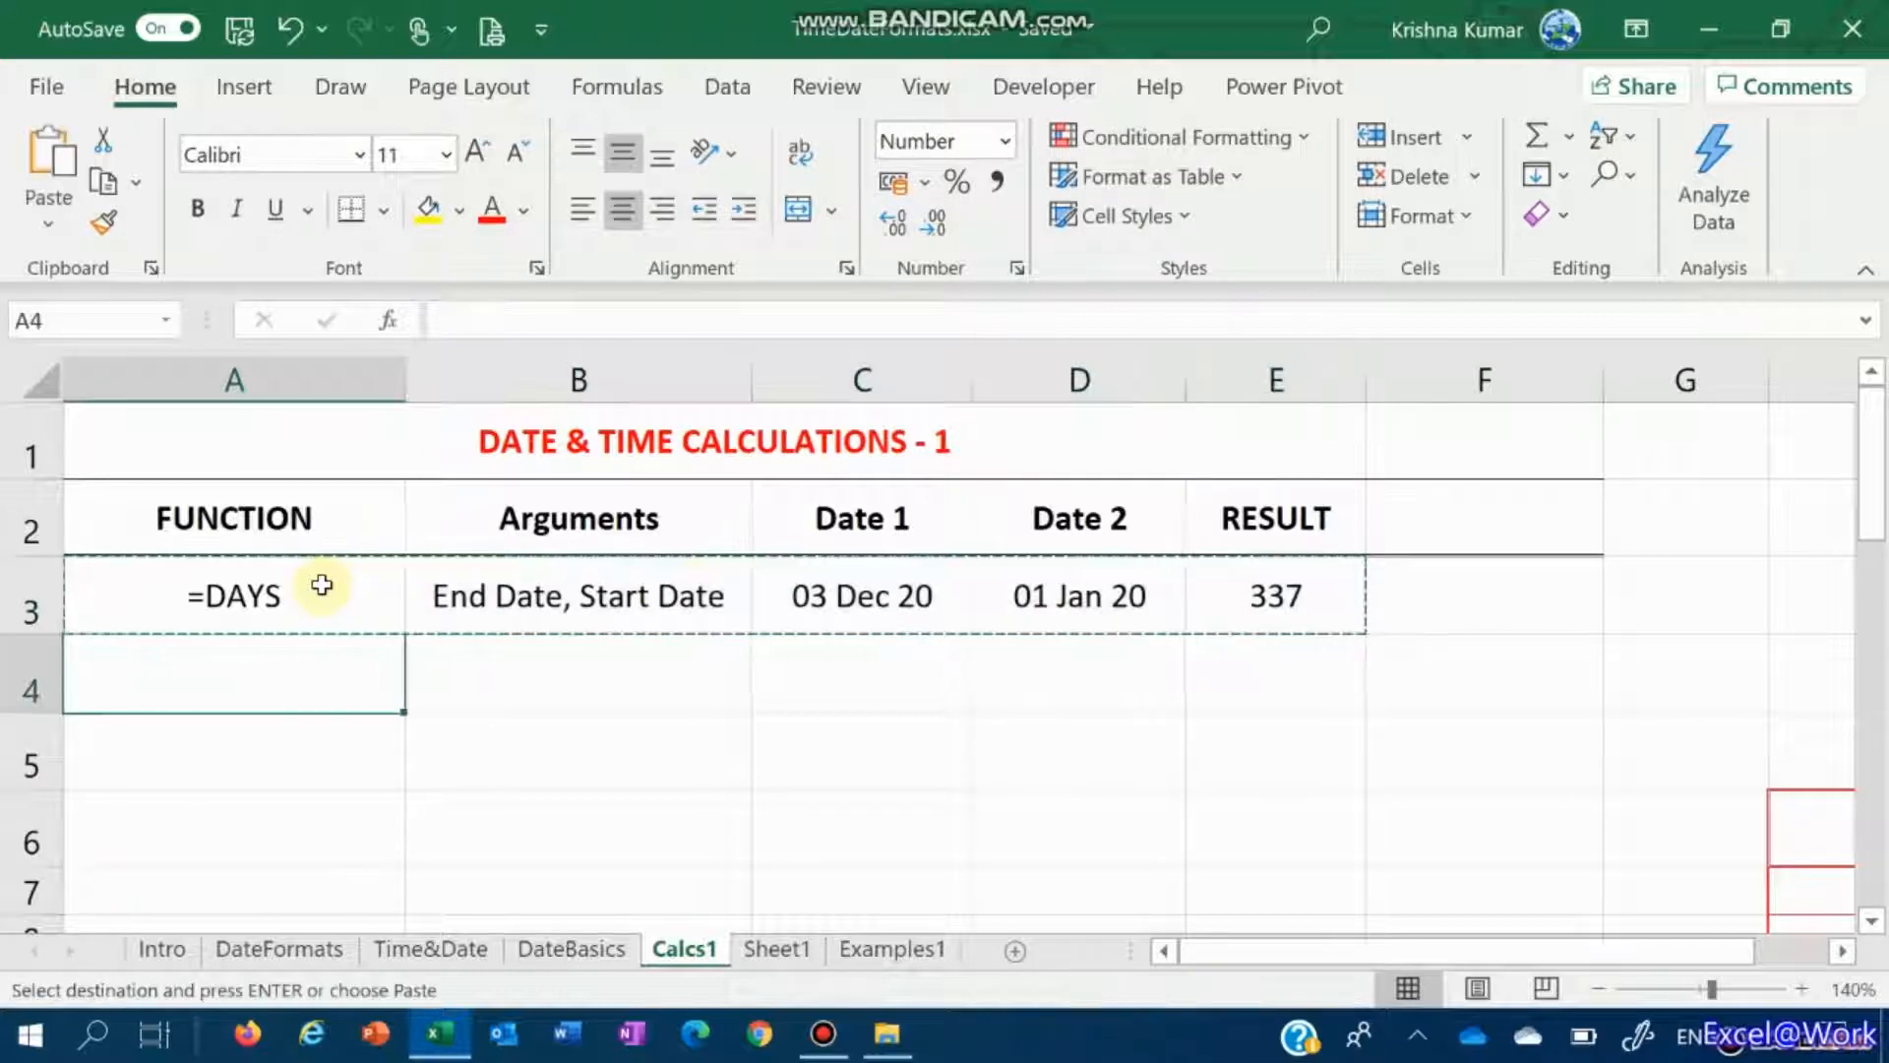
key("Return")
Step: Change Date 2 of the second DAYS example in cell D4 to 3/12 and check the formula in cell E4
key("Right")
key("Right")
key("Right")
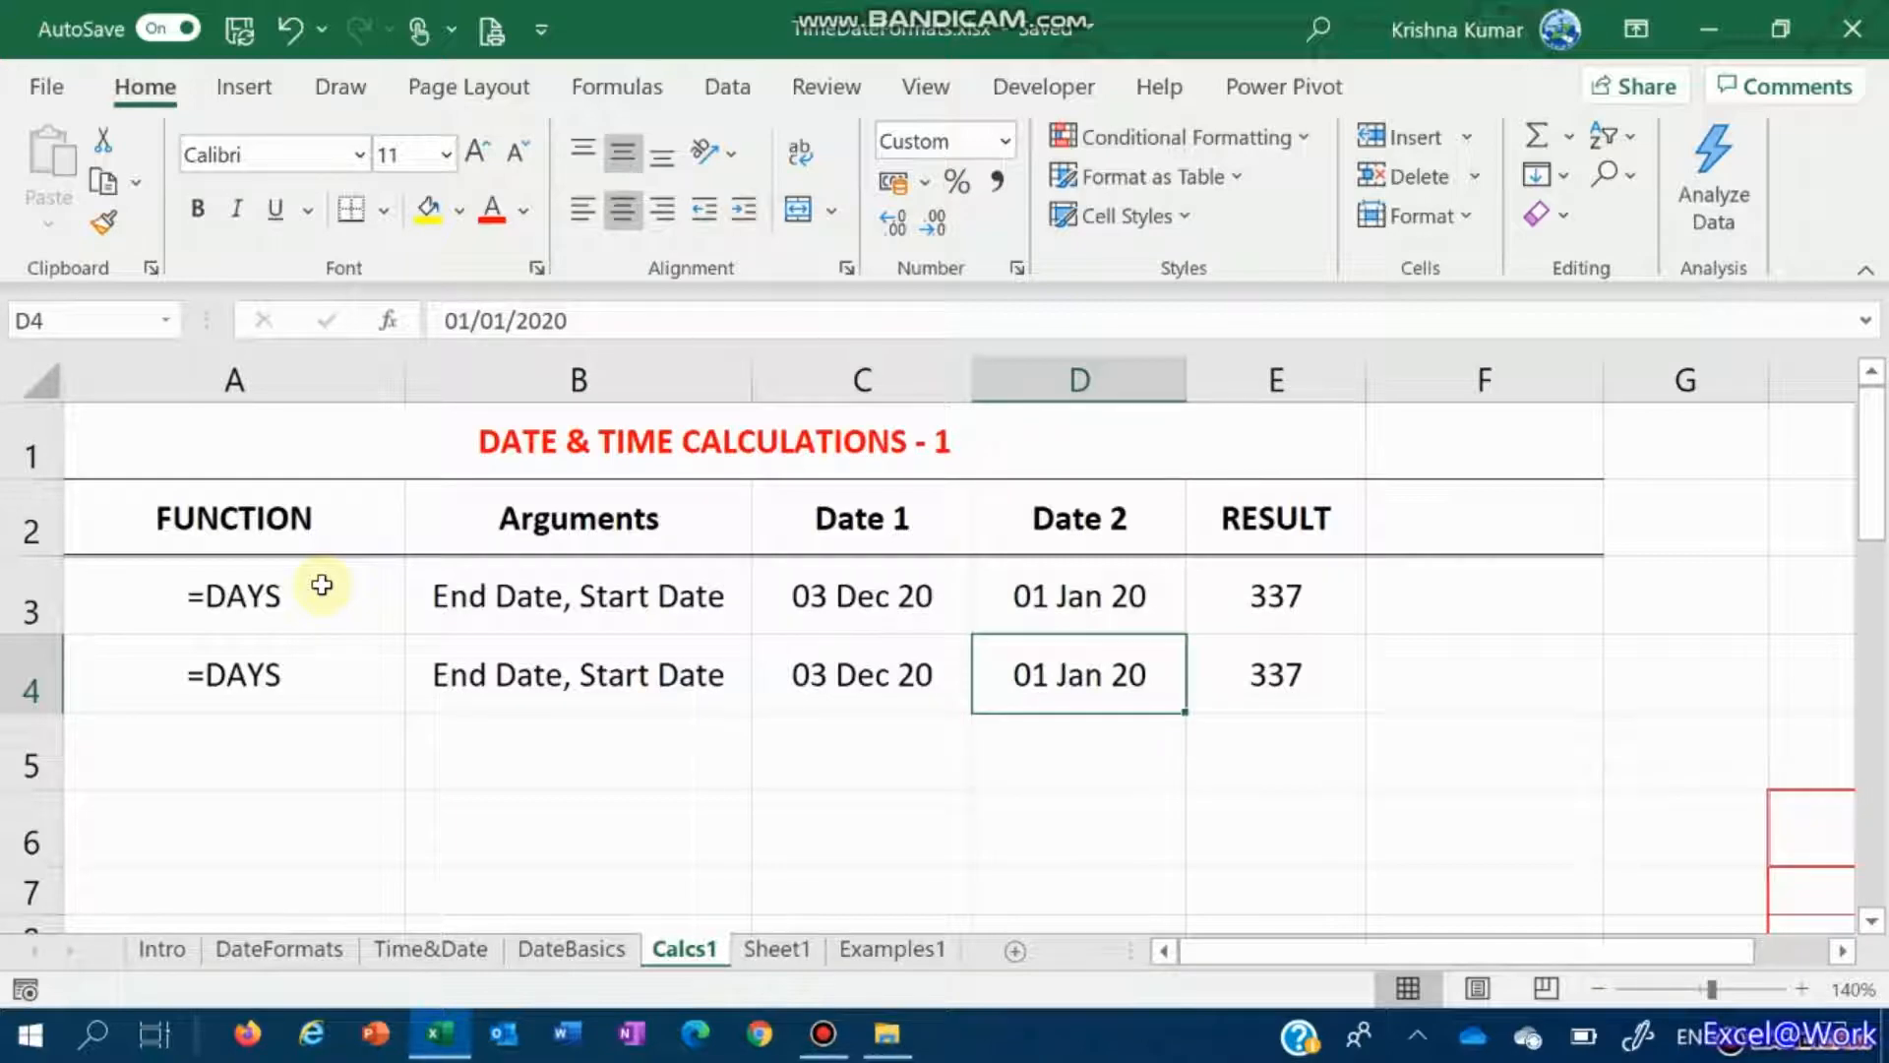
type("3/12")
key("Return")
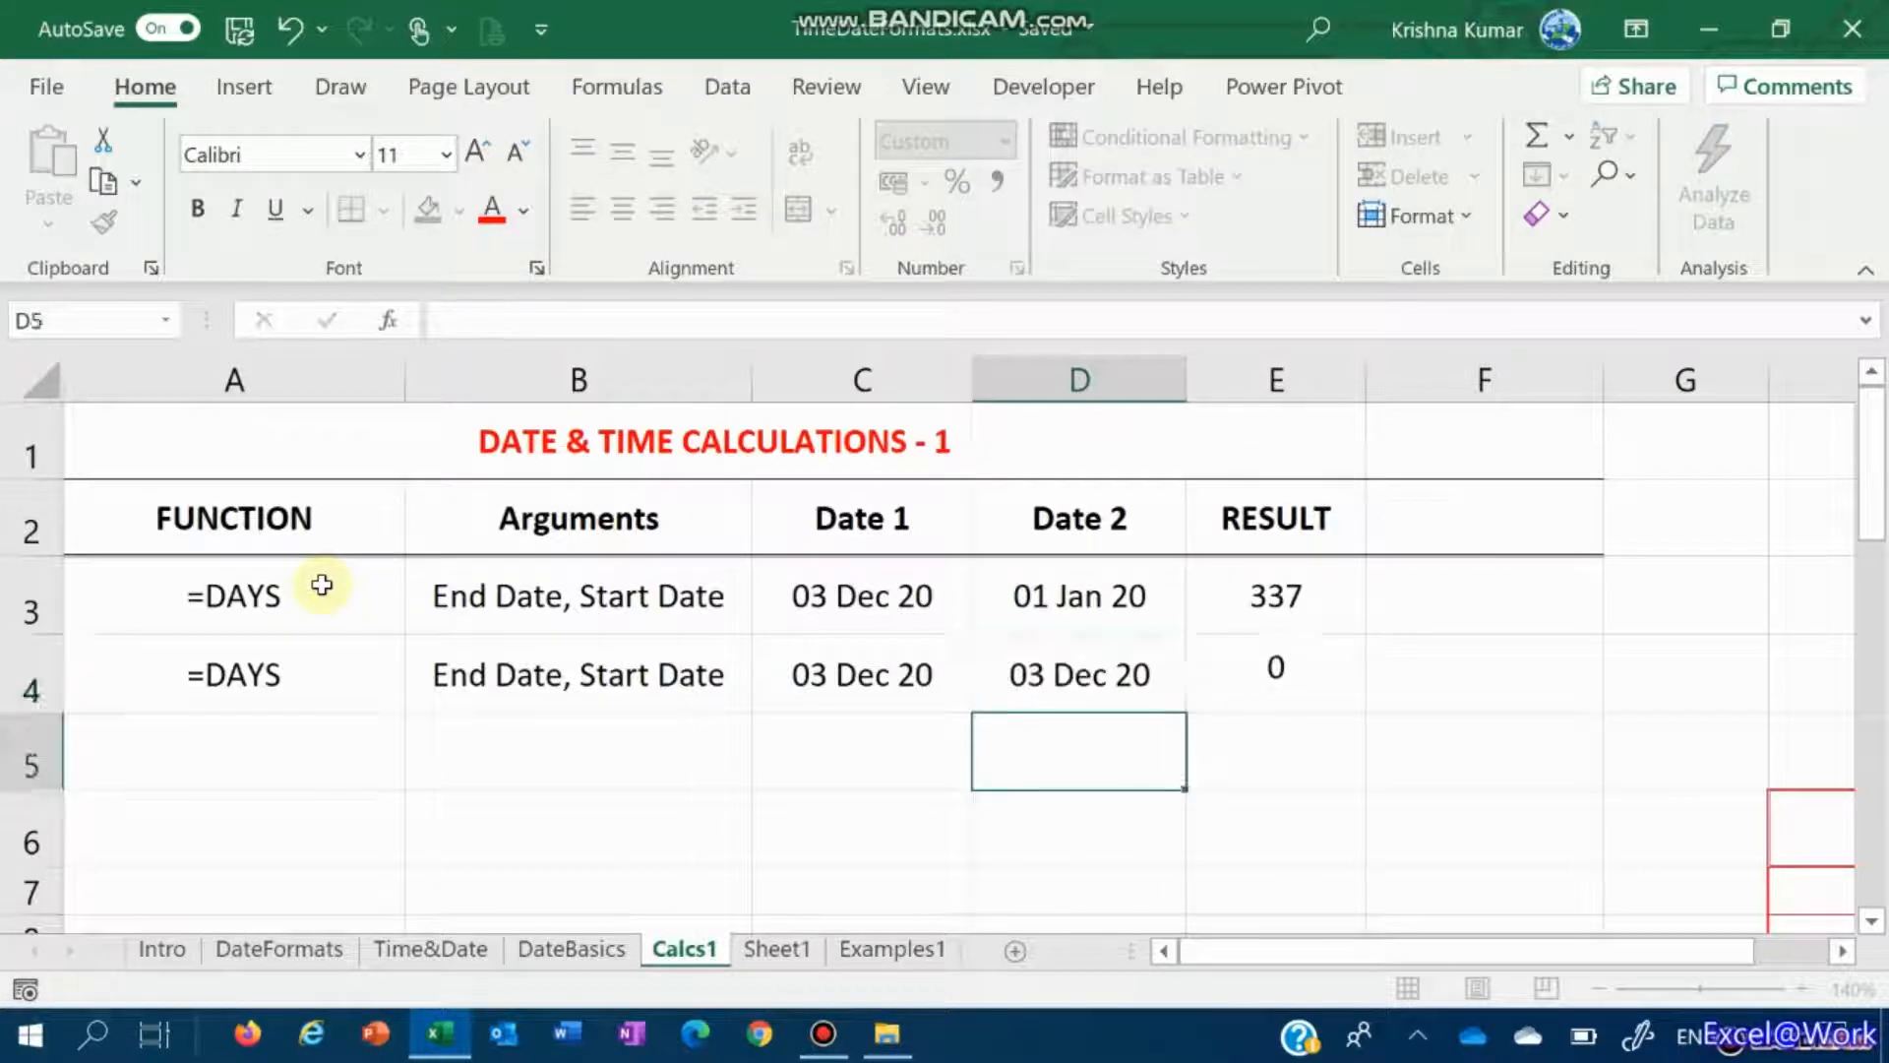
key("Up")
key("Right")
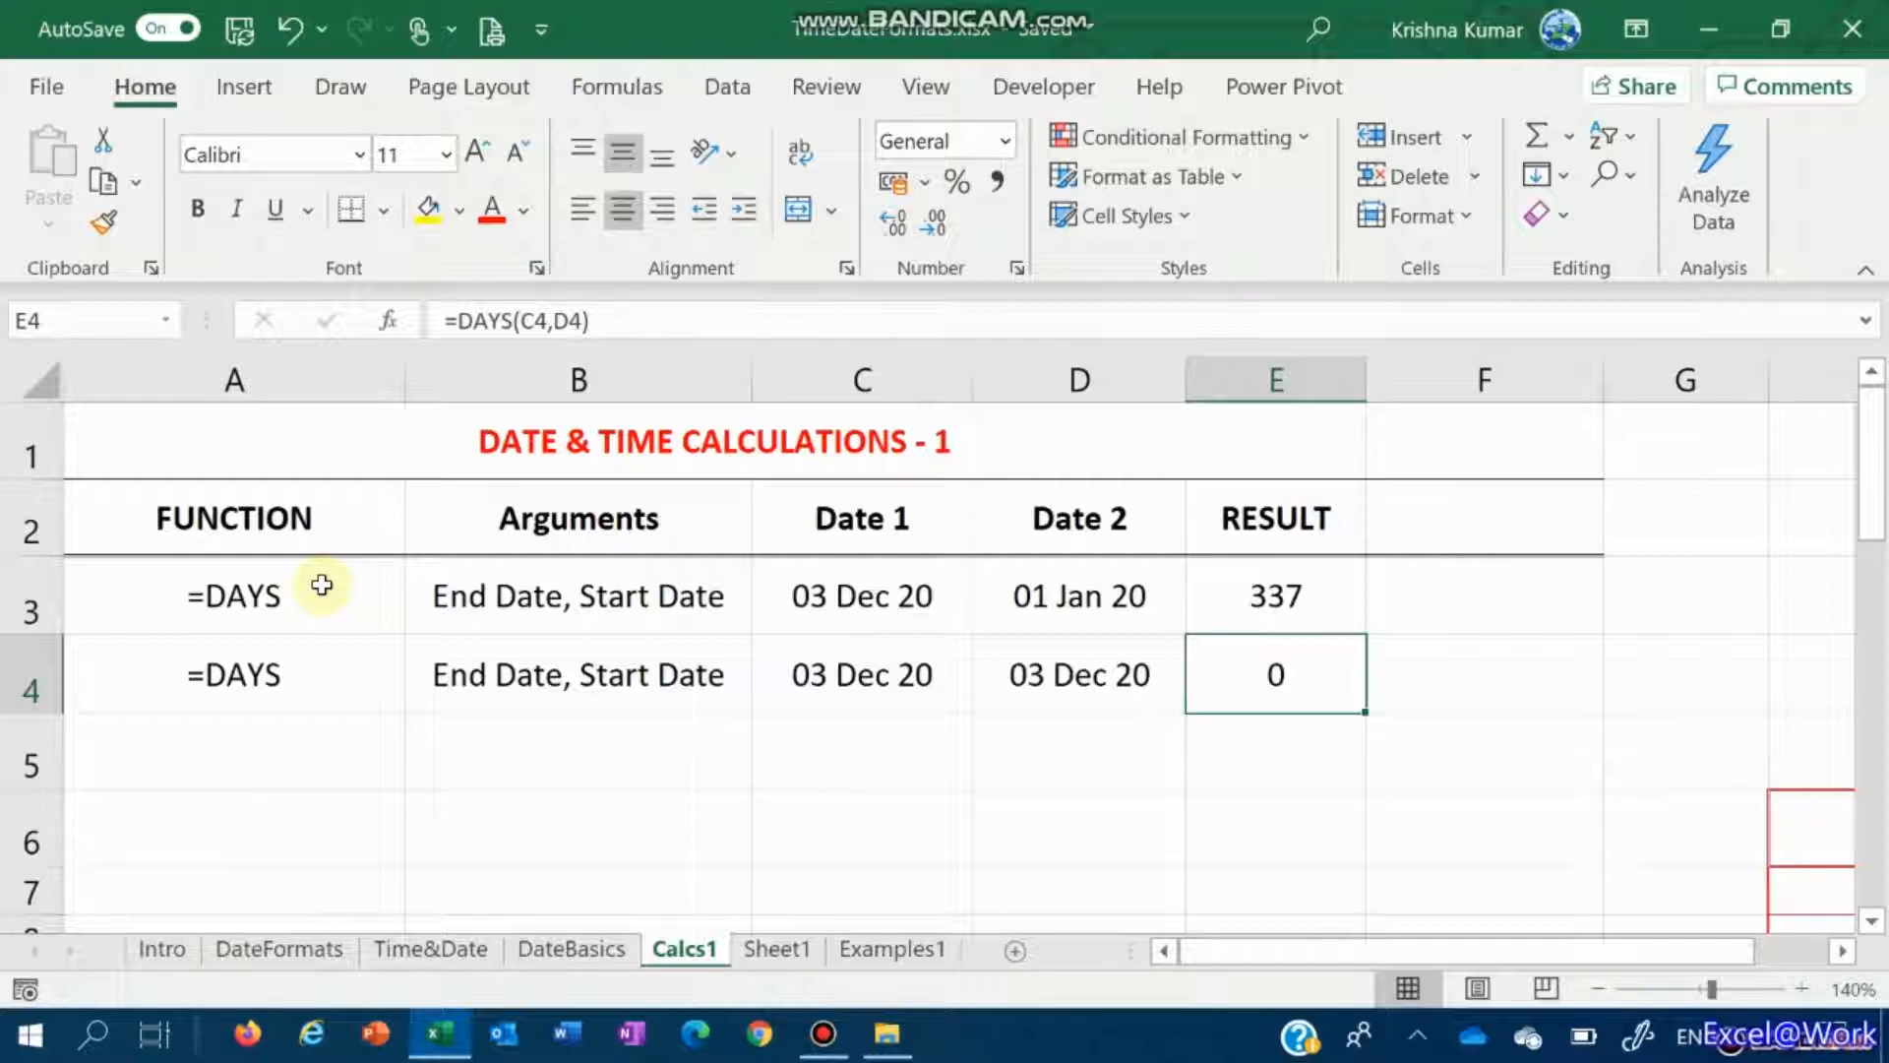
key("Home")
key("Right")
key("Right")
key("Right")
key("Right")
Step: Enter the function name =NETWORKDAYS in cell A5 as literal text
key("Down")
key("Left")
key("Left")
key("Left")
key("Left")
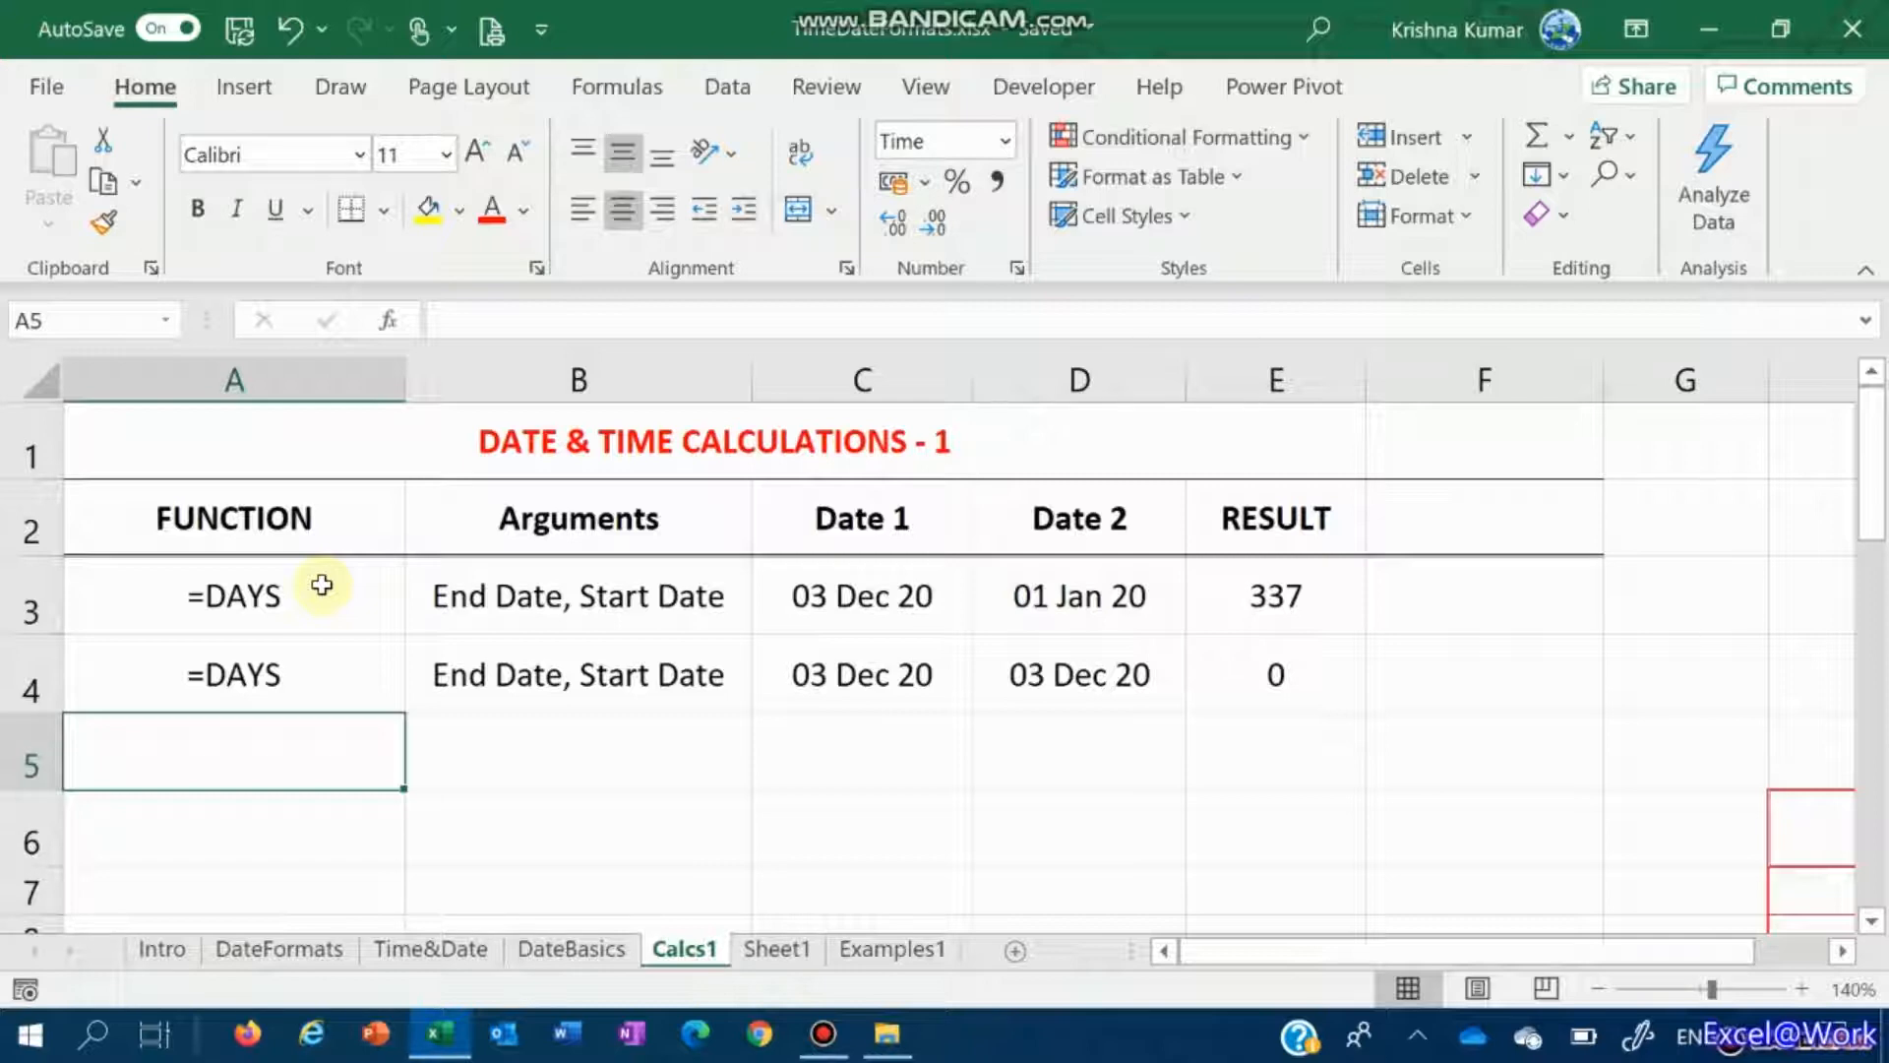
type("=NET")
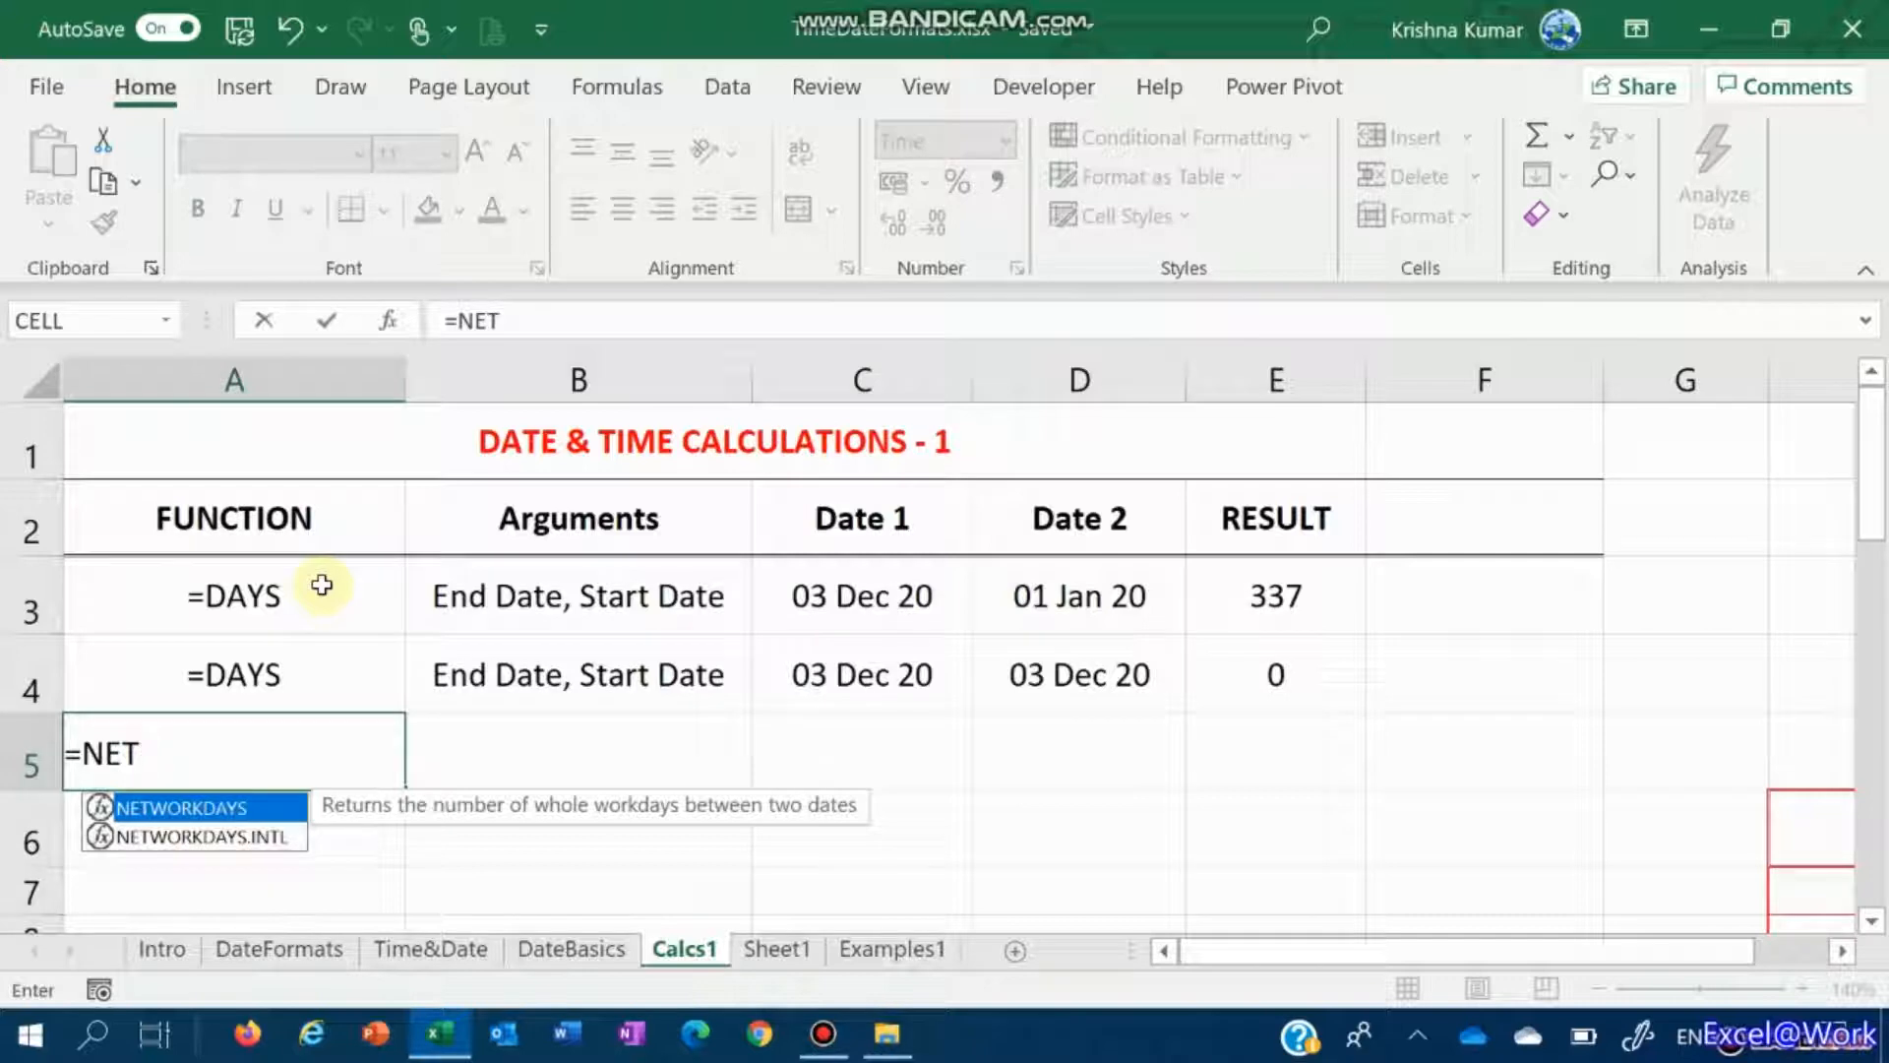
type("WOR")
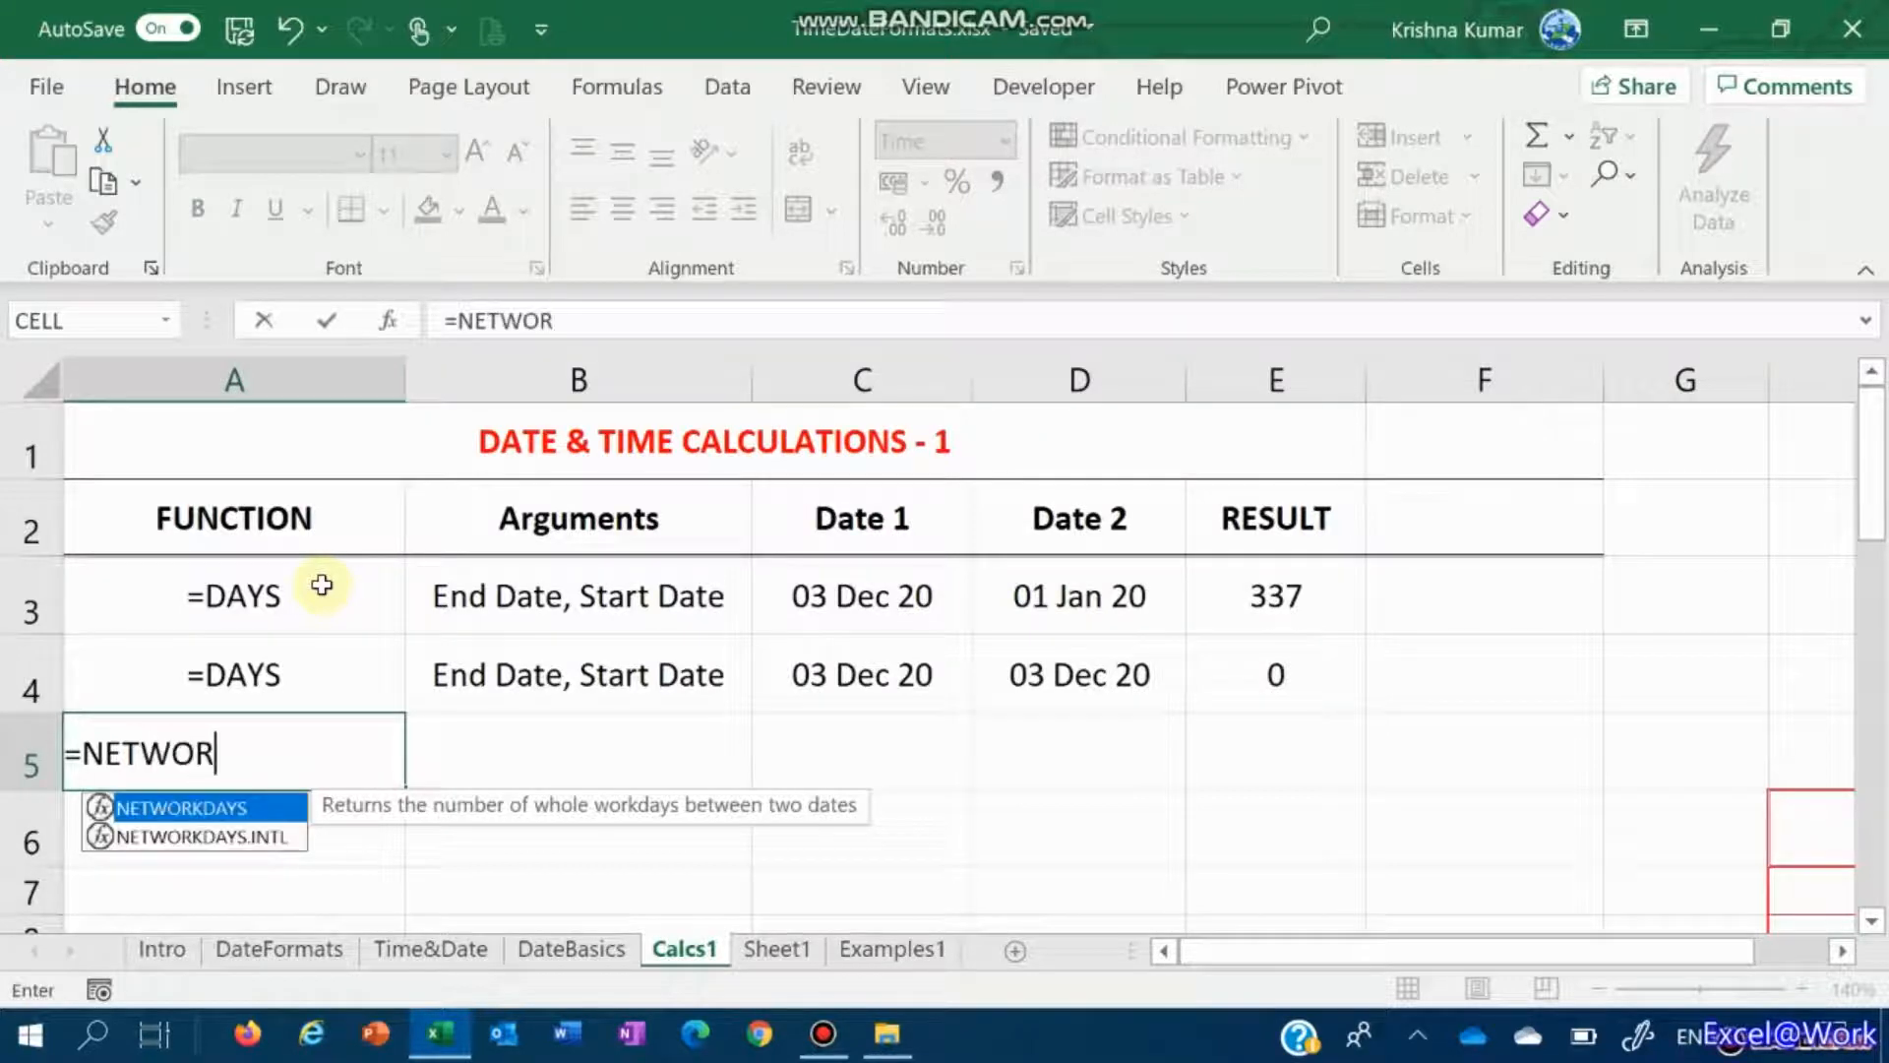
type("KDAYS")
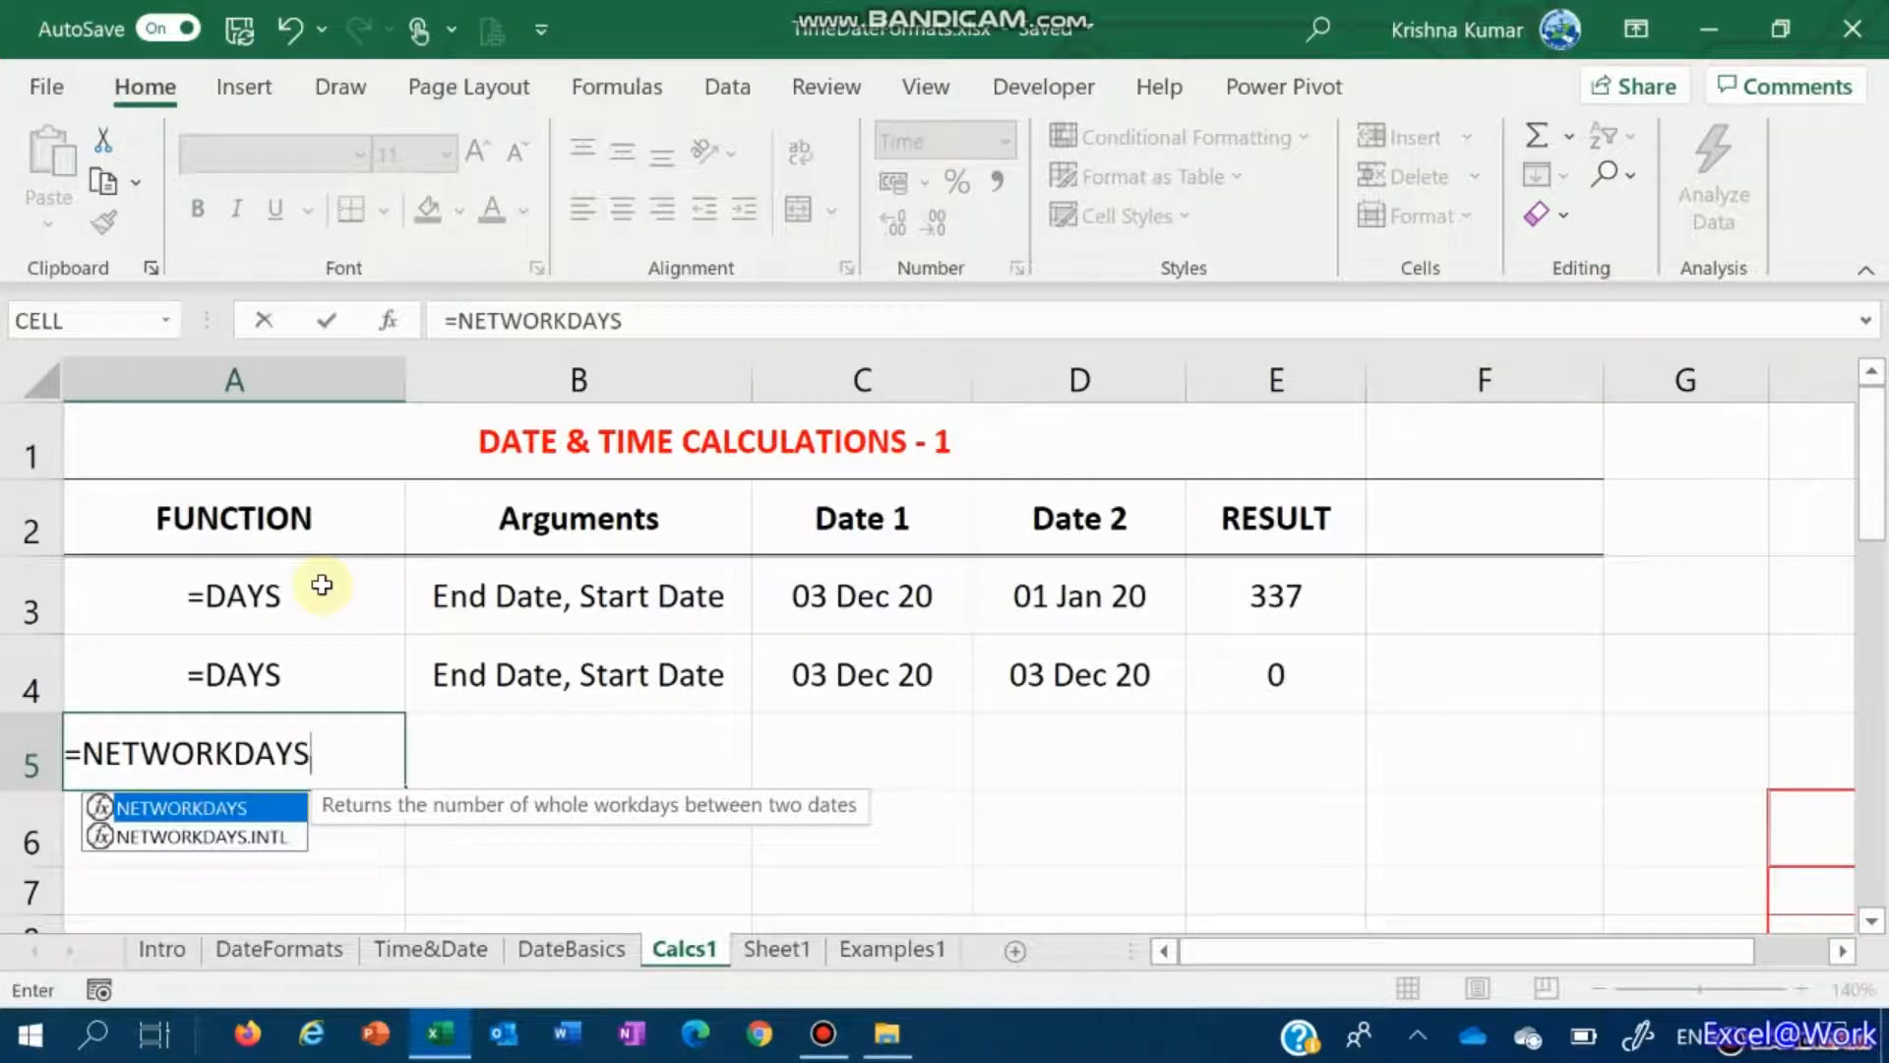
type("(")
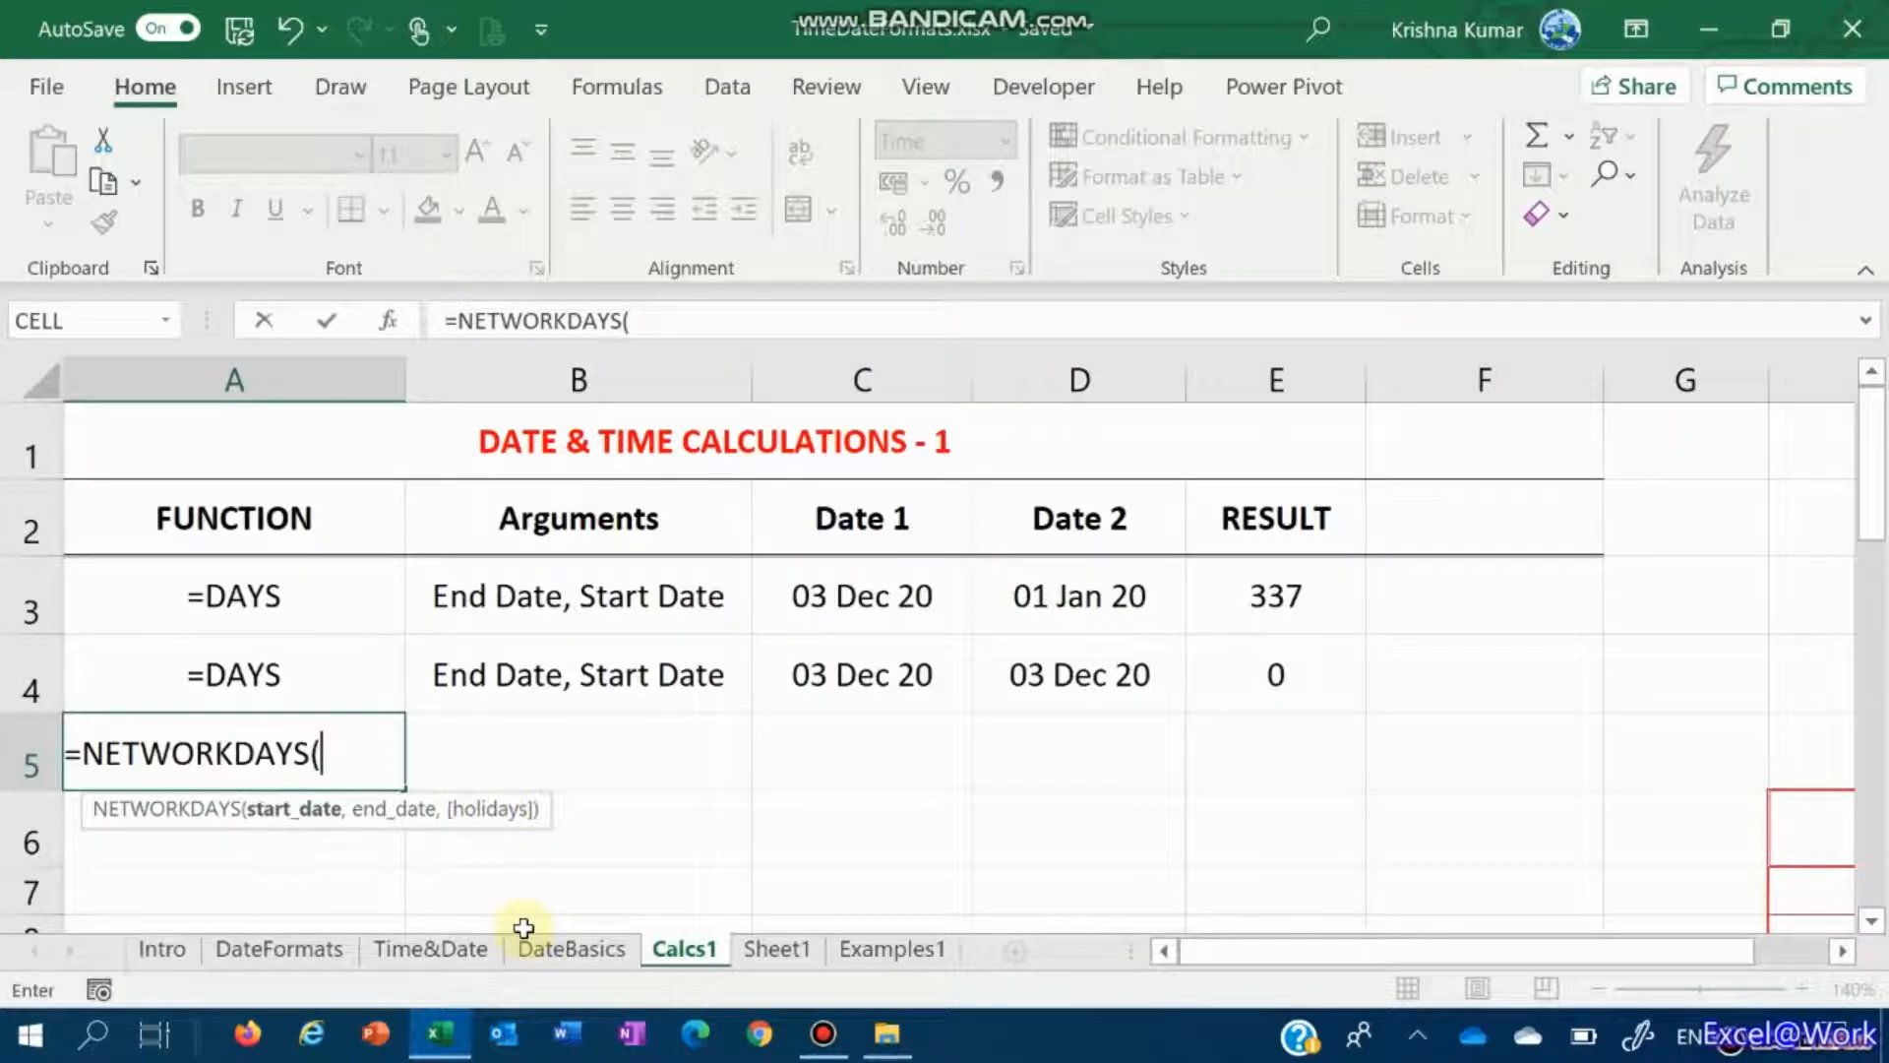
key("BackSpace")
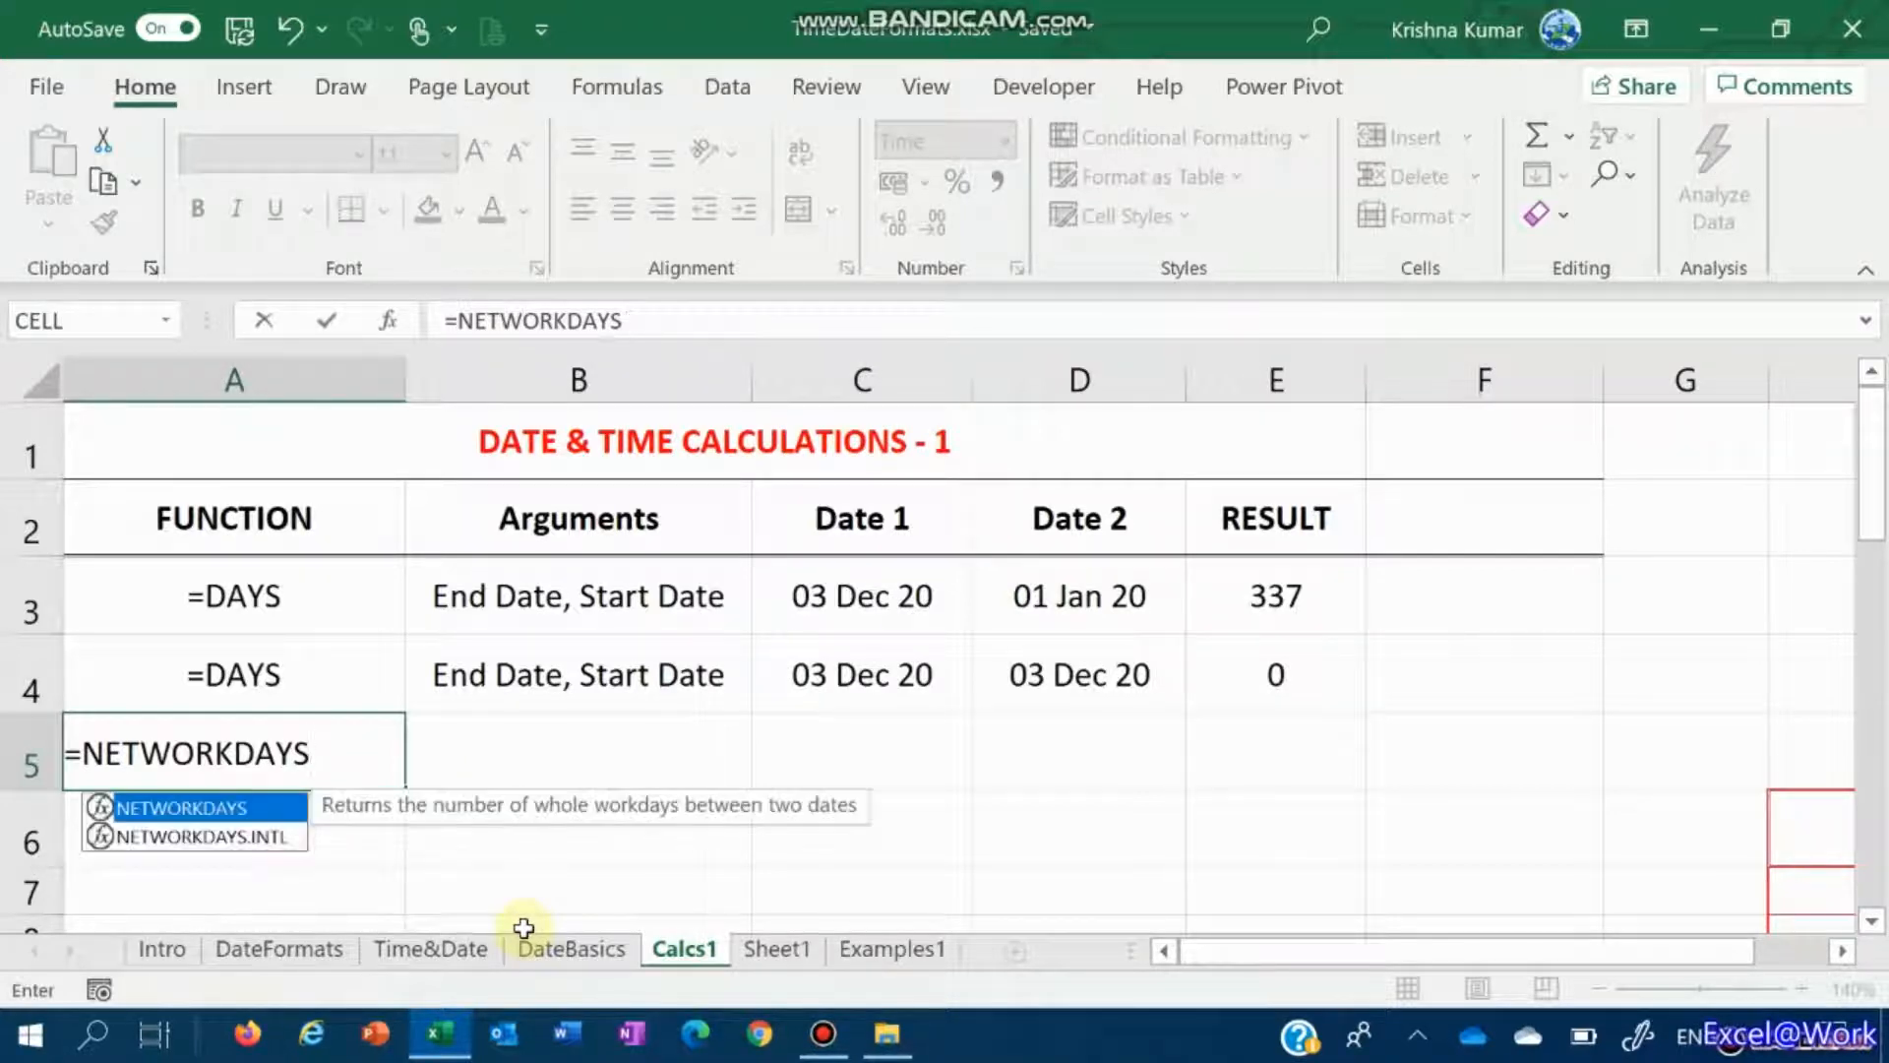
key("F2")
key("Home")
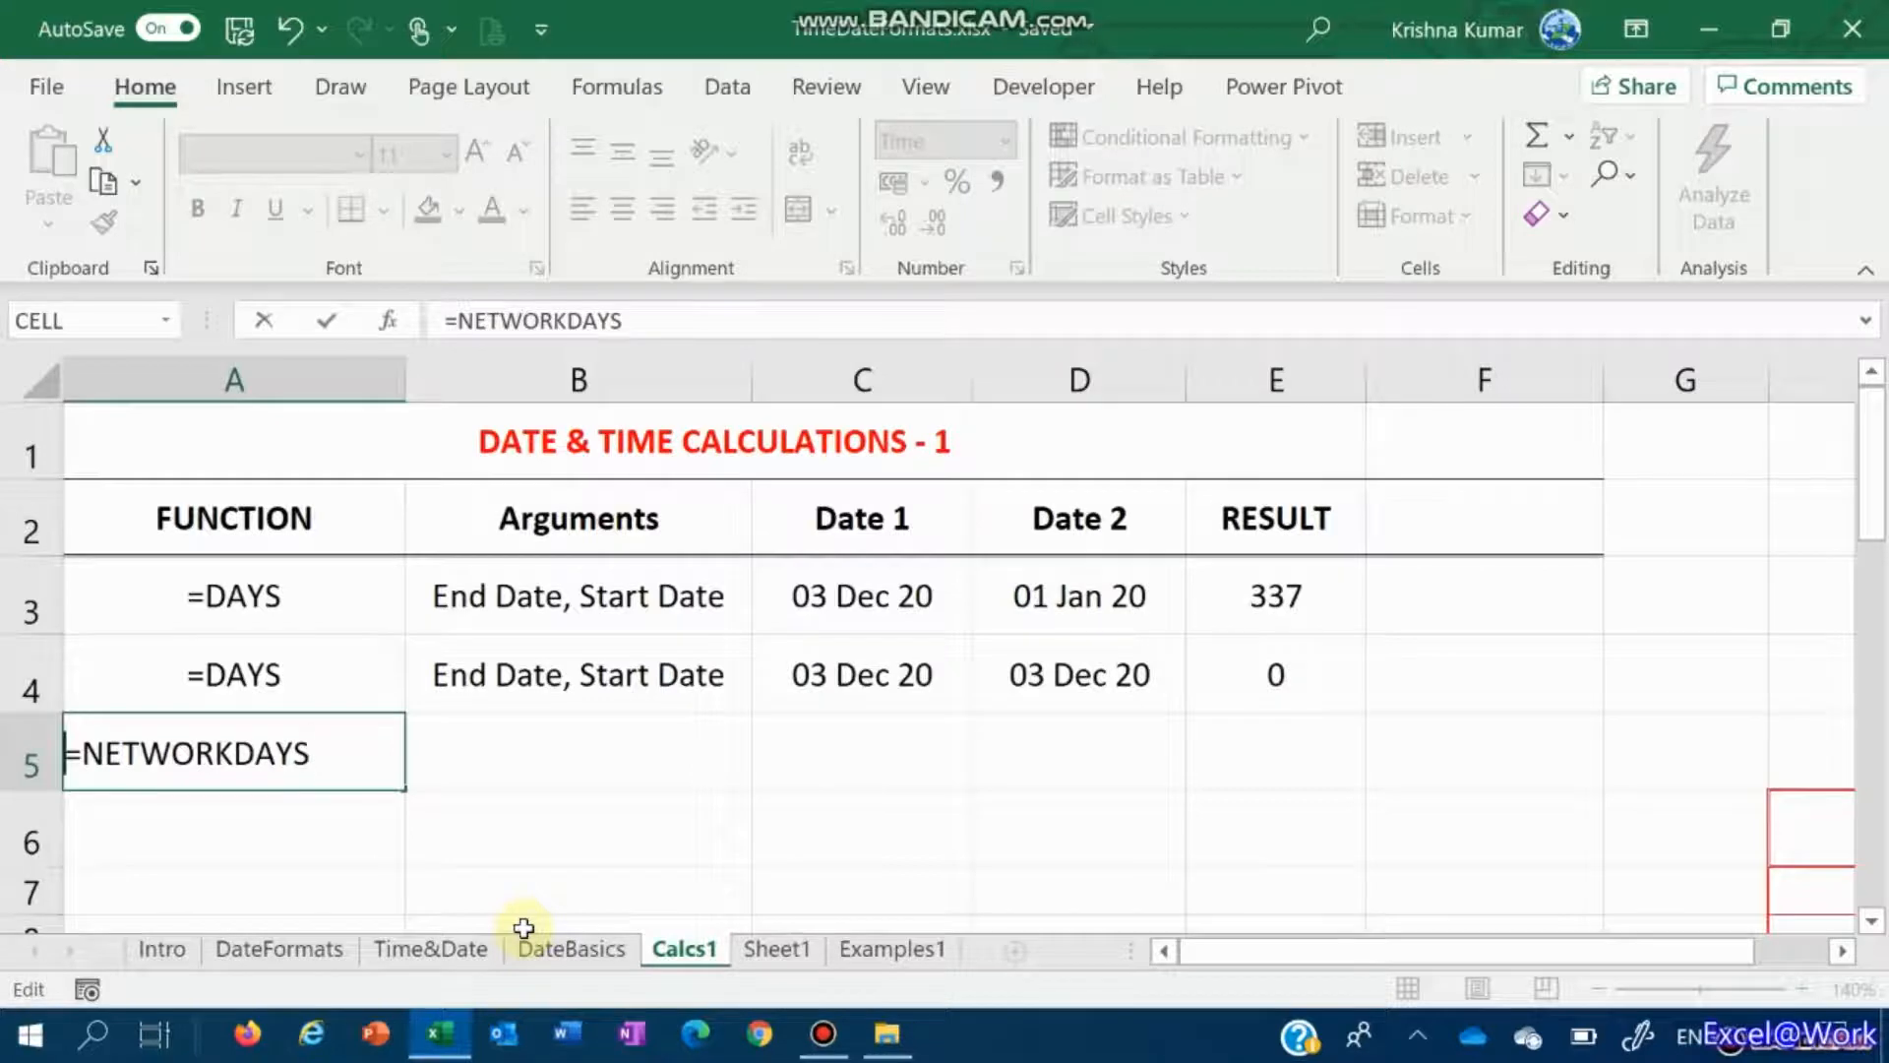
type("'")
key("Return")
Step: Enter "Start Date, End Date" in cell B5 as the arguments of the NETWORKDAYS function
key("Up")
key("Right")
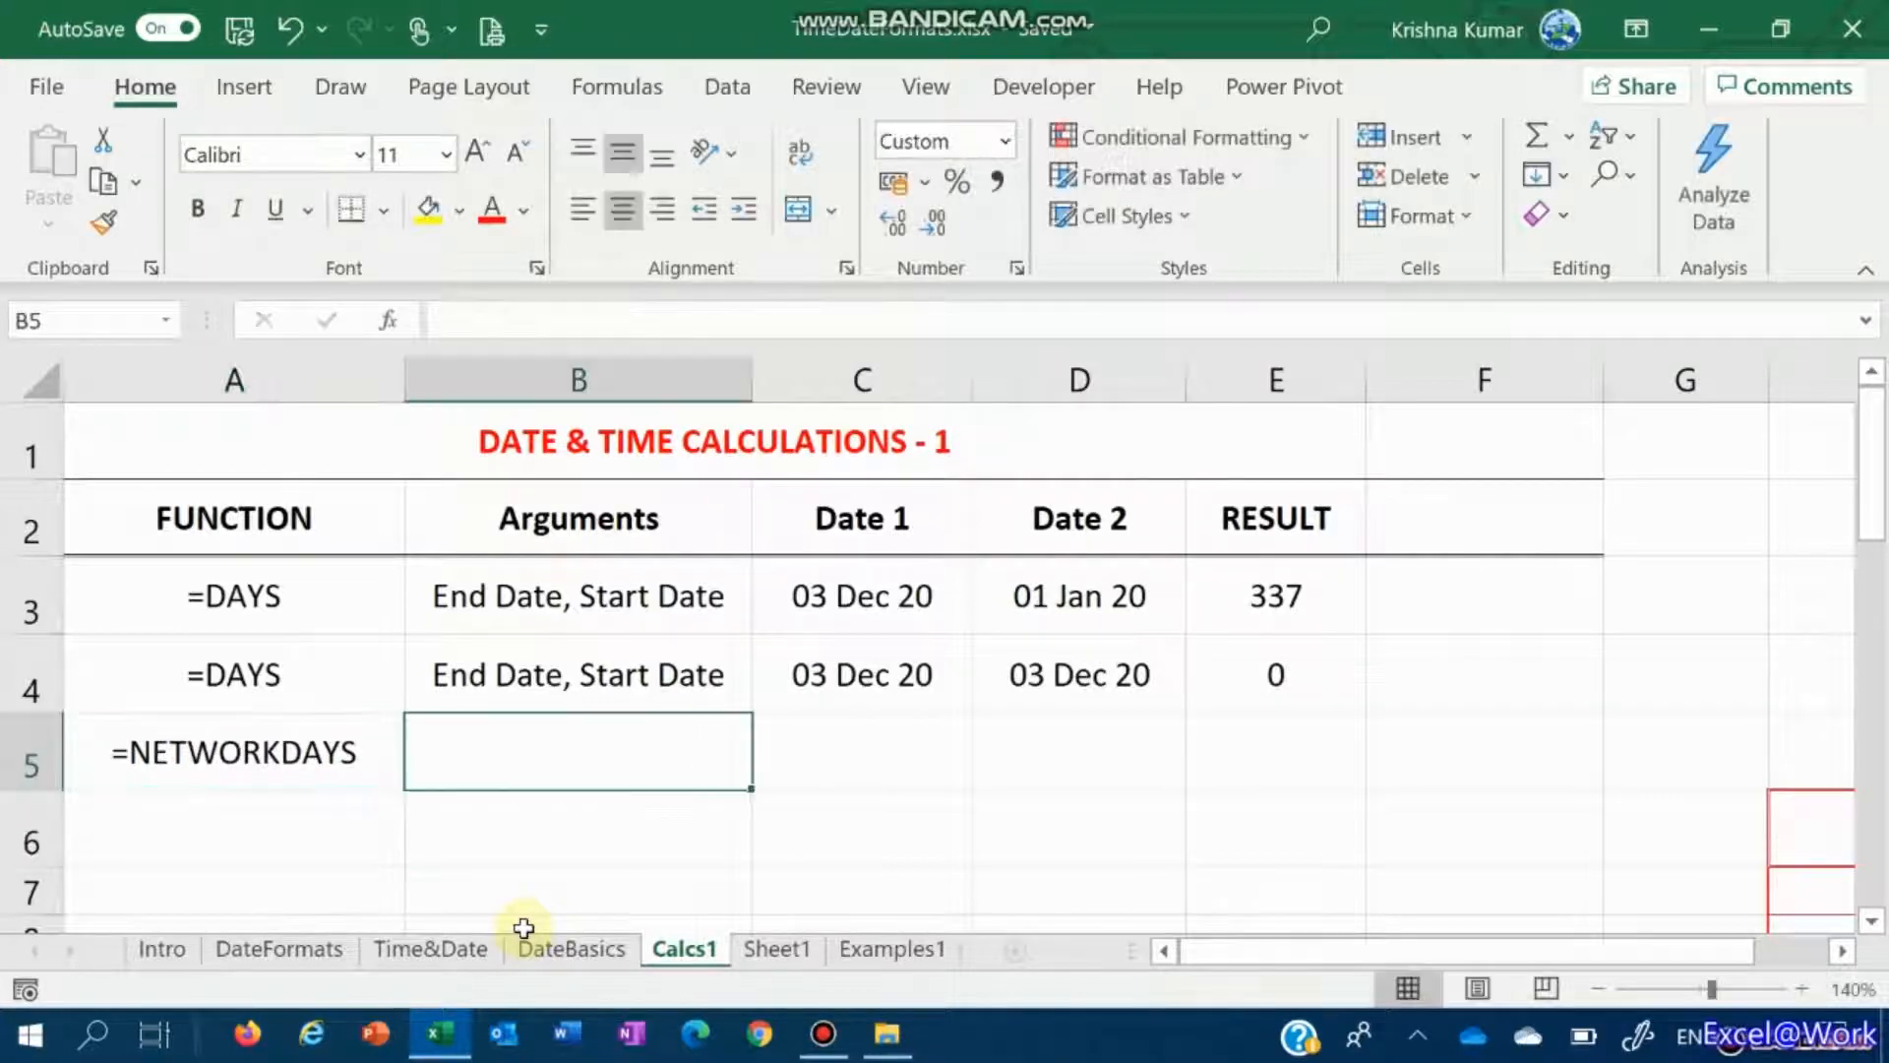
type("sTART DAt")
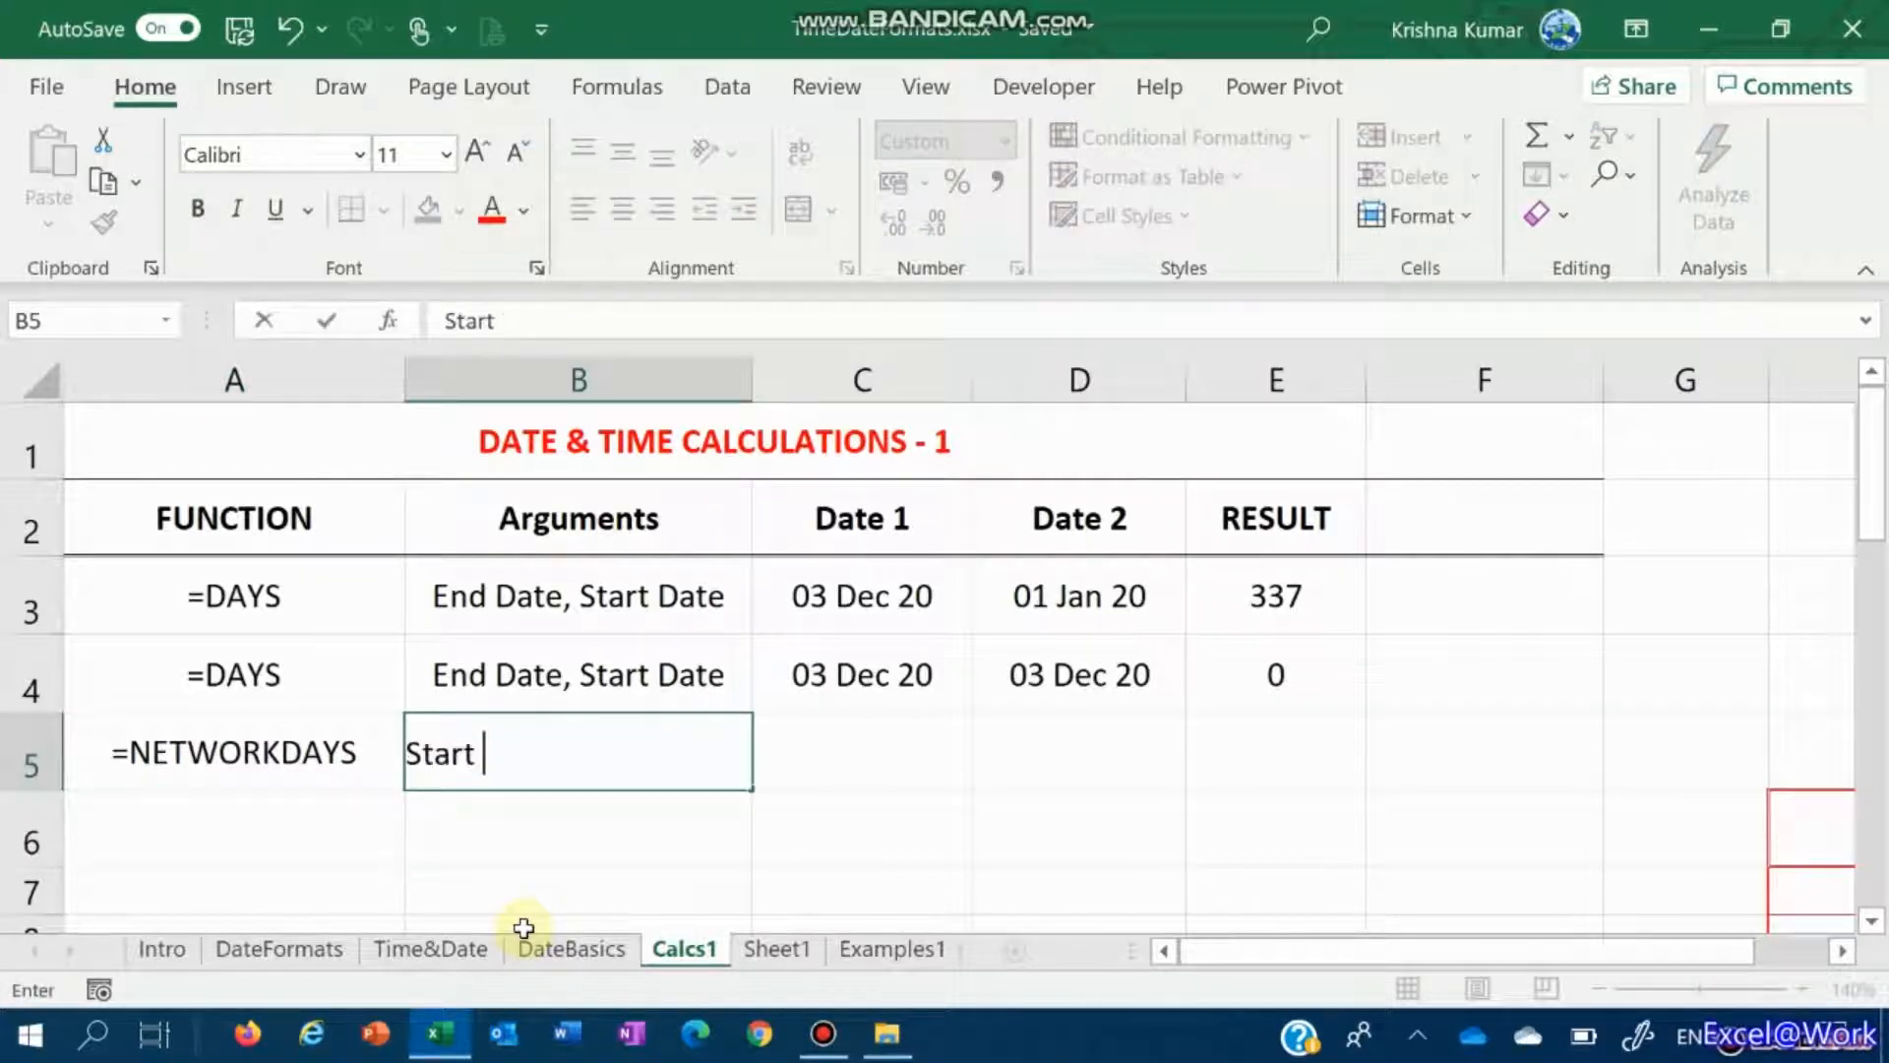
type("e, ")
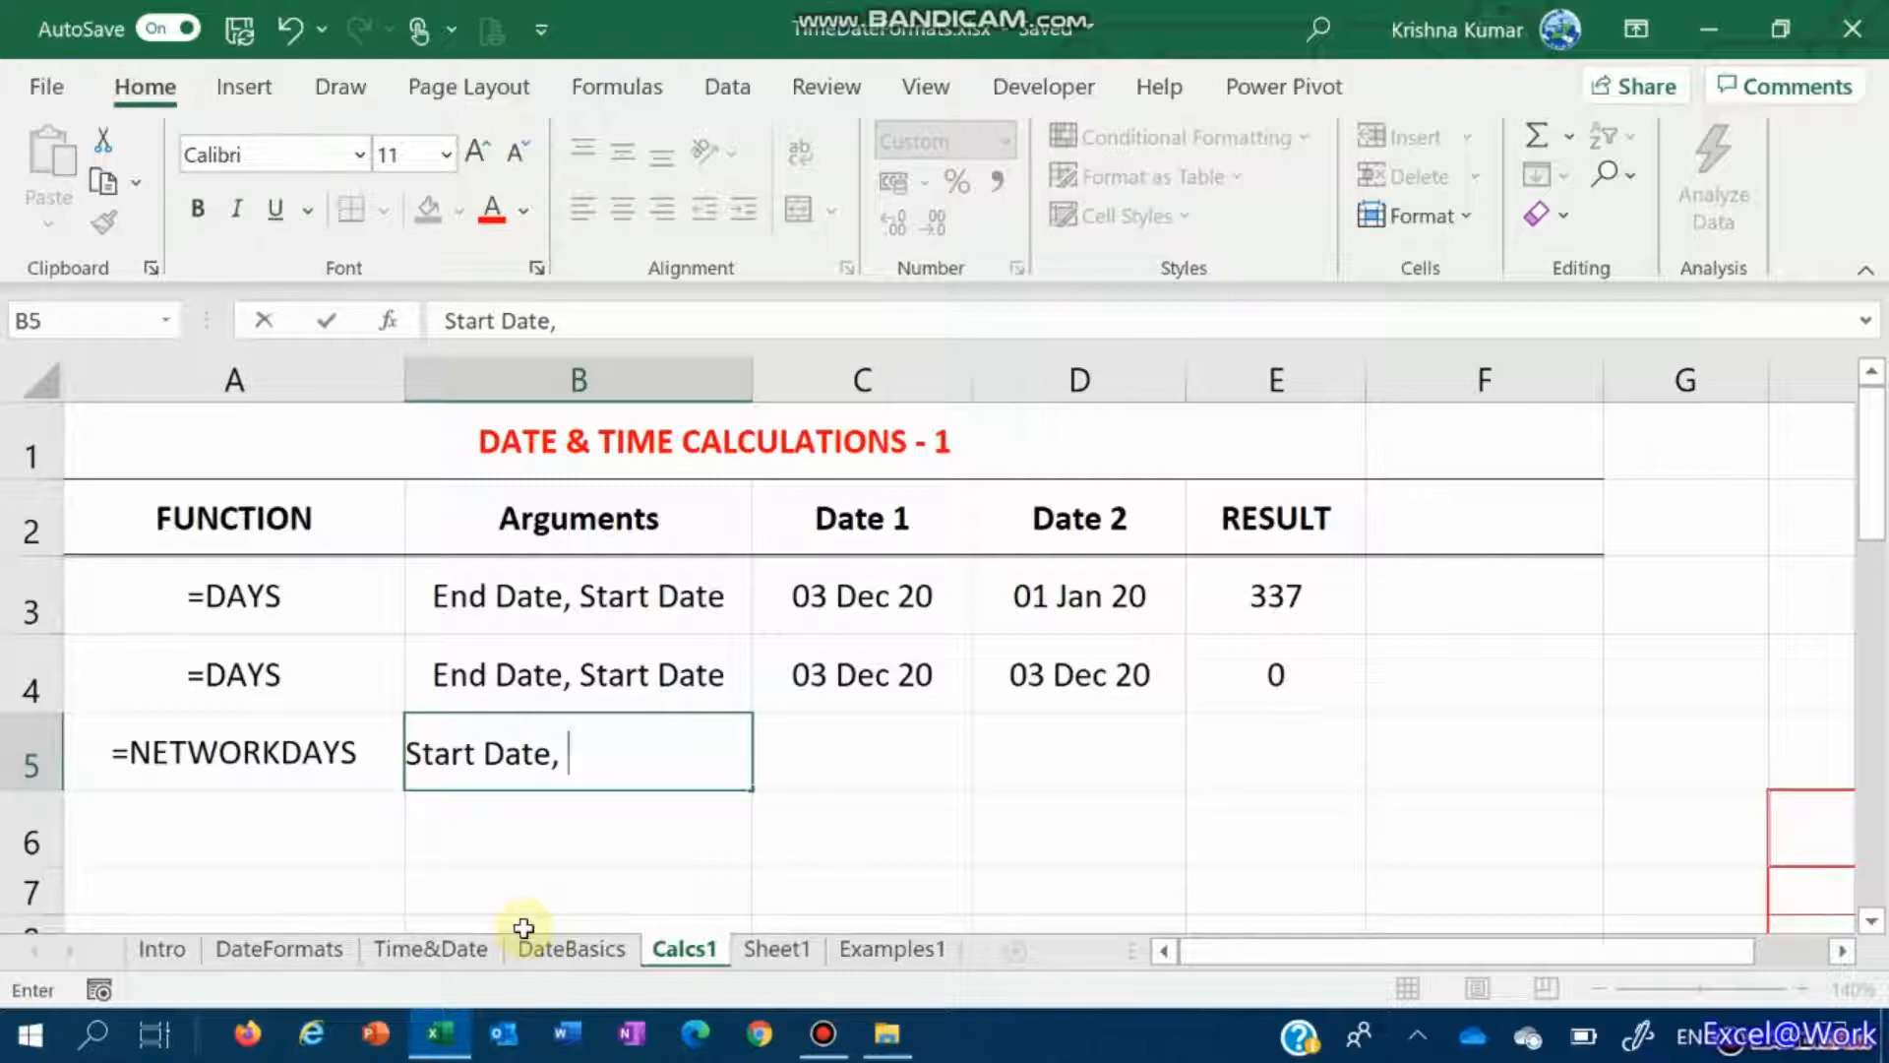
type("End Date")
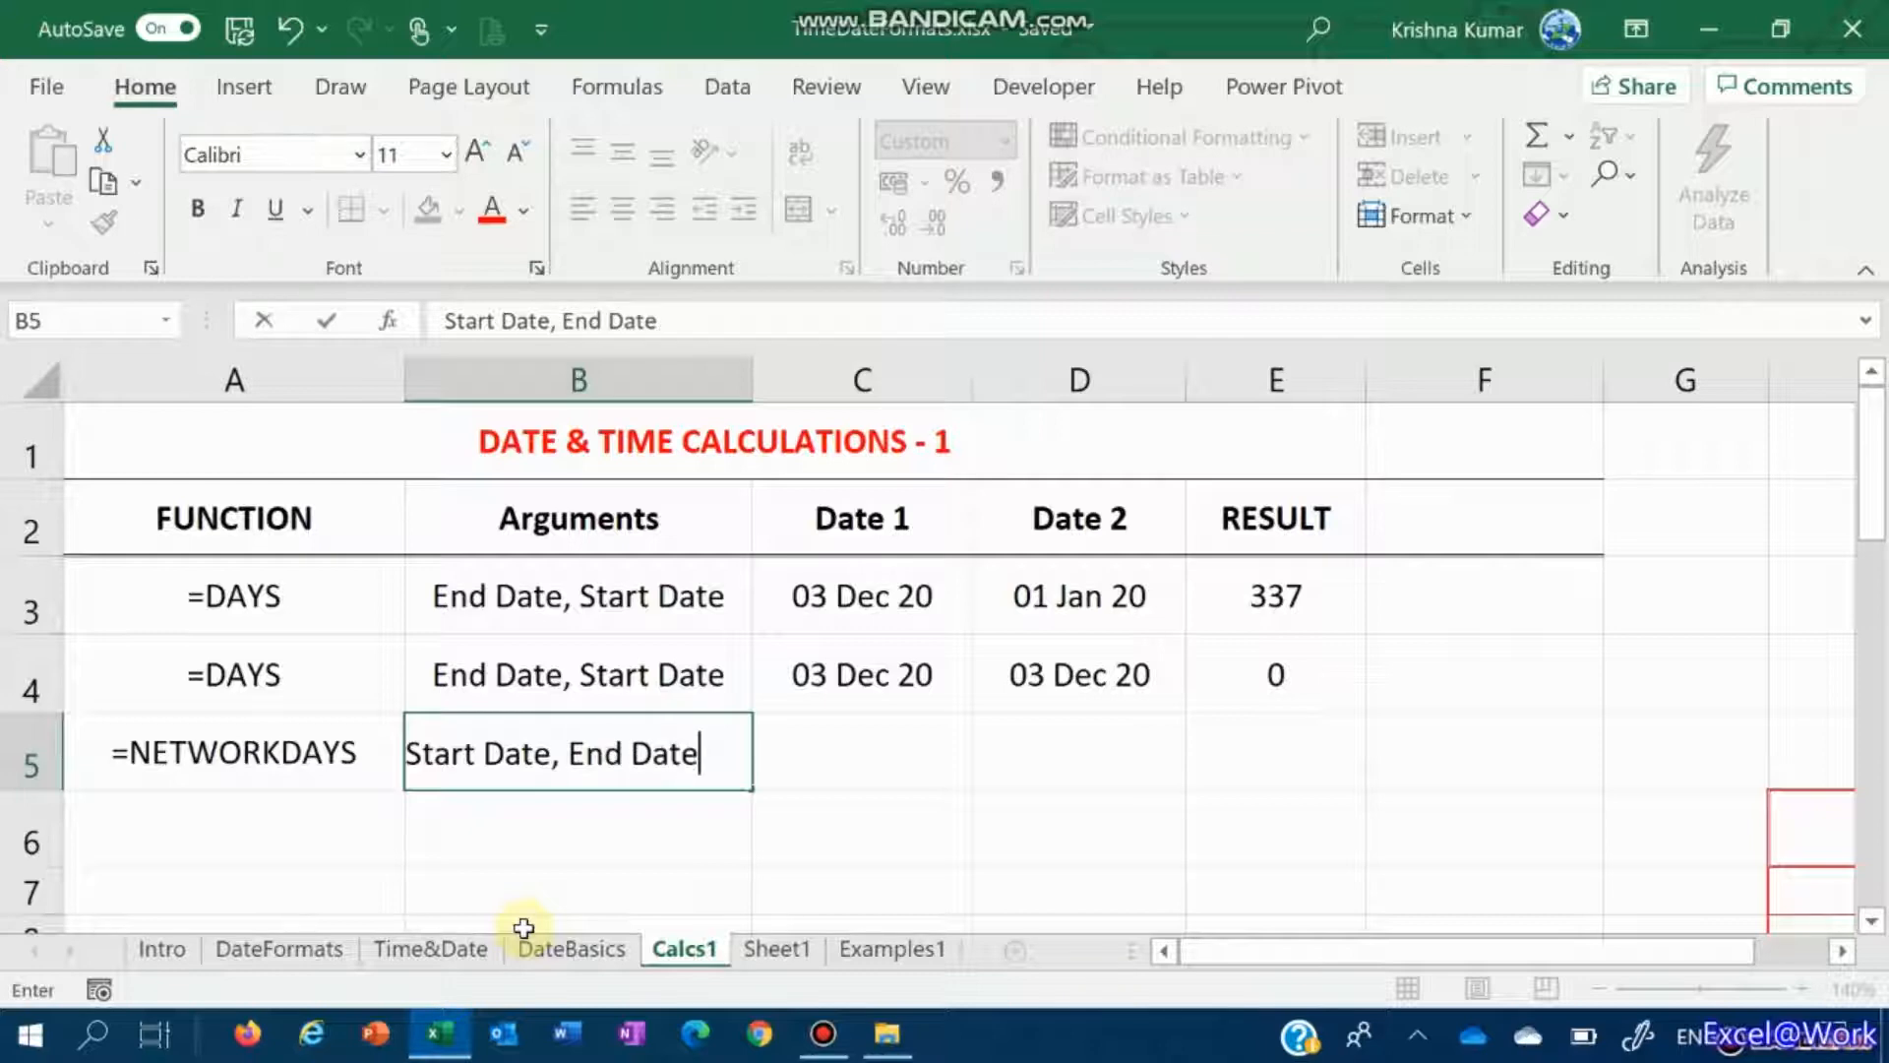
key("F2")
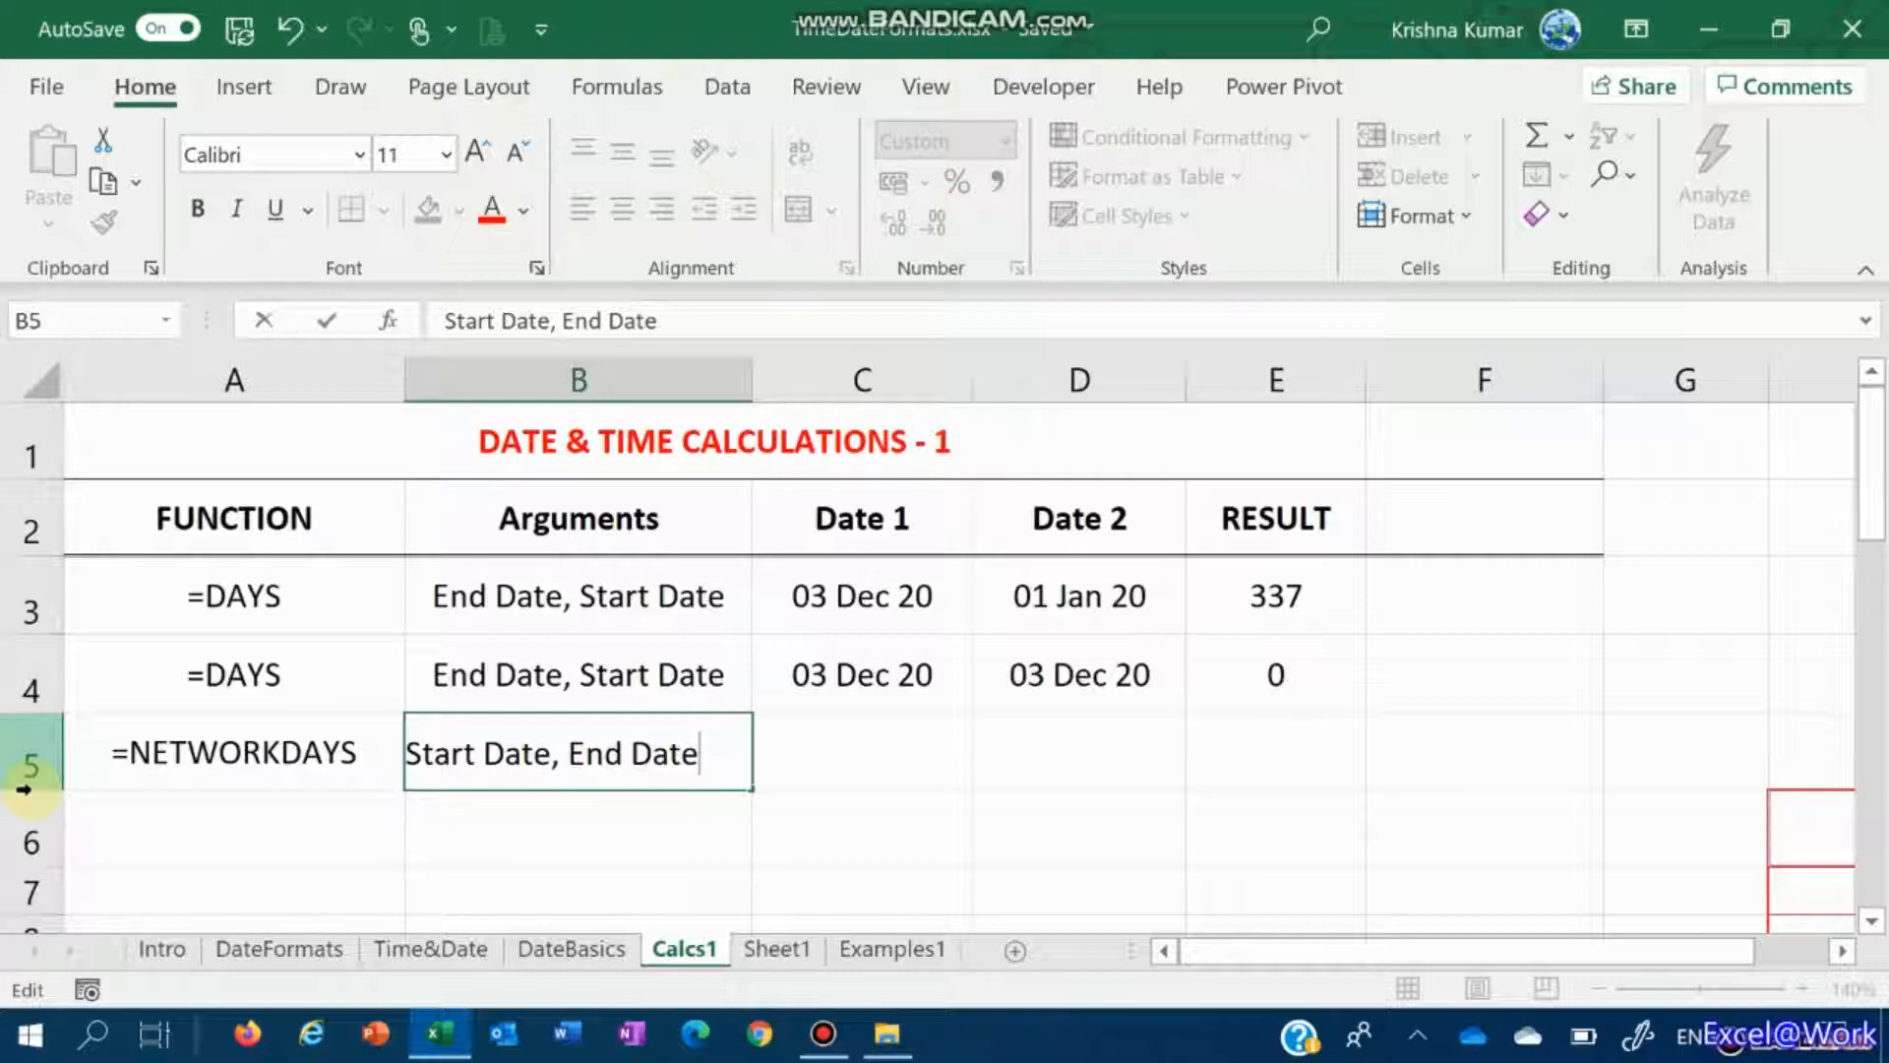
key("Tab")
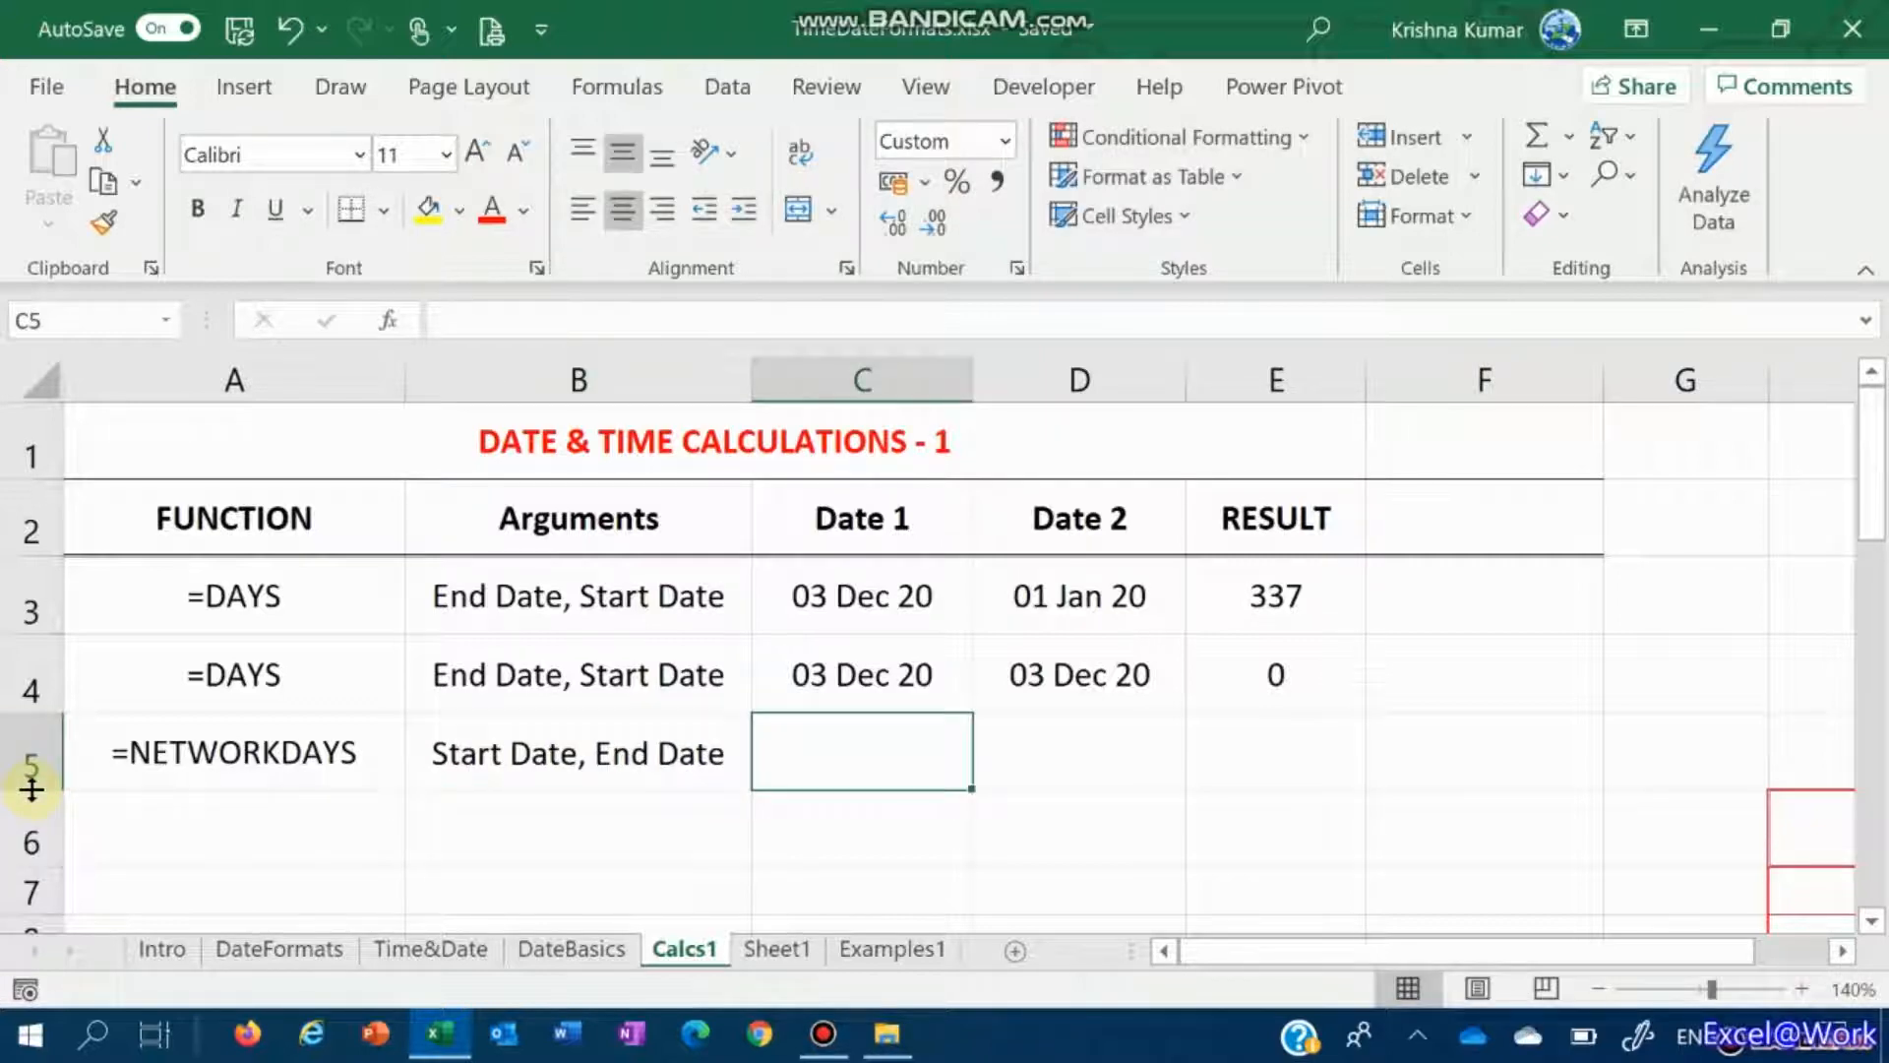
Step: Enter the date 1/1 in cell C5 as Date 1 and =TODAY() in cell D5 as Date 2
type("1/1")
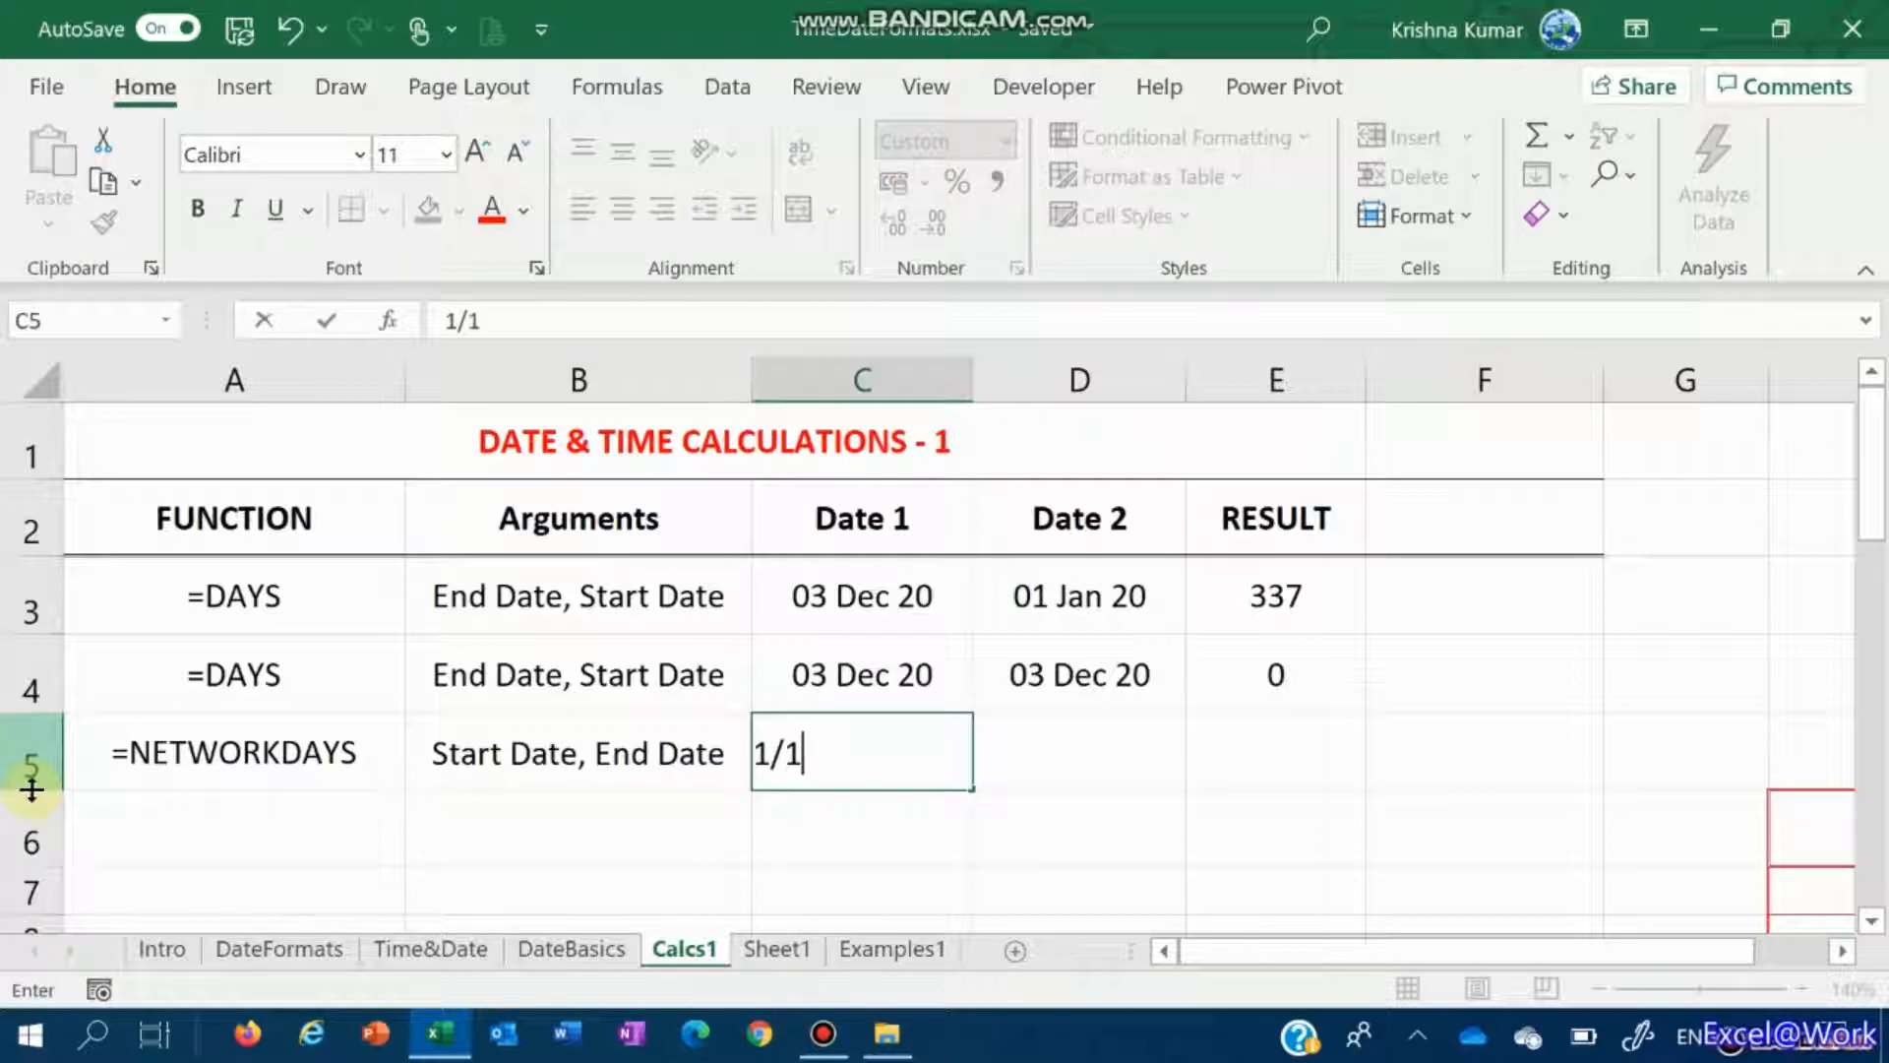
key("Tab")
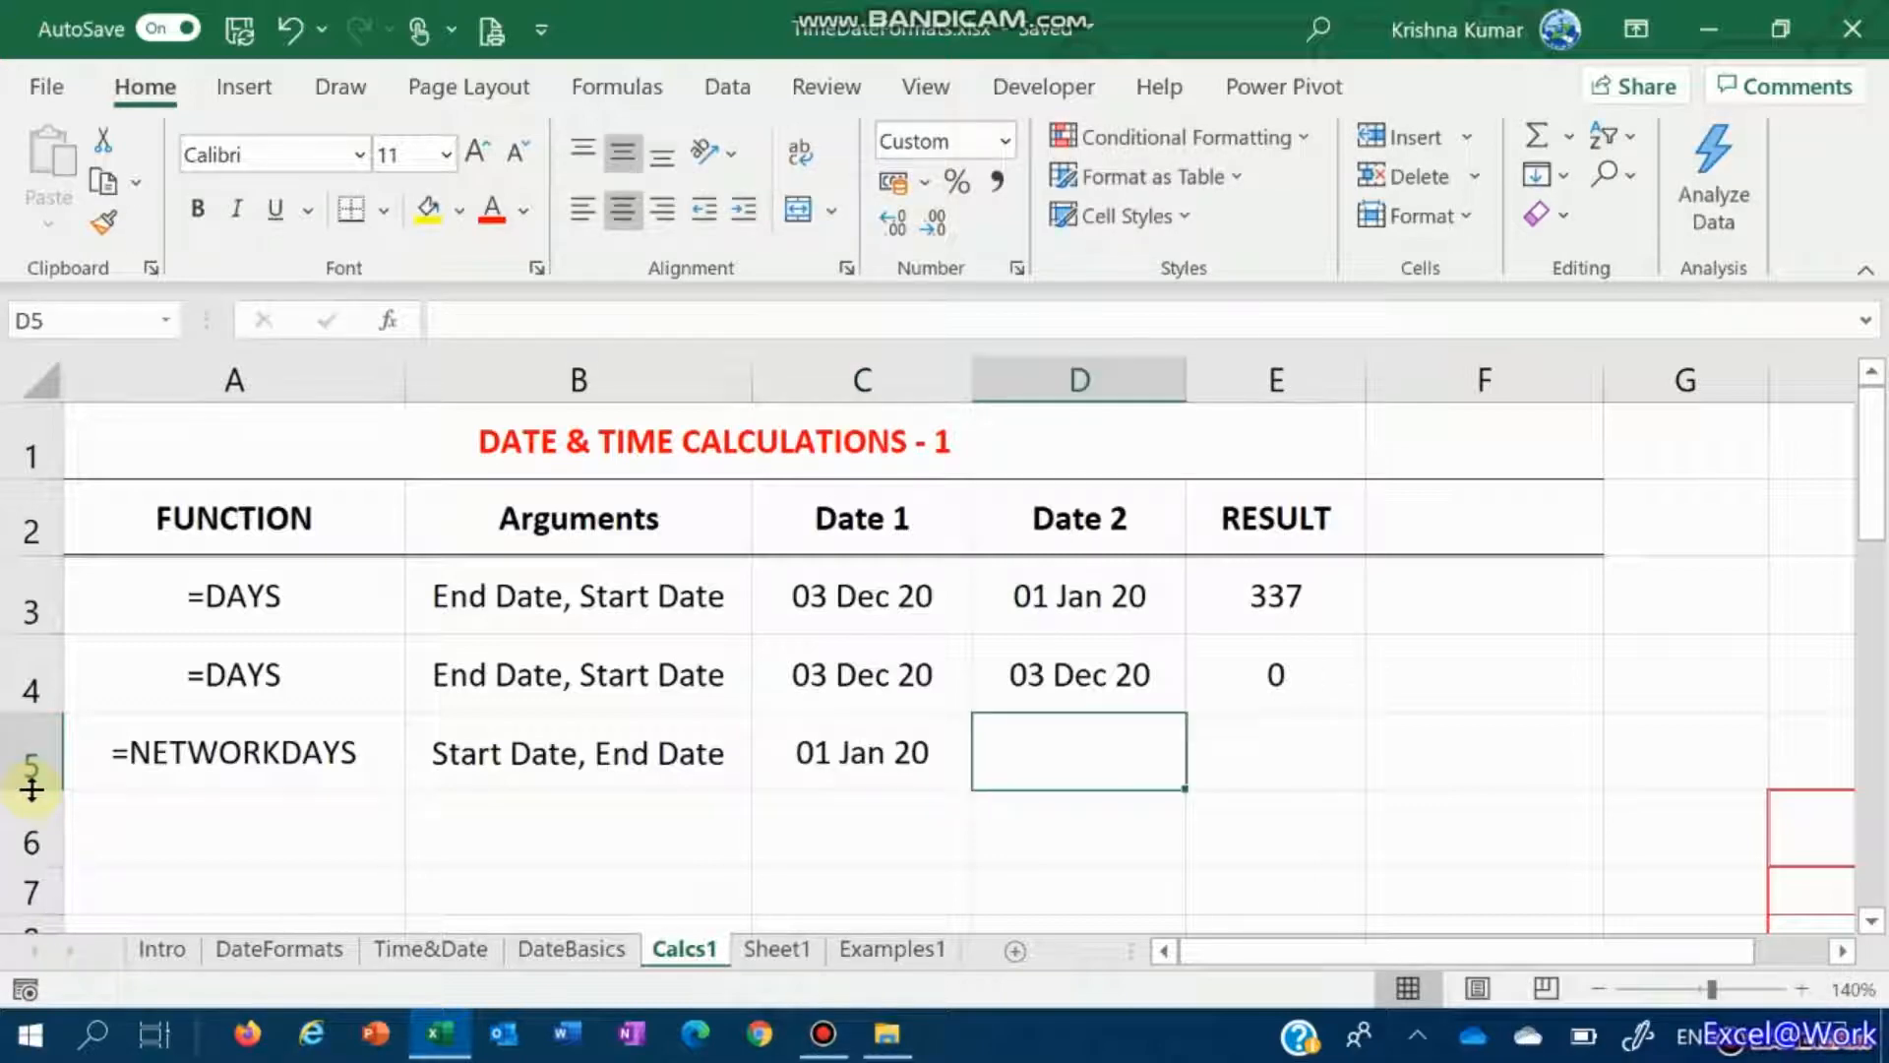
type("t")
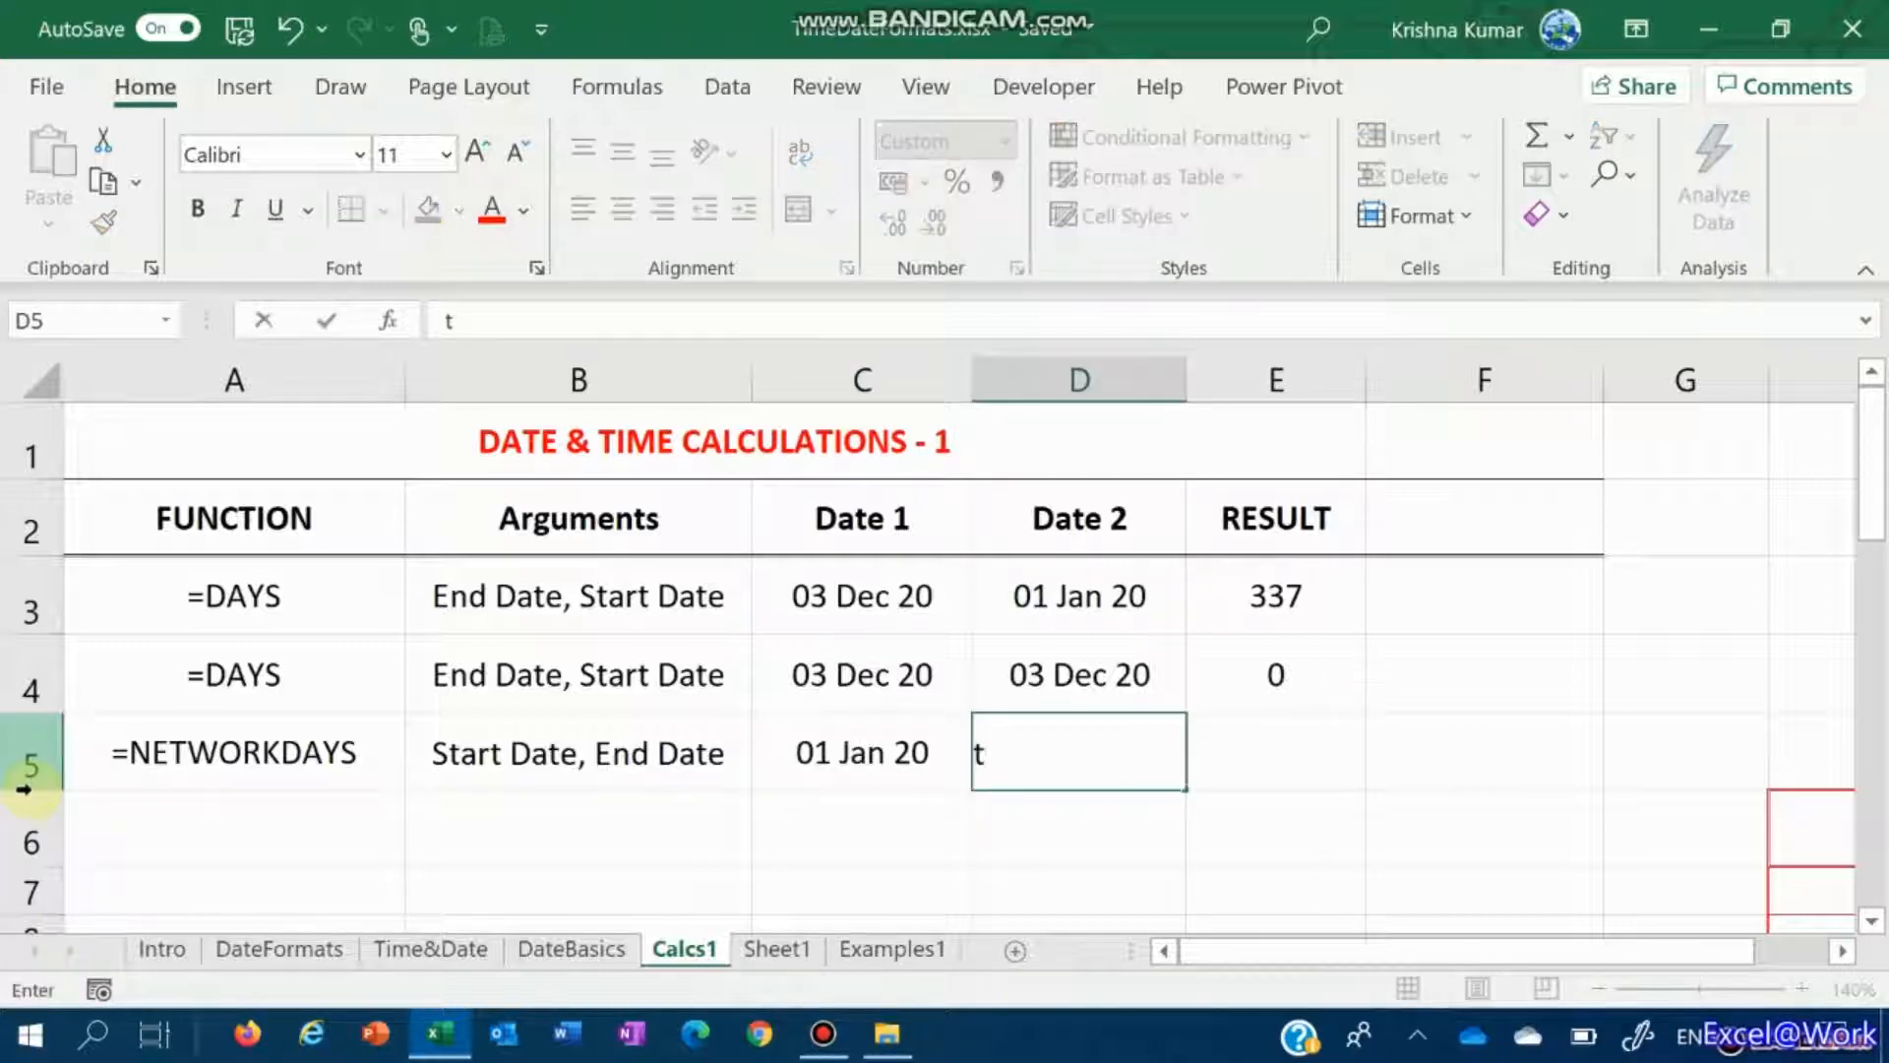
key("BackSpace")
type("=tod")
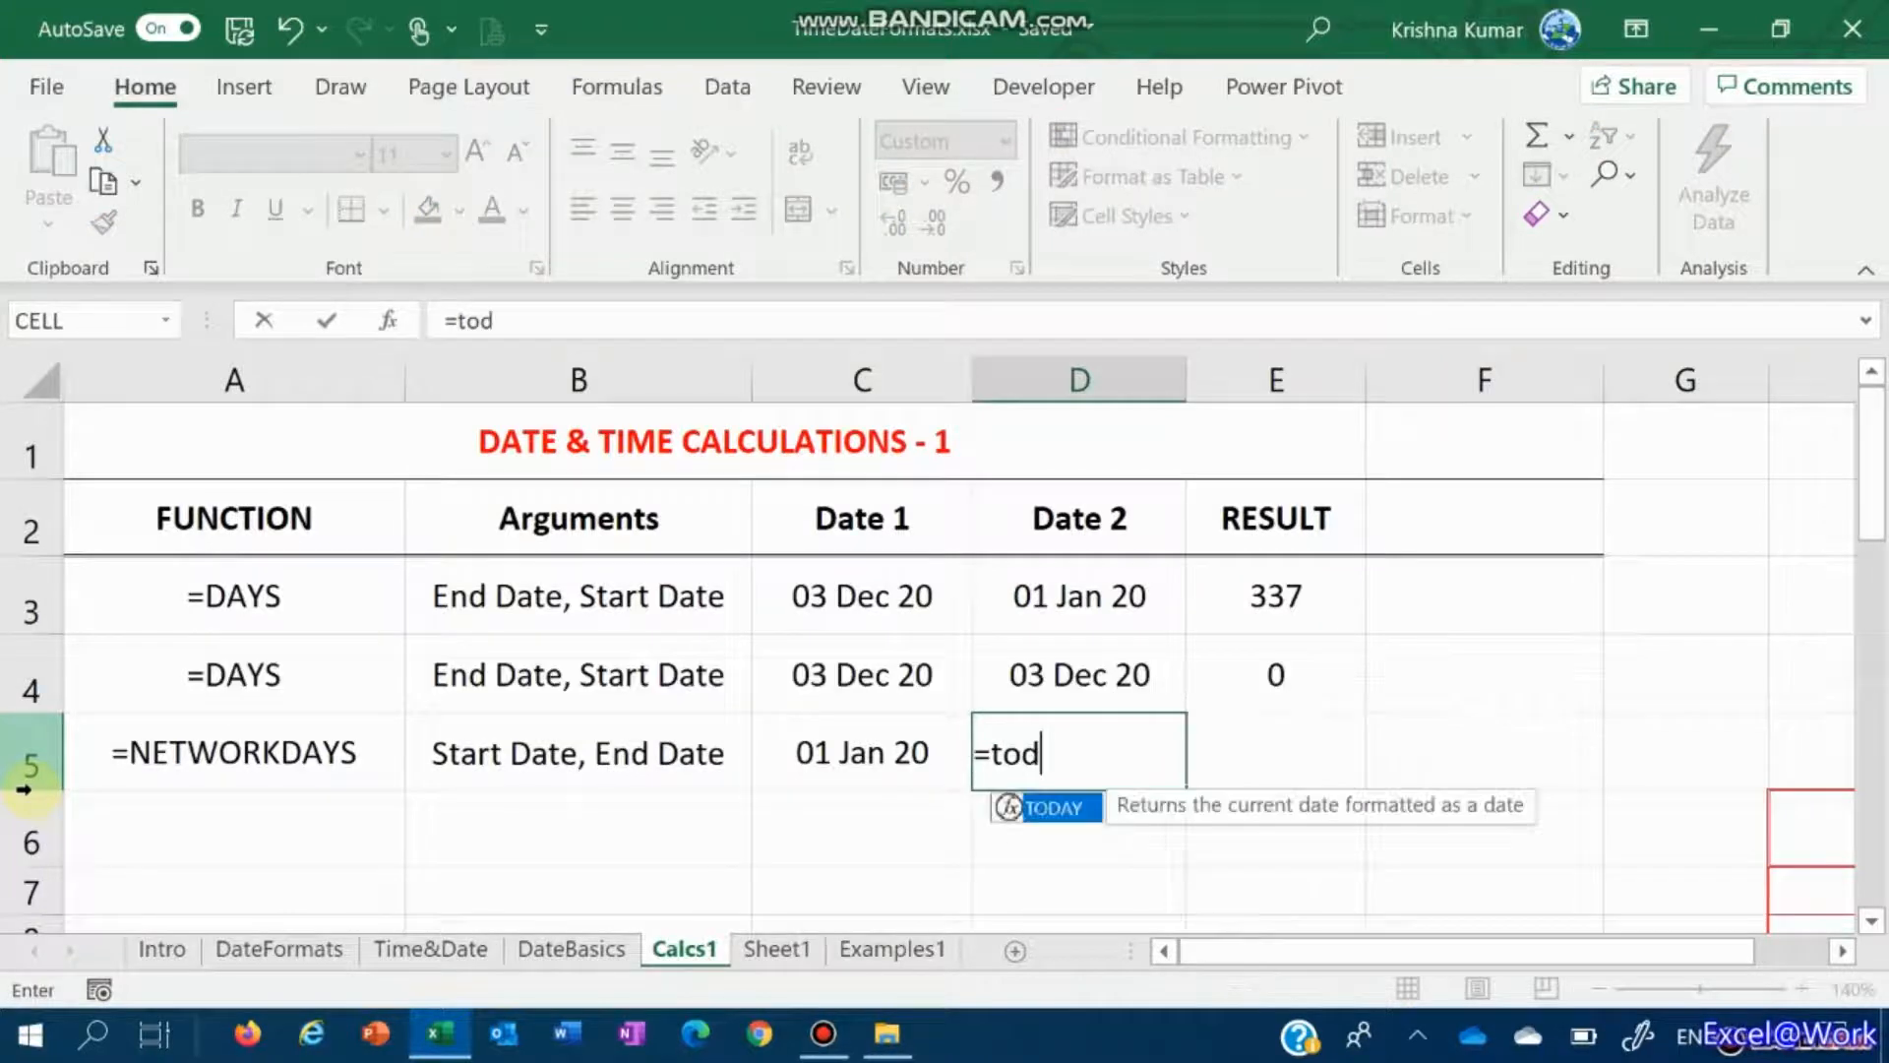
key("Tab")
key("Return")
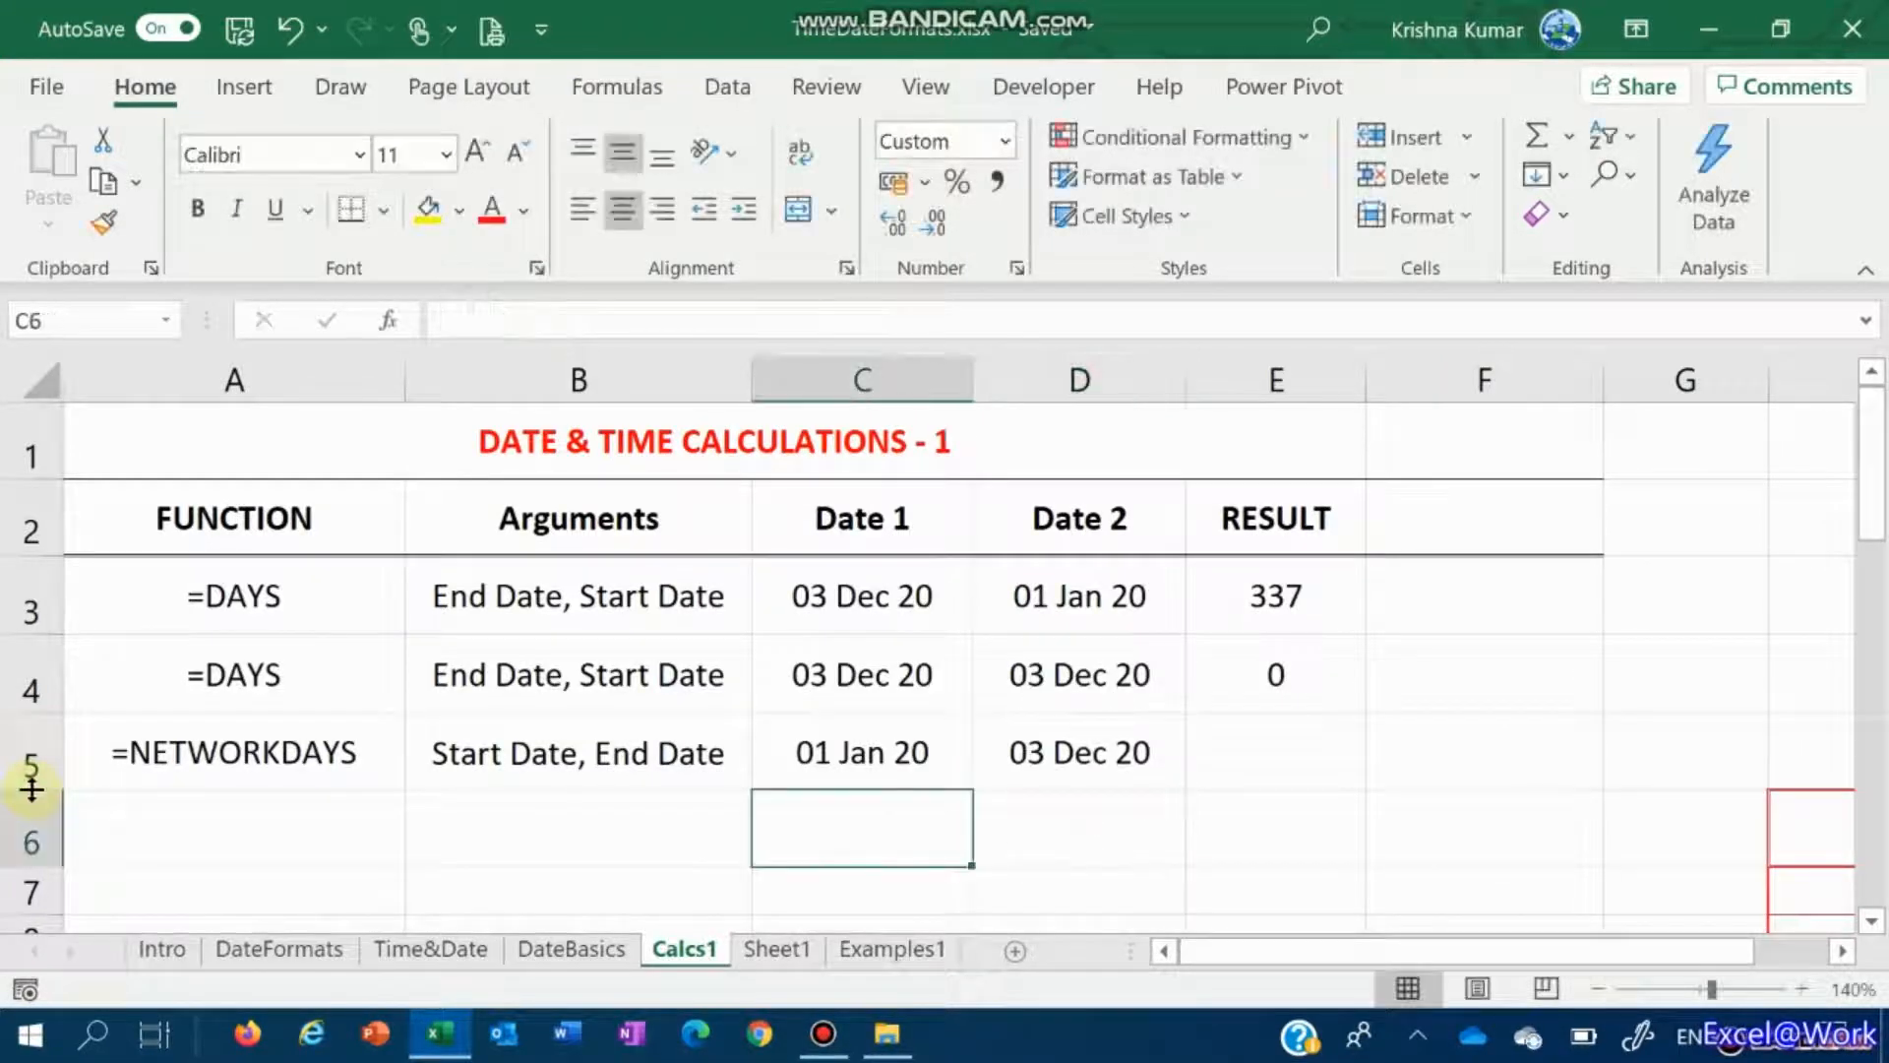
Step: Calculate the working days between the two dates in cell E5 with the formula =NETWORKDAYS(C5,D5)
key("Up")
key("Right")
key("Right")
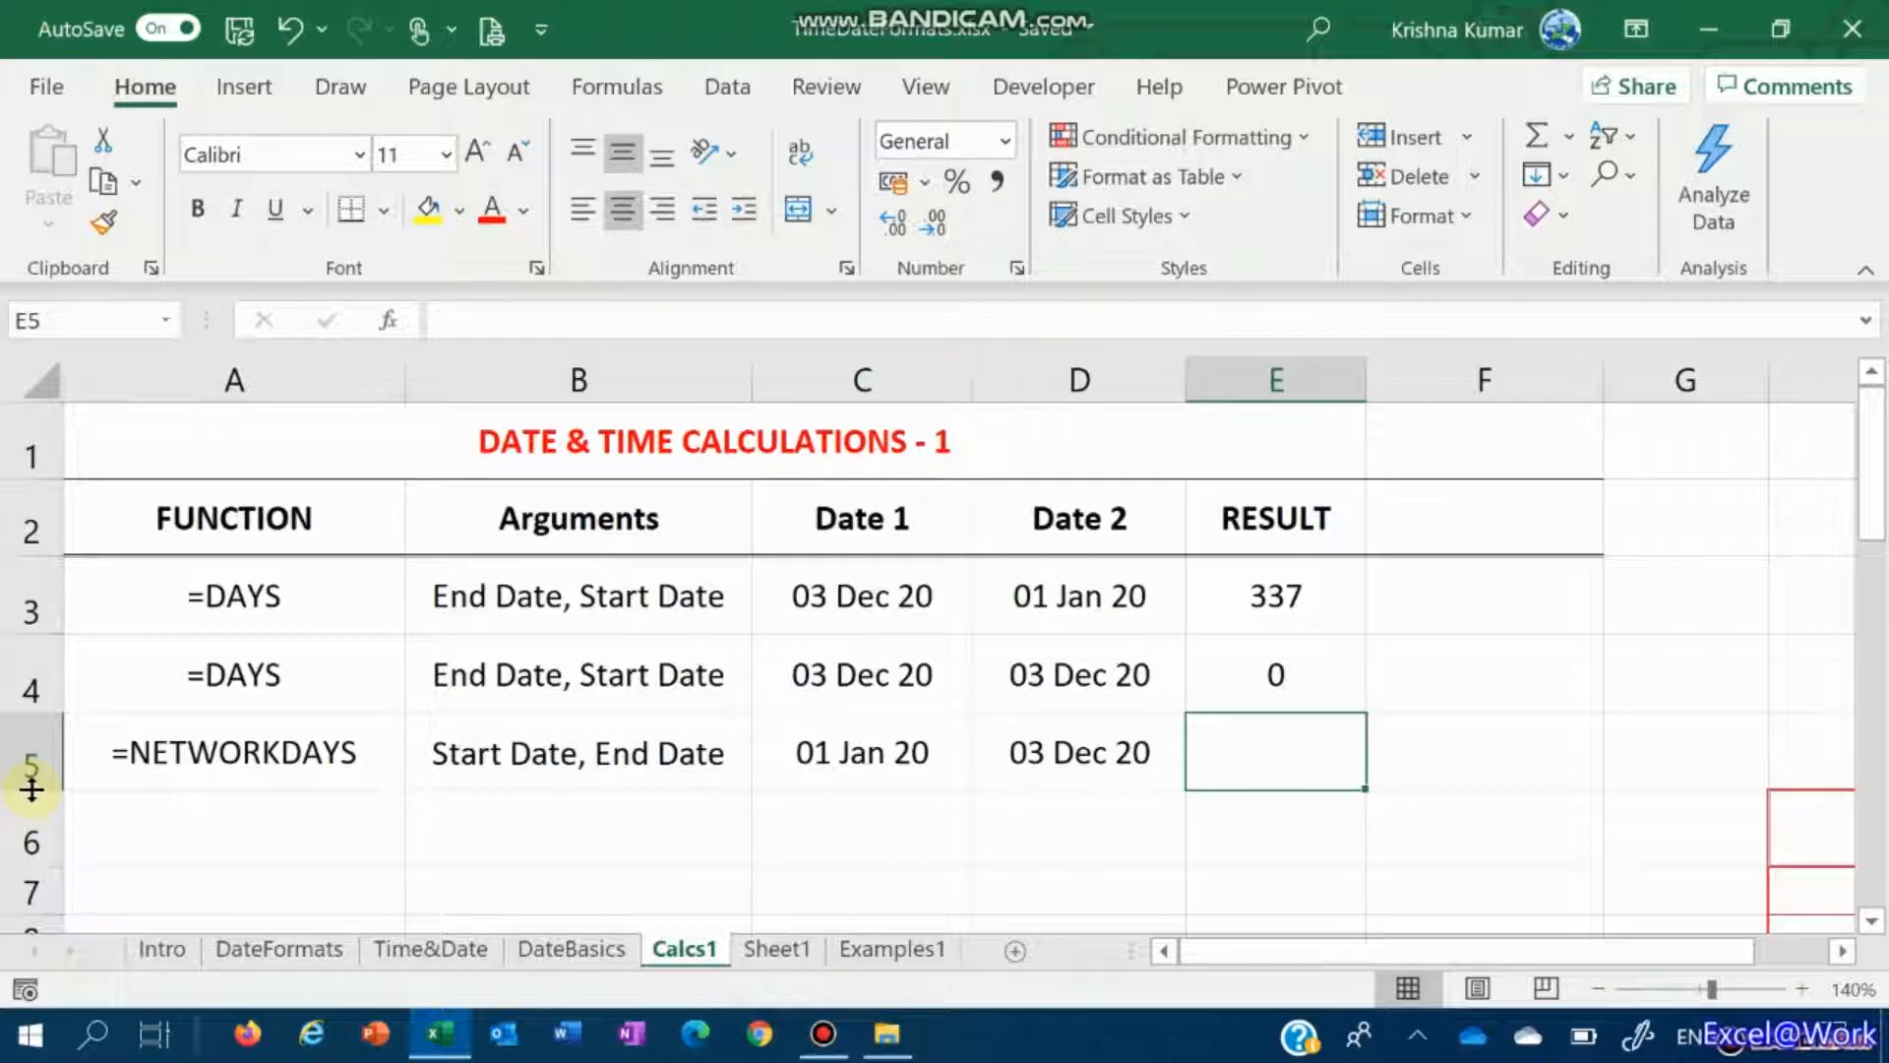
type("=n")
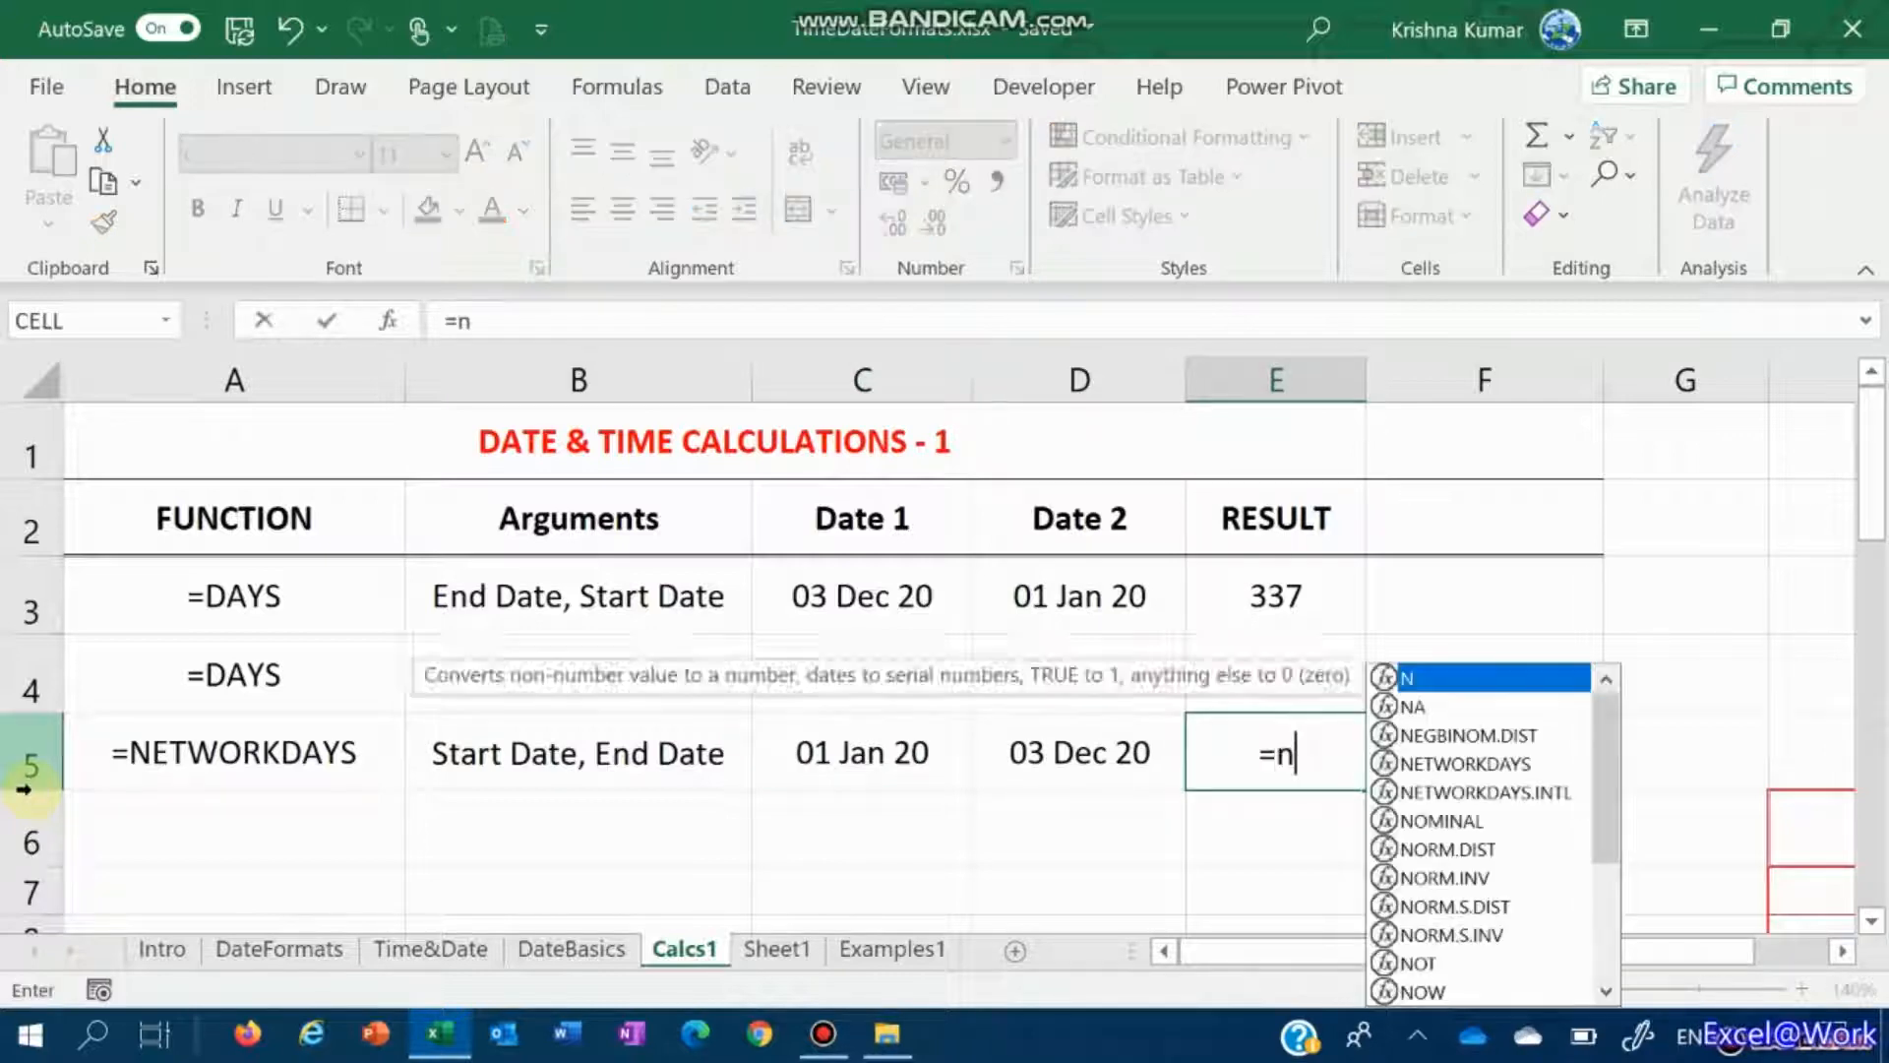
type("etworkda")
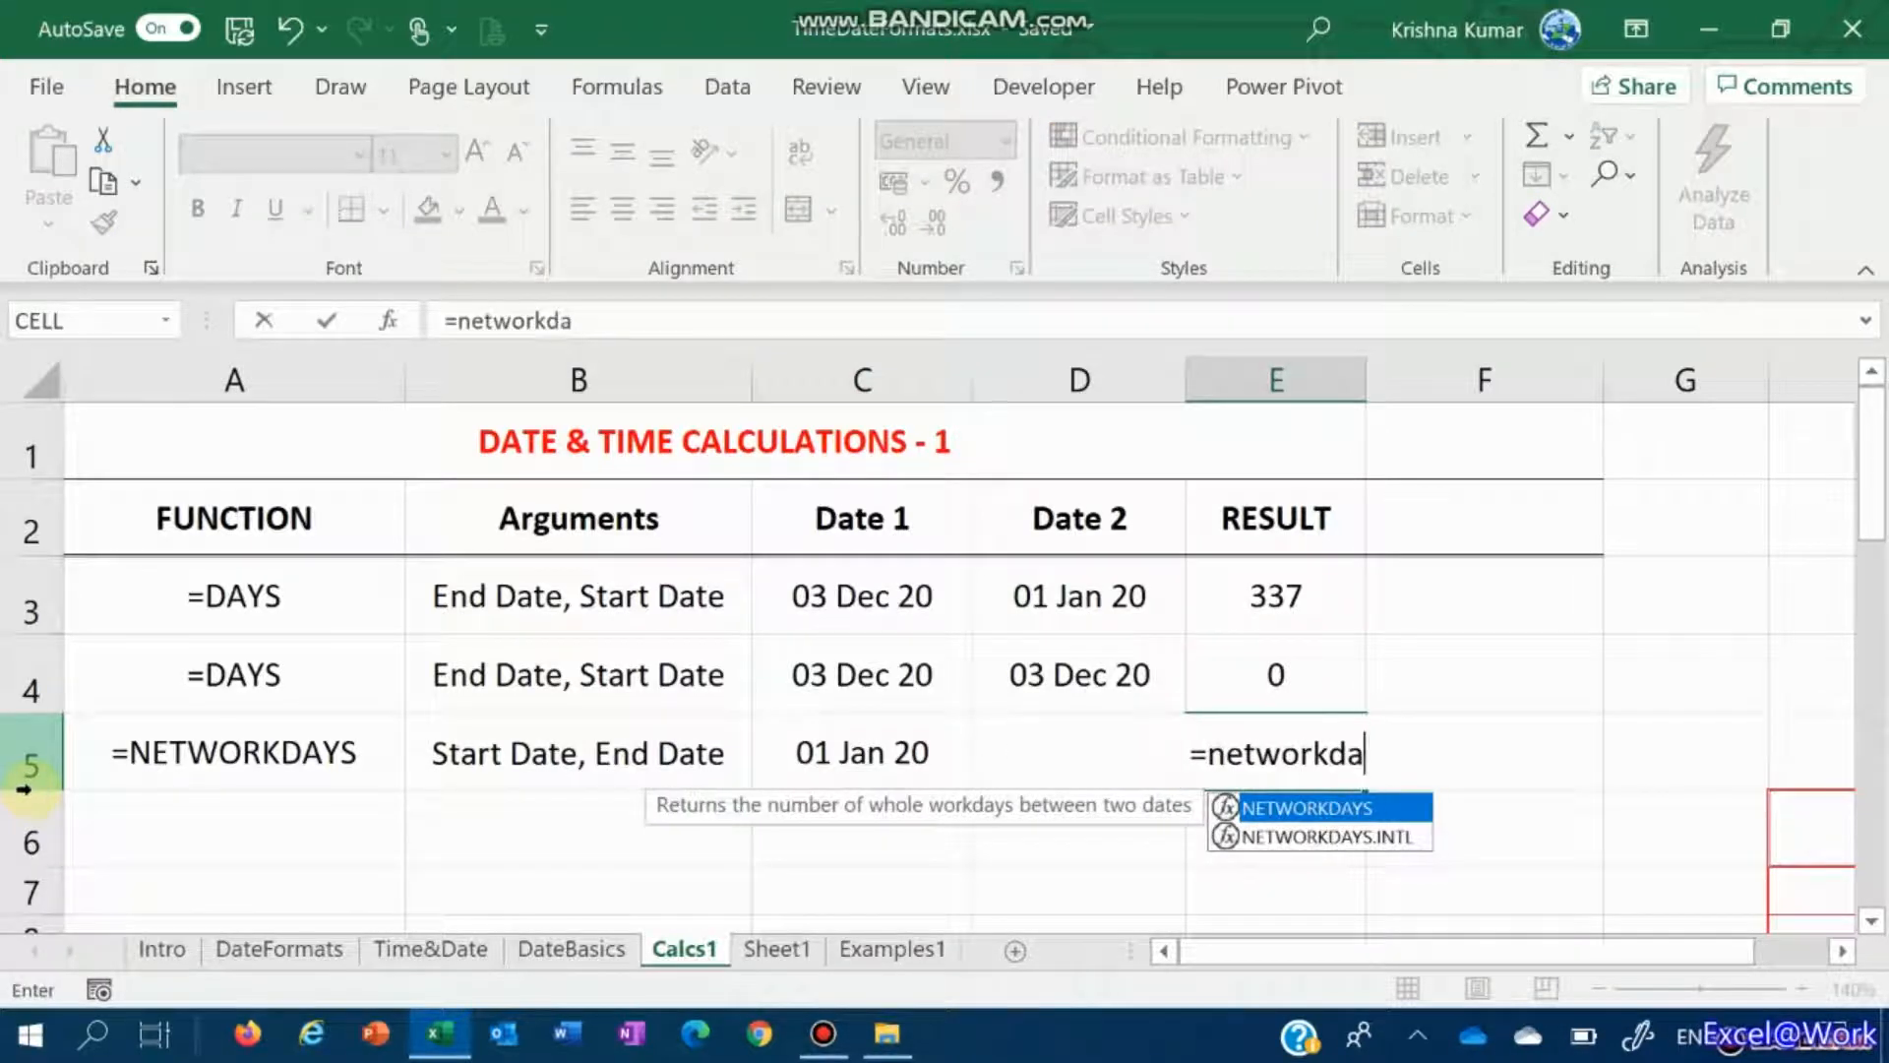
type("ys(")
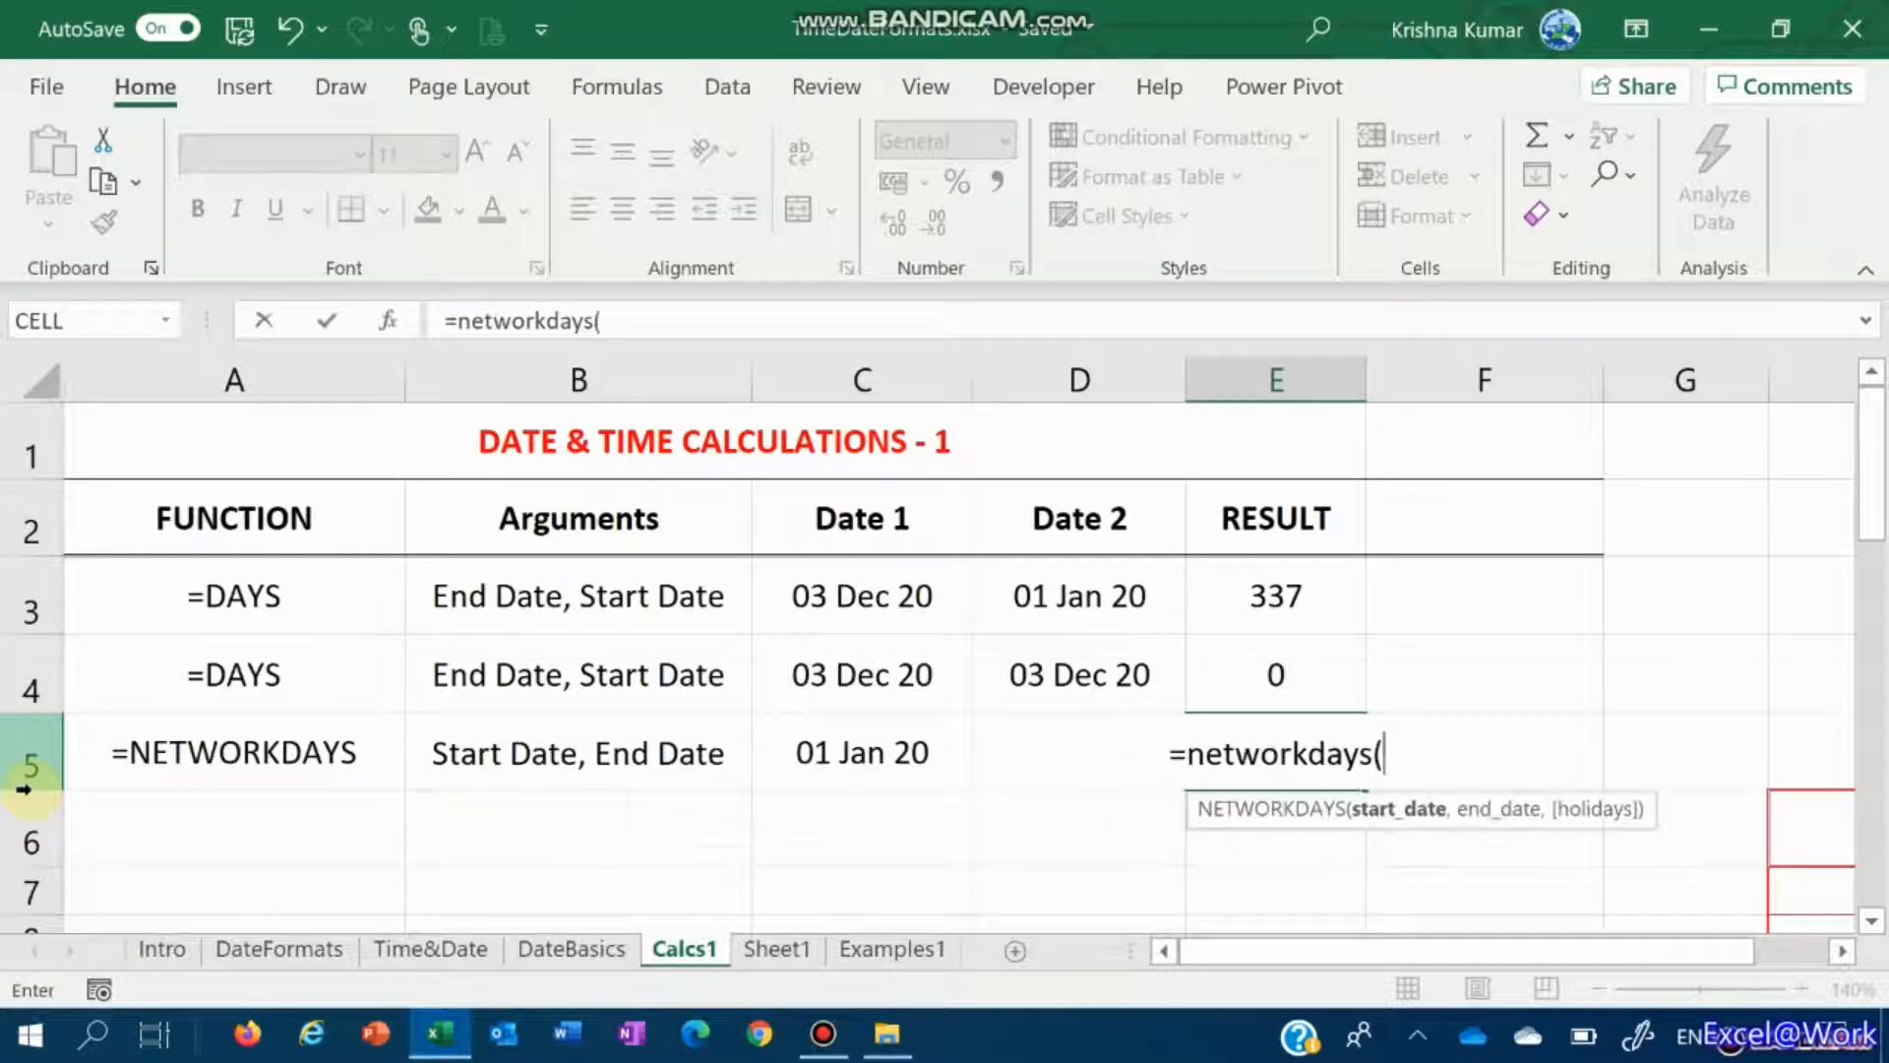
key("Left")
key("Left")
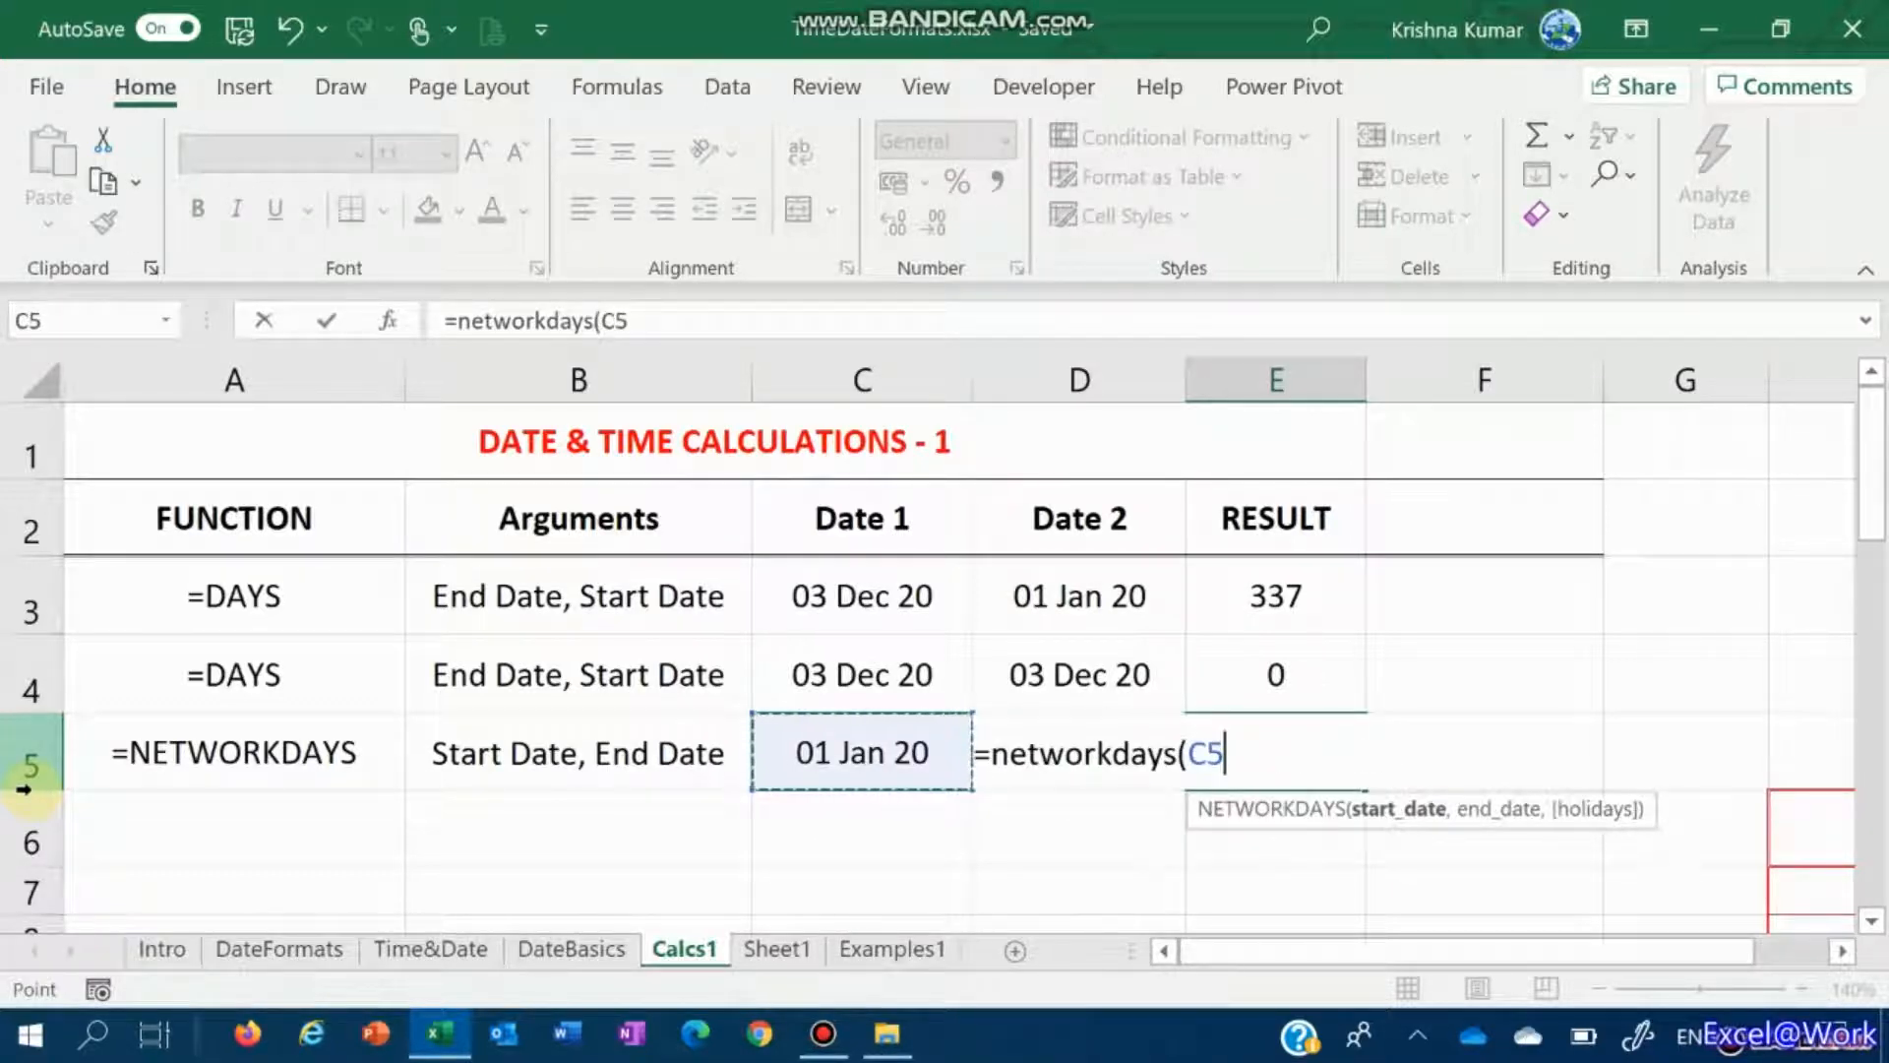
type(",")
key("Left")
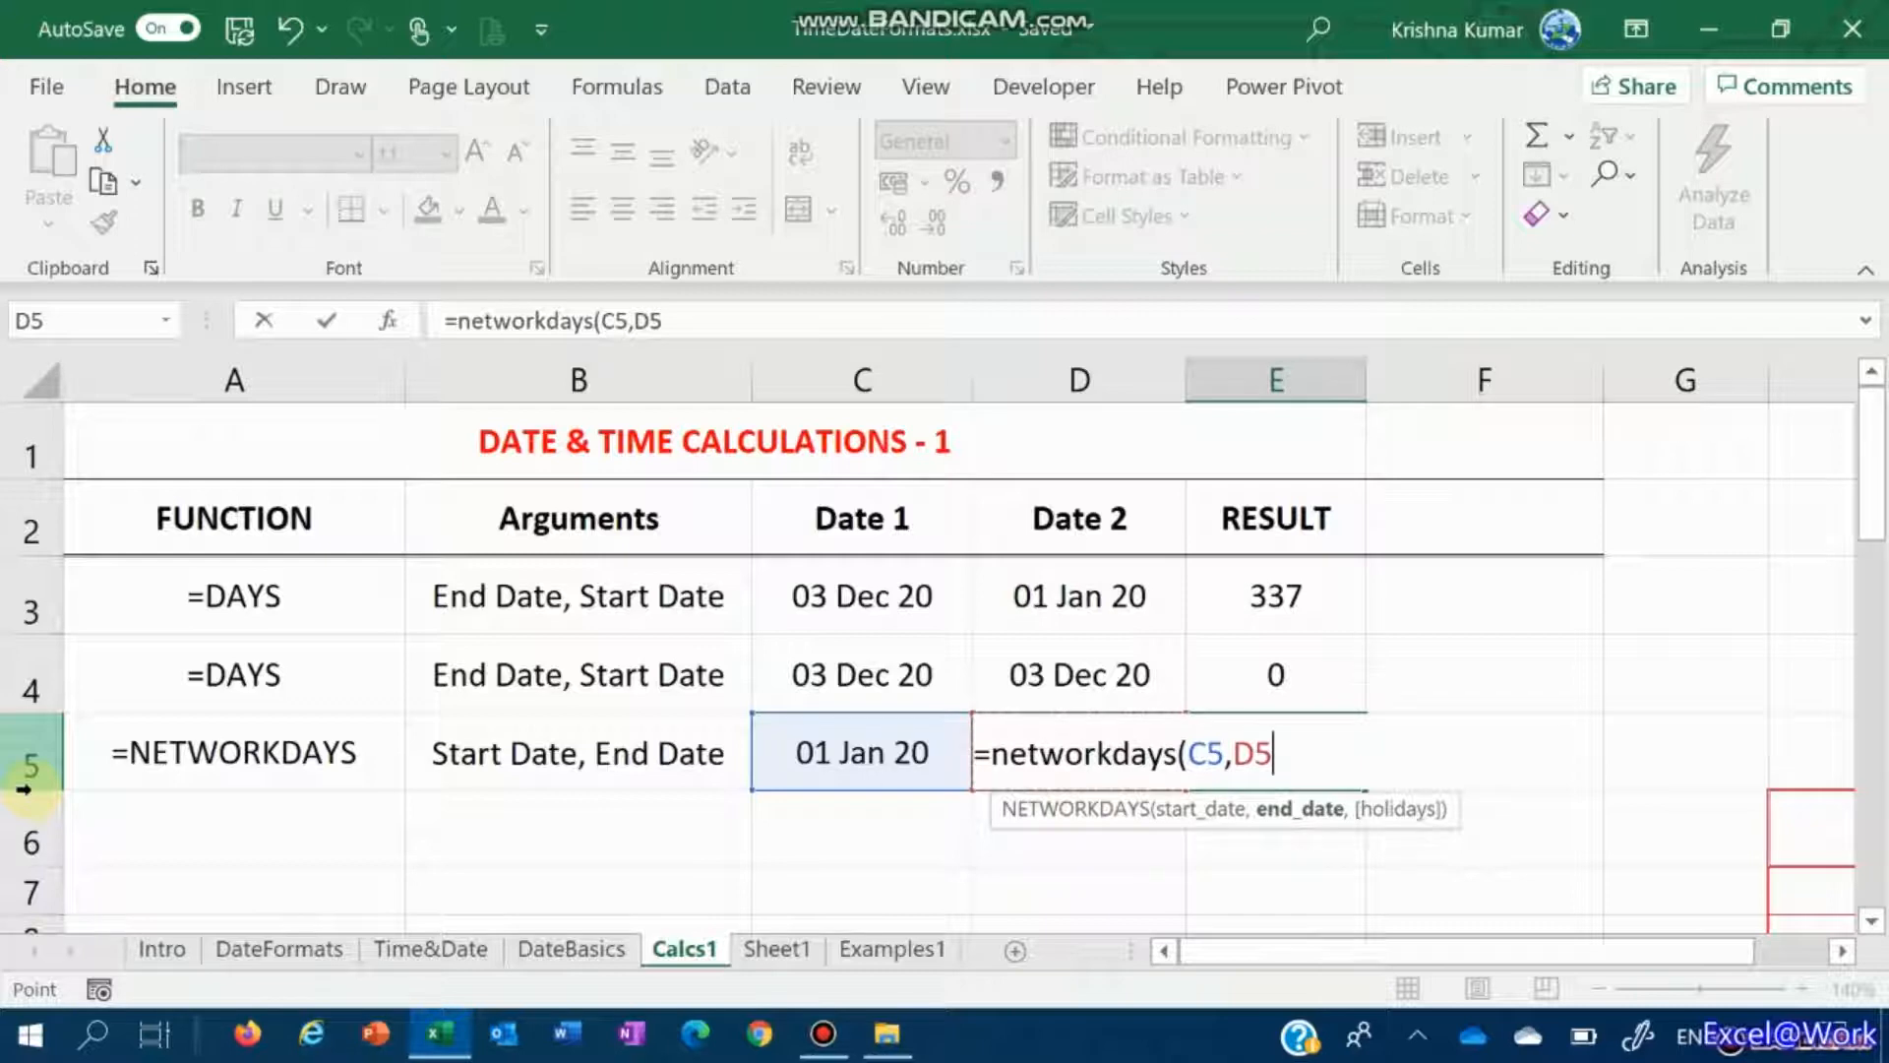
type(")")
key("Return")
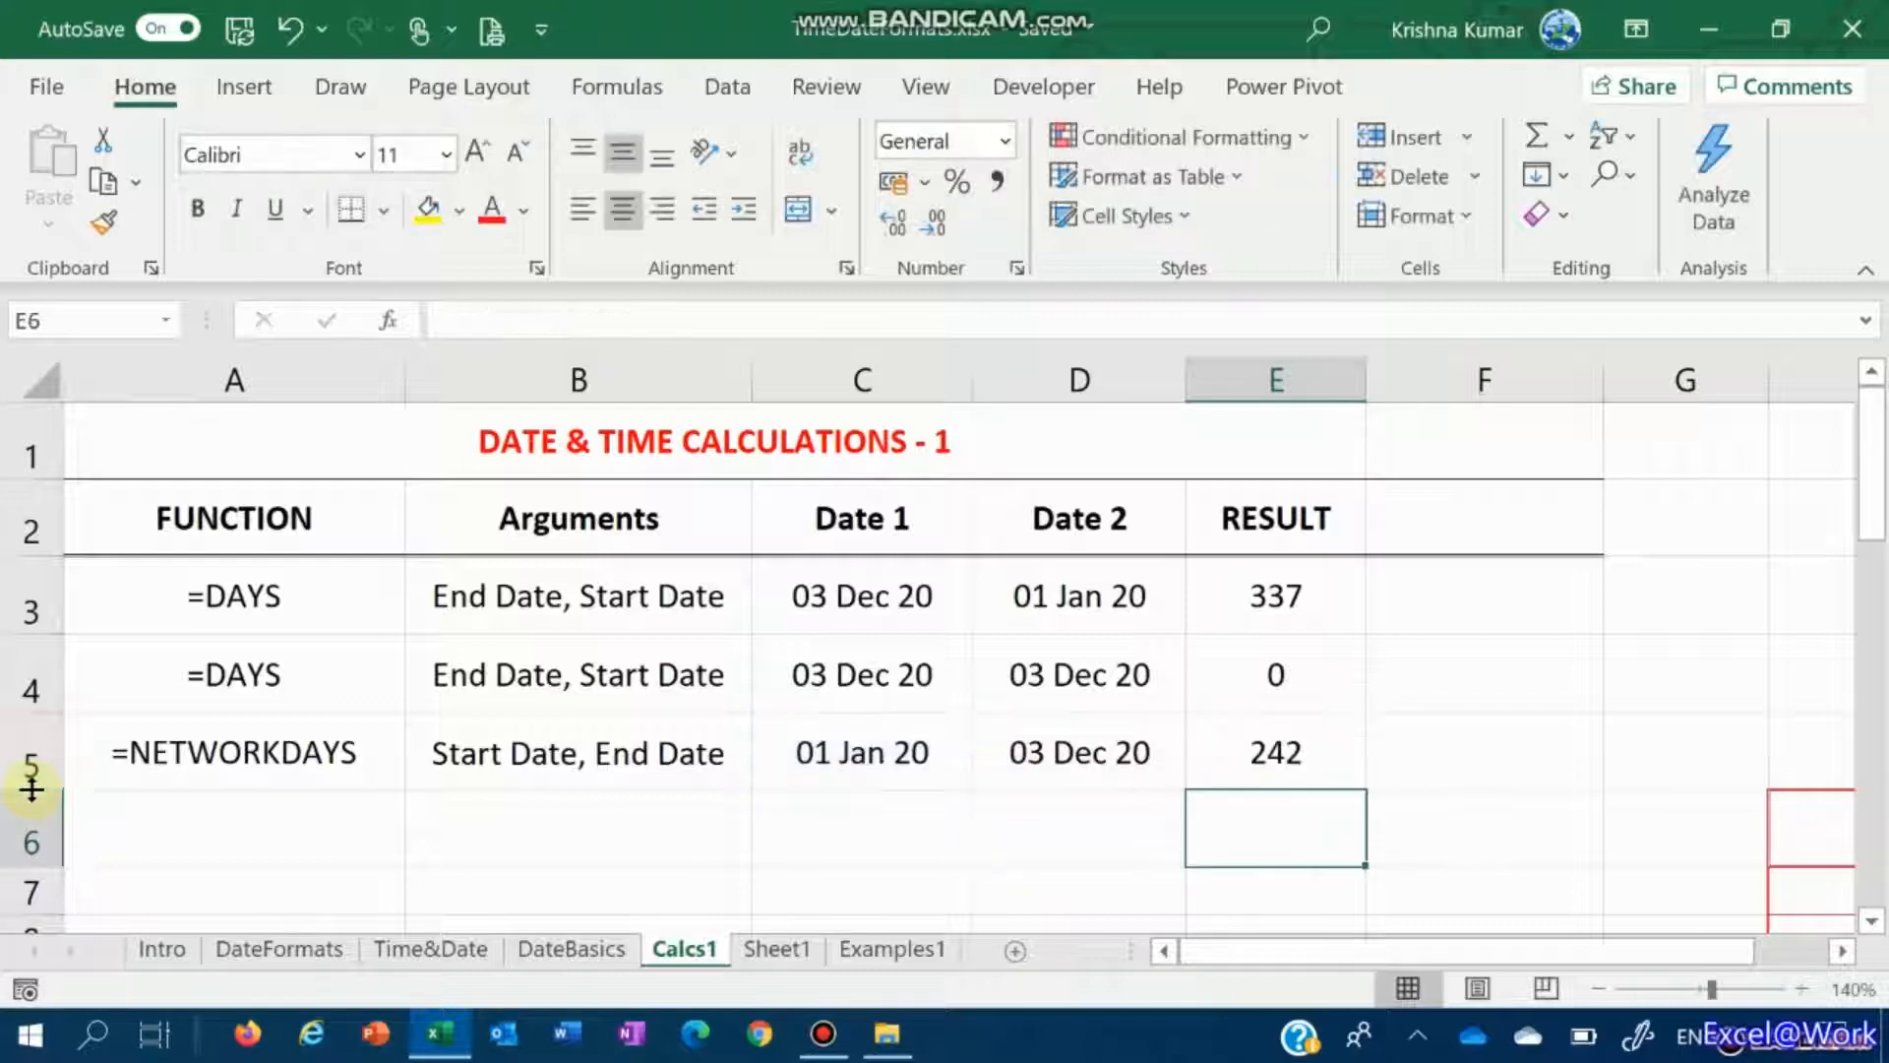
key("Up")
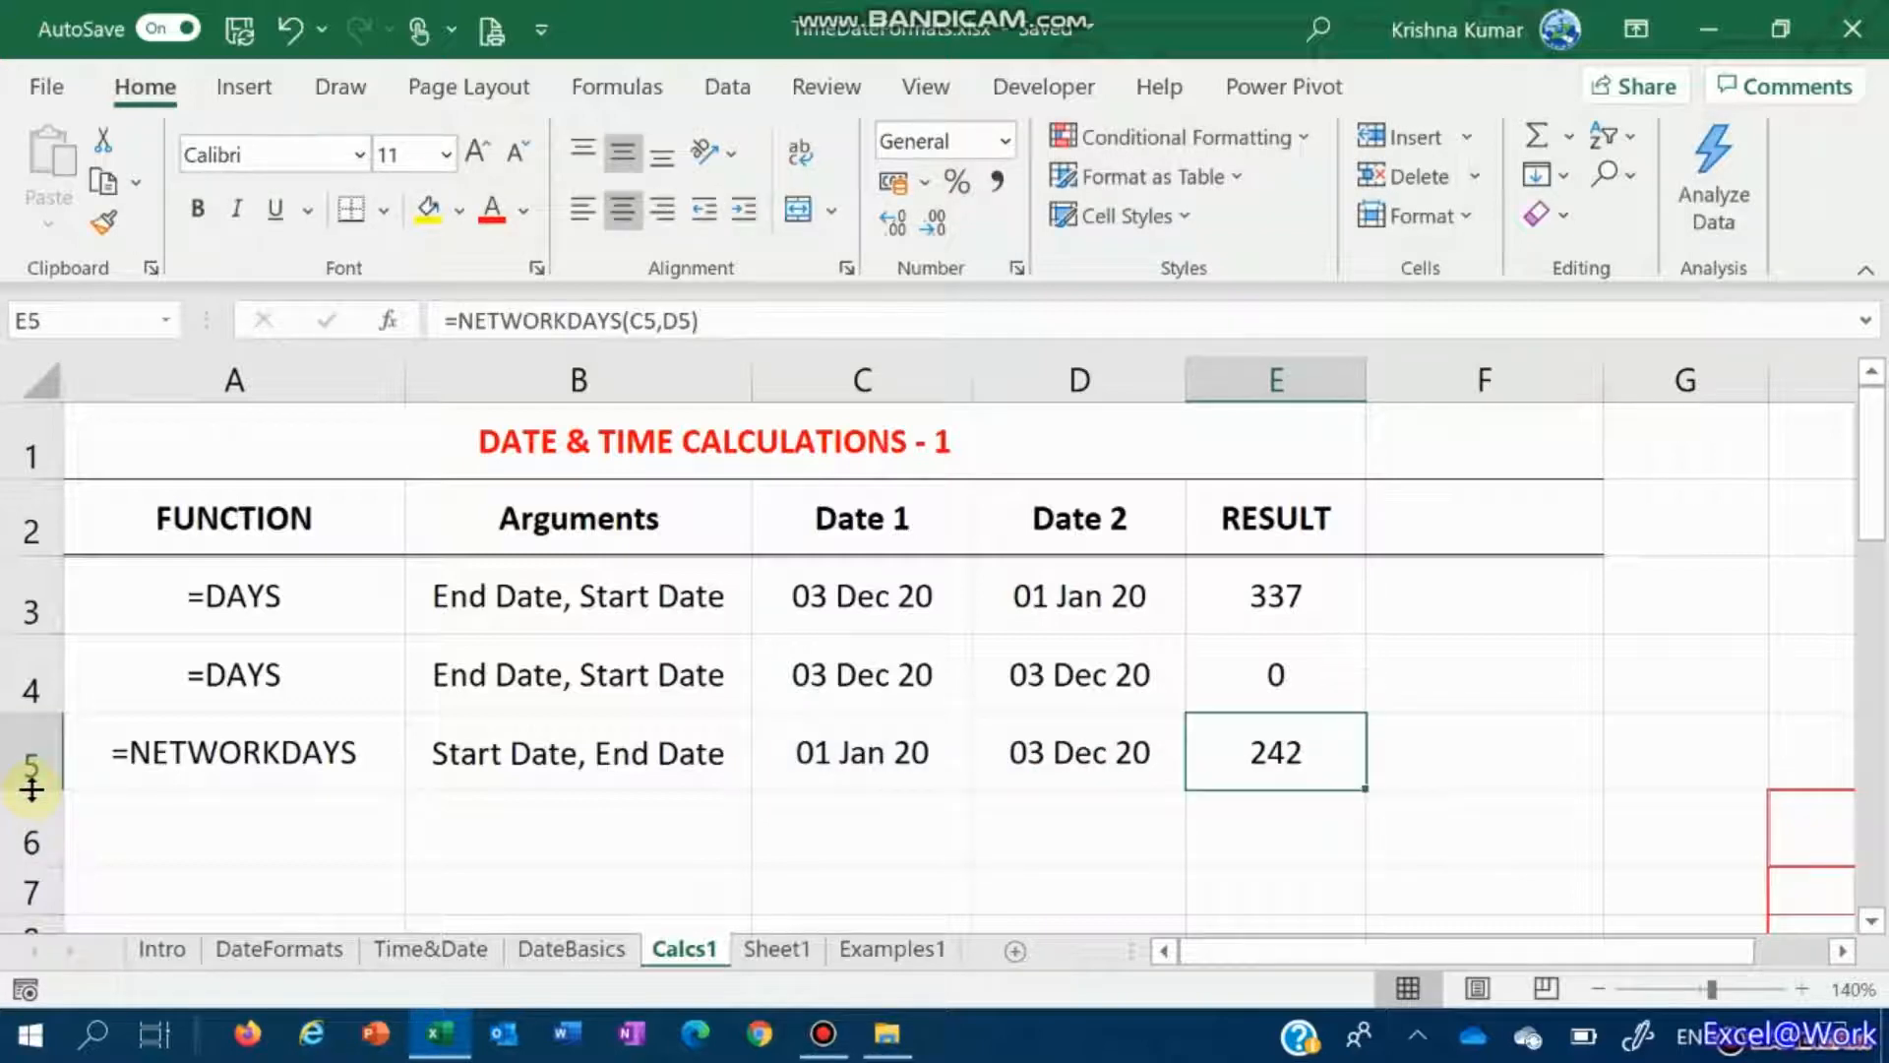
key("Right")
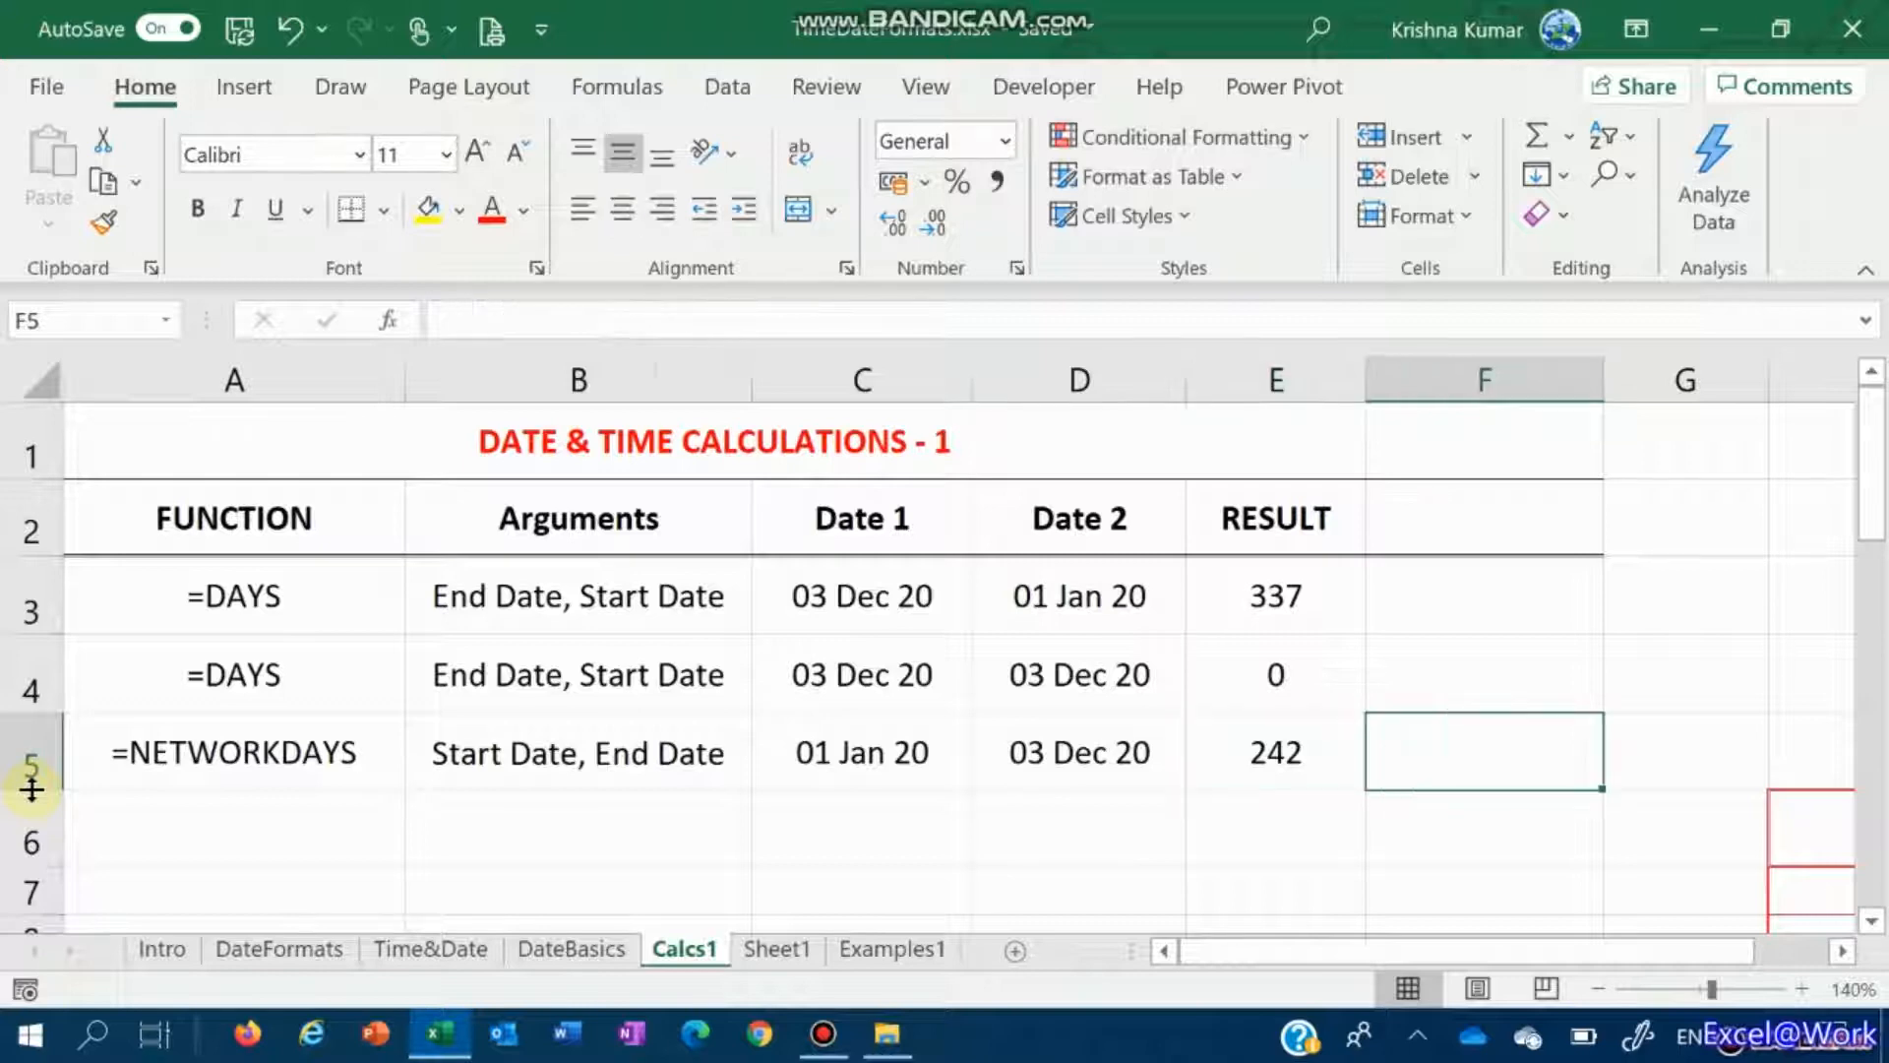
key("Left")
key("Left")
key("Left")
key("Left")
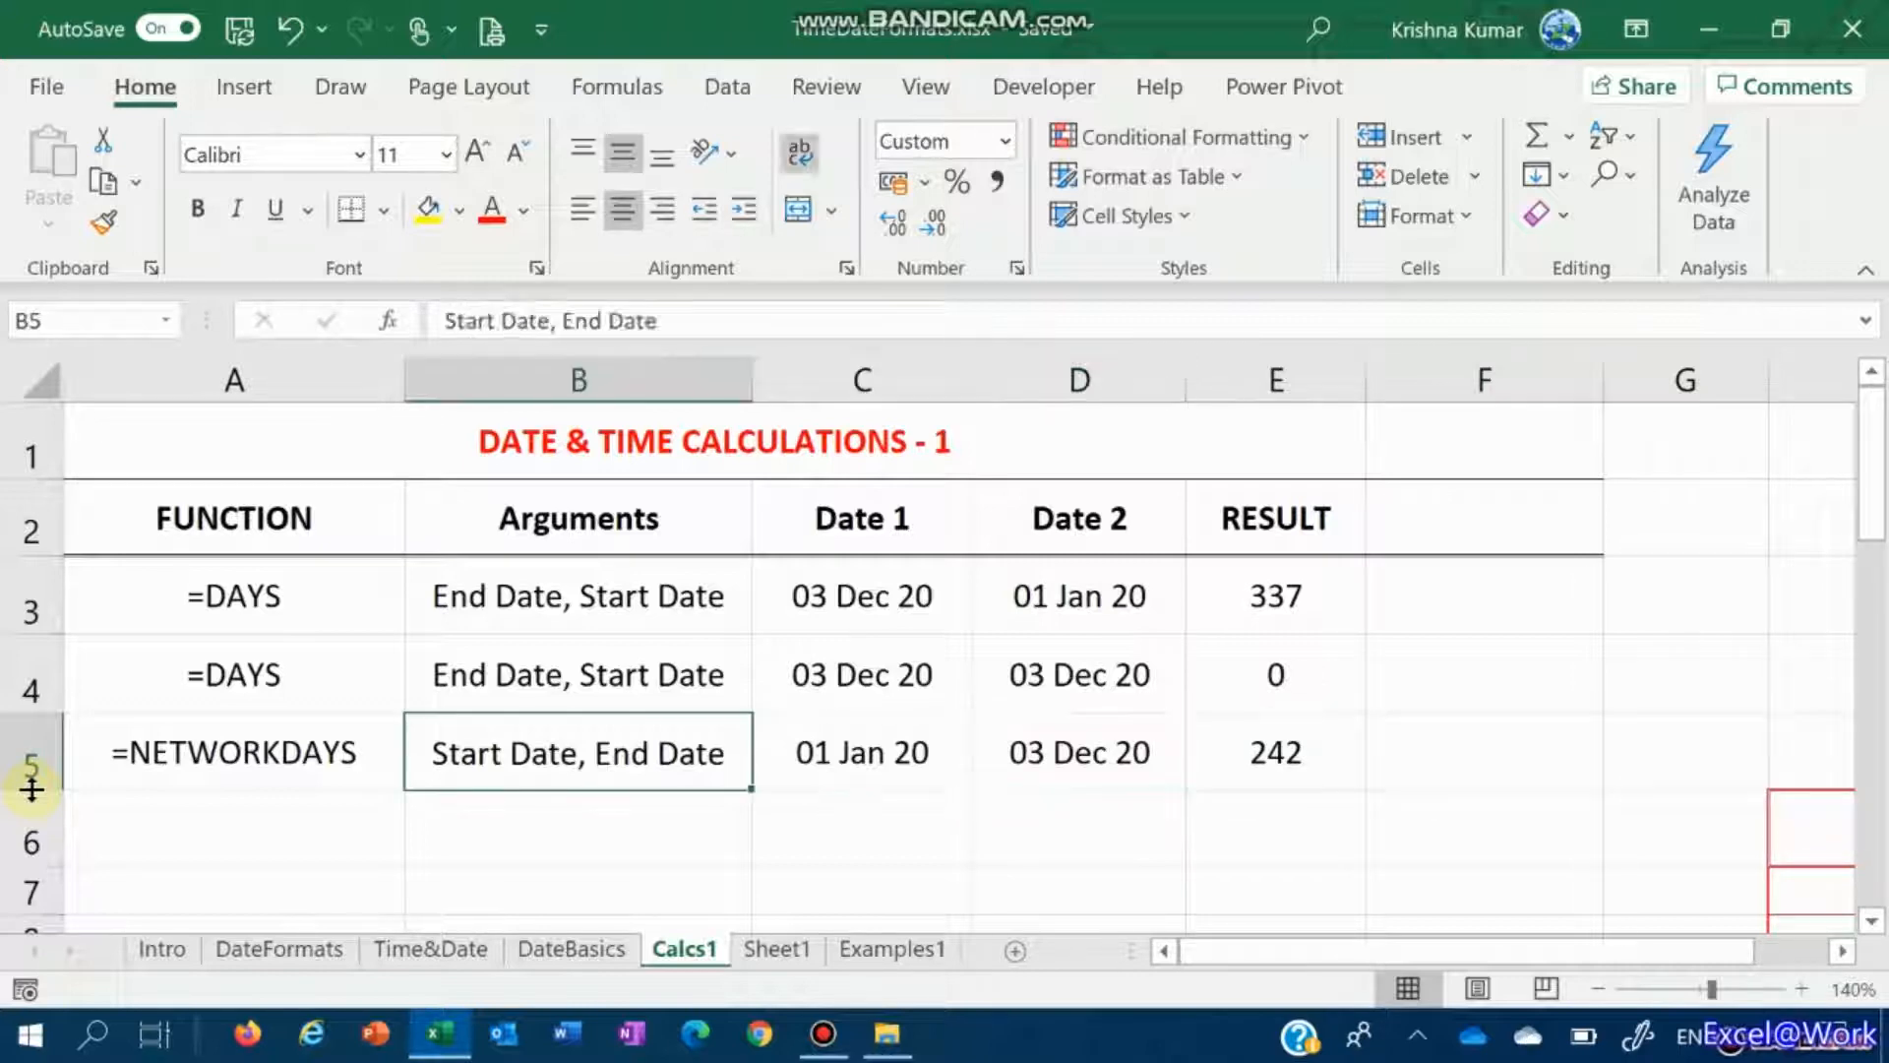
key("Right")
key("Right")
key("Right")
key("Right")
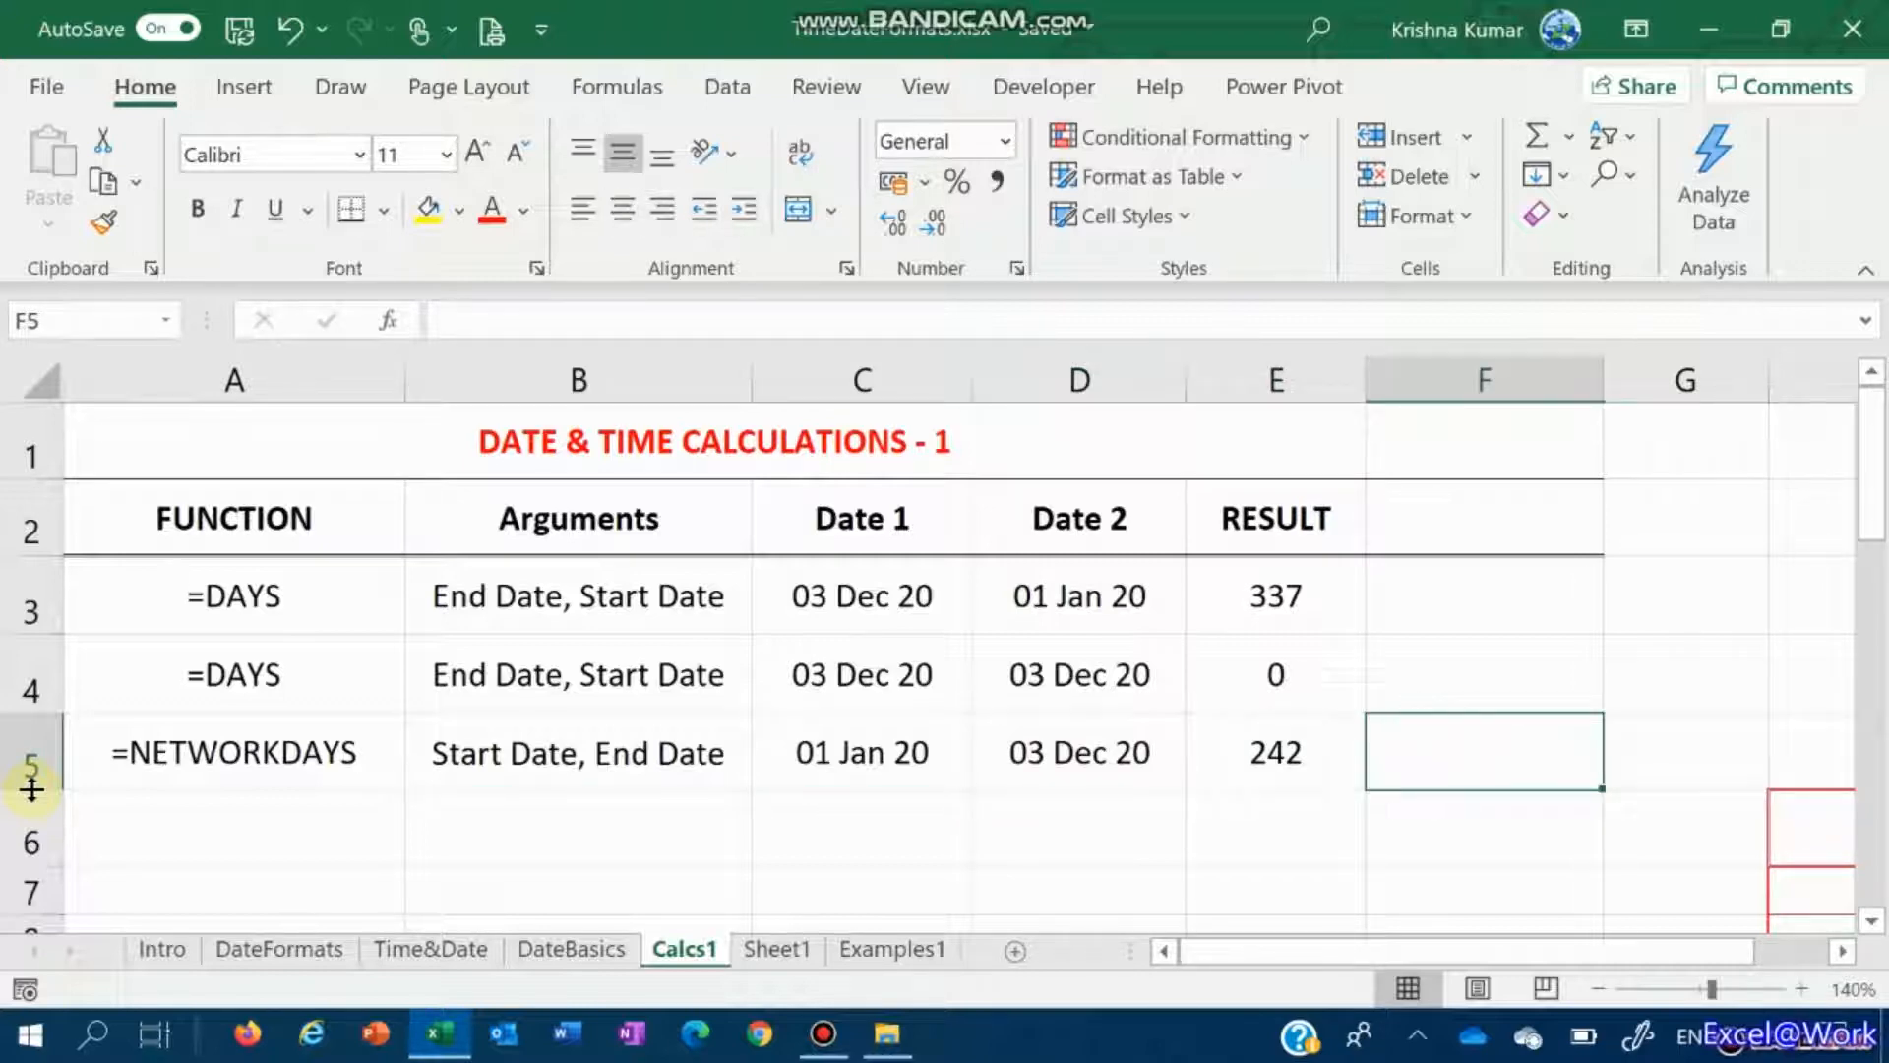
Step: Note "Saturdays, Sundays" in cell F5 beside the NETWORKDAYS result
type("Sat")
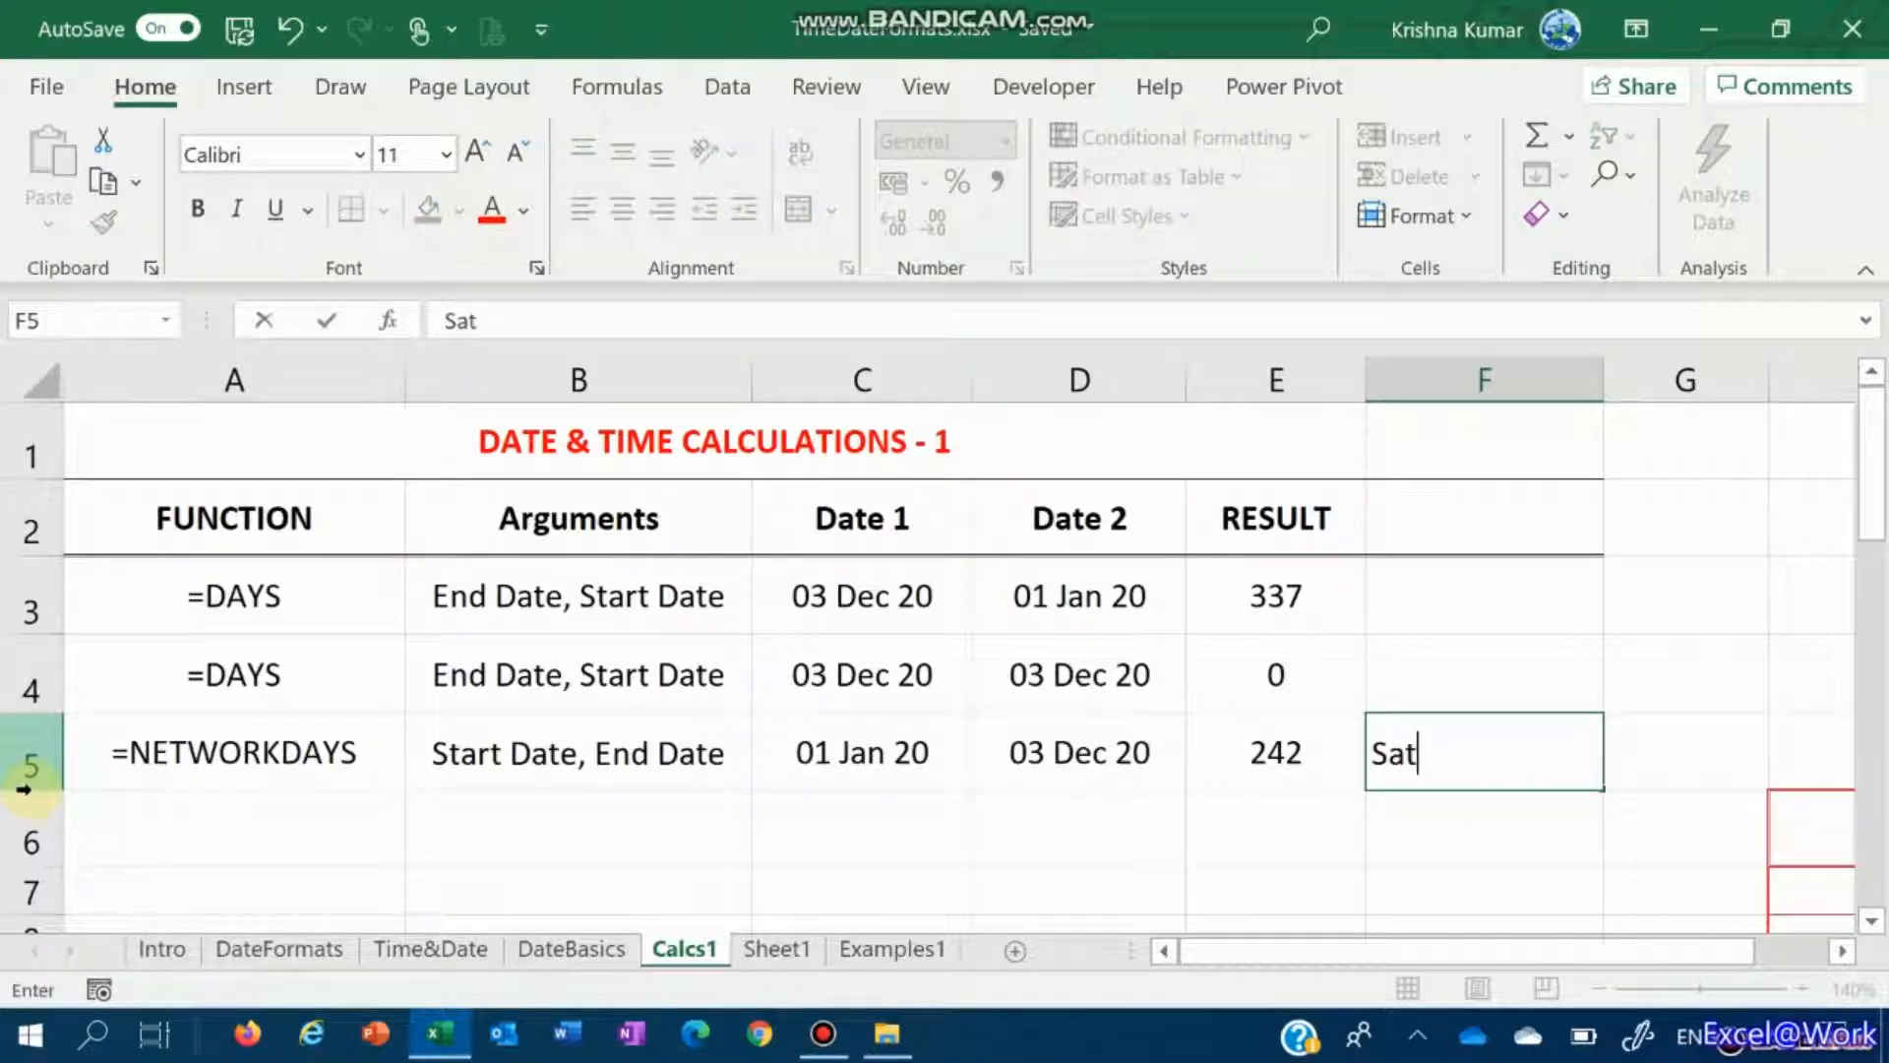
type("urdays, s")
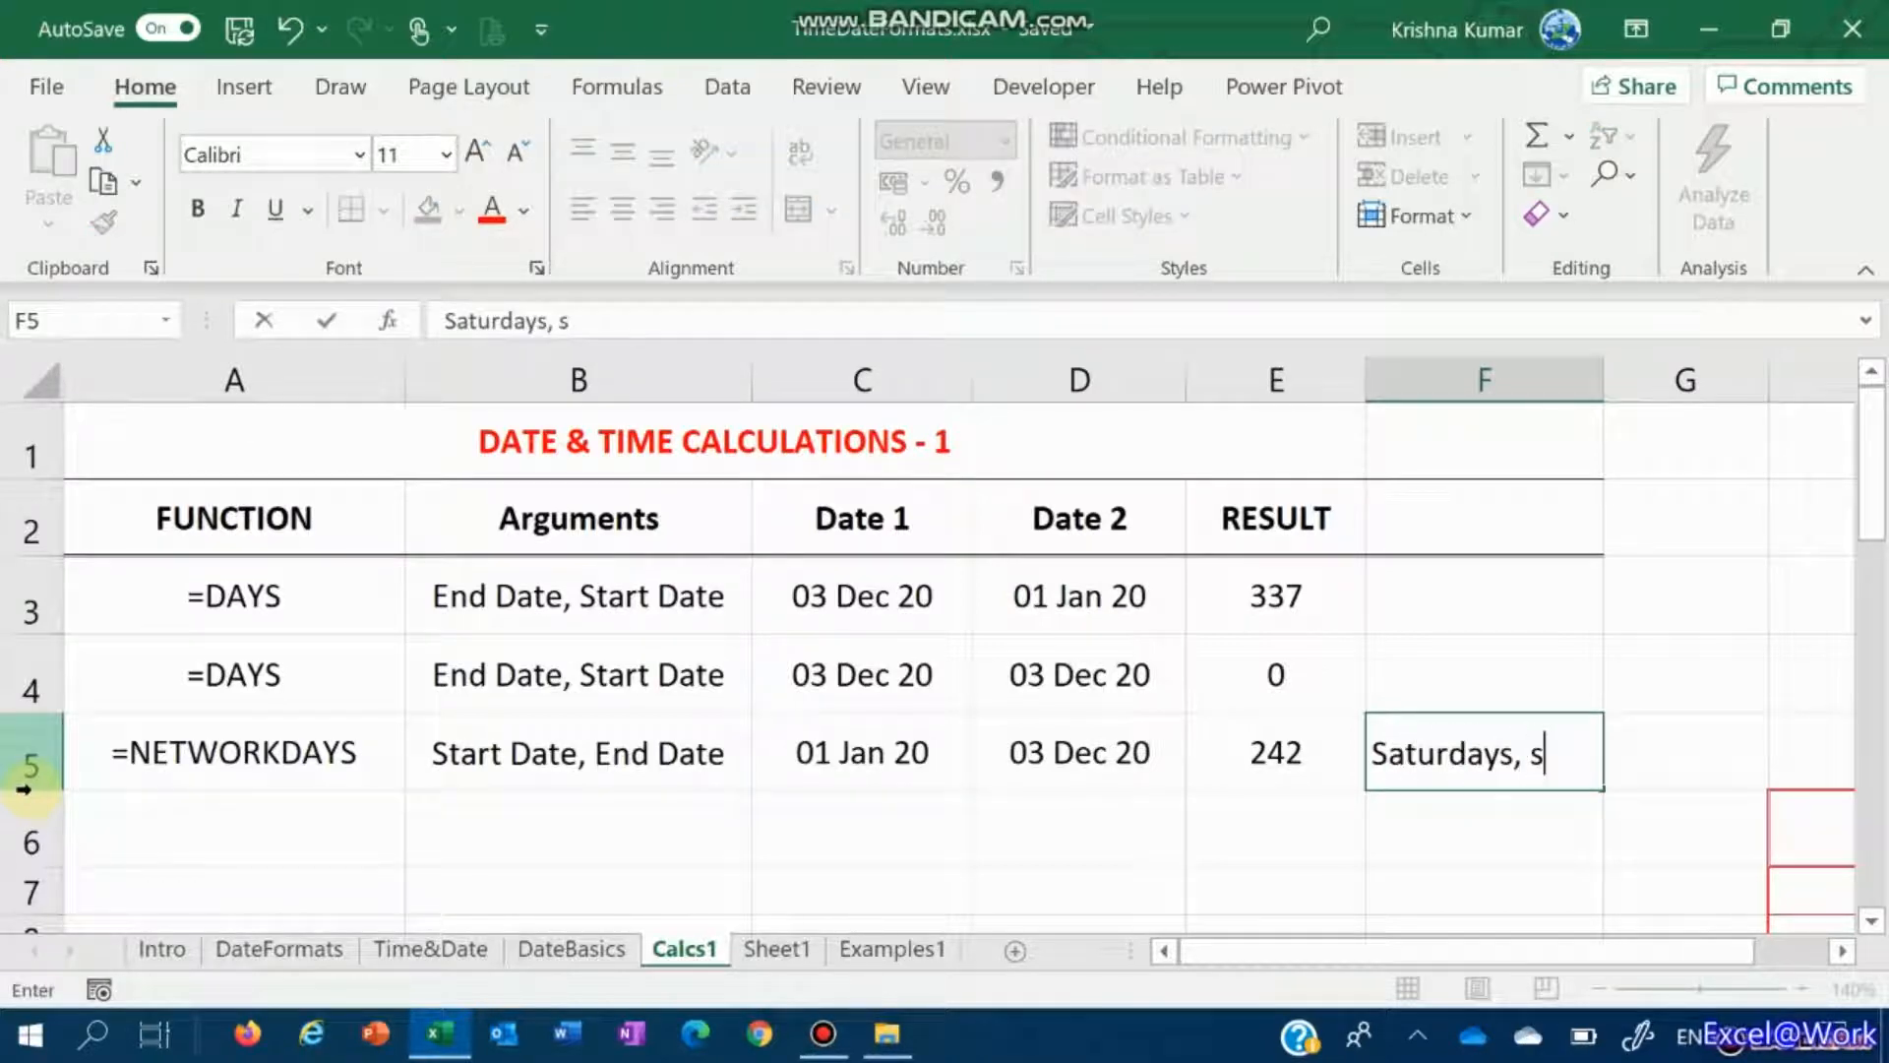
key("BackSpace")
type("Sundays")
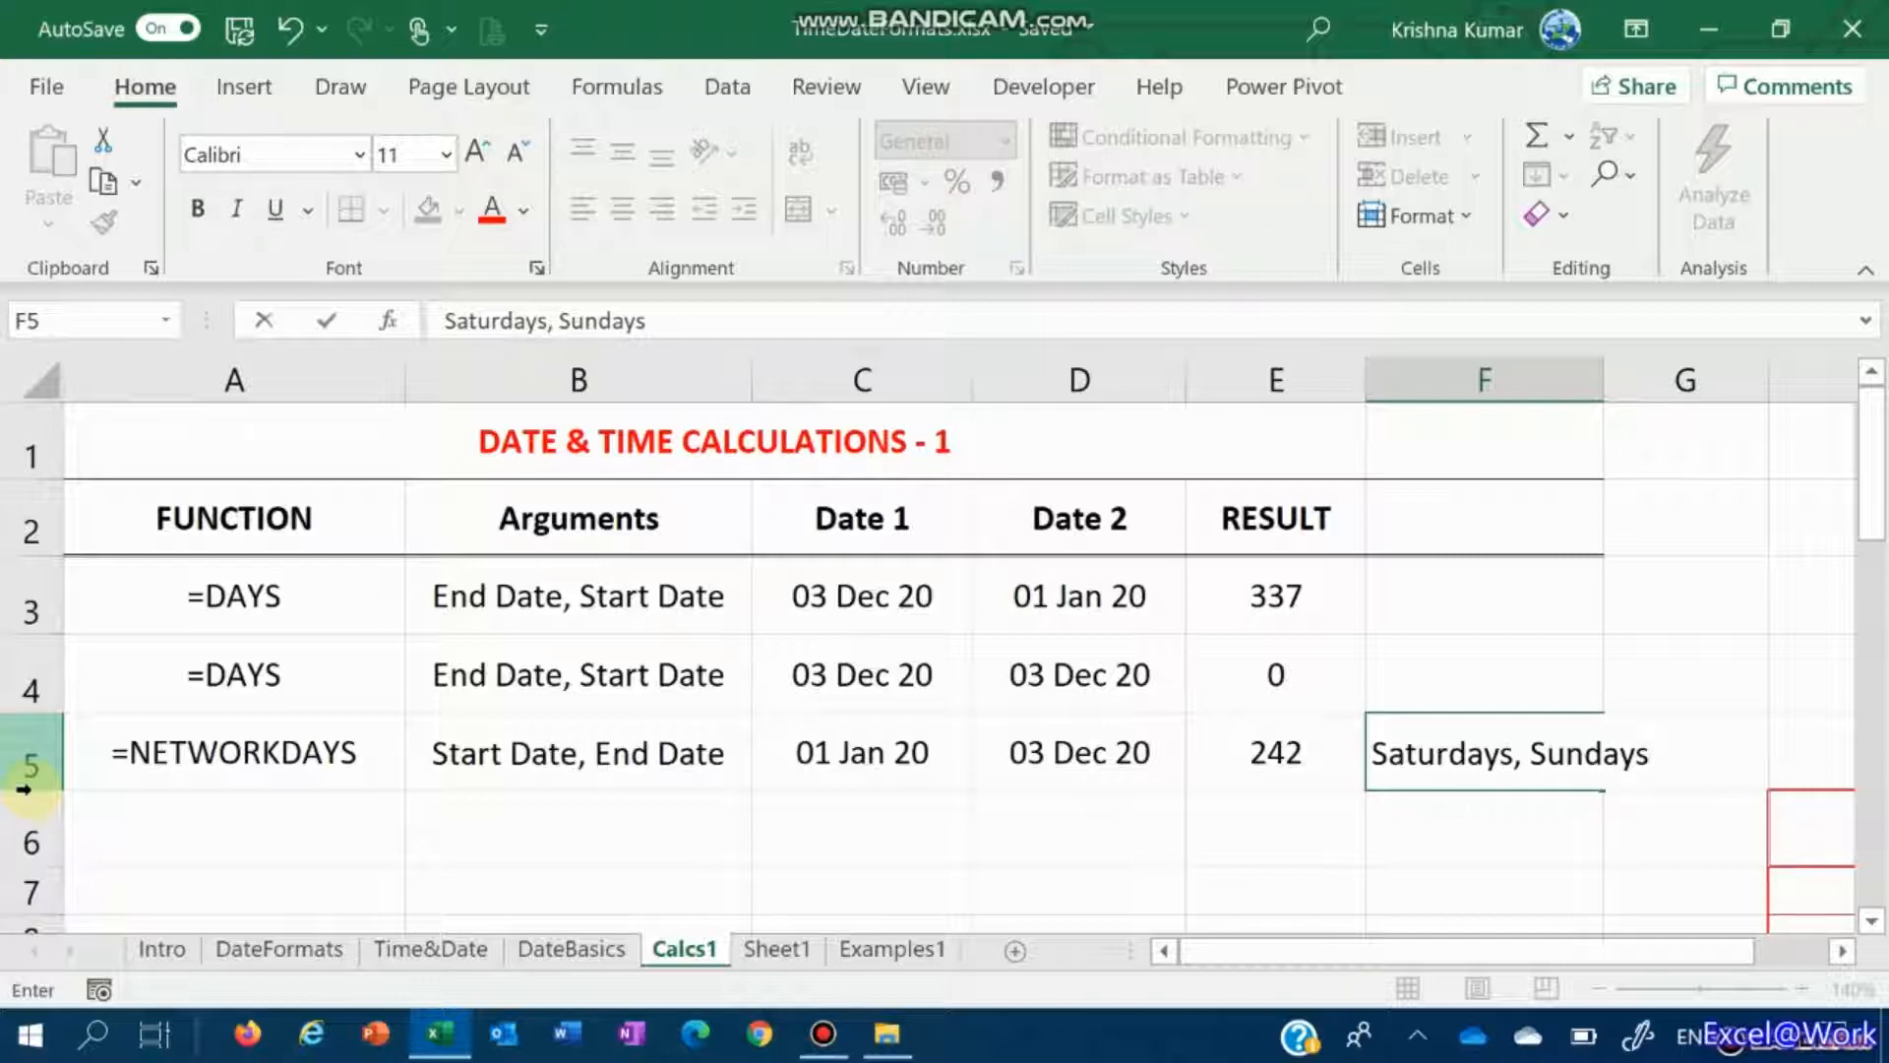
key("Return")
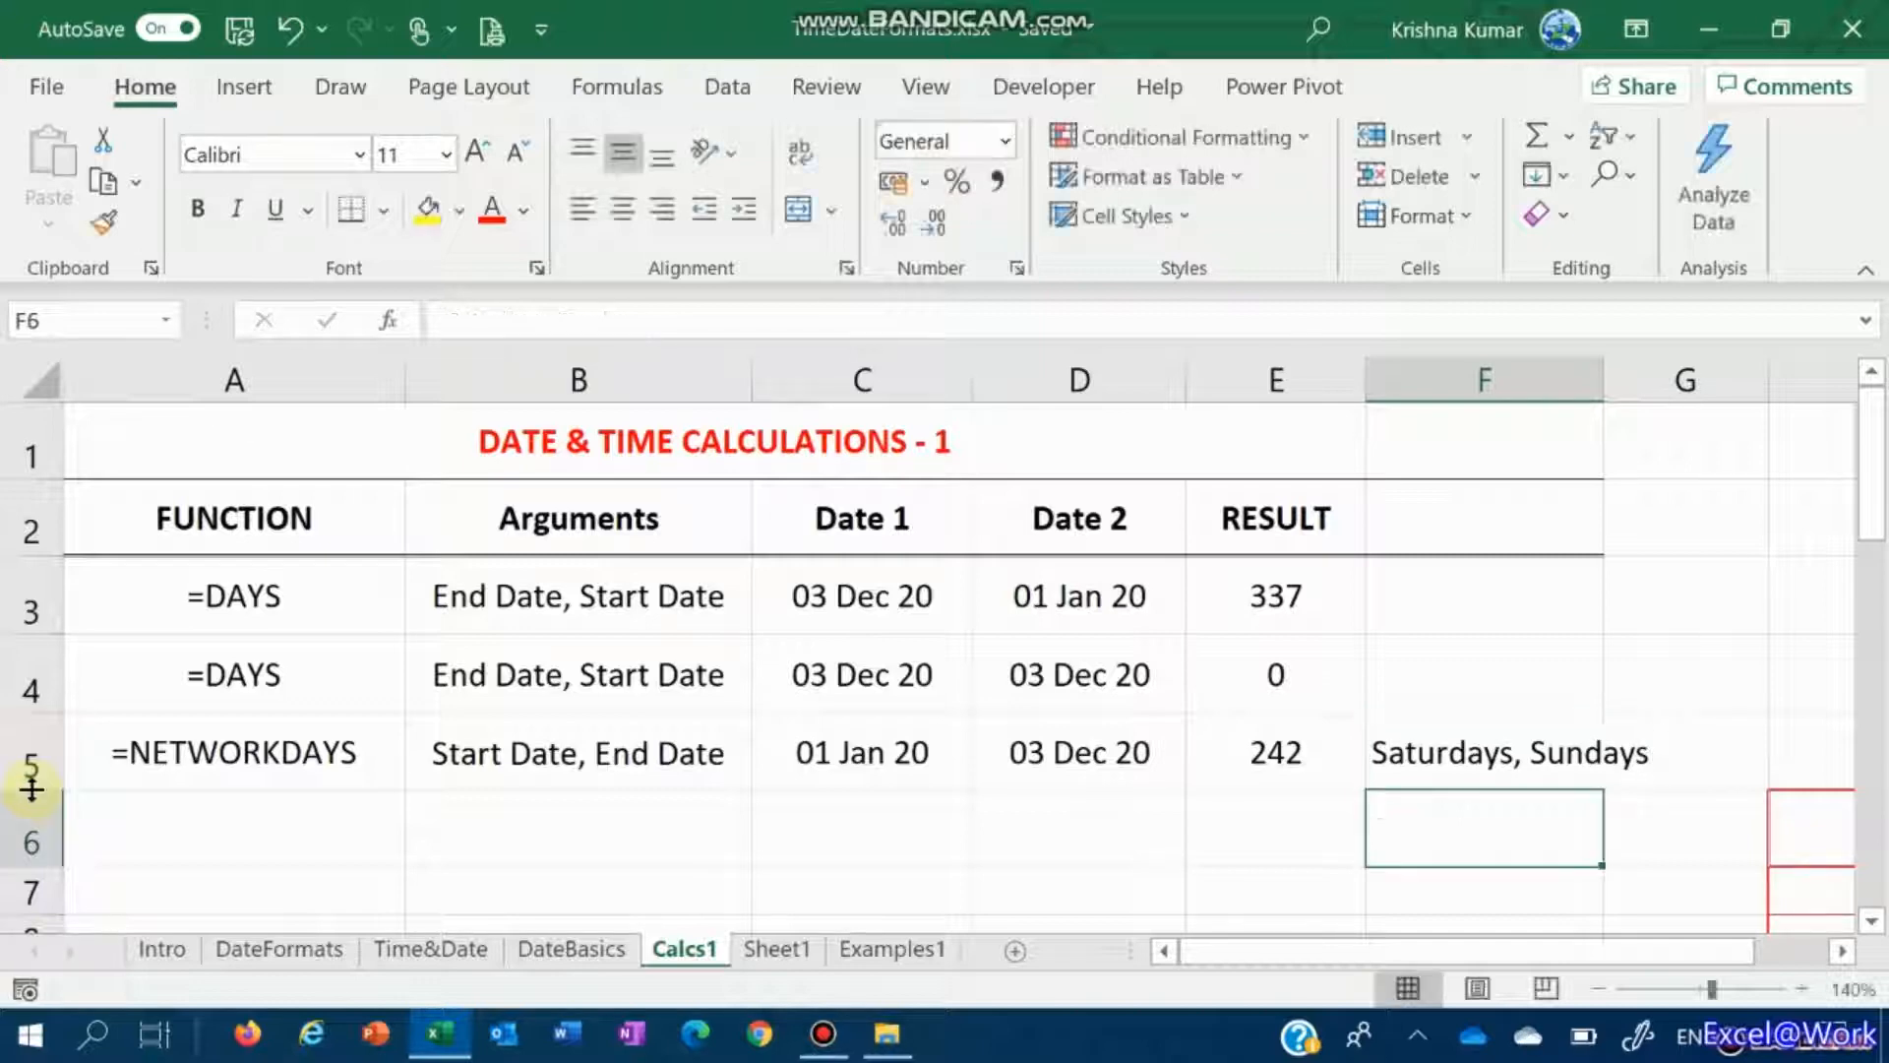
Step: Copy the NETWORKDAYS example in A5:F5 to row 6, replacing the existing content of A6
key("Up")
key("Left")
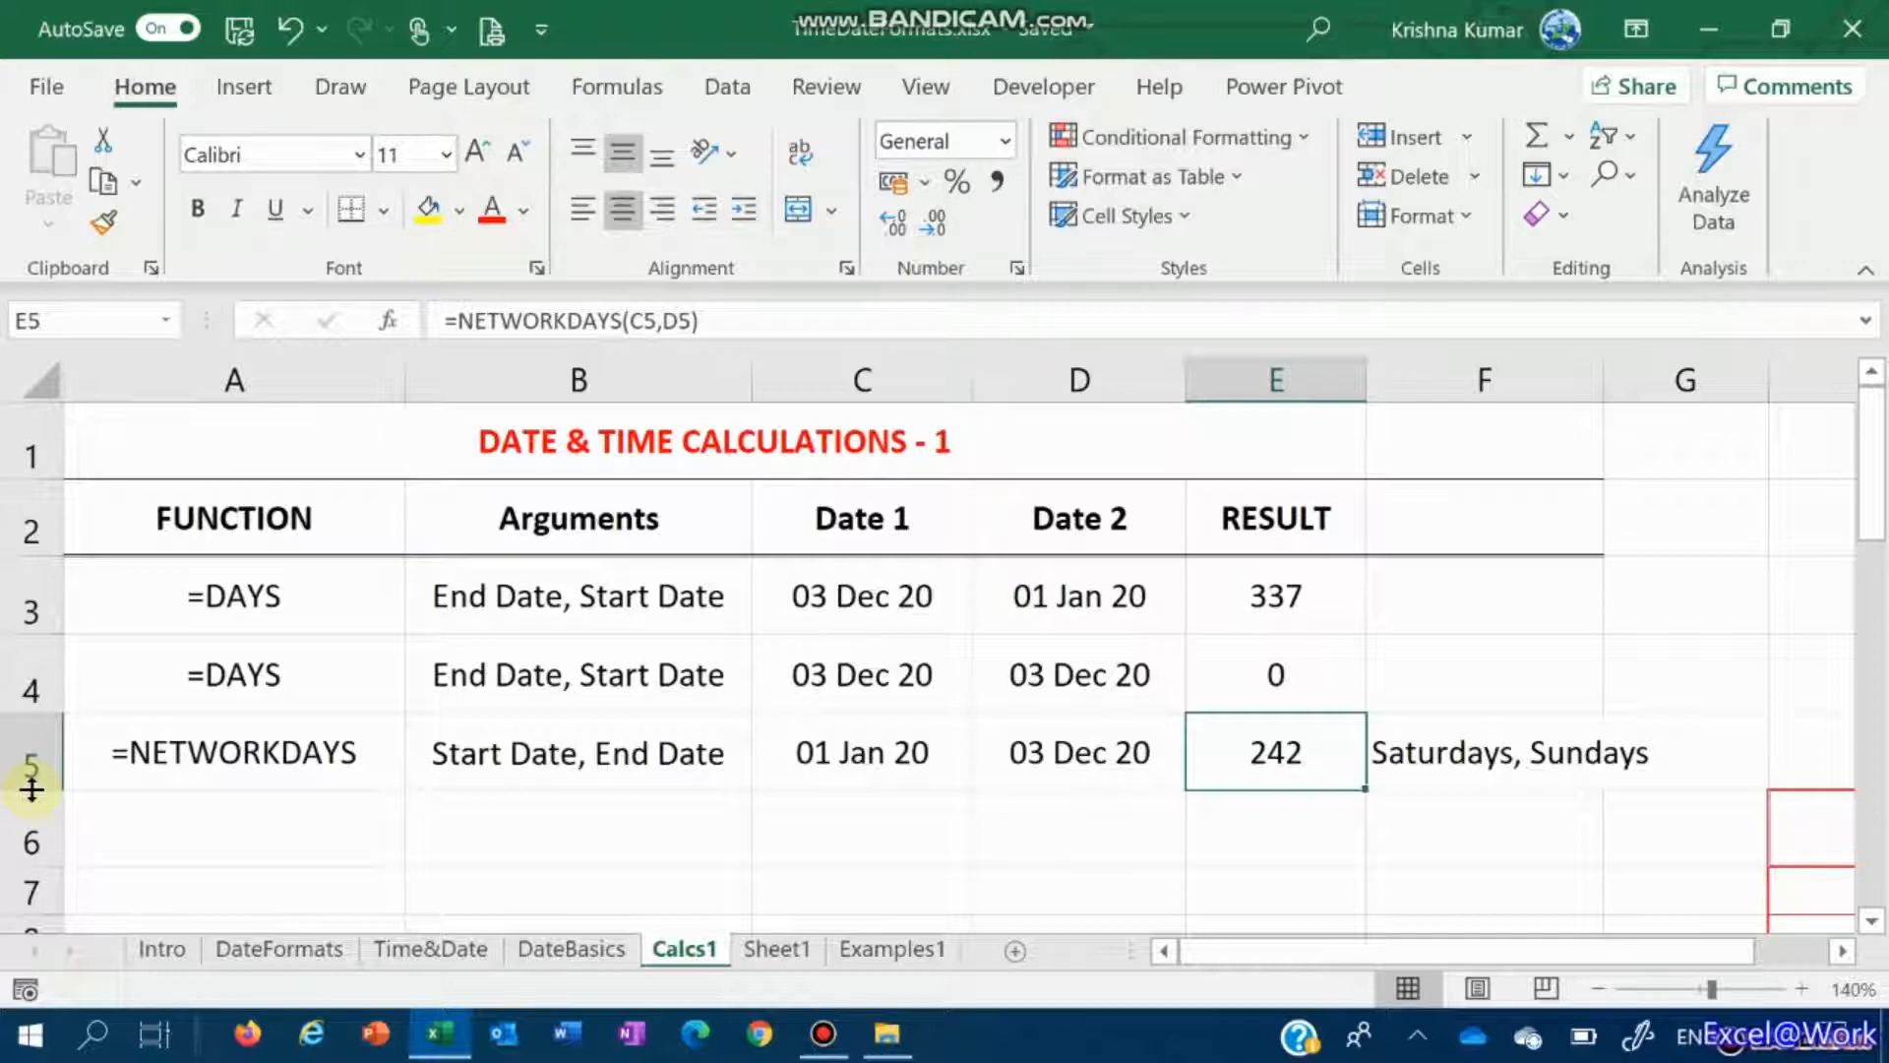
key("Left")
key("Left")
key("Left")
key("Left")
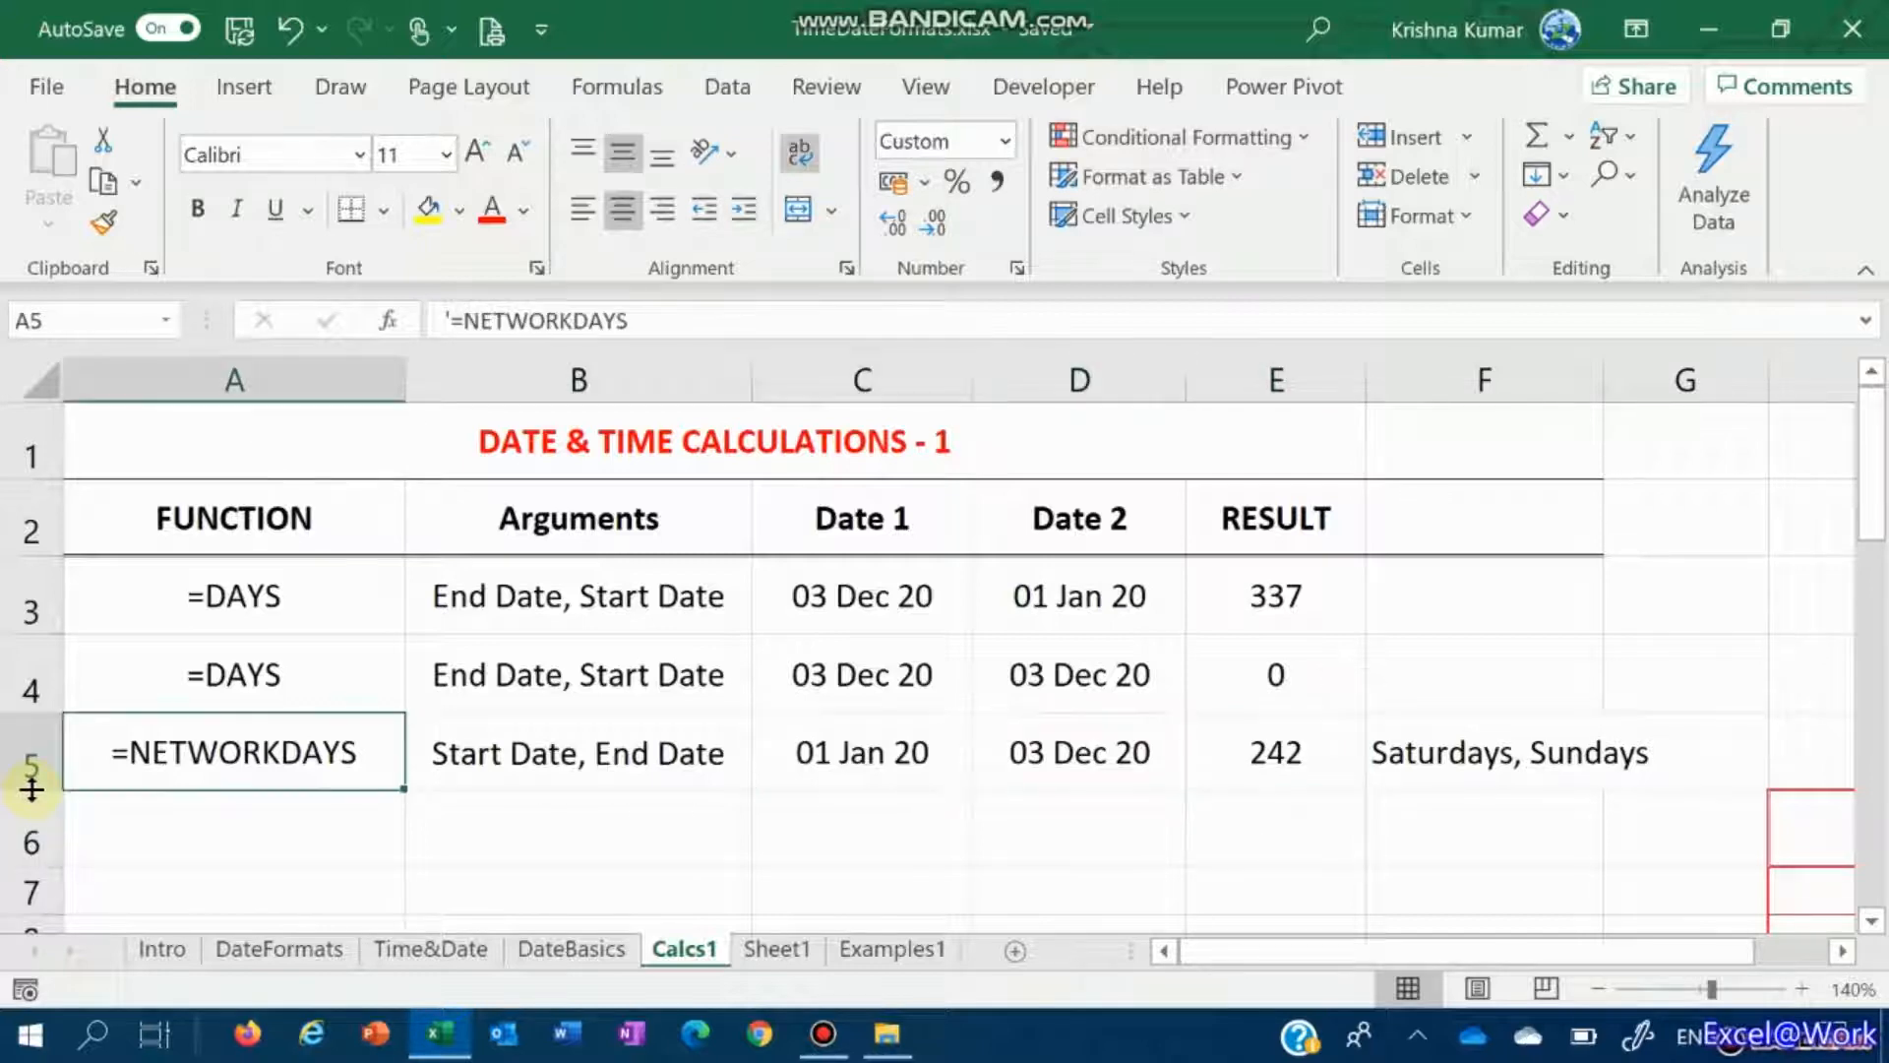
key("Down")
key("shift+Right")
key("shift+Right")
key("shift+Right")
key("shift+Right")
key("shift+Right")
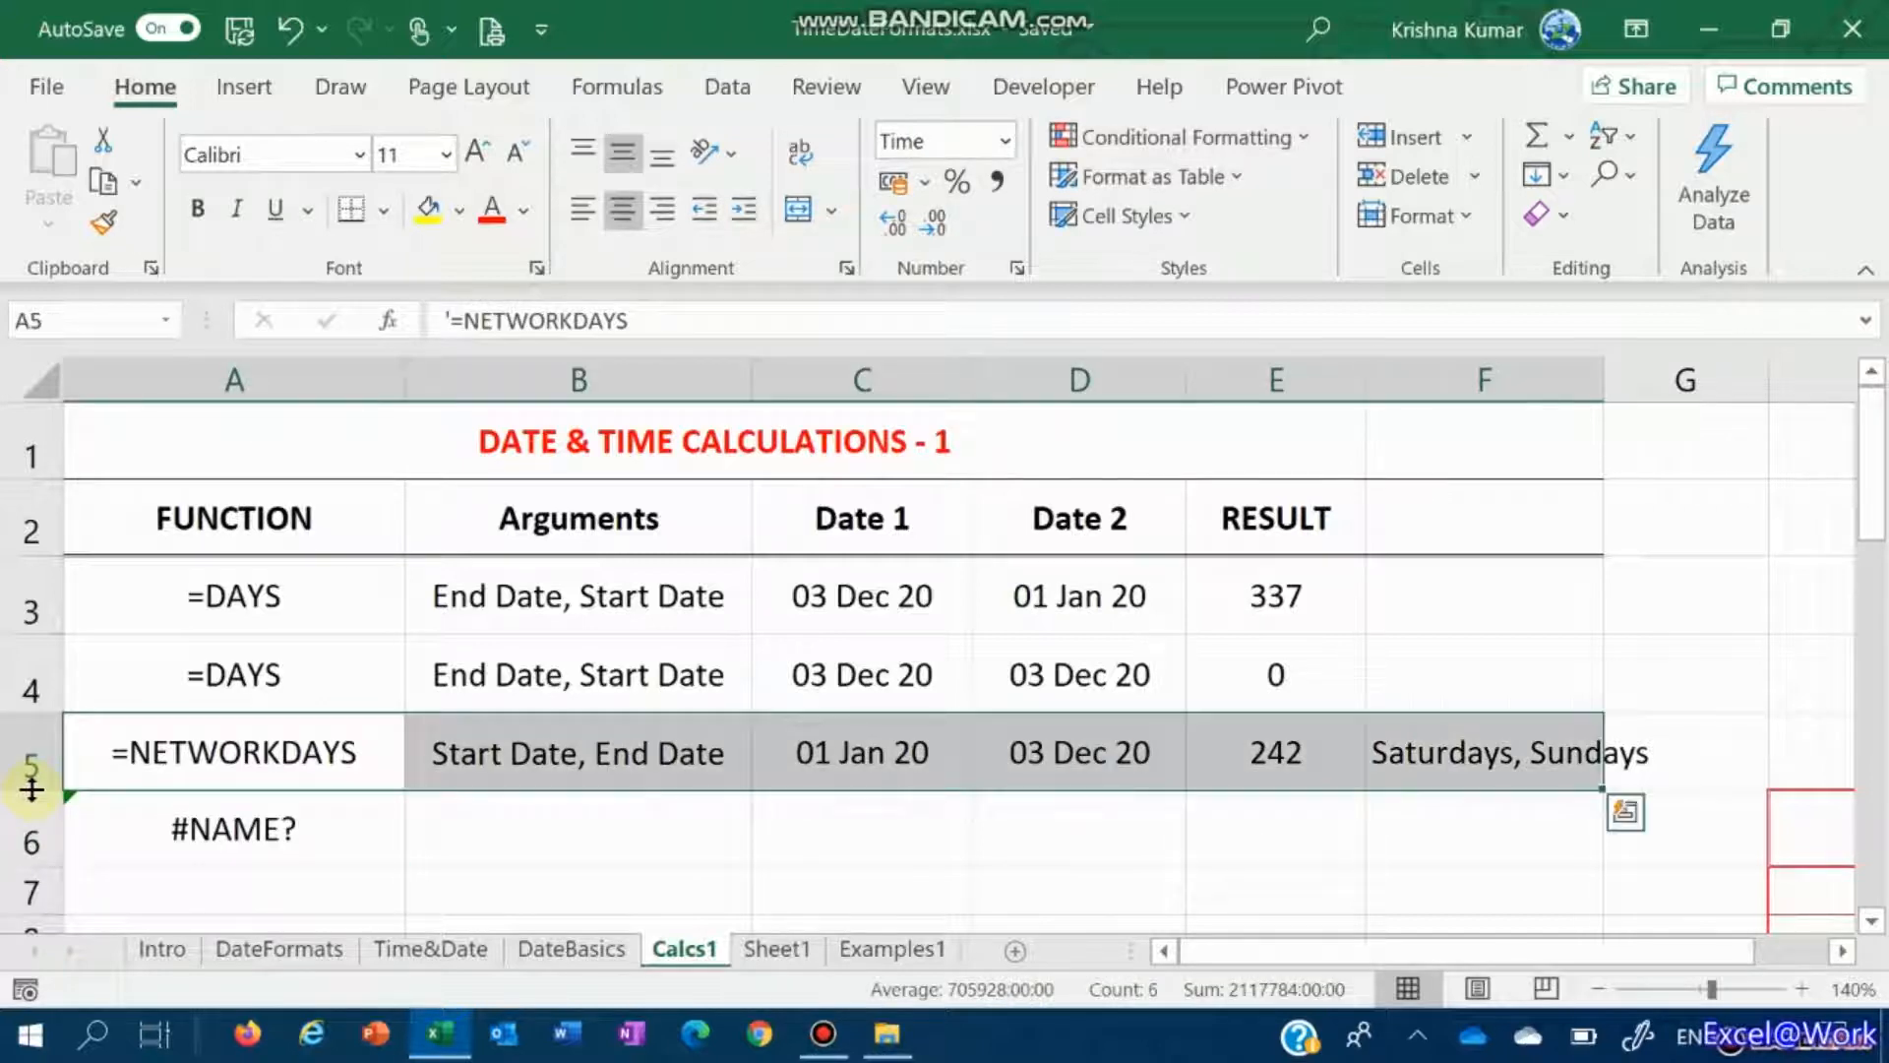
key("ctrl+c")
key("Down")
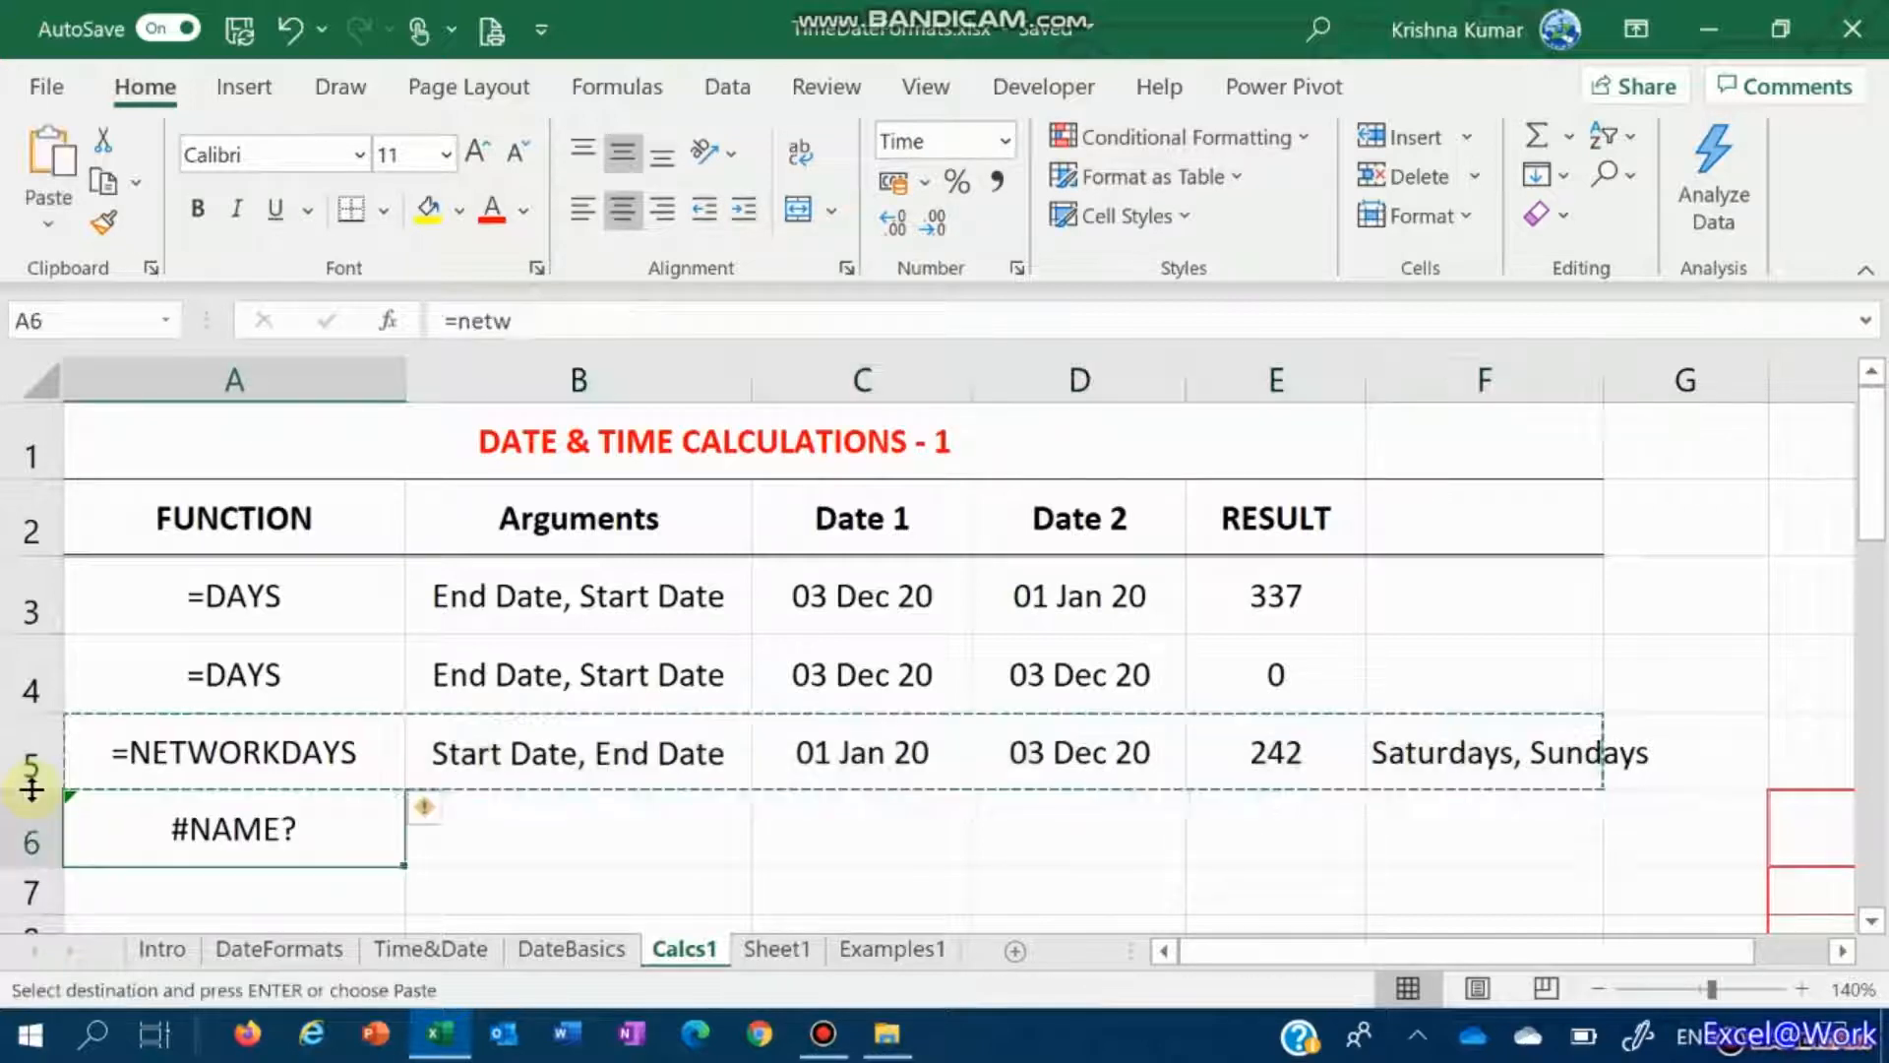
key("Return")
key("Down")
key("Up")
Step: Set Date 1 of the second NETWORKDAYS example in cell C6 to 3/12
key("Right")
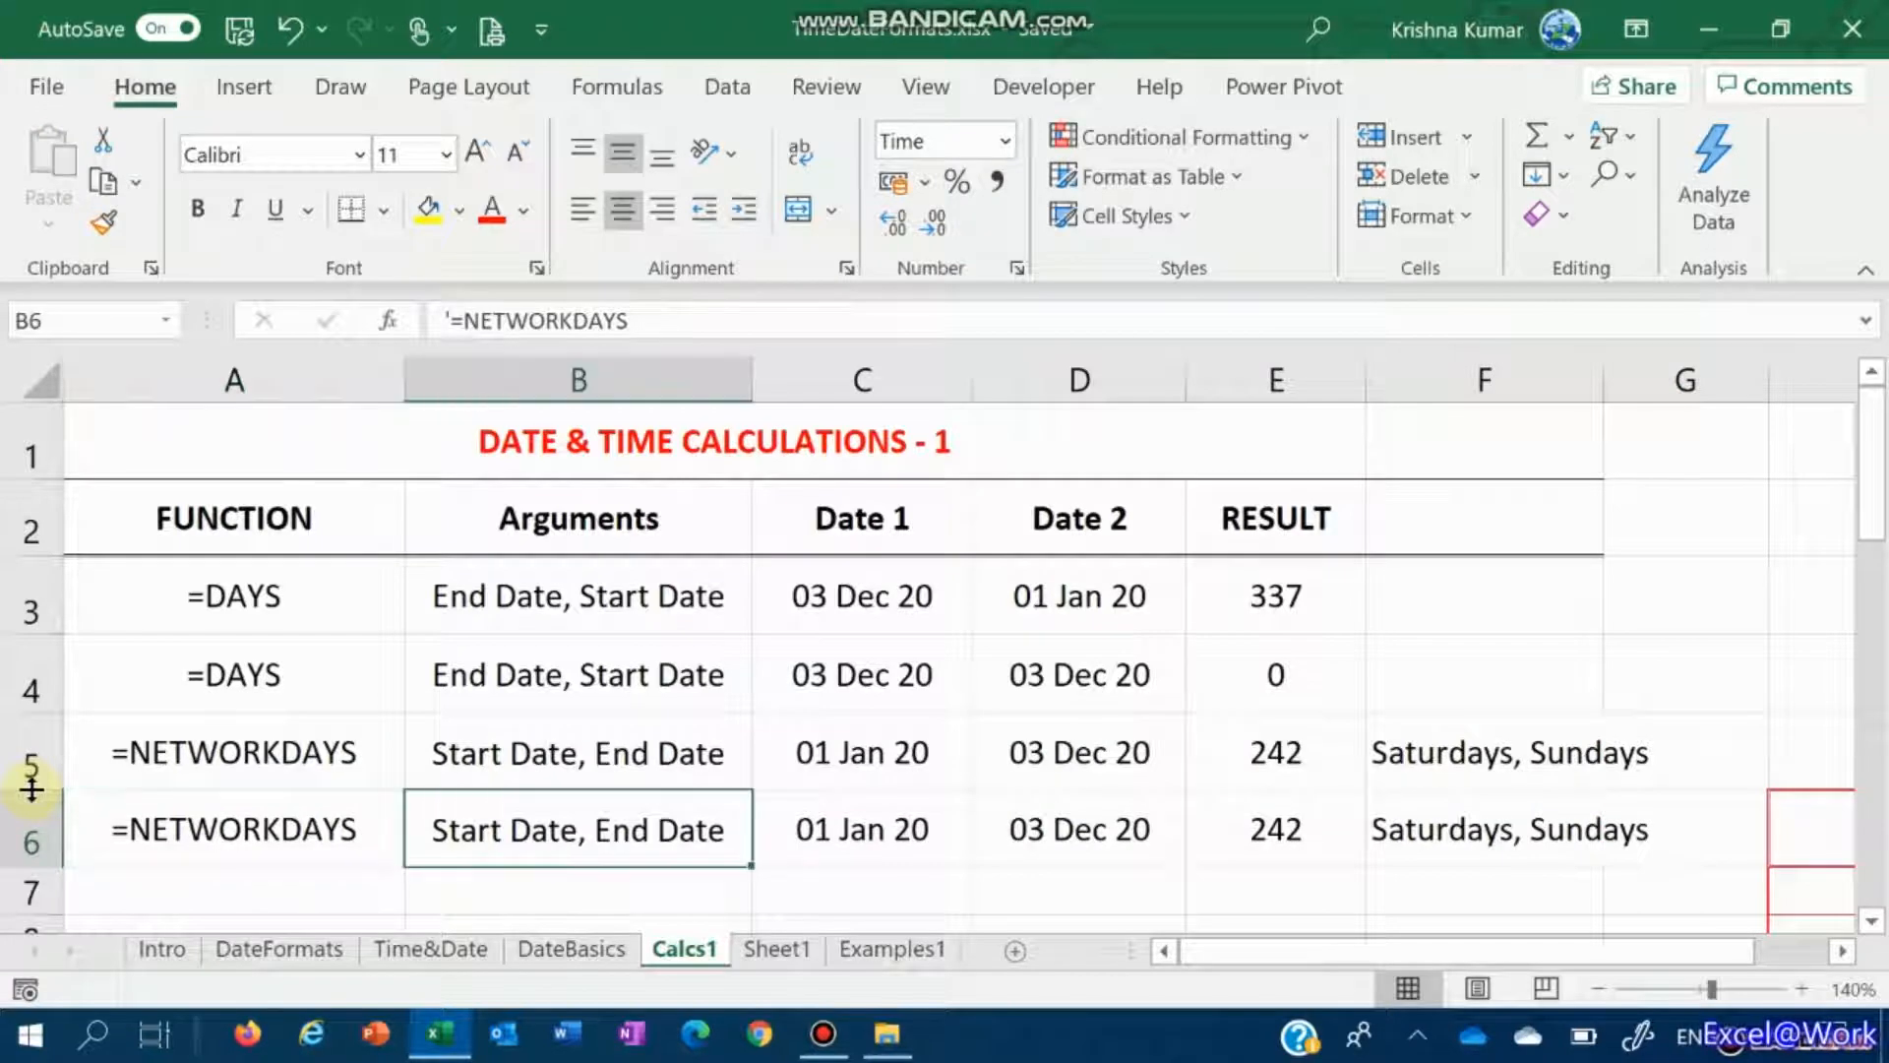
key("Right")
key("Up")
key("Up")
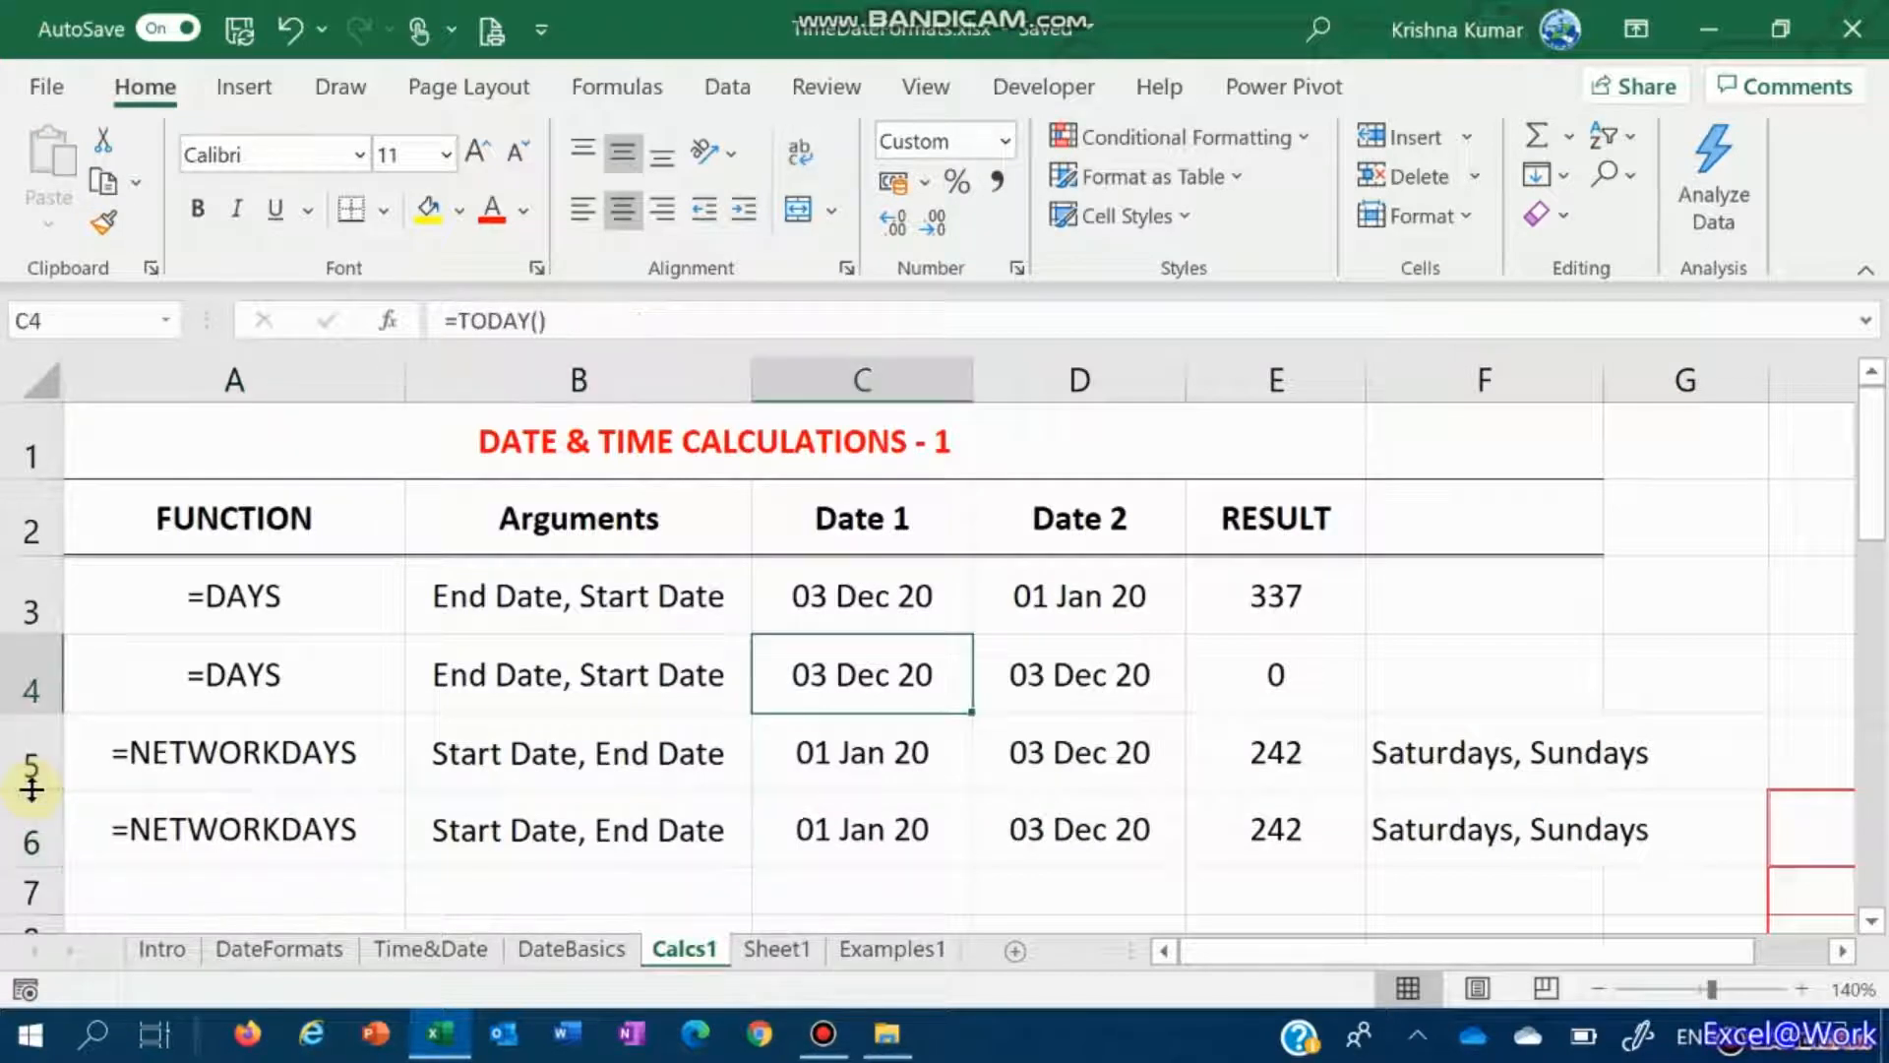
key("Down")
key("Down")
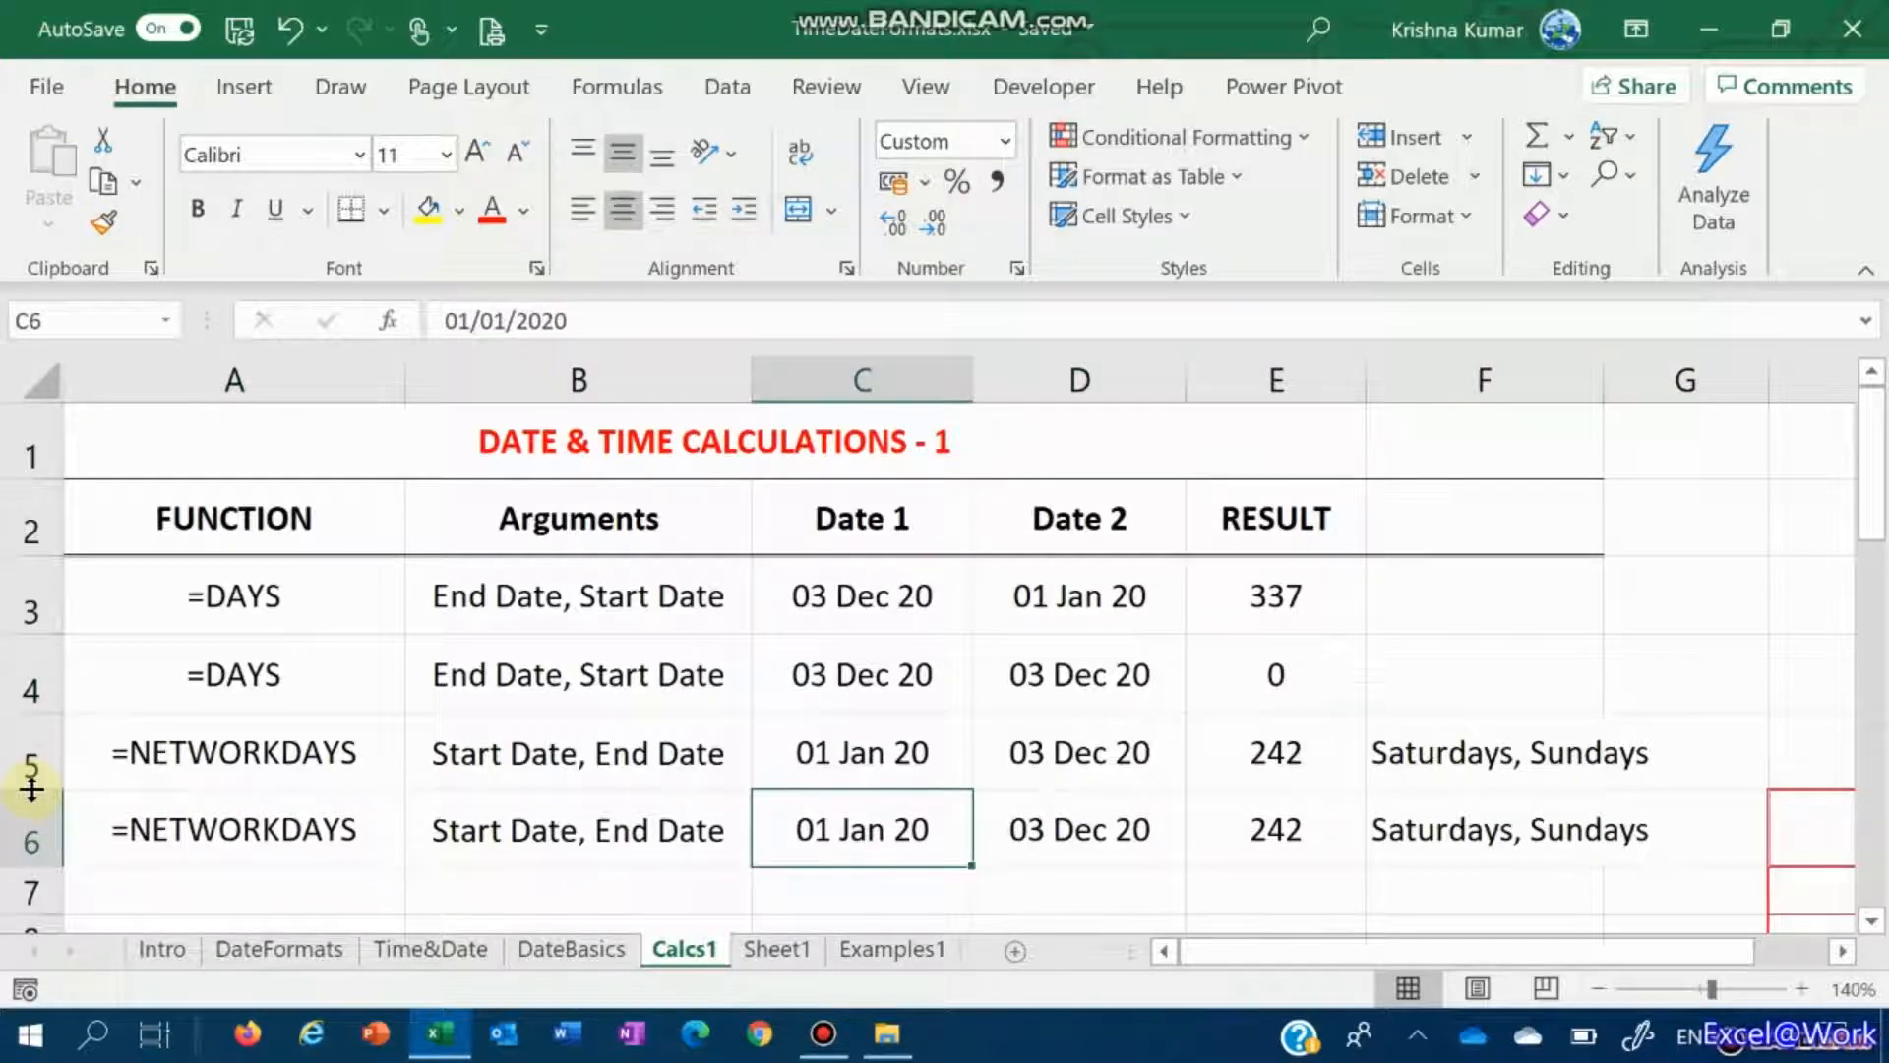
type("3/12")
key("Return")
Step: Examine the dates in C6 and D6 and the NETWORKDAYS formula in E6 for the same-day case
key("Up")
key("Right")
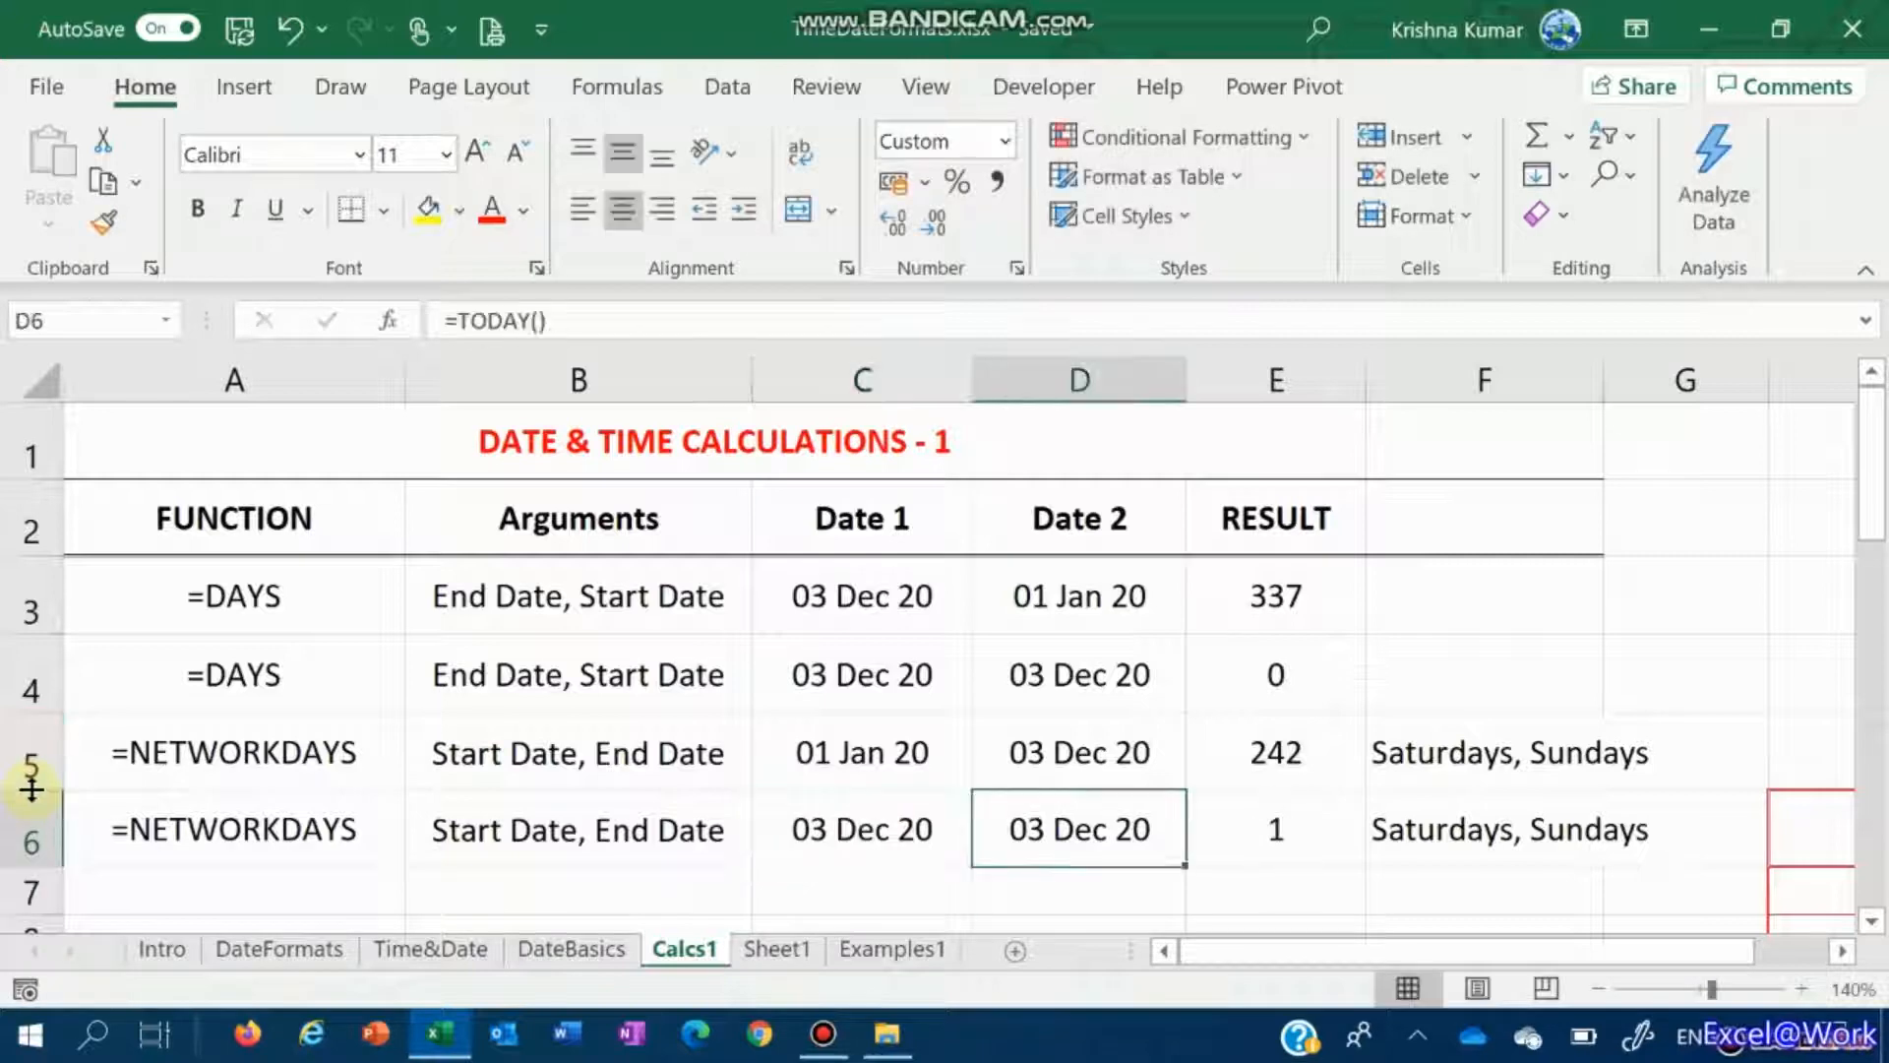
key("Right")
key("Right")
key("Left")
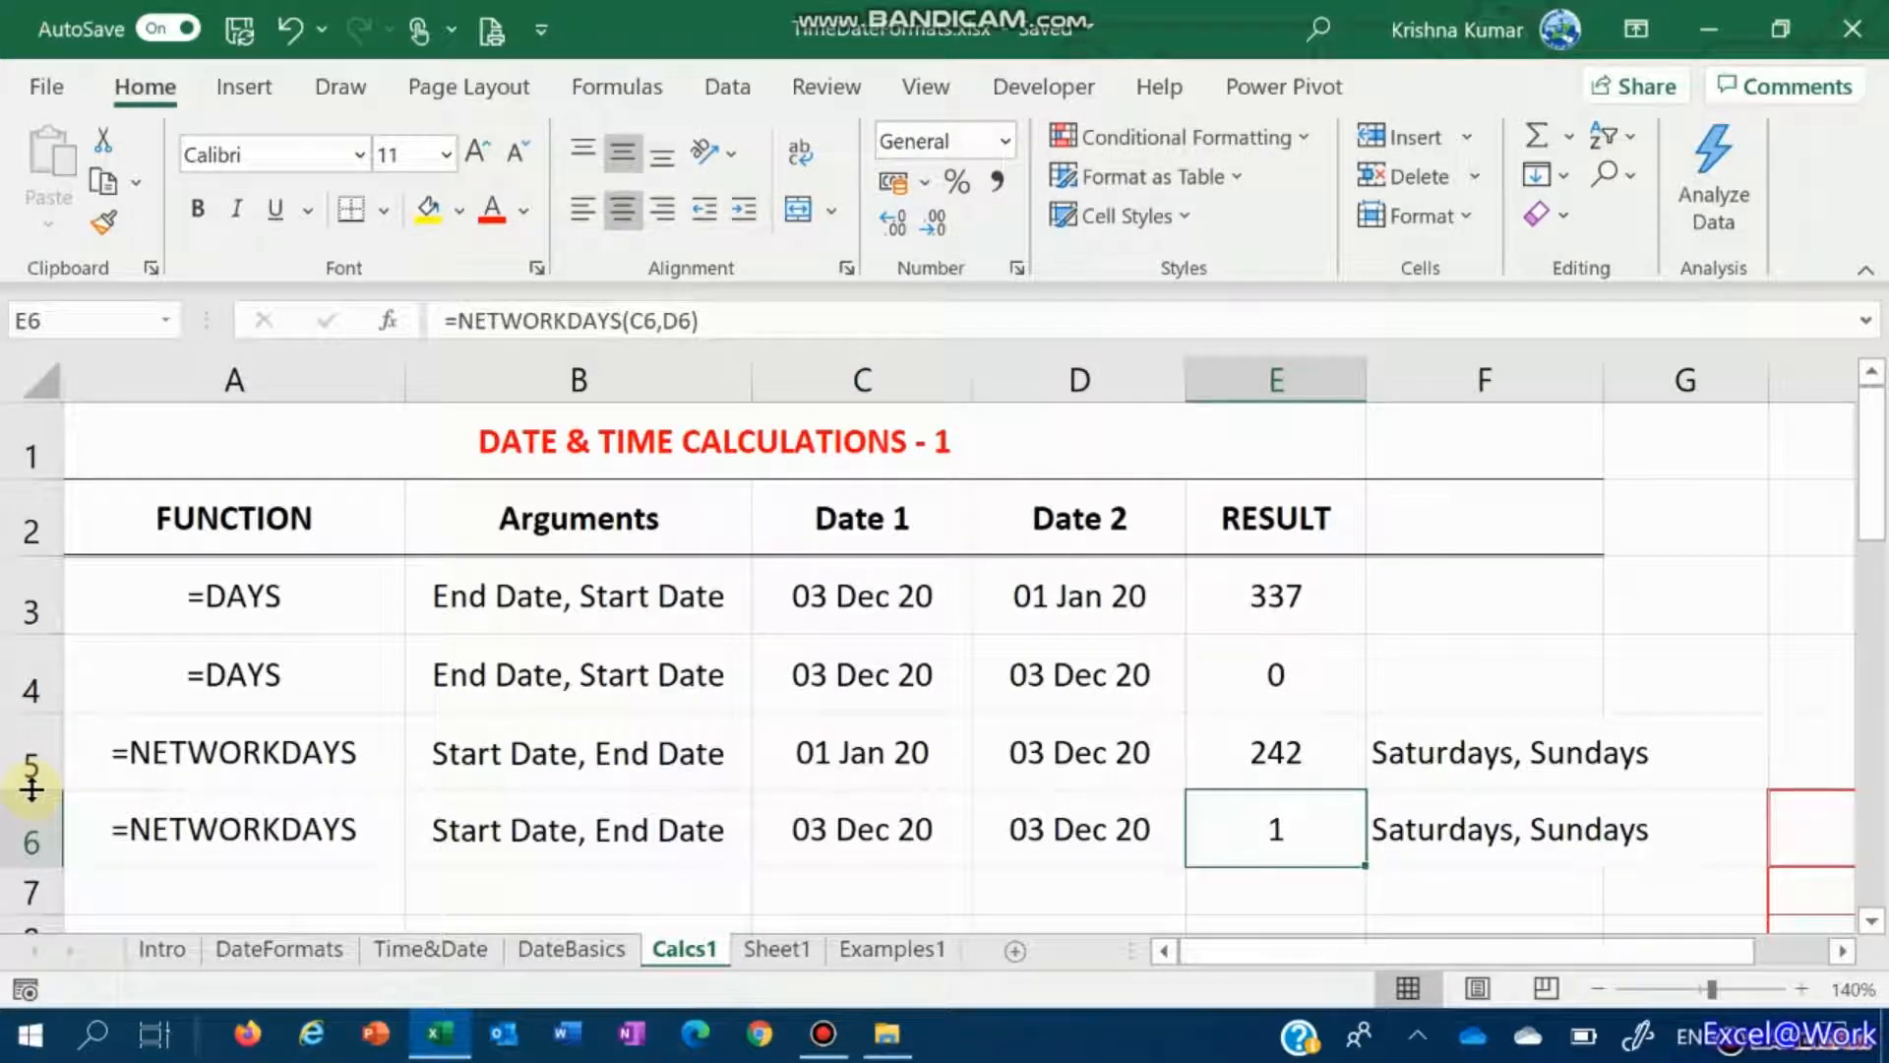
key("Left")
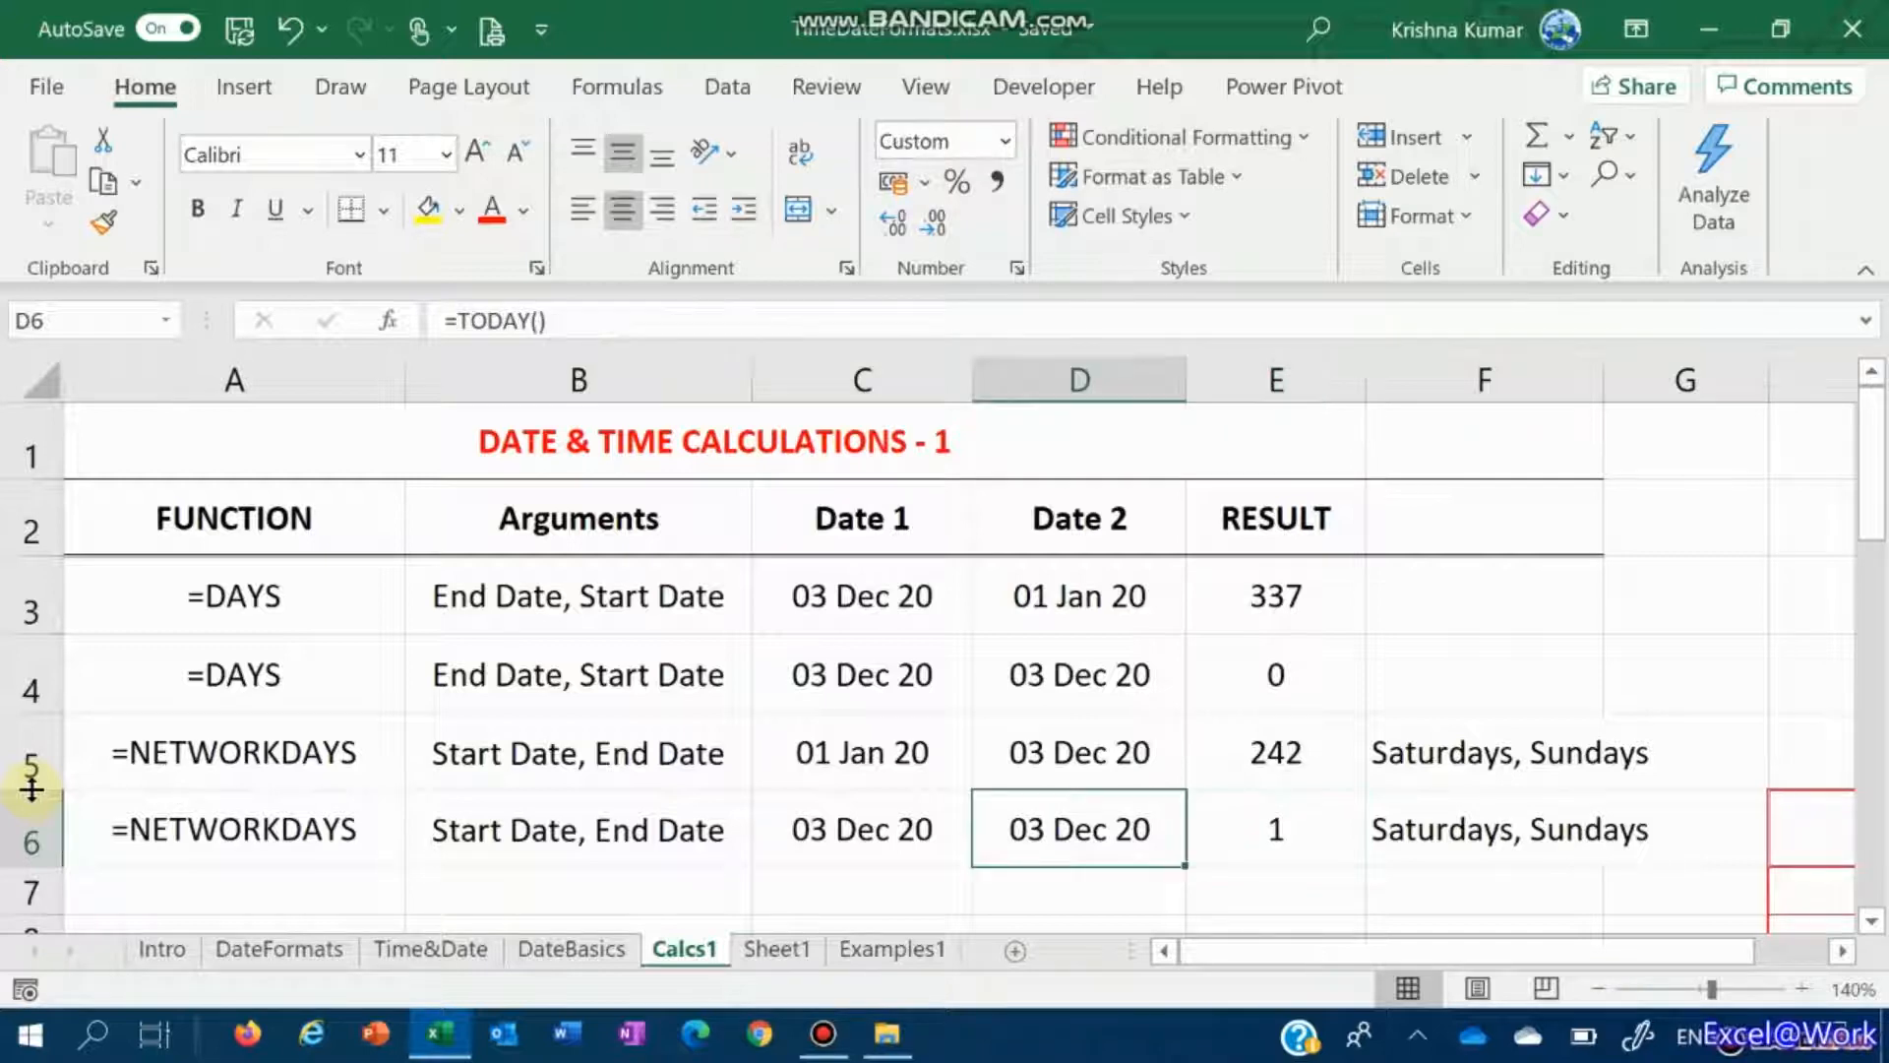
key("Left")
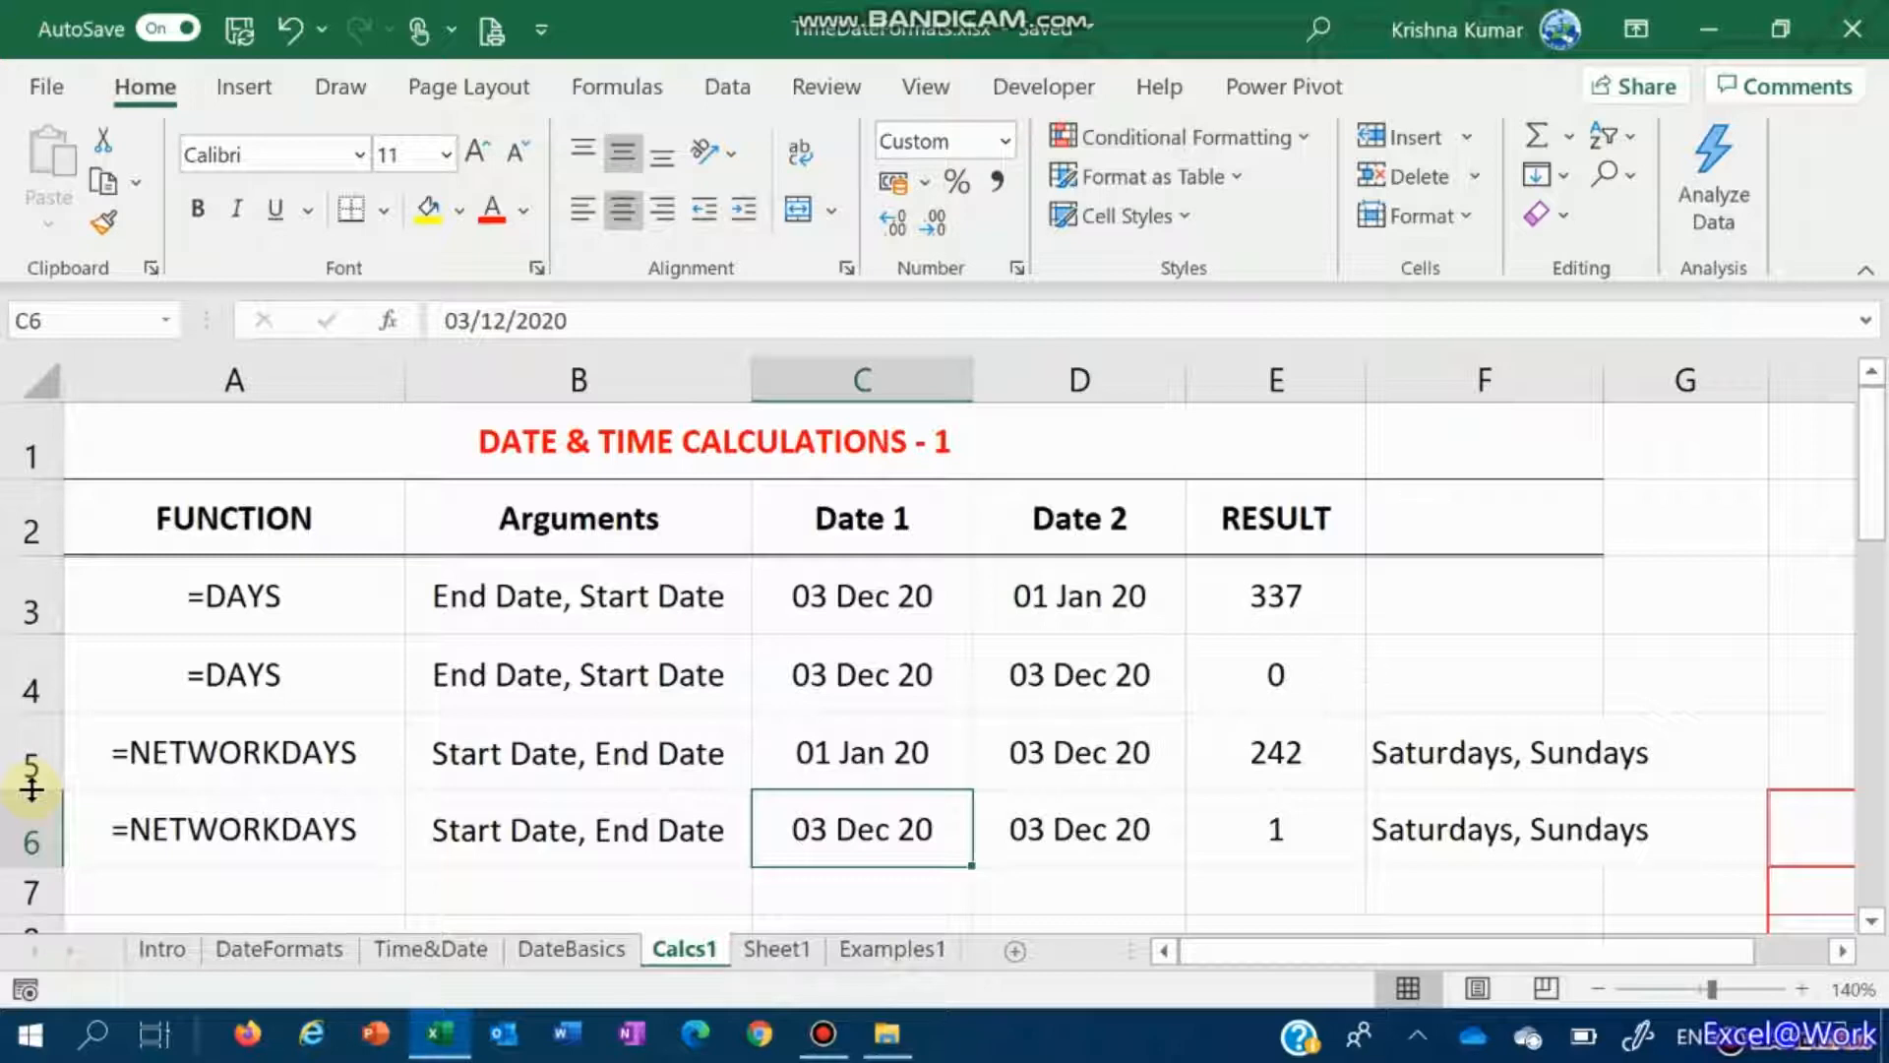
key("Right")
key("Left")
key("Right")
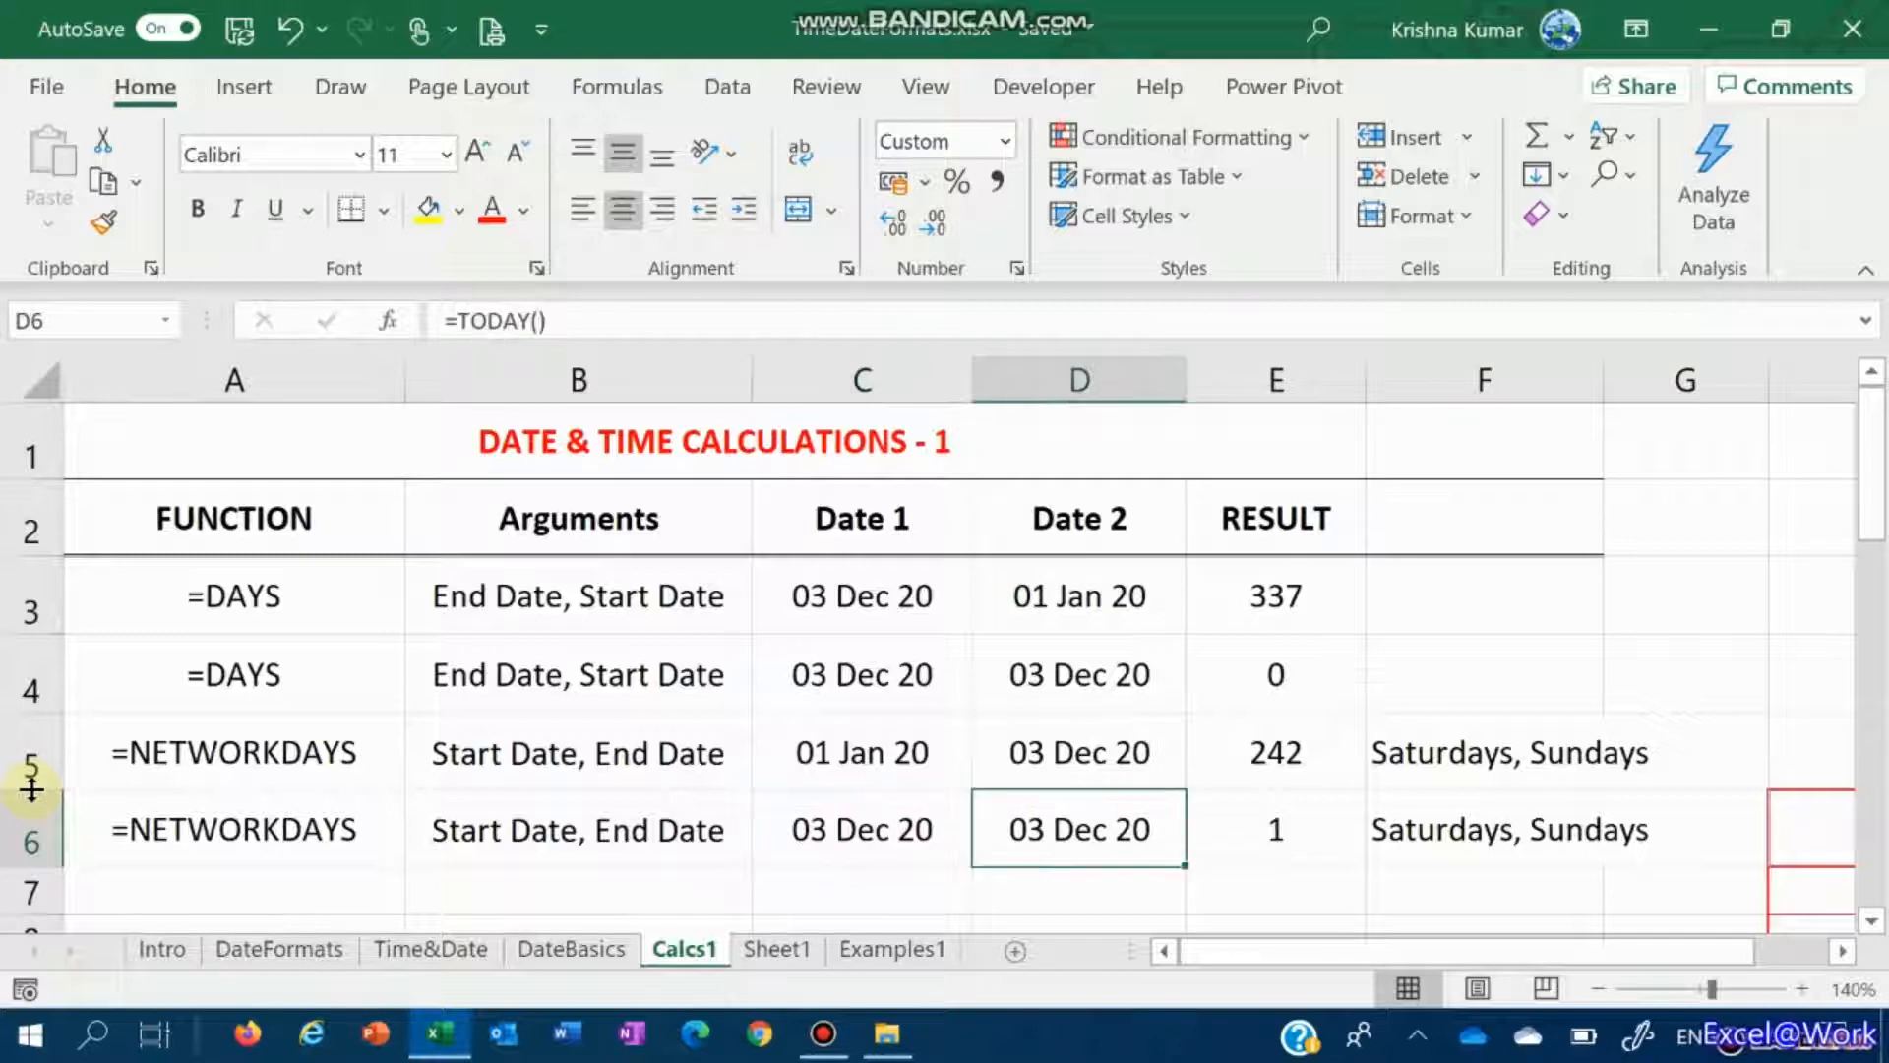
key("Right")
key("Left")
key("Left")
Step: Compare the dates and results of the DAYS examples in rows 3 and 4 with the NETWORKDAYS example in row 6
key("Up")
key("Up")
key("Up")
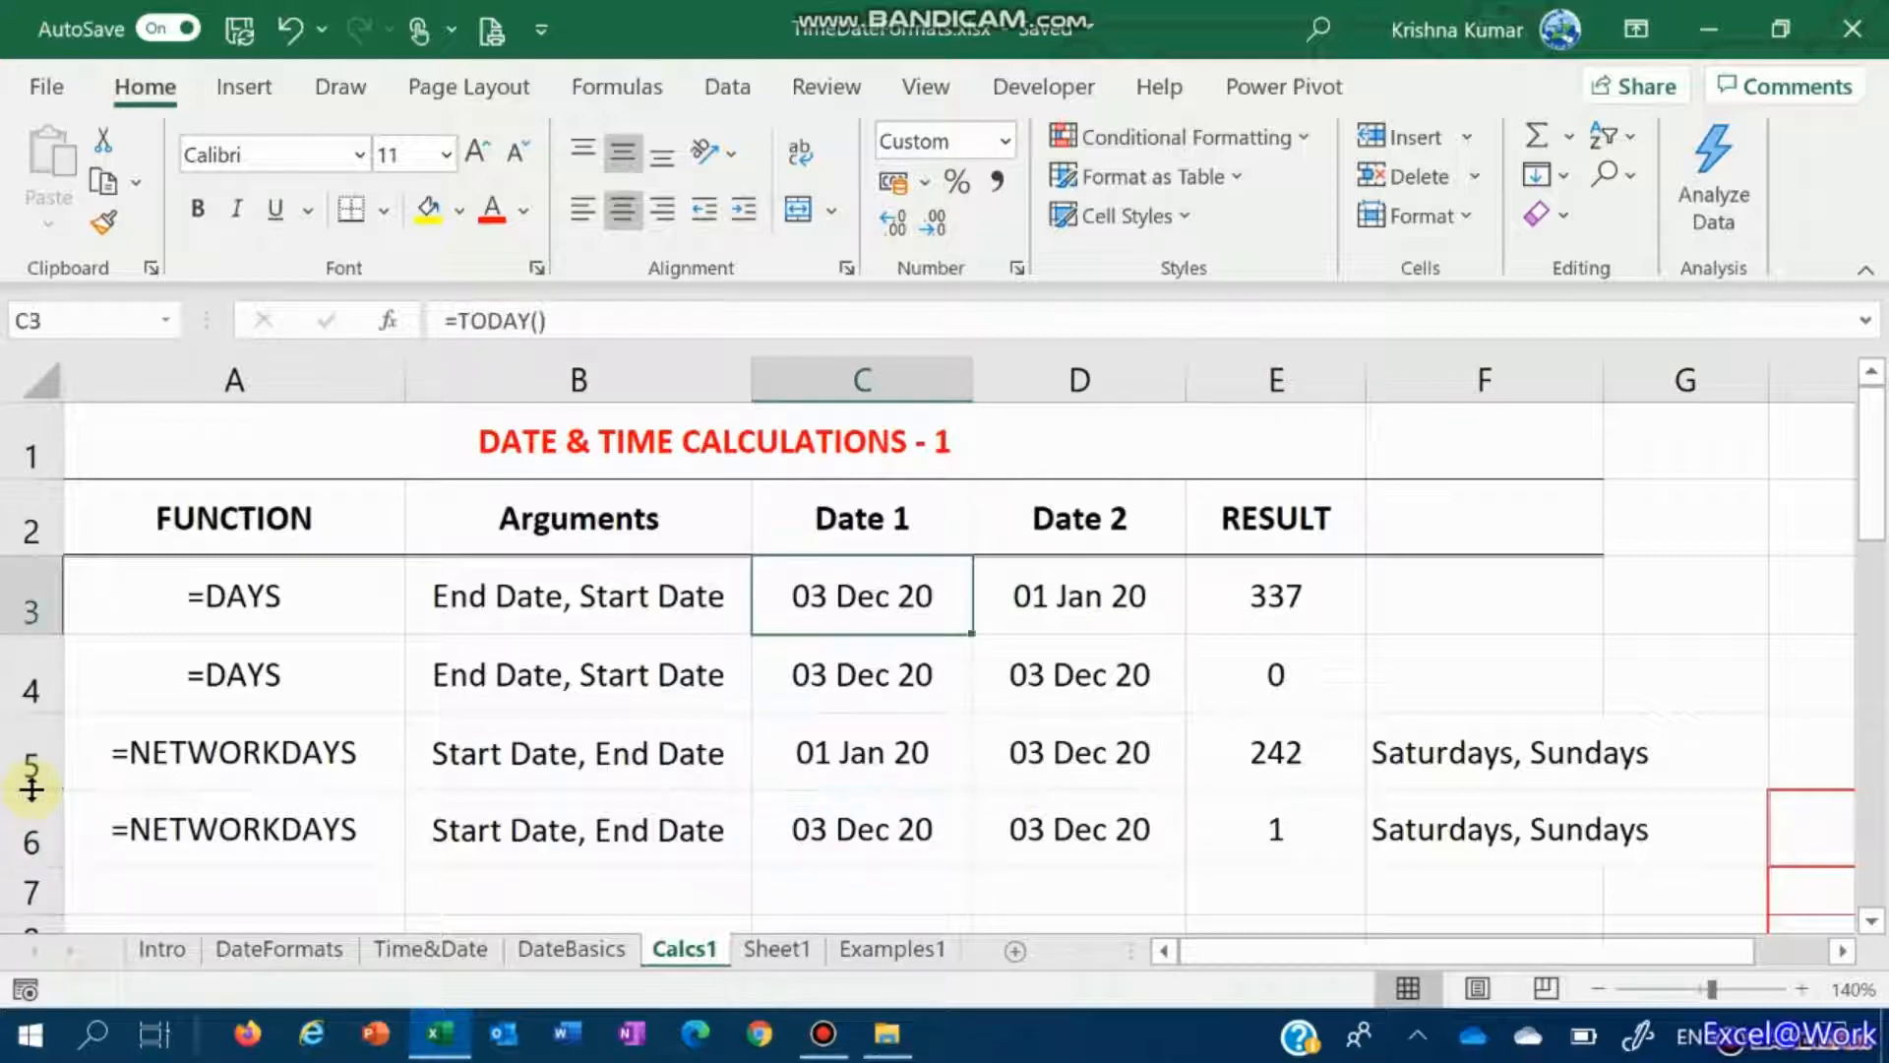
key("Right")
key("Right")
key("Left")
key("Left")
key("Down")
key("Right")
key("Right")
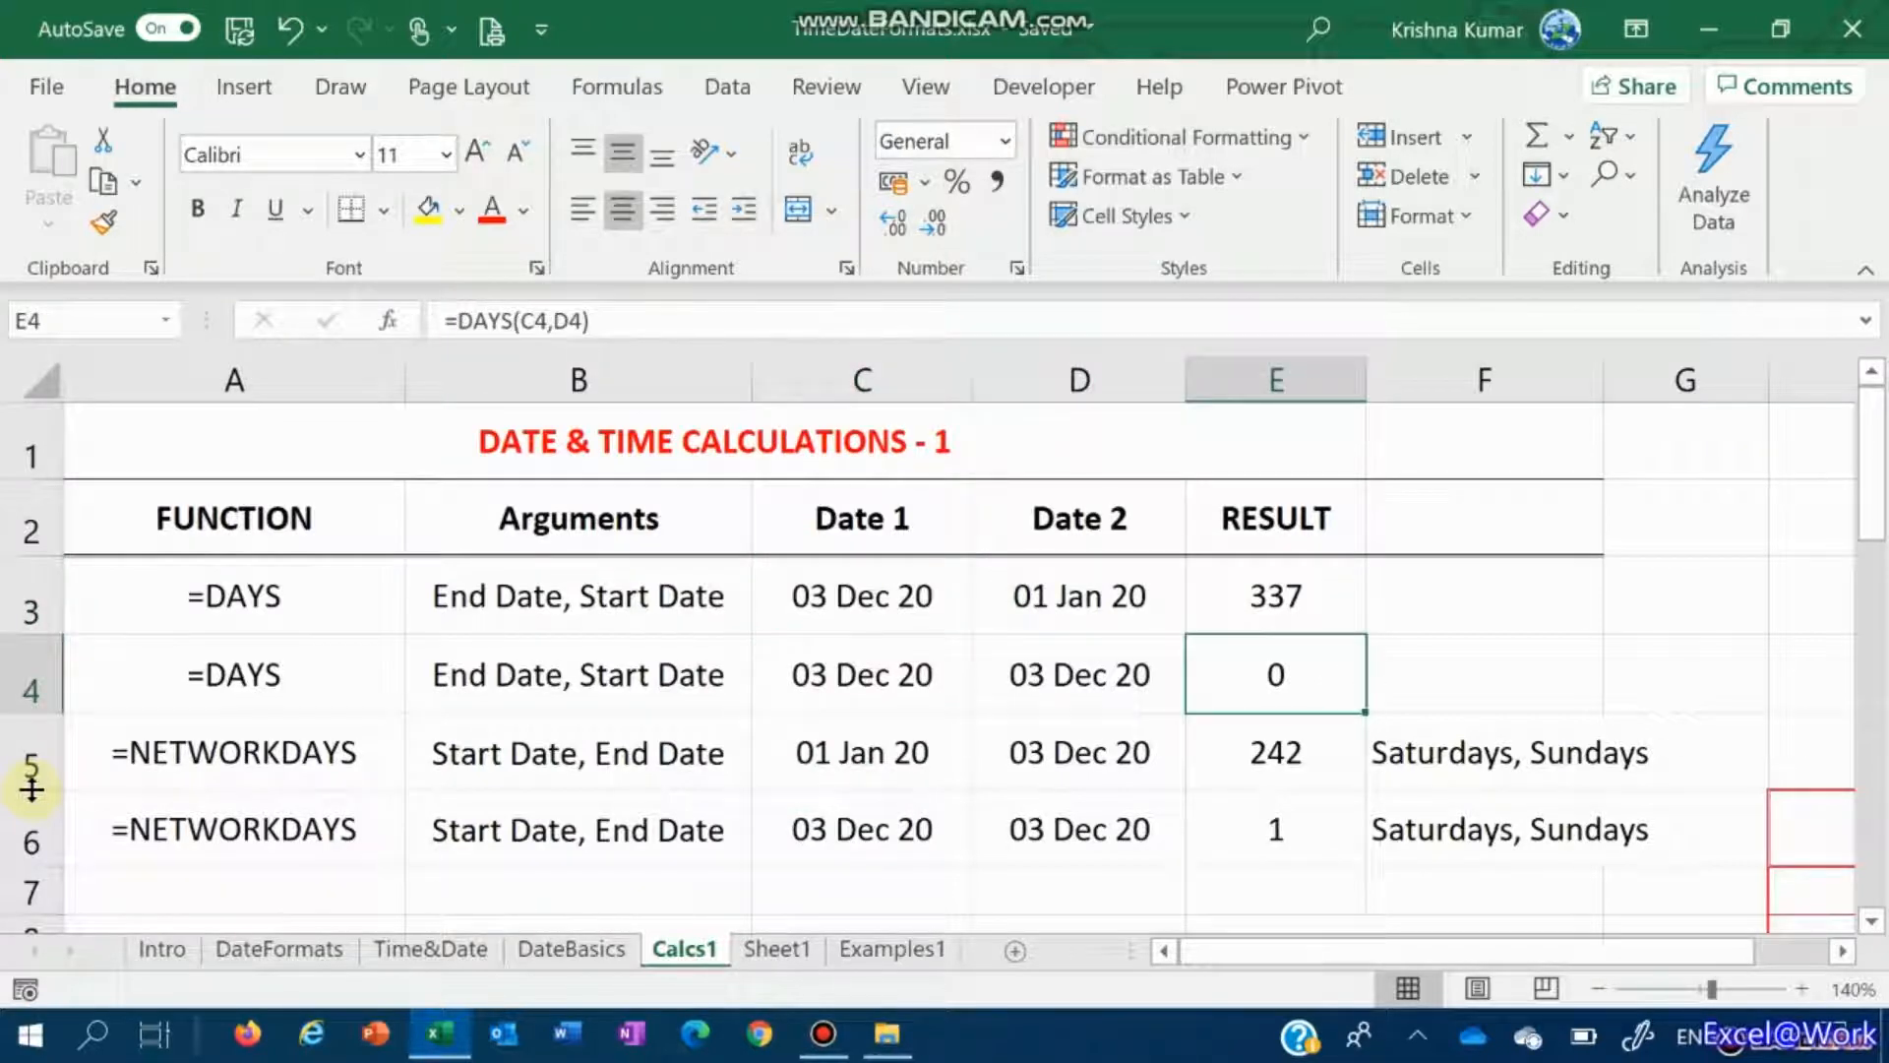
key("Left")
key("Left")
key("Left")
key("Left")
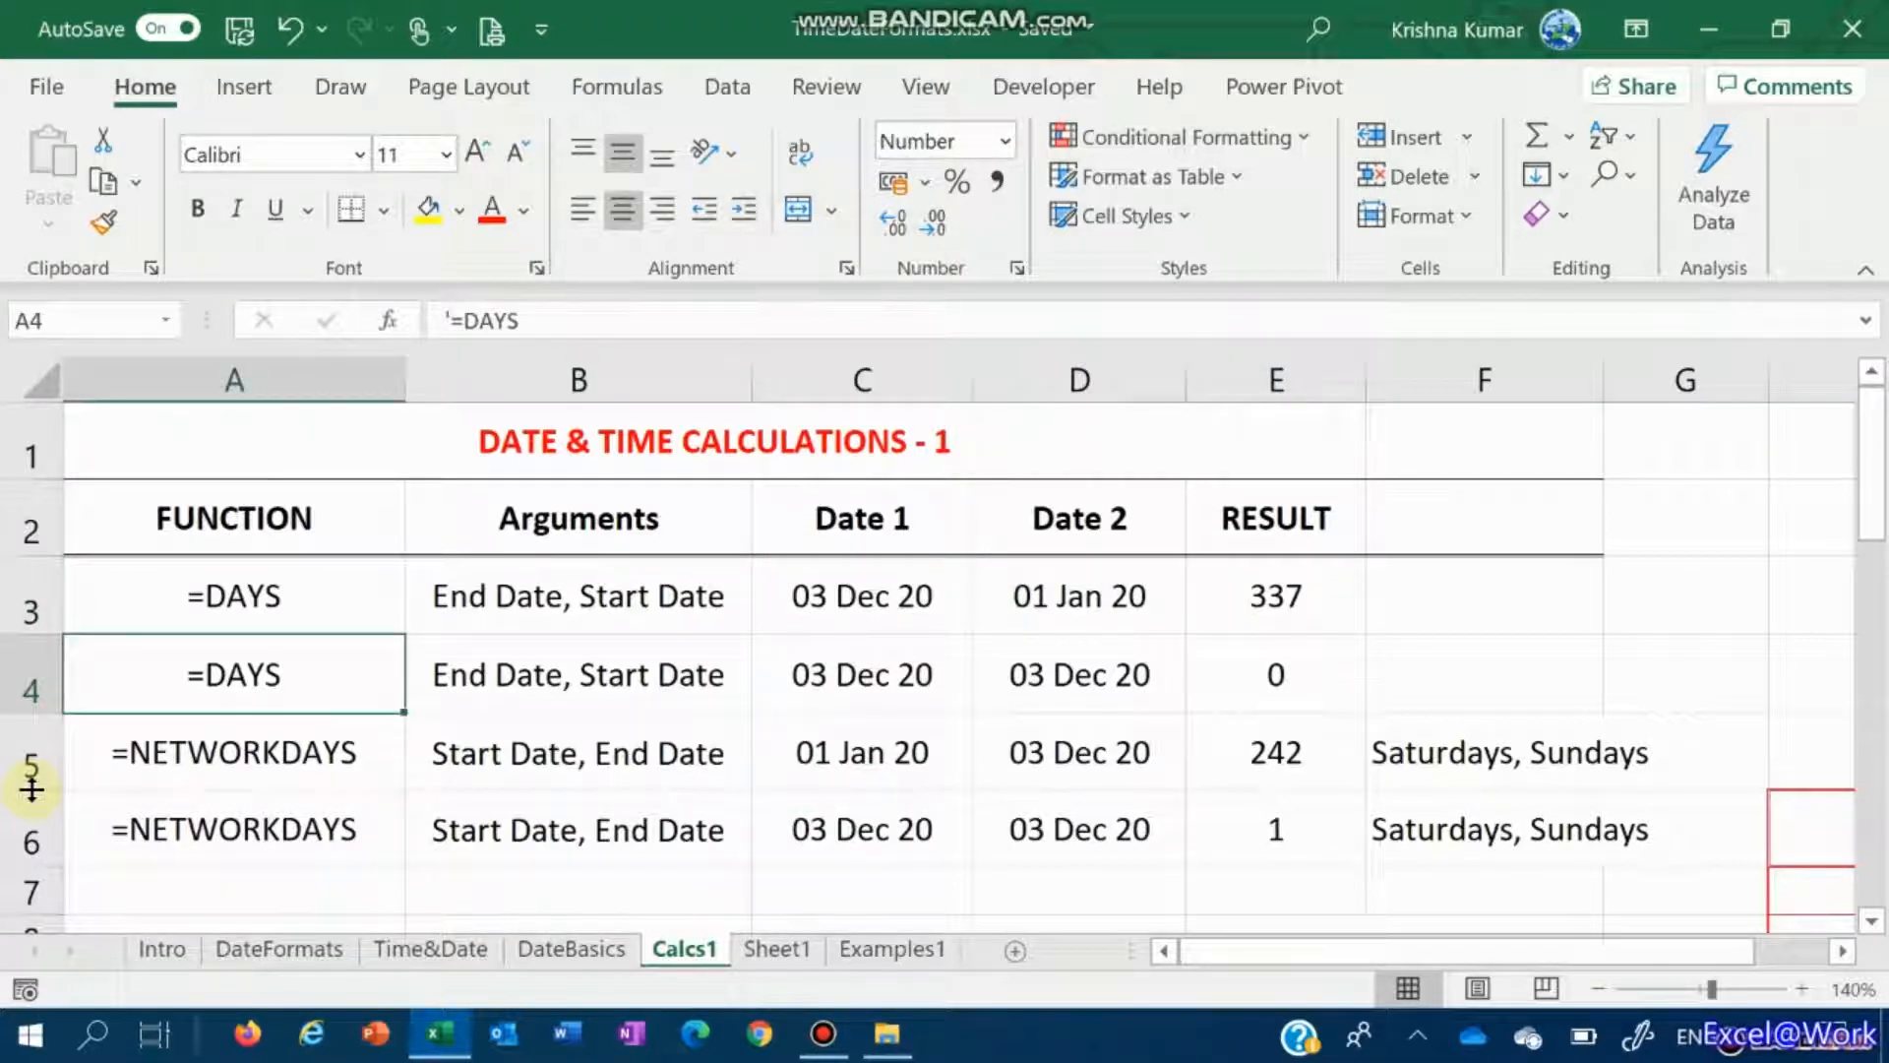
key("Down")
key("Down")
key("Right")
key("Right")
key("Right")
key("Right")
key("Right")
key("Down")
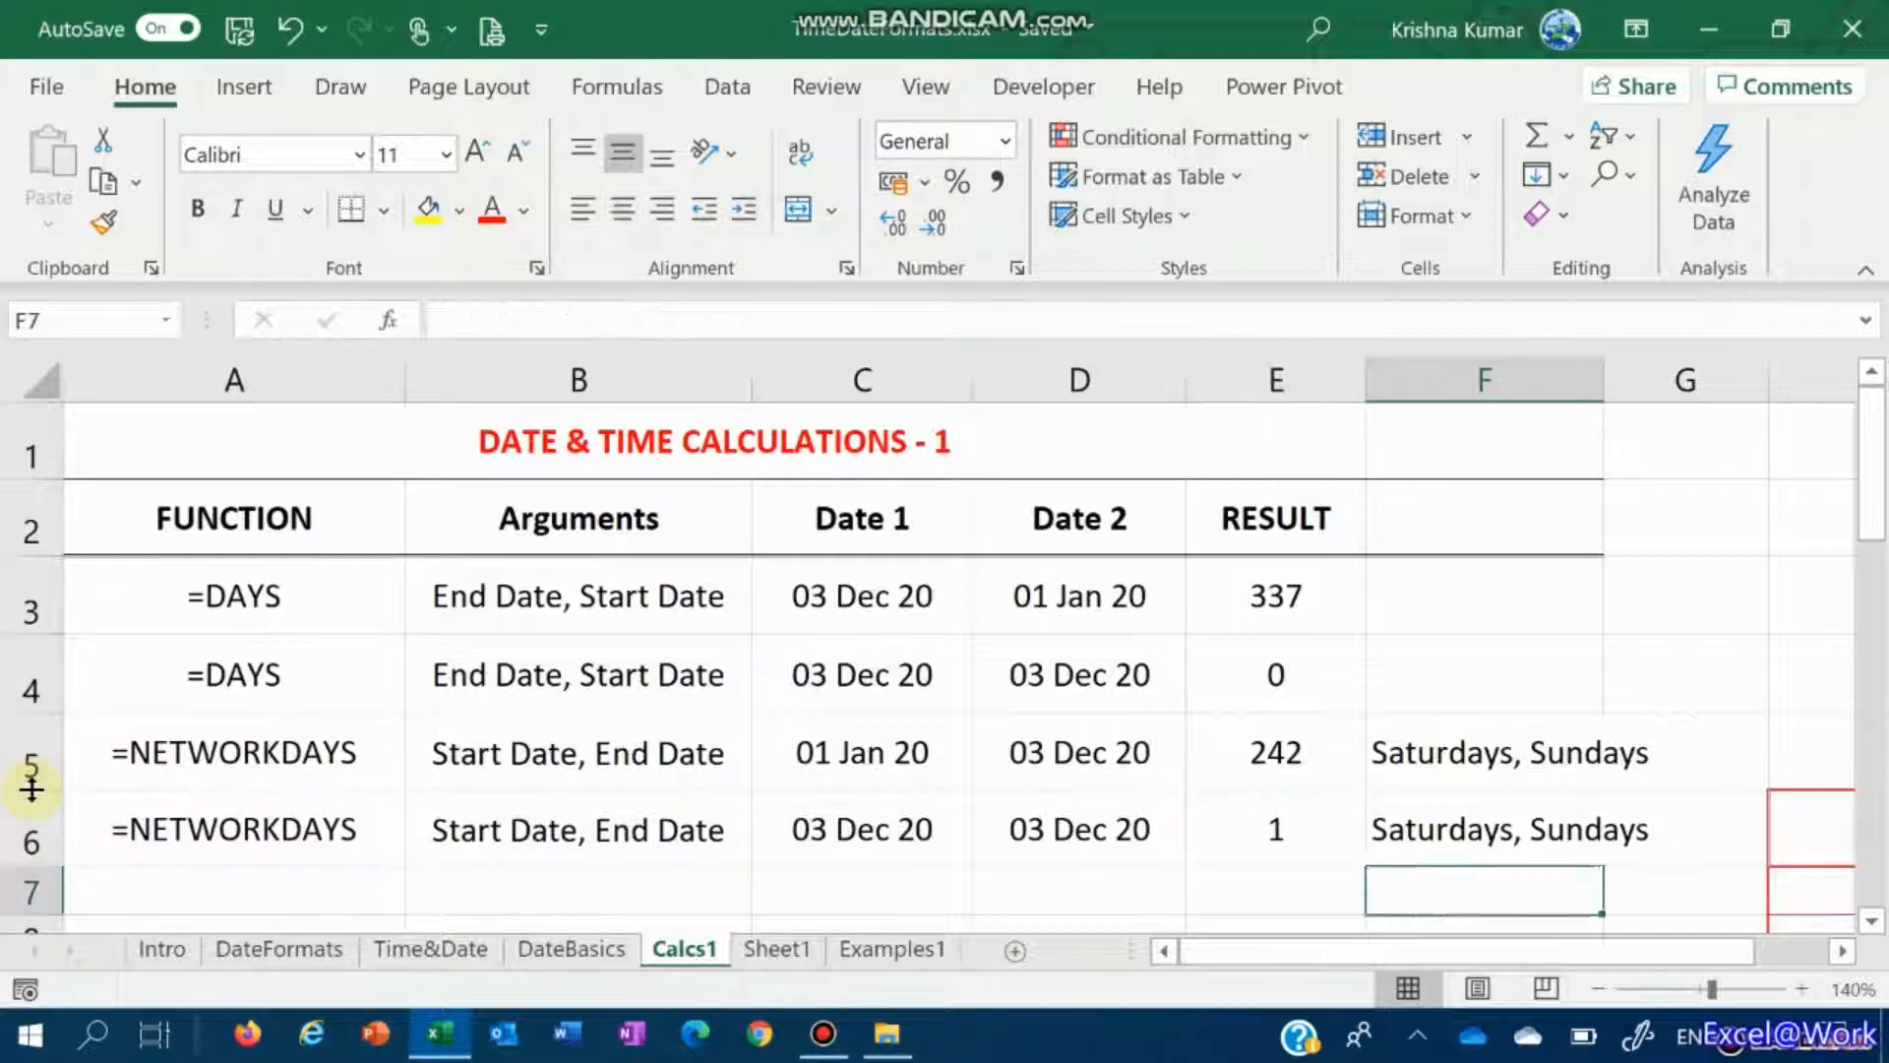
Step: Copy the NETWORKDAYS example in A6:F6 to row 7
key("Left")
key("Left")
key("Left")
key("Left")
key("Left")
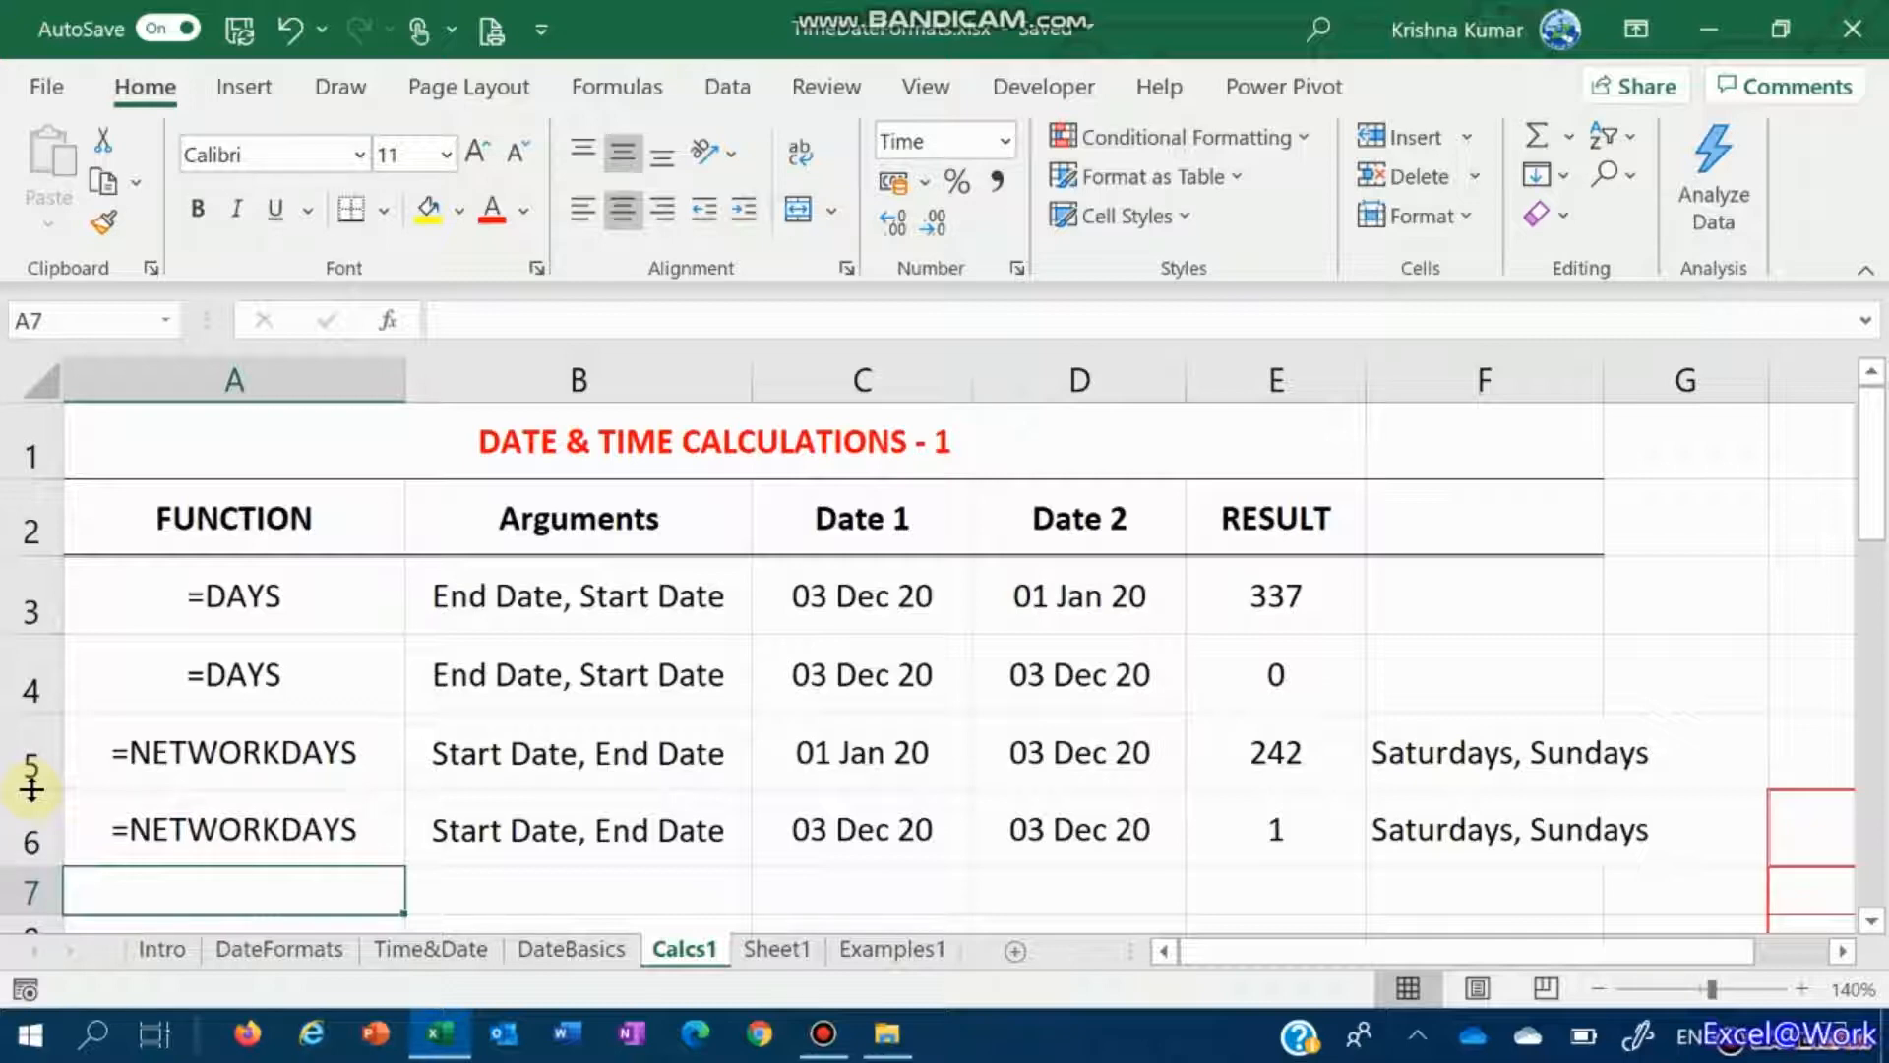
key("Up")
key("shift+Right")
key("shift+Right")
key("shift+Right")
key("shift+Right")
key("shift+Right")
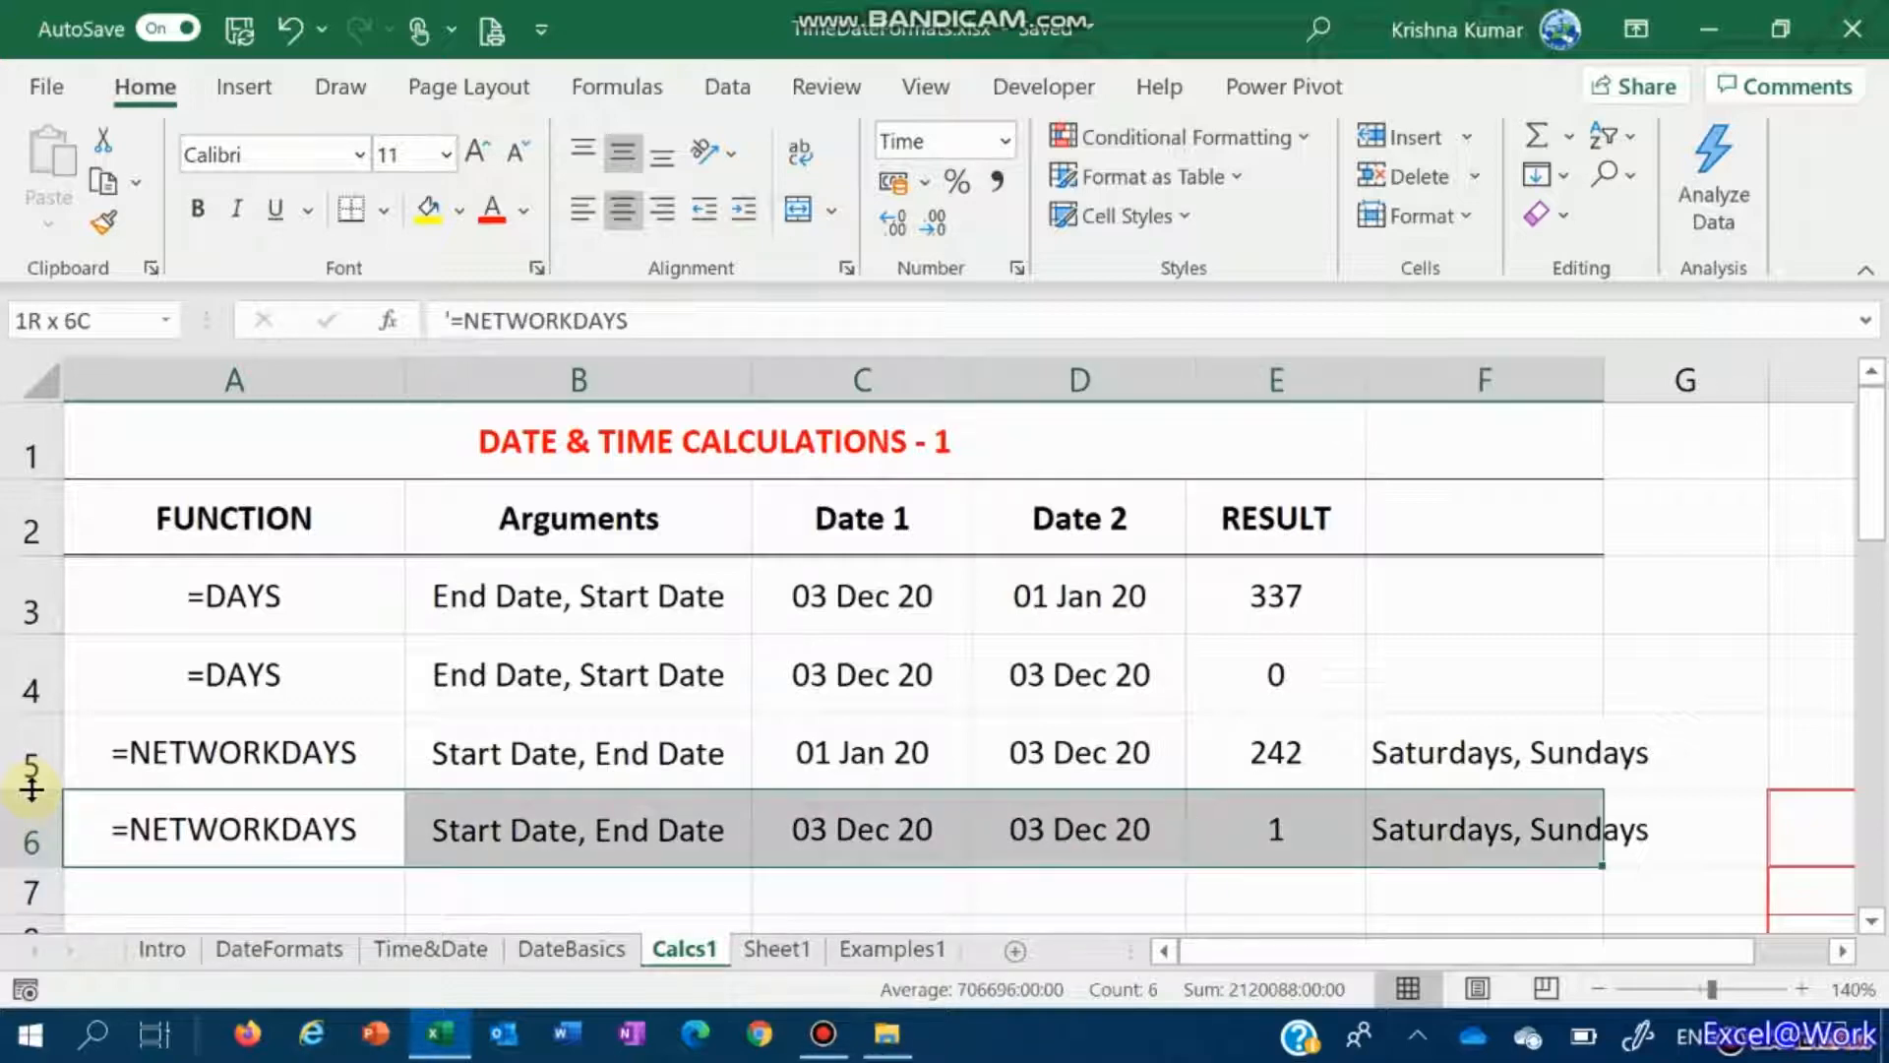
key("ctrl+c")
key("Down")
key("ctrl+v")
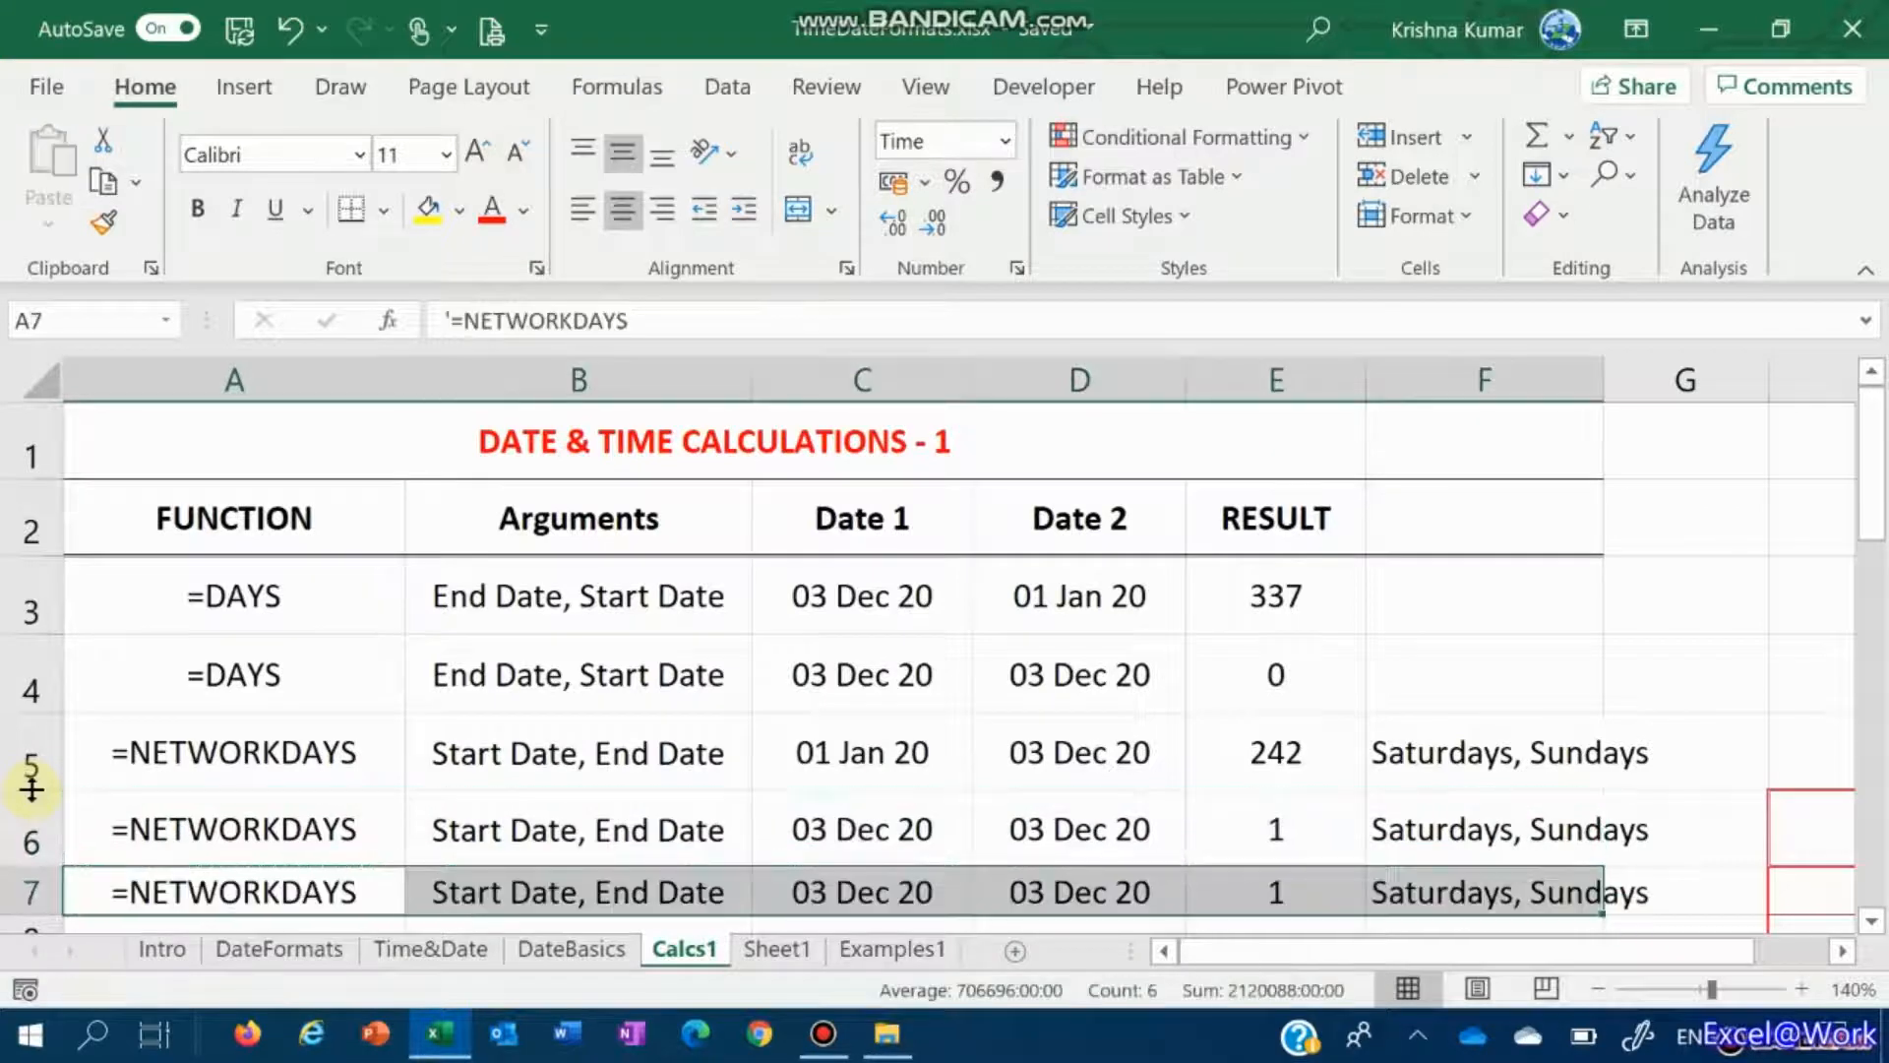
key("Down")
key("Up")
Step: Extend the arguments text in cell B7 to "Start Date, End Date, (Holidays)"
key("Right")
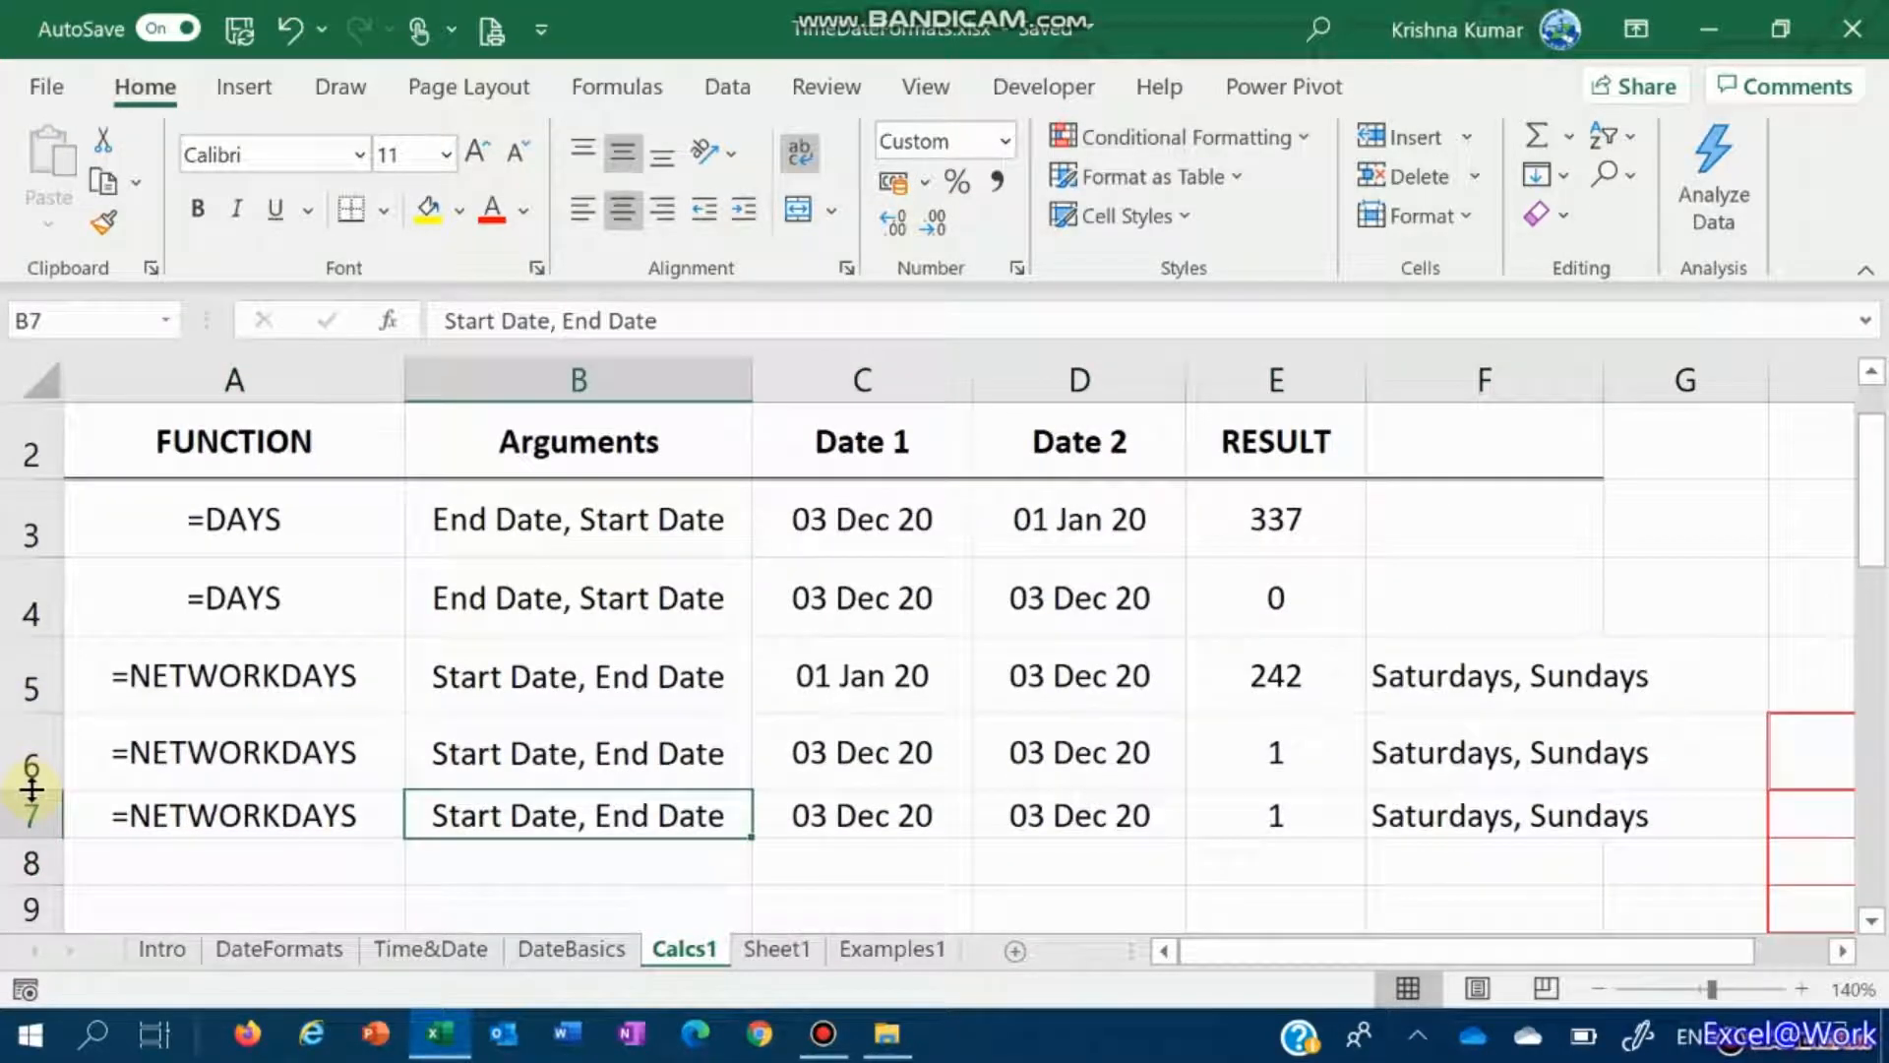
key("F2")
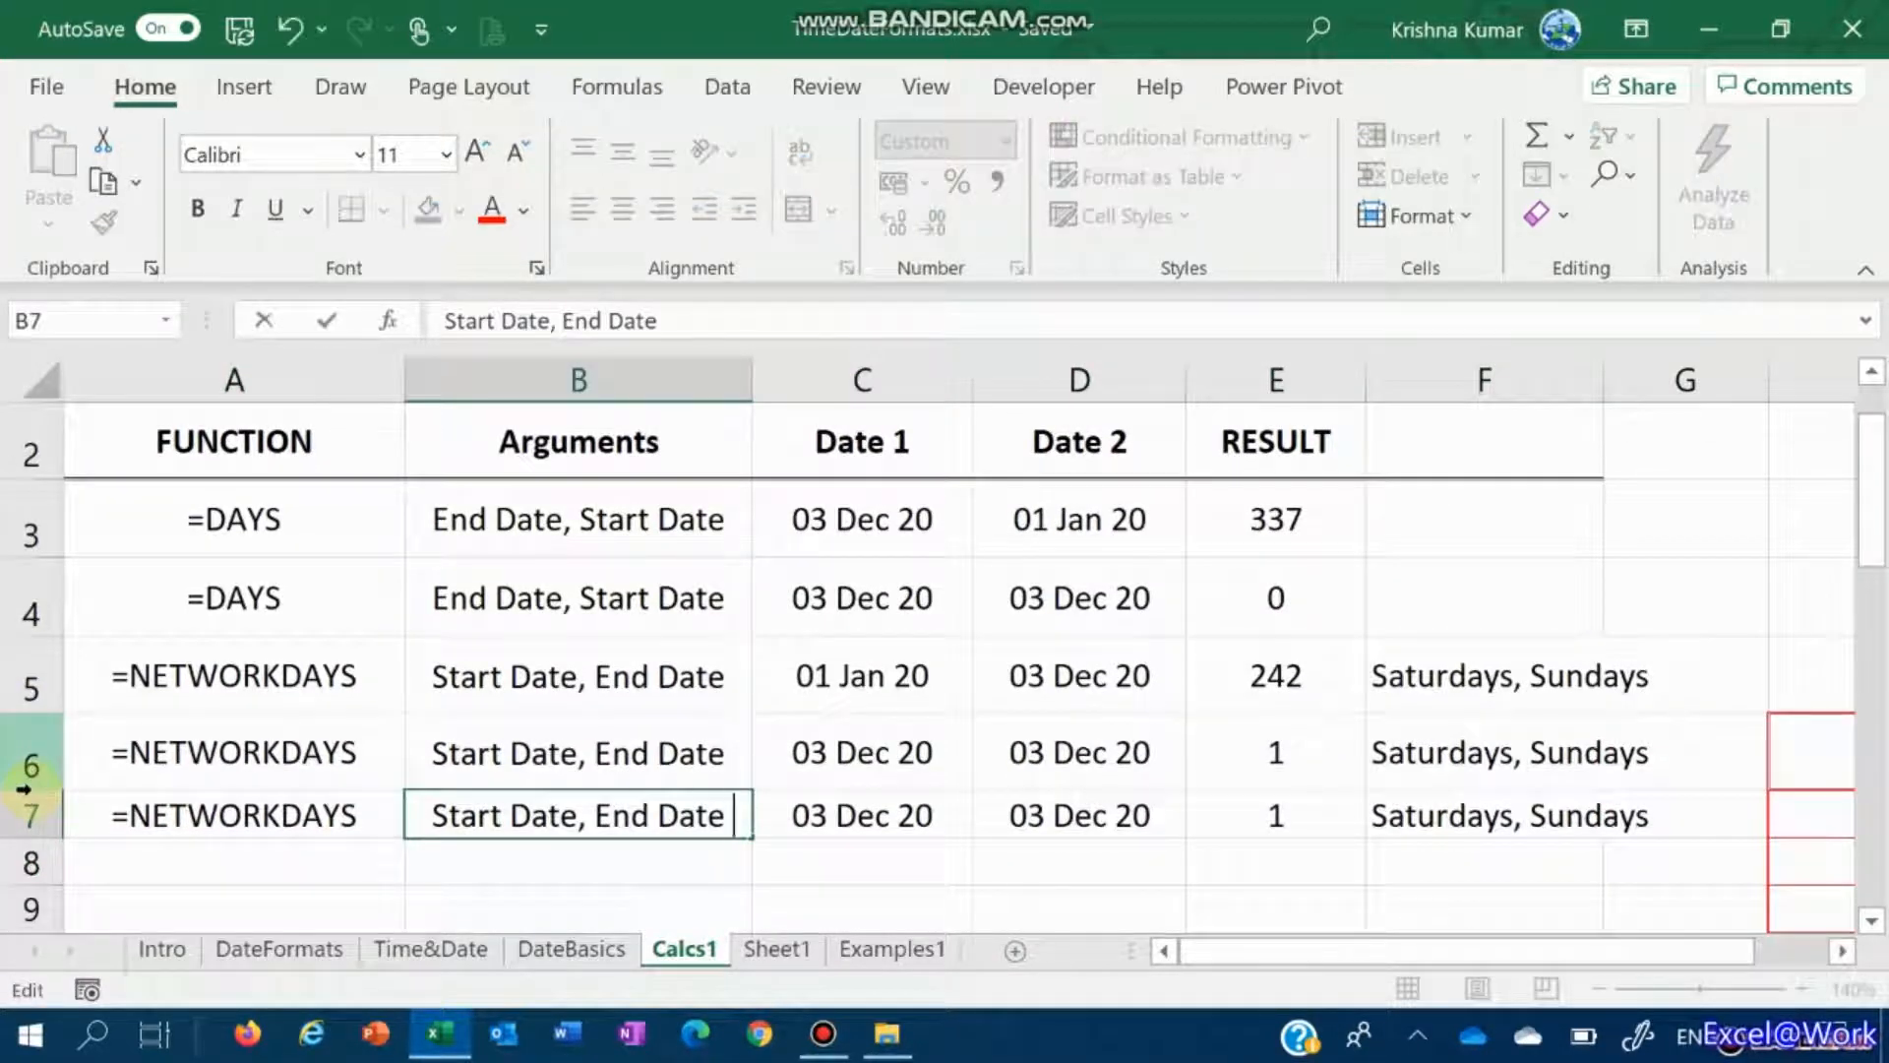
type("(Holida")
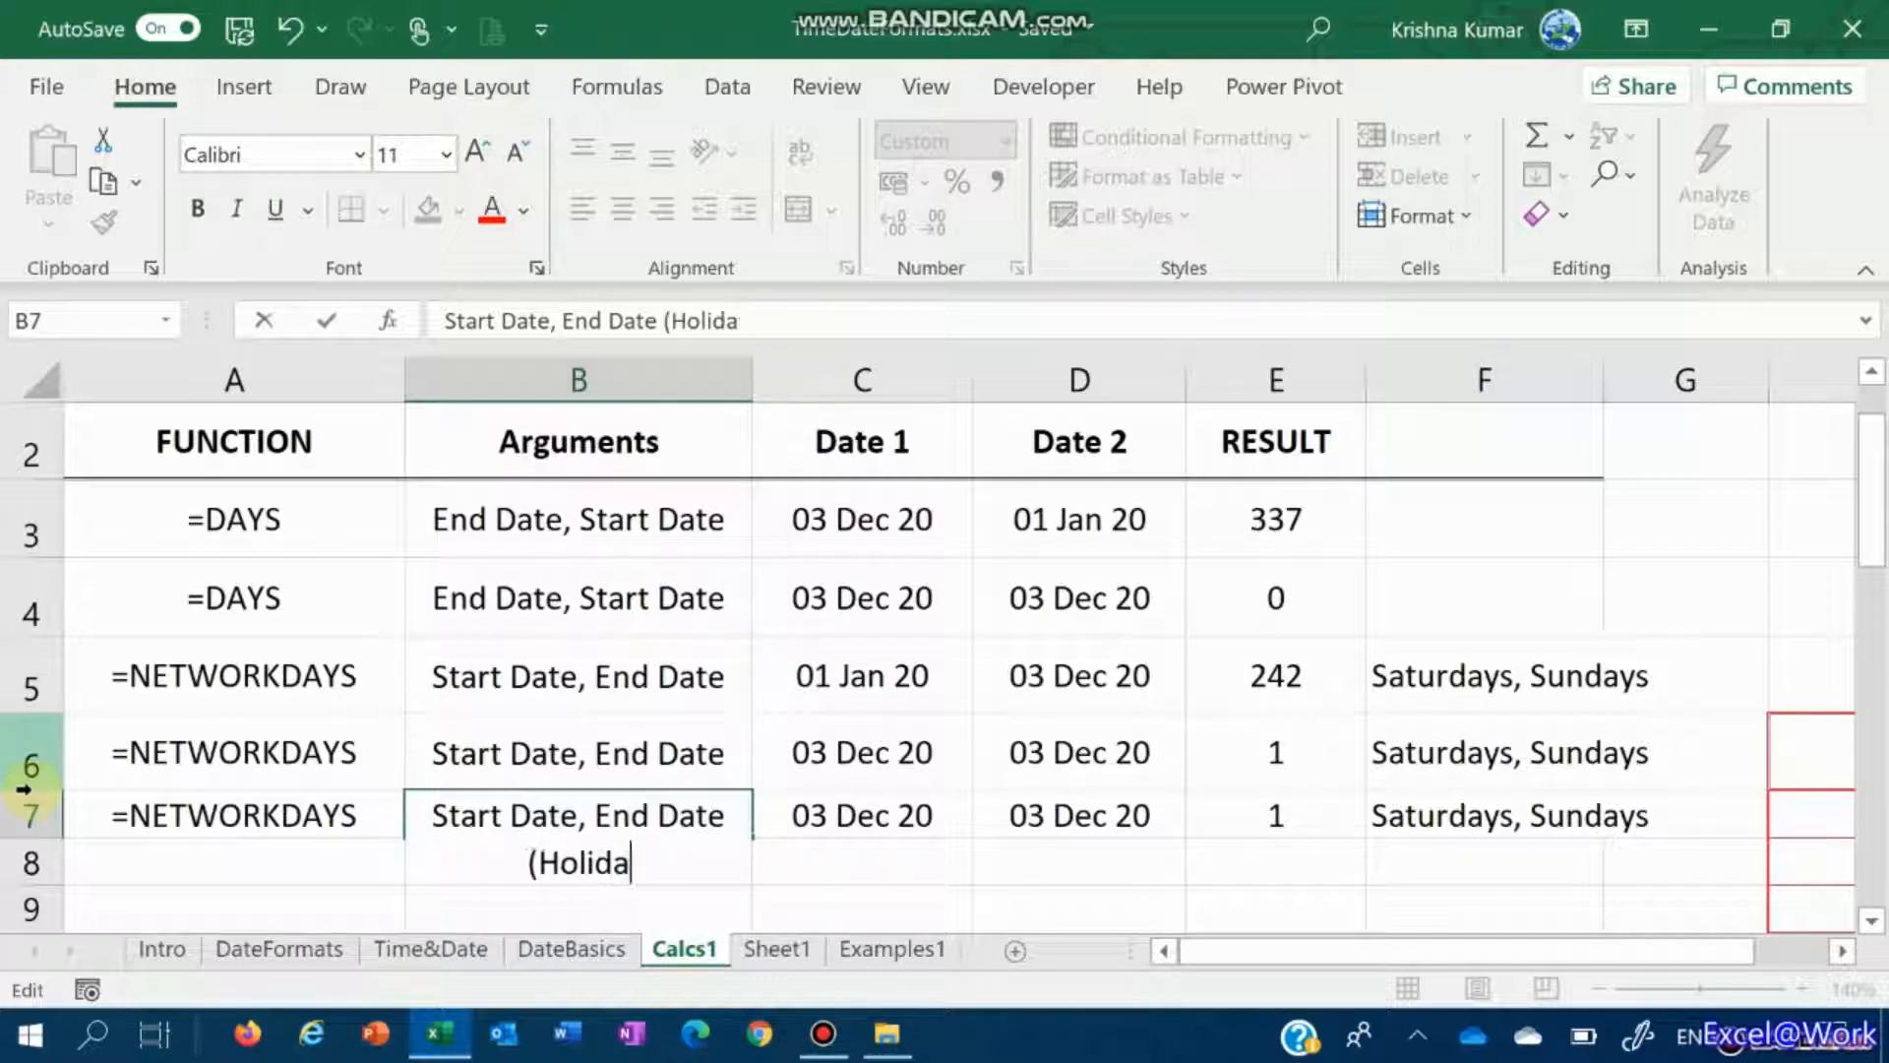
type("ys)")
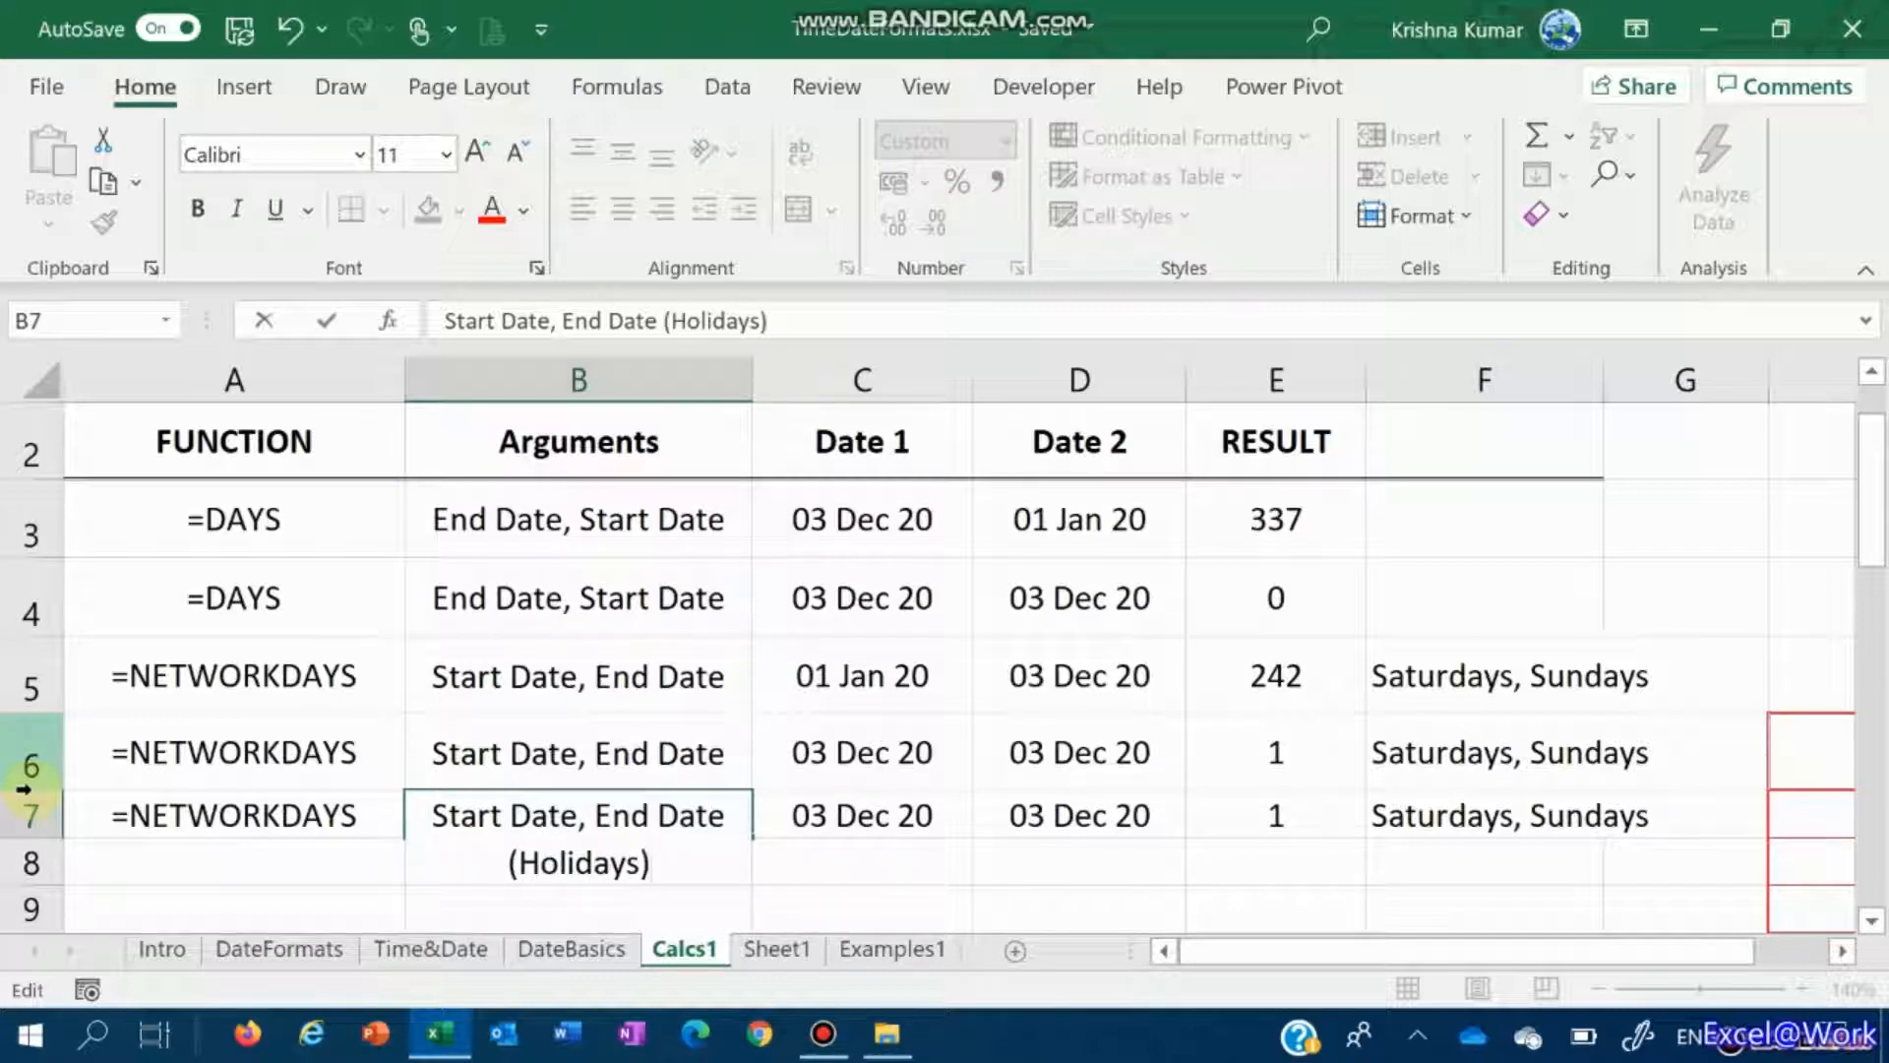
key("Up")
key("Right")
key("Right")
key("Right")
key("Right")
key("Right")
type(",")
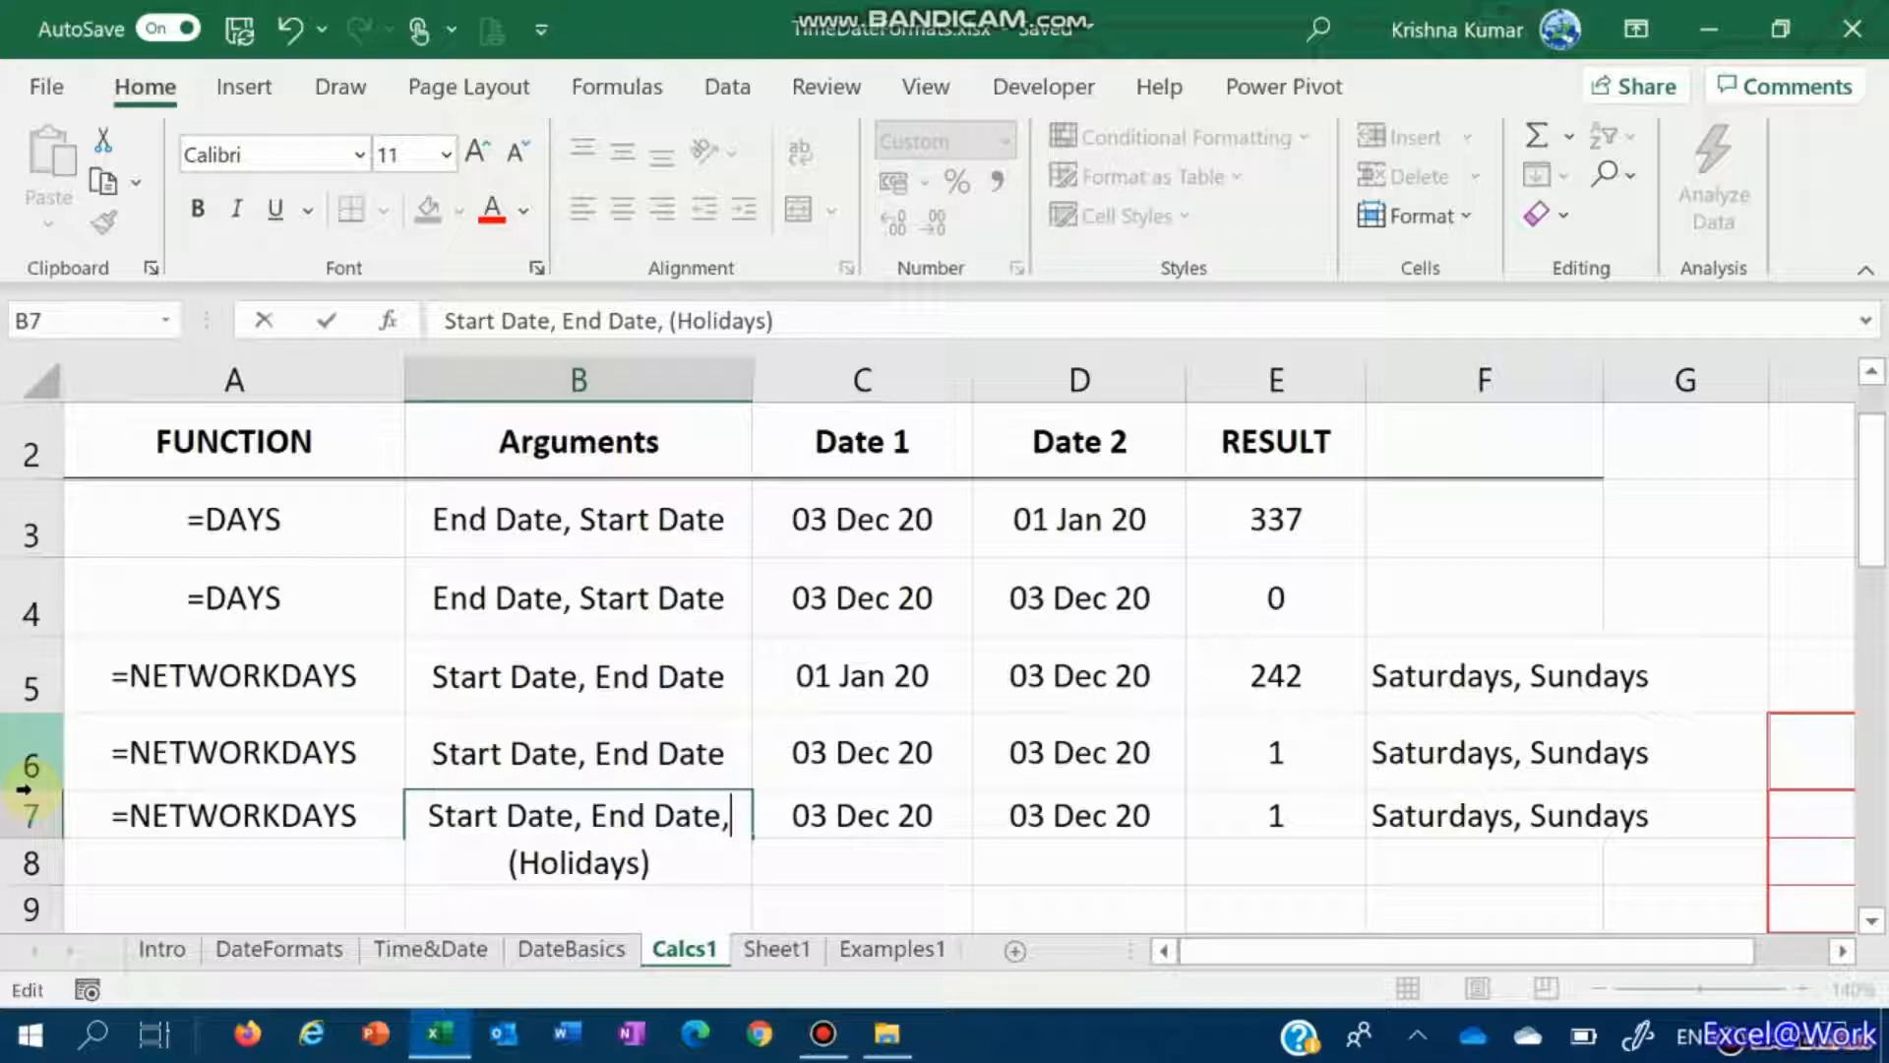
key("Return")
key("Up")
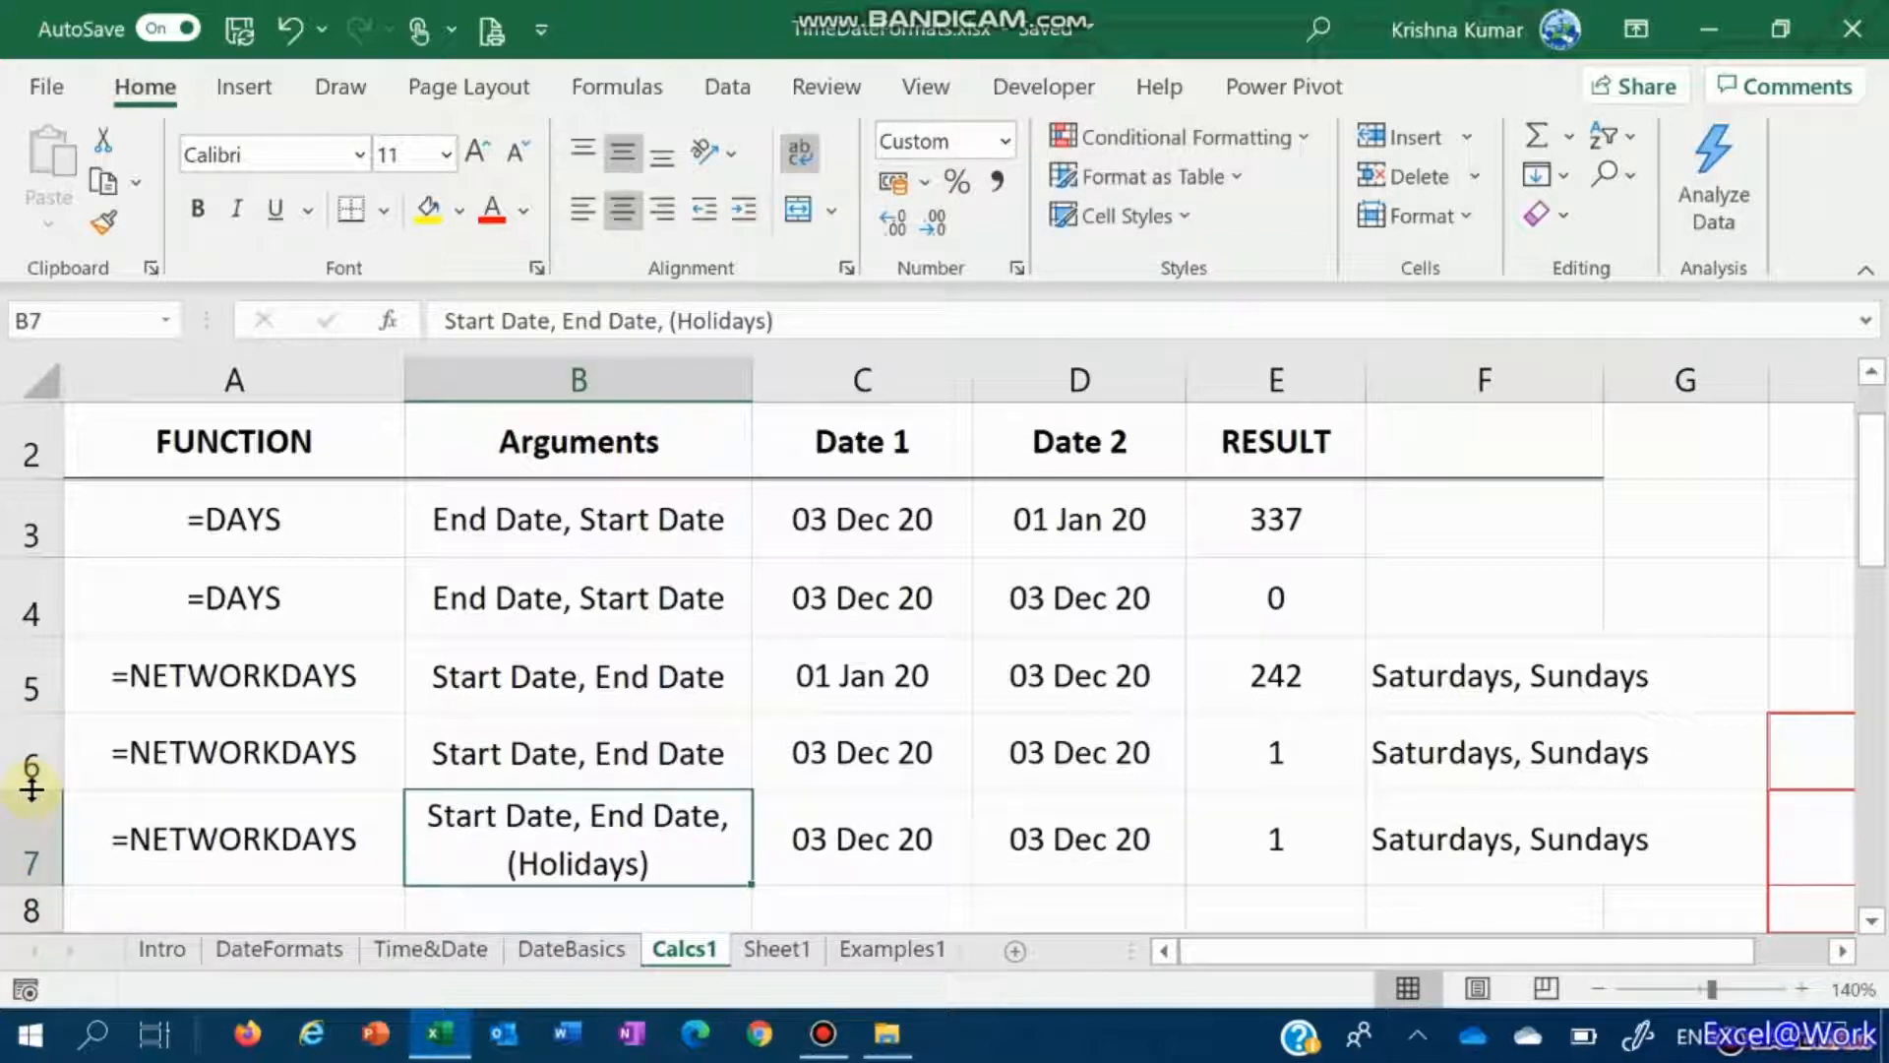
Step: Enter the heading "Holiday List" in cell H6
key("Right")
key("Right")
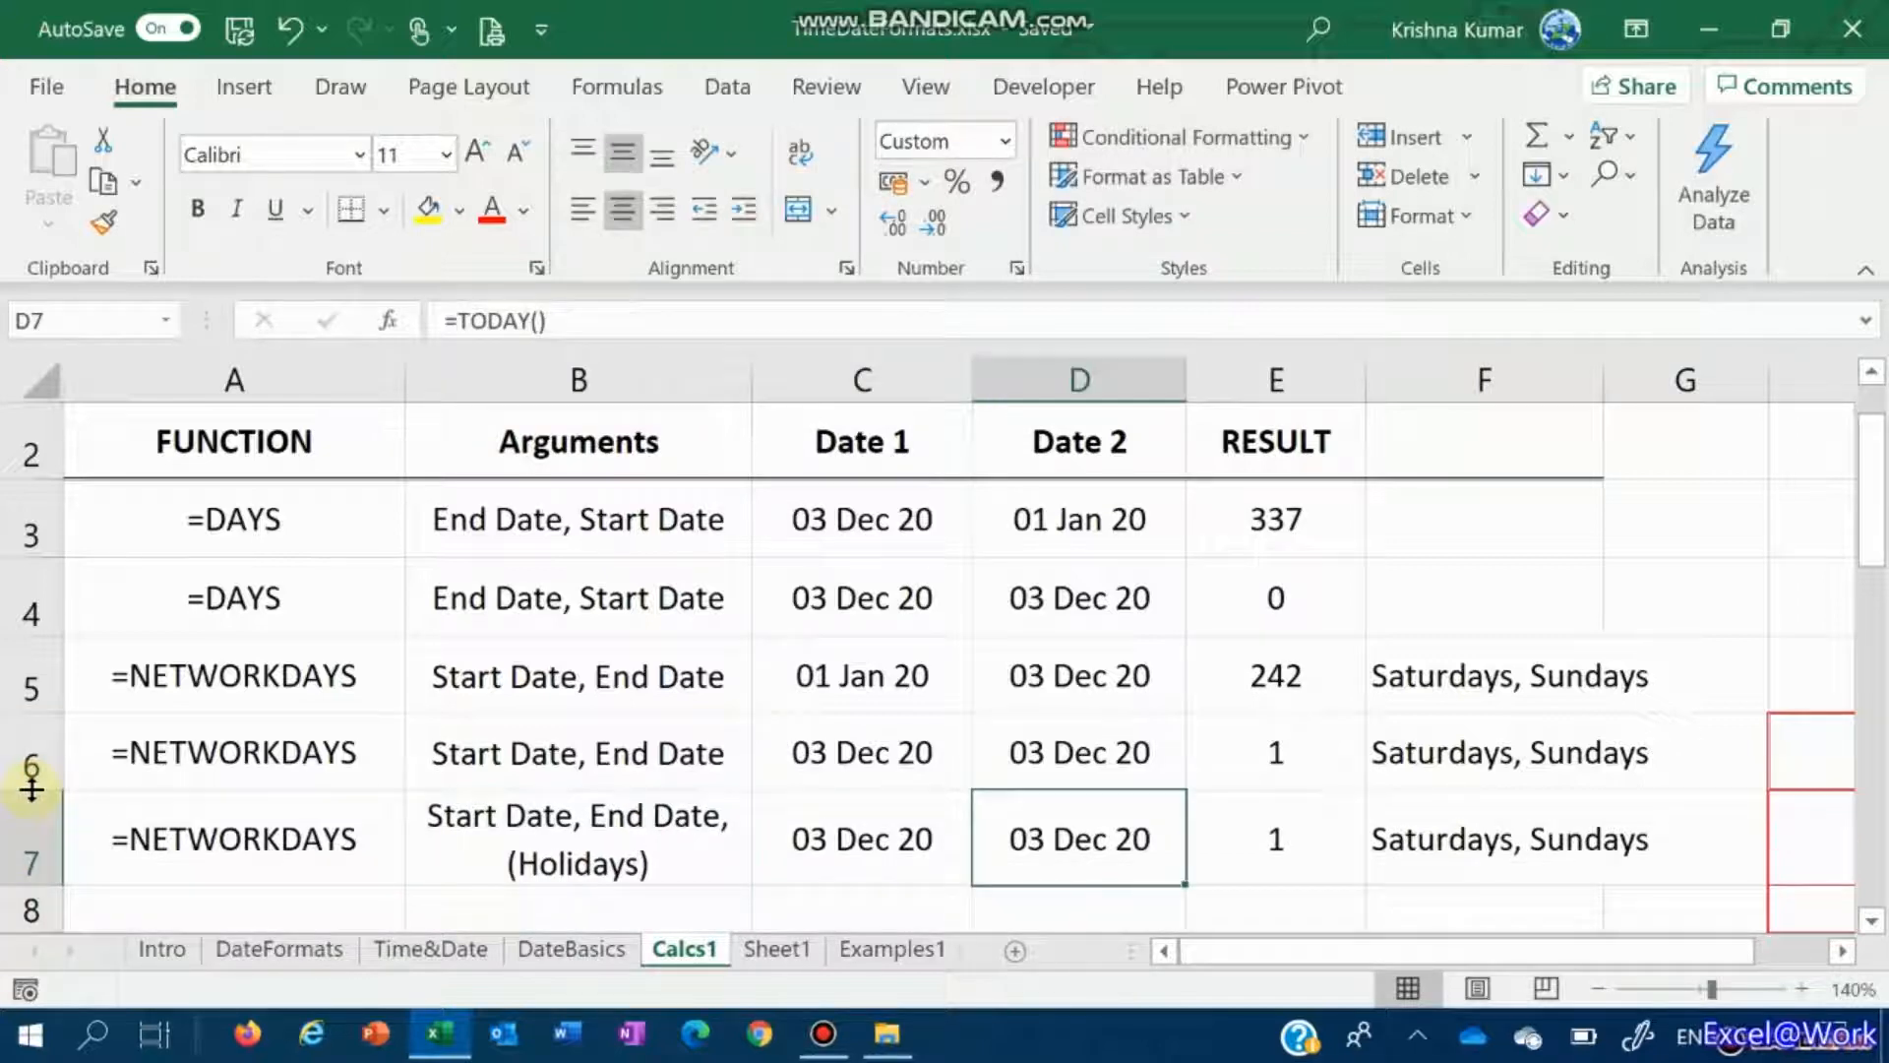
key("Right")
key("Right")
key("Right")
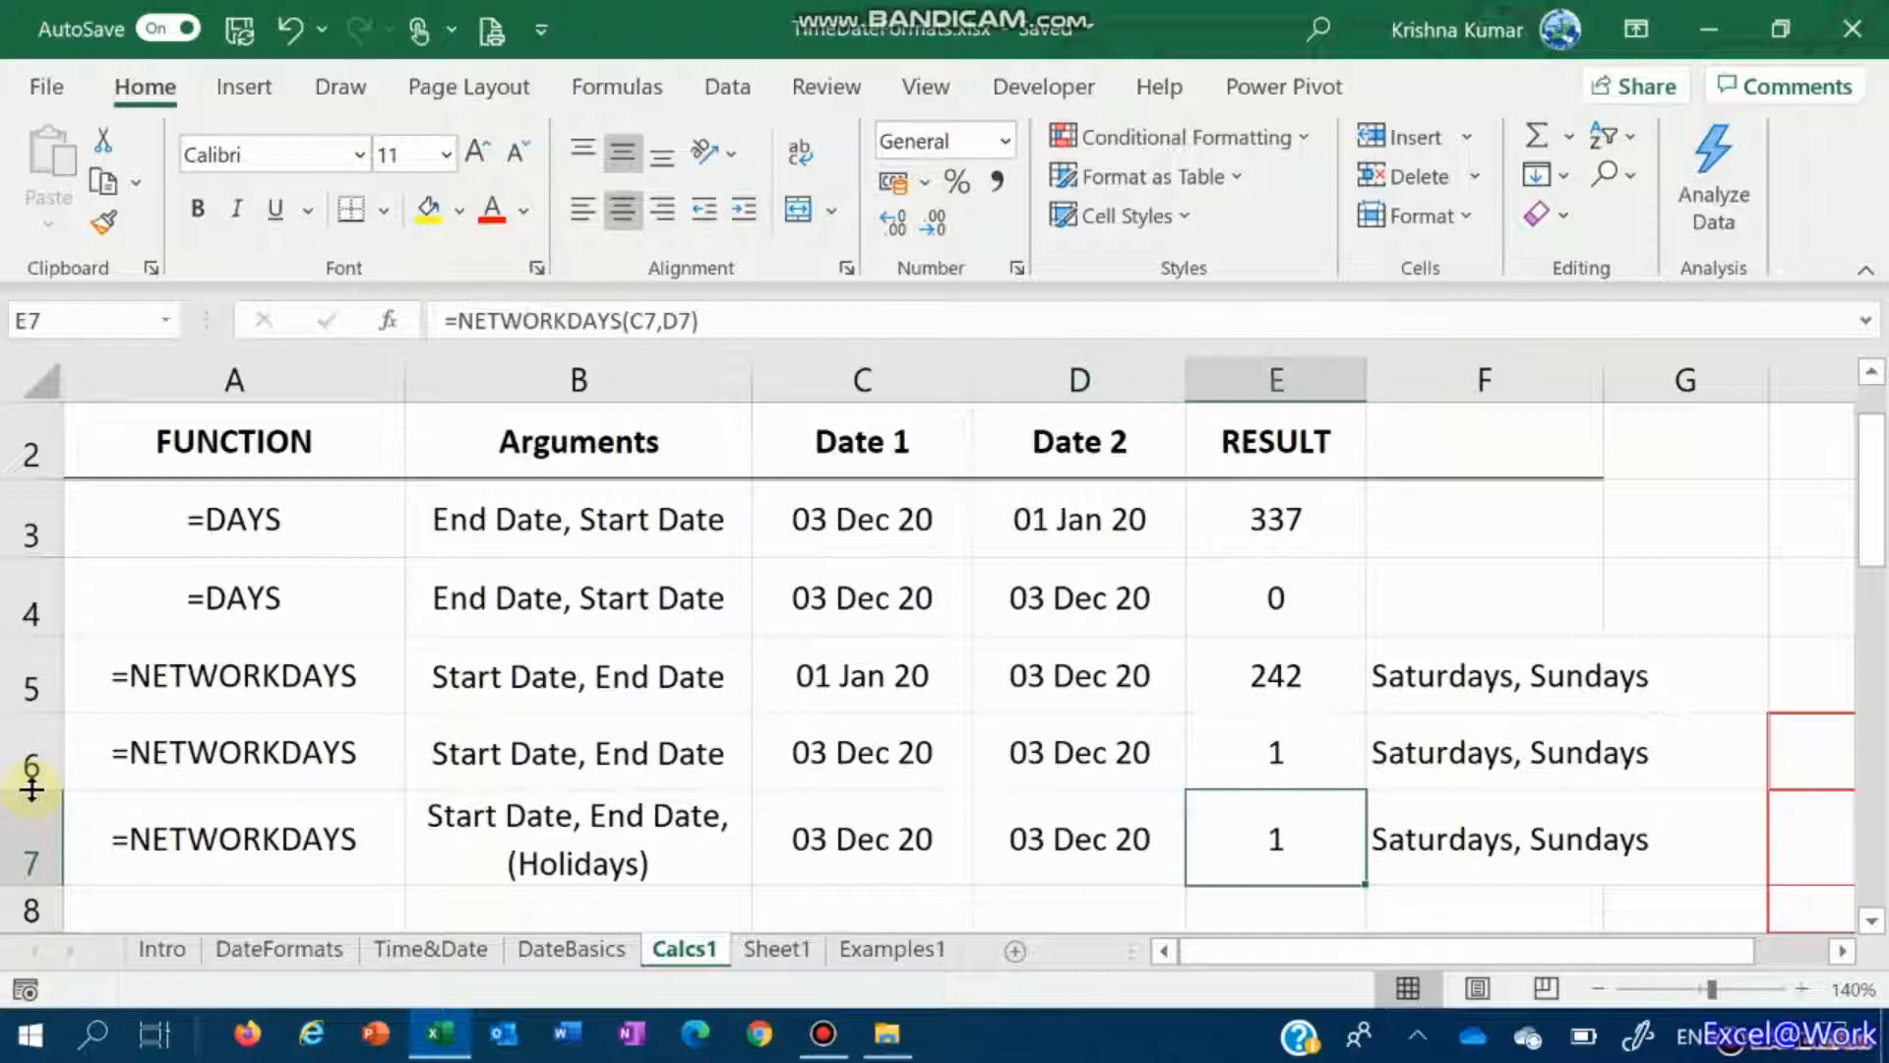
key("Right")
key("Up")
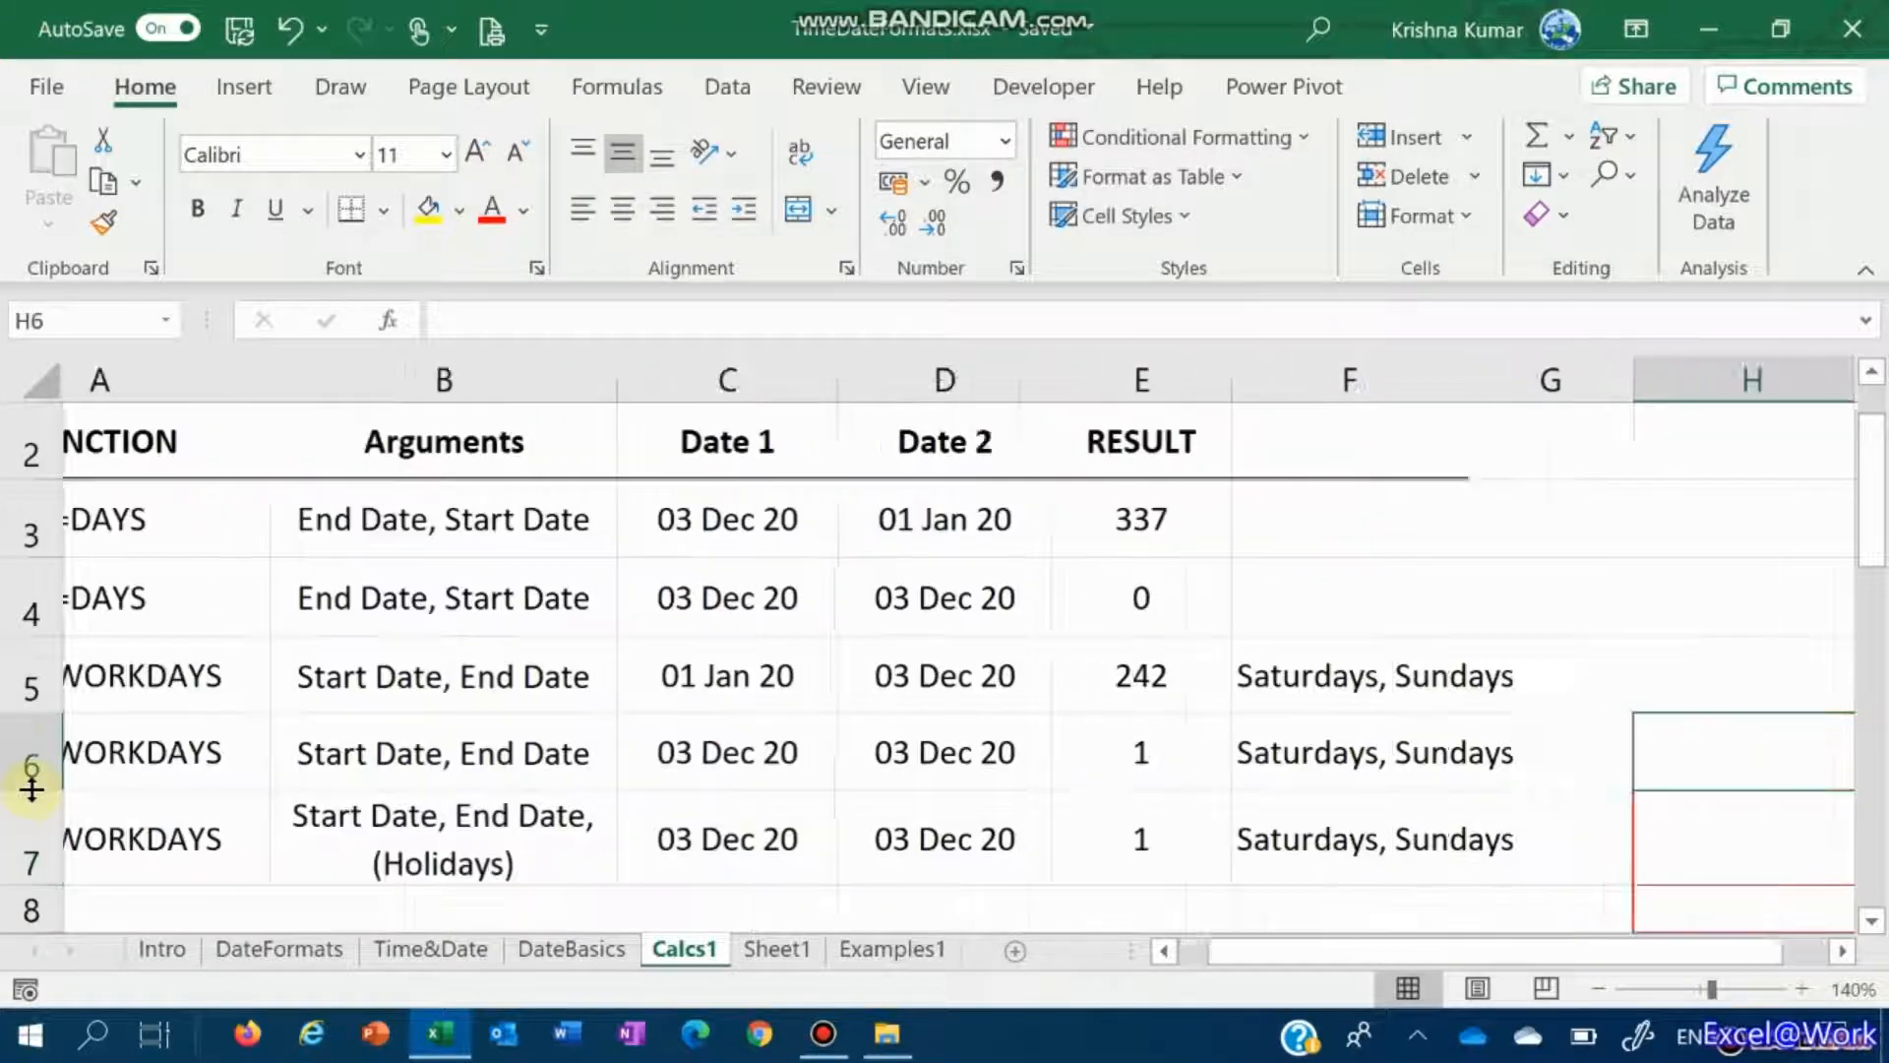
type("list")
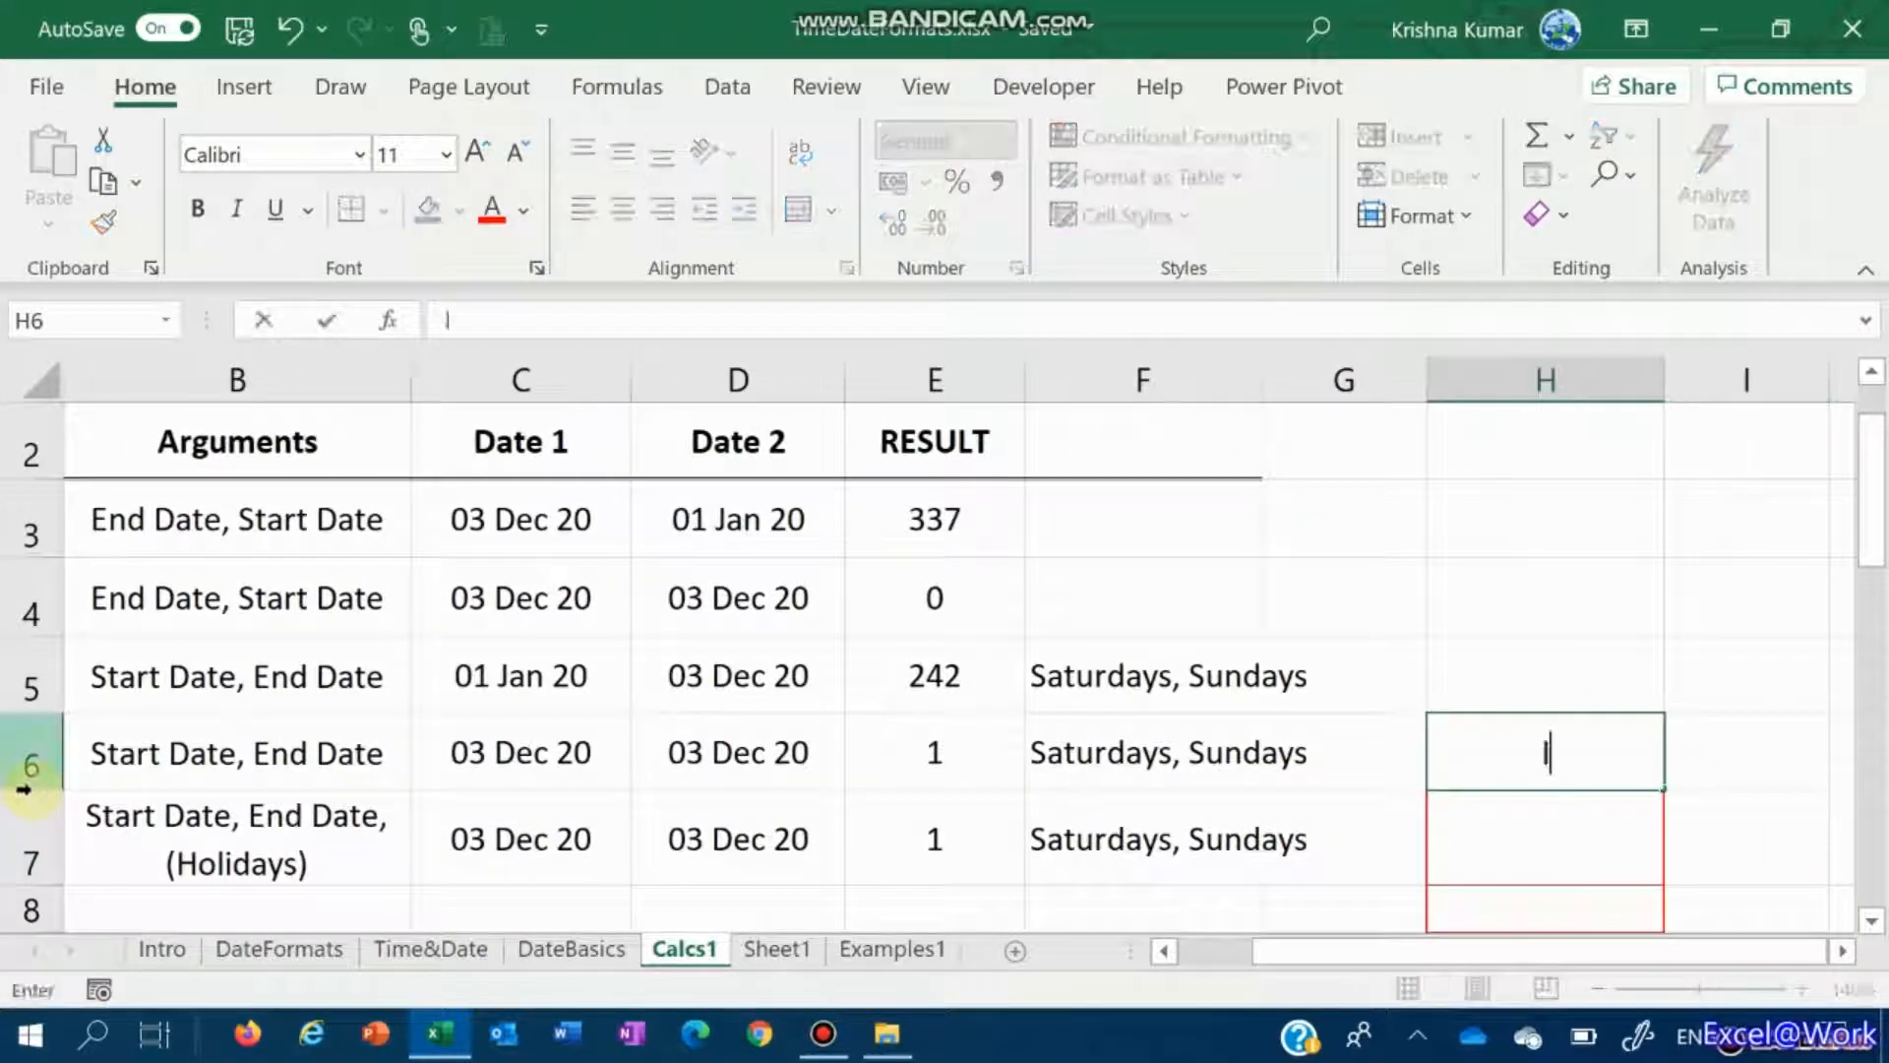
key("BackSpace")
key("BackSpace")
key("BackSpace")
key("BackSpace")
key("BackSpace")
type("Holiday")
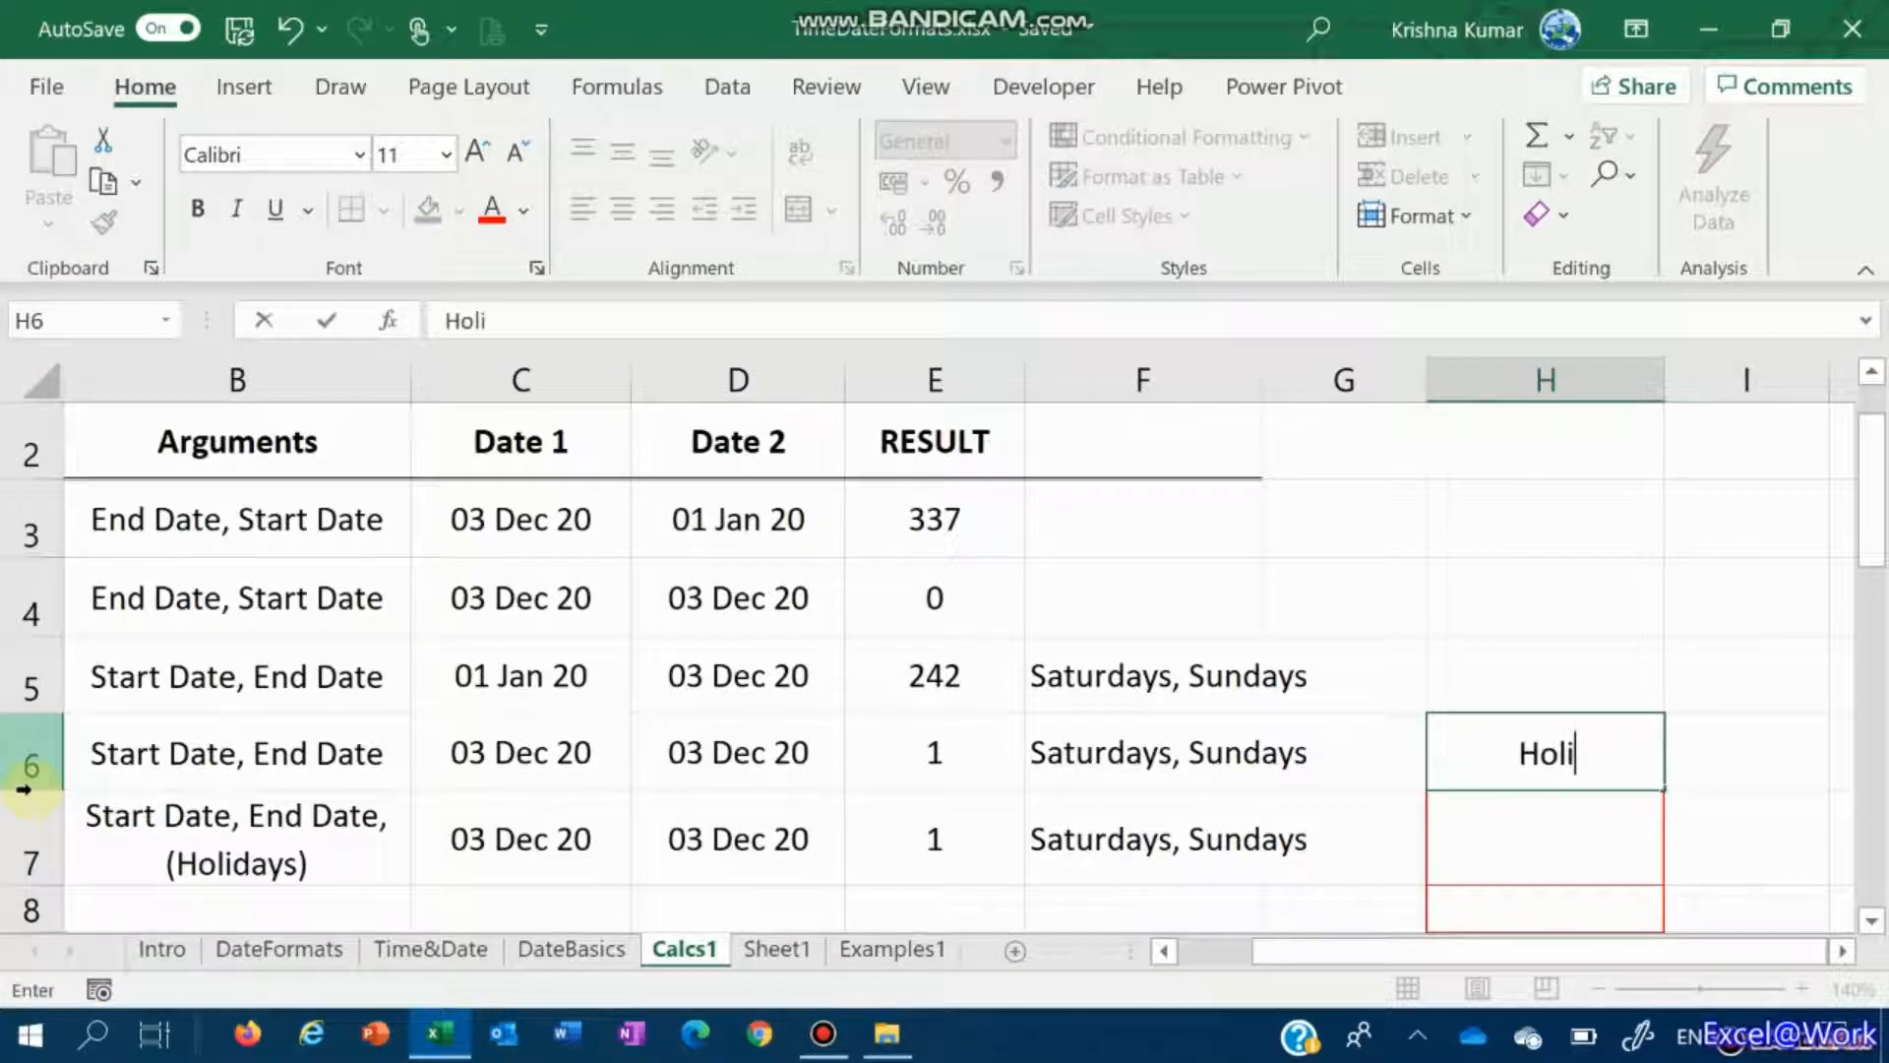
type("st")
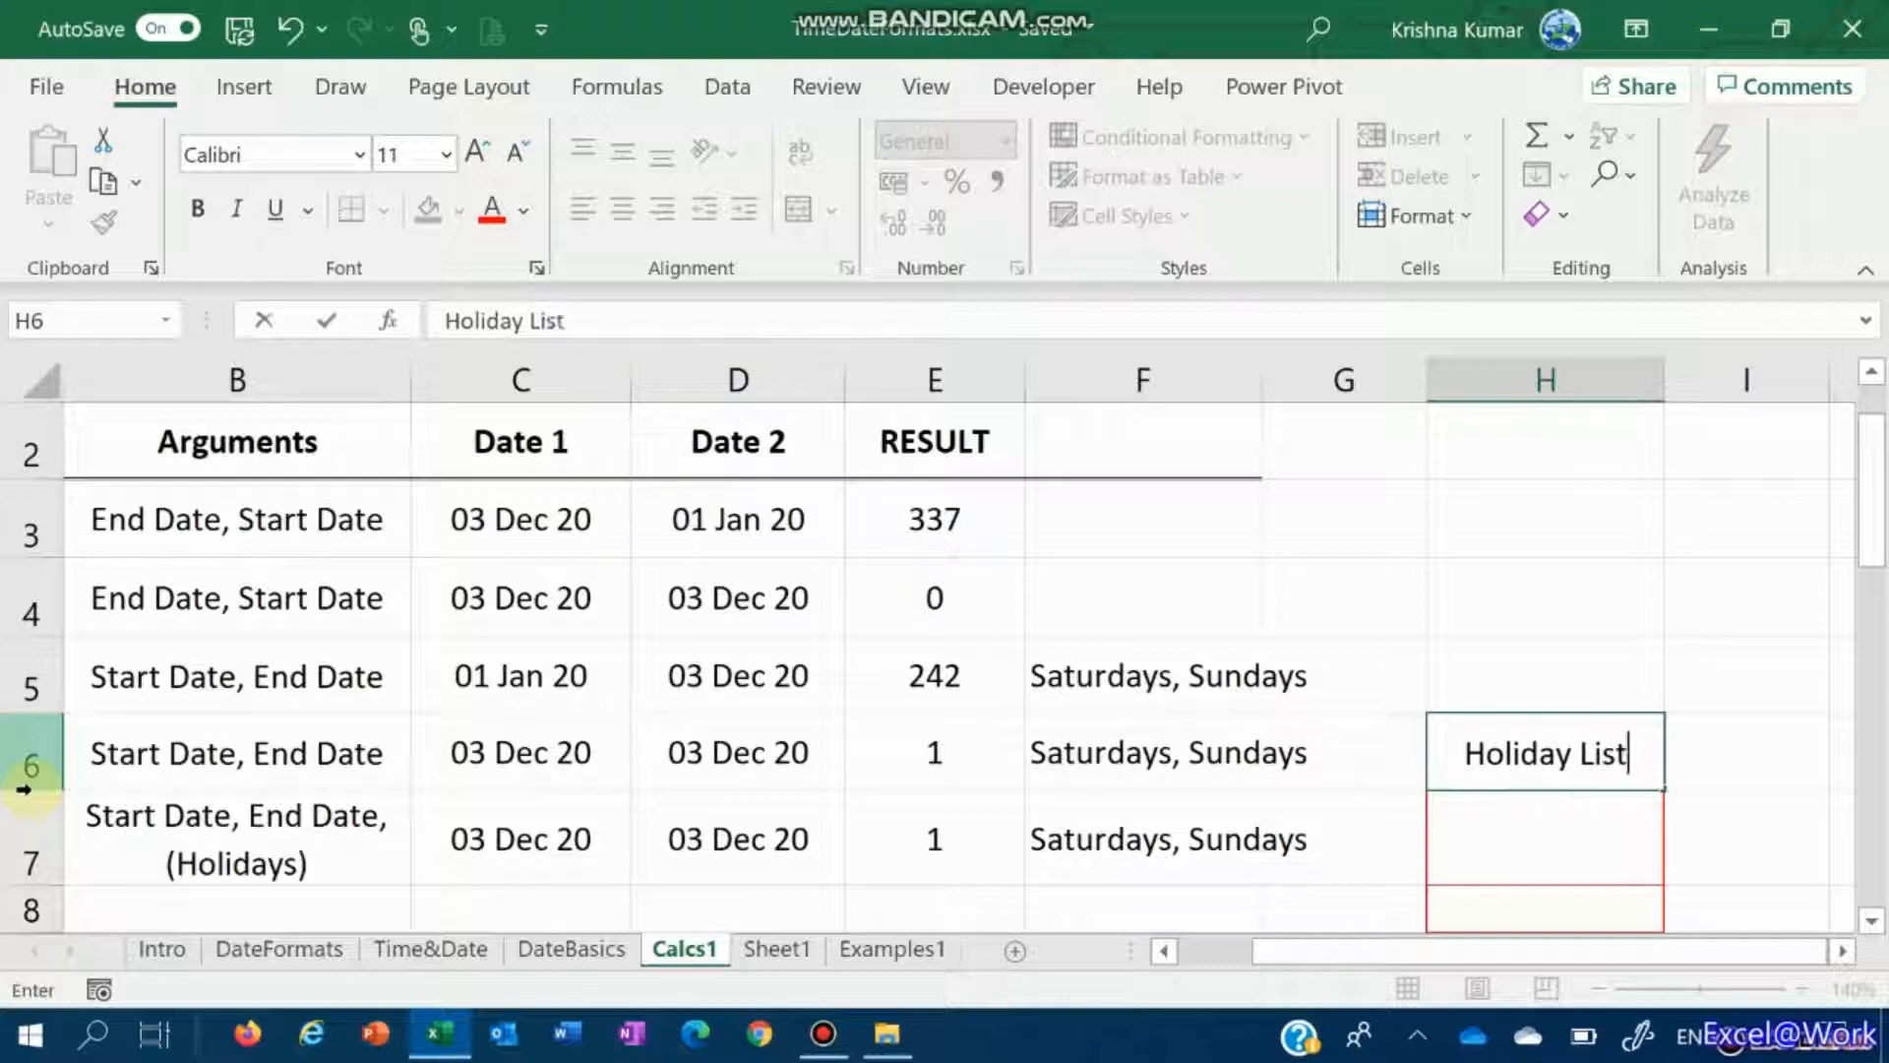
key("Return")
Step: Set the dates of the NETWORKDAYS example in row 7 to 1/12 in C7 and 31/12 in D7
key("Left")
key("Left")
key("Left")
key("Left")
key("Left")
key("Left")
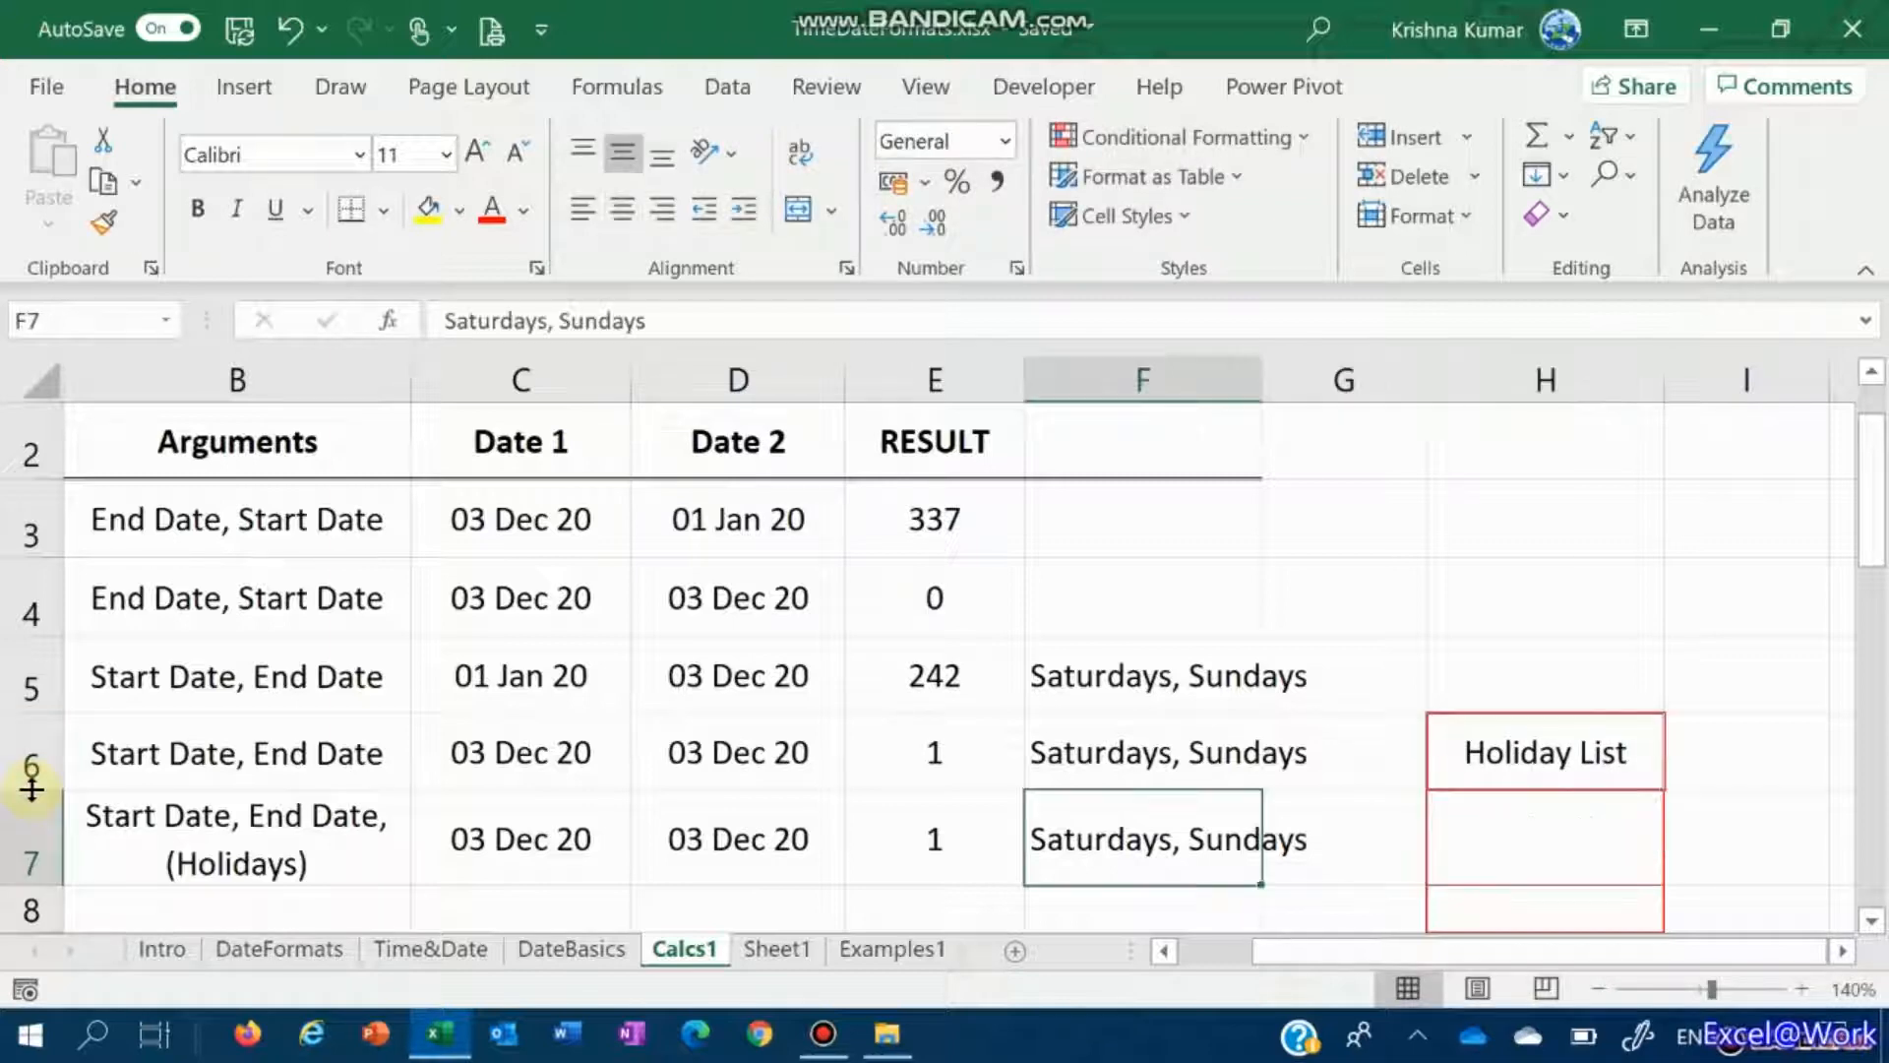
key("Right")
key("Right")
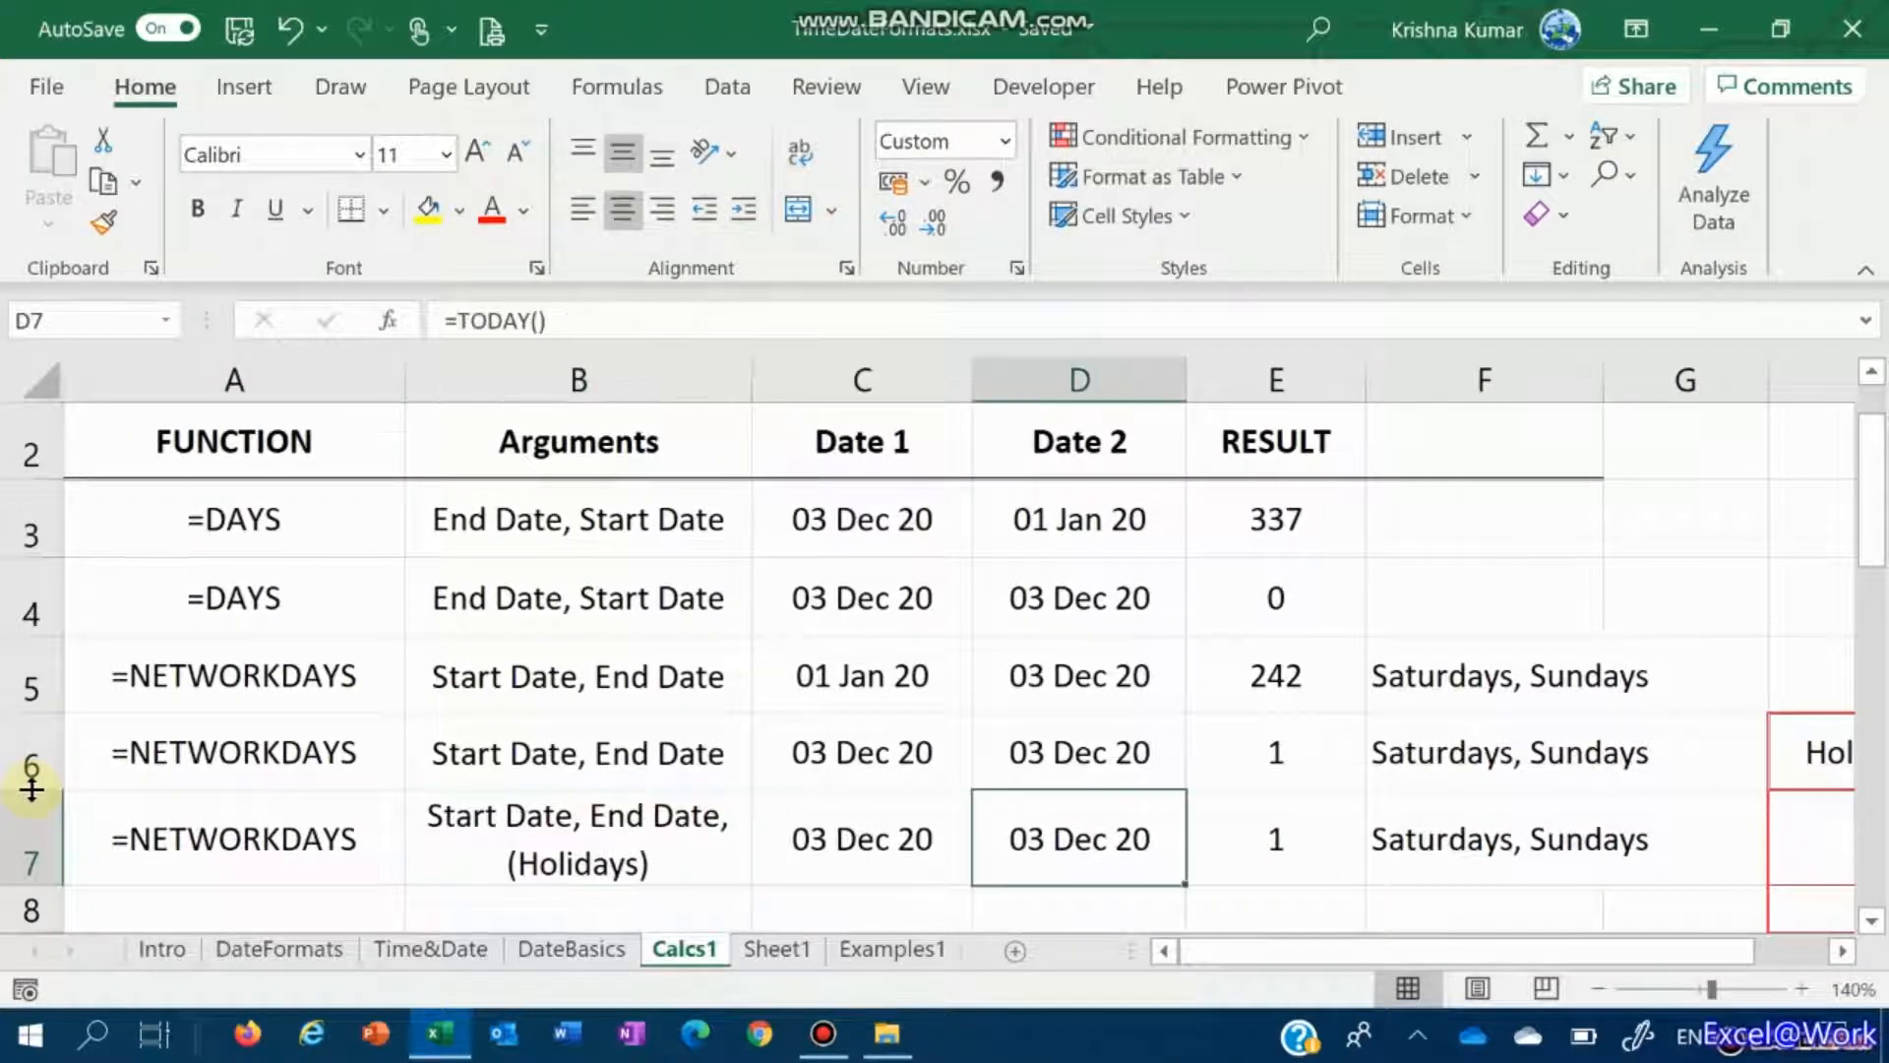
key("Left")
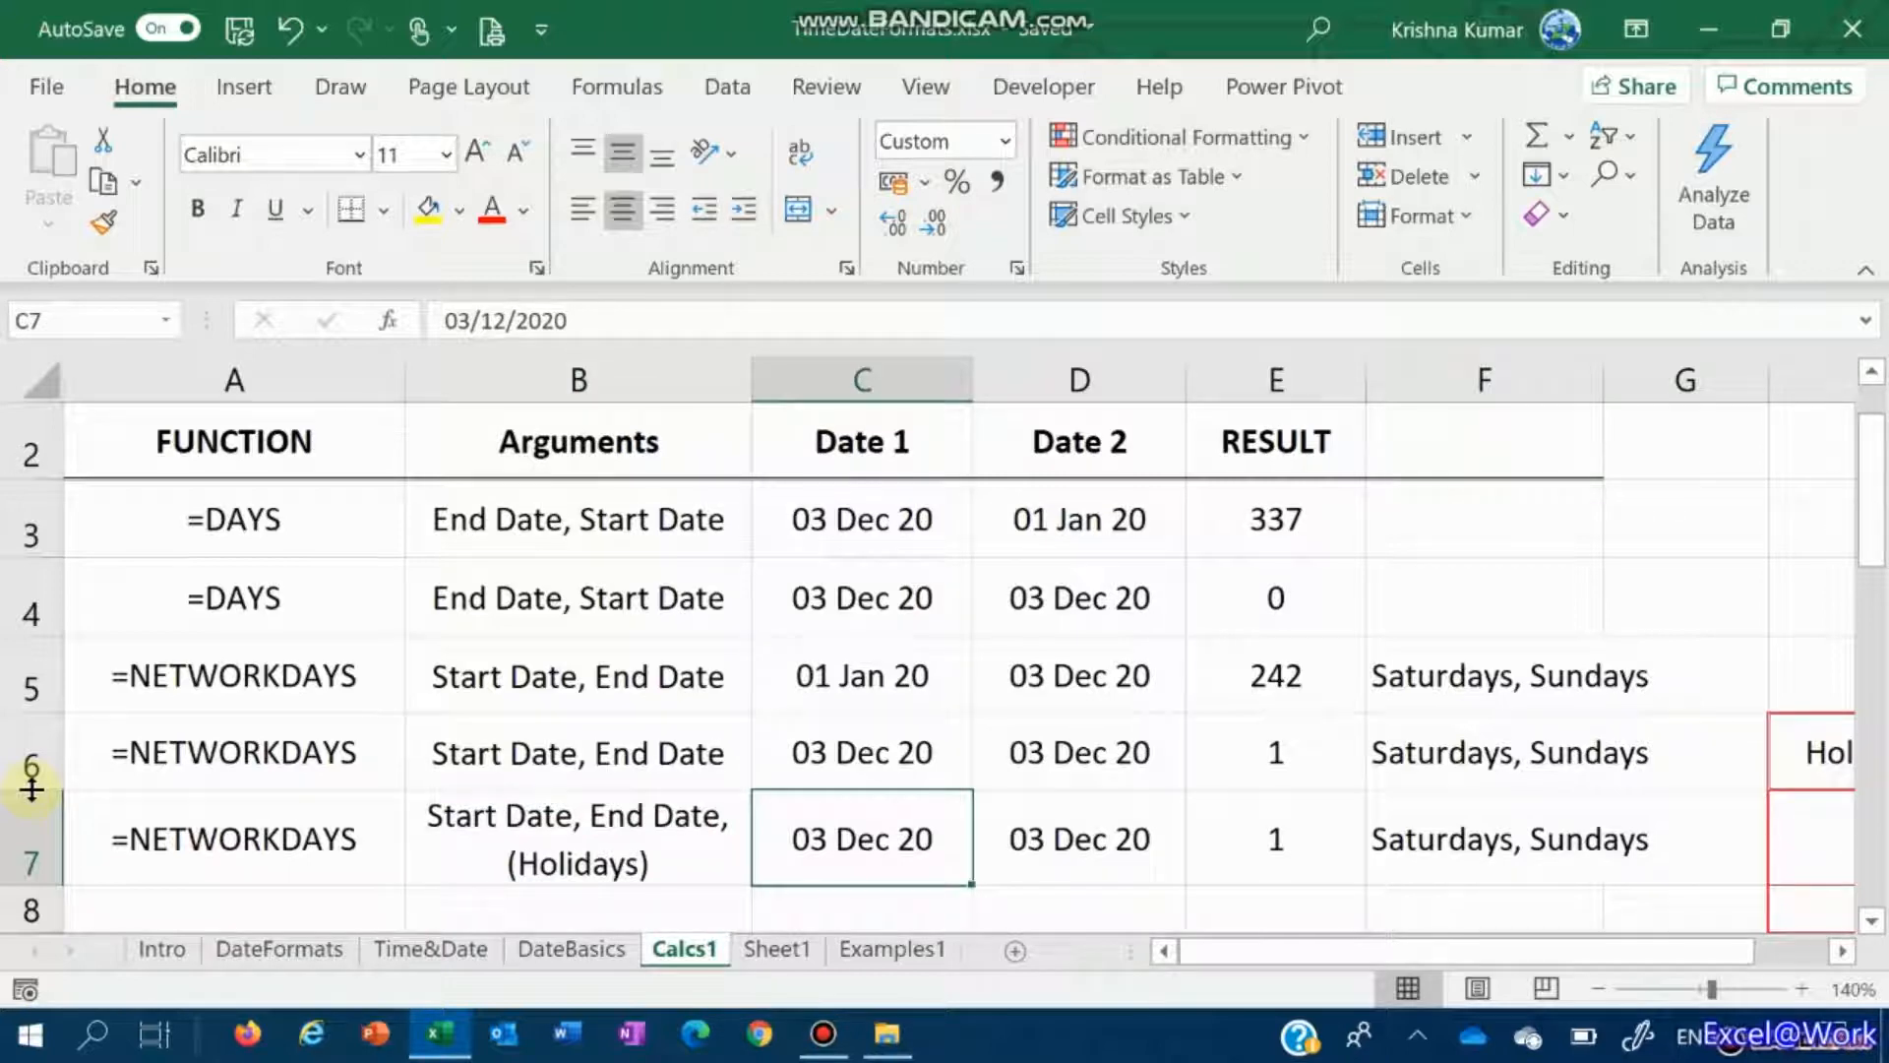
type("1/12")
key("Right")
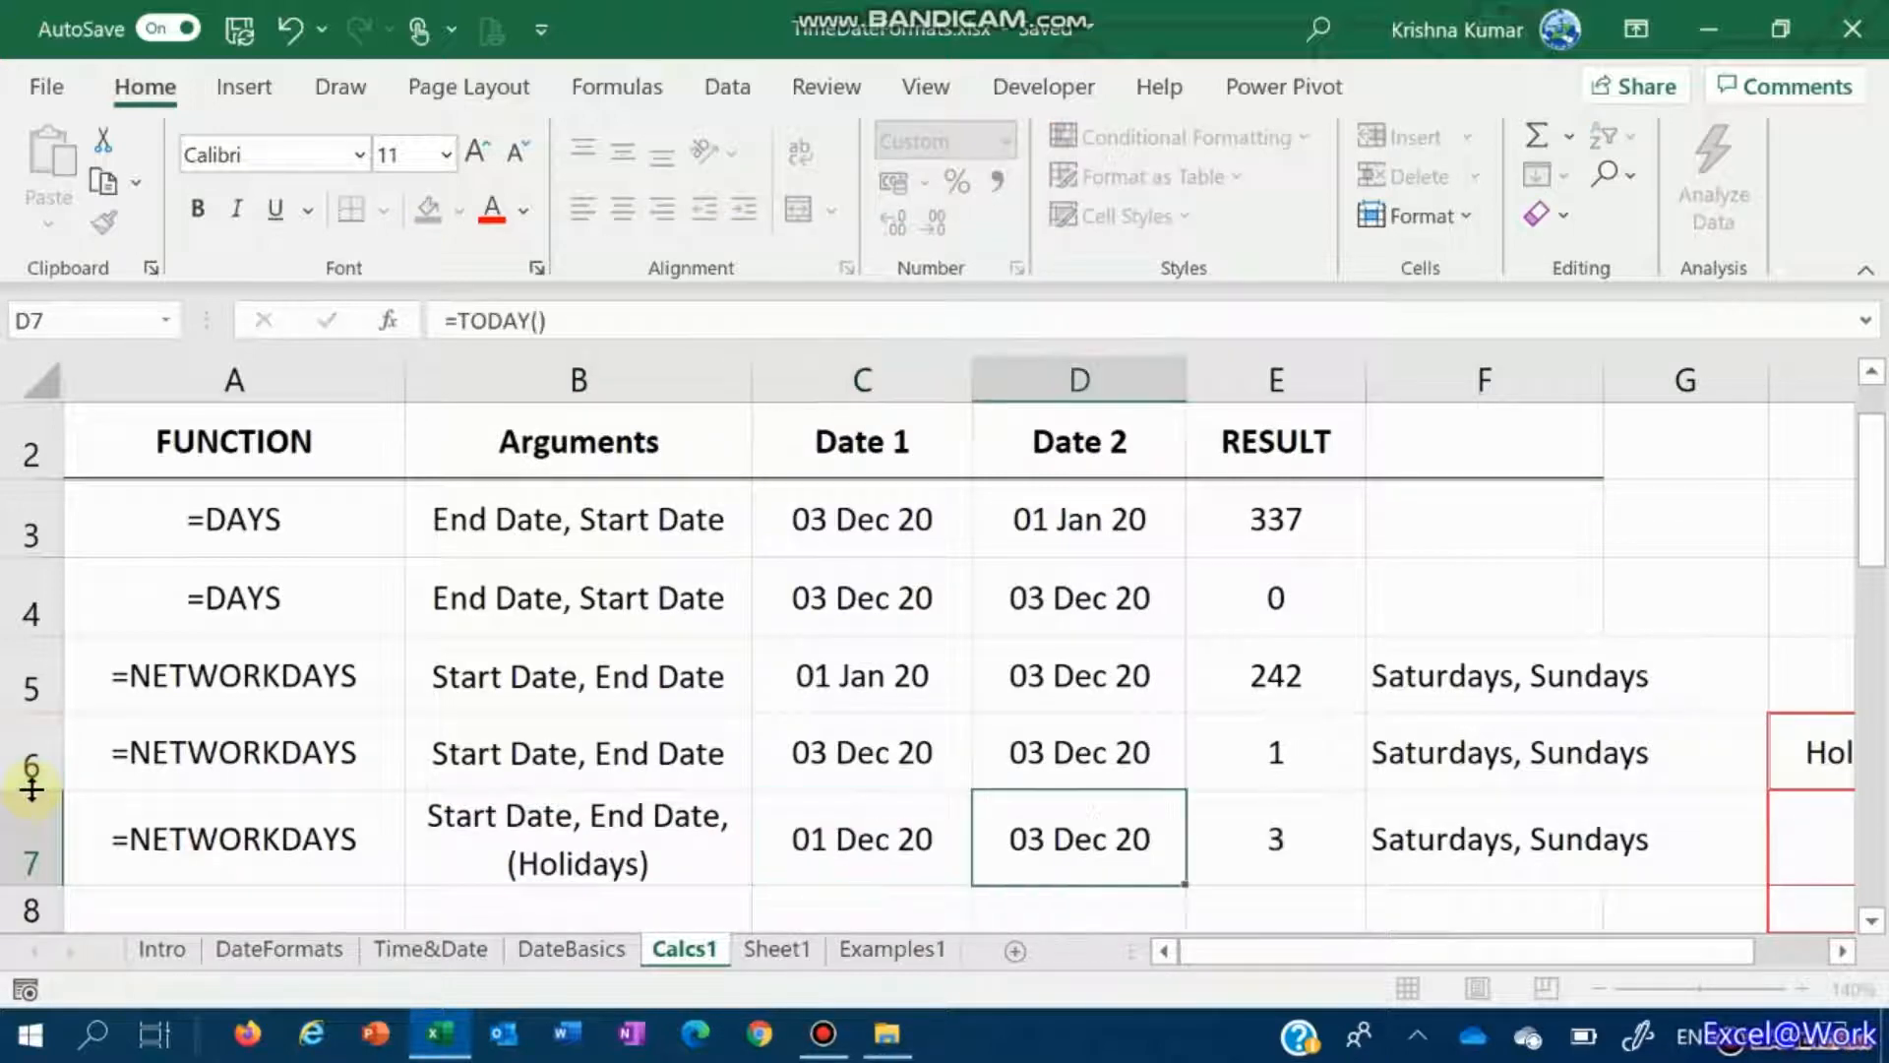
type("31/12")
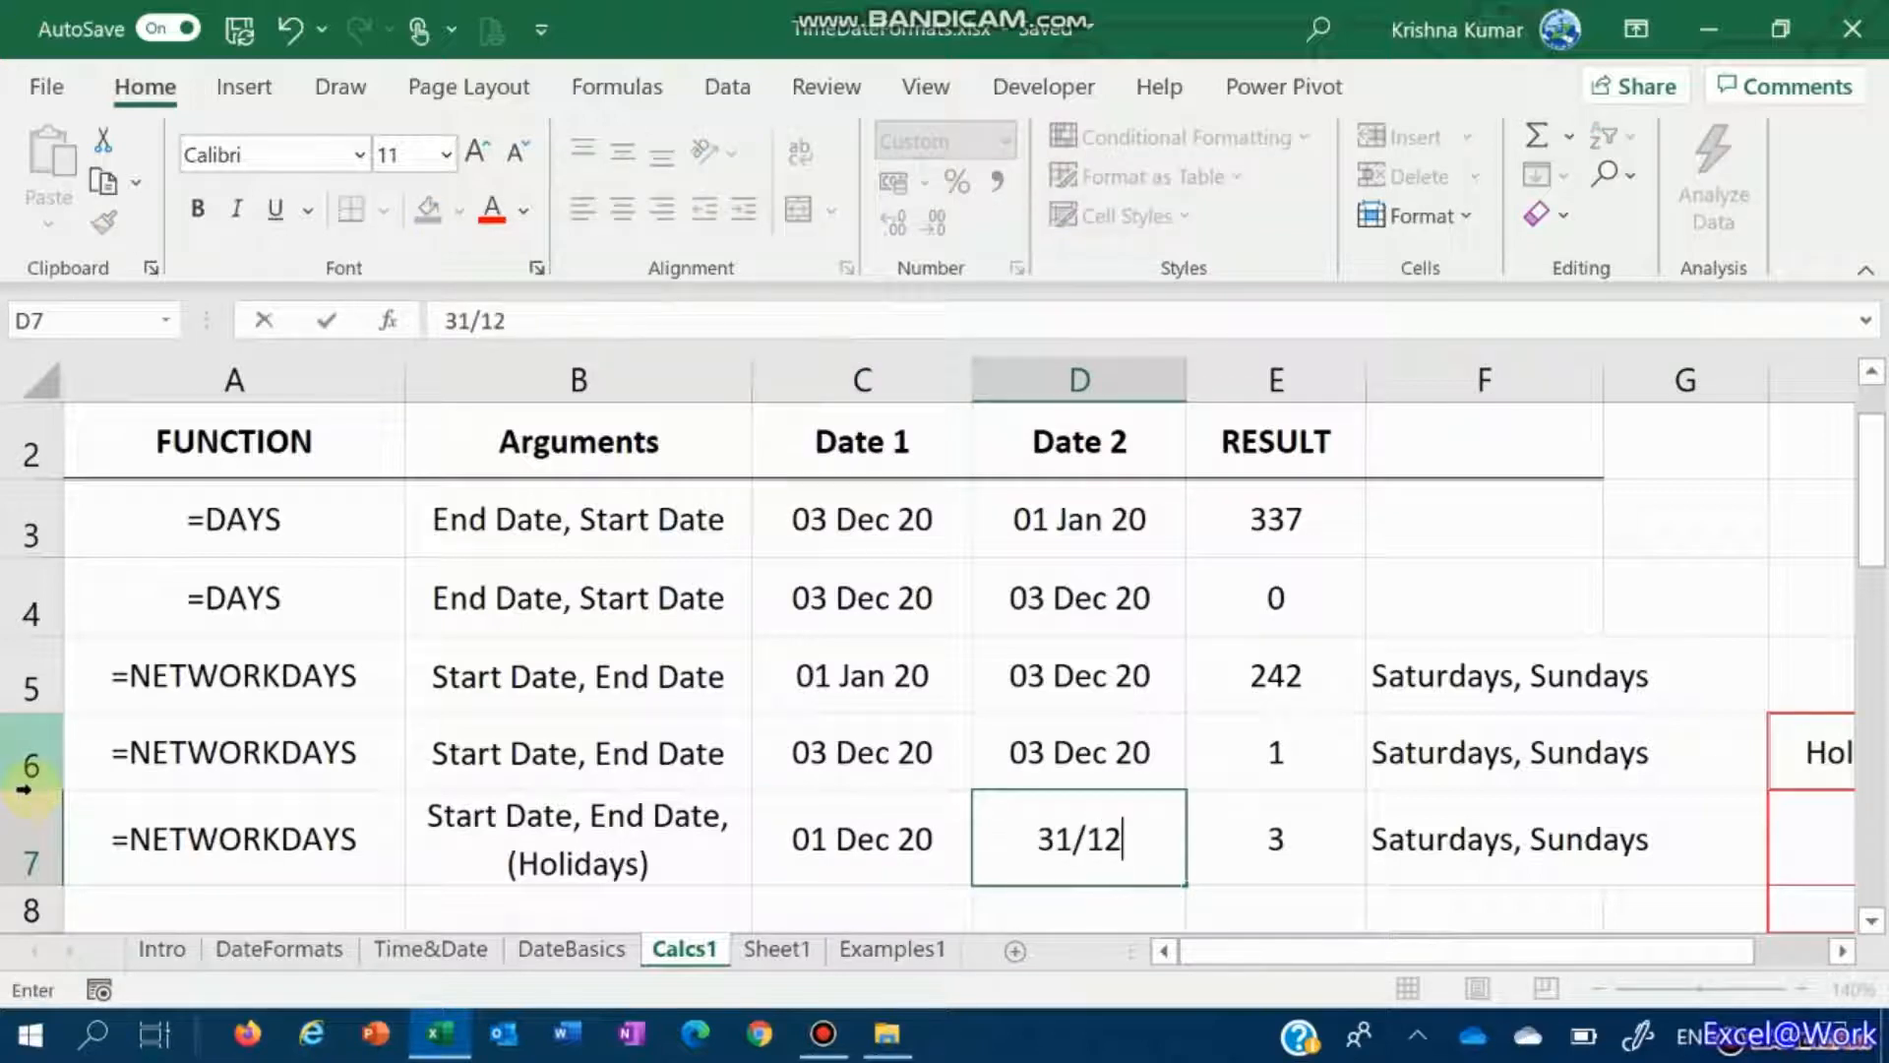
key("Return")
key("Up")
key("Right")
key("Right")
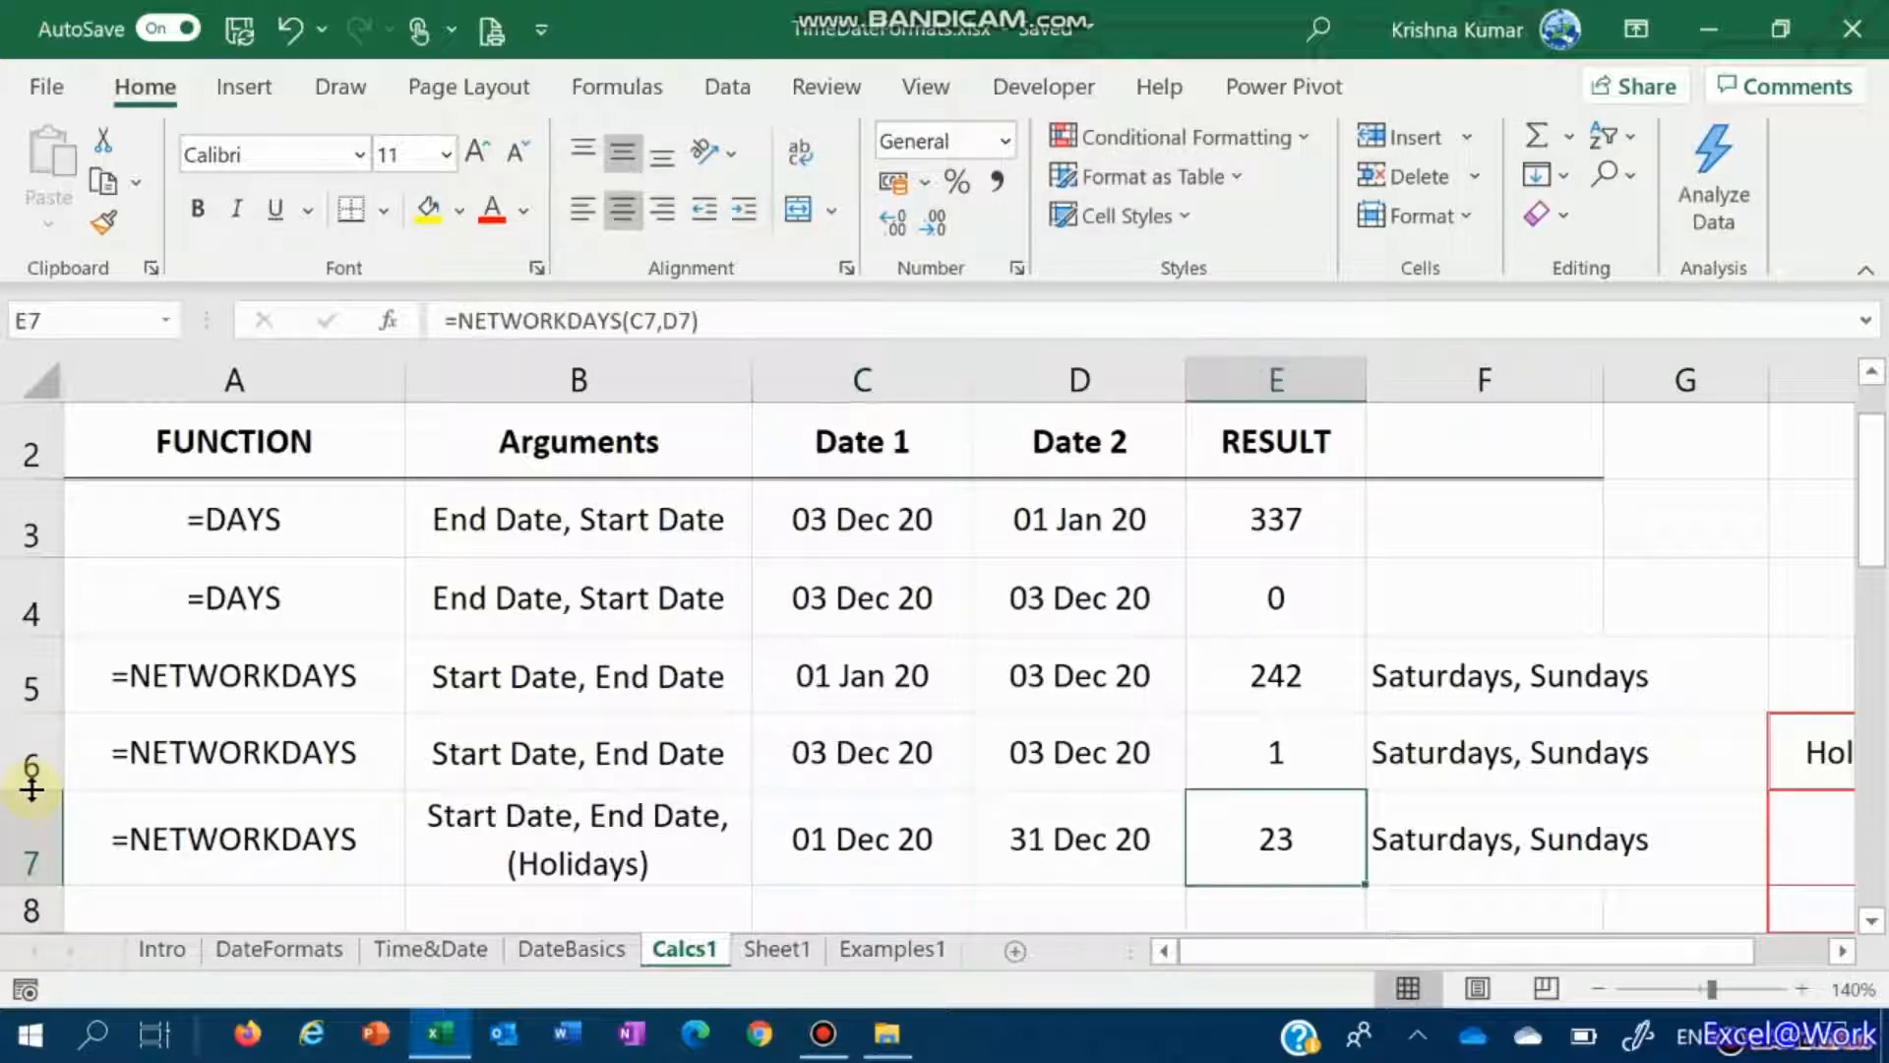
Step: Compare the dates and result of the NETWORKDAYS example in row 6 with those in row 7
key("Right")
key("Left")
left_click(1279, 763)
key("Left")
key("Left")
key("Left")
key("Right")
key("Right")
key("Left")
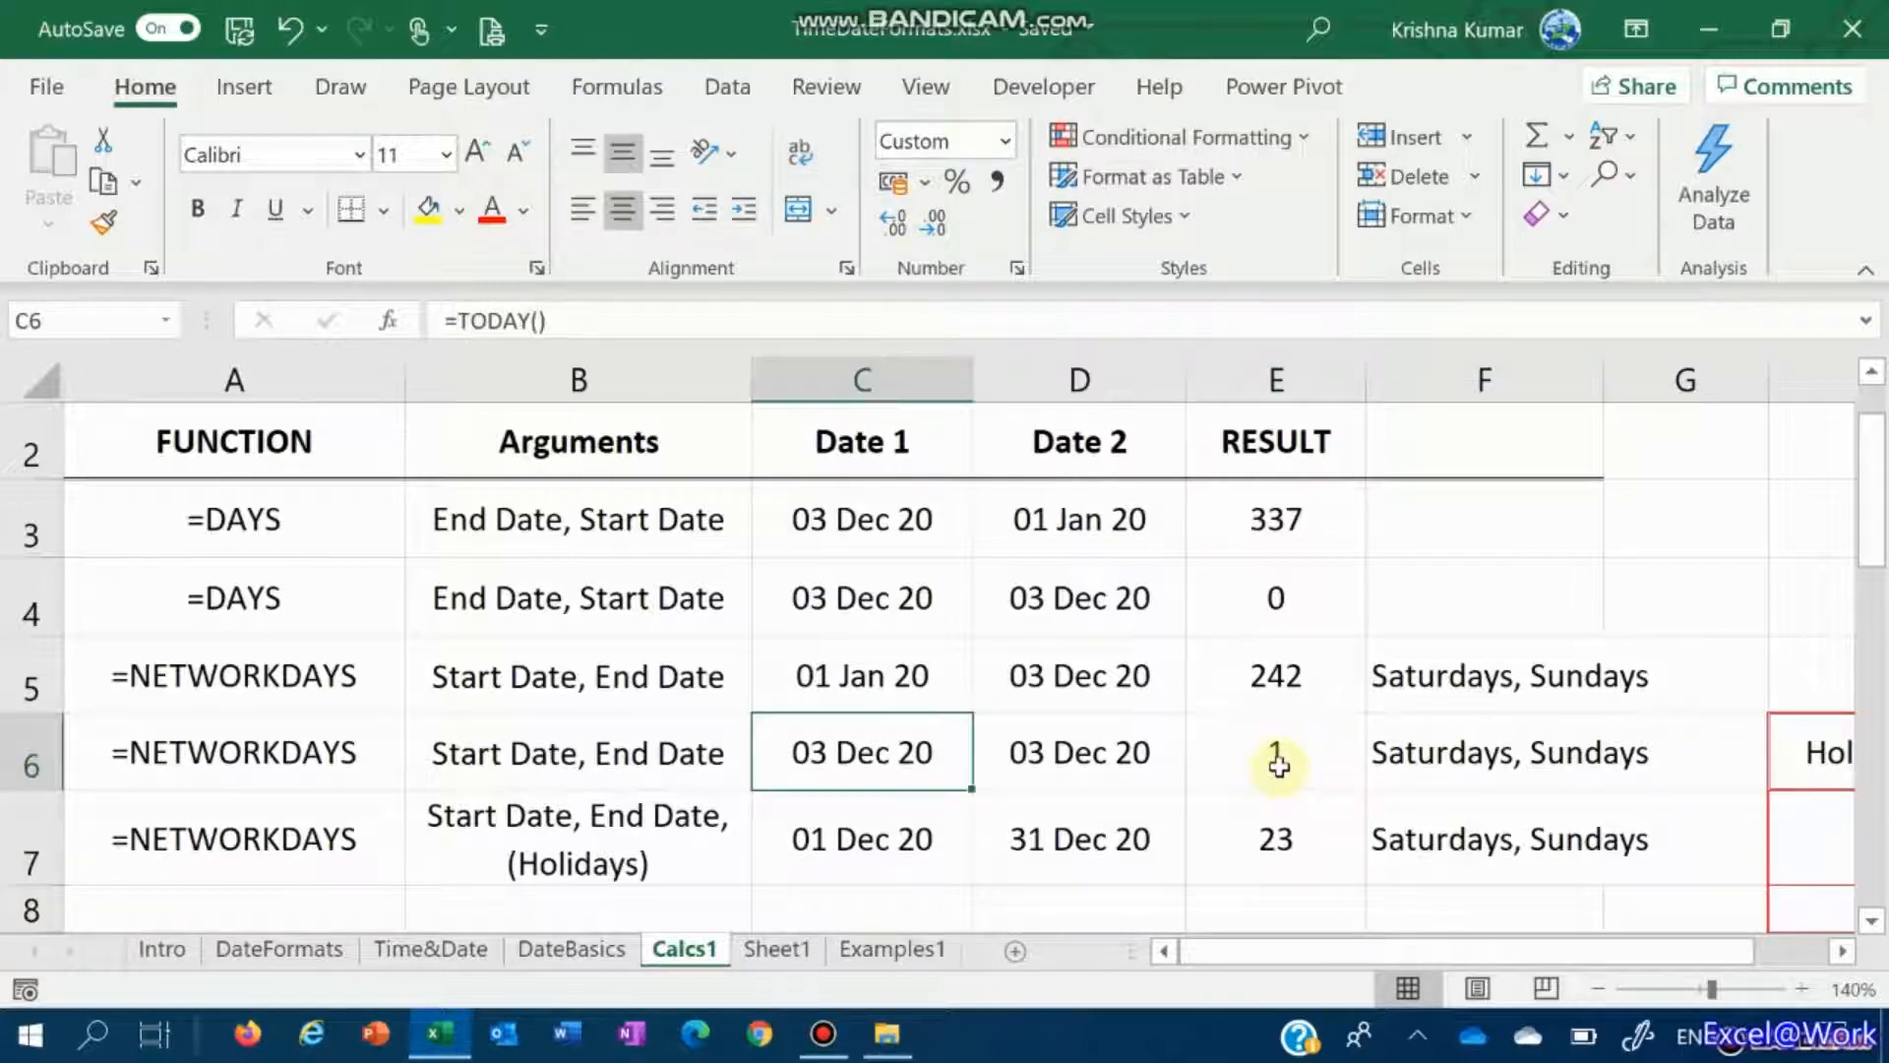
Step: Set the dates of the first NETWORKDAYS example to 1/12 in C5 and 31/12 in D5
key("Up")
key("Right")
key("Left")
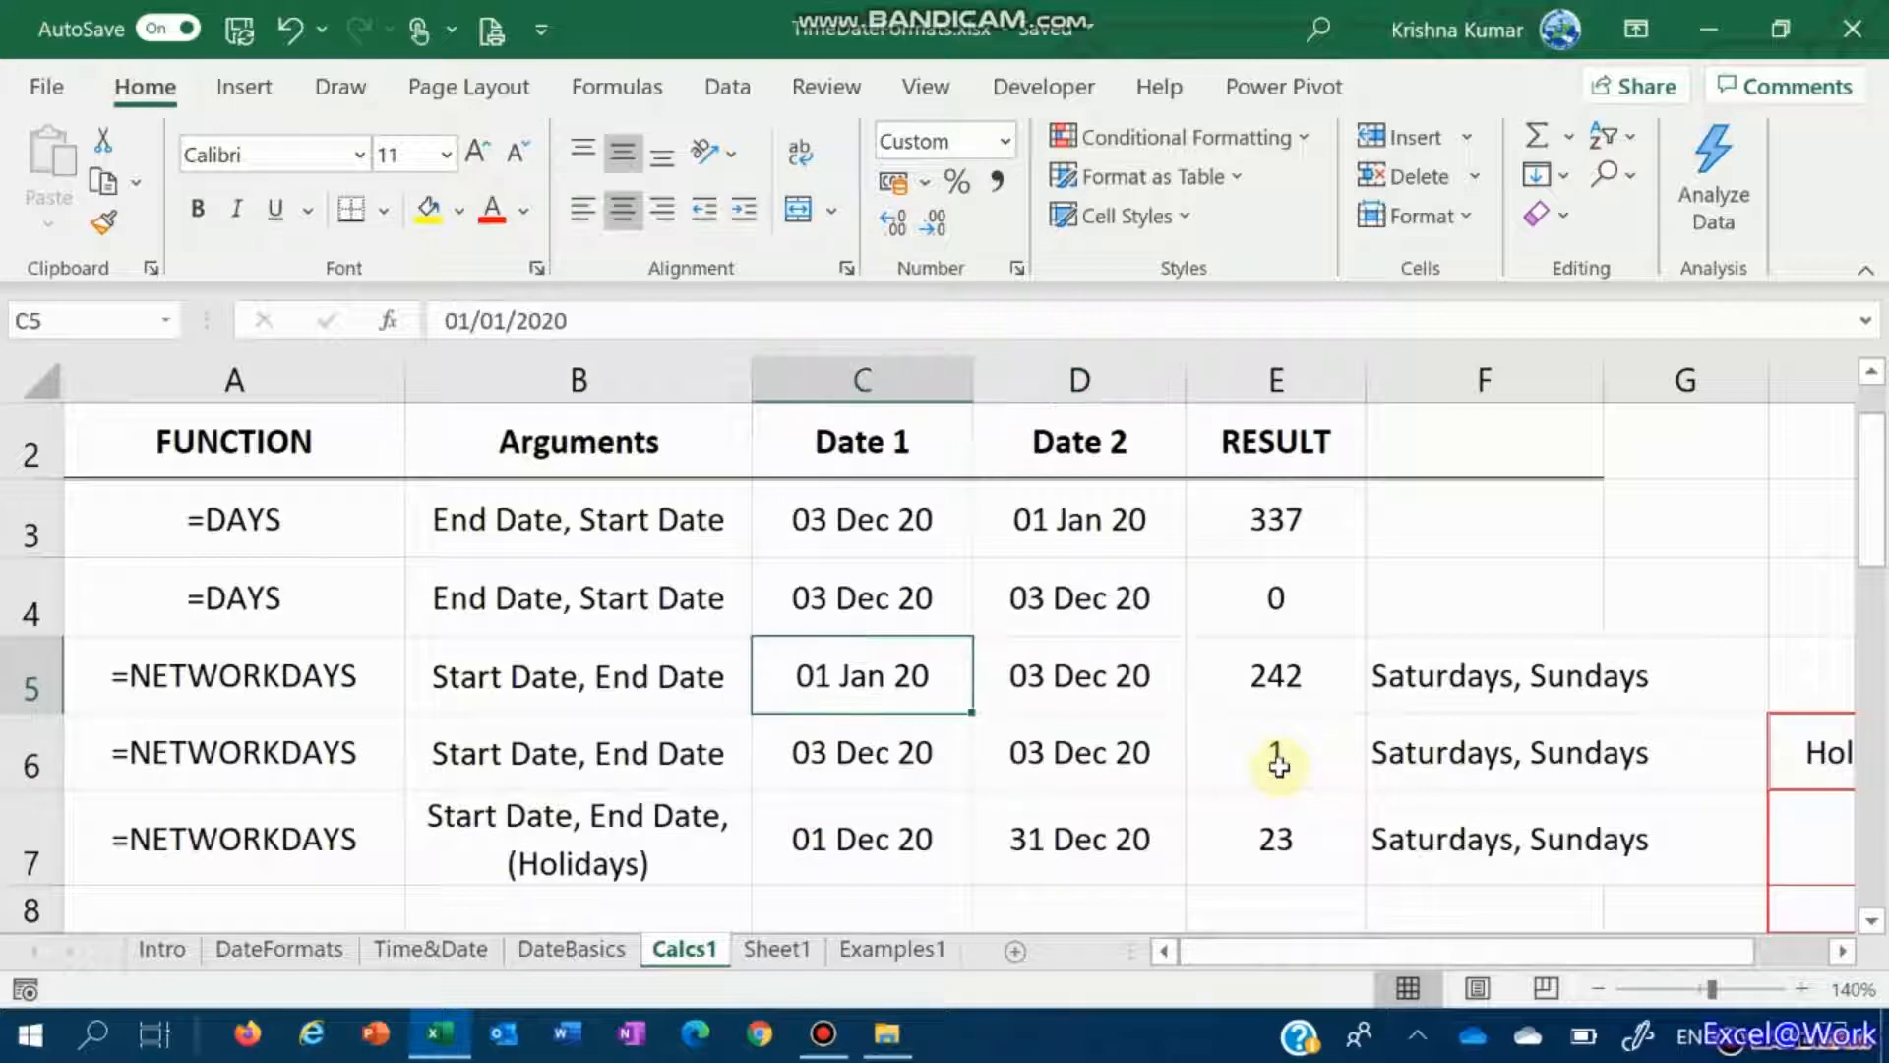
type("1/12")
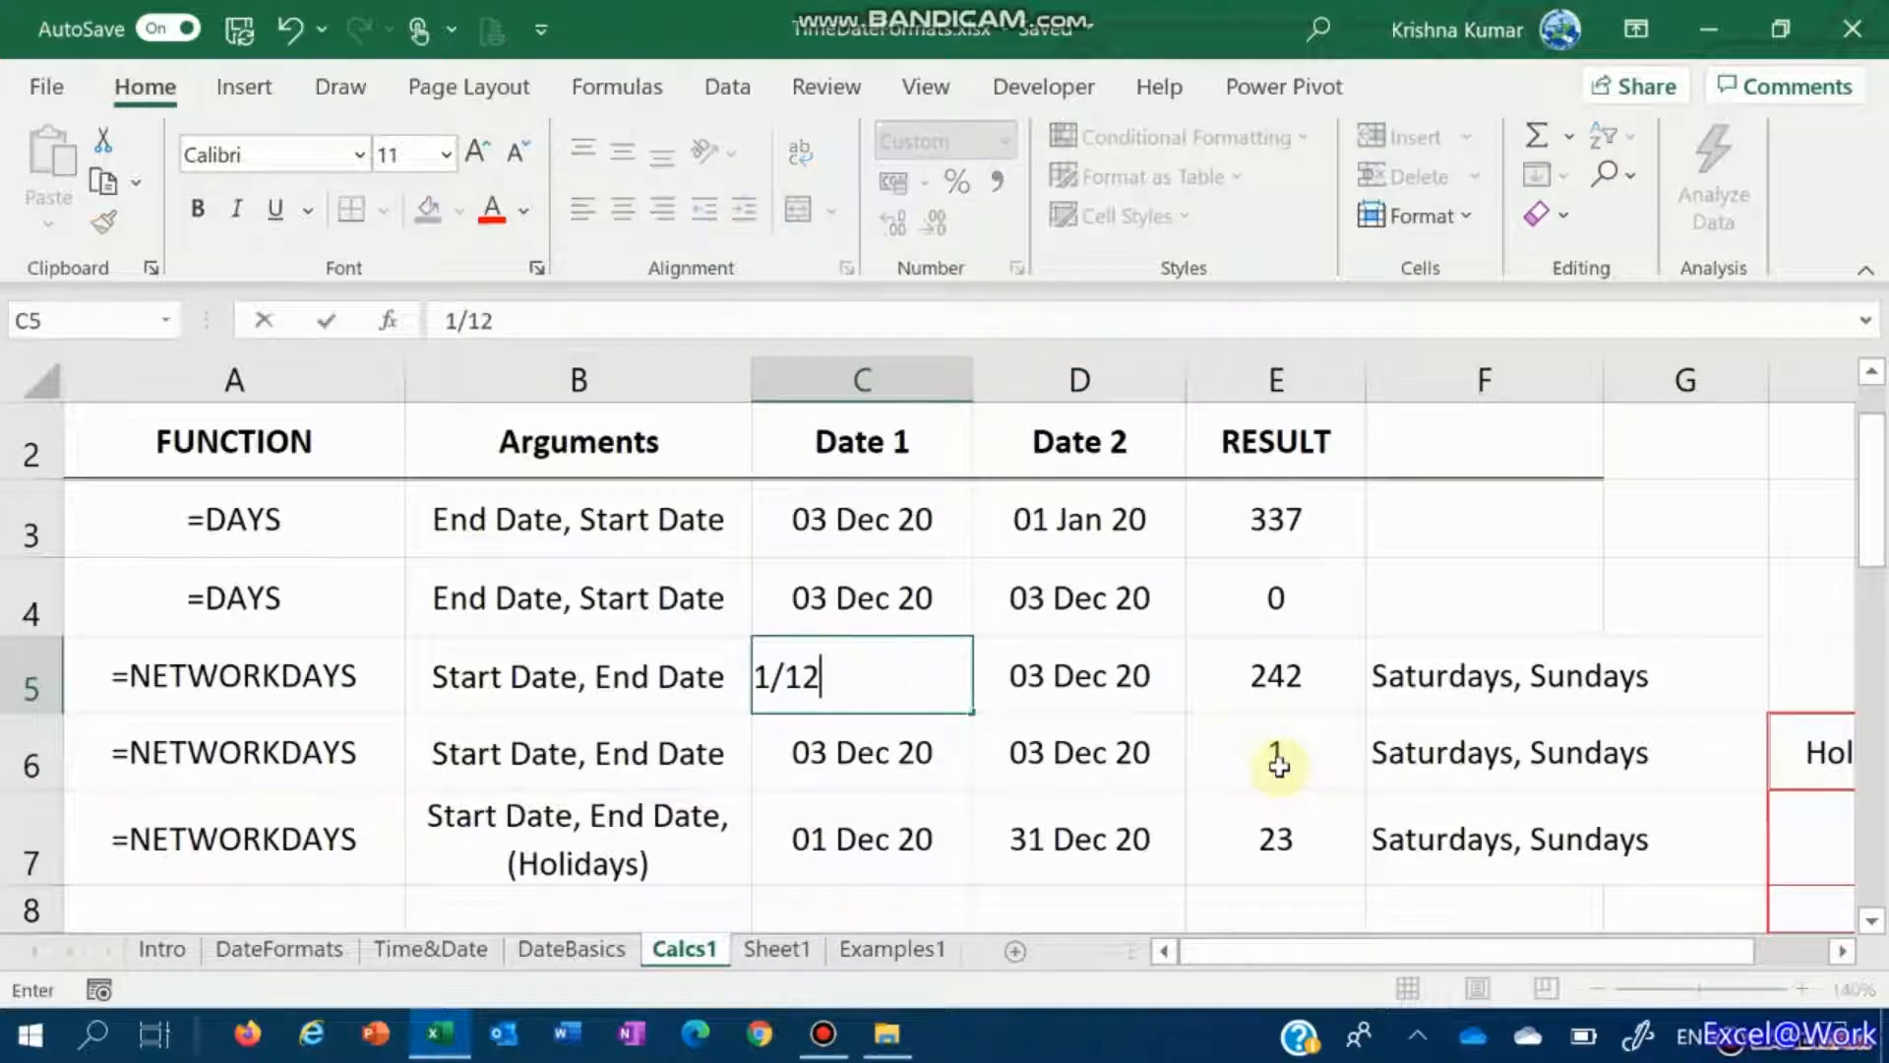
key("Return")
key("Up")
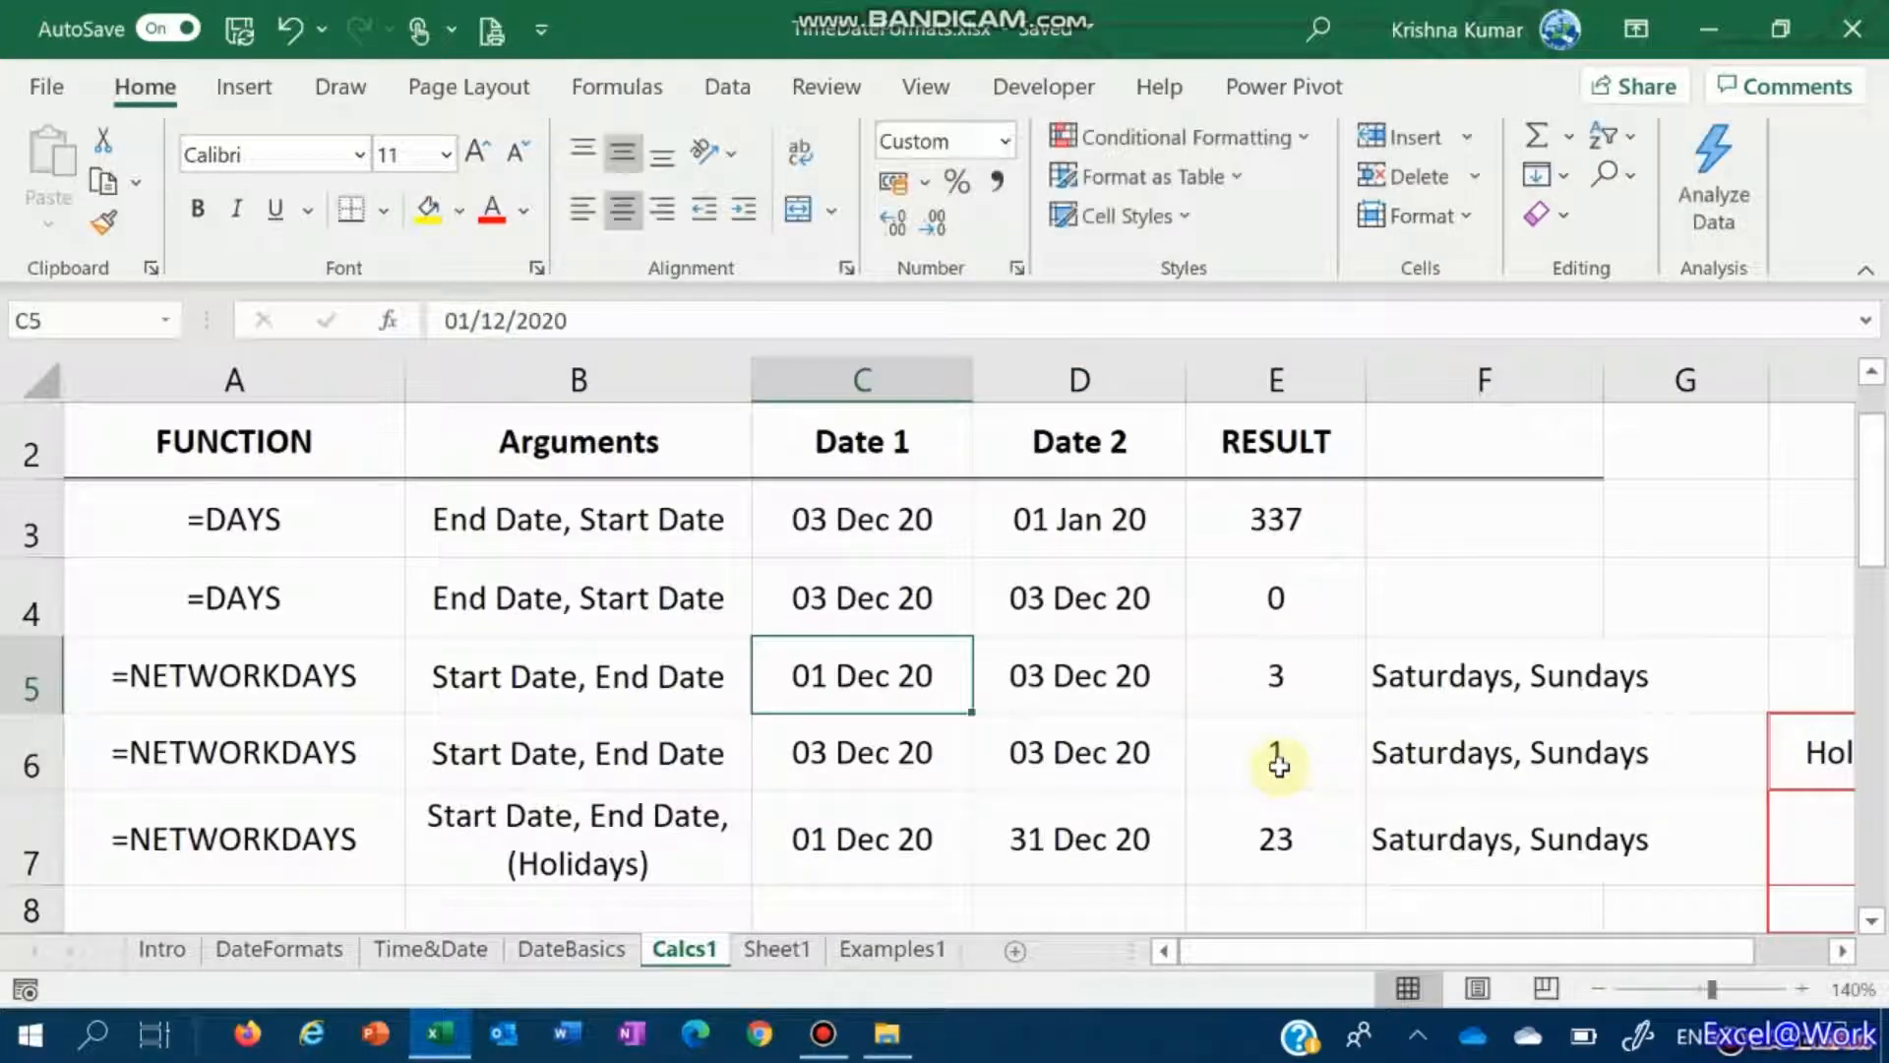
key("Right")
type("31/12")
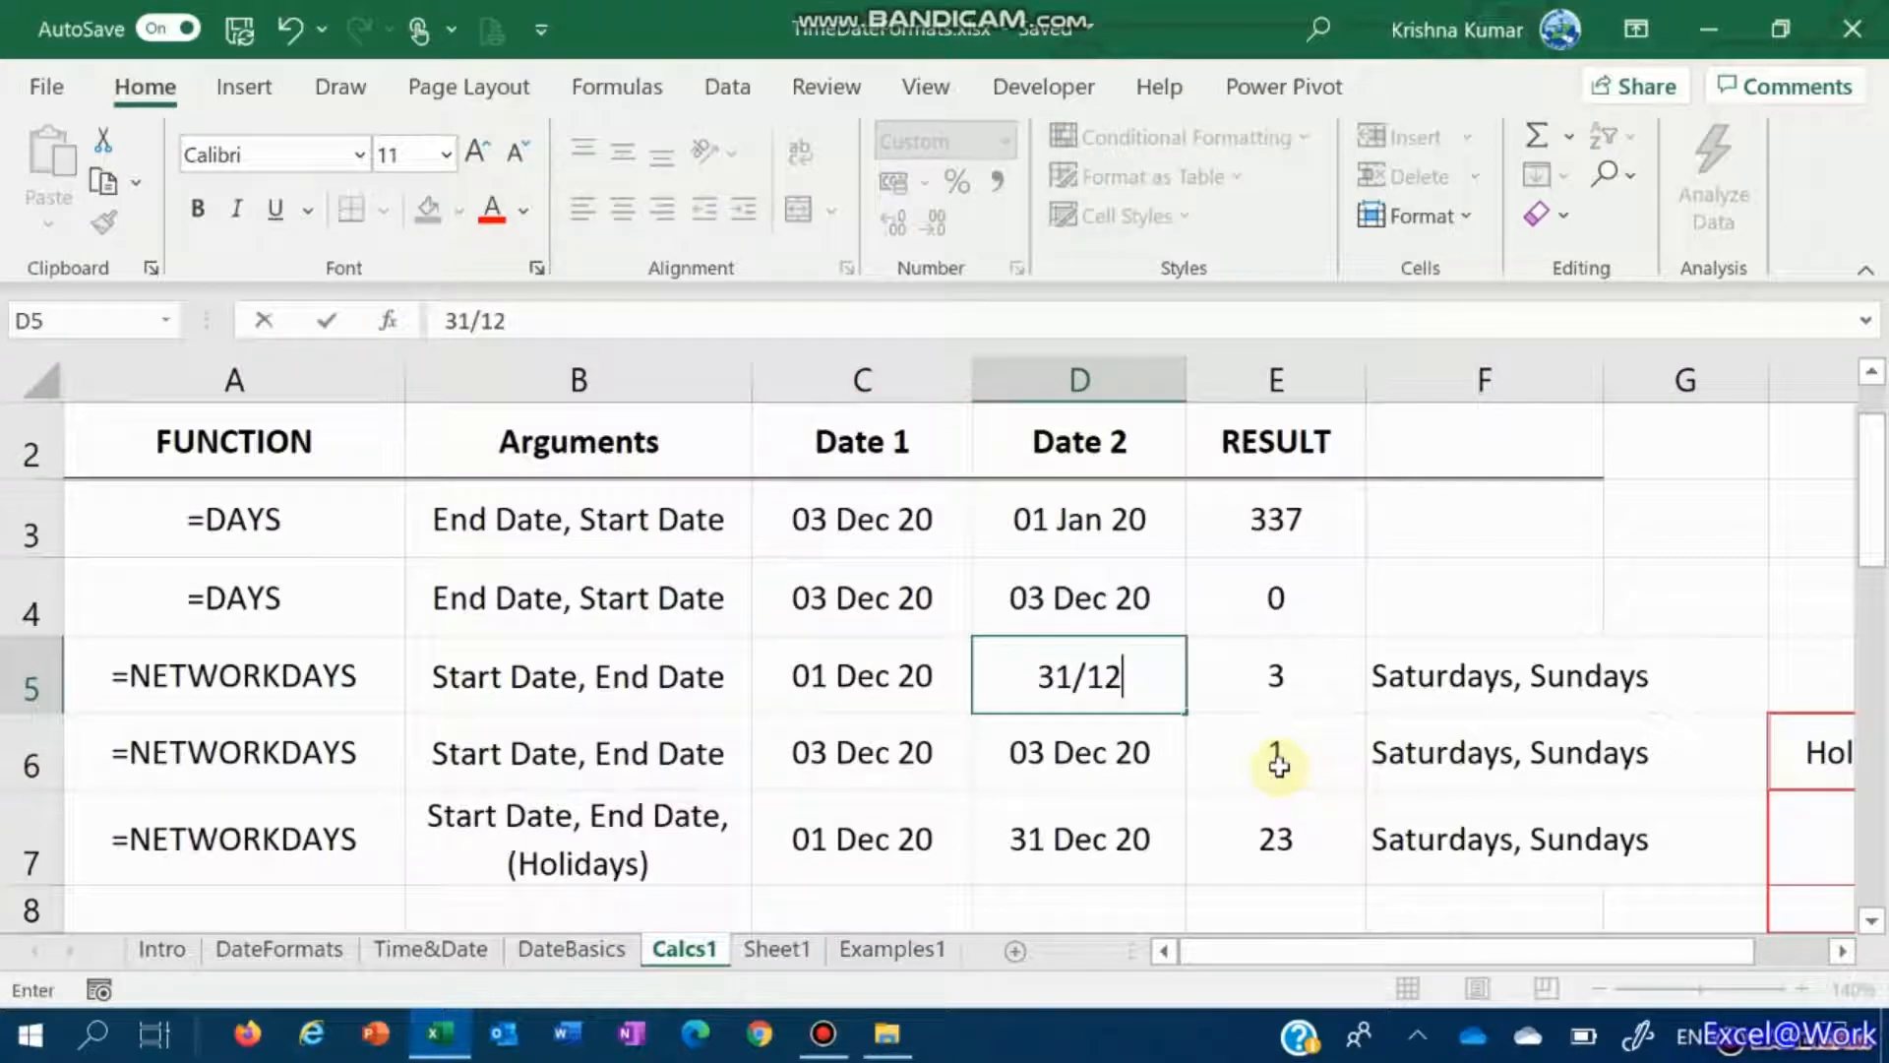
key("Return")
key("Up")
key("Right")
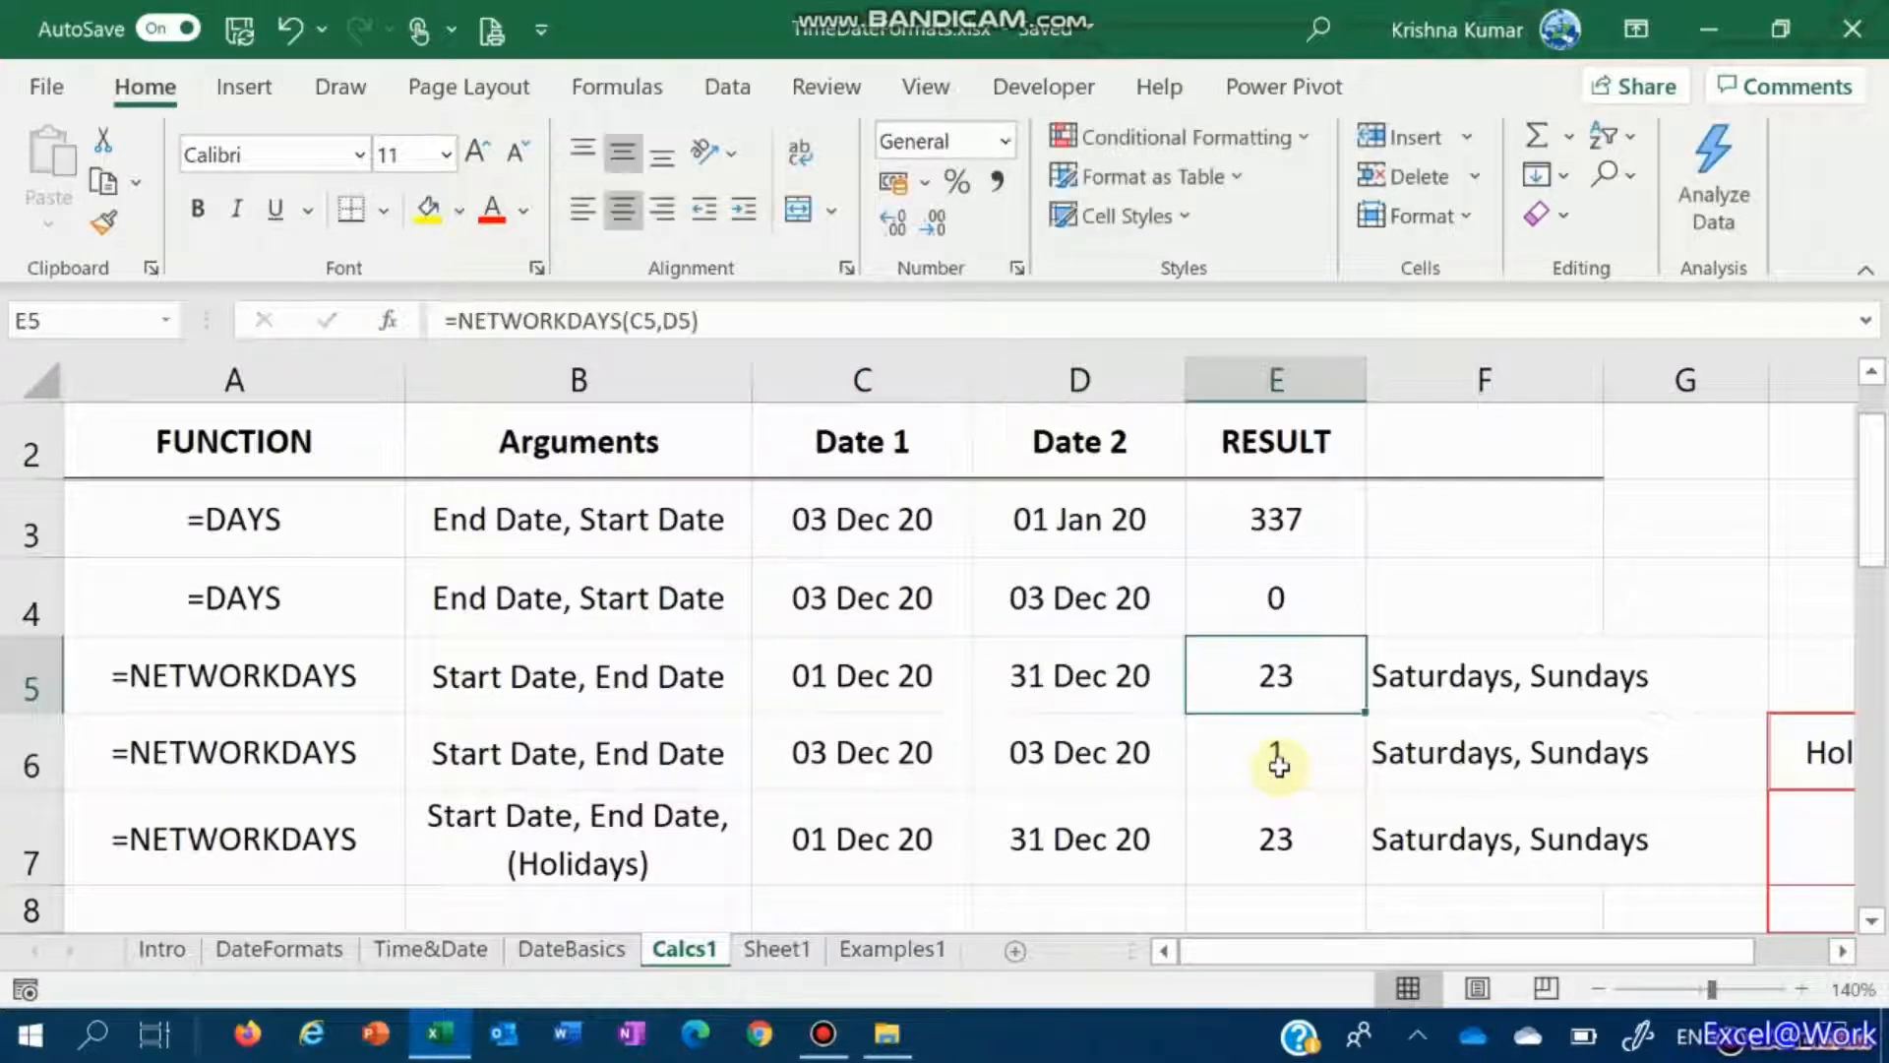
Step: Try 1/12 in C3 and 31/12 in D3 as the dates of the first DAYS example
key("Right")
key("Left")
key("Left")
key("Left")
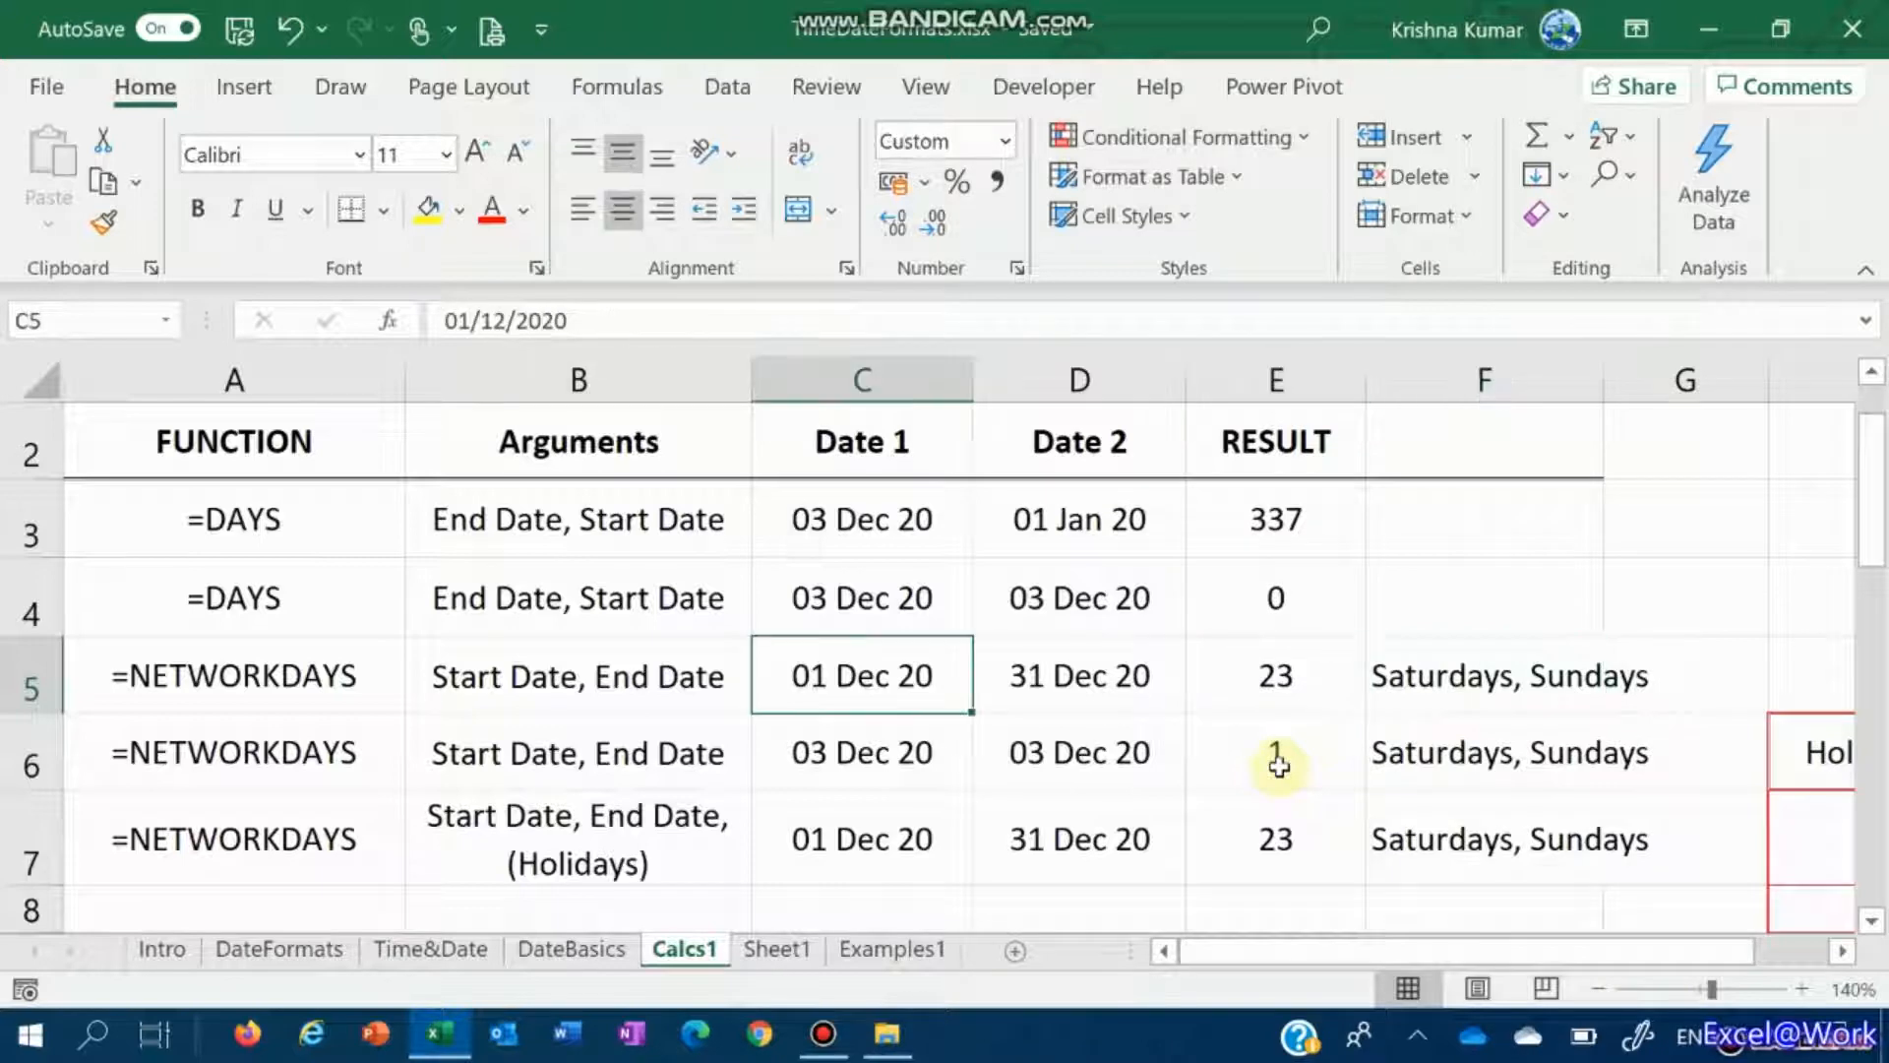
key("Up")
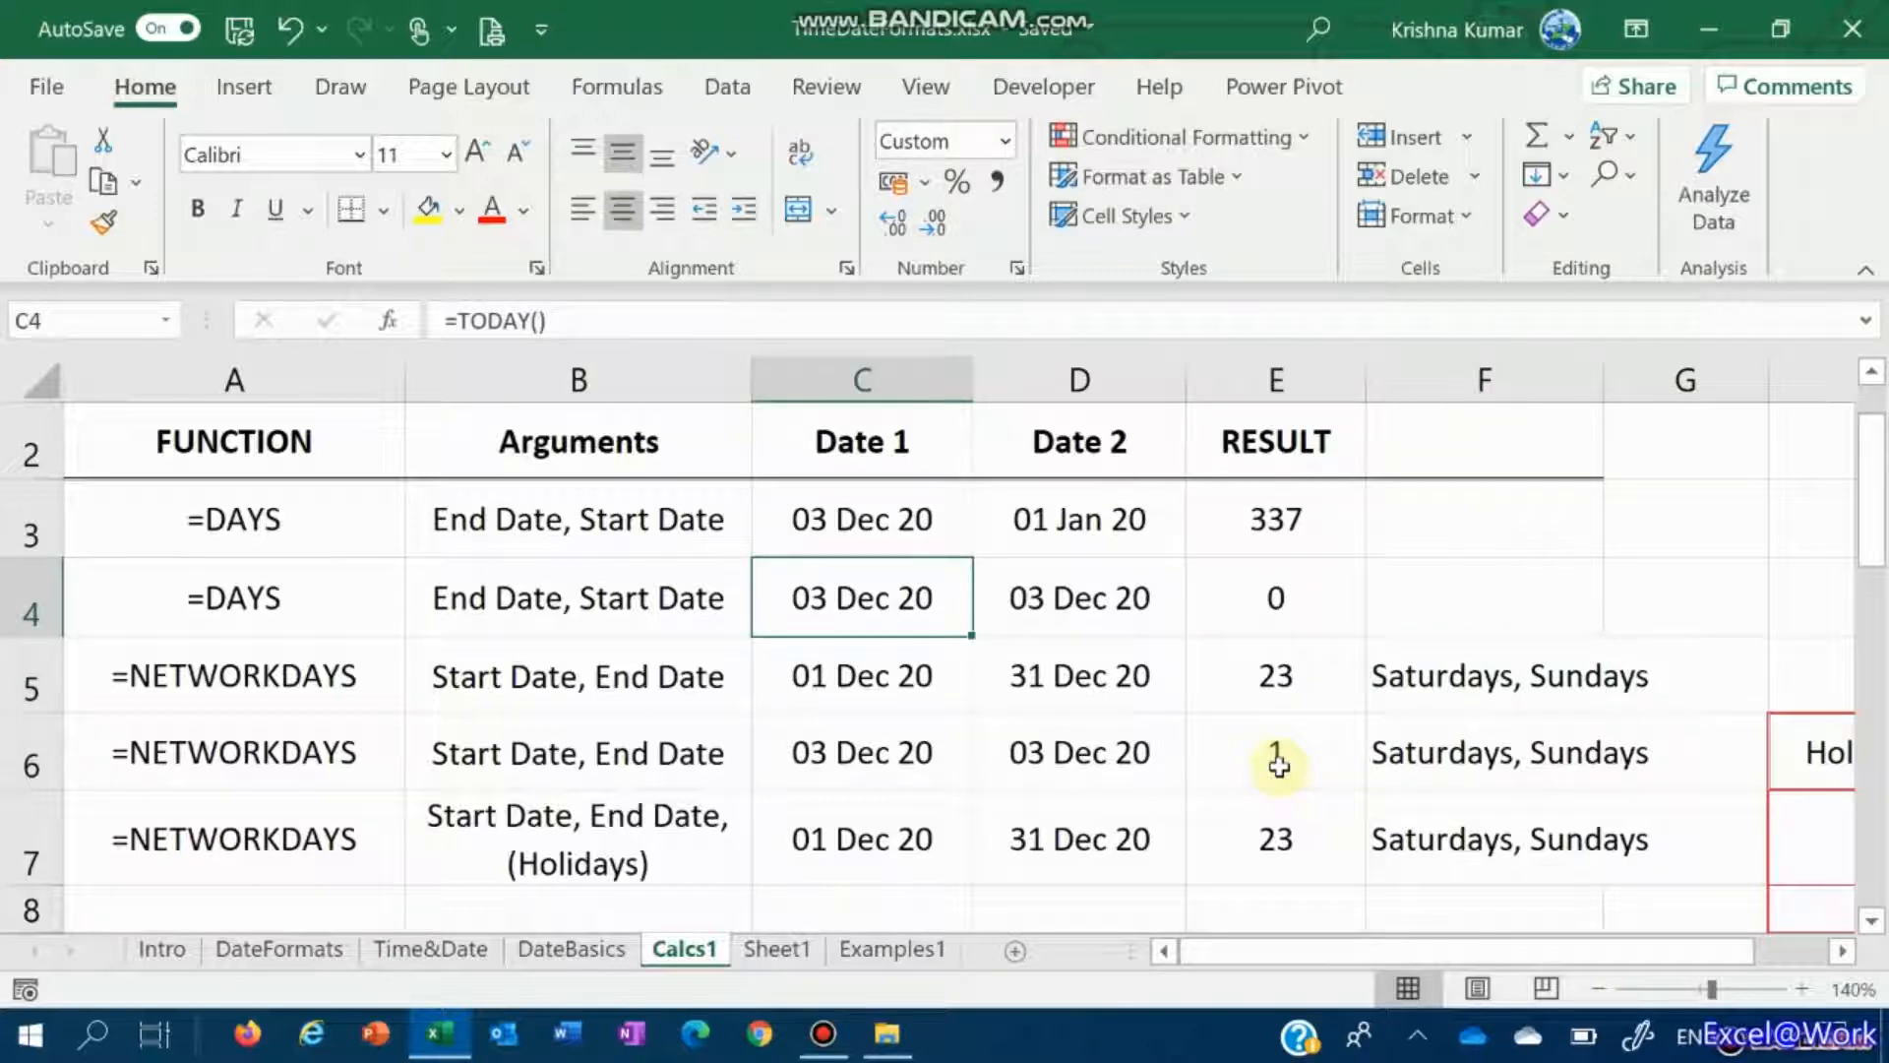
key("Up")
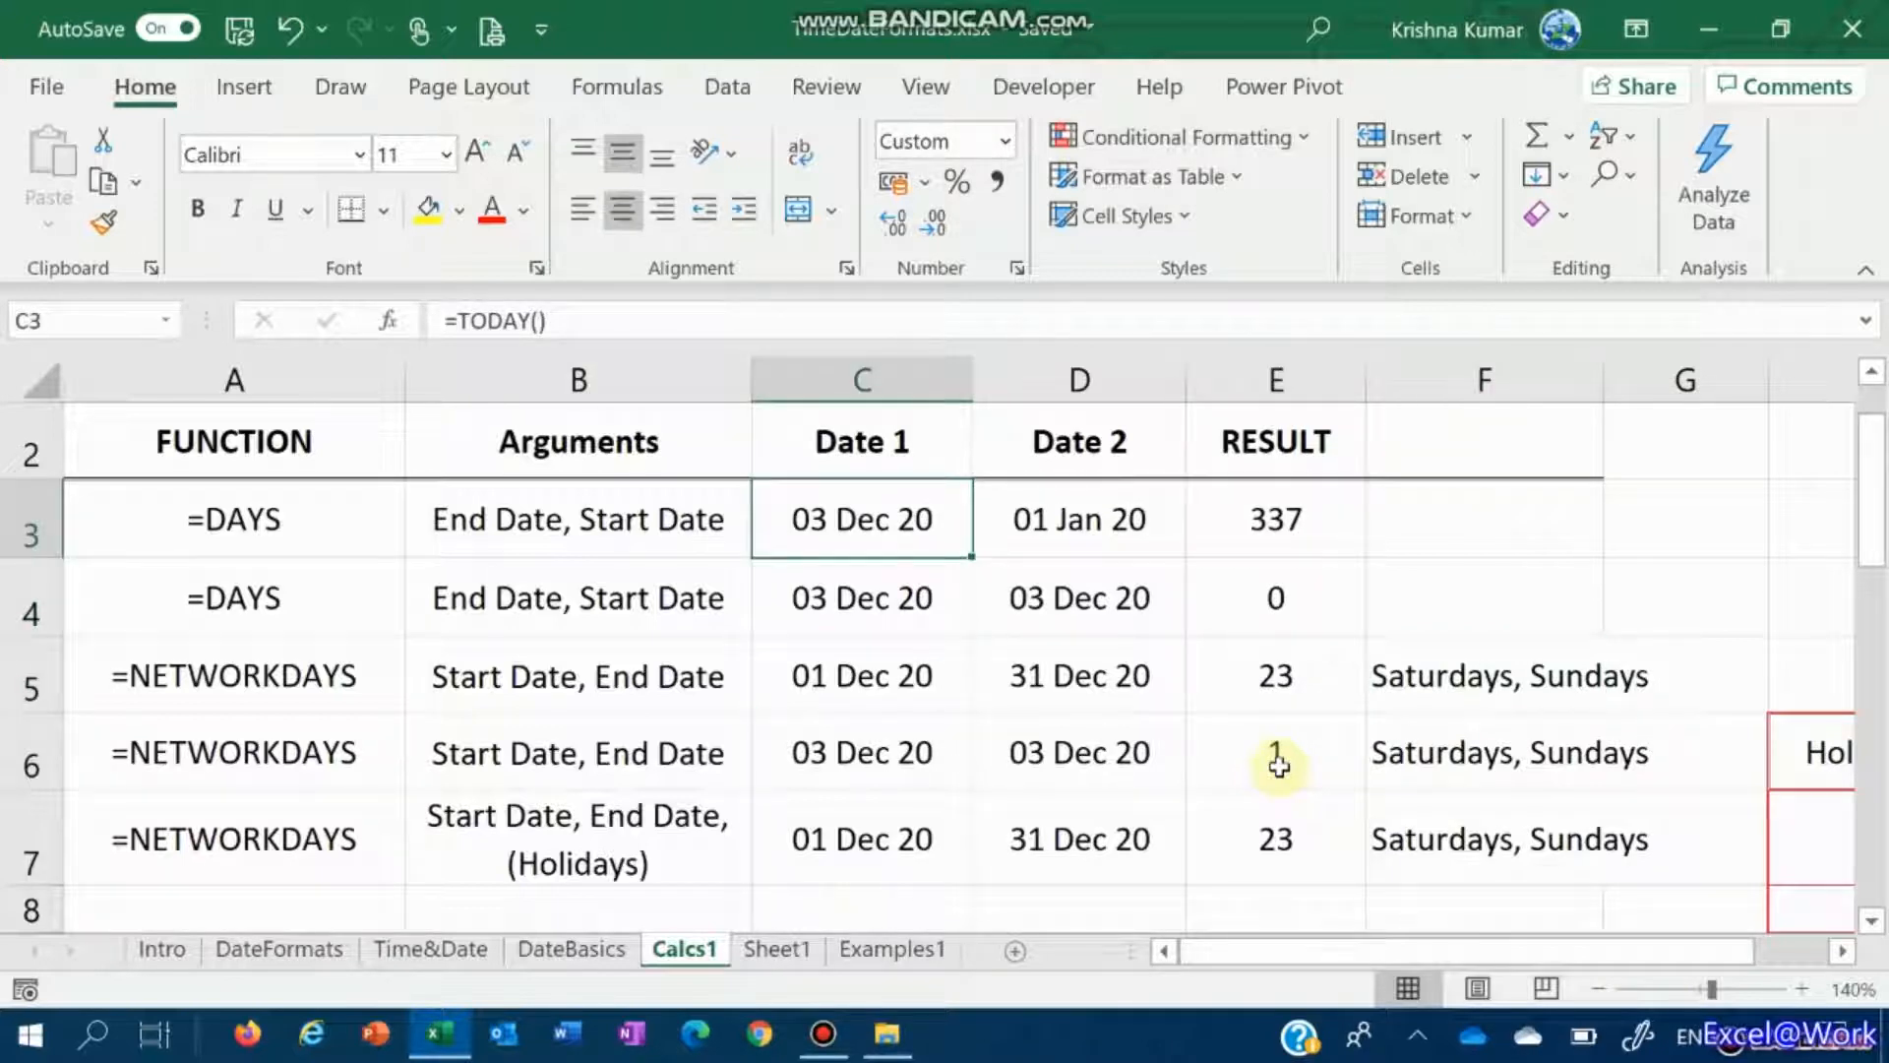
type("1/12")
key("Tab")
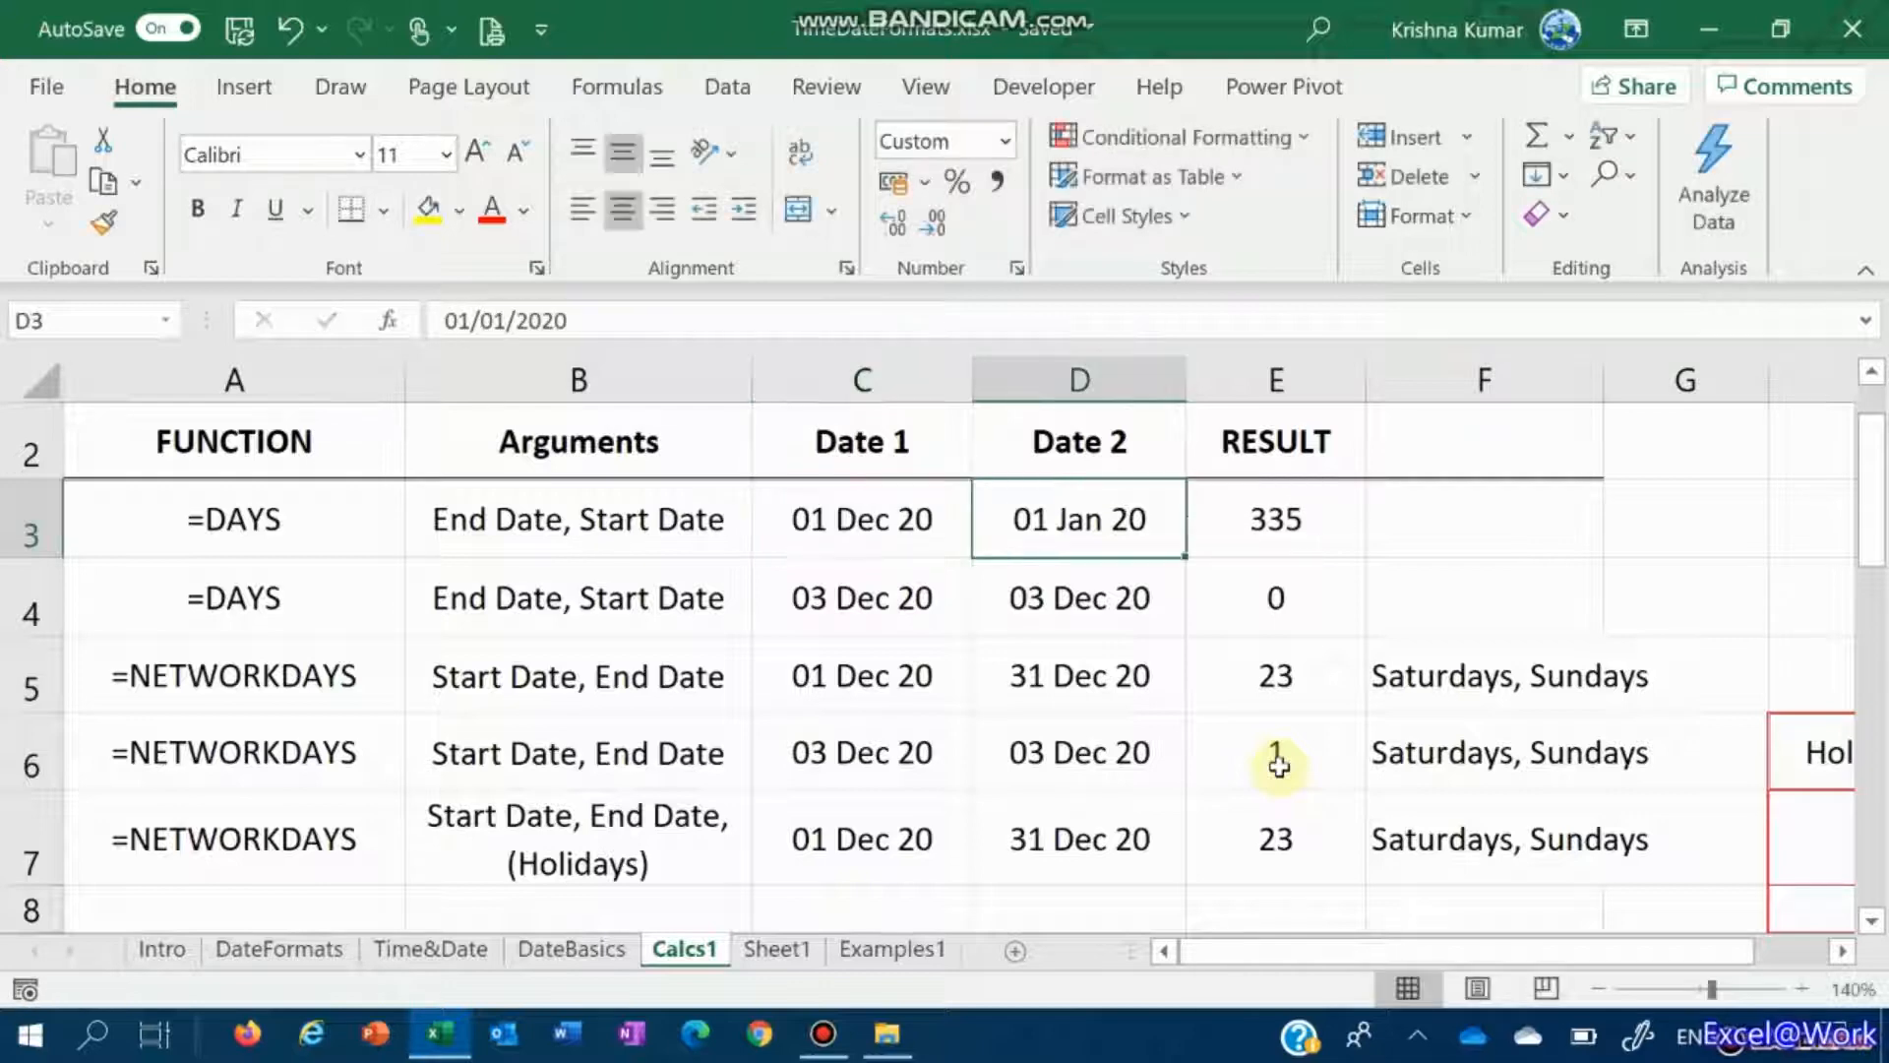
type("31/12")
key("Return")
key("Up")
key("Right")
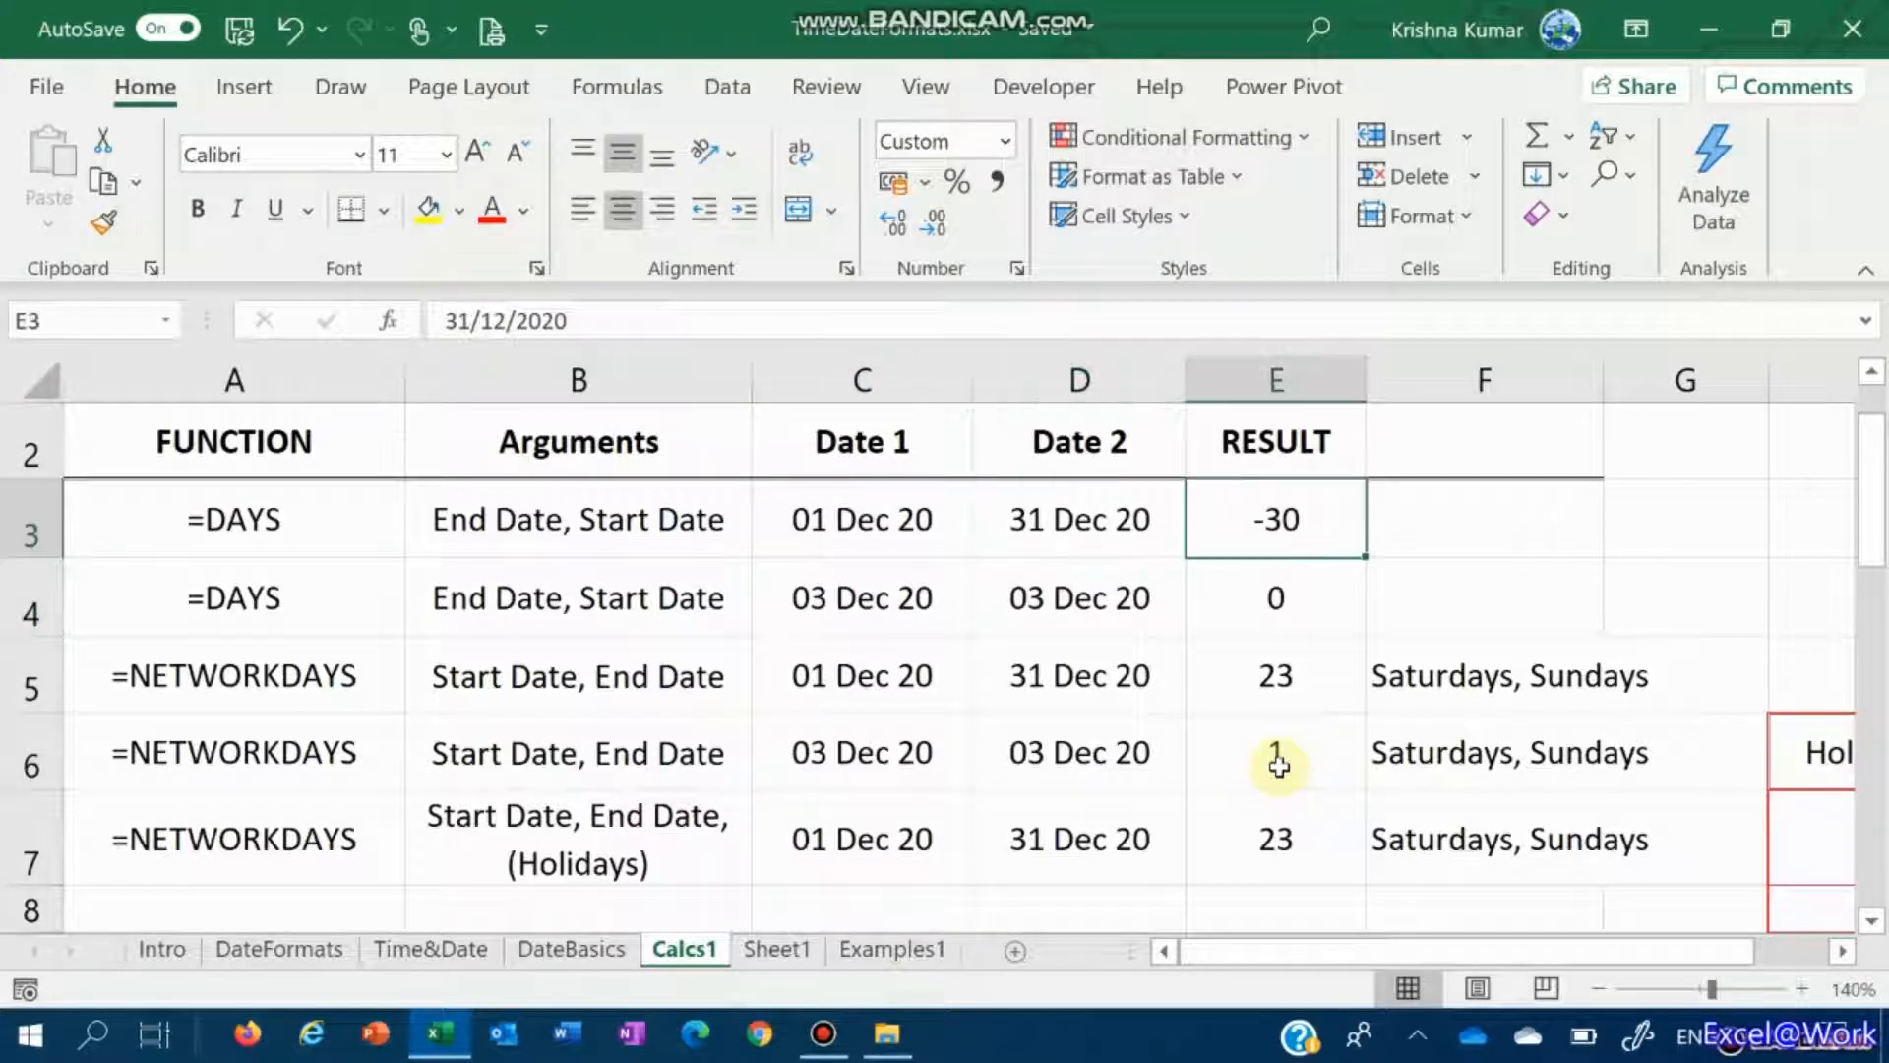
Step: Set the first DAYS example's end date in C3 to 31/12 and its start date in D3 to 1/12
key("Left")
key("Left")
type("31")
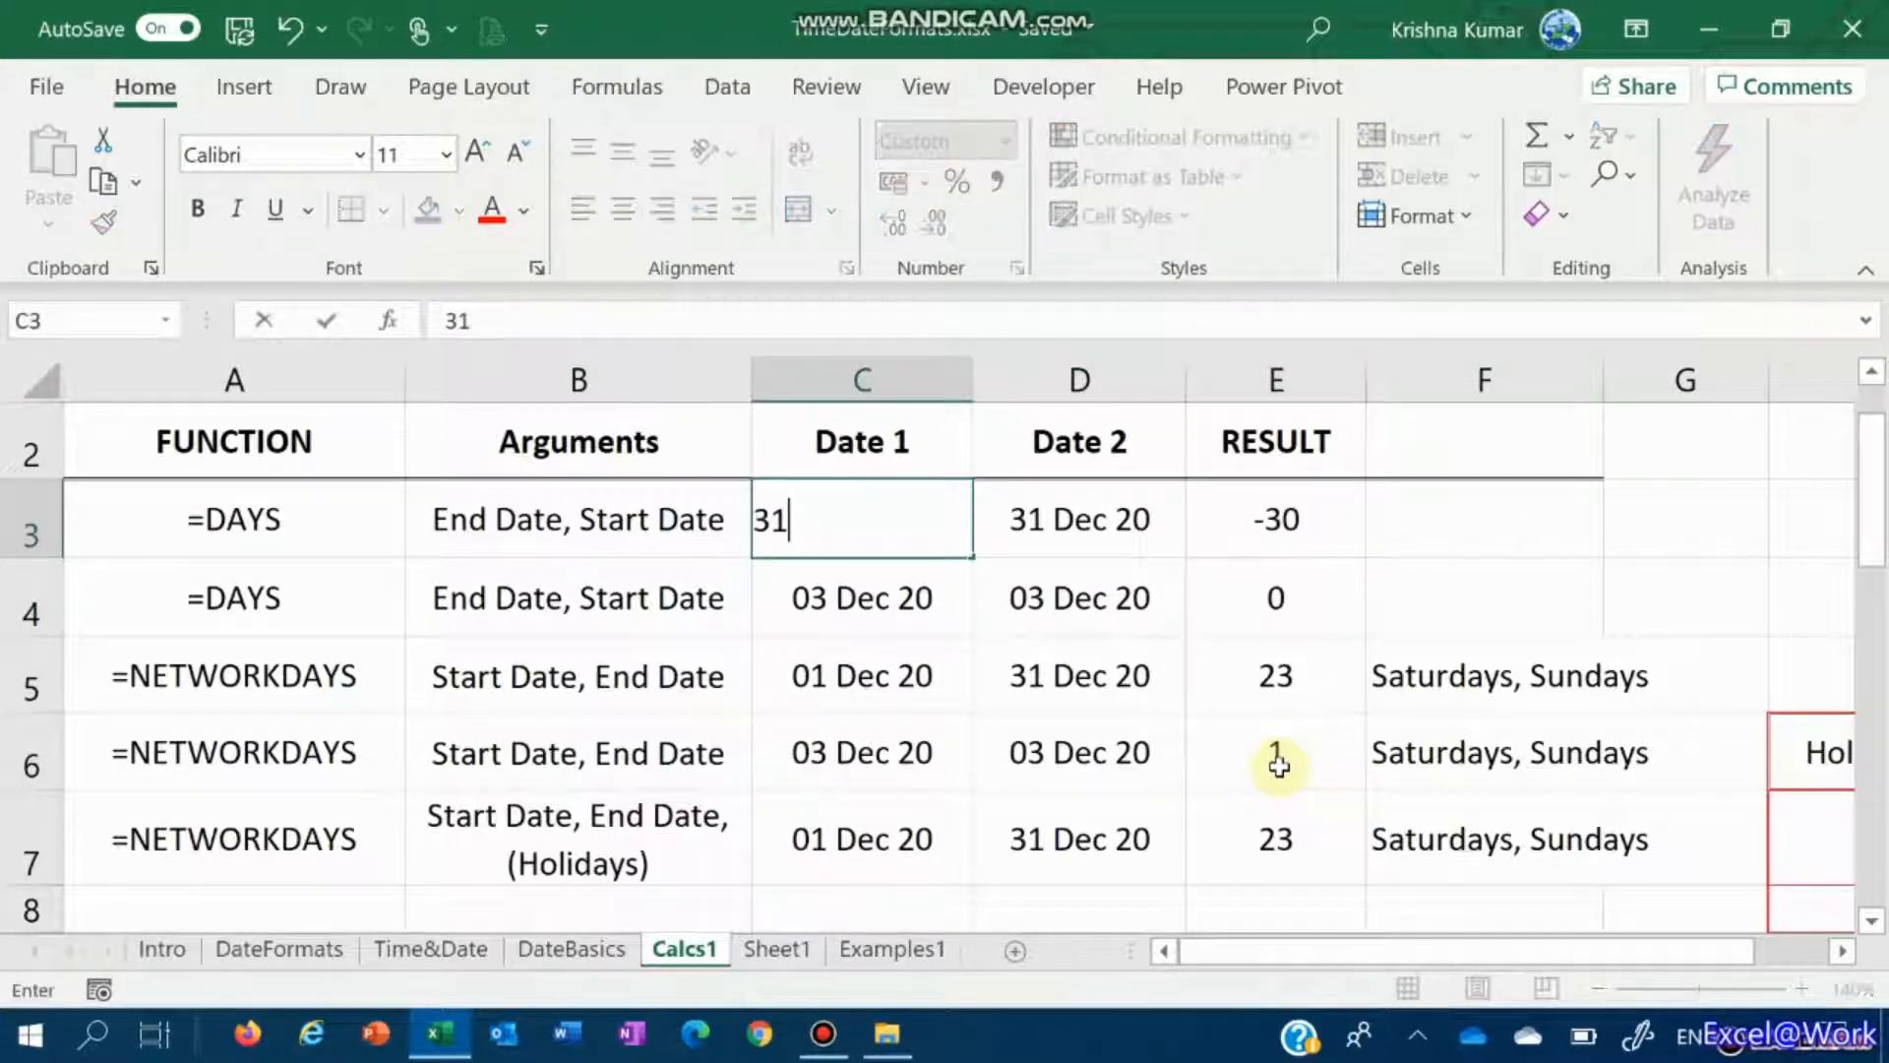
type("/12")
key("Tab")
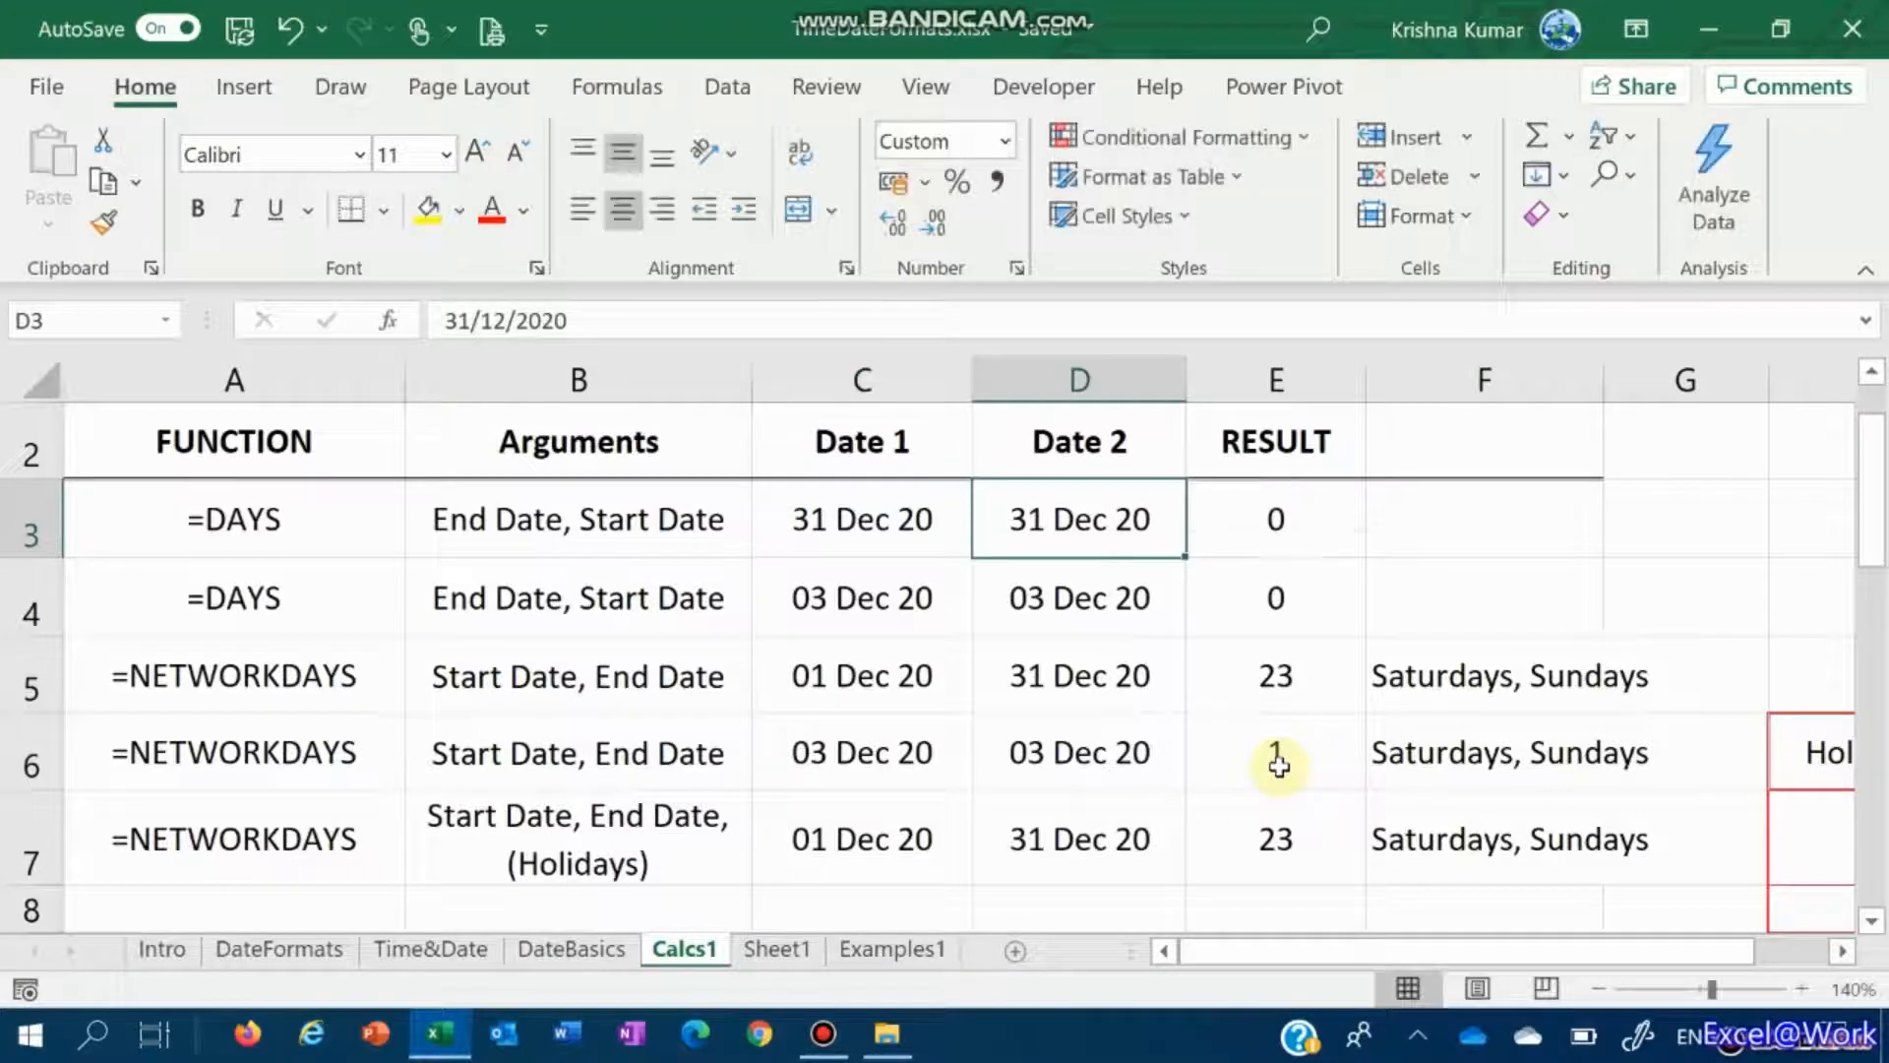
type("1/12")
key("Return")
key("Up")
key("Right")
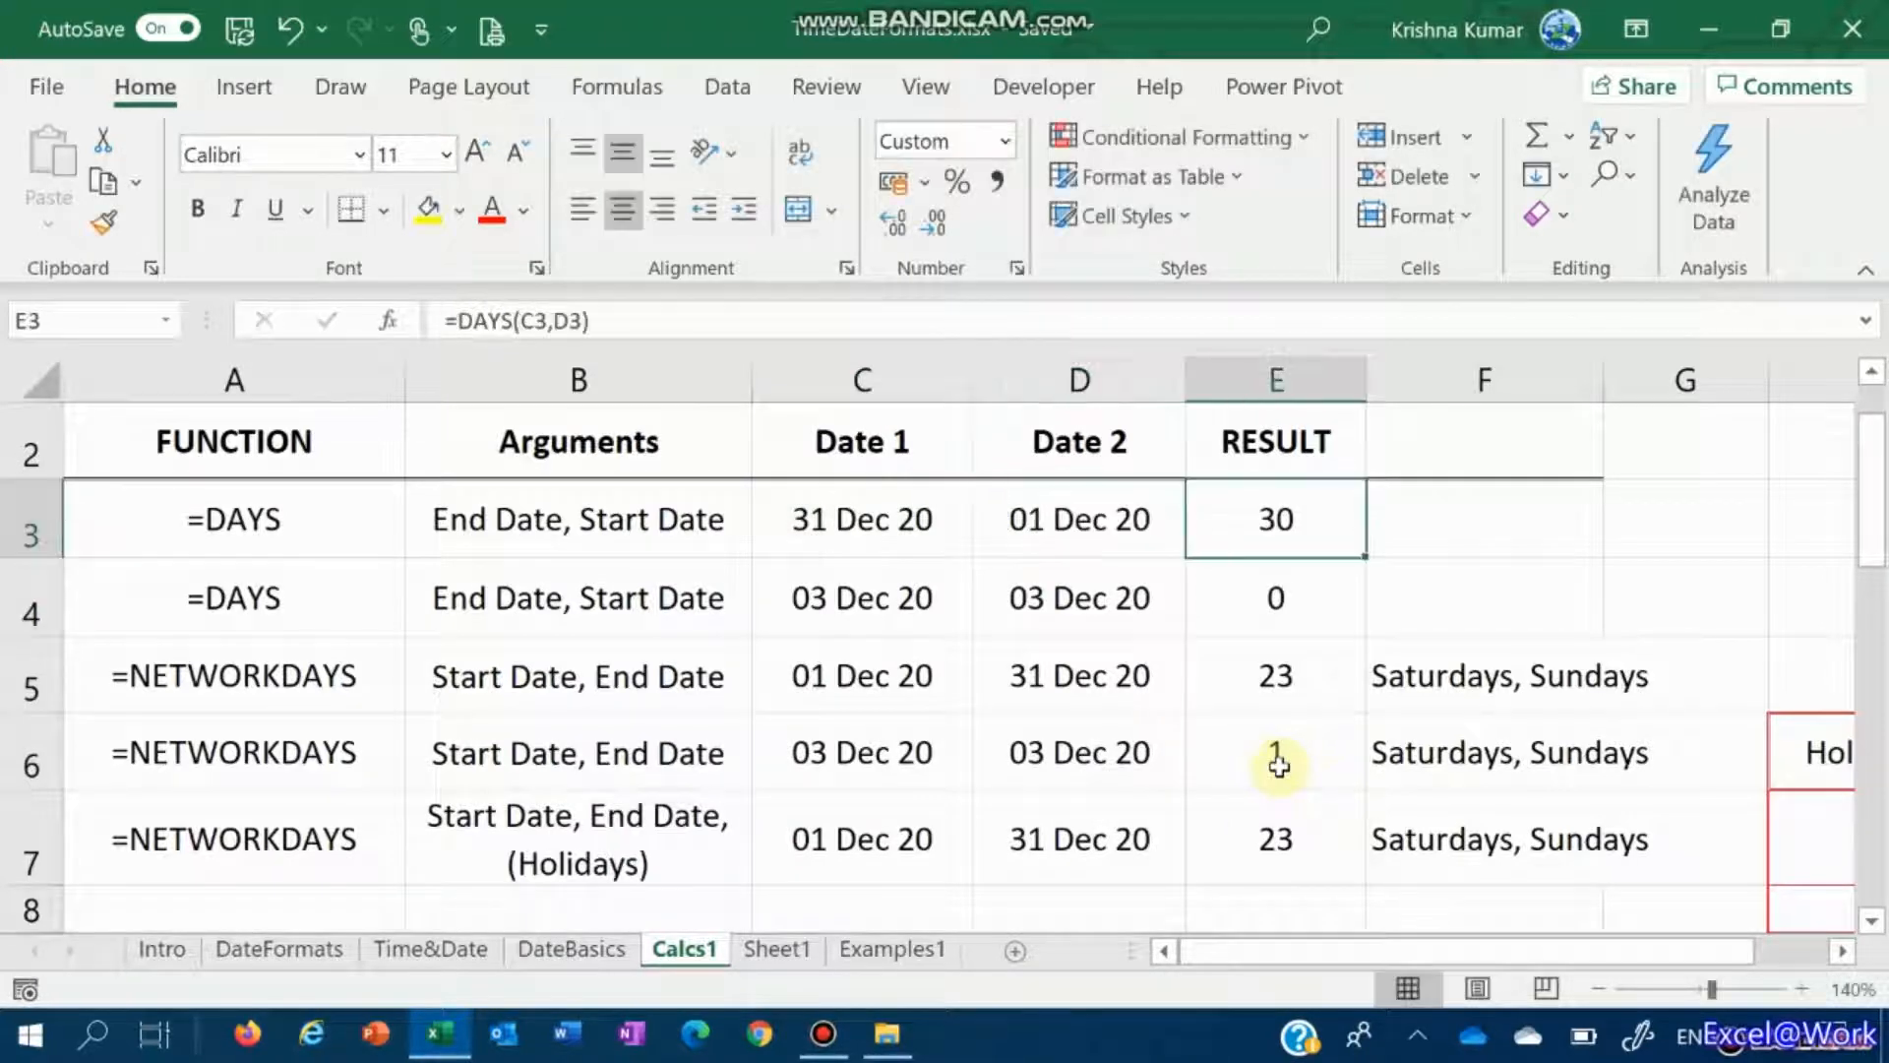
Step: Enter the holiday dates 15/12/2020, 24/12/2020 and 25/12/2020 in cells H7 to H9 under the Holiday List heading
key("Down")
key("Down")
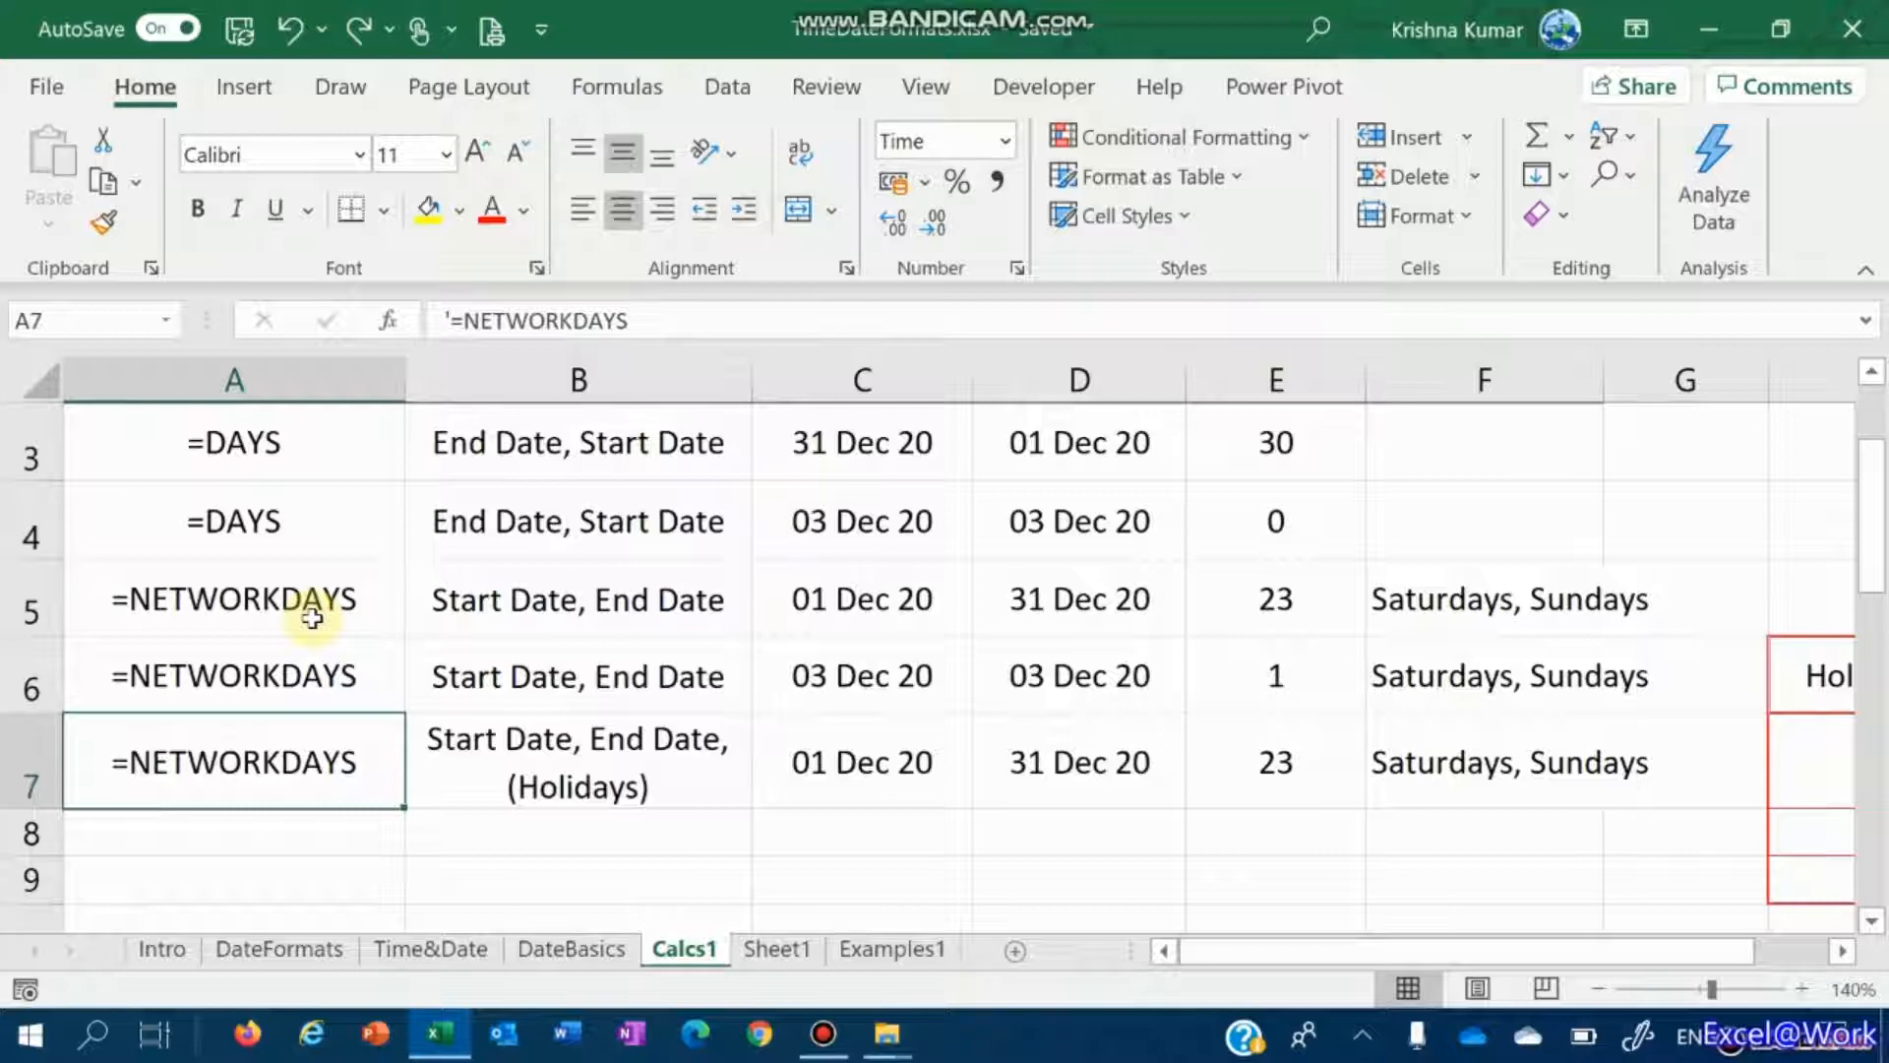
key("Right")
key("Right")
key("Right")
key("Right")
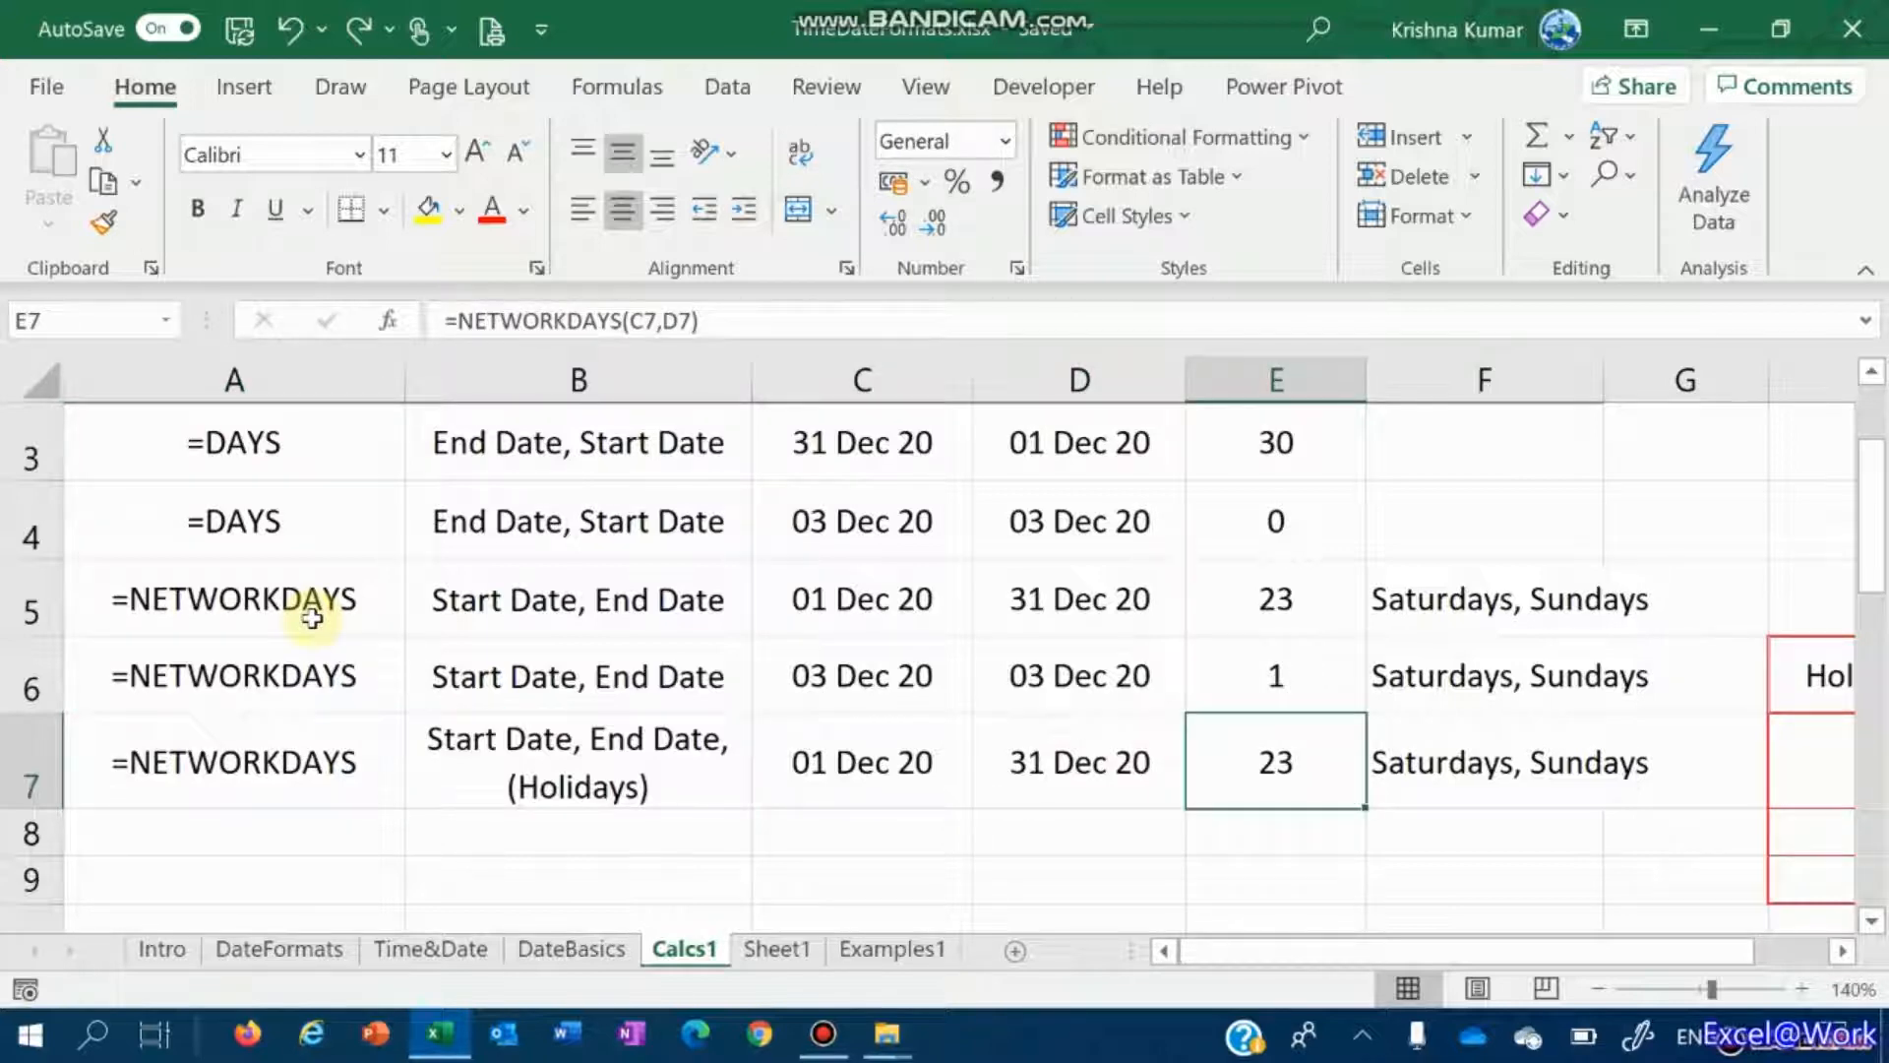
key("Right")
key("Right")
key("Right")
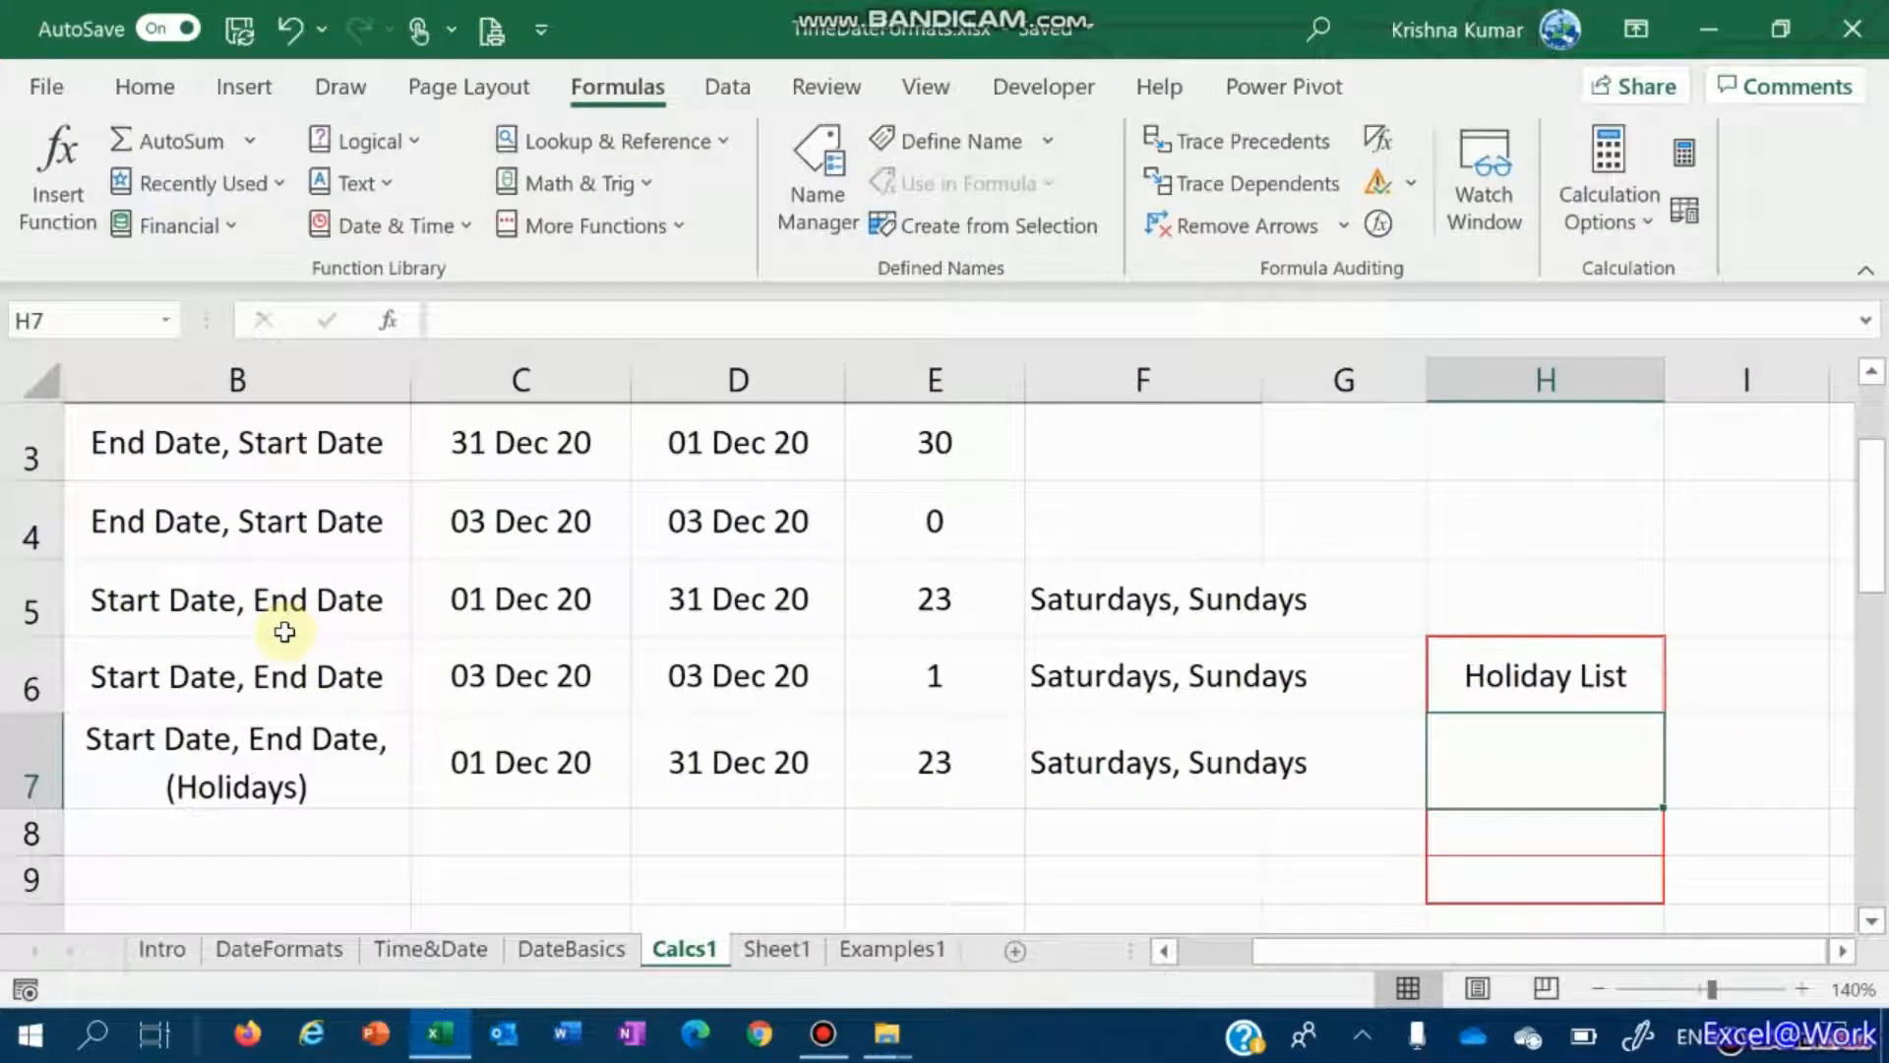
type("15/12/2020")
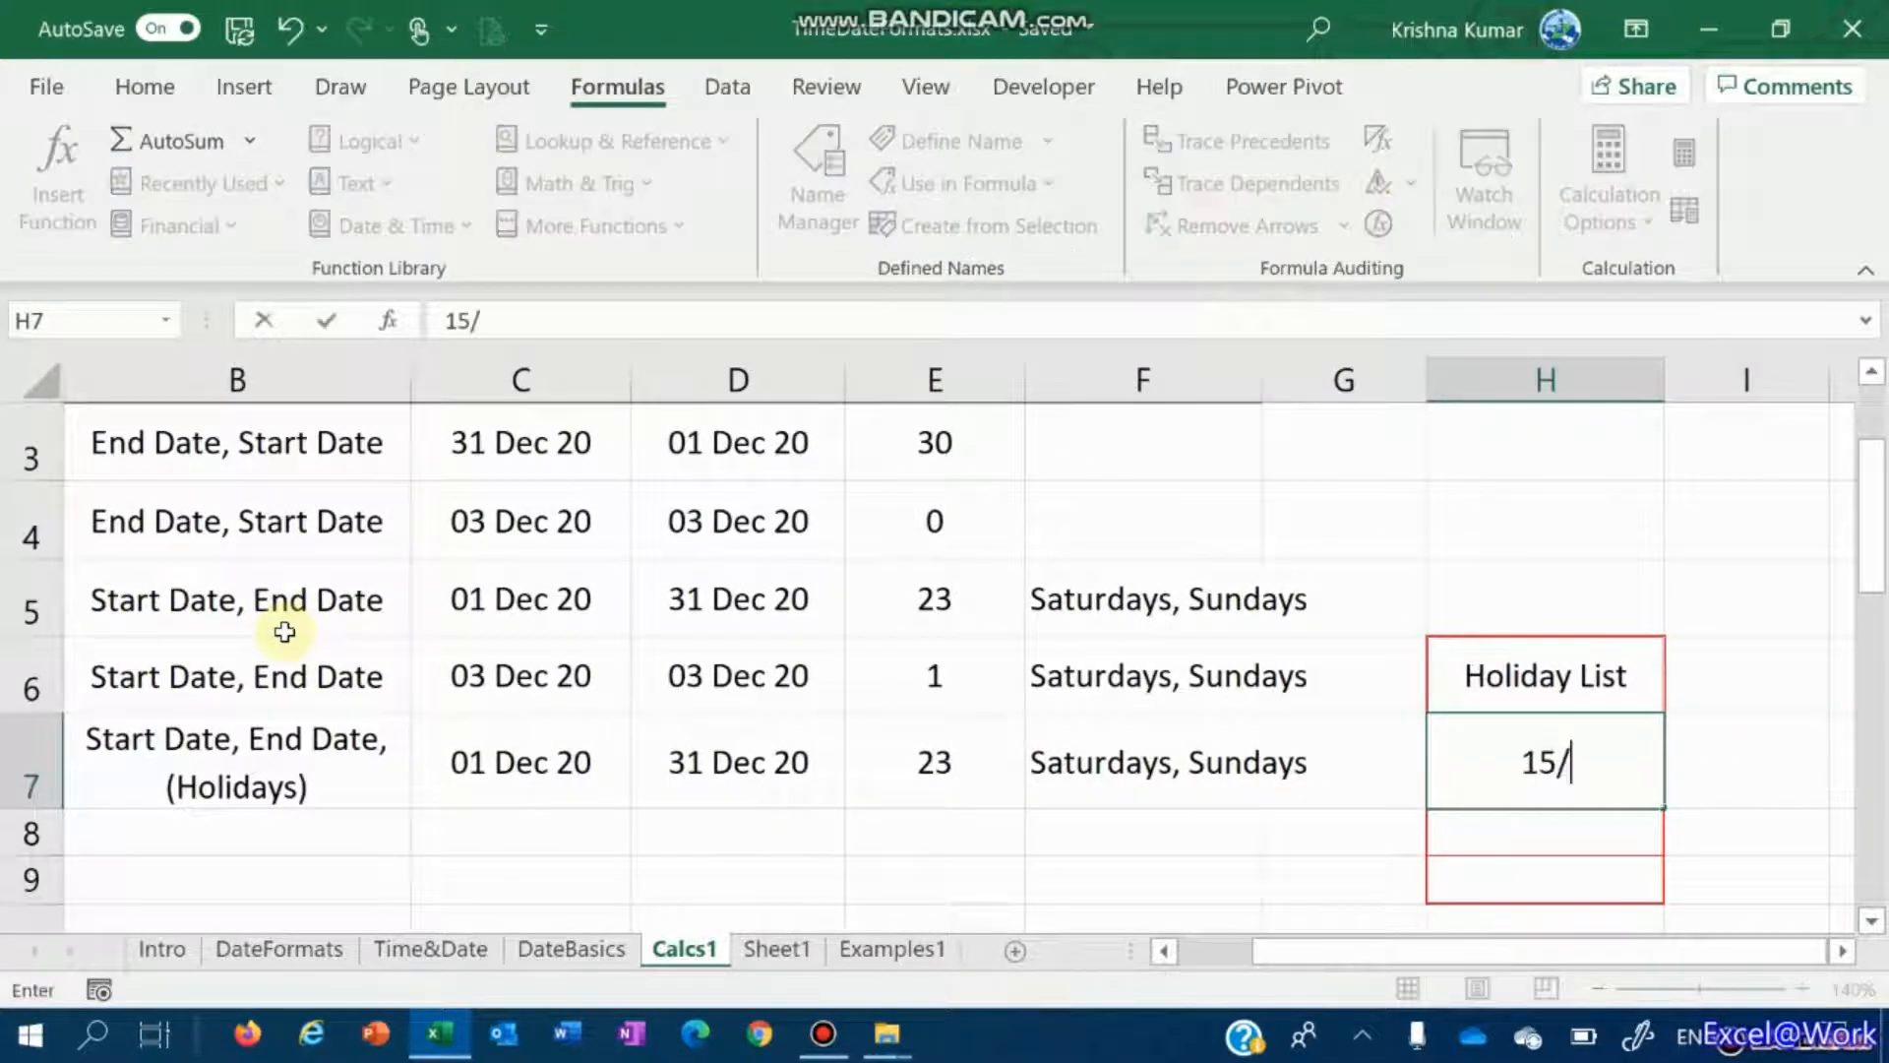
key("Return")
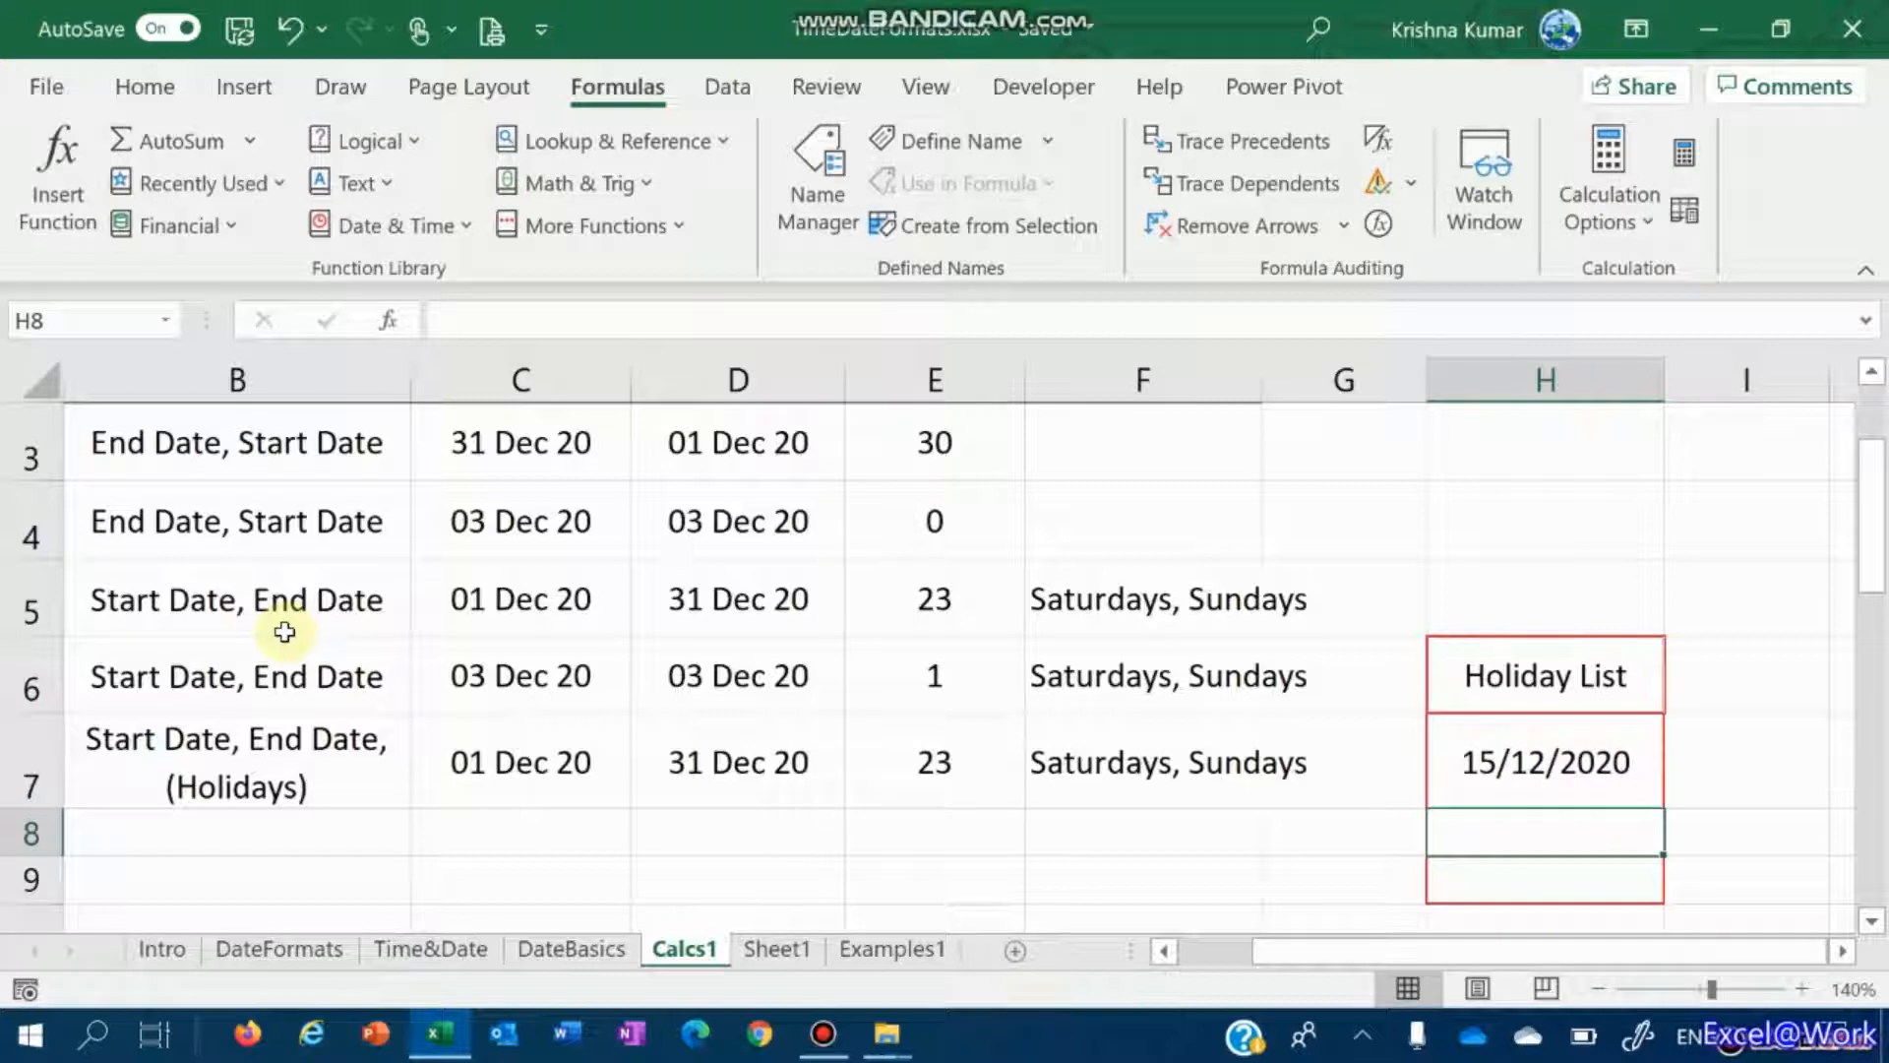
type("24/12/2020")
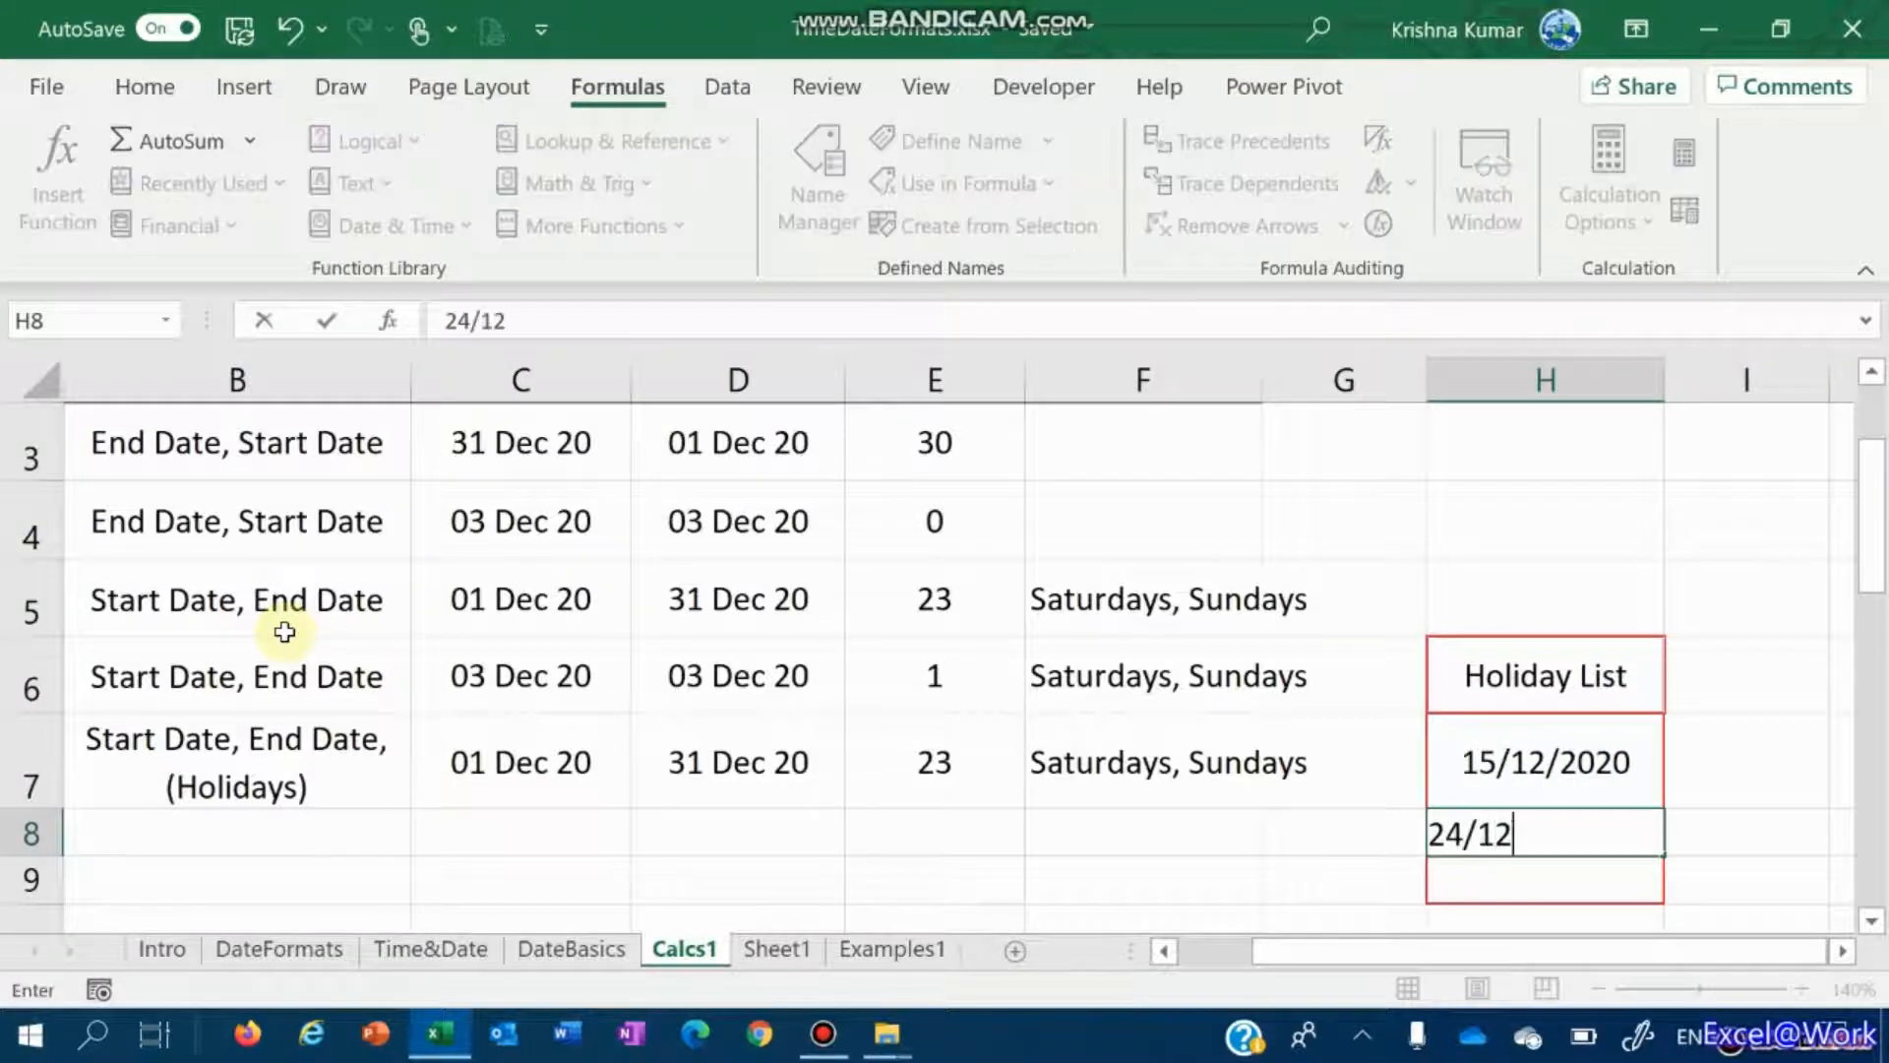
key("Return")
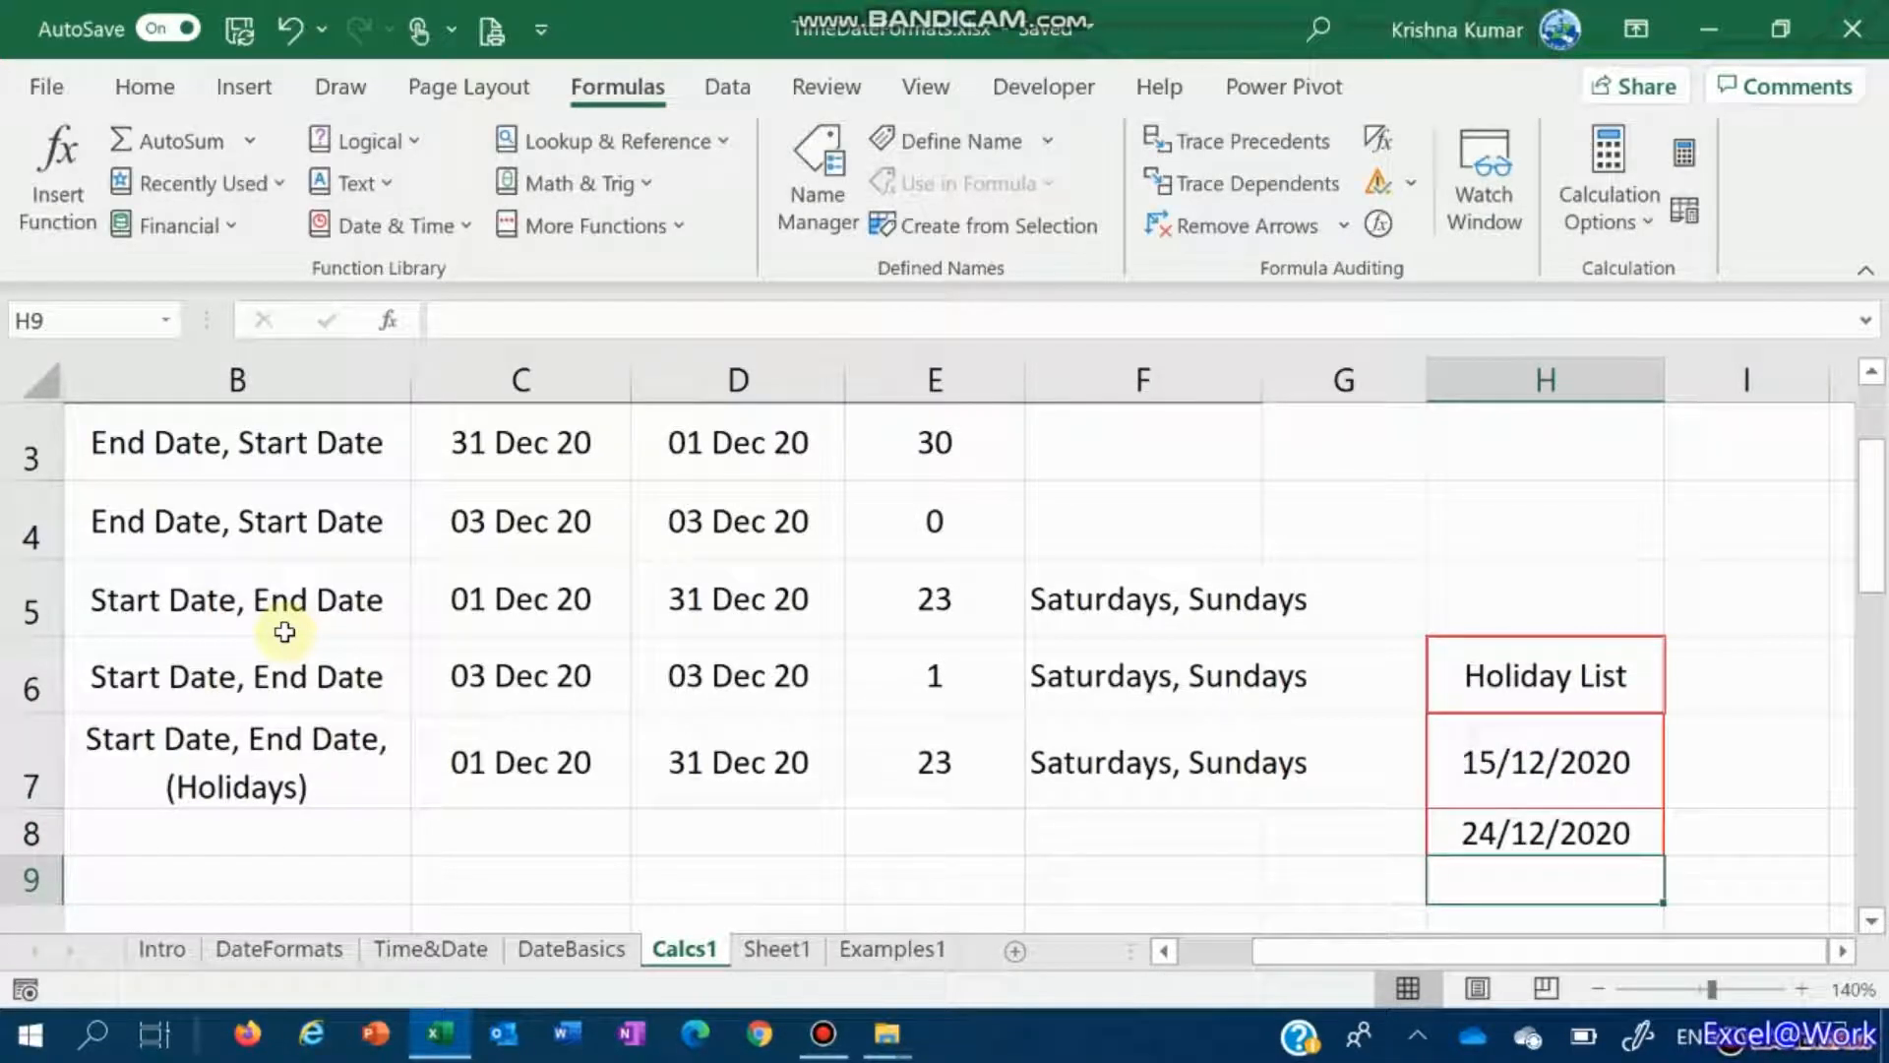
type("25/12/2020")
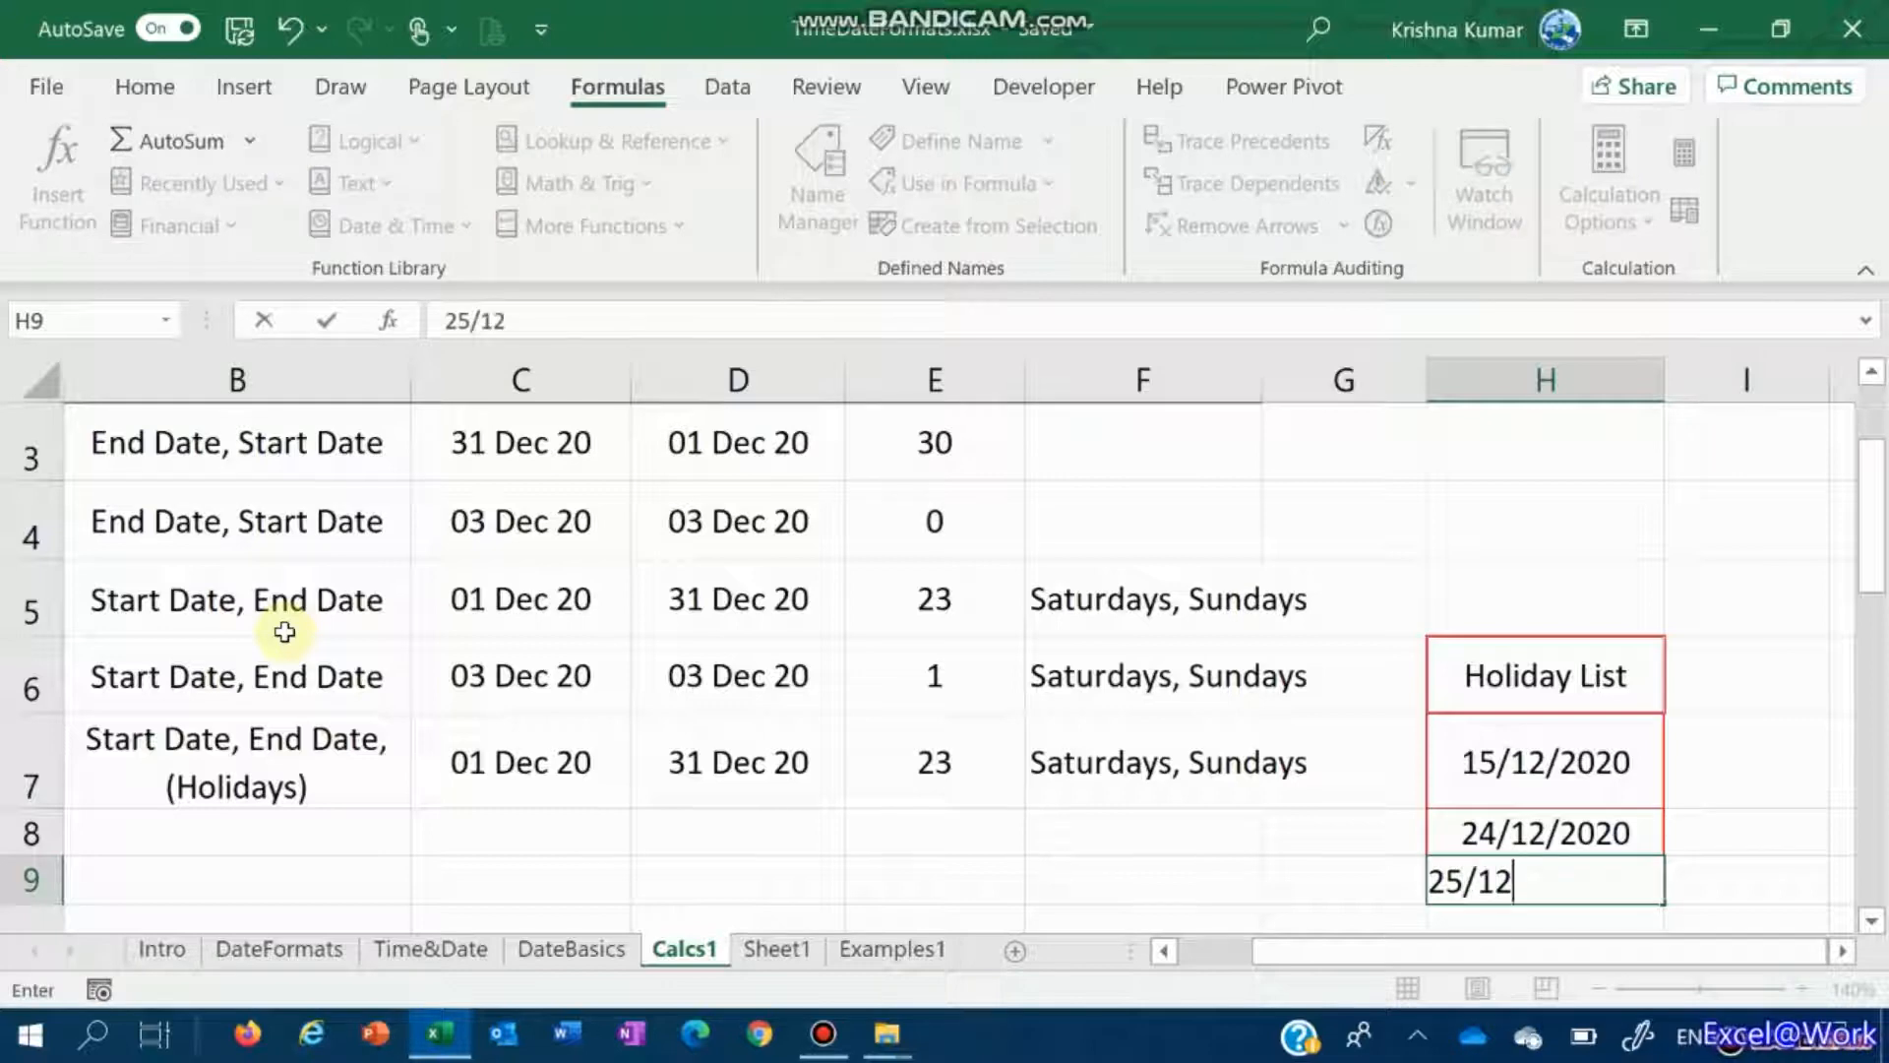
key("Return")
key("Up")
key("Up")
key("Up")
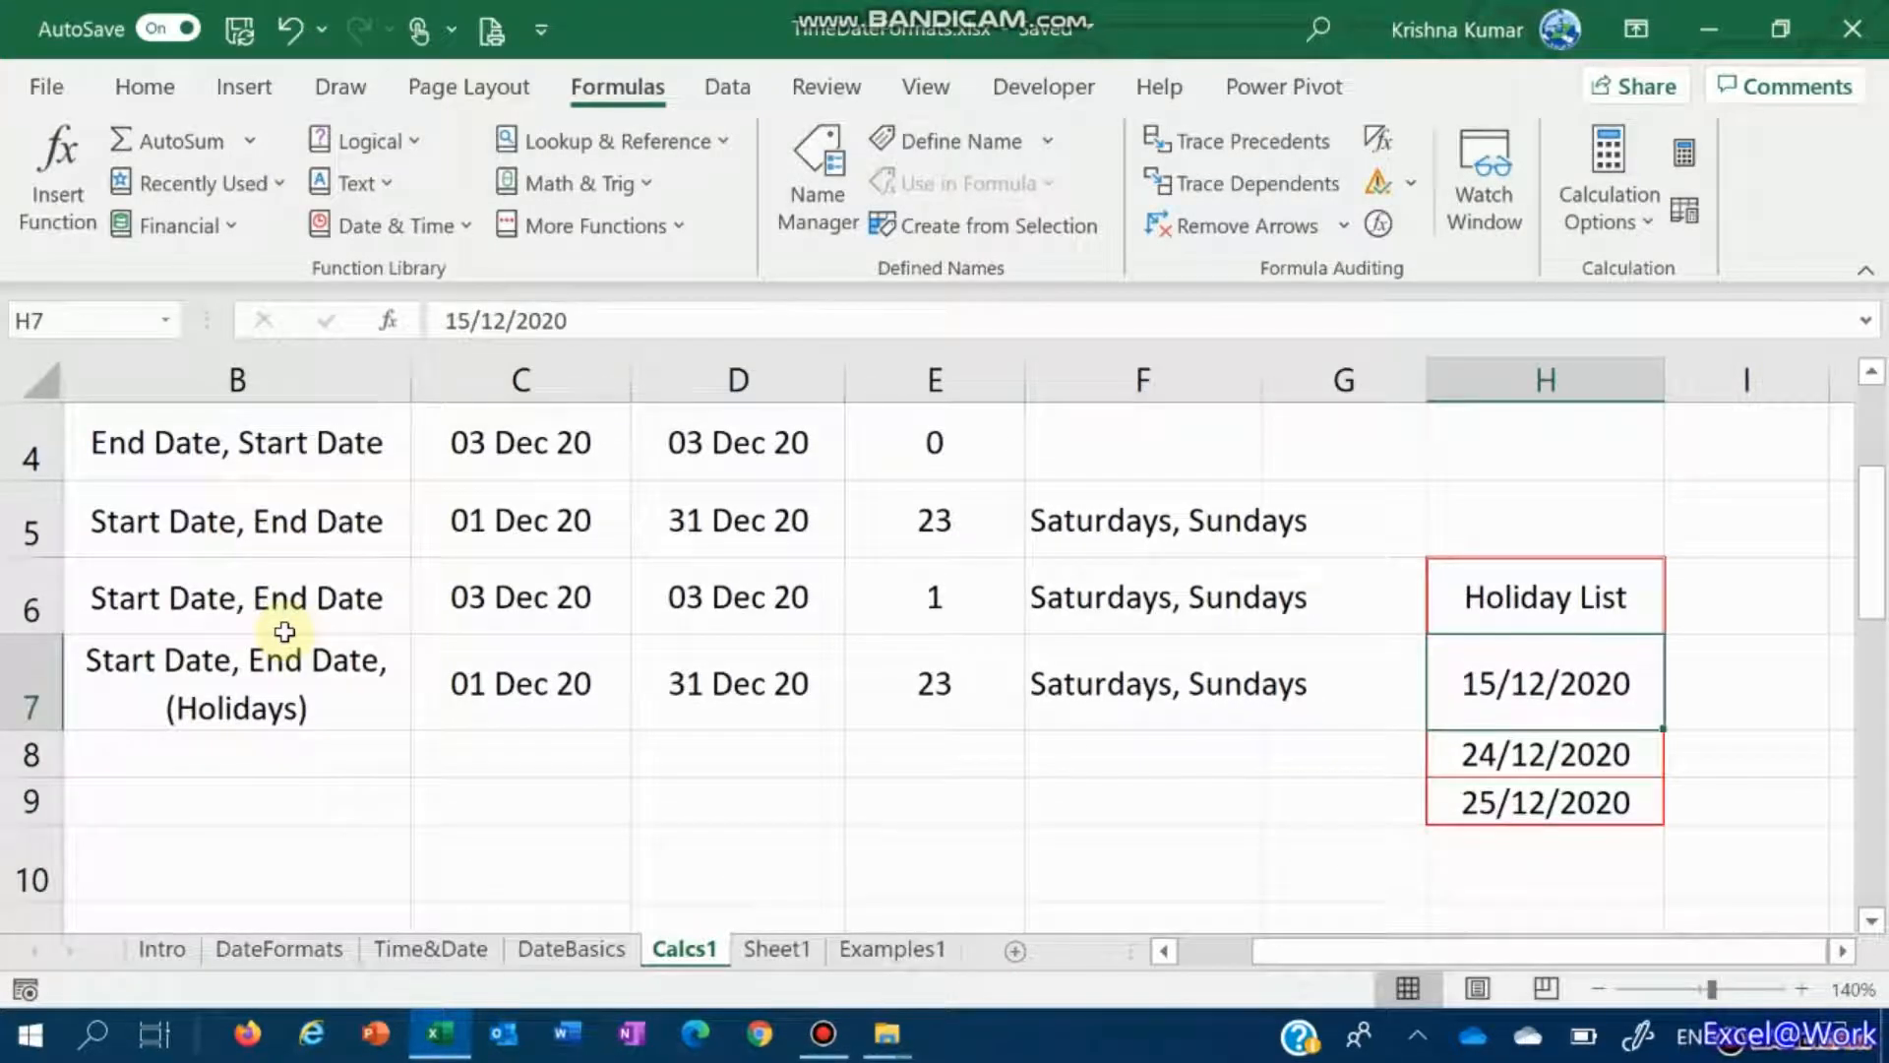
Step: Review the third NETWORKDAYS example in row 7 and the holiday dates in H7 to H9
key("Left")
key("Left")
key("Left")
key("Left")
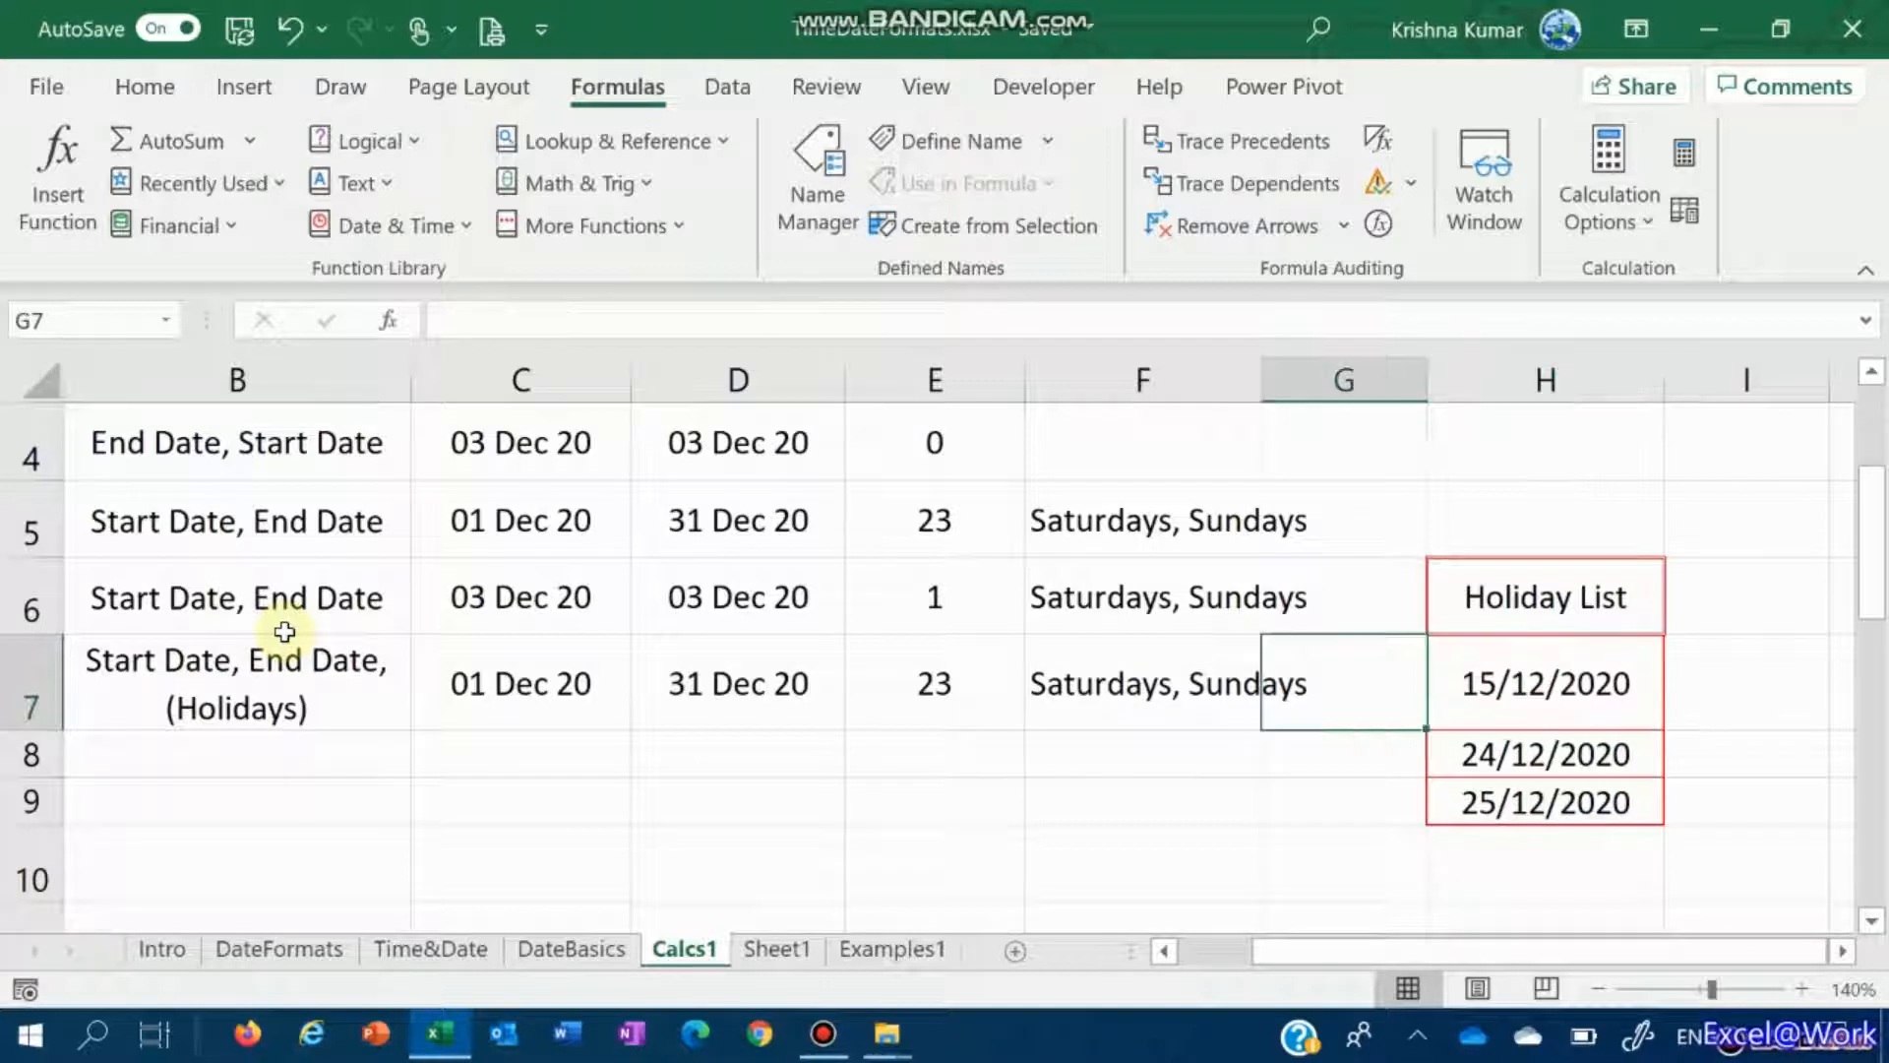
key("Left")
key("Left")
key("Left")
key("Right")
key("Right")
key("Right")
key("Right")
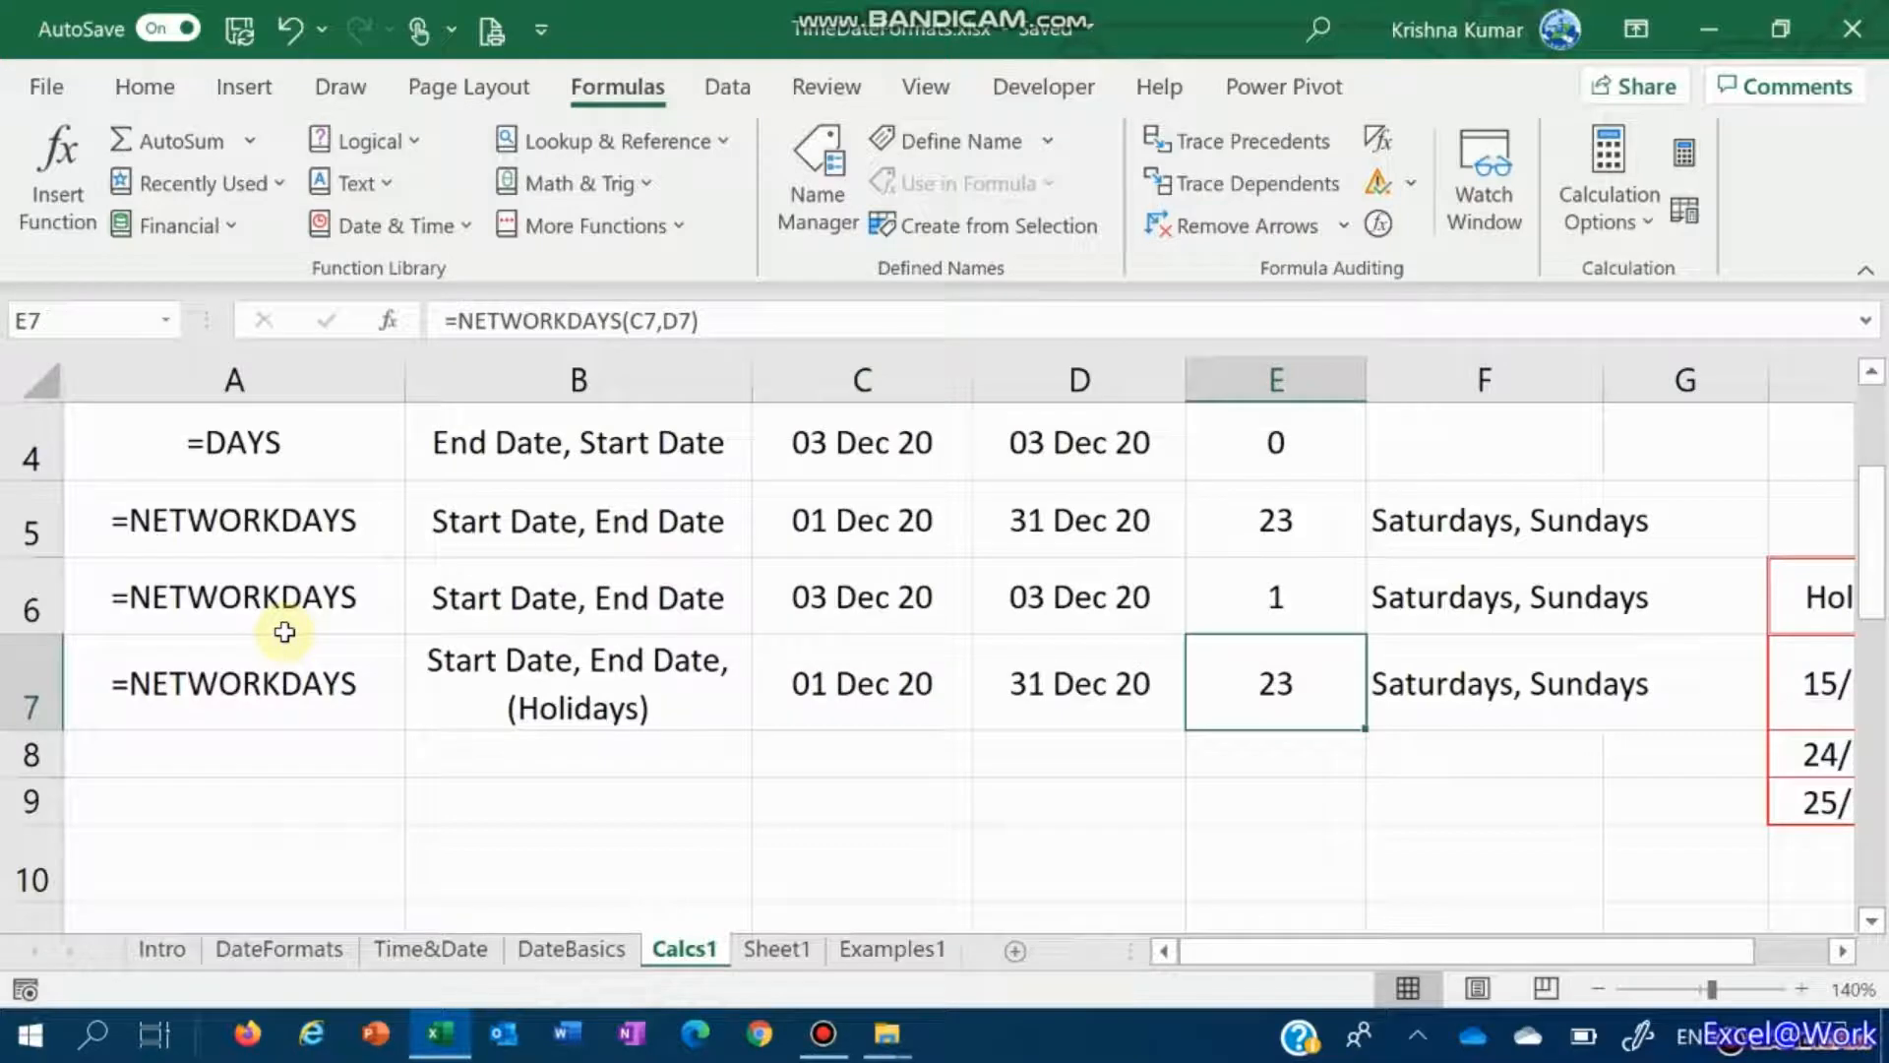
key("Right")
key("Right")
key("Right")
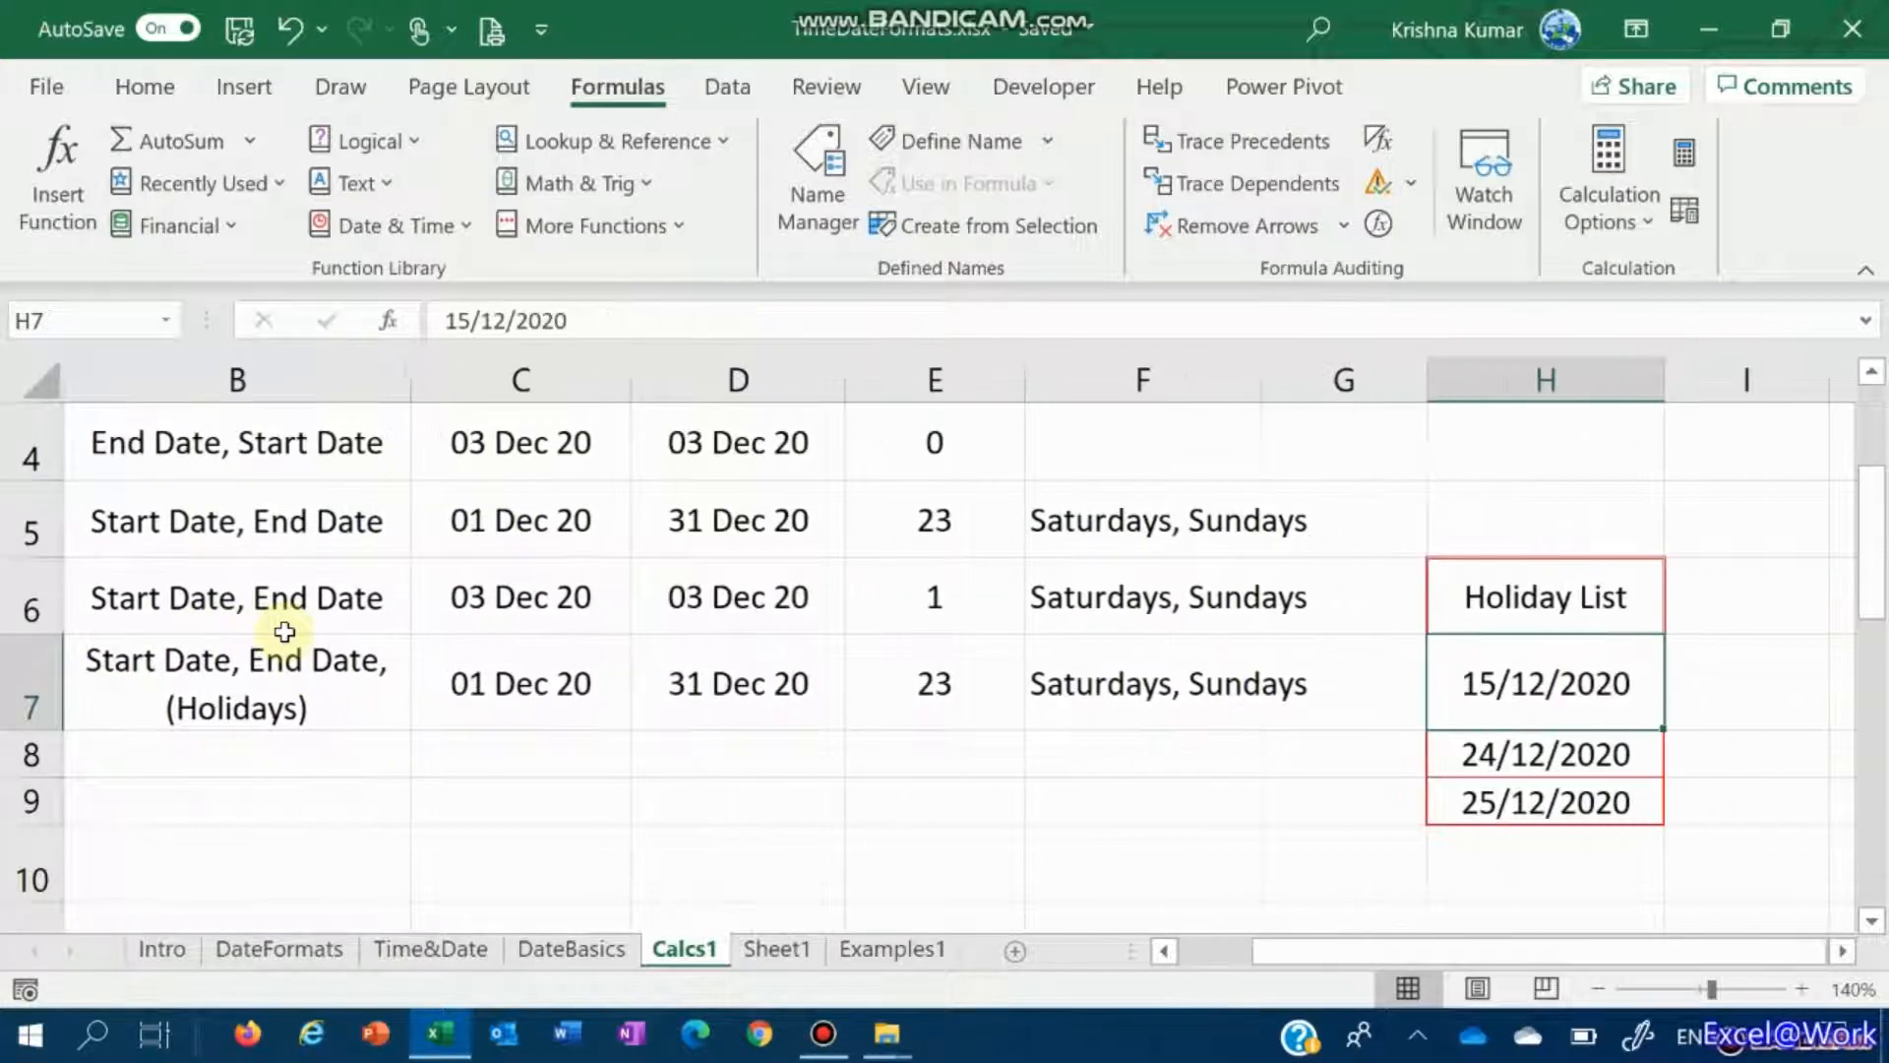
key("Down")
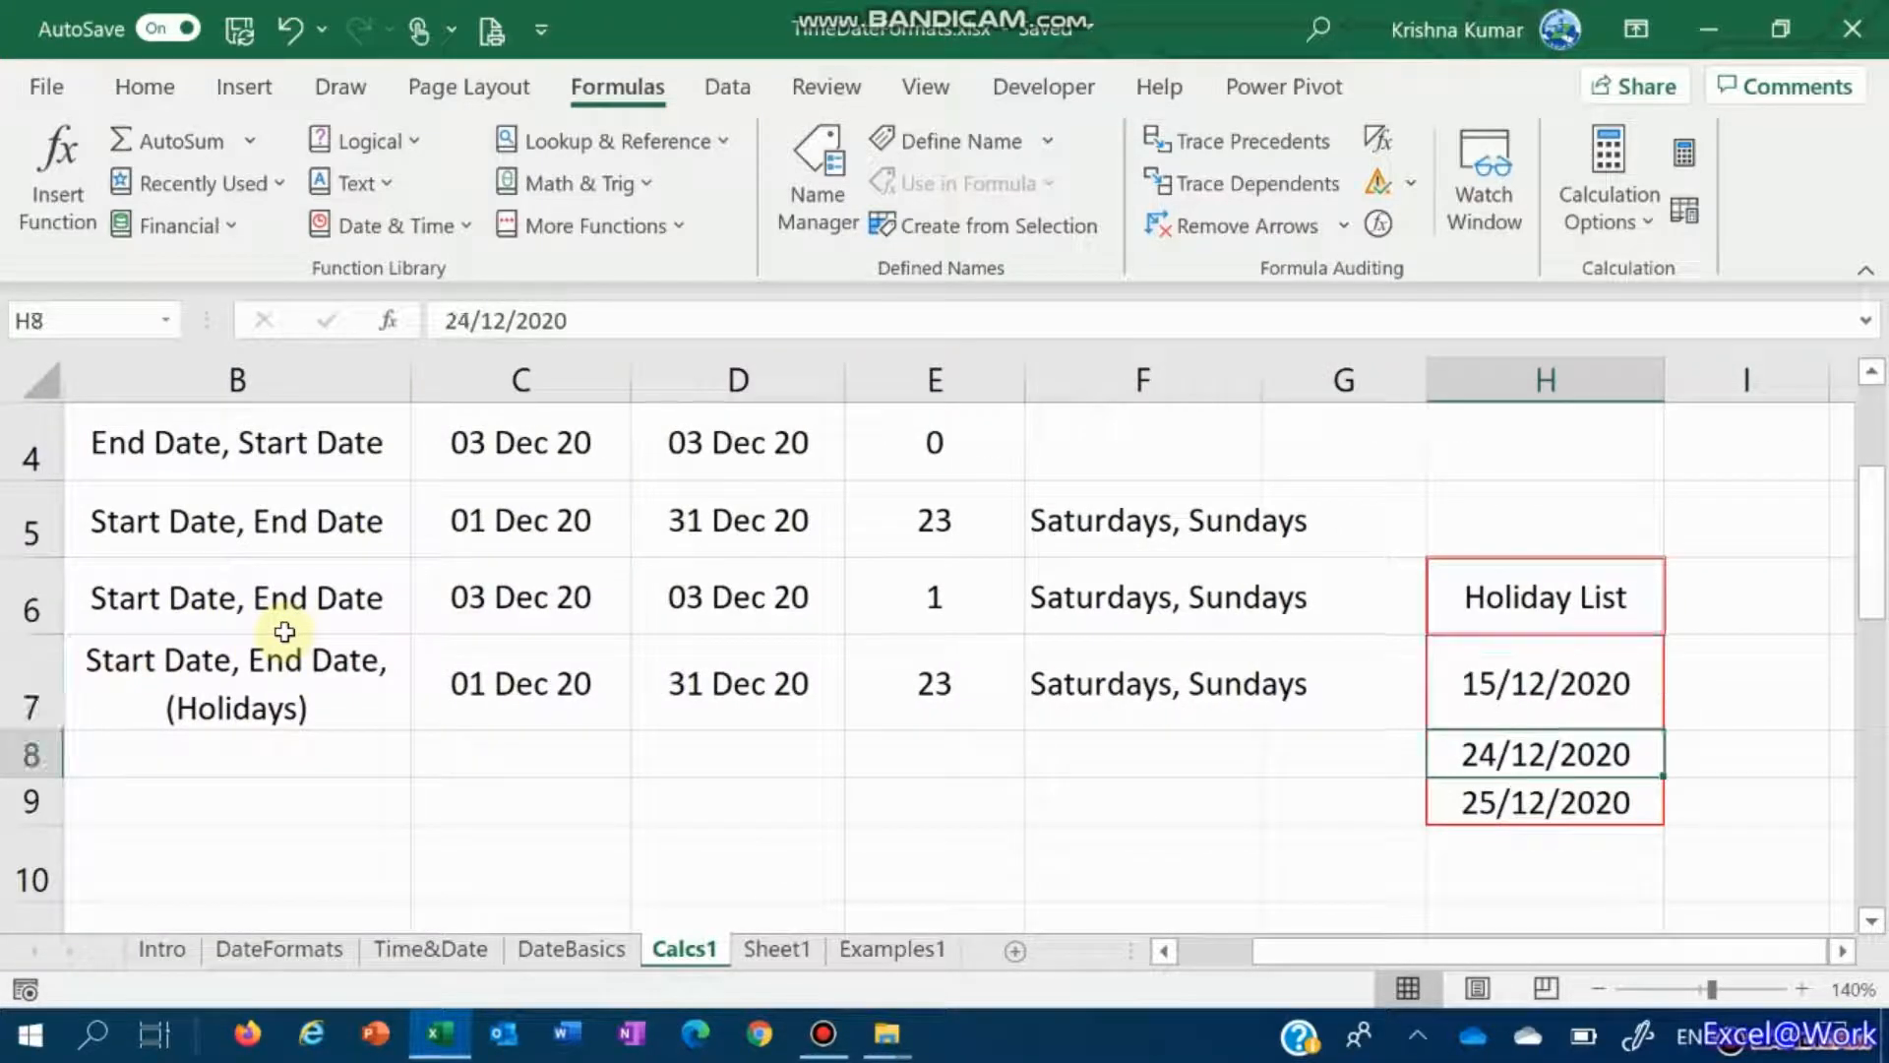
key("Up")
key("shift+Down")
key("shift+Down")
key("Up")
key("Down")
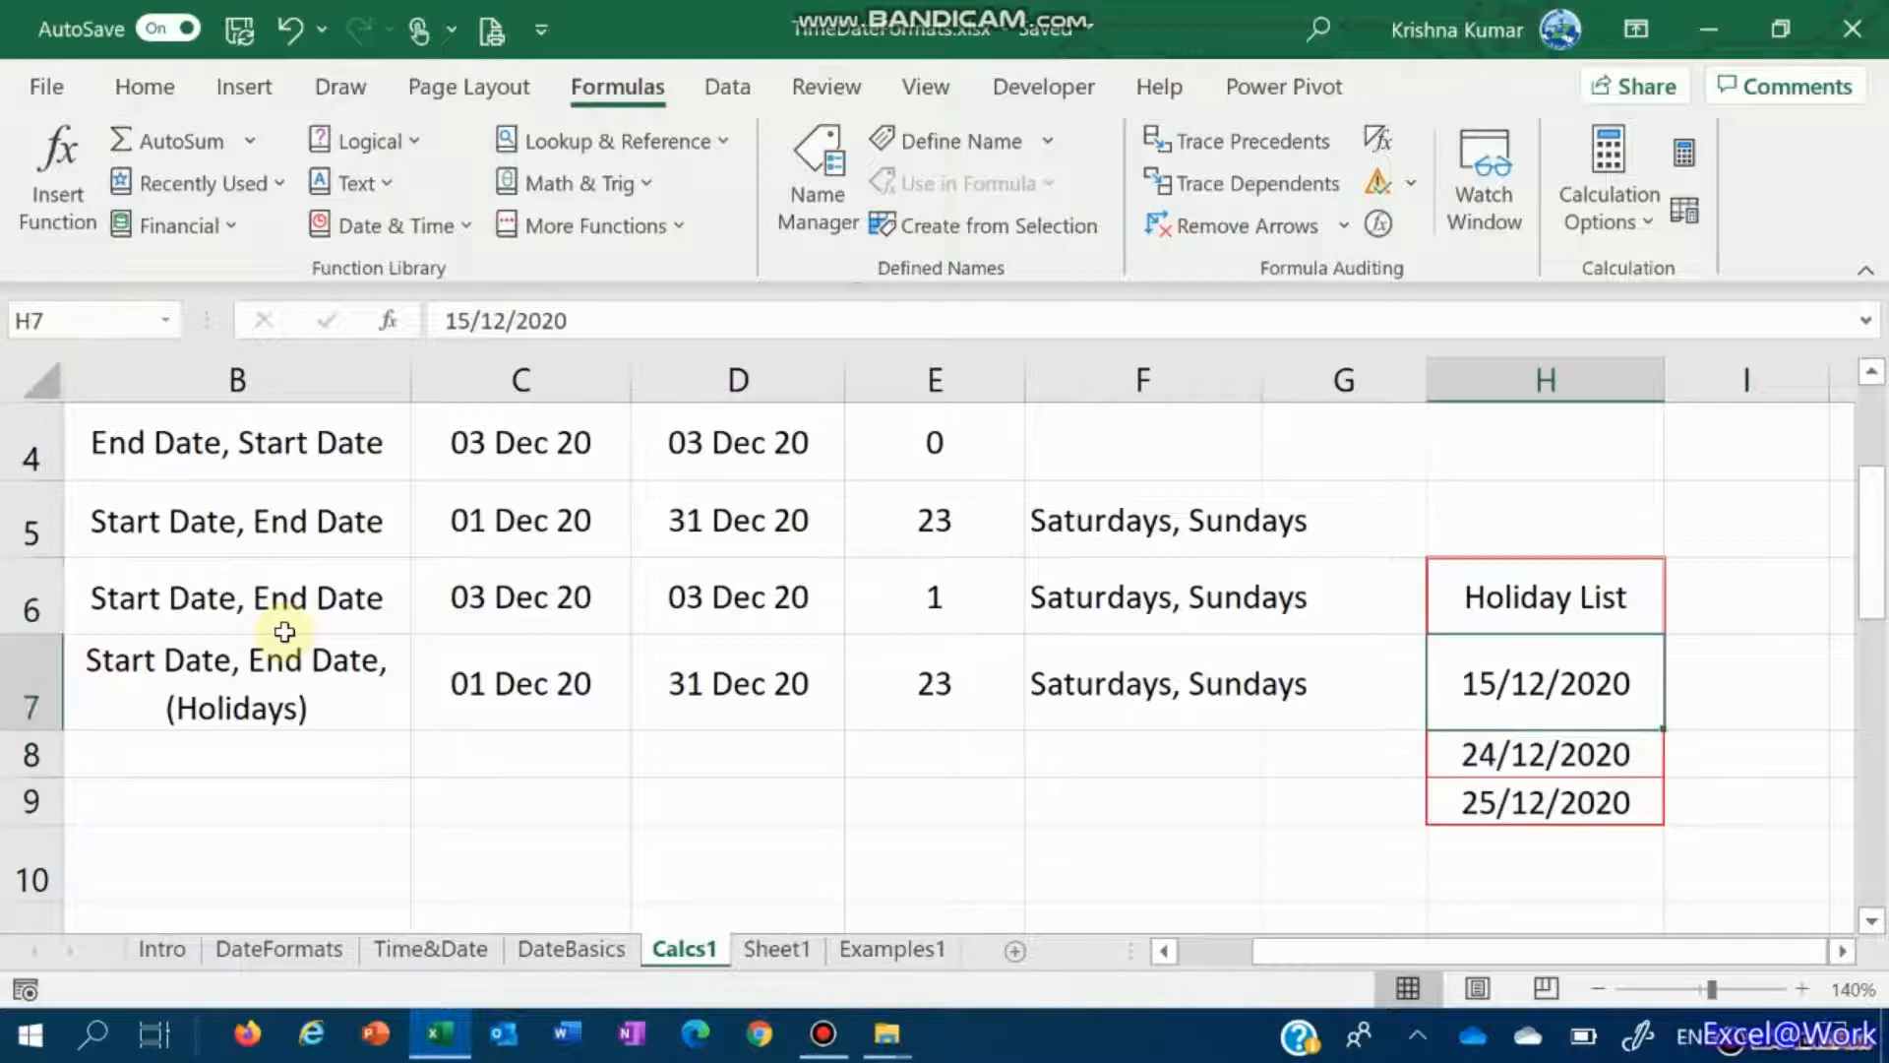
Step: Add H7:H9 as the holidays argument of the NETWORKDAYS formula in E7
key("Left")
key("Left")
key("Left")
key("F2")
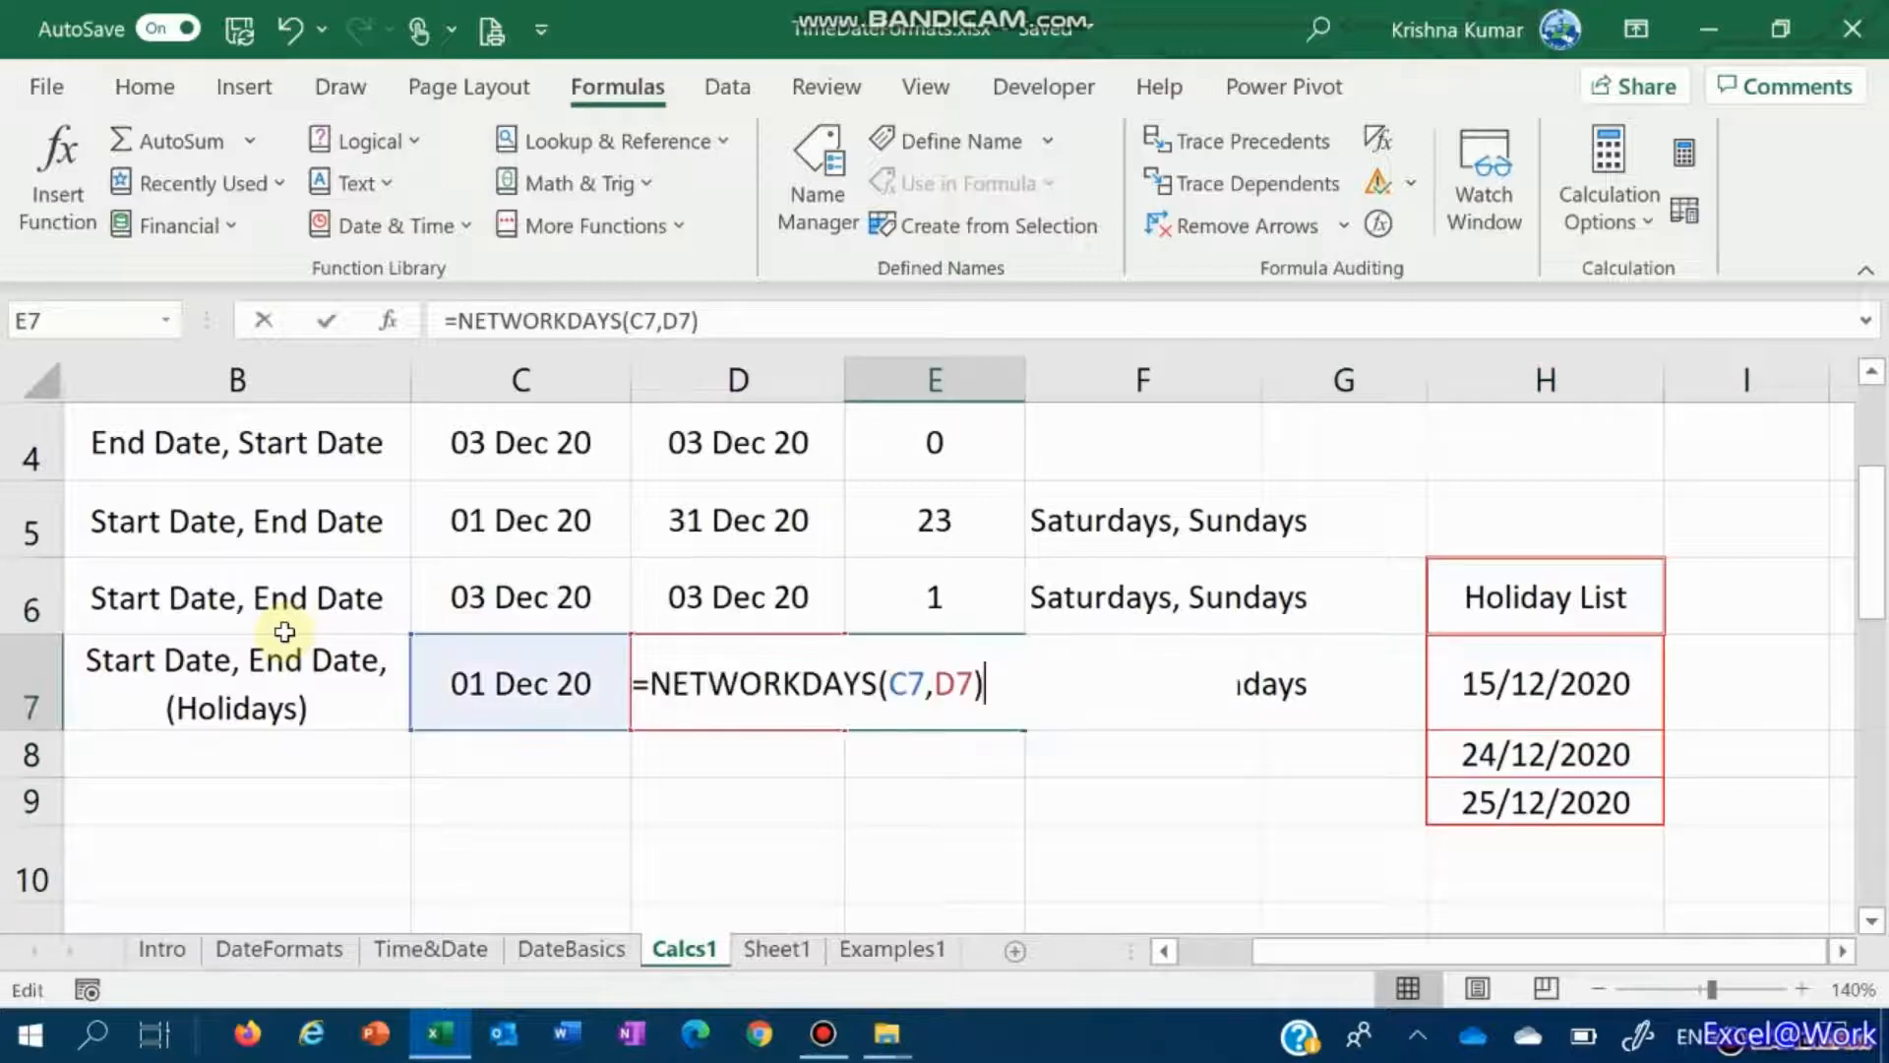
key("Left")
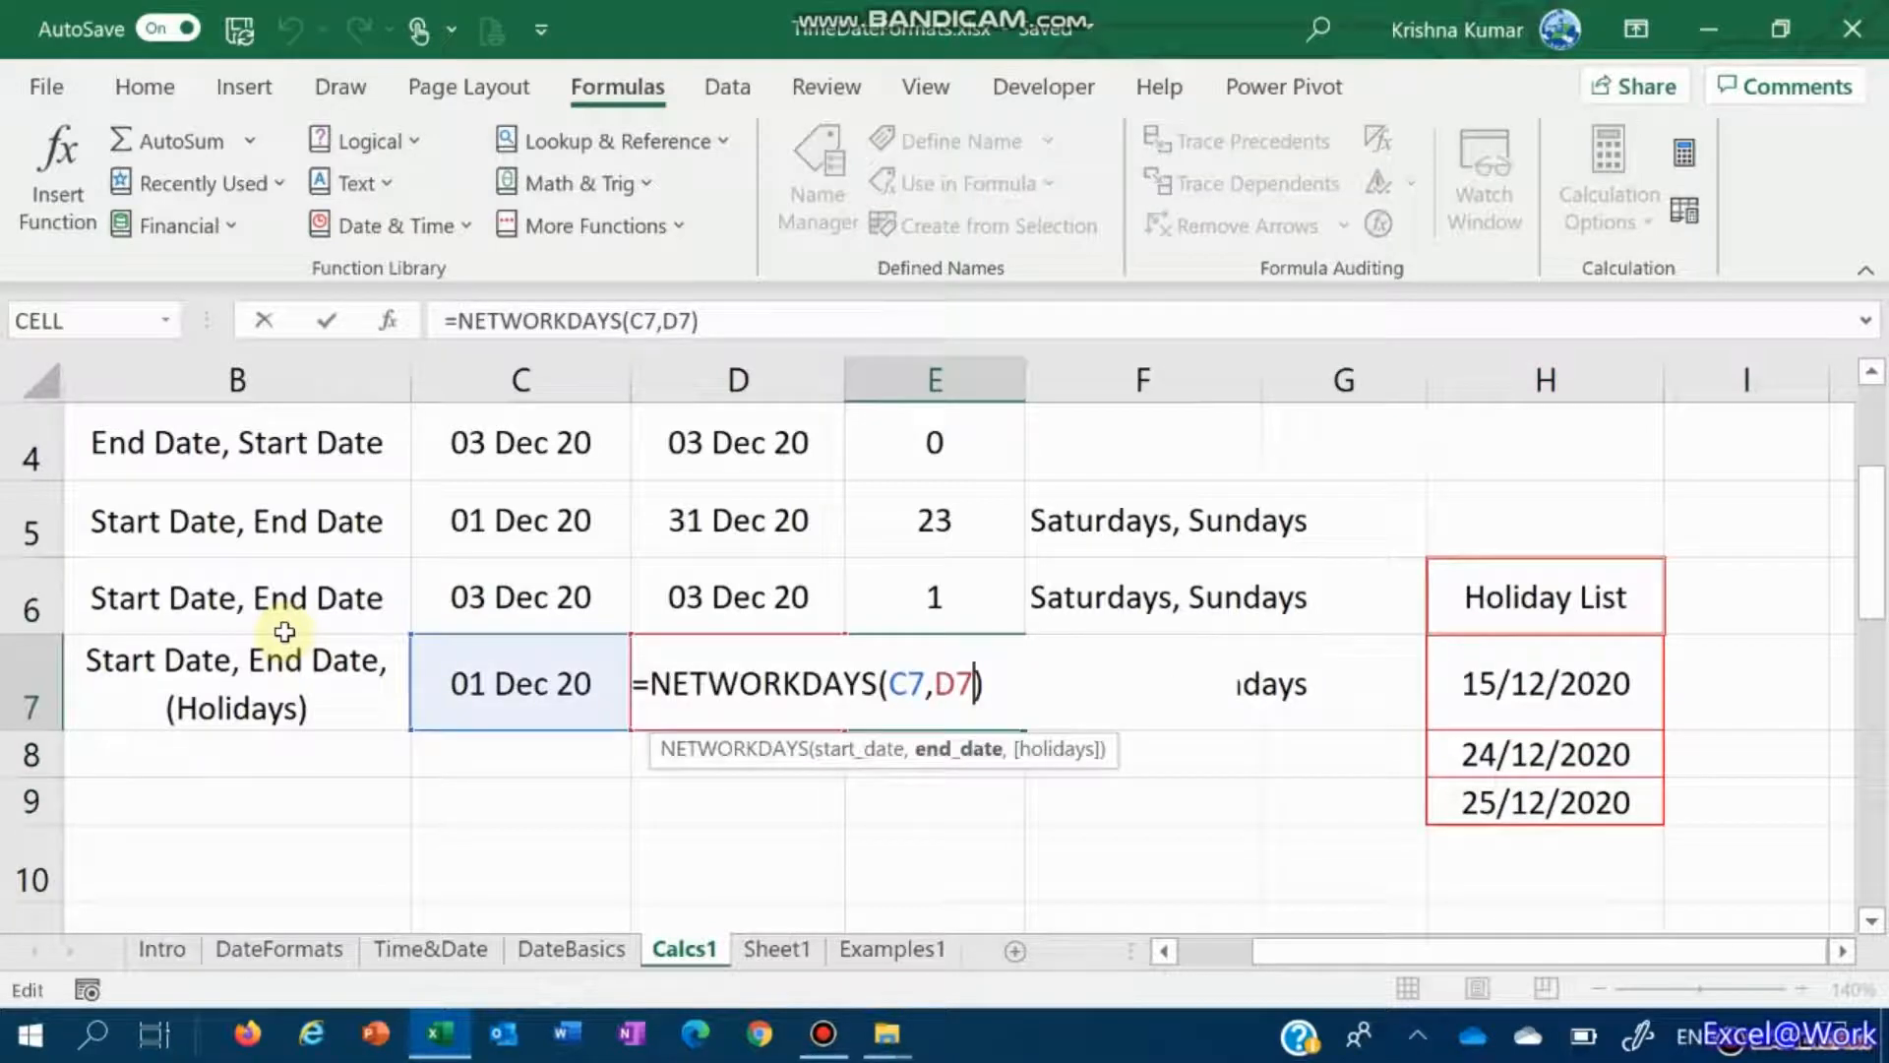
type(",")
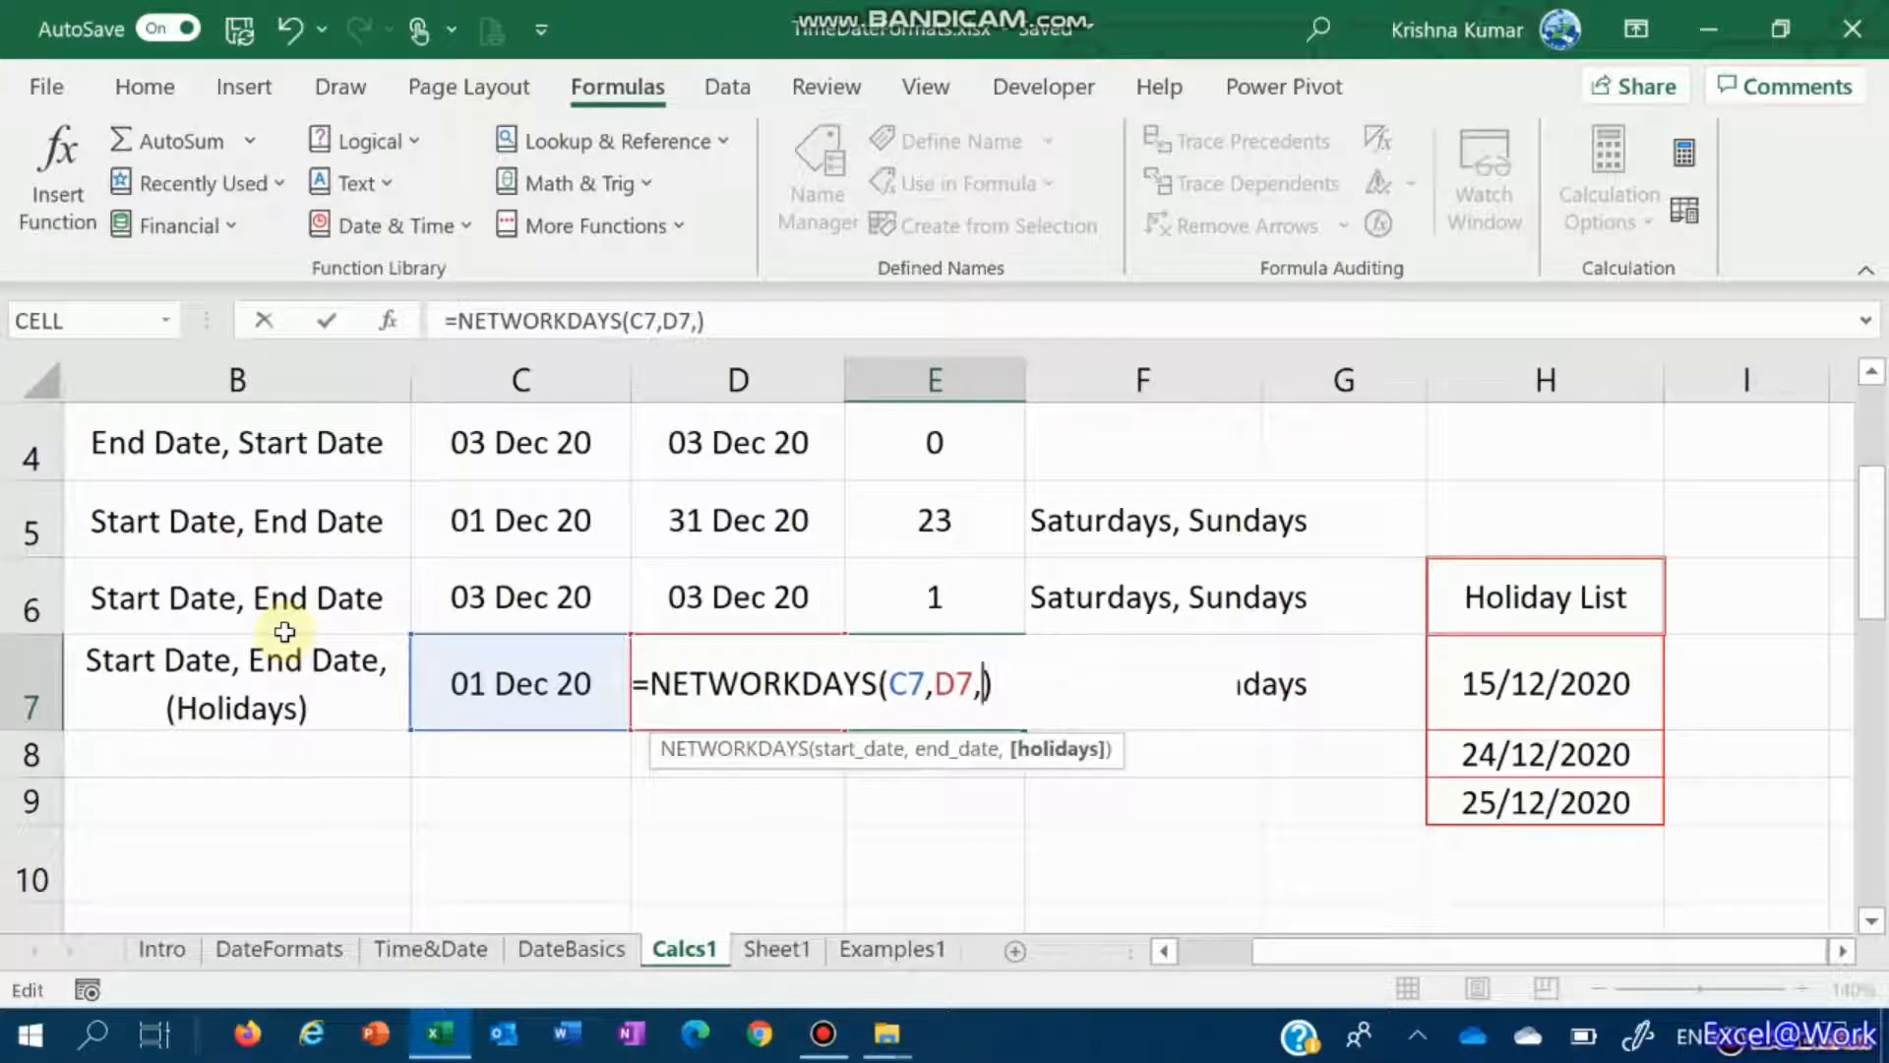
type("h7:")
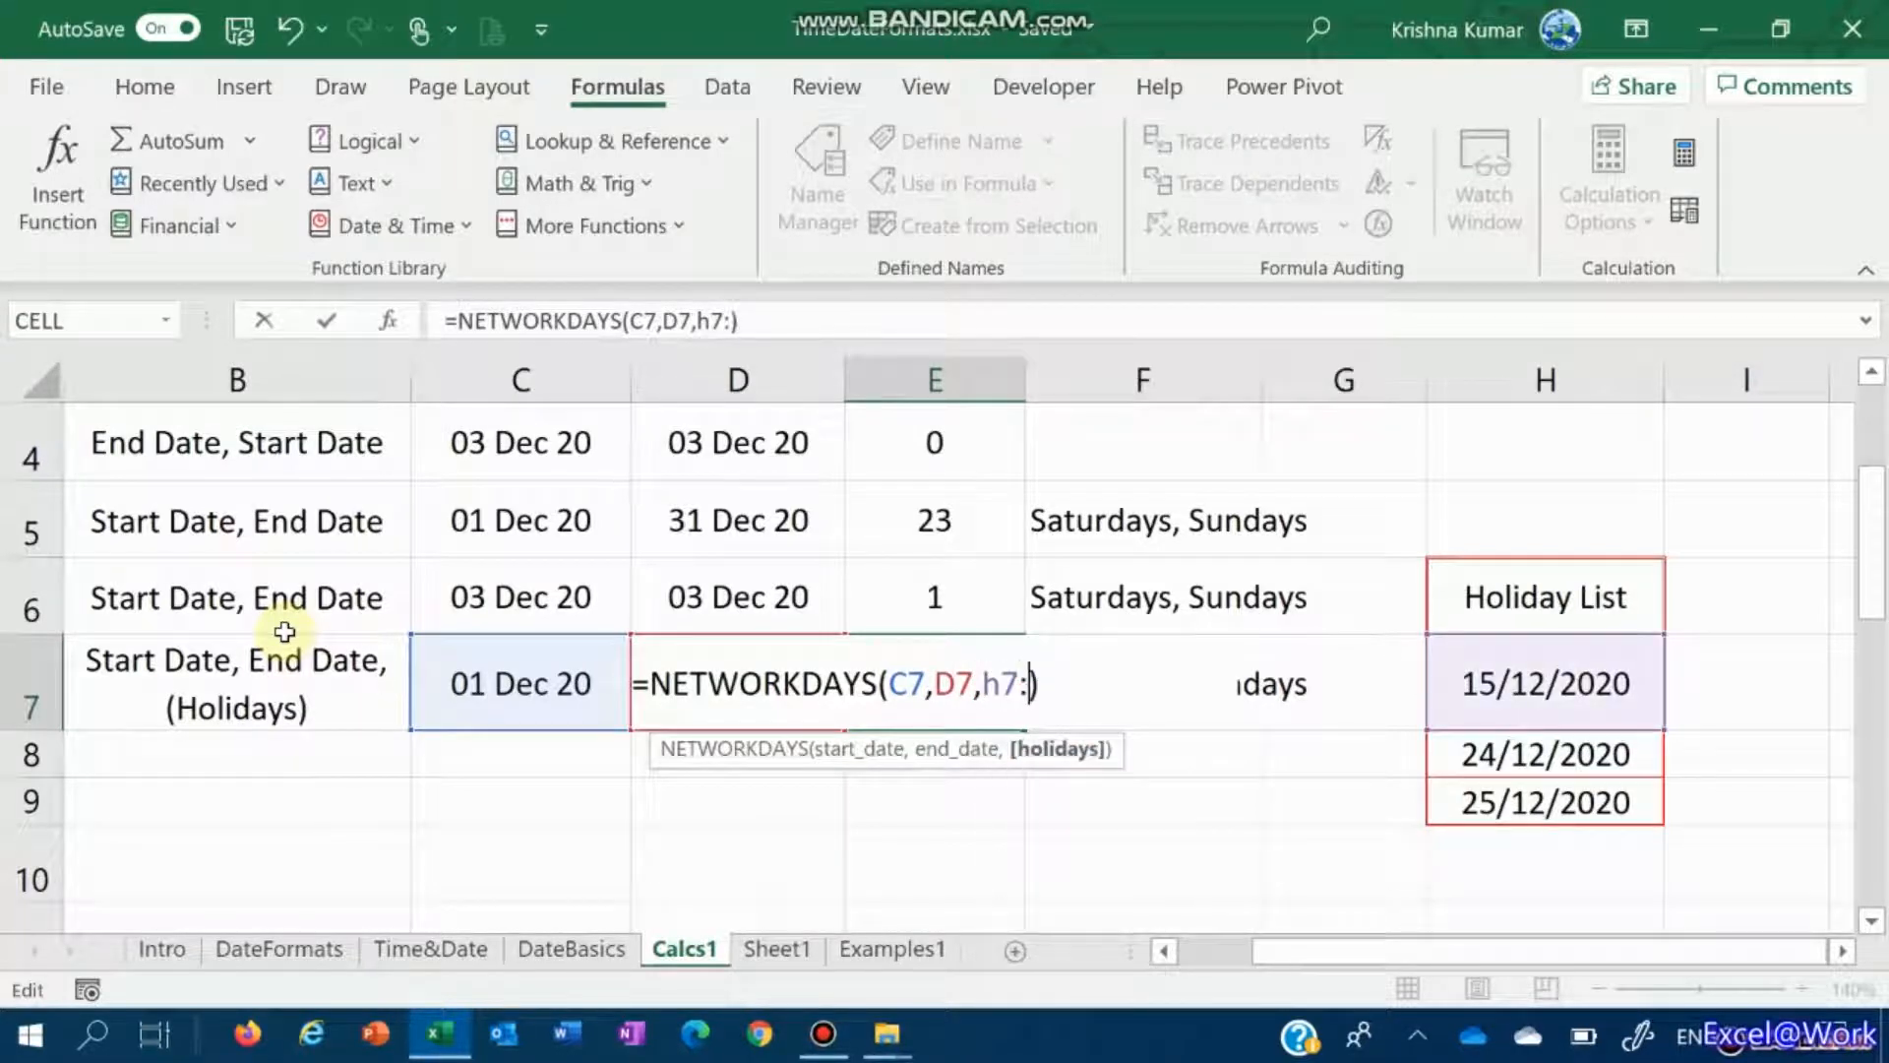
type("h9")
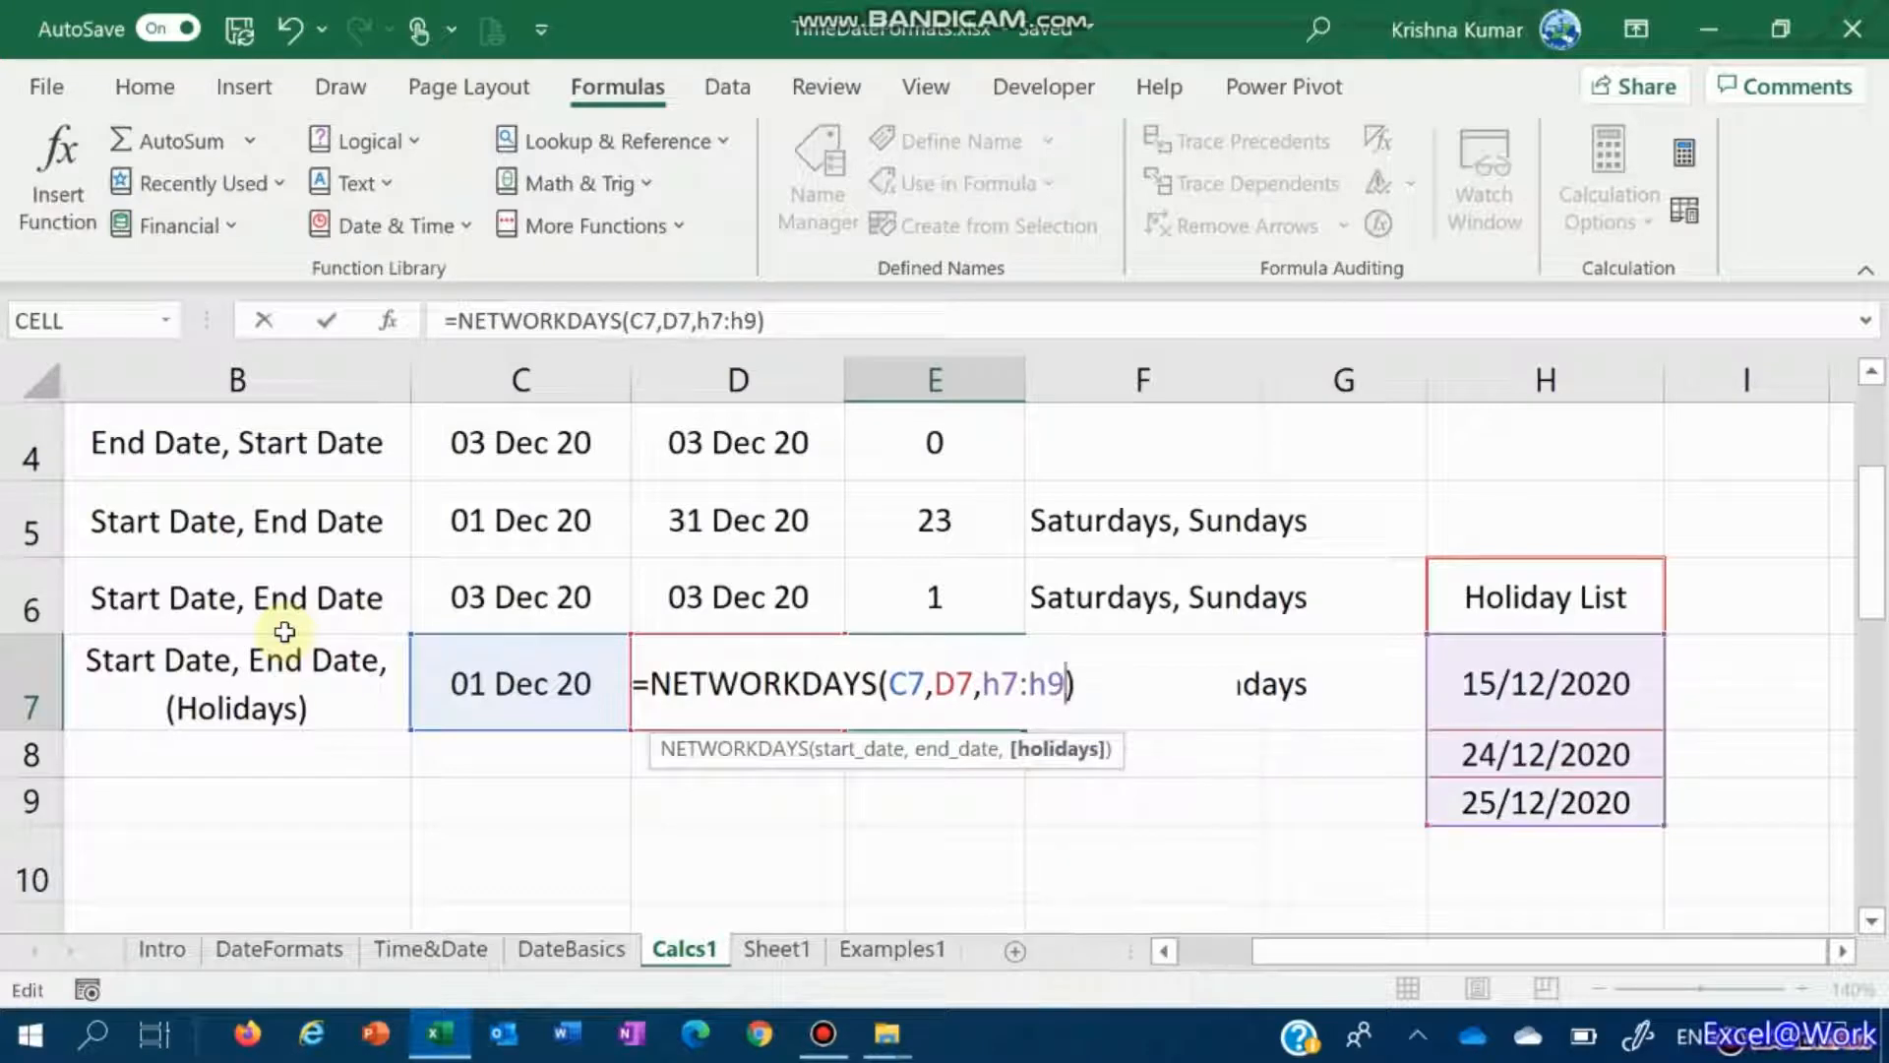
type(")")
key("Return")
key("Up")
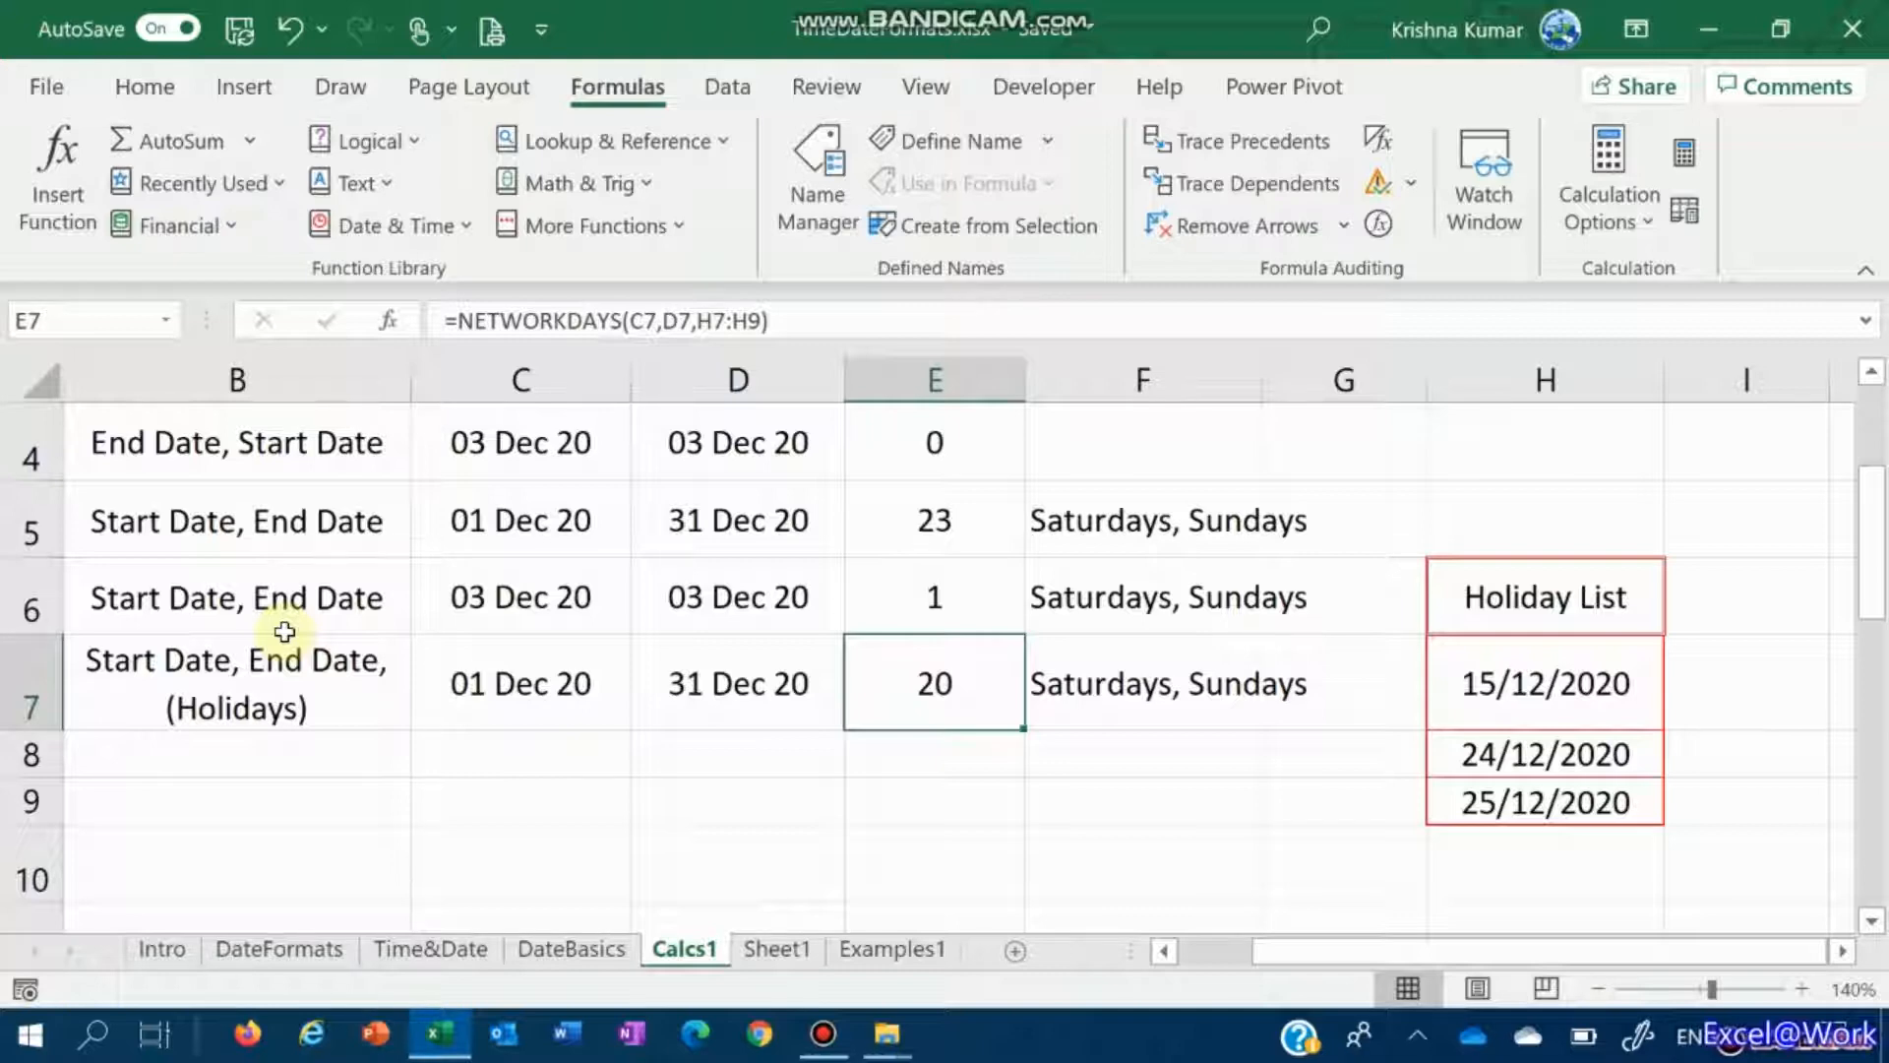
Step: Check the holiday dates in H7 to H9 against the system's December 2020 calendar
key("Right")
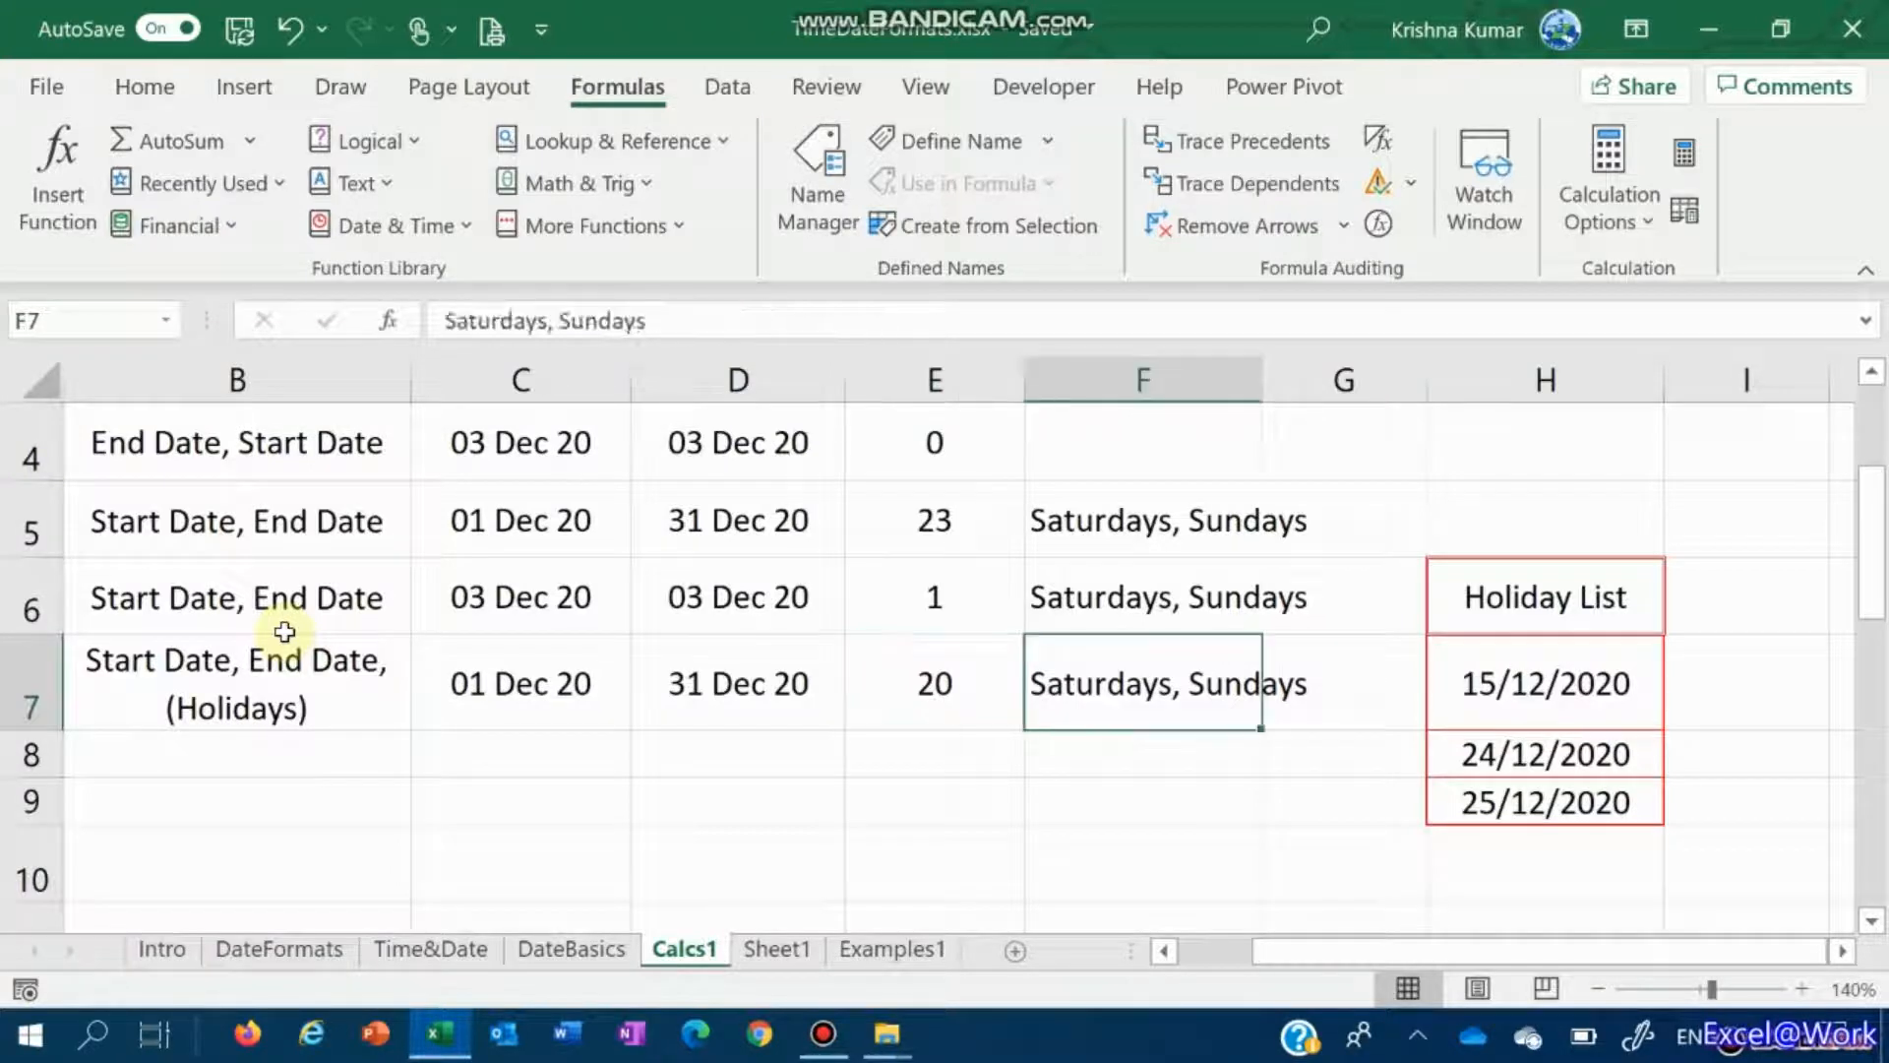
key("Right")
key("Right")
key("Down")
key("Down")
key("Up")
key("Up")
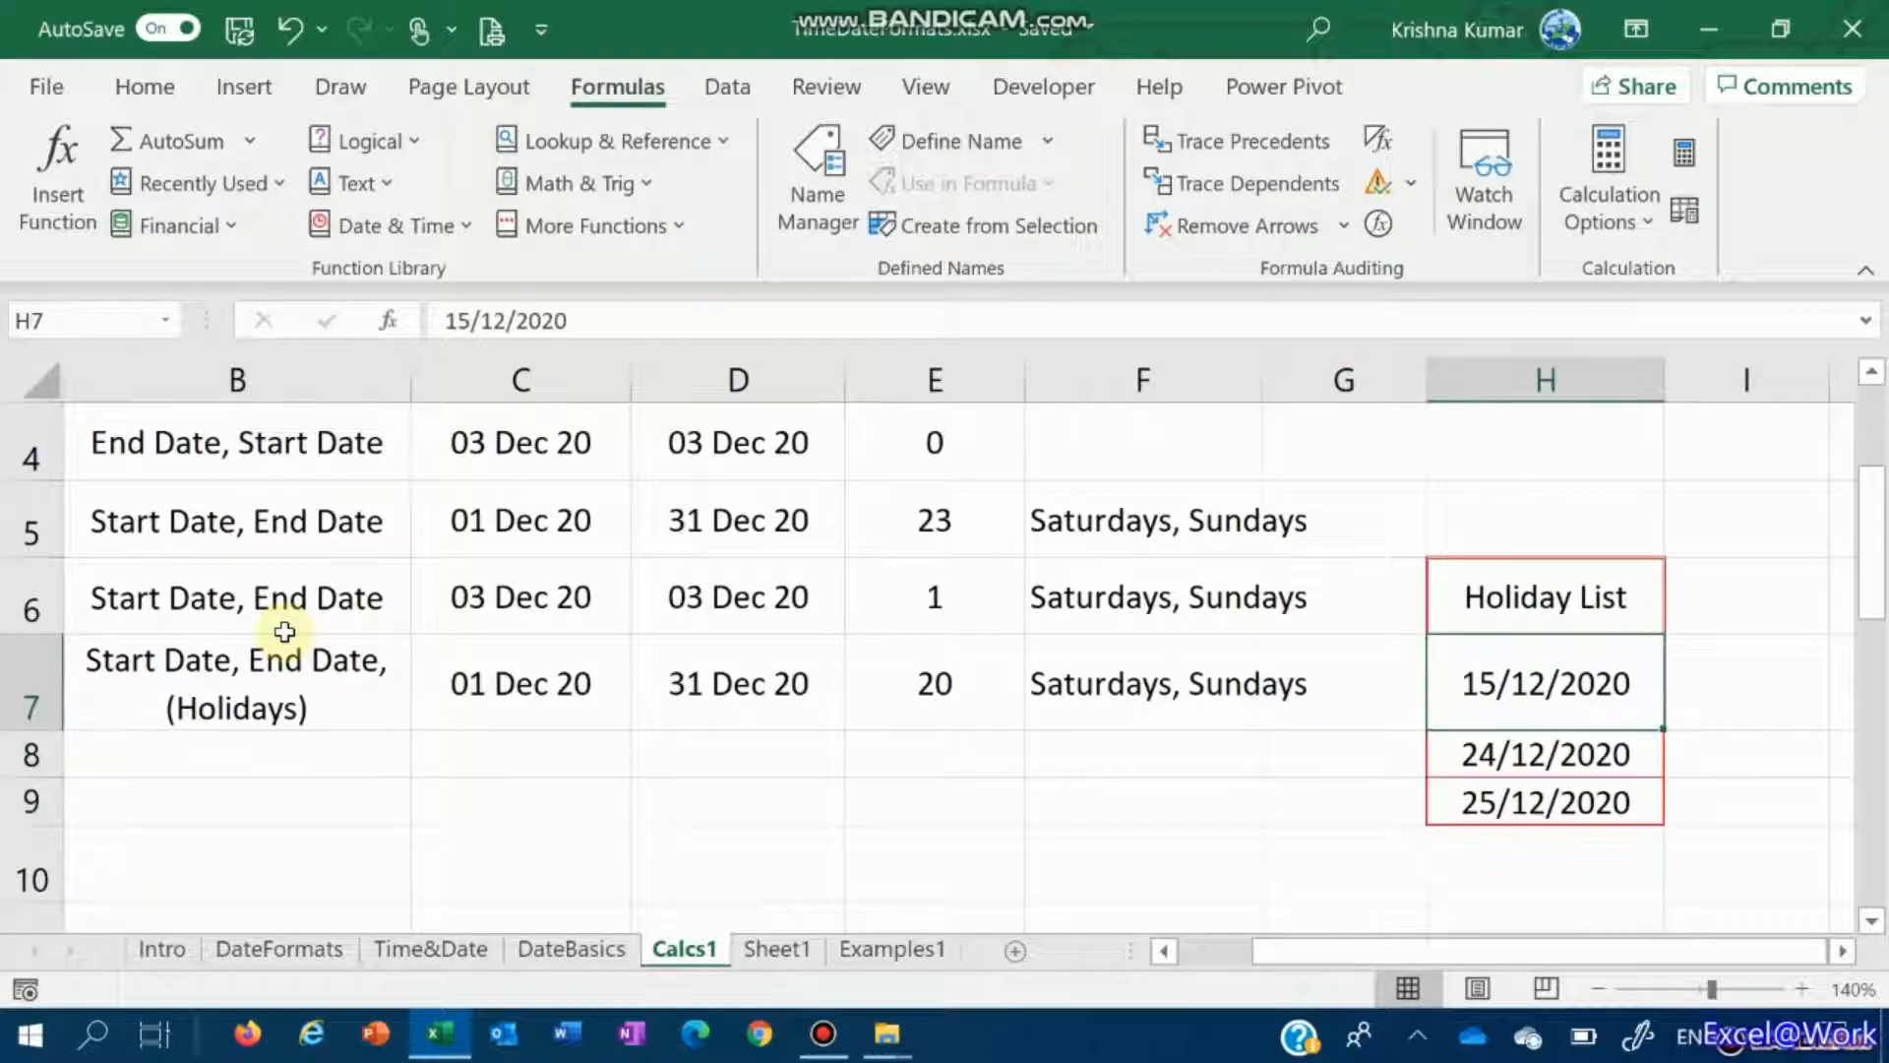
key("Down")
key("Down")
key("Up")
key("Up")
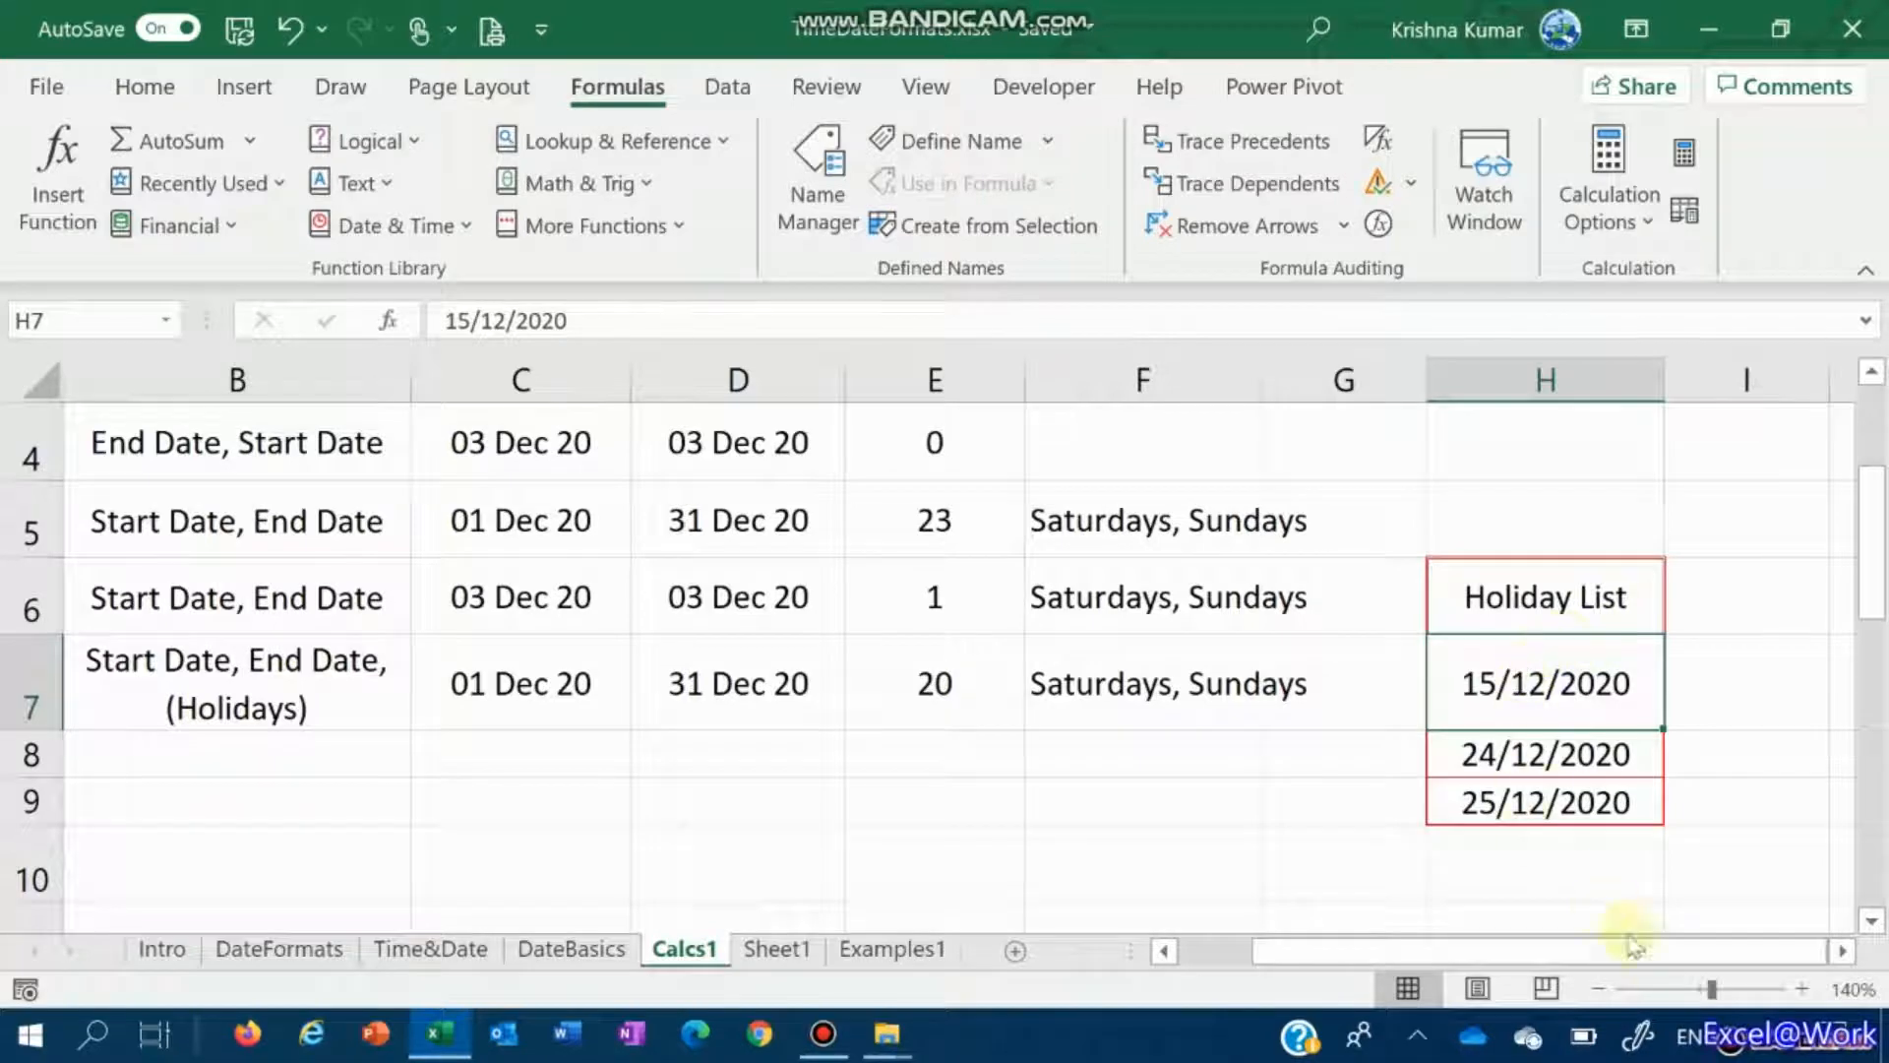
left_click(1771, 1031)
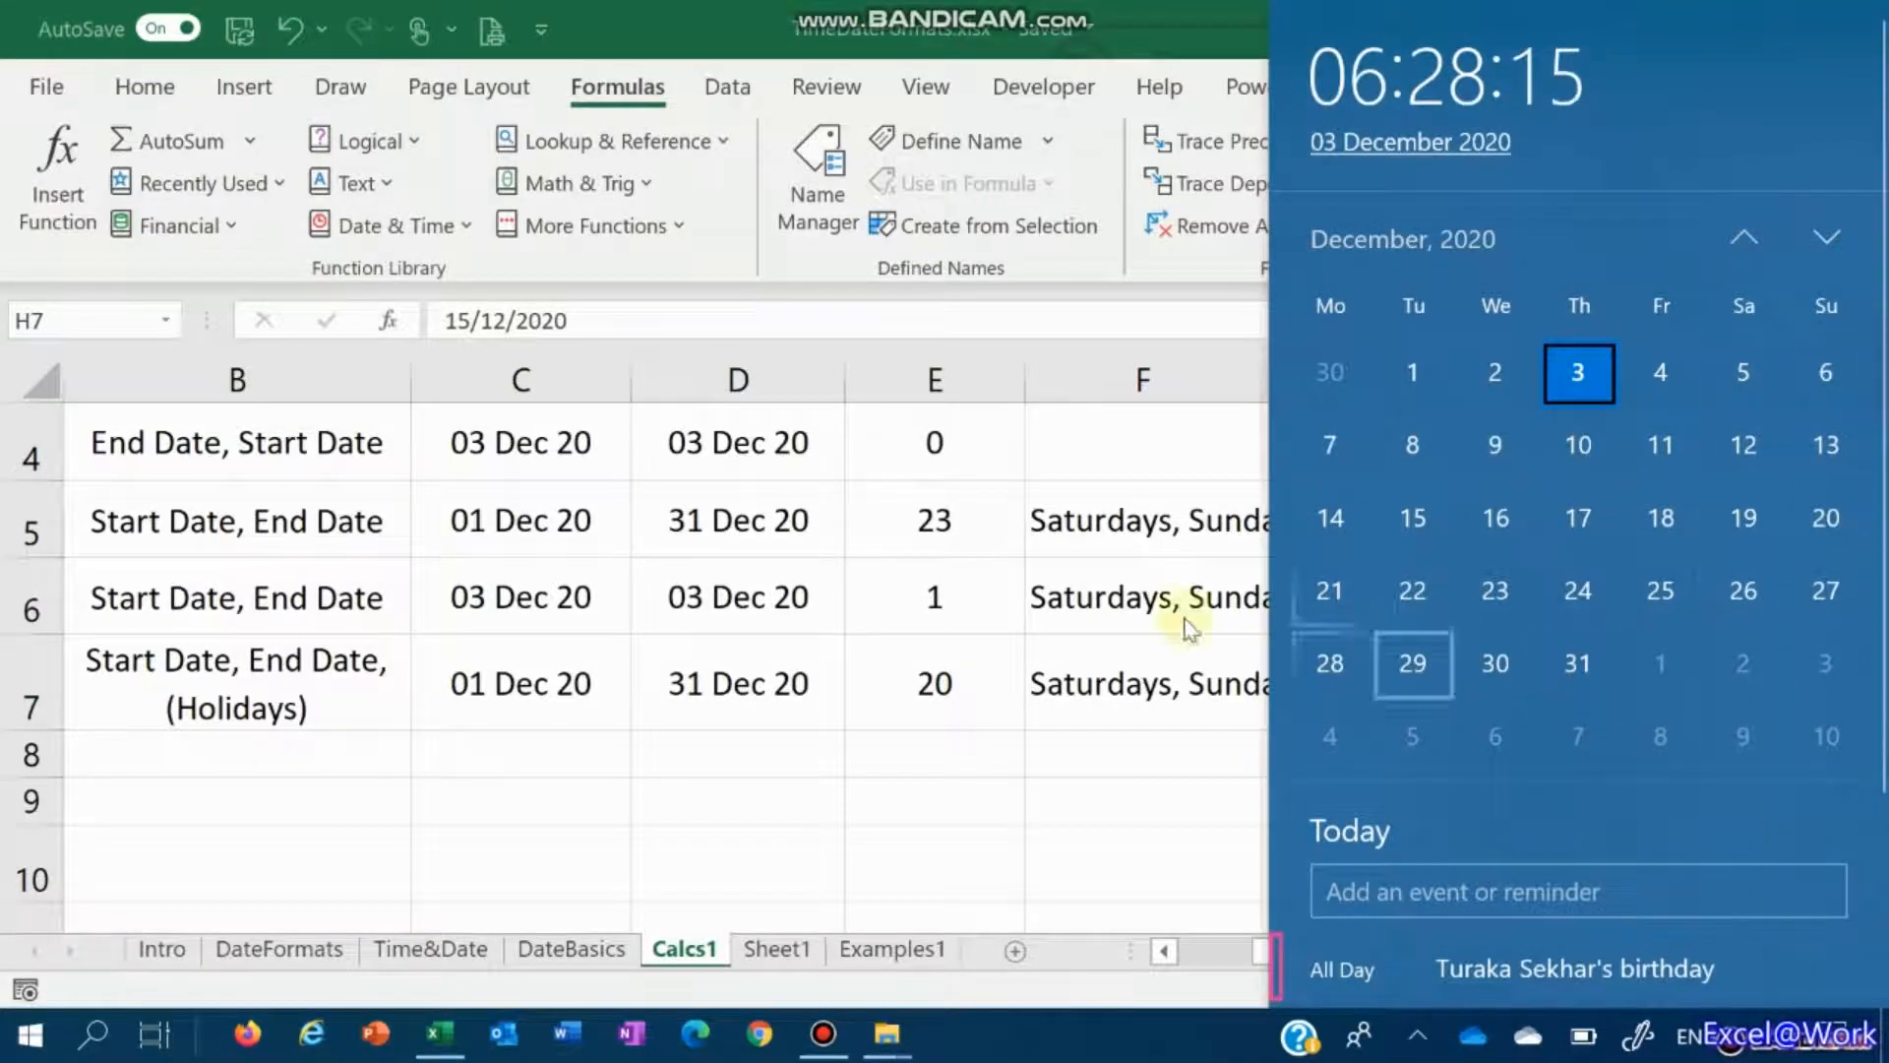
left_click(1098, 641)
key("Down")
key("Down")
key("Up")
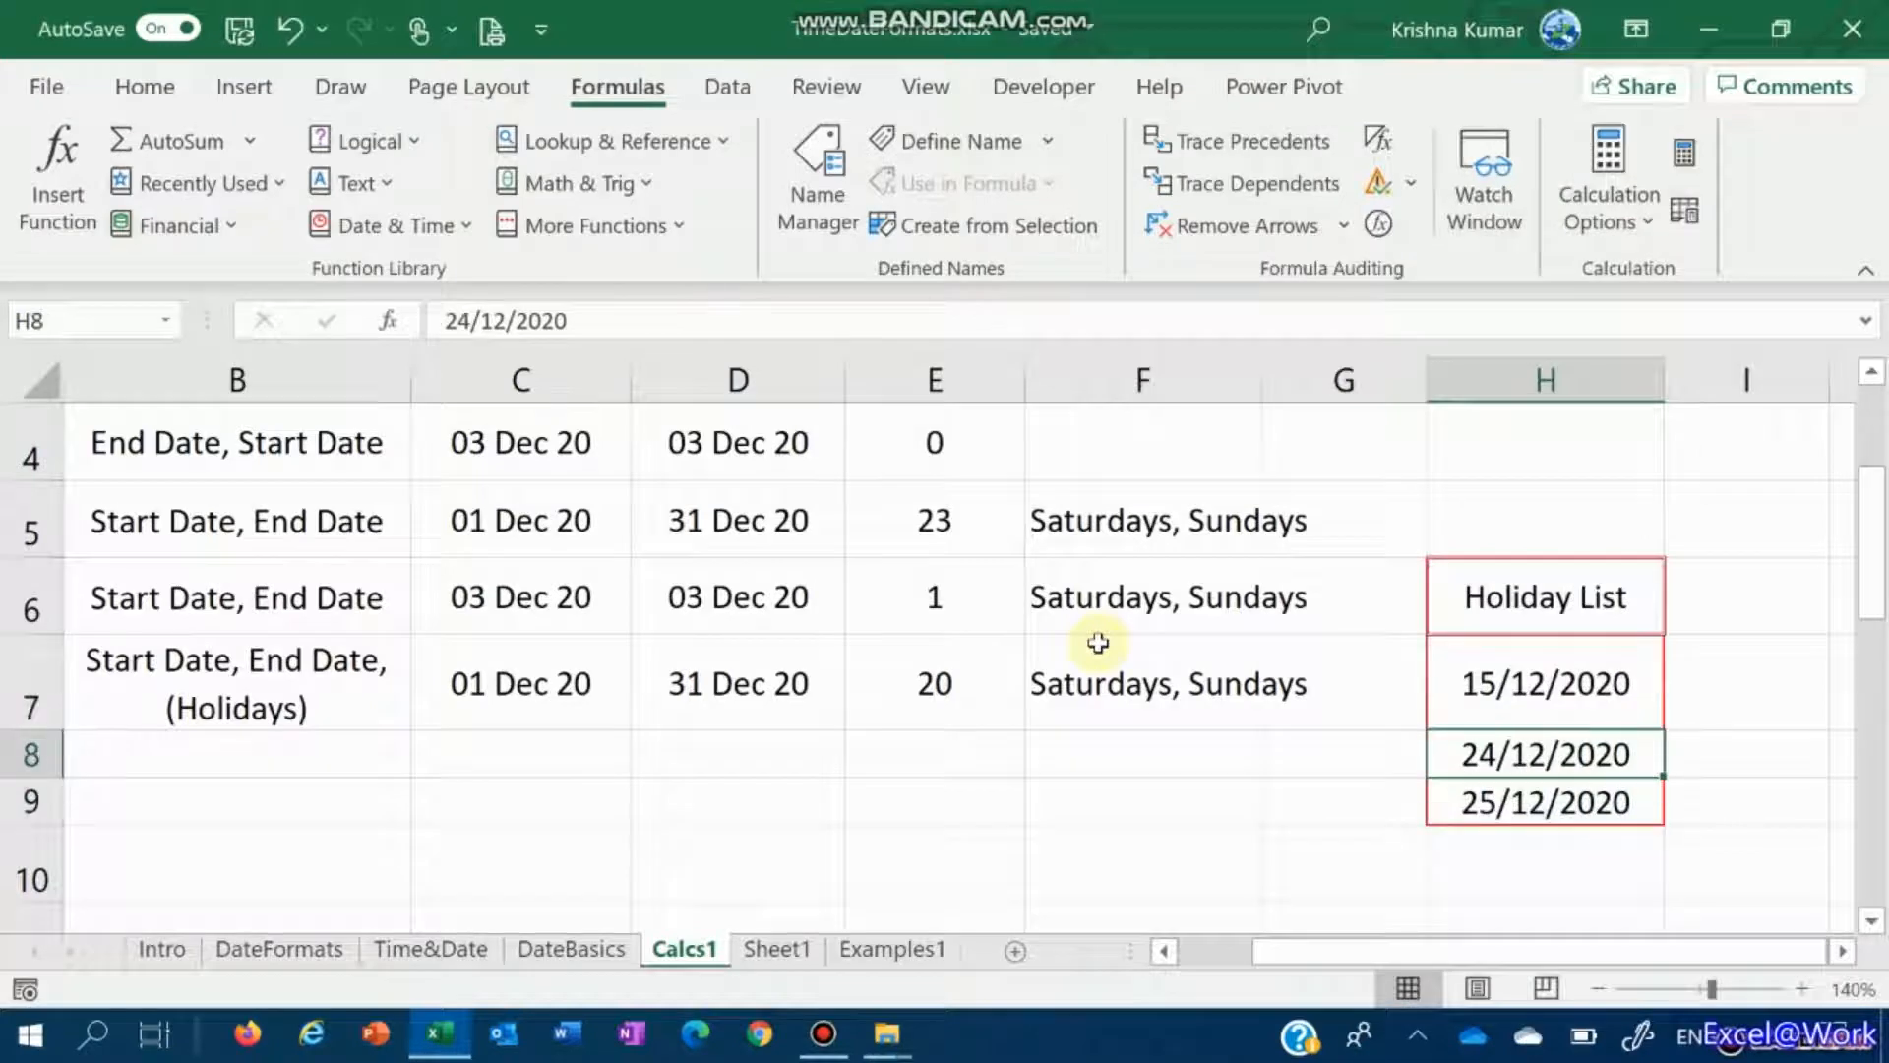
key("Up")
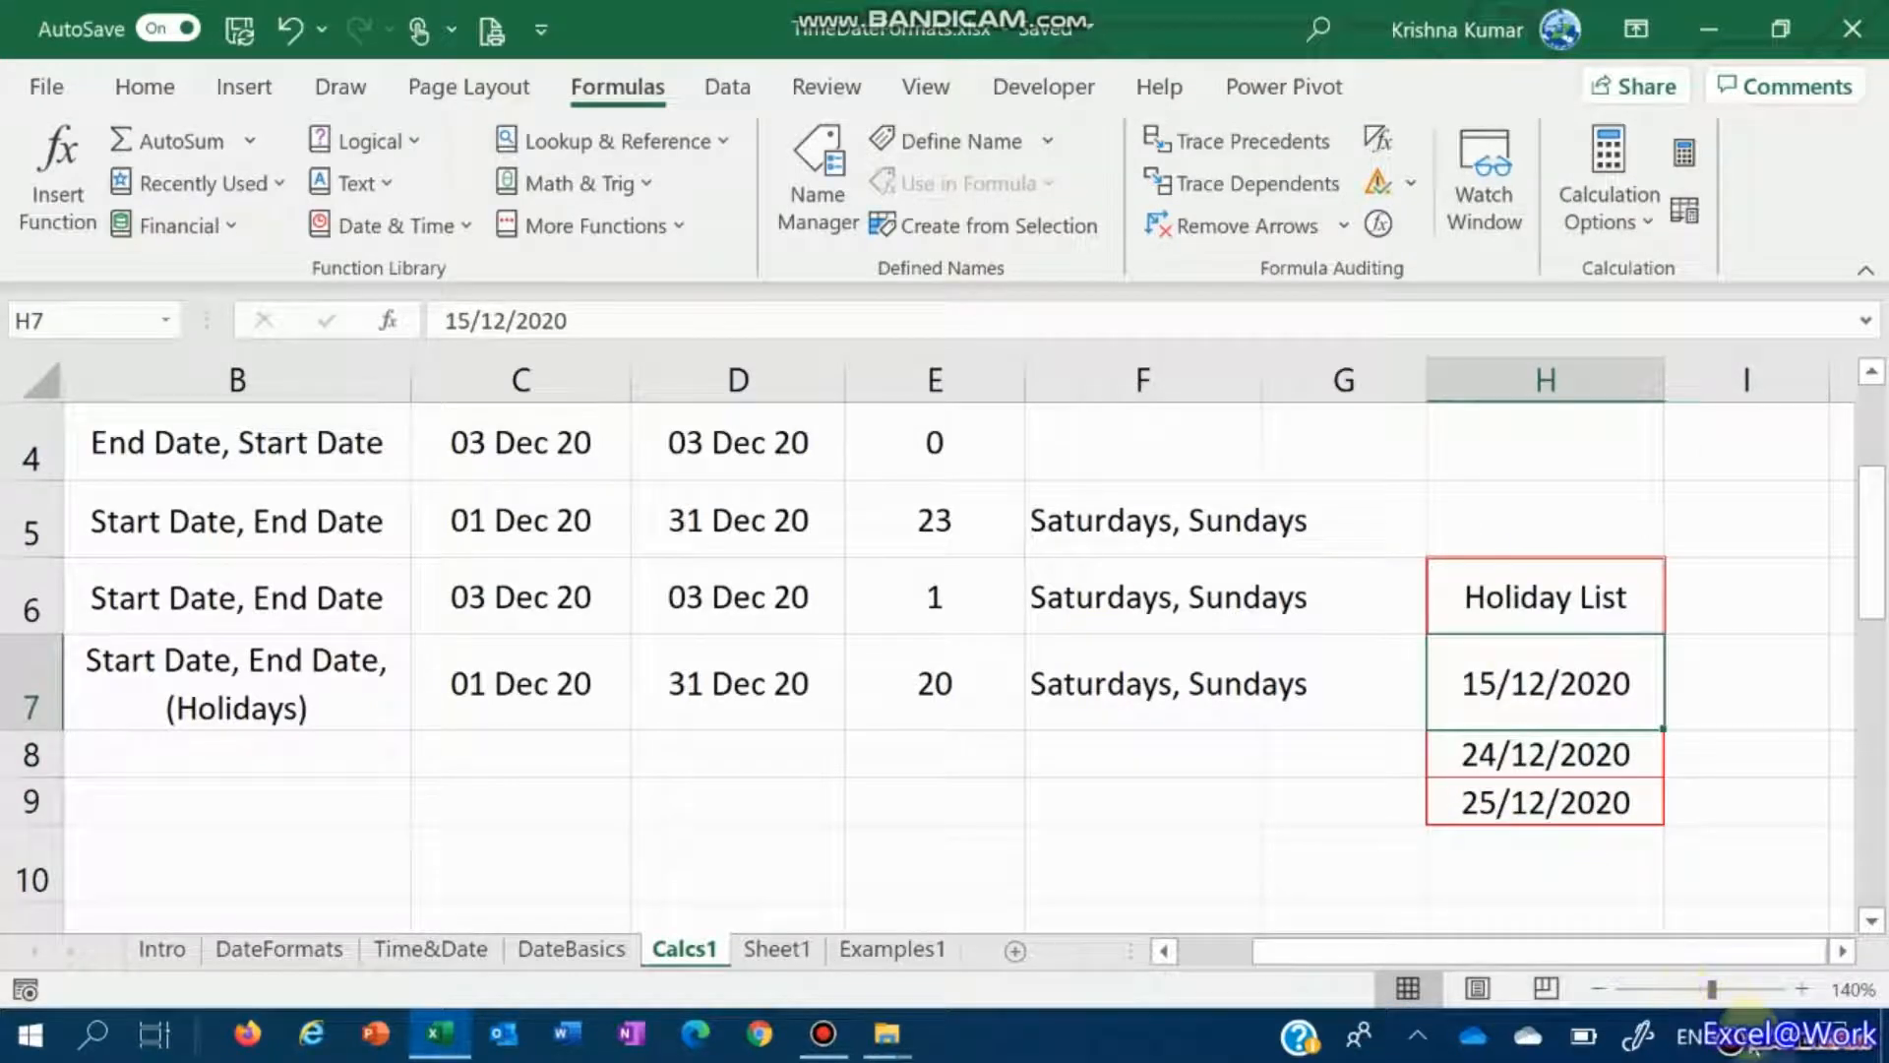
Step: Pick a Sunday from the system calendar, try 13/12 as the first holiday in H7, and check the result in E7
left_click(1820, 1039)
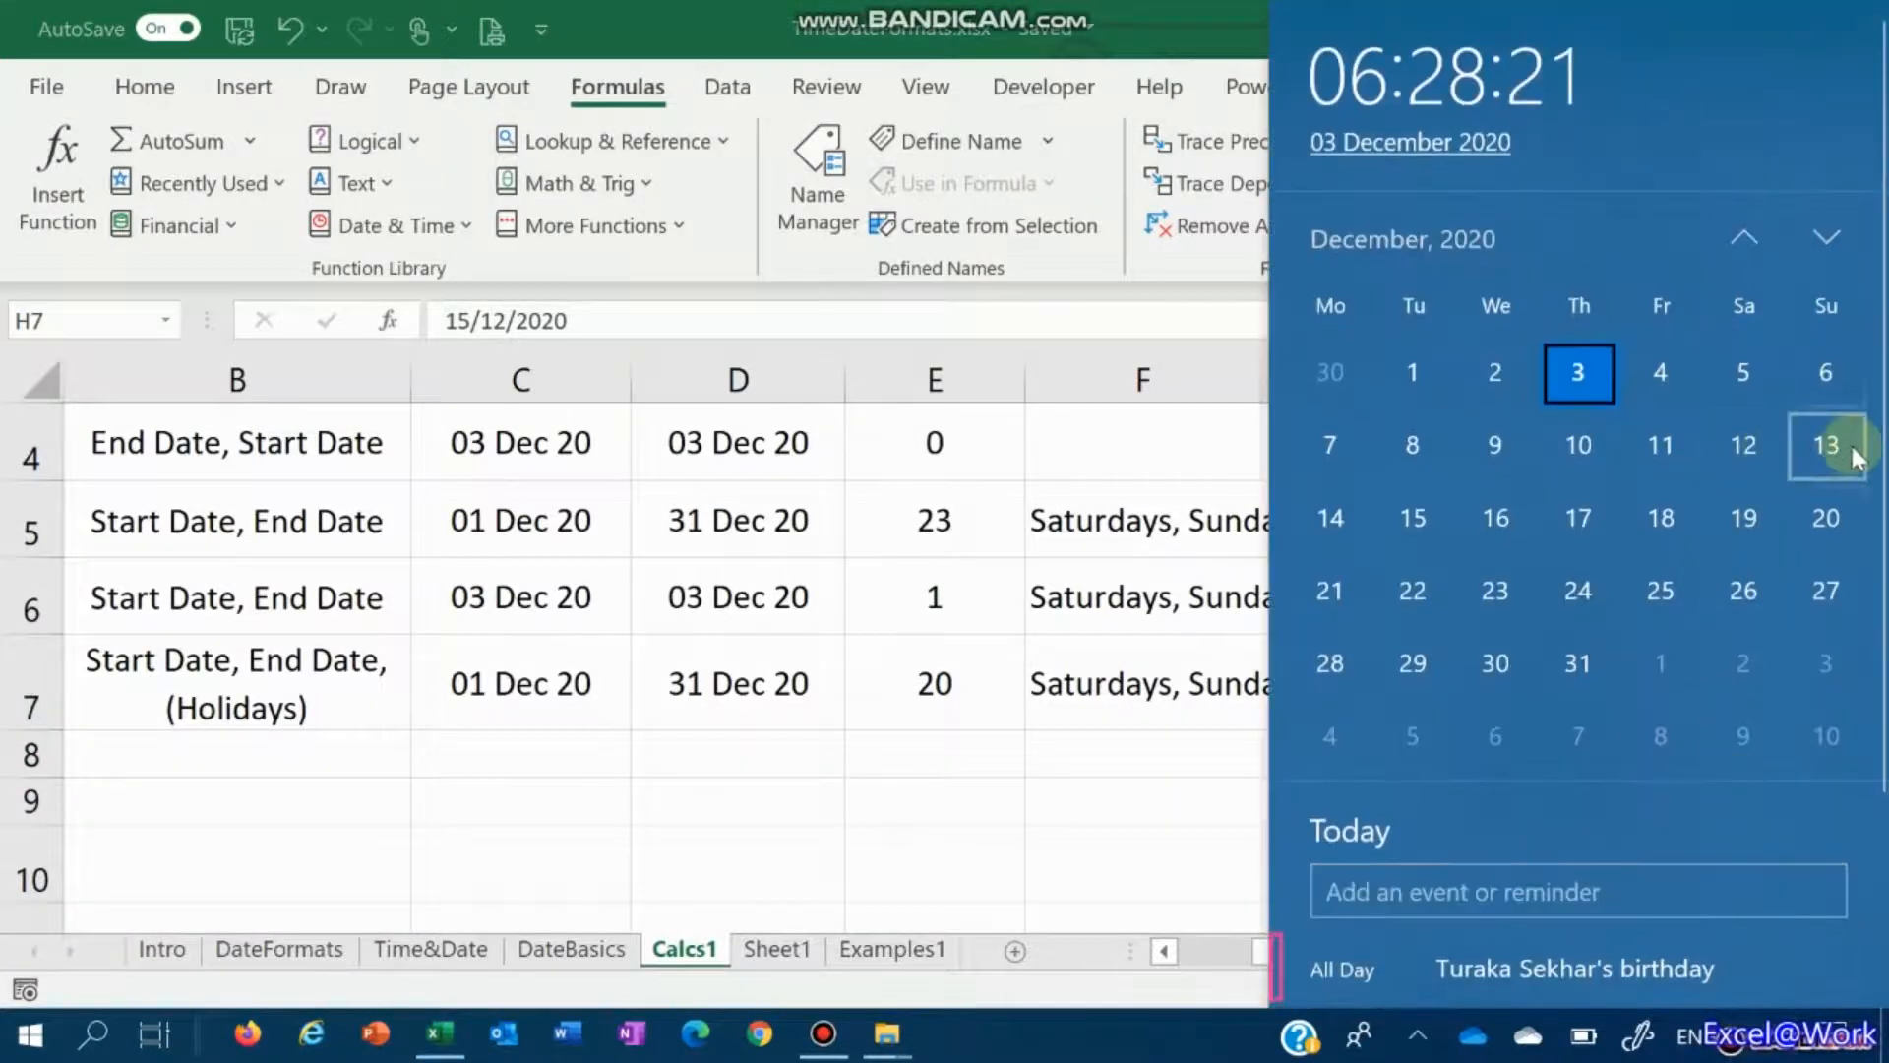
left_click(636, 655)
key("Down")
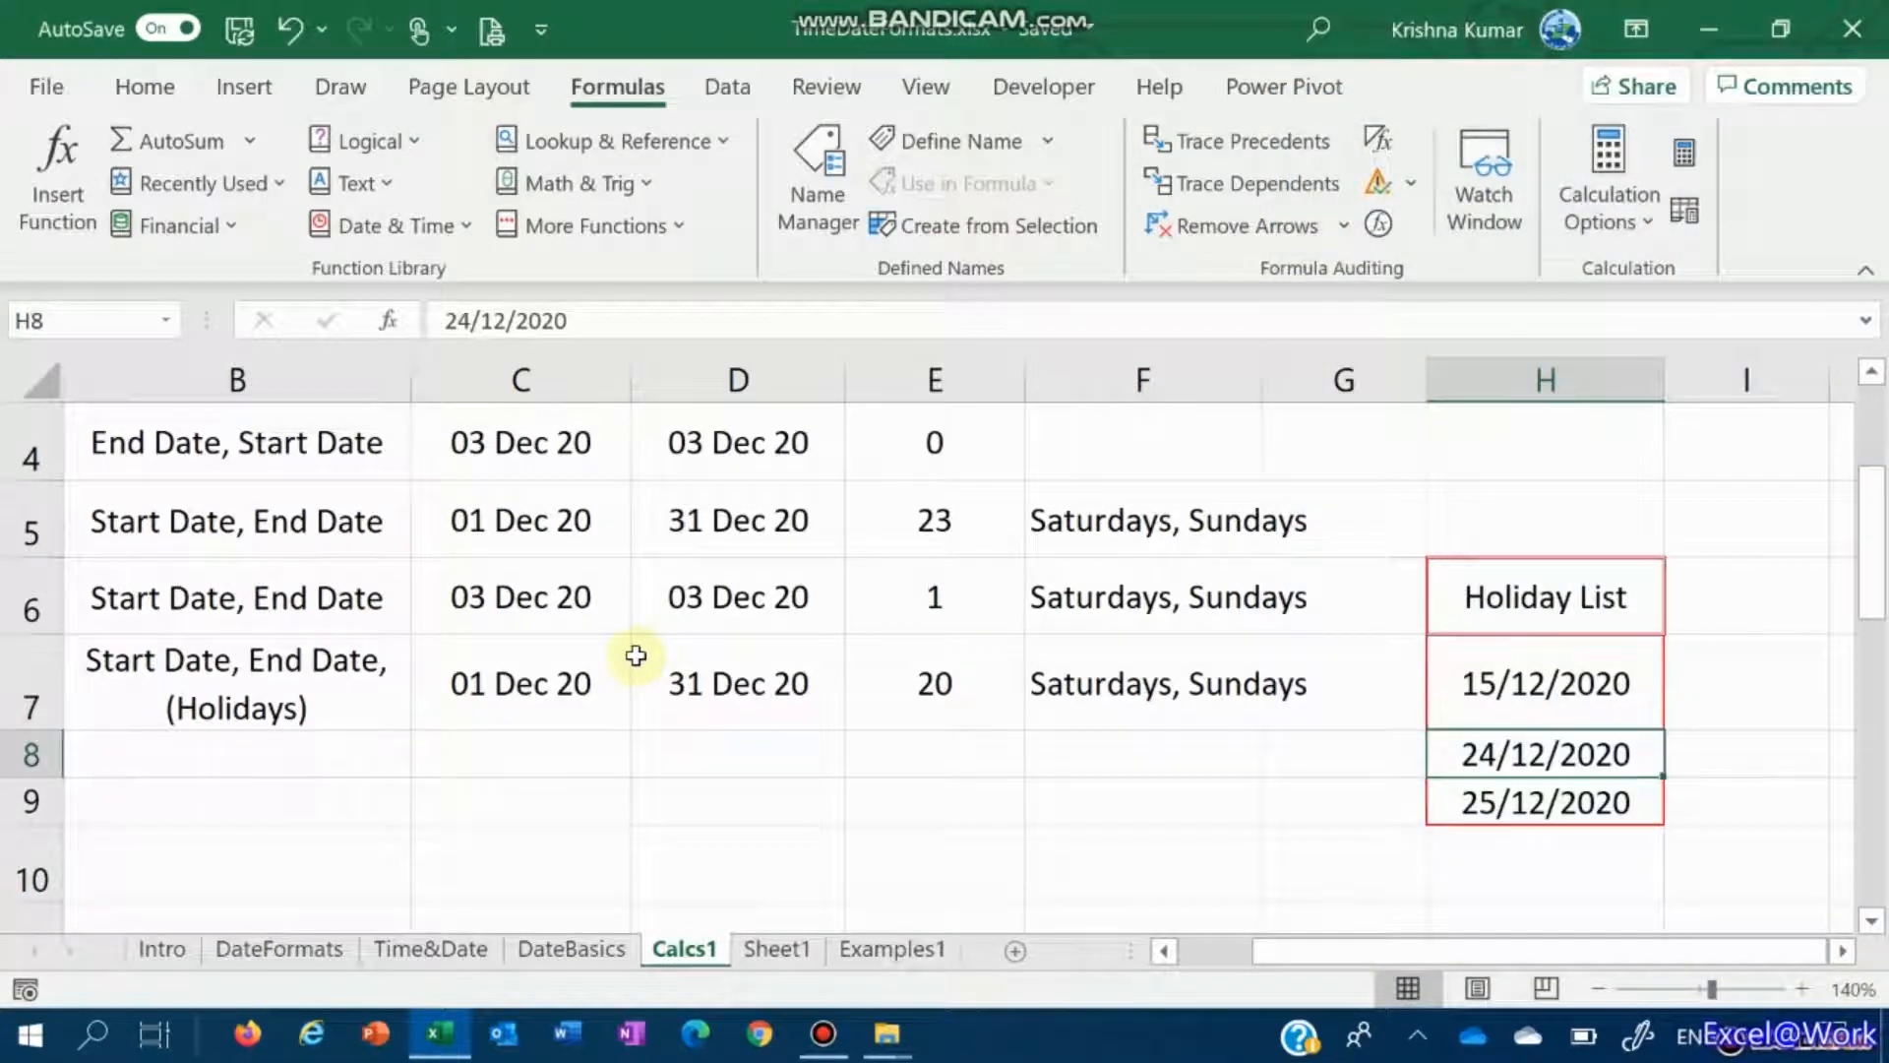
key("Up")
type("13/12")
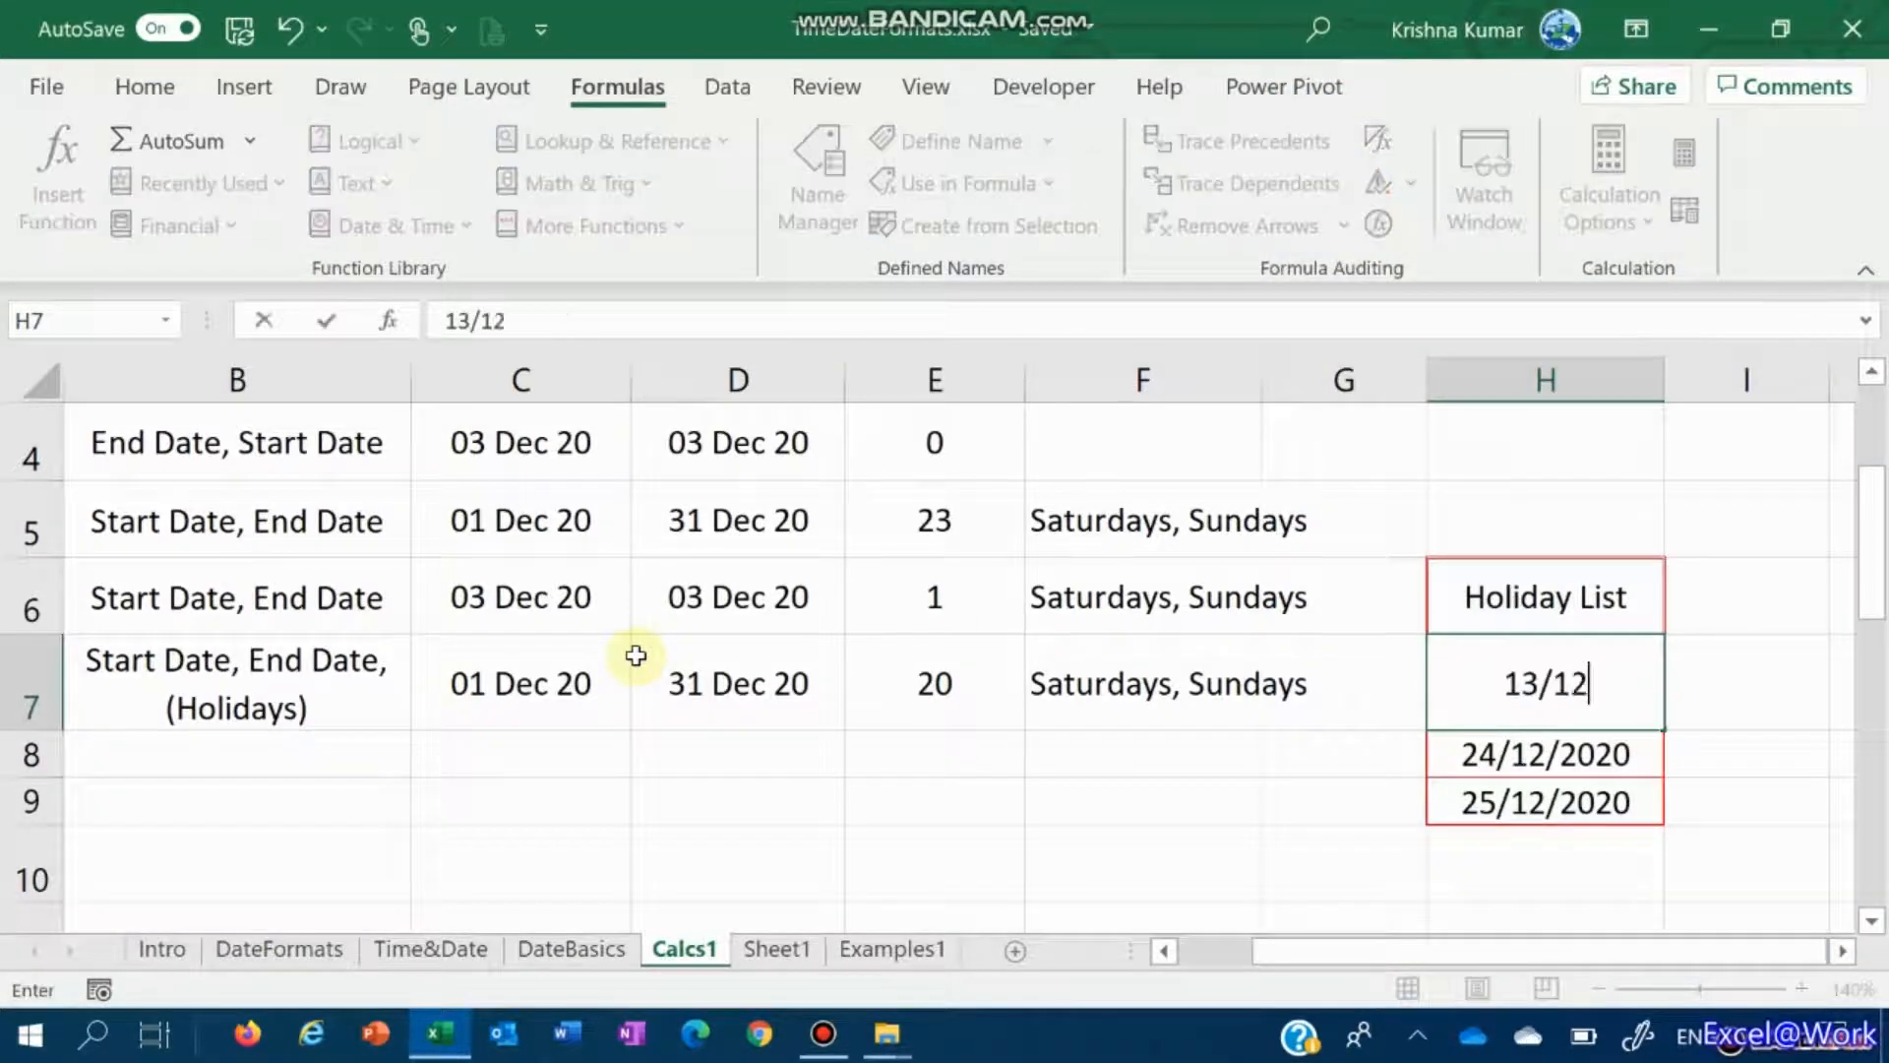
key("Return")
key("Up")
key("Left")
key("Left")
key("Left")
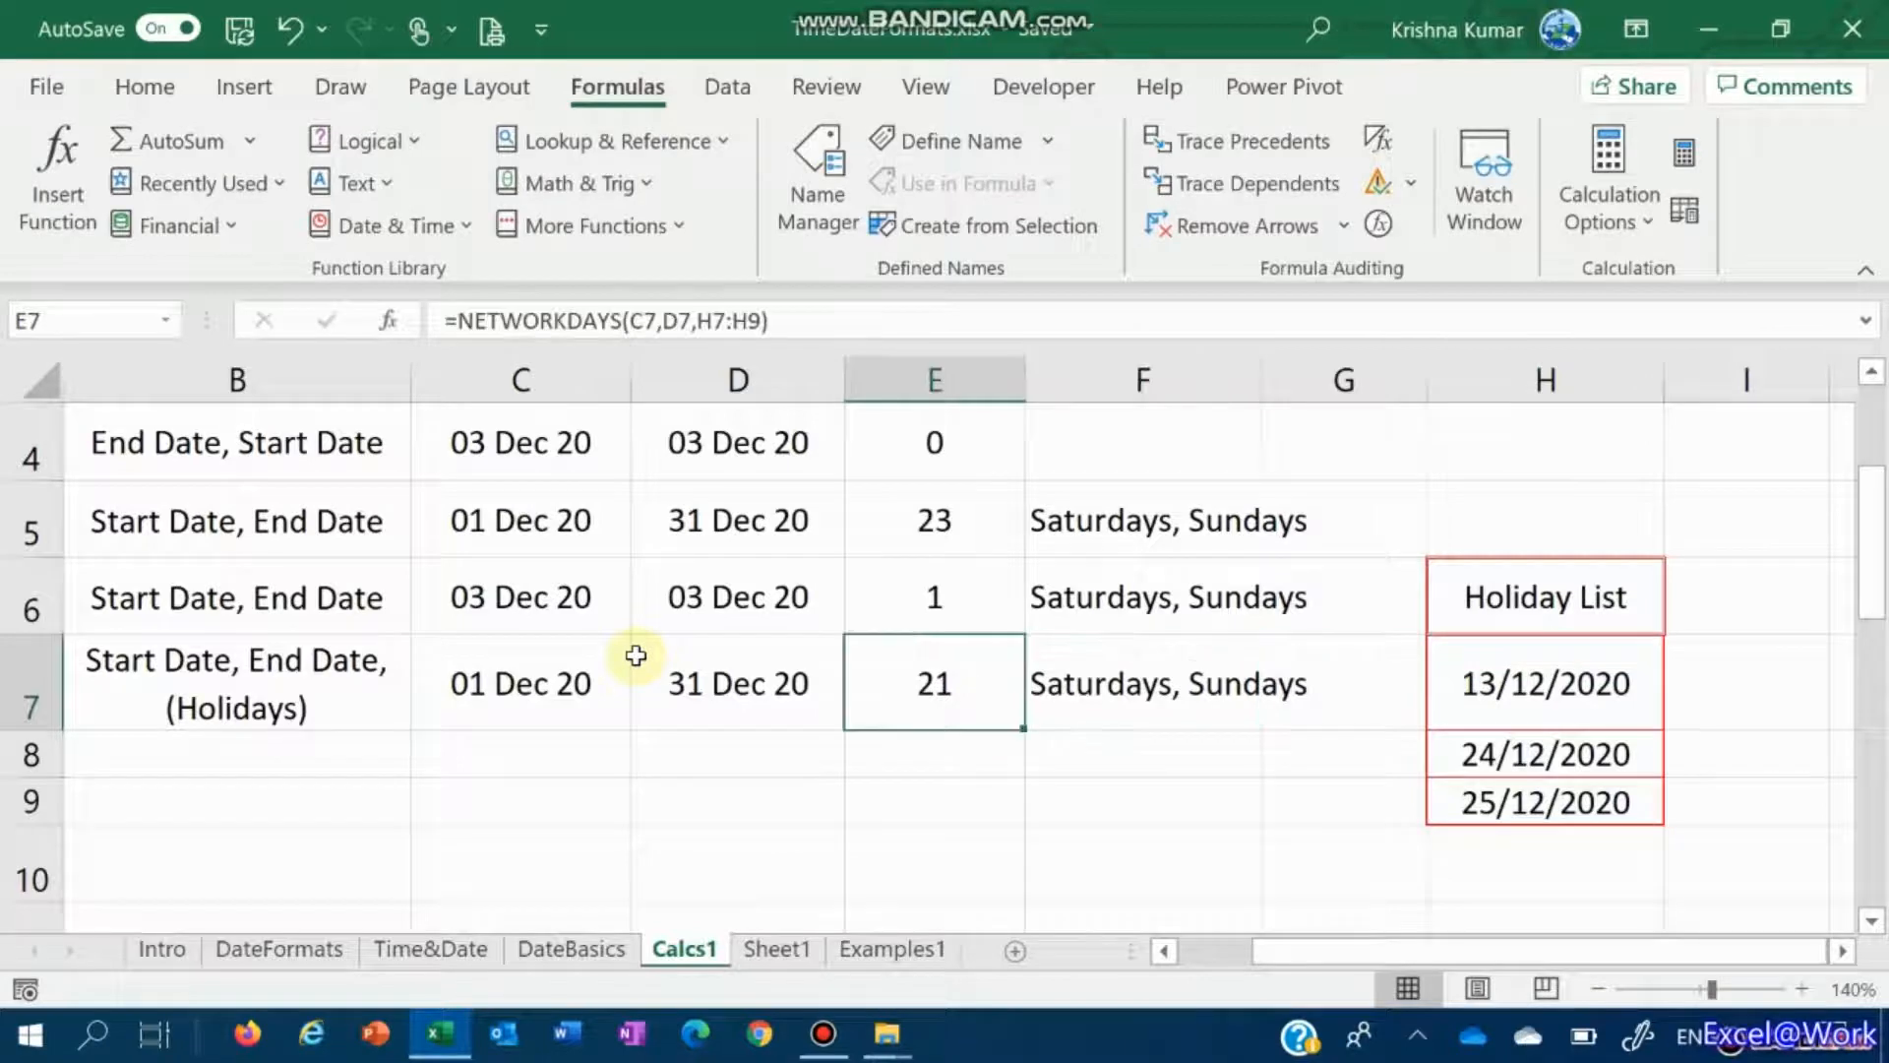
key("Right")
key("Right")
key("Right")
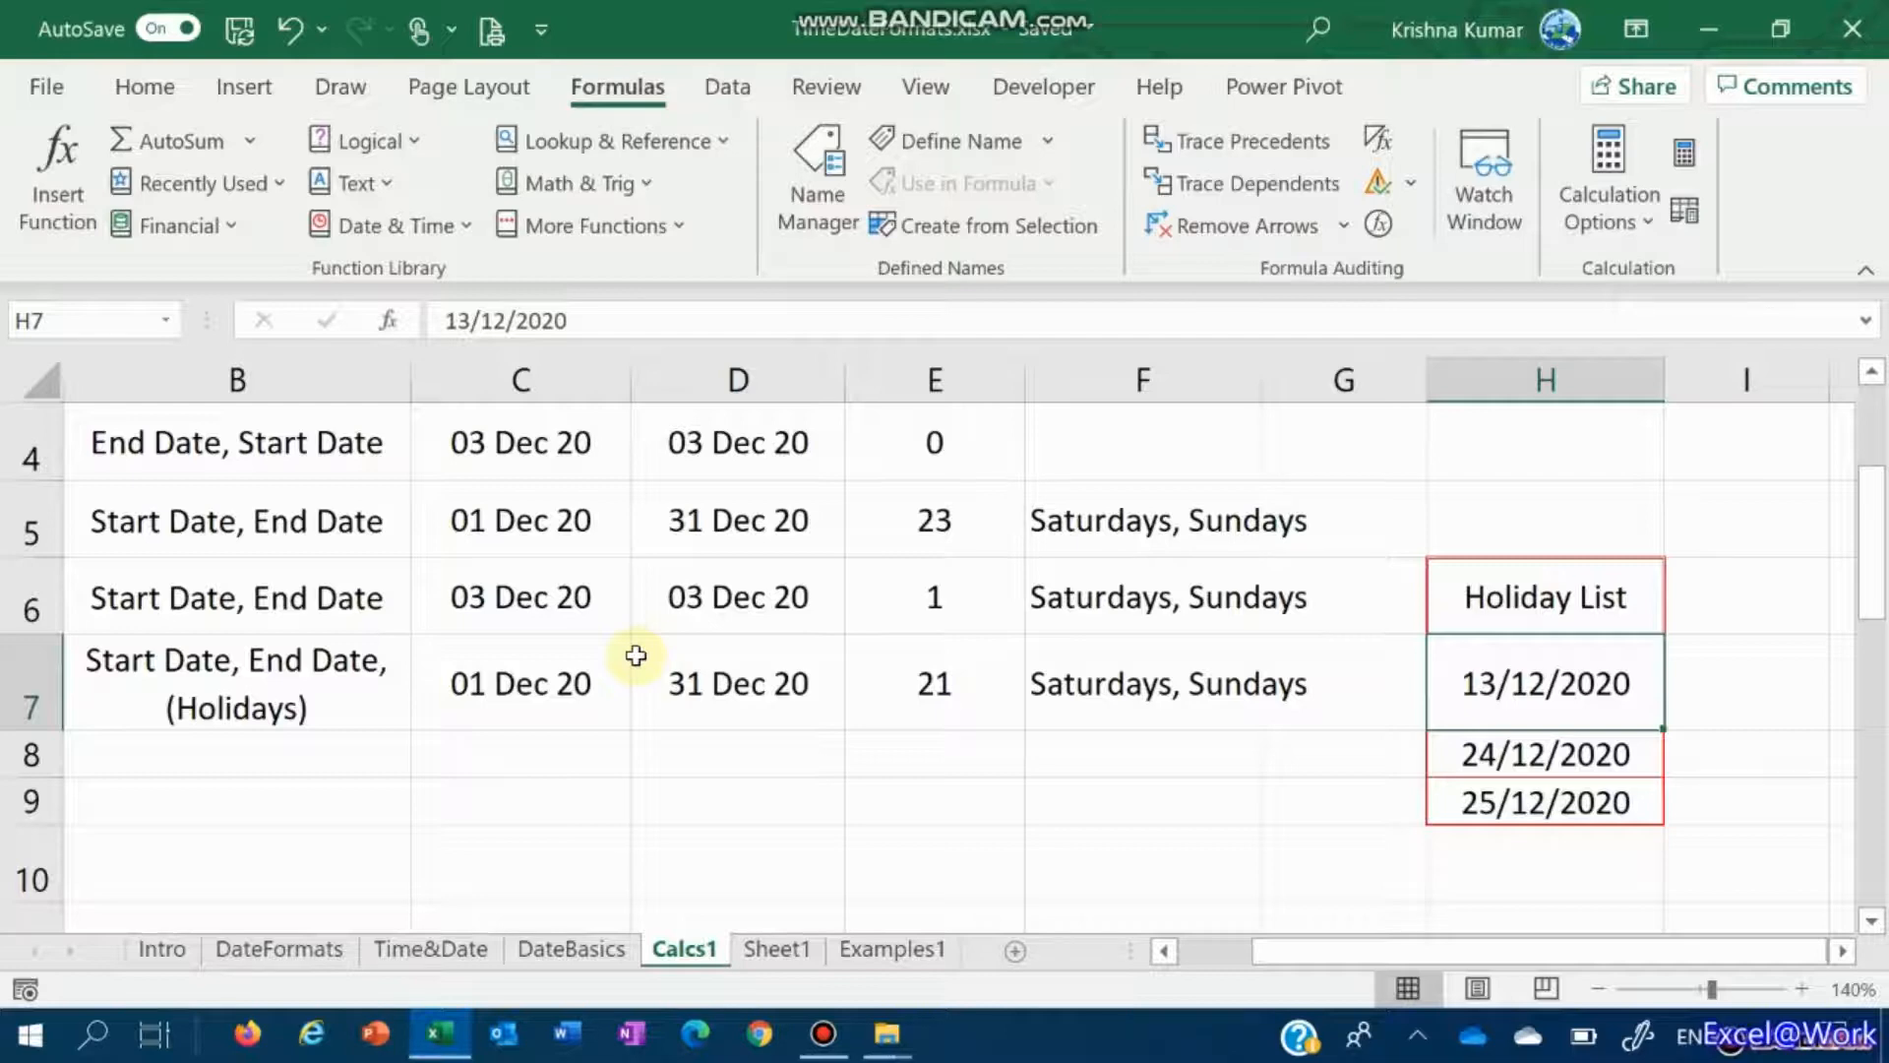
key("Left")
key("Left")
key("Left")
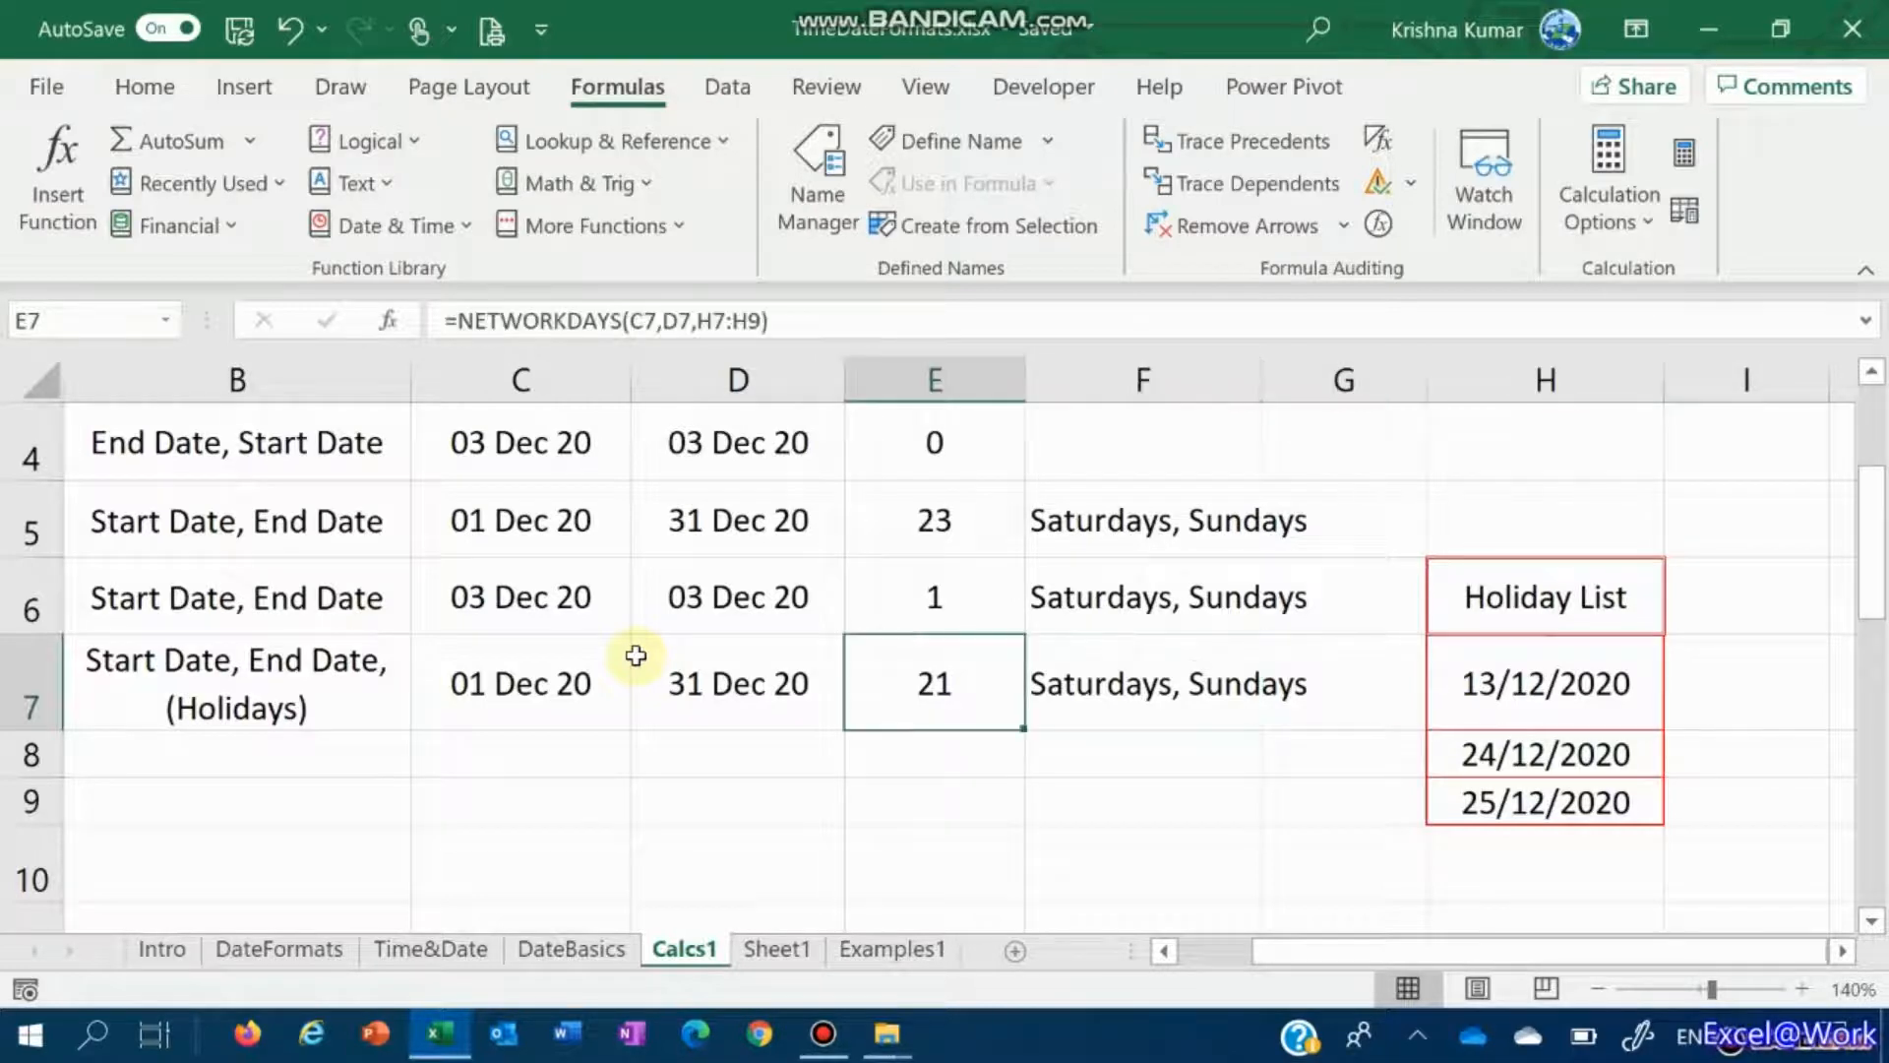
Step: Set the first holiday date in H7 to 15/12/2020 and check the NETWORKDAYS result in E7
key("Right")
key("Right")
key("Right")
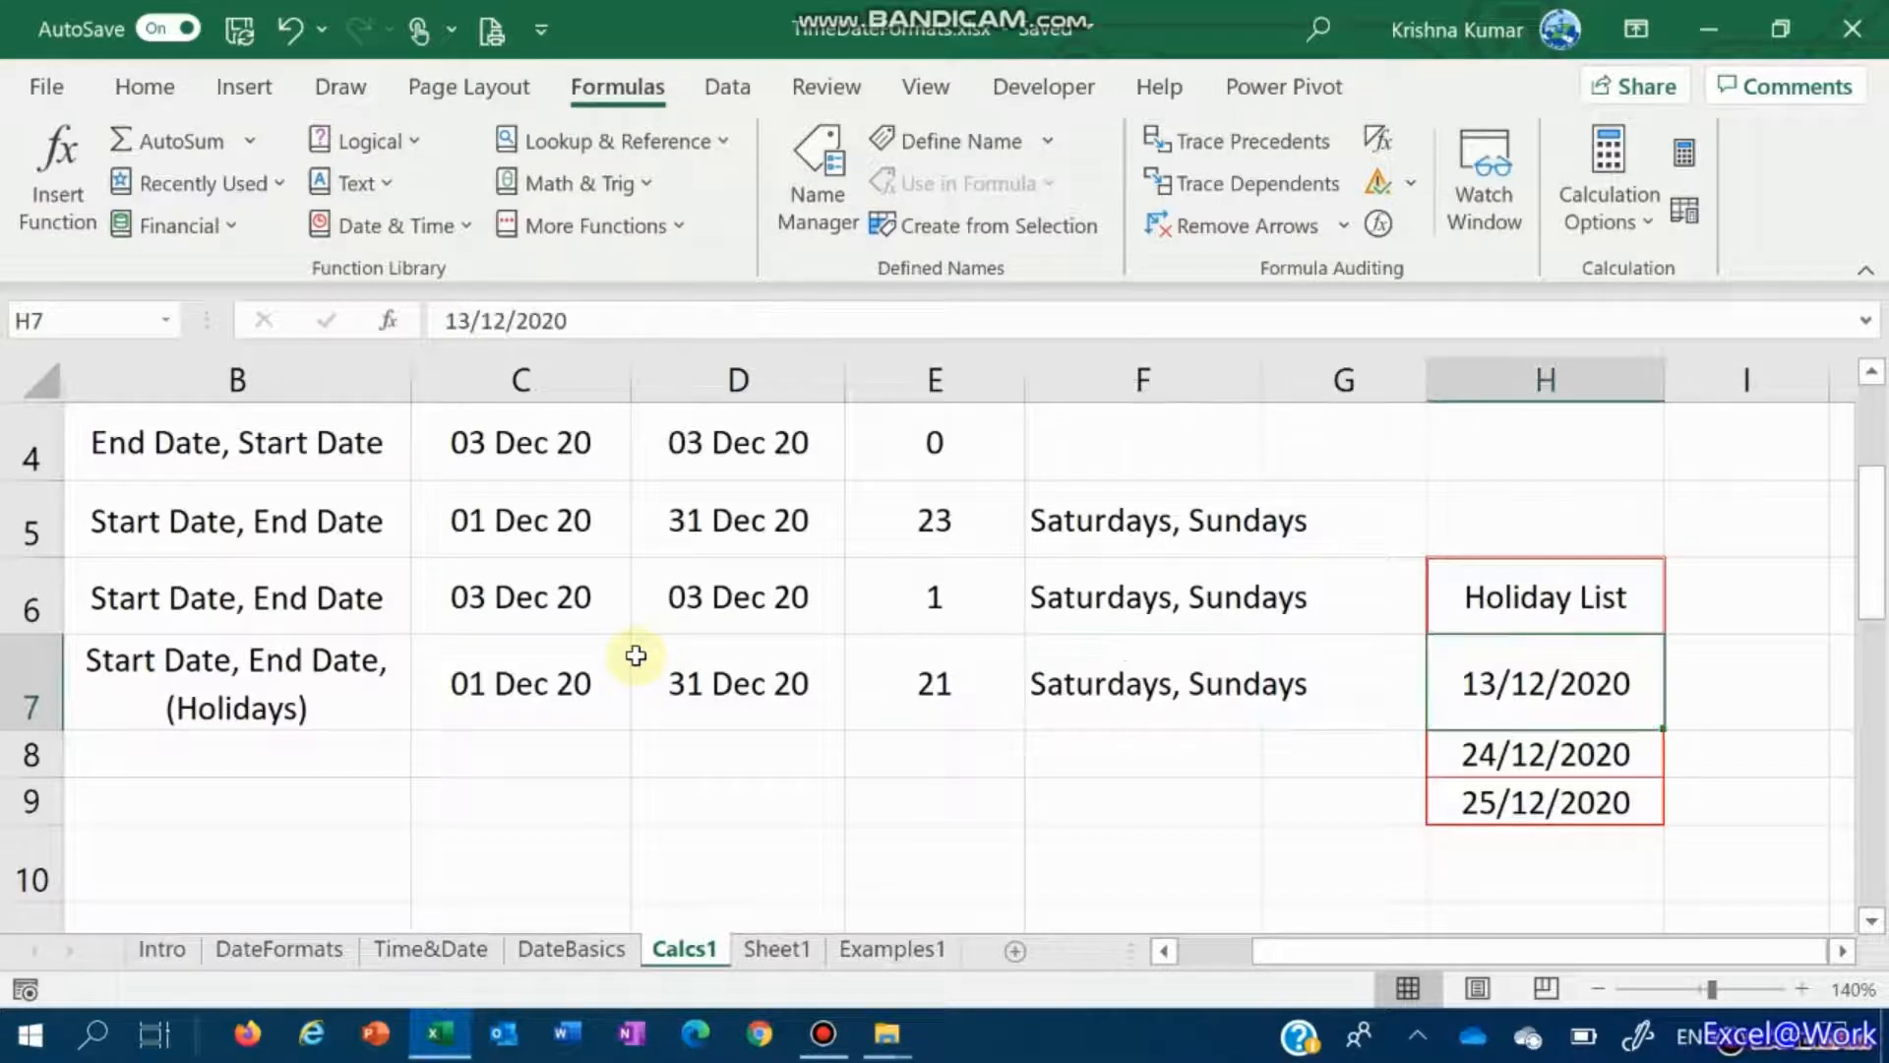
type("15/12/2020")
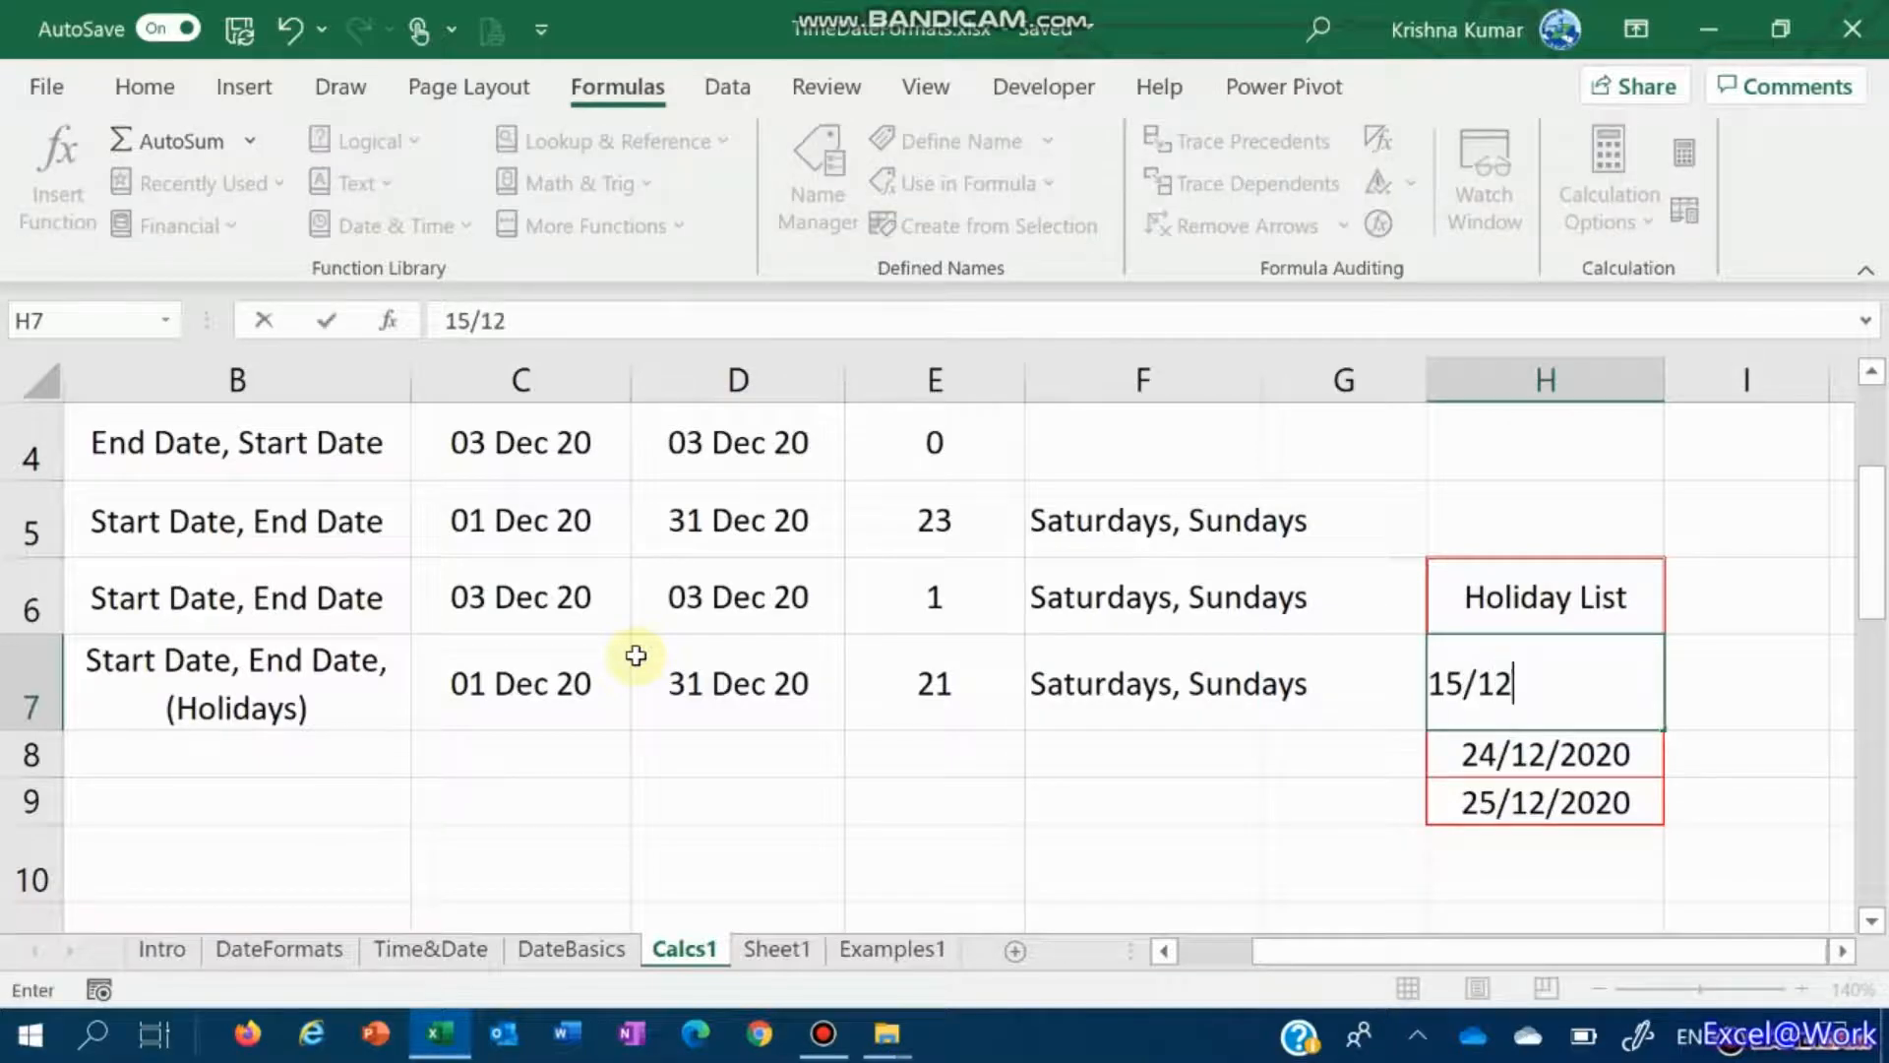
key("Return")
key("Up")
key("Left")
key("Left")
key("Left")
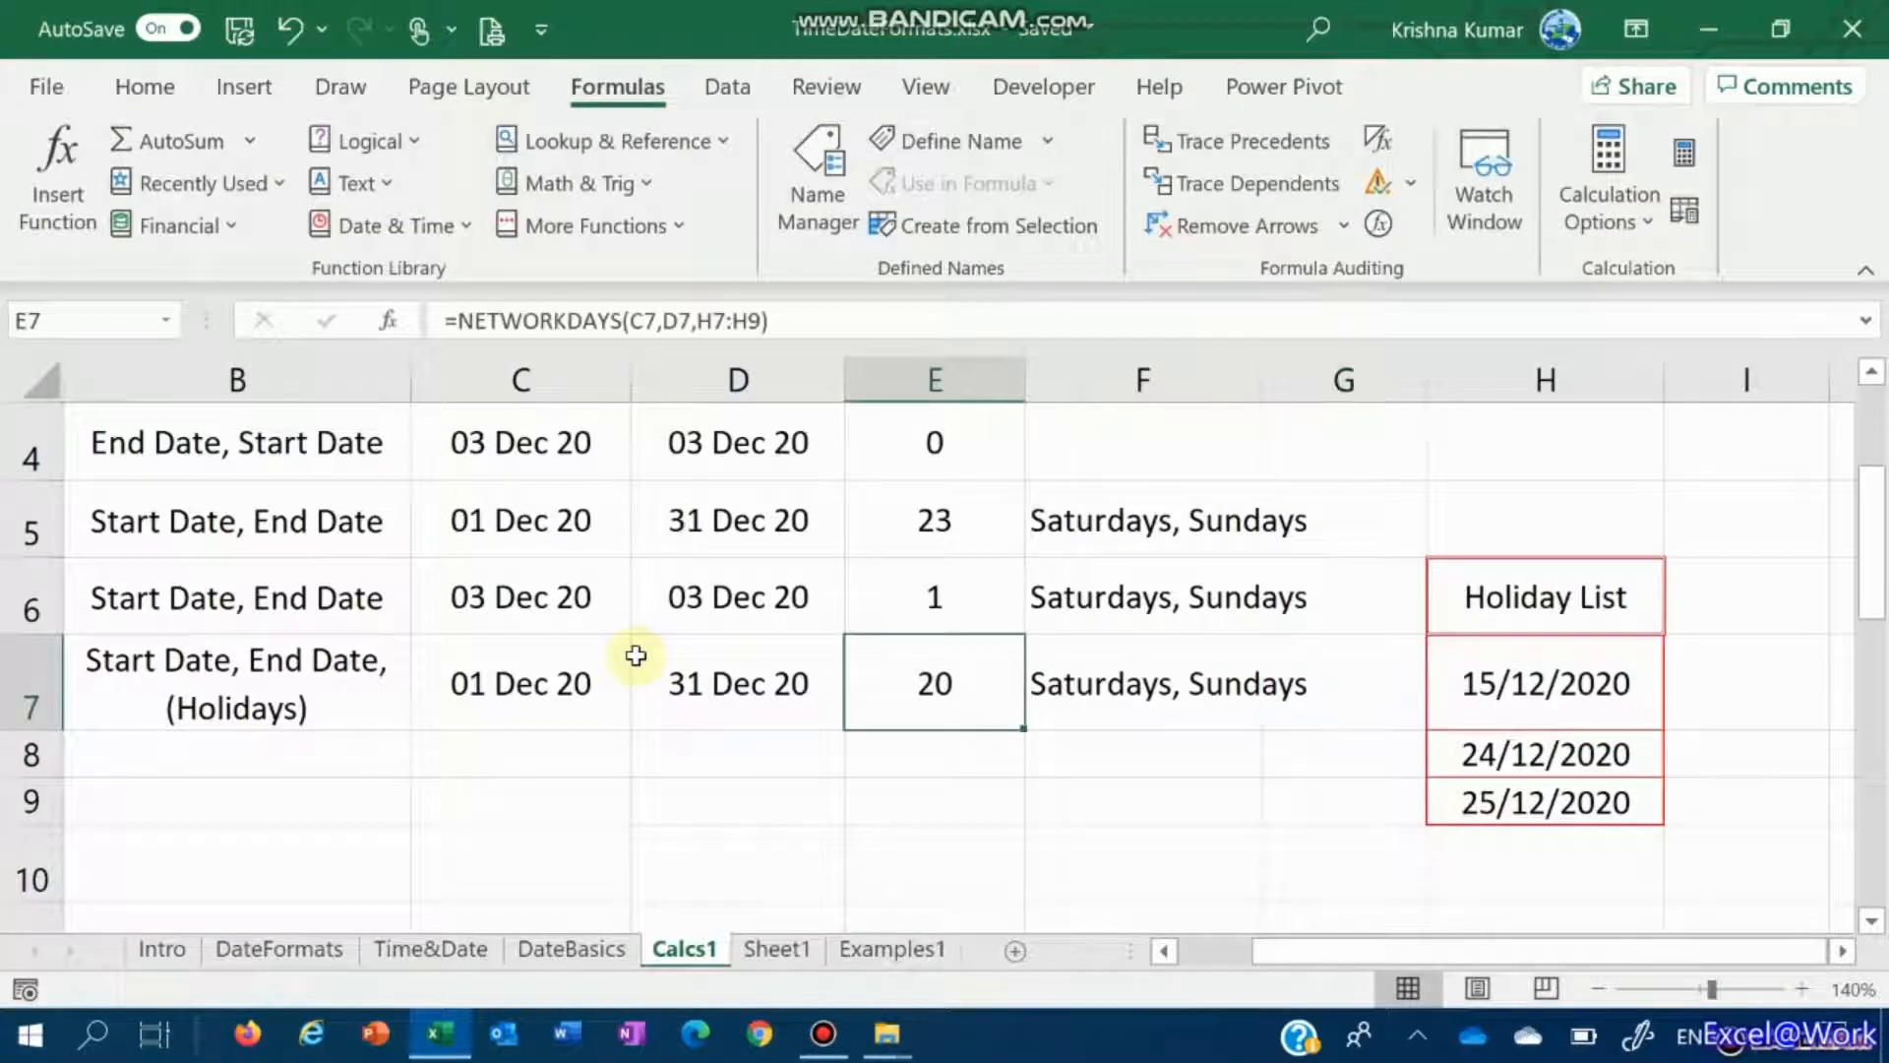
Step: Compare the NETWORKDAYS result in E7 with its weekend note in F7 and the holiday list in column H
key("Right")
key("Right")
key("Right")
key("Left")
key("Left")
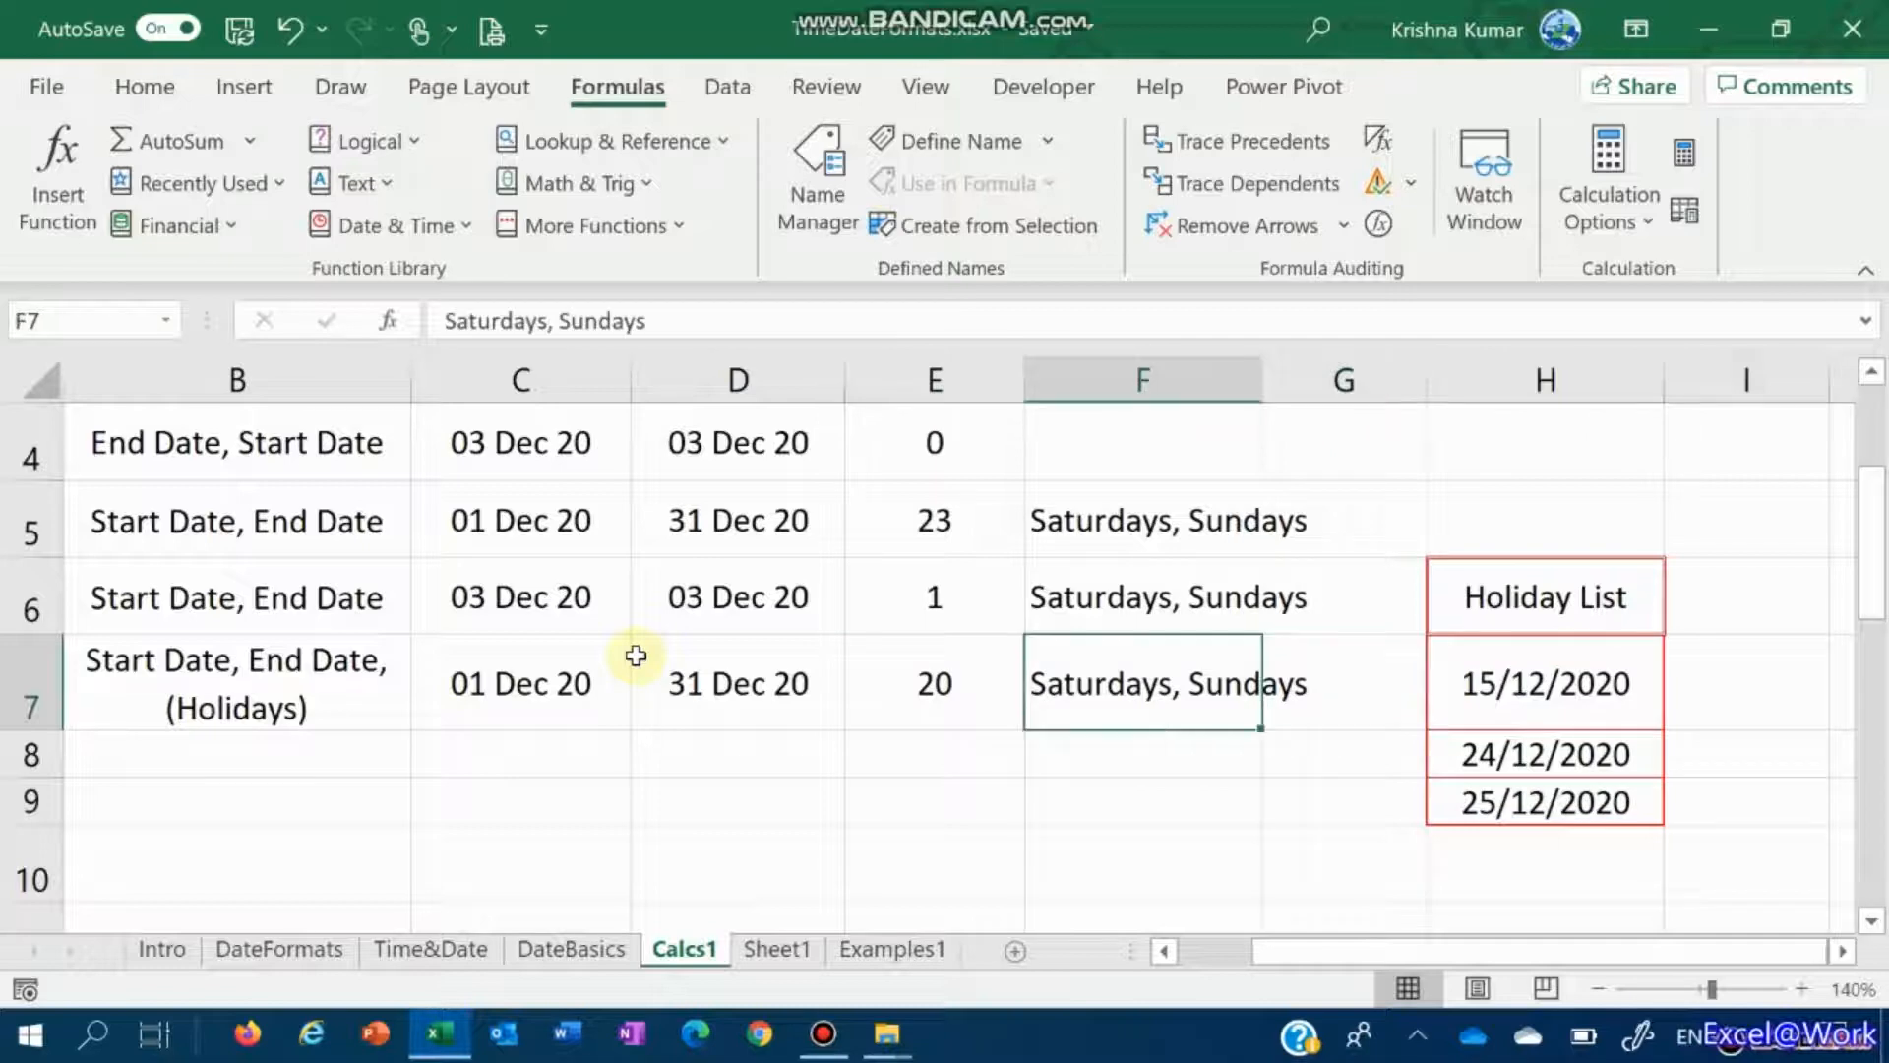
key("Left")
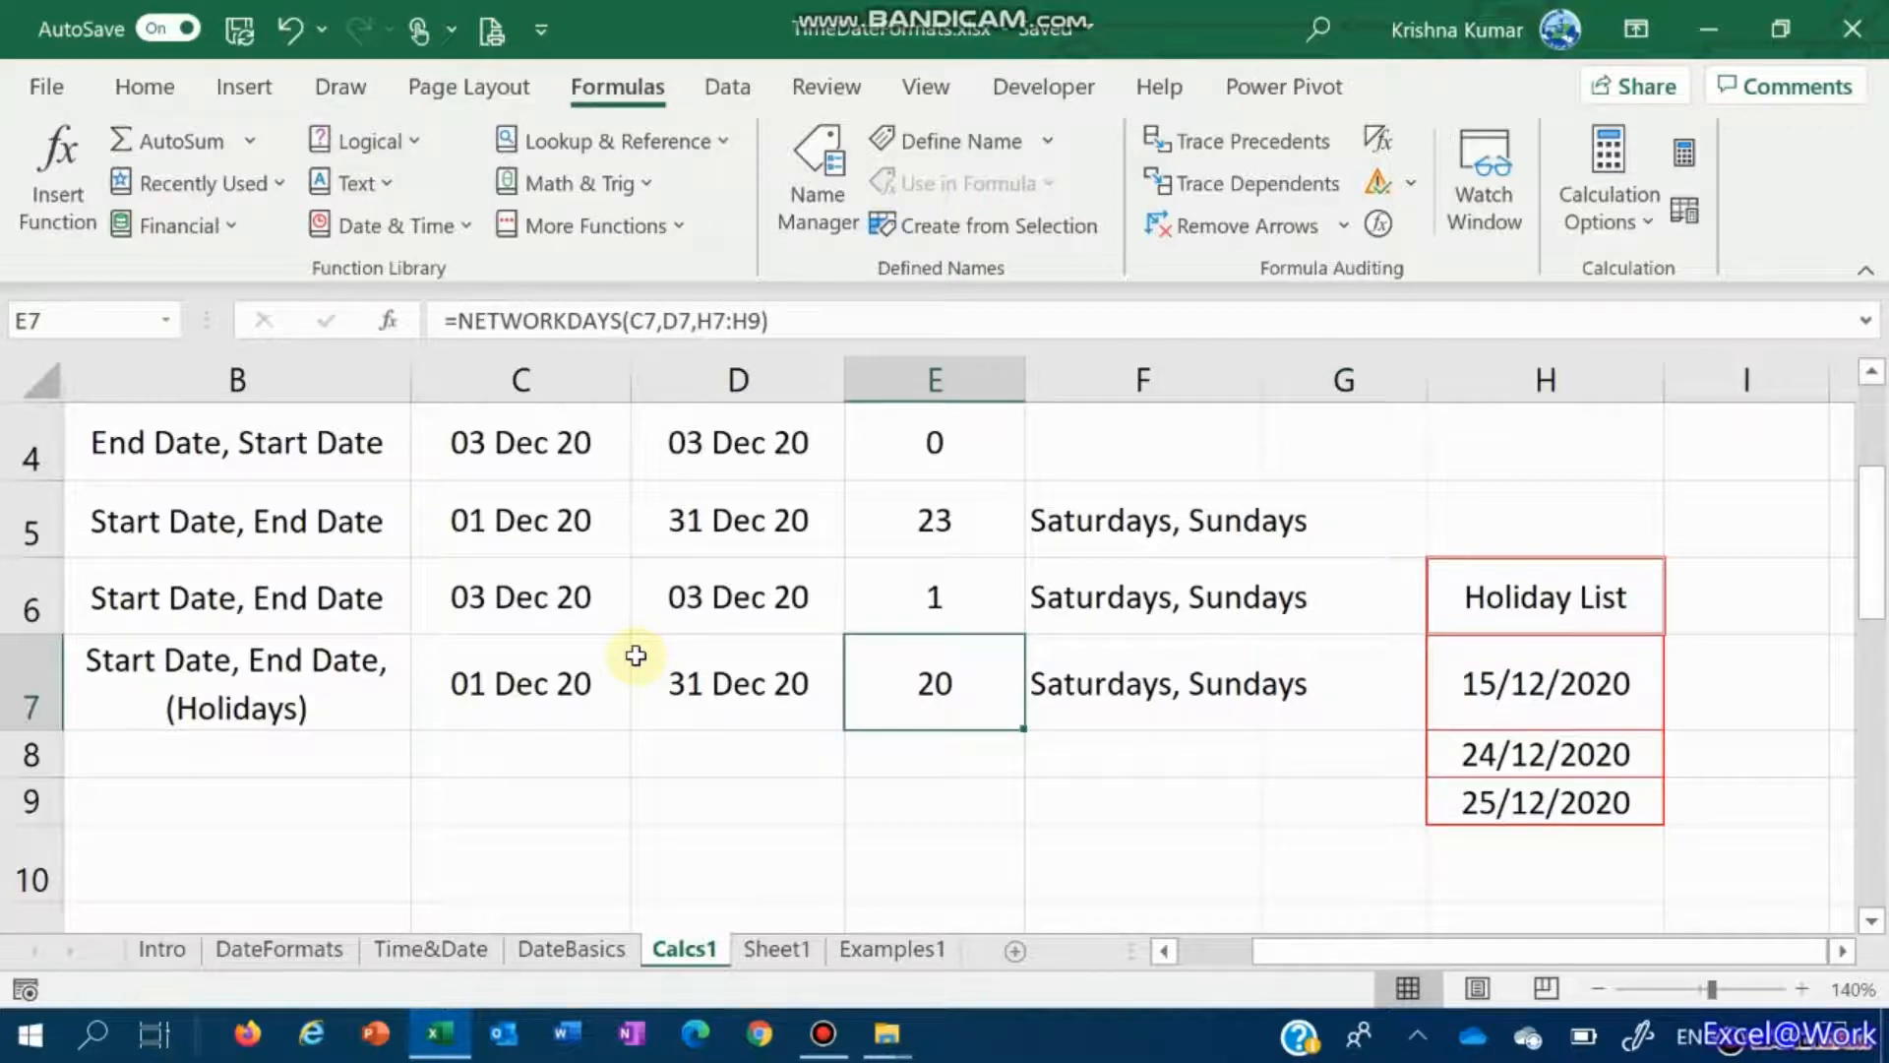
key("Left")
key("Right")
key("Right")
key("Right")
key("Right")
key("Left")
key("Left")
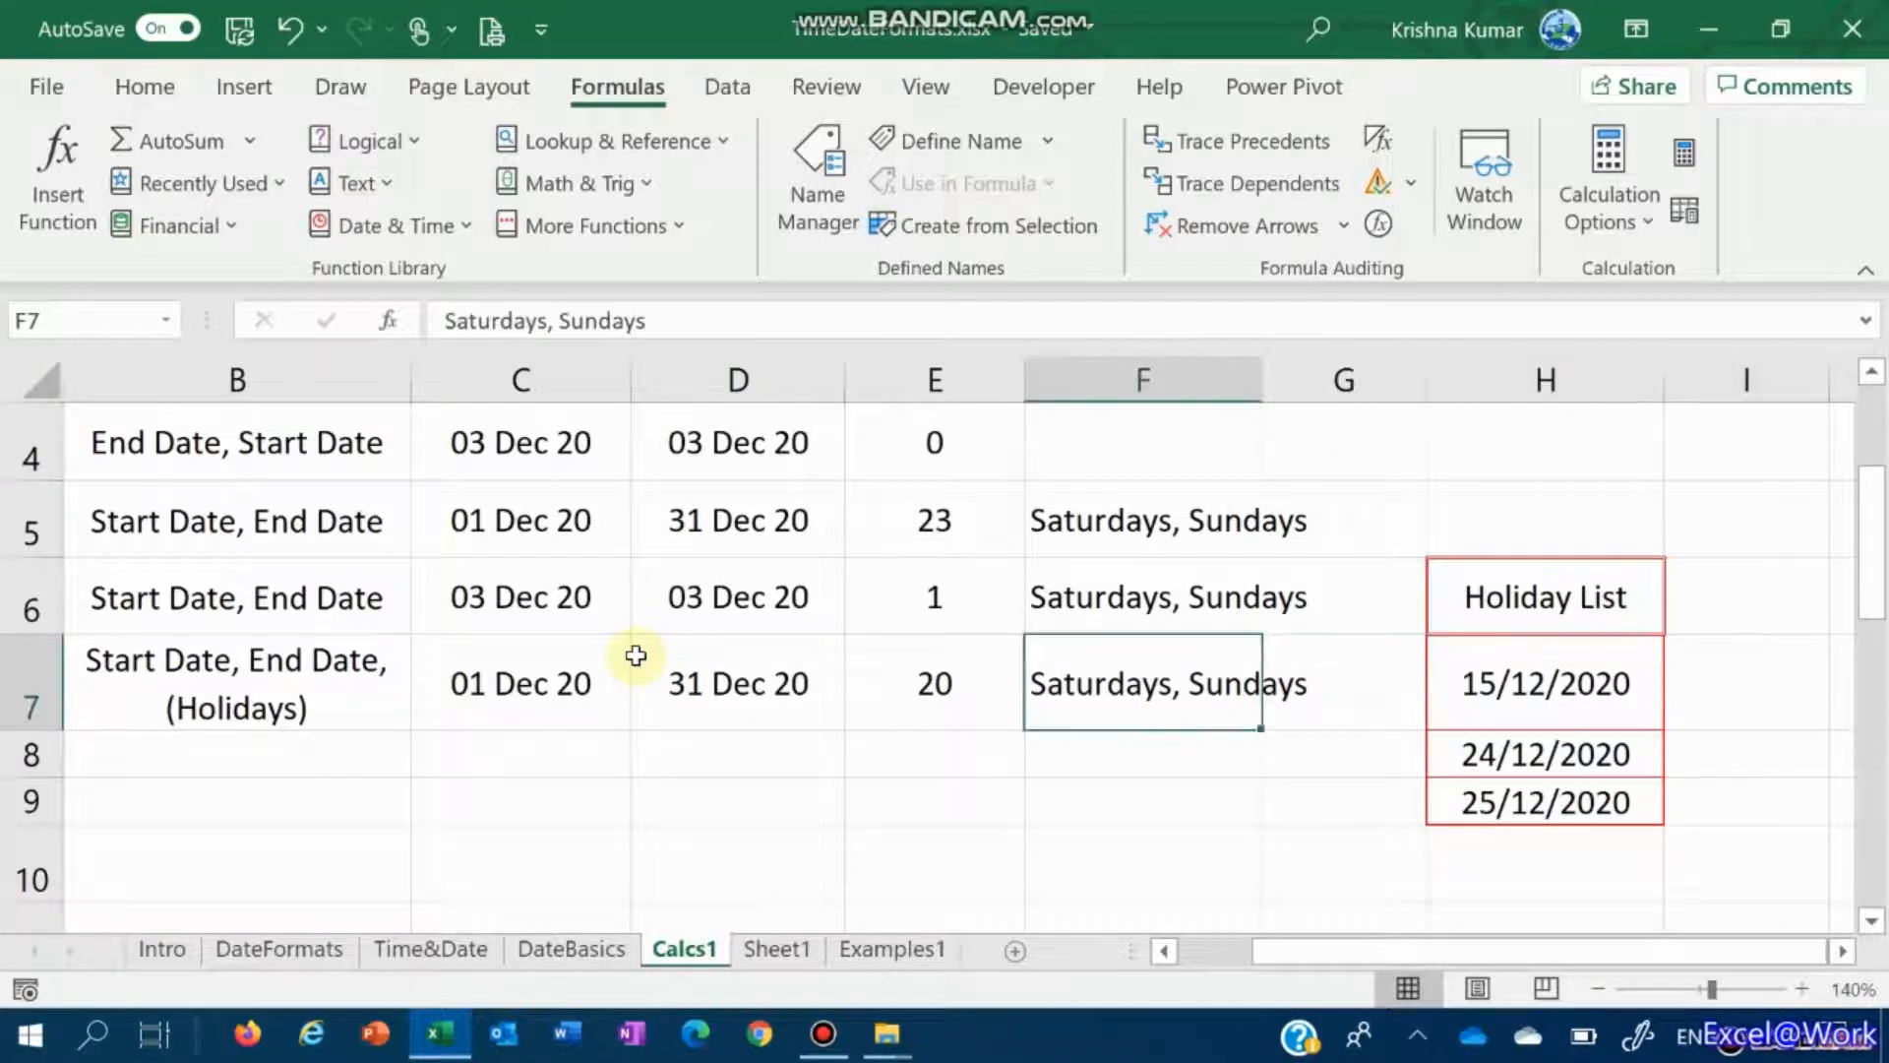
key("Left")
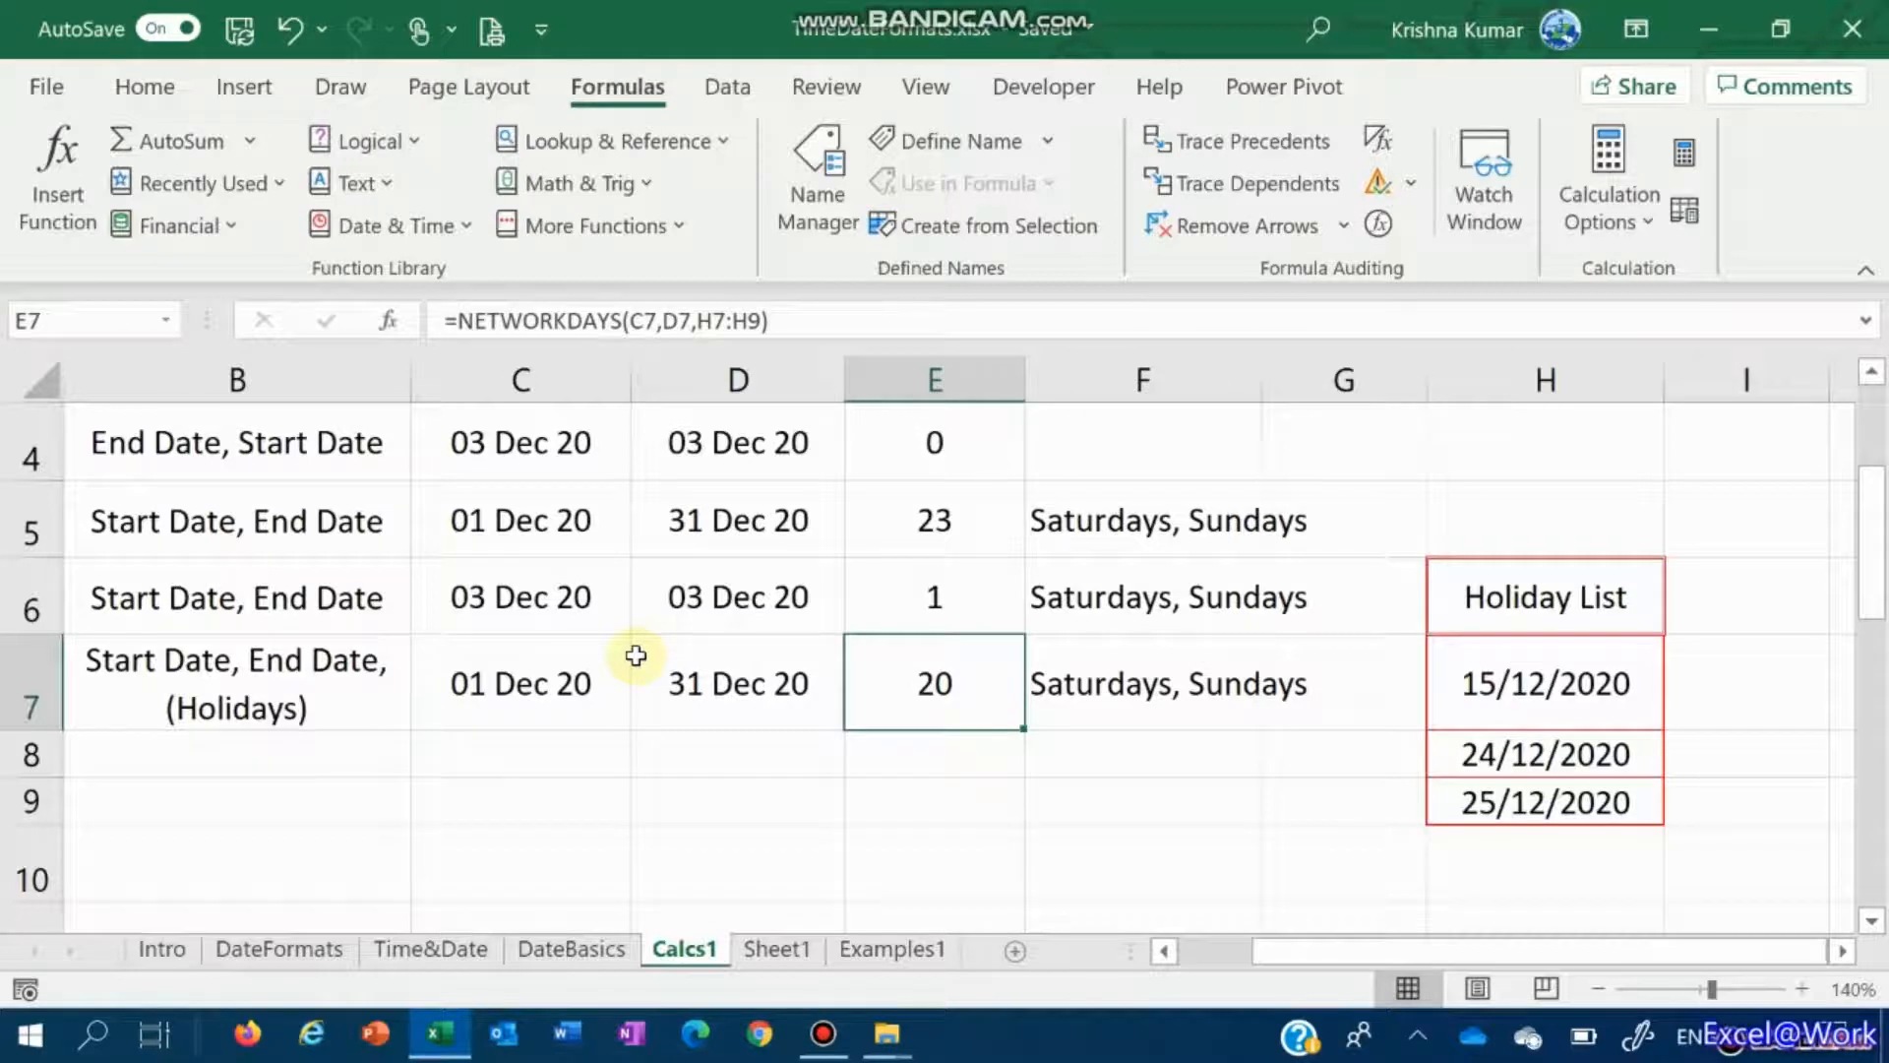
key("Right")
key("Right")
key("Right")
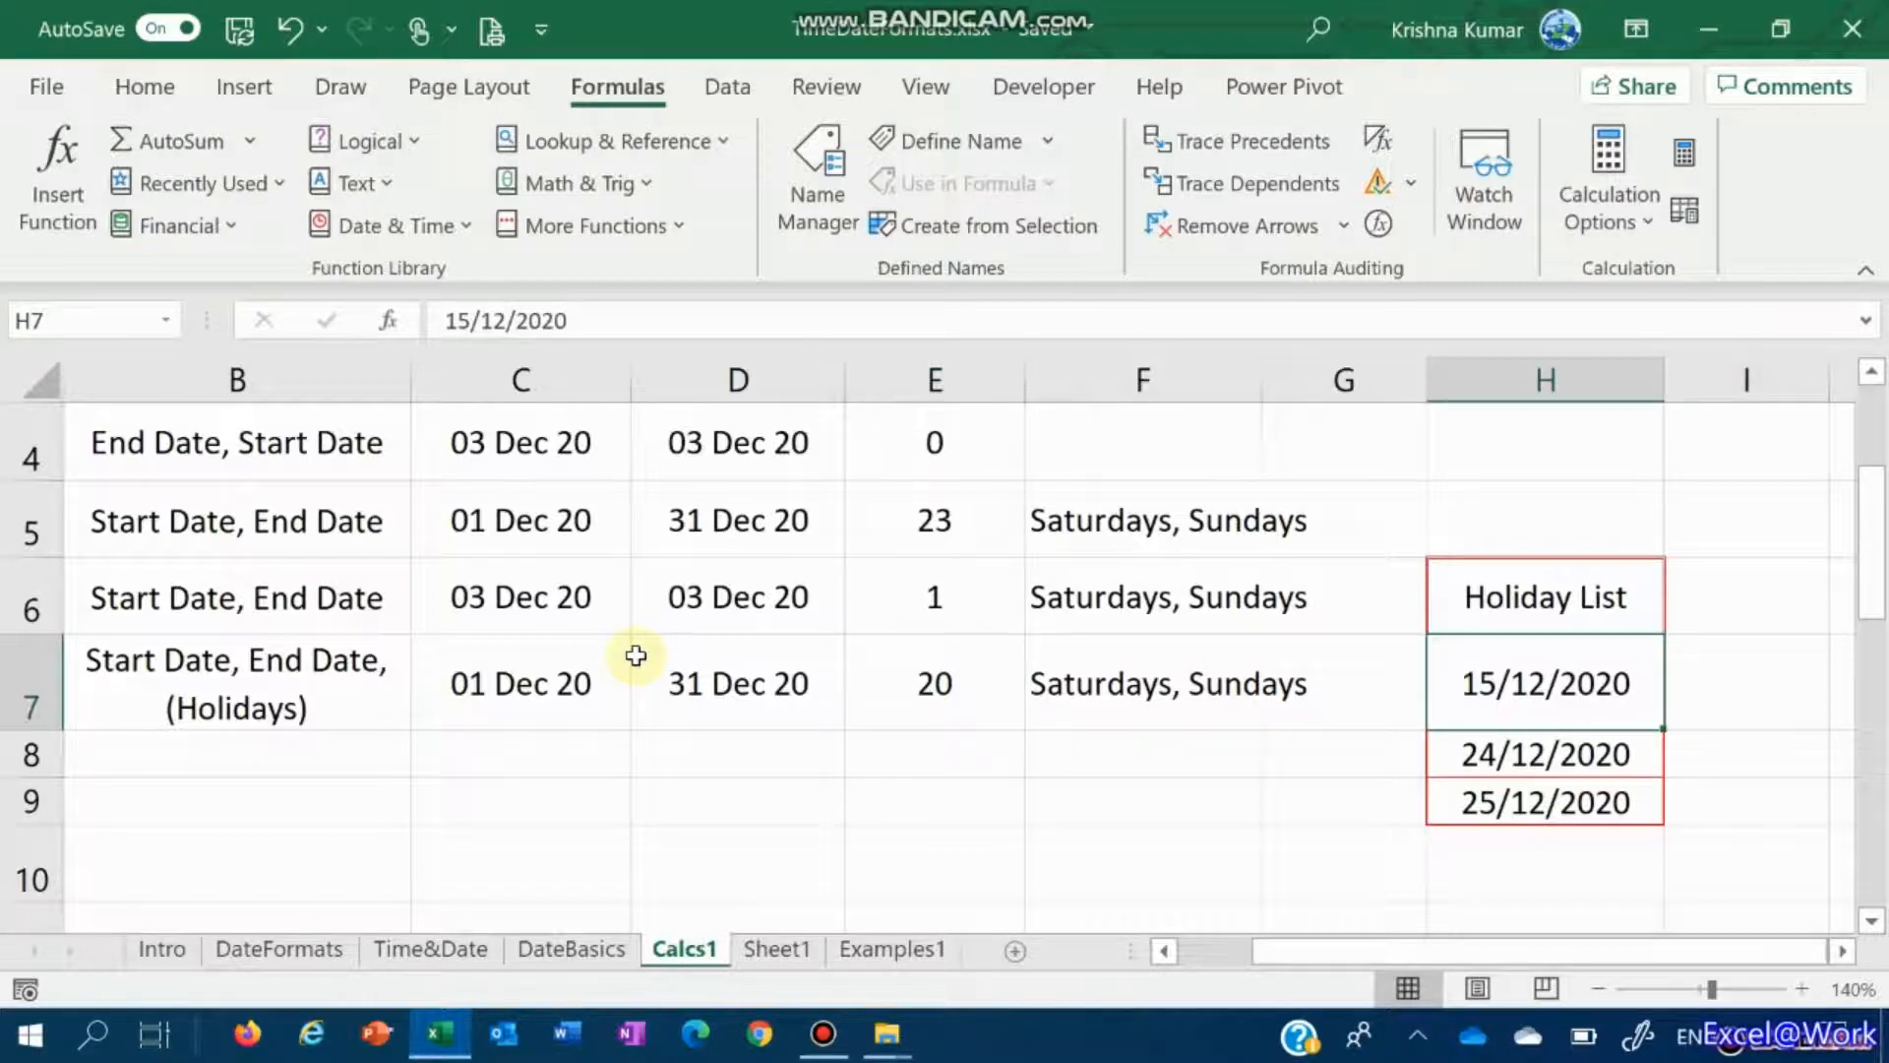
Step: Try inserting a blank row 9 above the last date of the holiday list, and undo the insertion
key("Down")
key("Down")
key("ctrl+shift+plus")
key("Return")
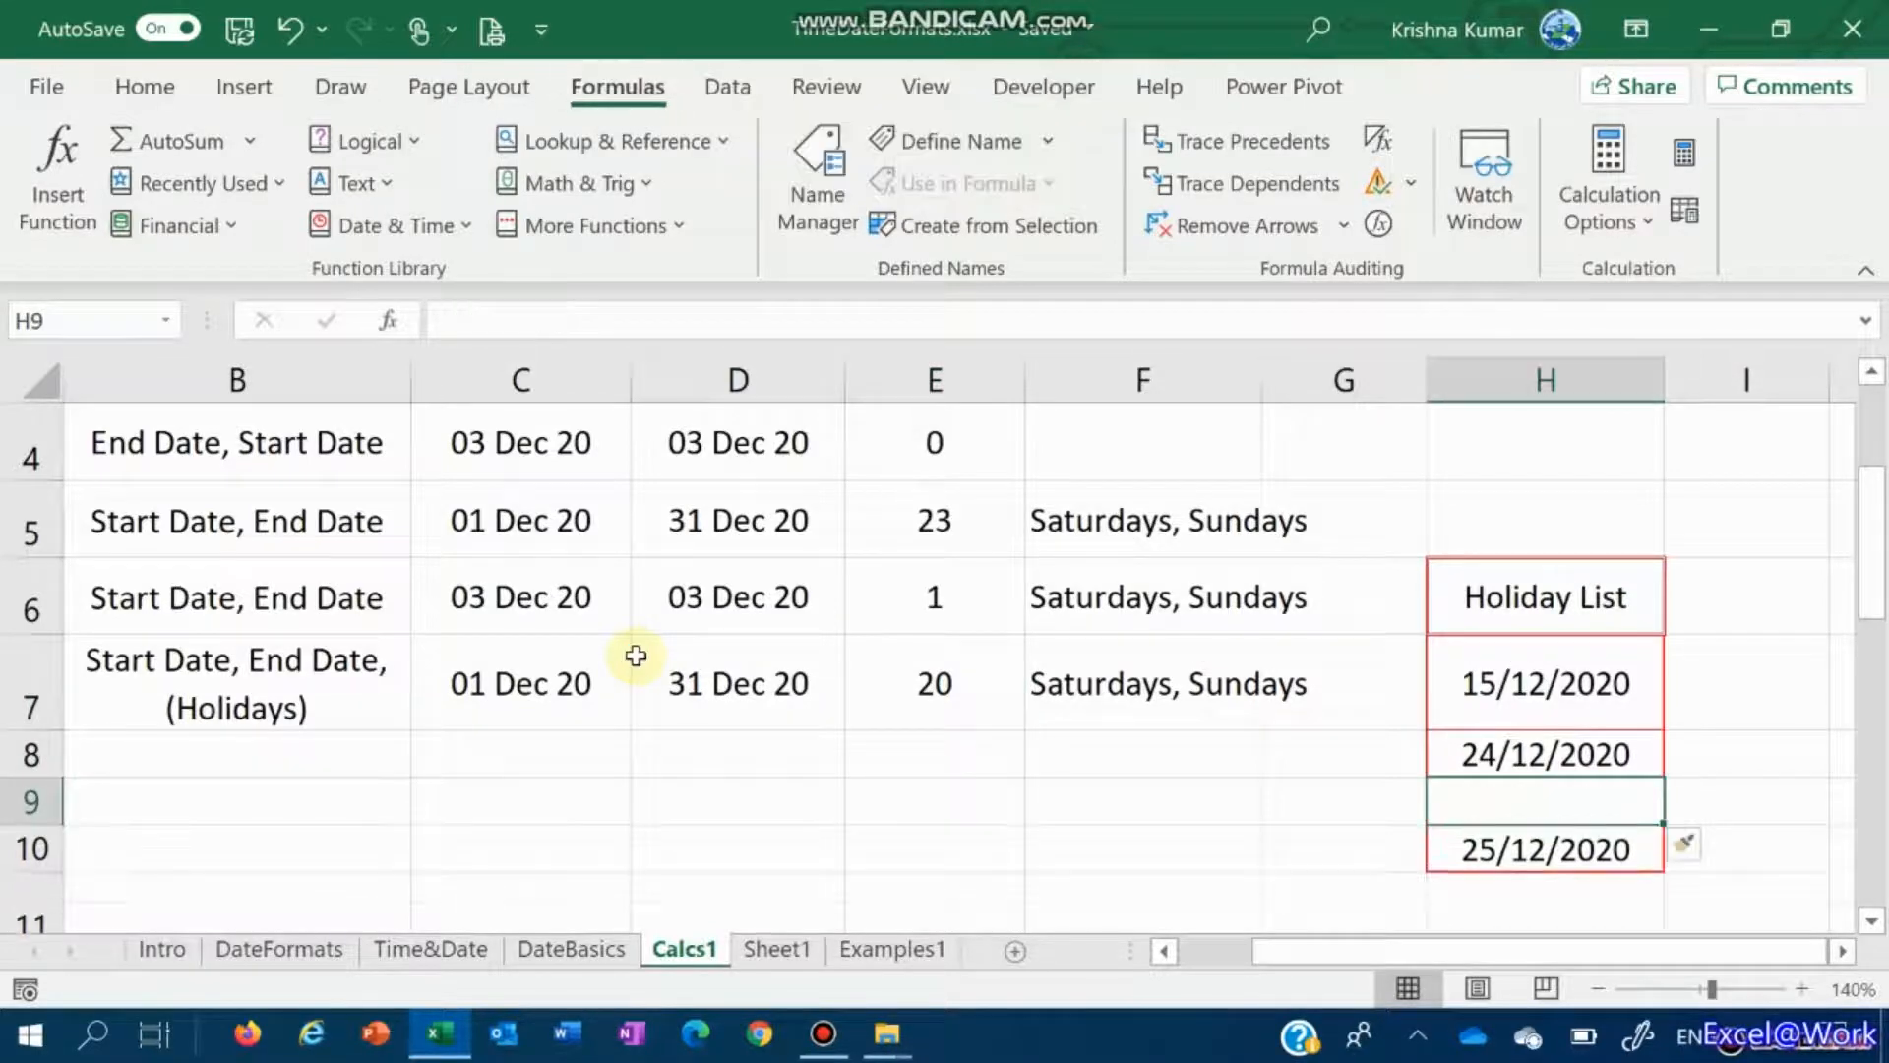
key("Down")
key("Up")
key("ctrl+z")
Step: Name the three holiday dates in H7:H9 as holidays
key("Up")
key("Up")
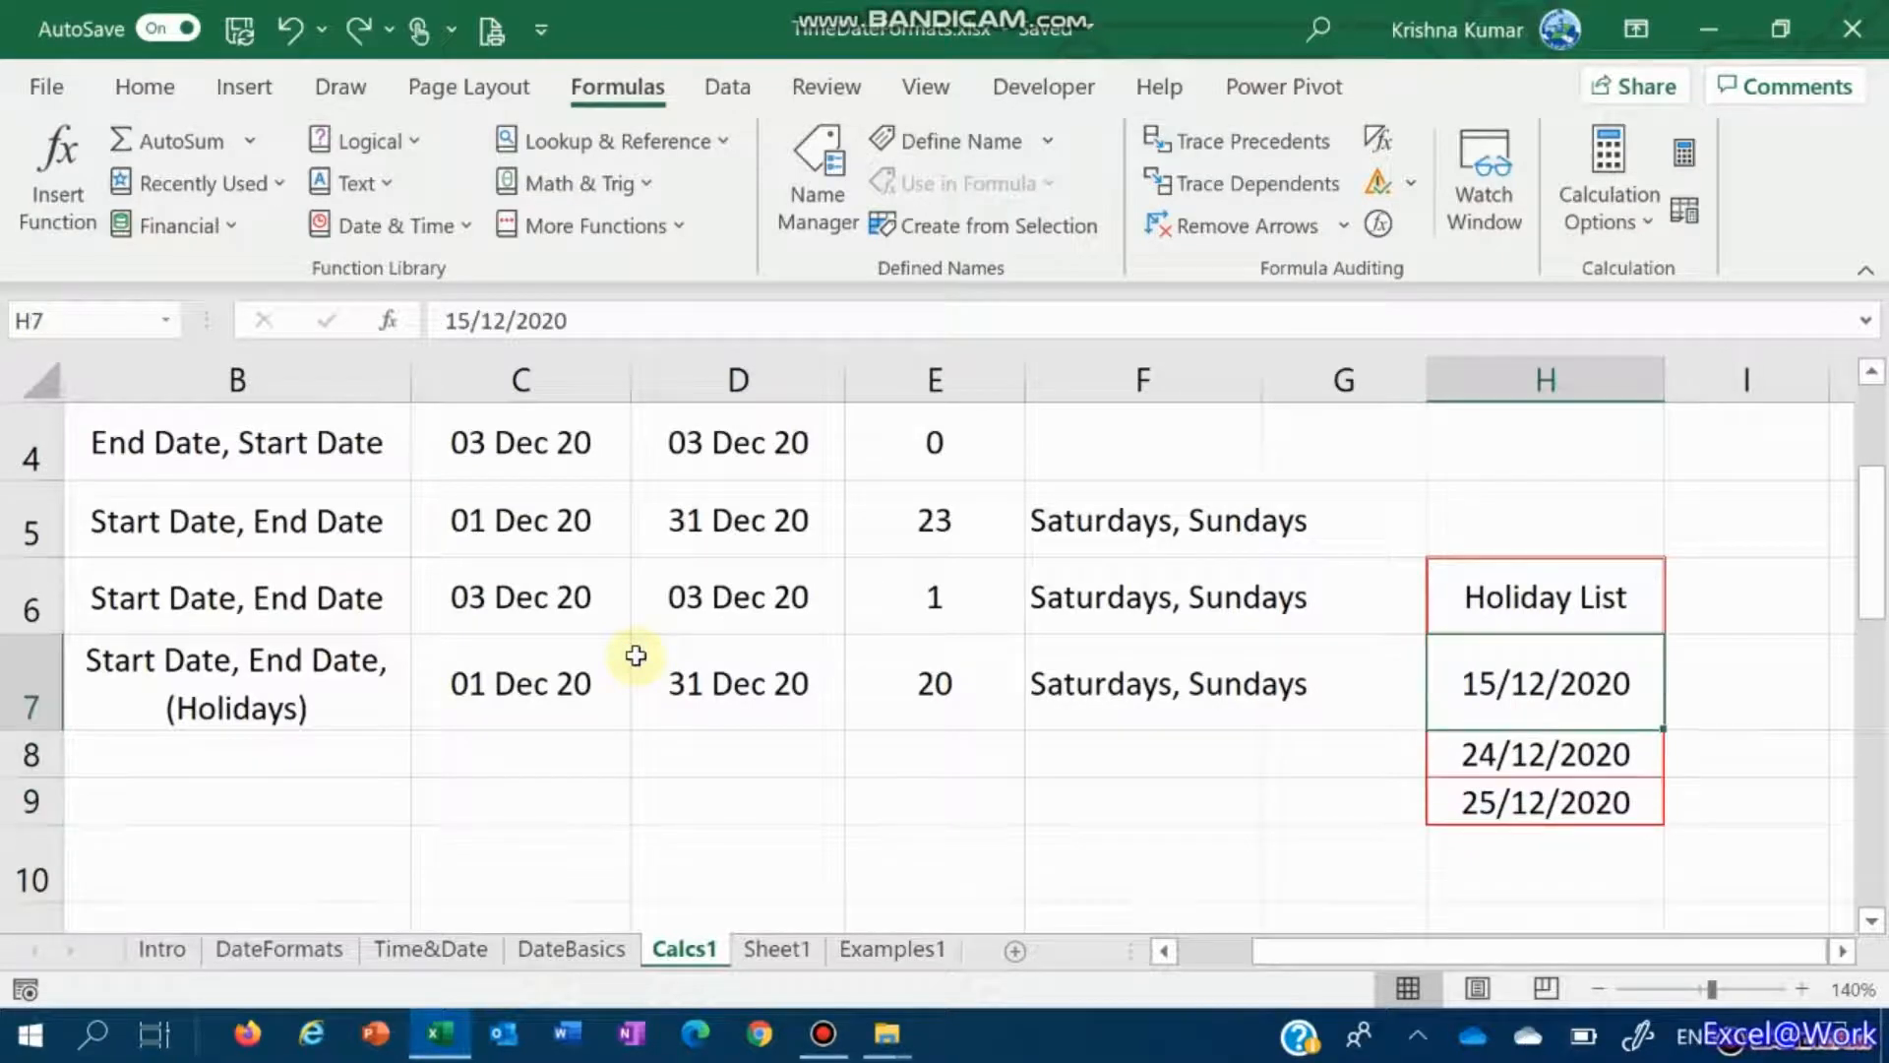
key("shift+Down")
key("shift+Down")
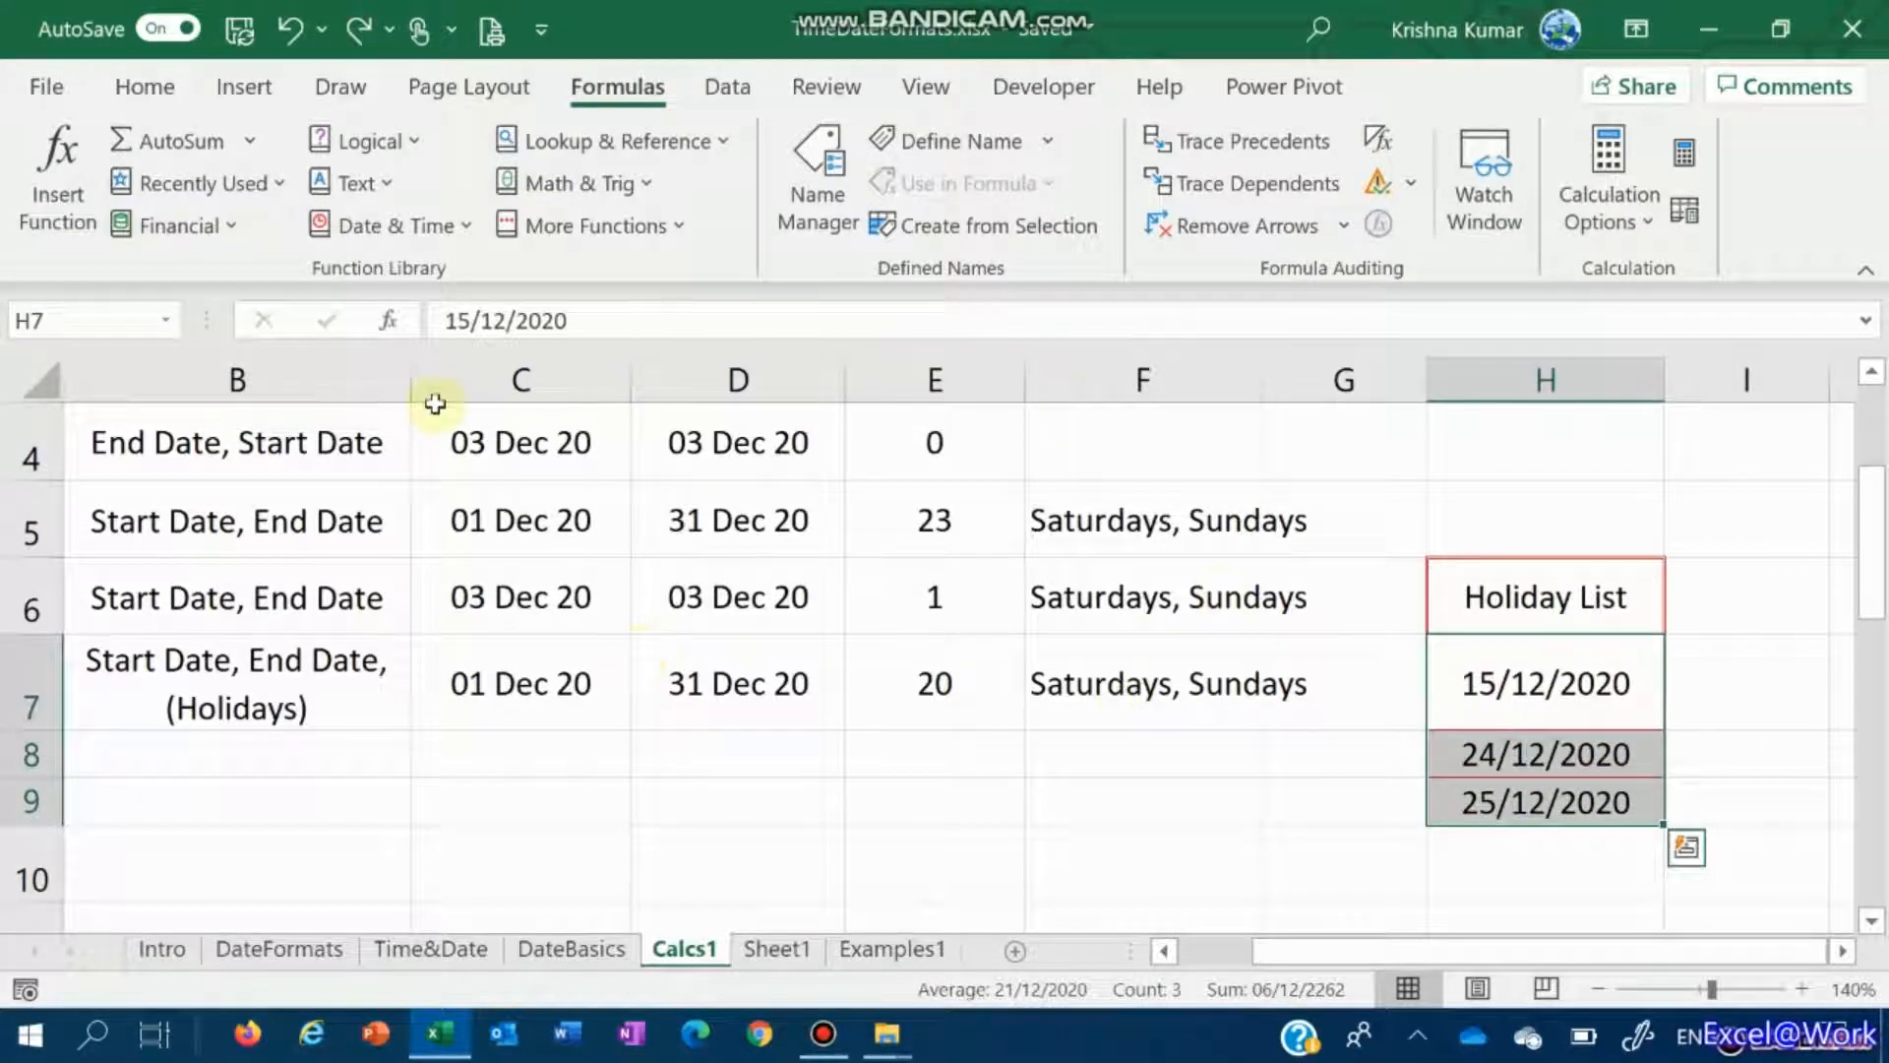
left_click(126, 318)
type("holidays")
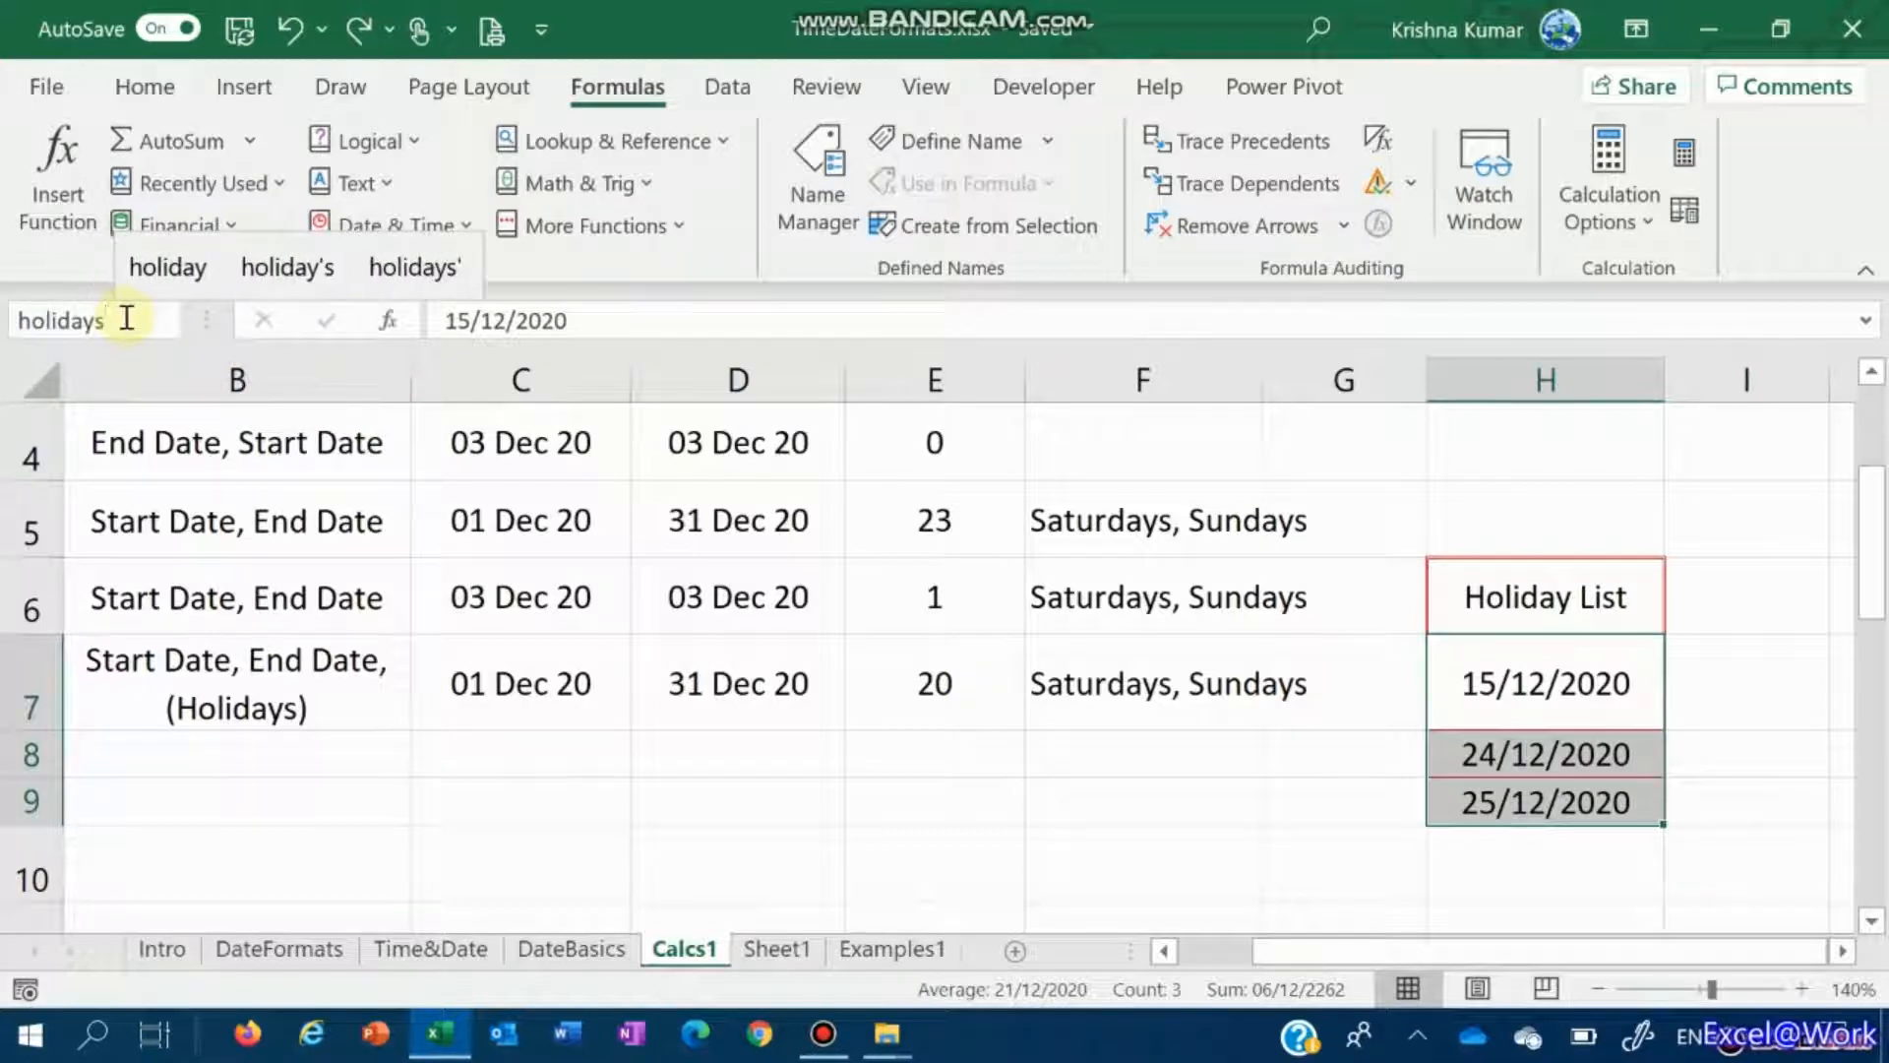
key("Return")
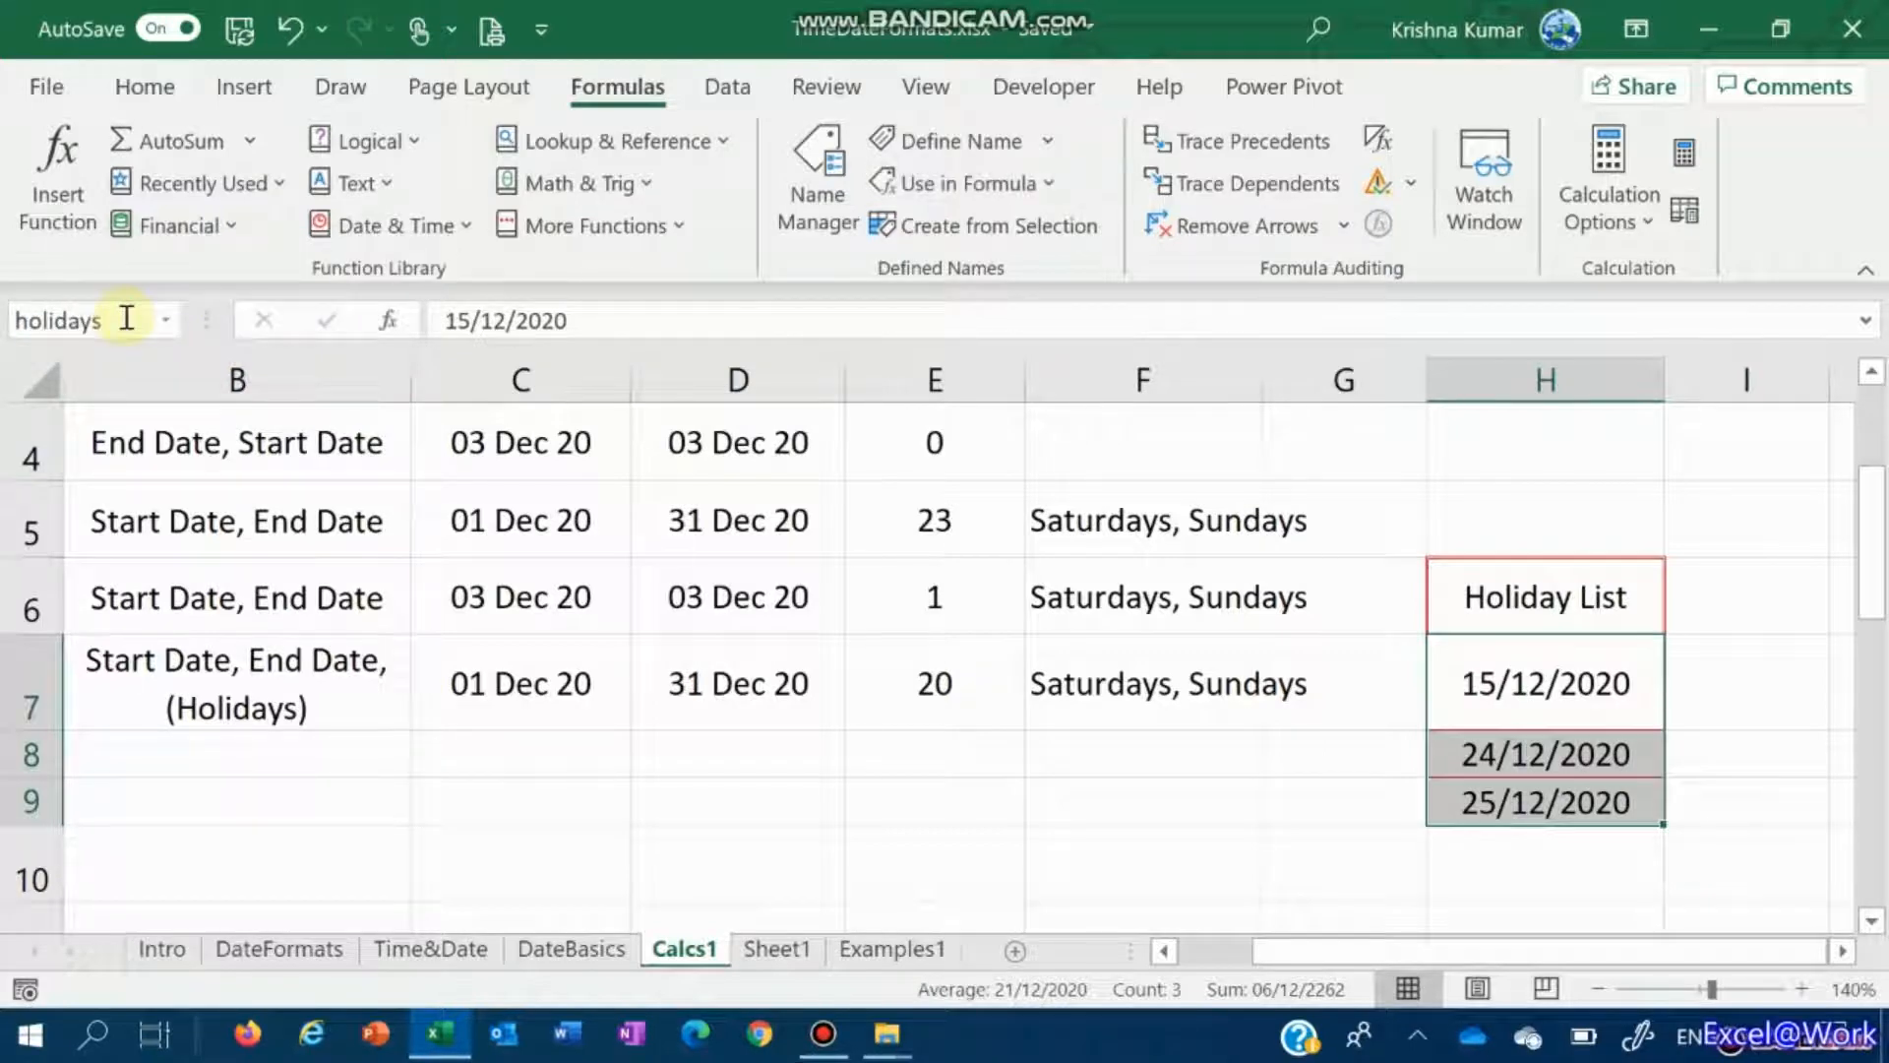
Step: Replace the H7:H9 range in the E7 NETWORKDAYS formula with the named range holidays
left_click(905, 683)
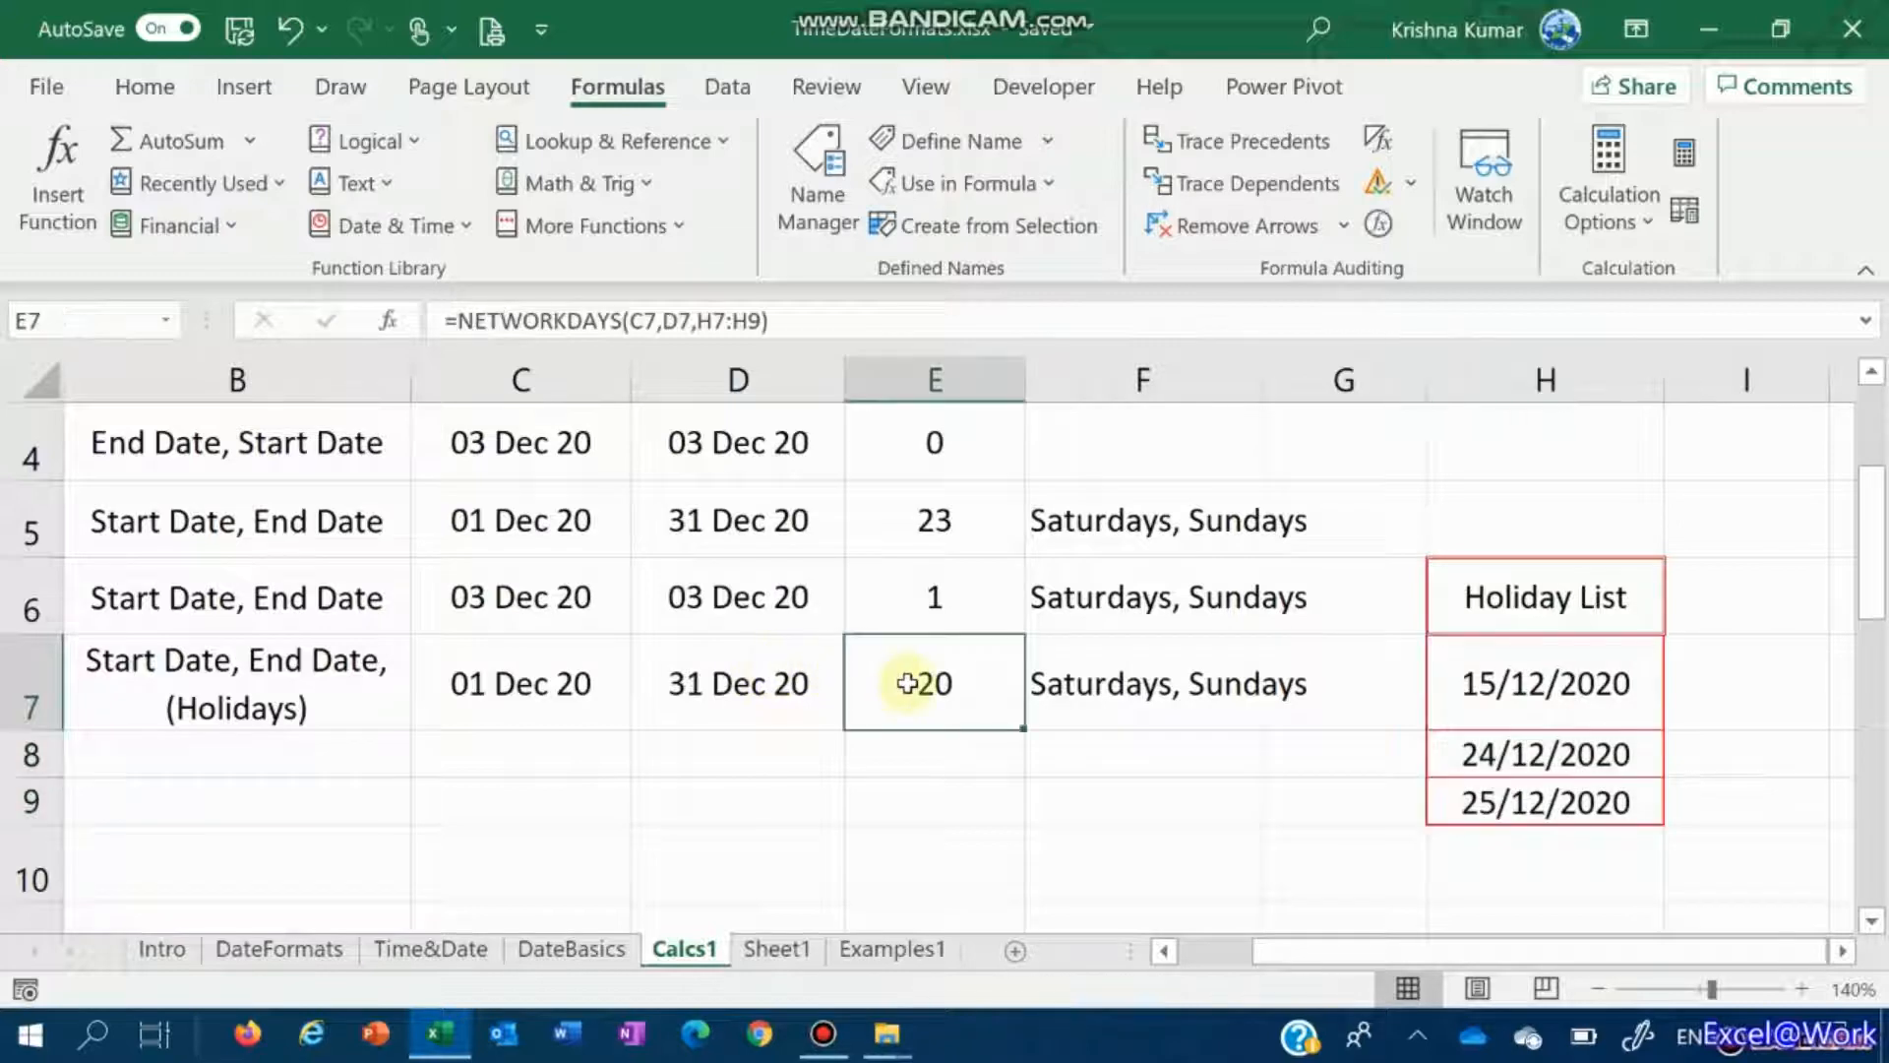
double_click(906, 683)
key("Left")
key("BackSpace")
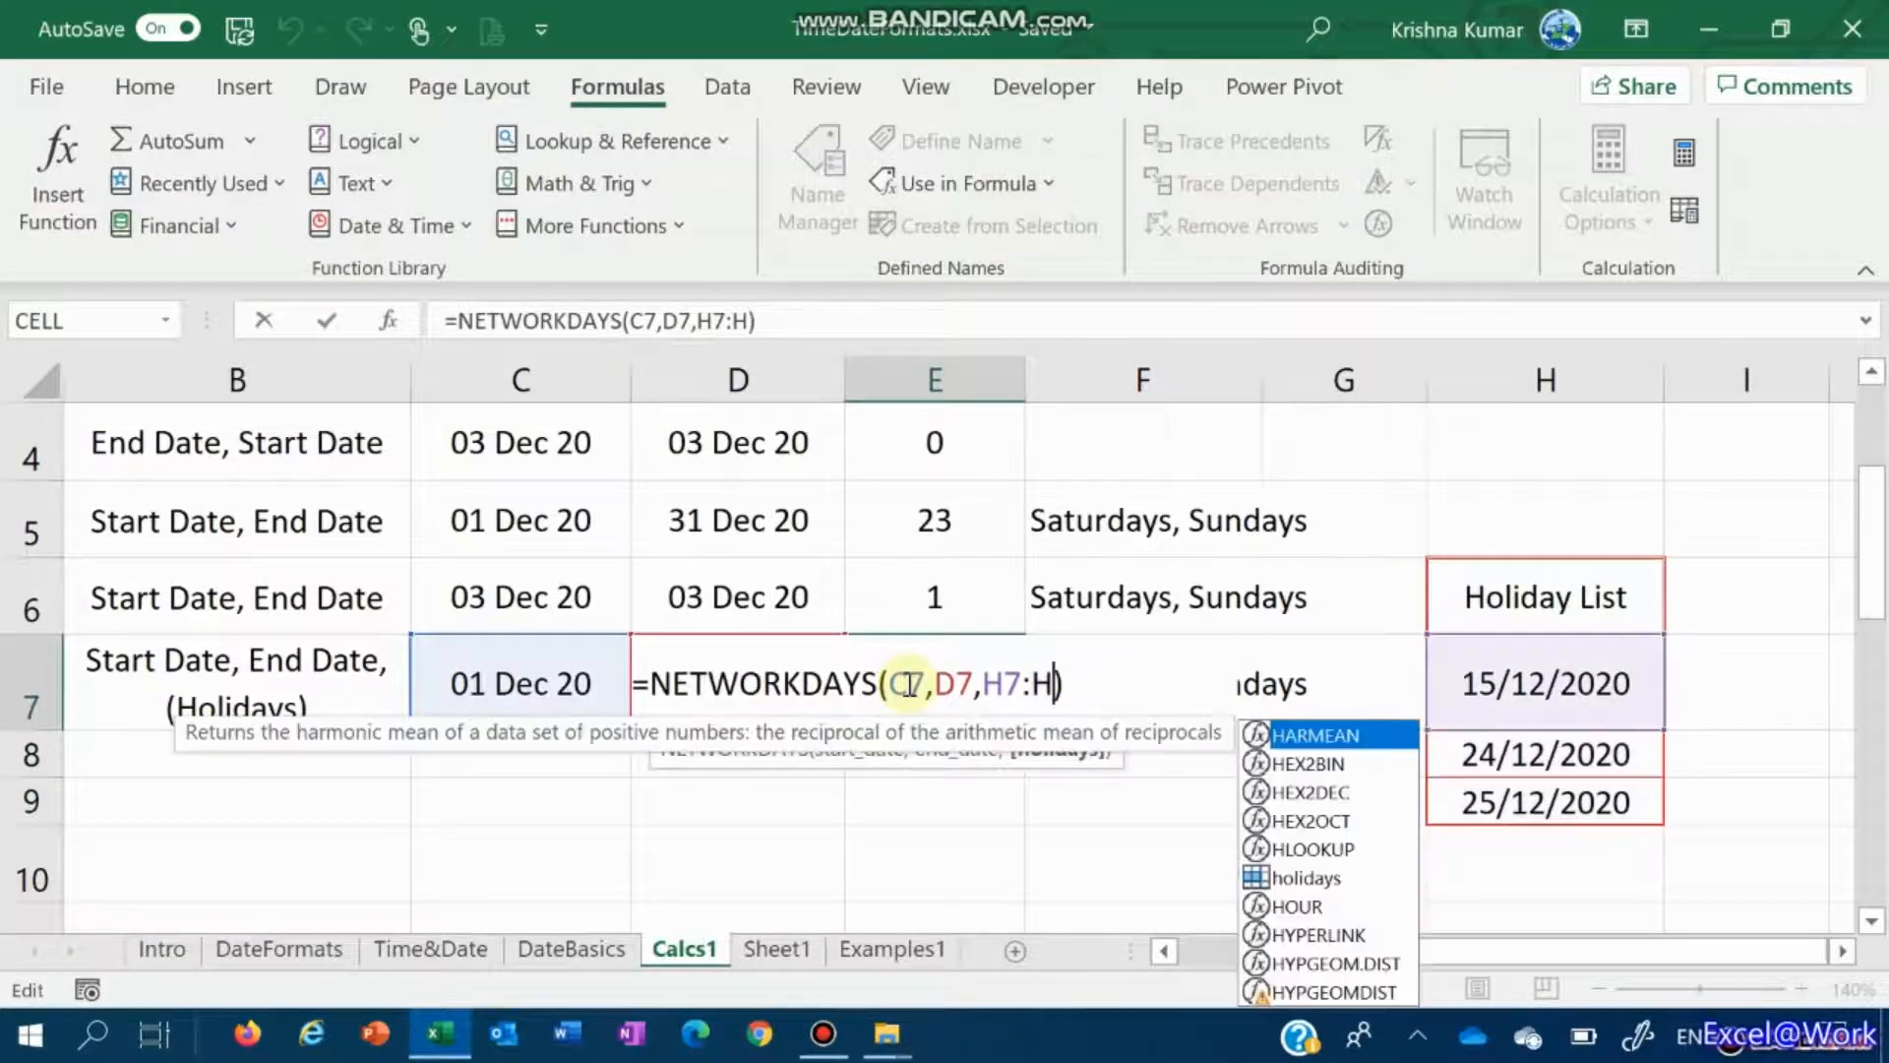
key("BackSpace")
key("BackSpace")
key("BackSpace")
key("BackSpace")
type("h")
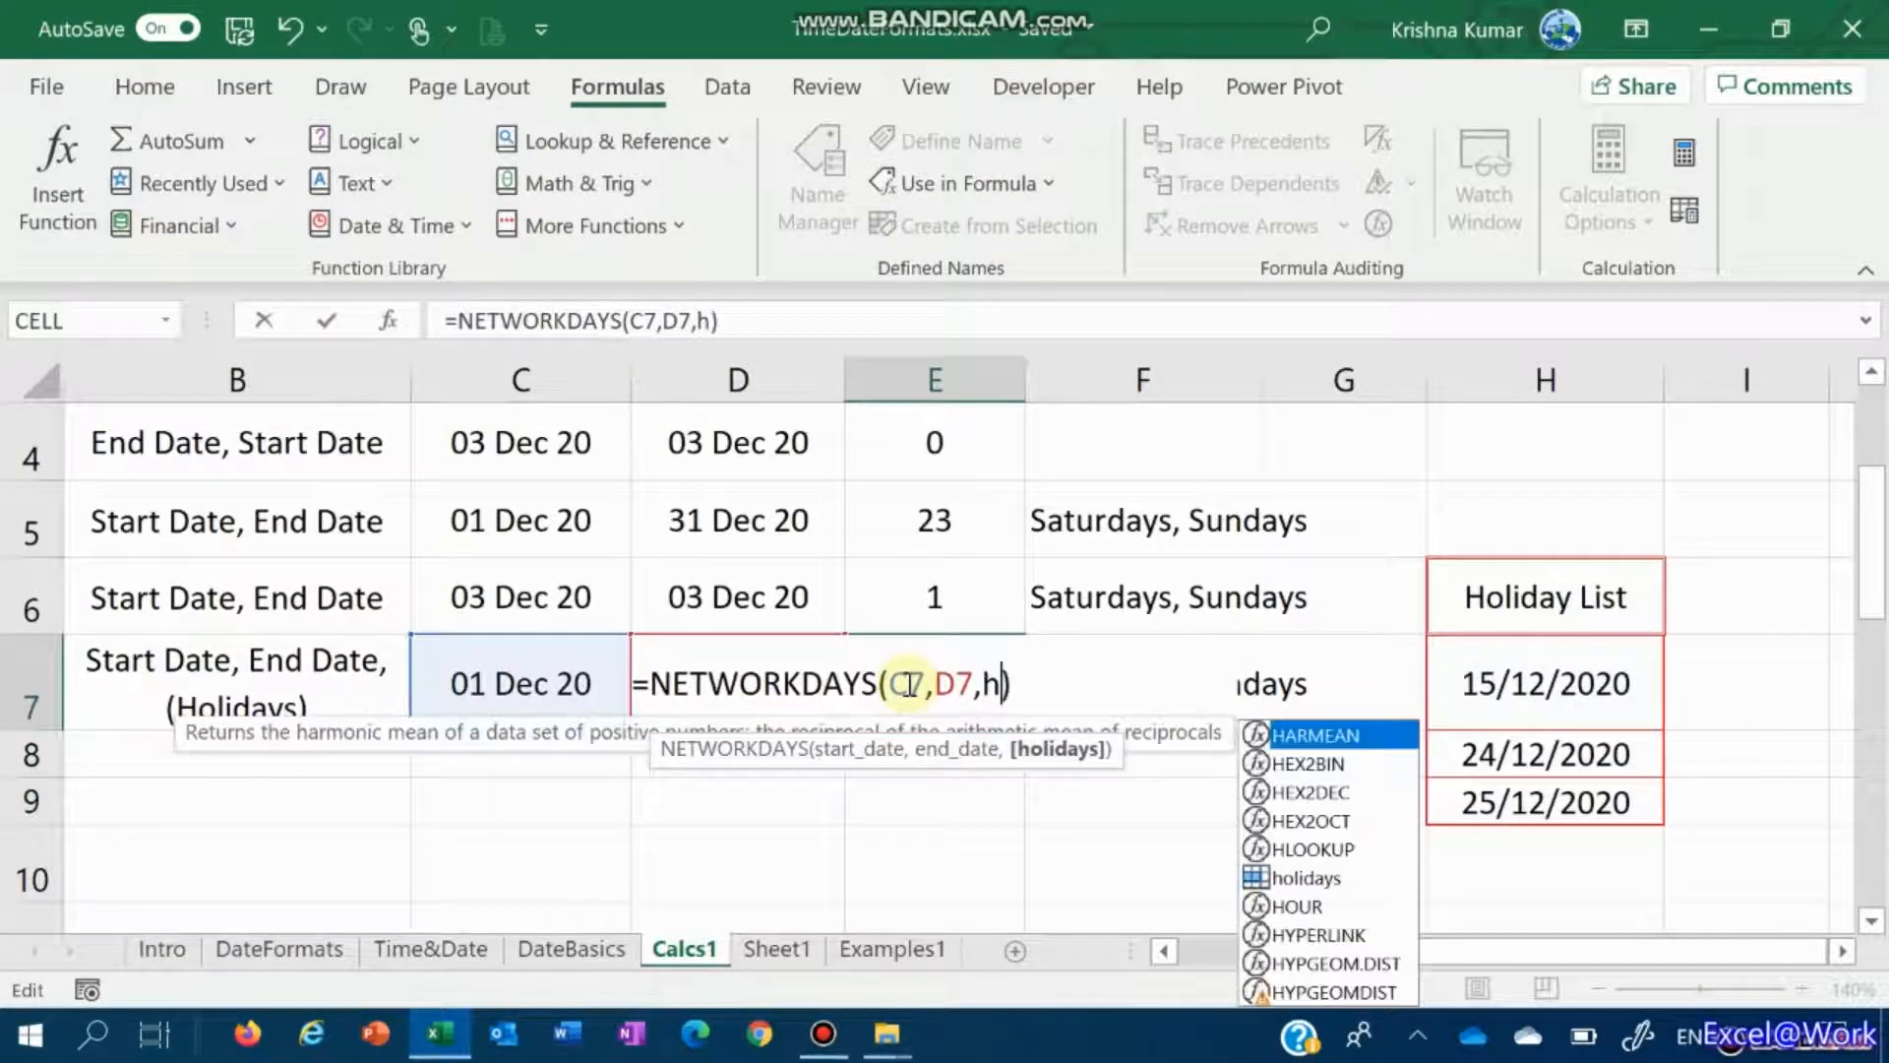
type("olidays")
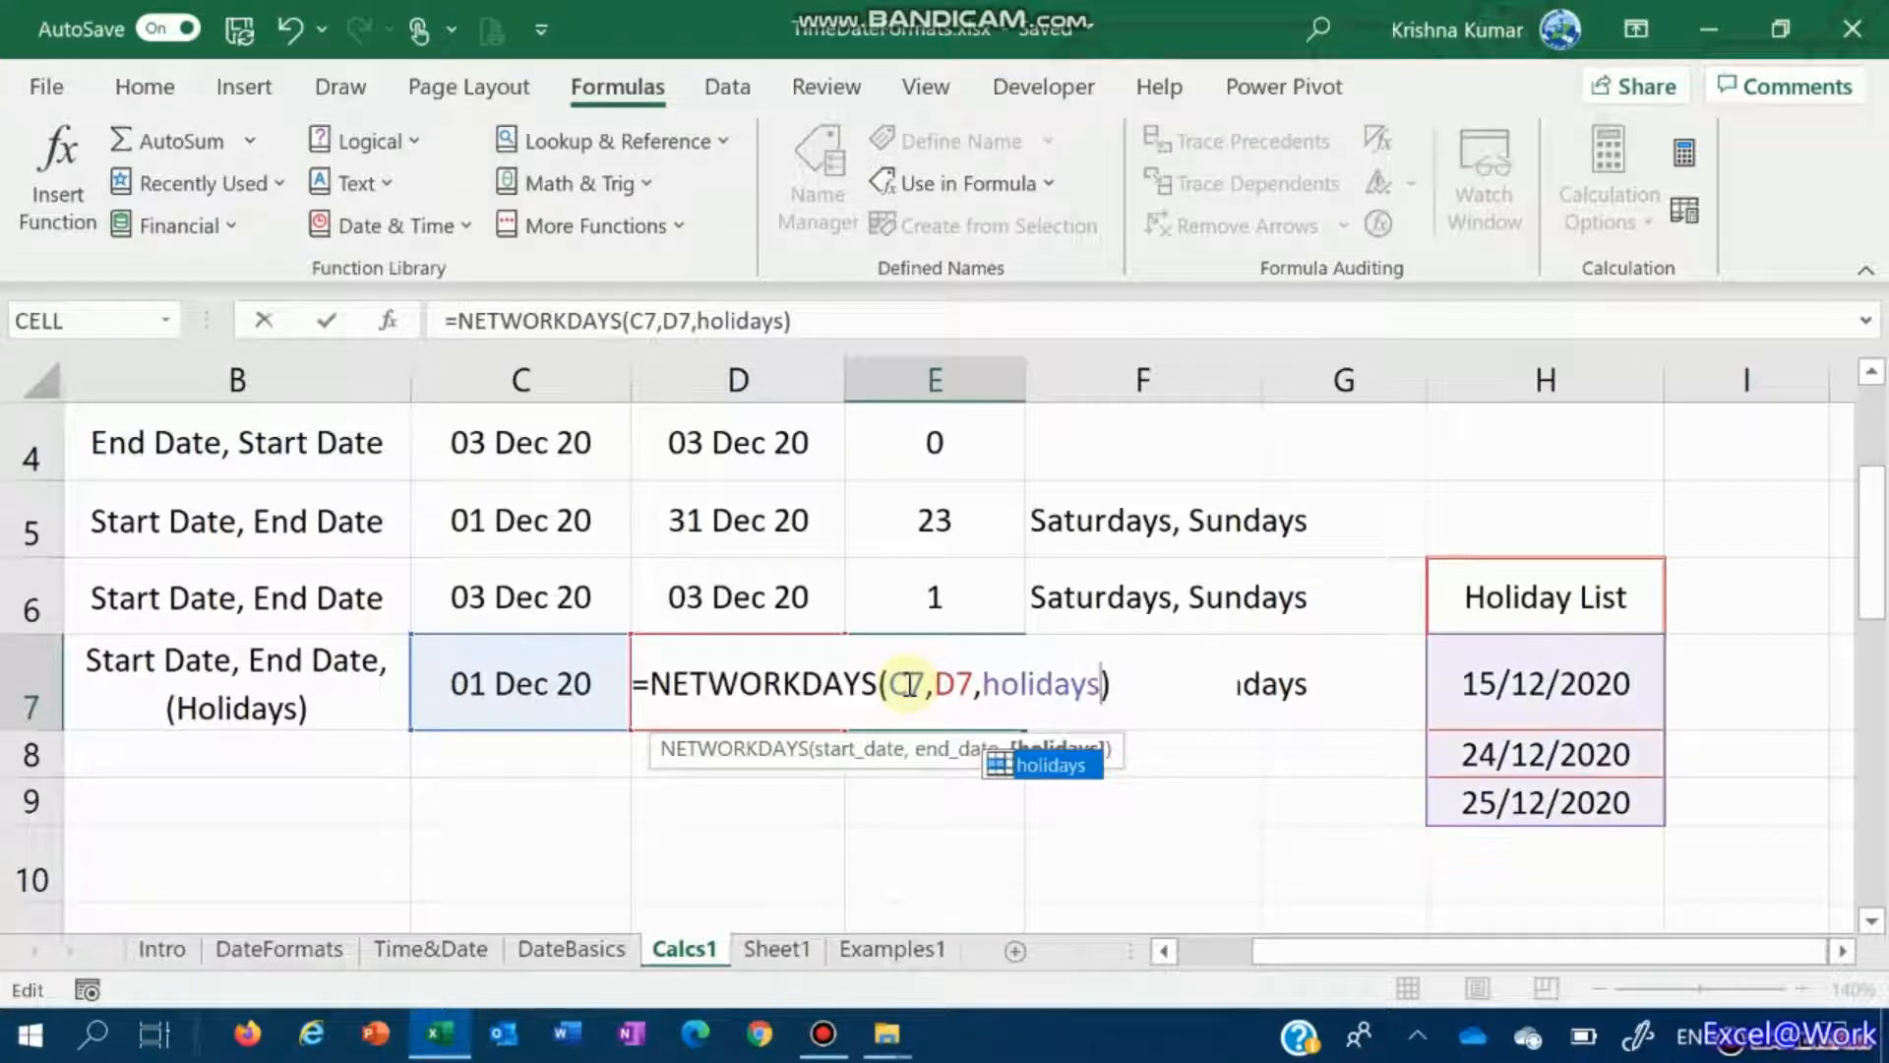
key("Return")
Step: Review the row 7 example across its result, weekend note, holiday dates and function label in column A
key("Up")
key("Right")
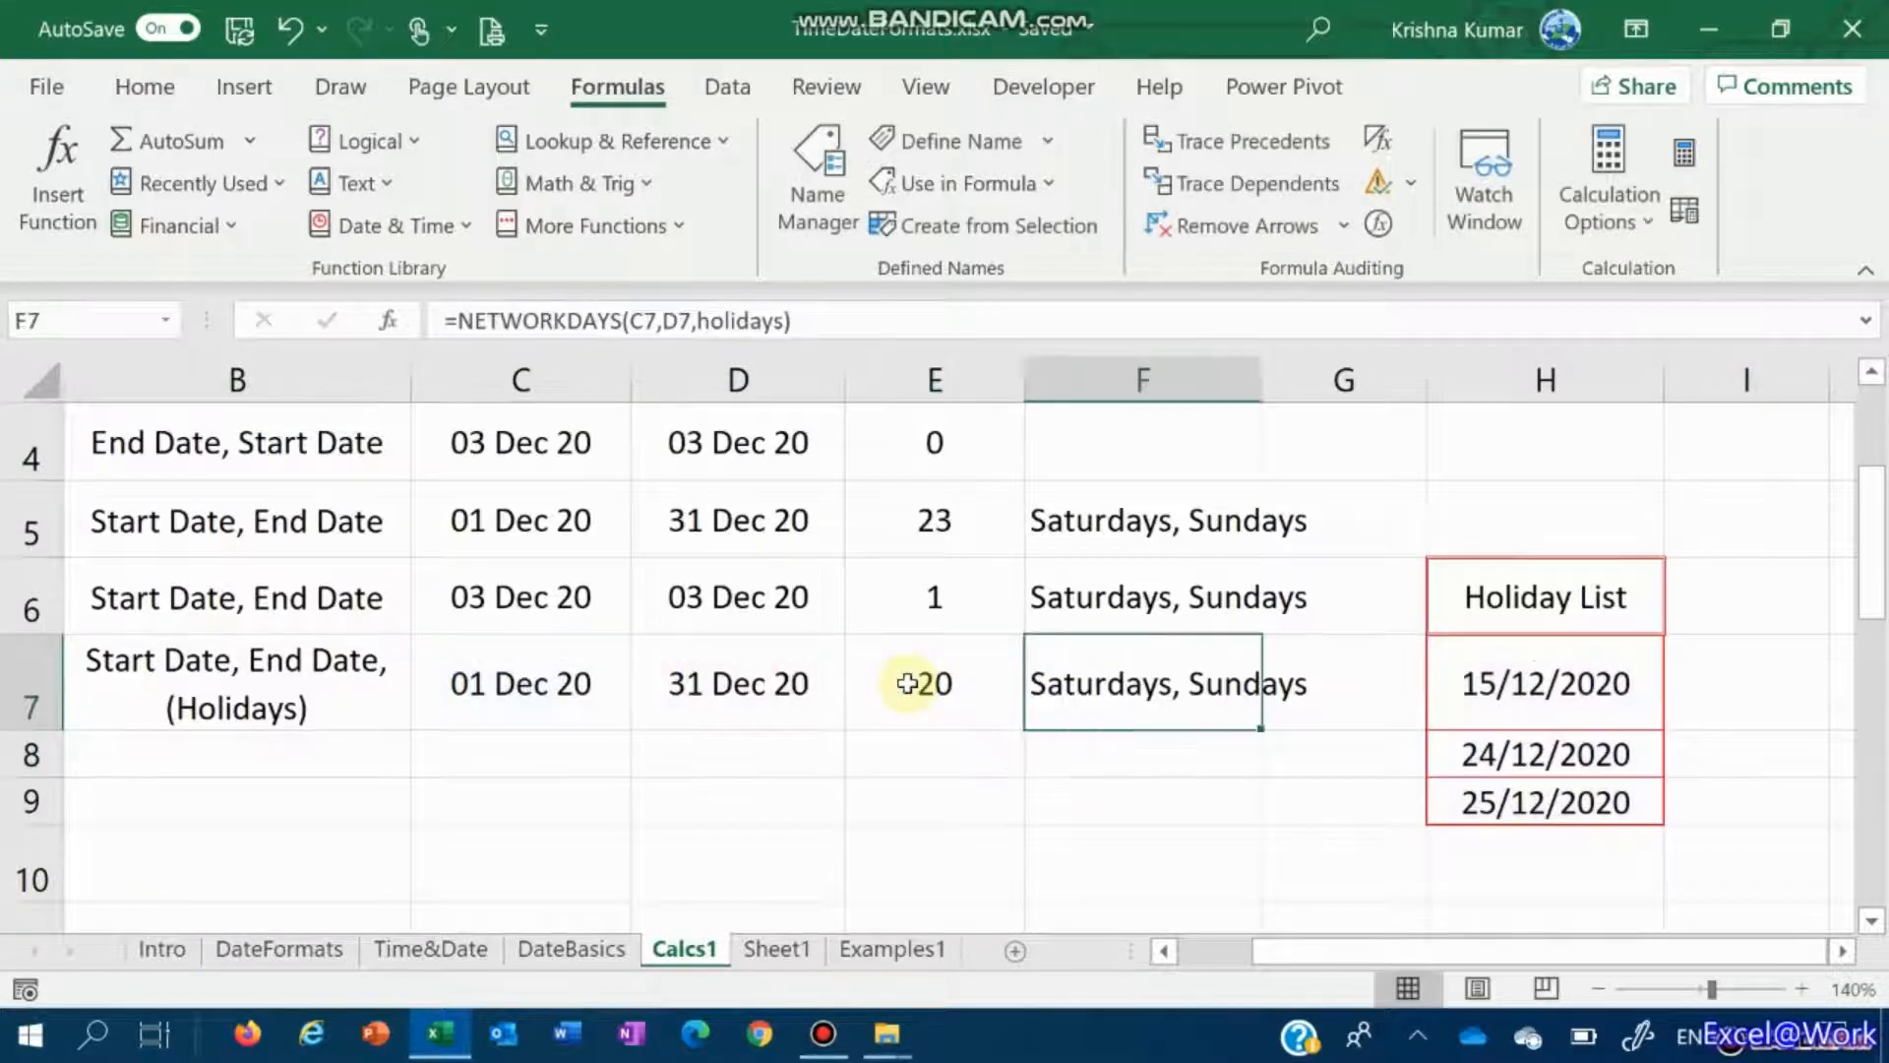
key("Right")
key("Right")
key("Left")
key("Left")
key("Left")
key("Left")
key("Left")
key("Left")
key("Left")
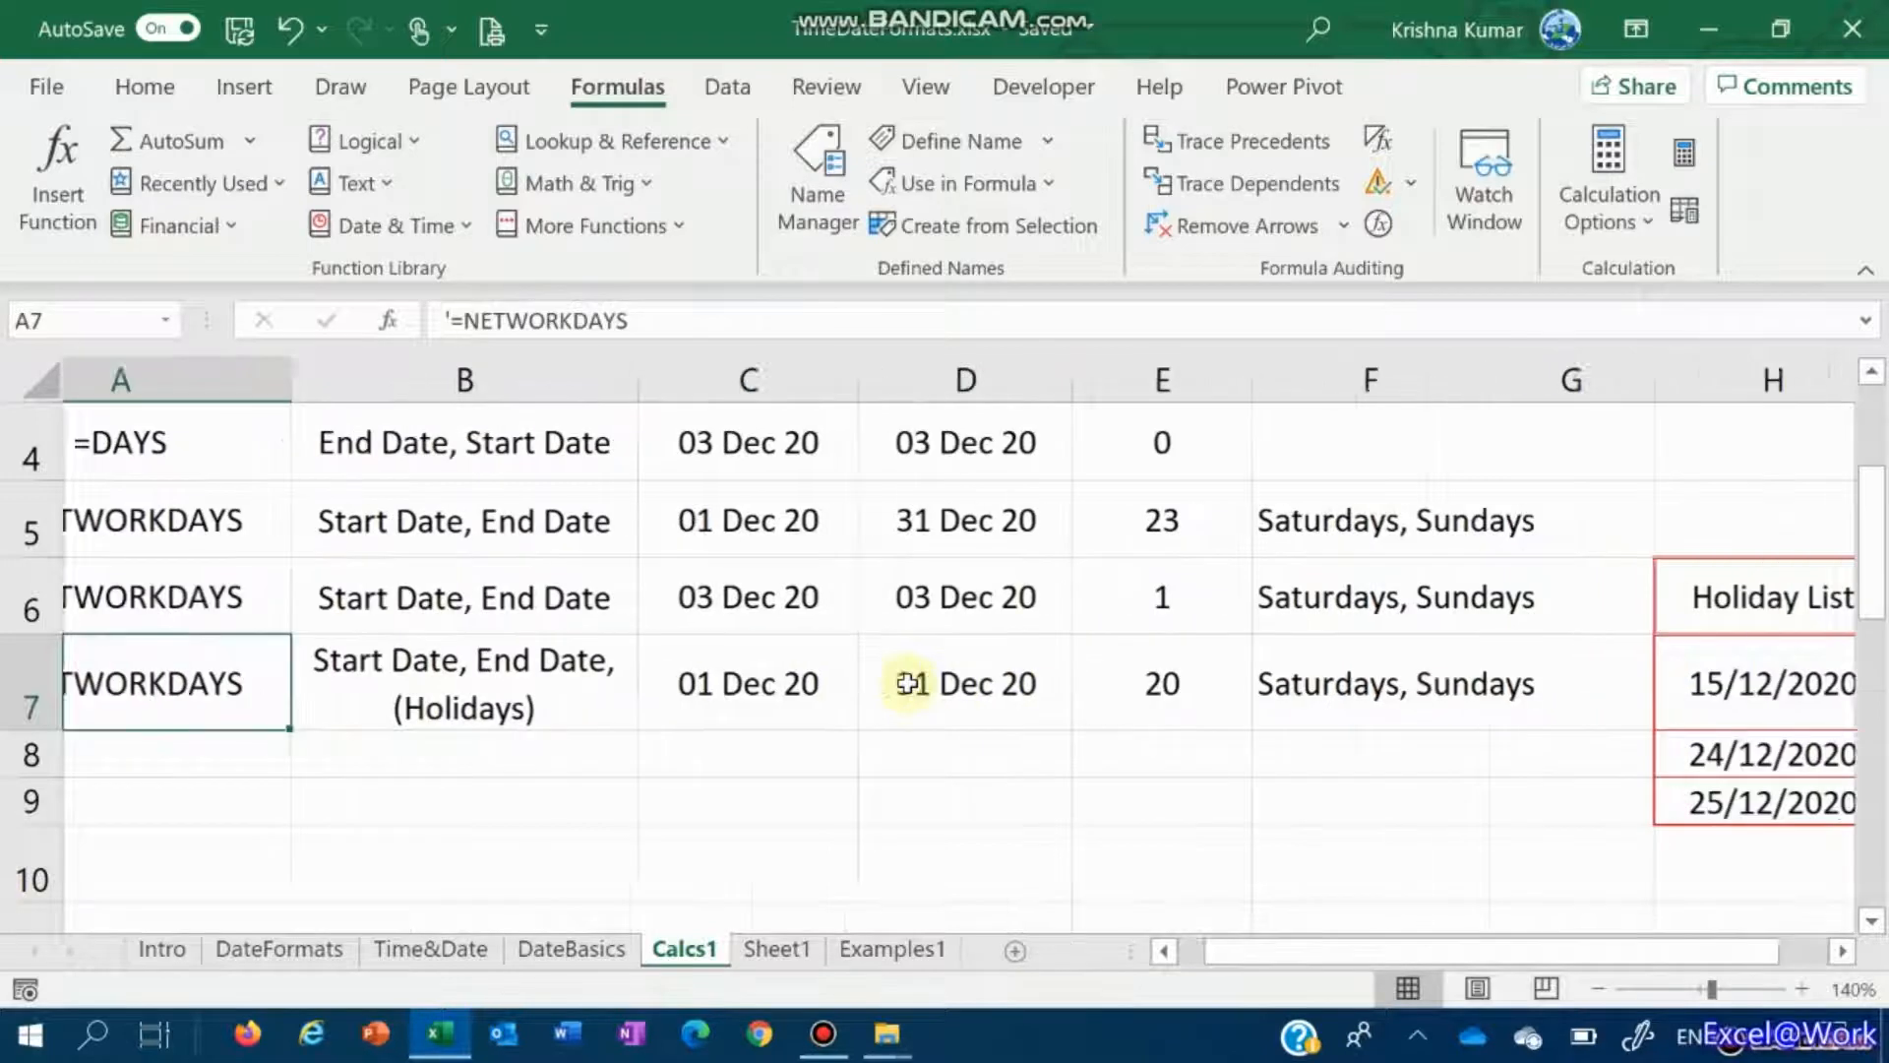
key("Down")
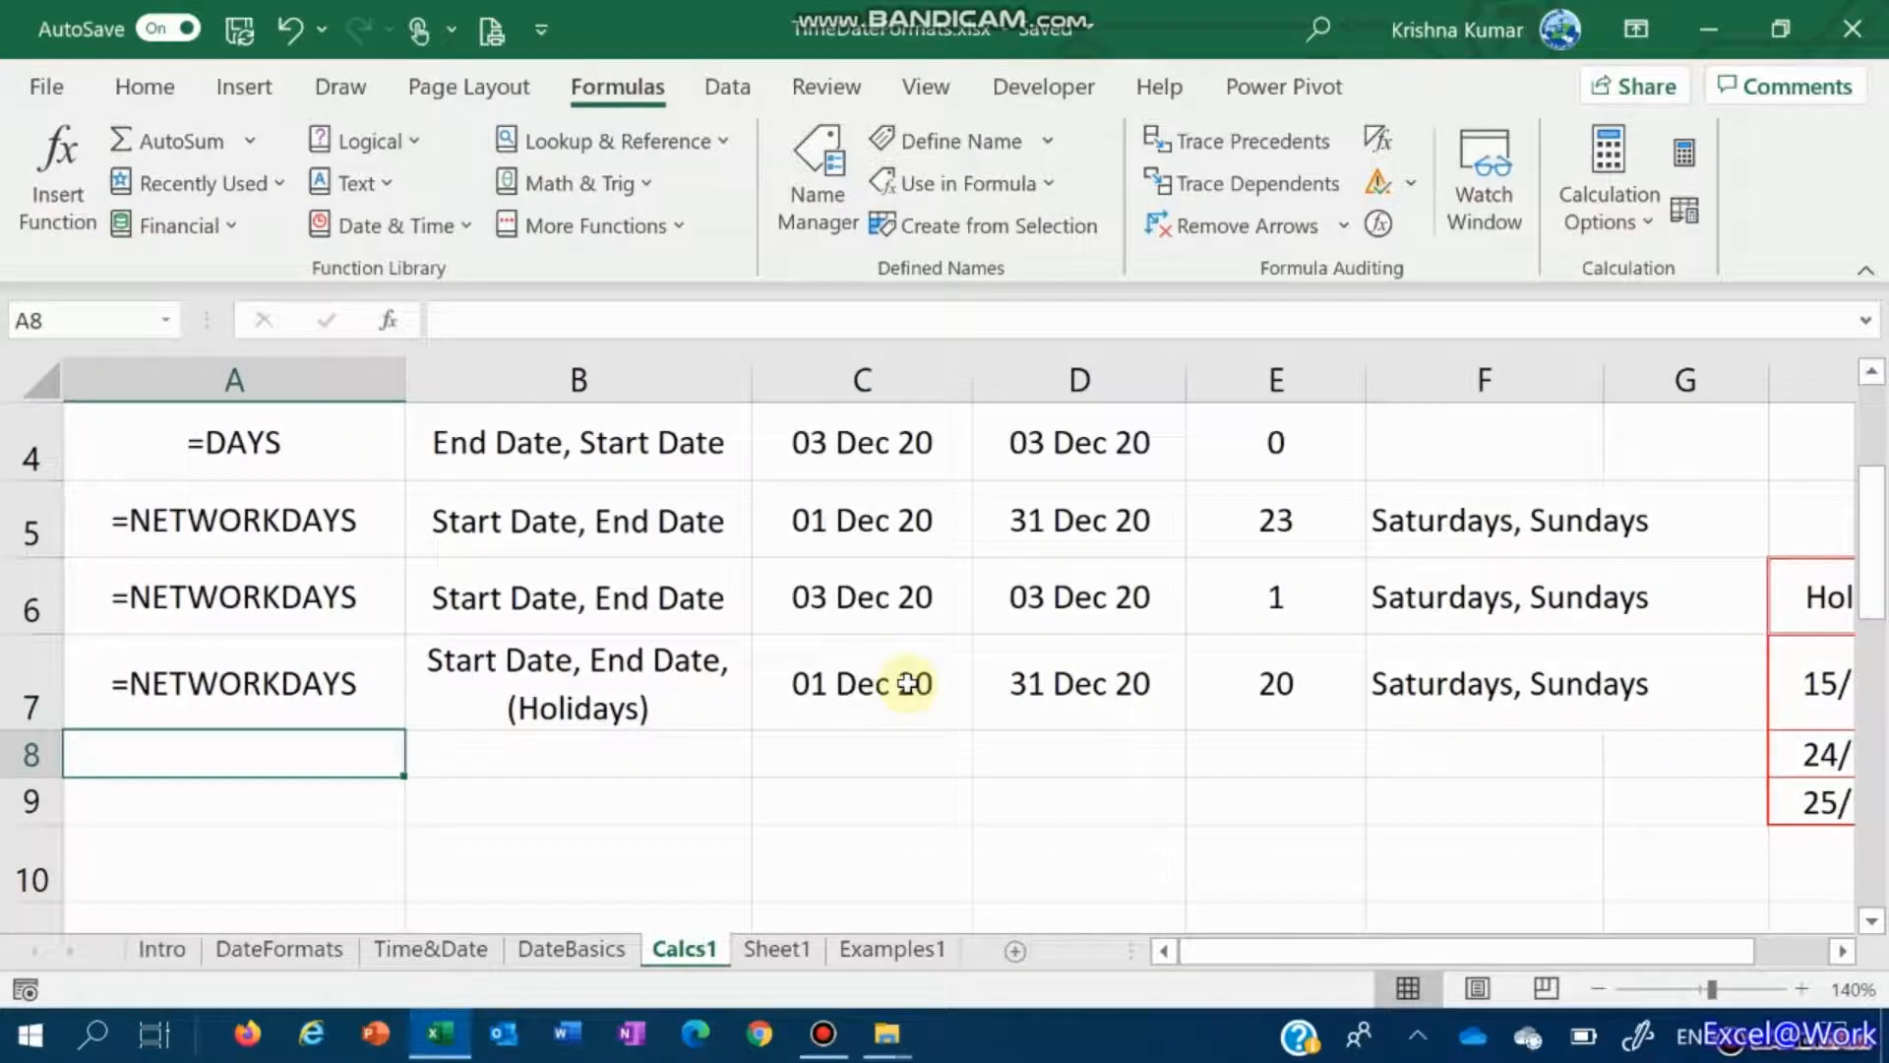
key("Up")
key("Up")
key("Down")
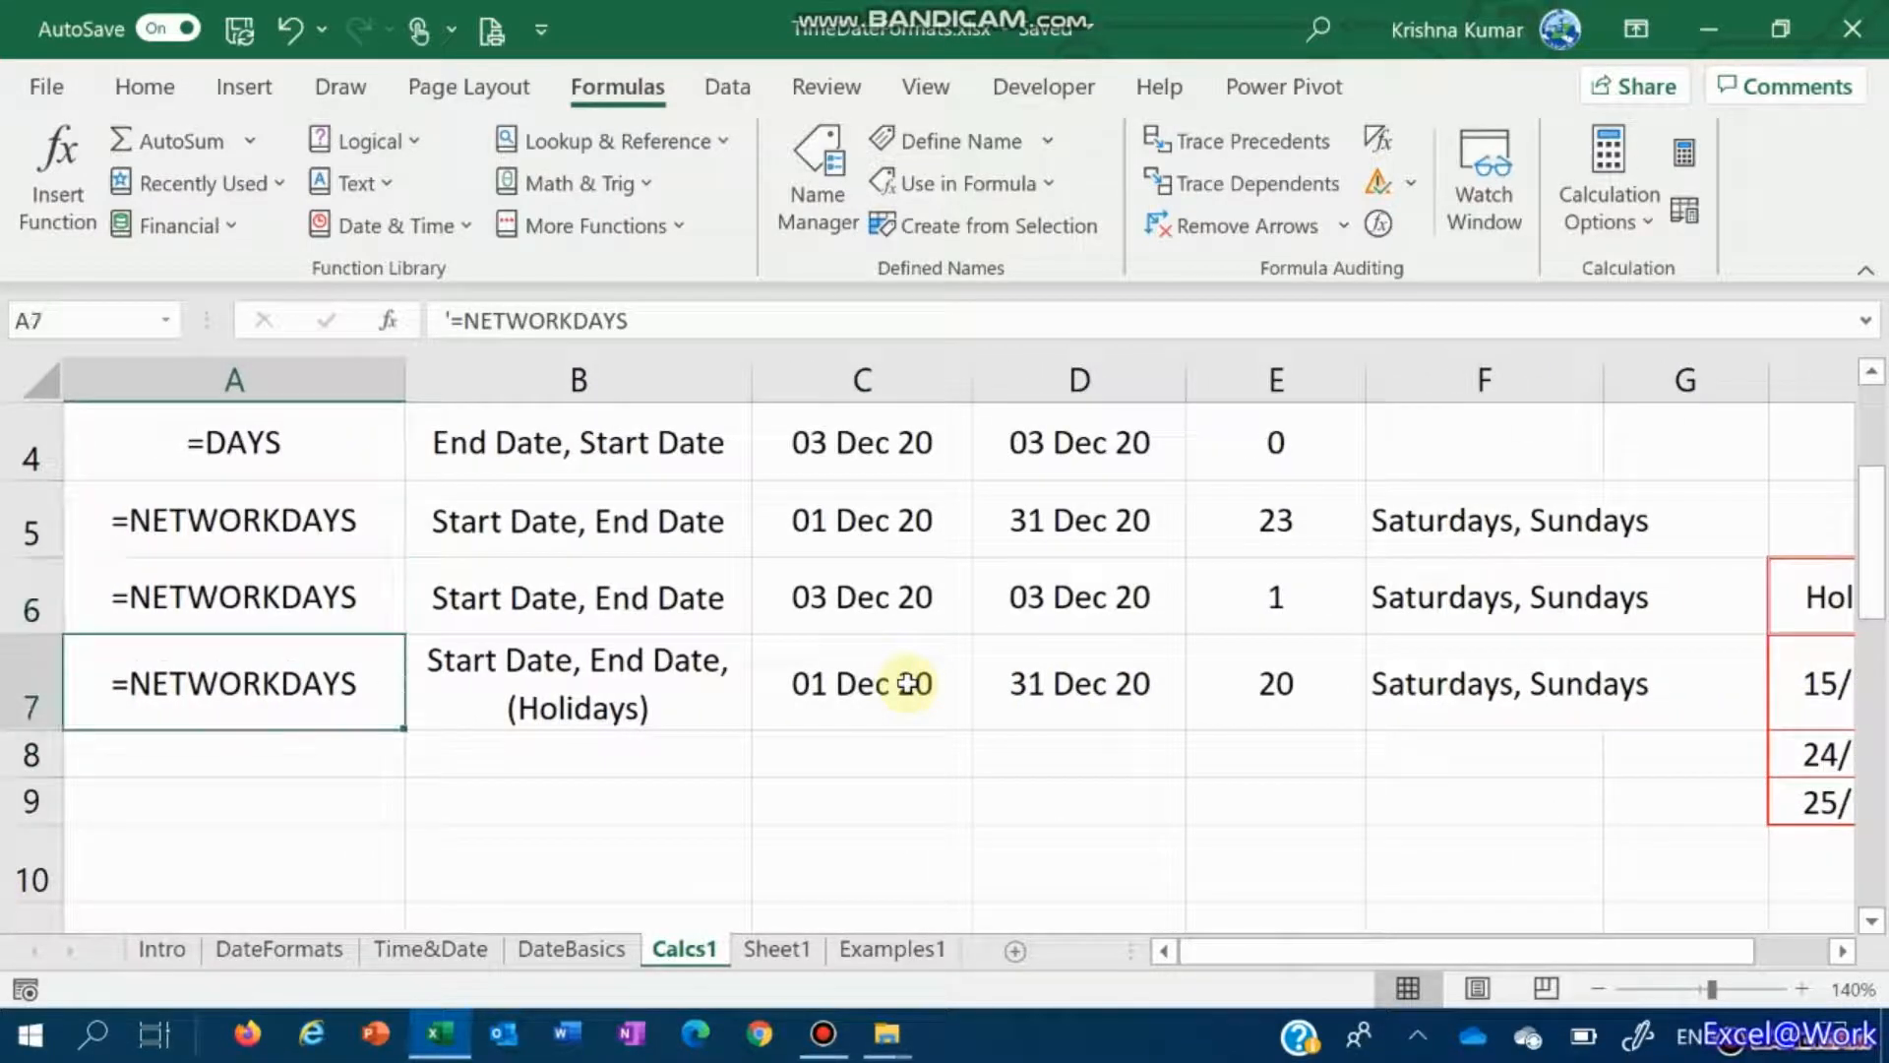
Step: Start an entry in A8 with the NETWORKDAYS.INTL function chosen from the formula suggestions
key("Right")
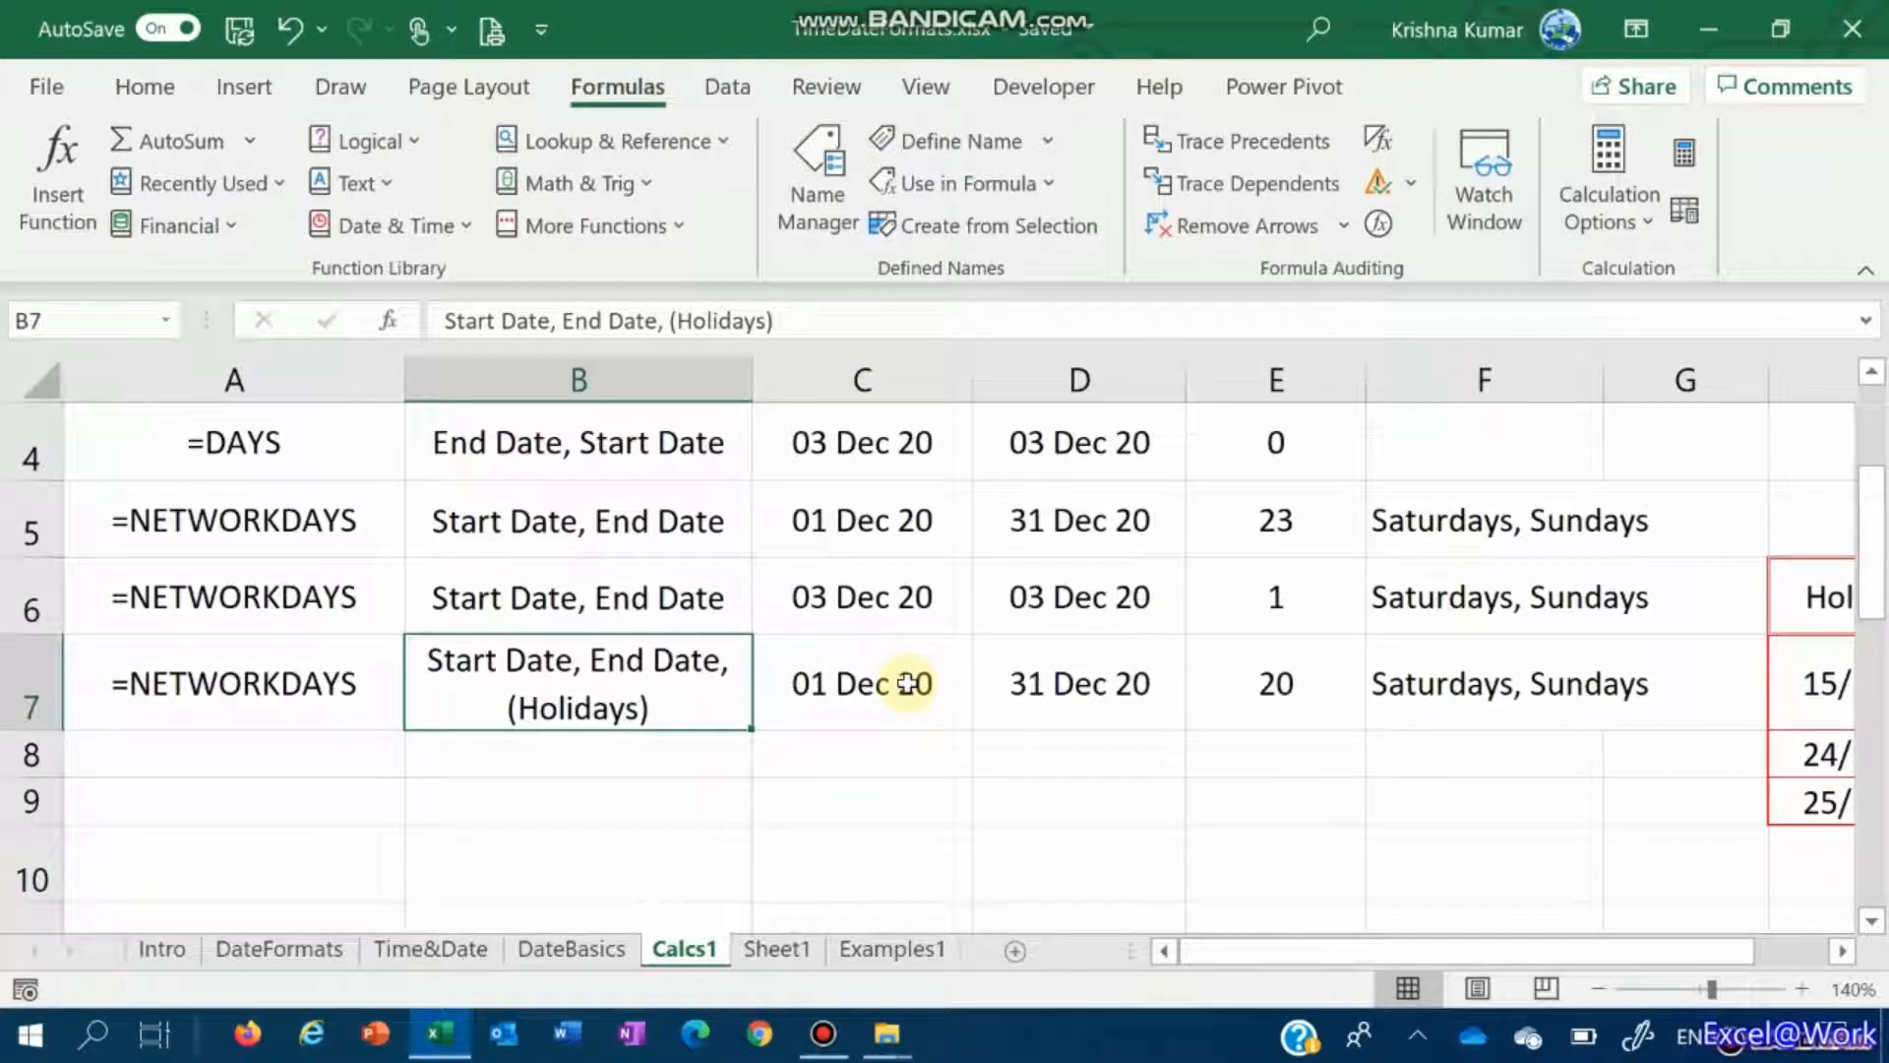
key("Down")
key("Left")
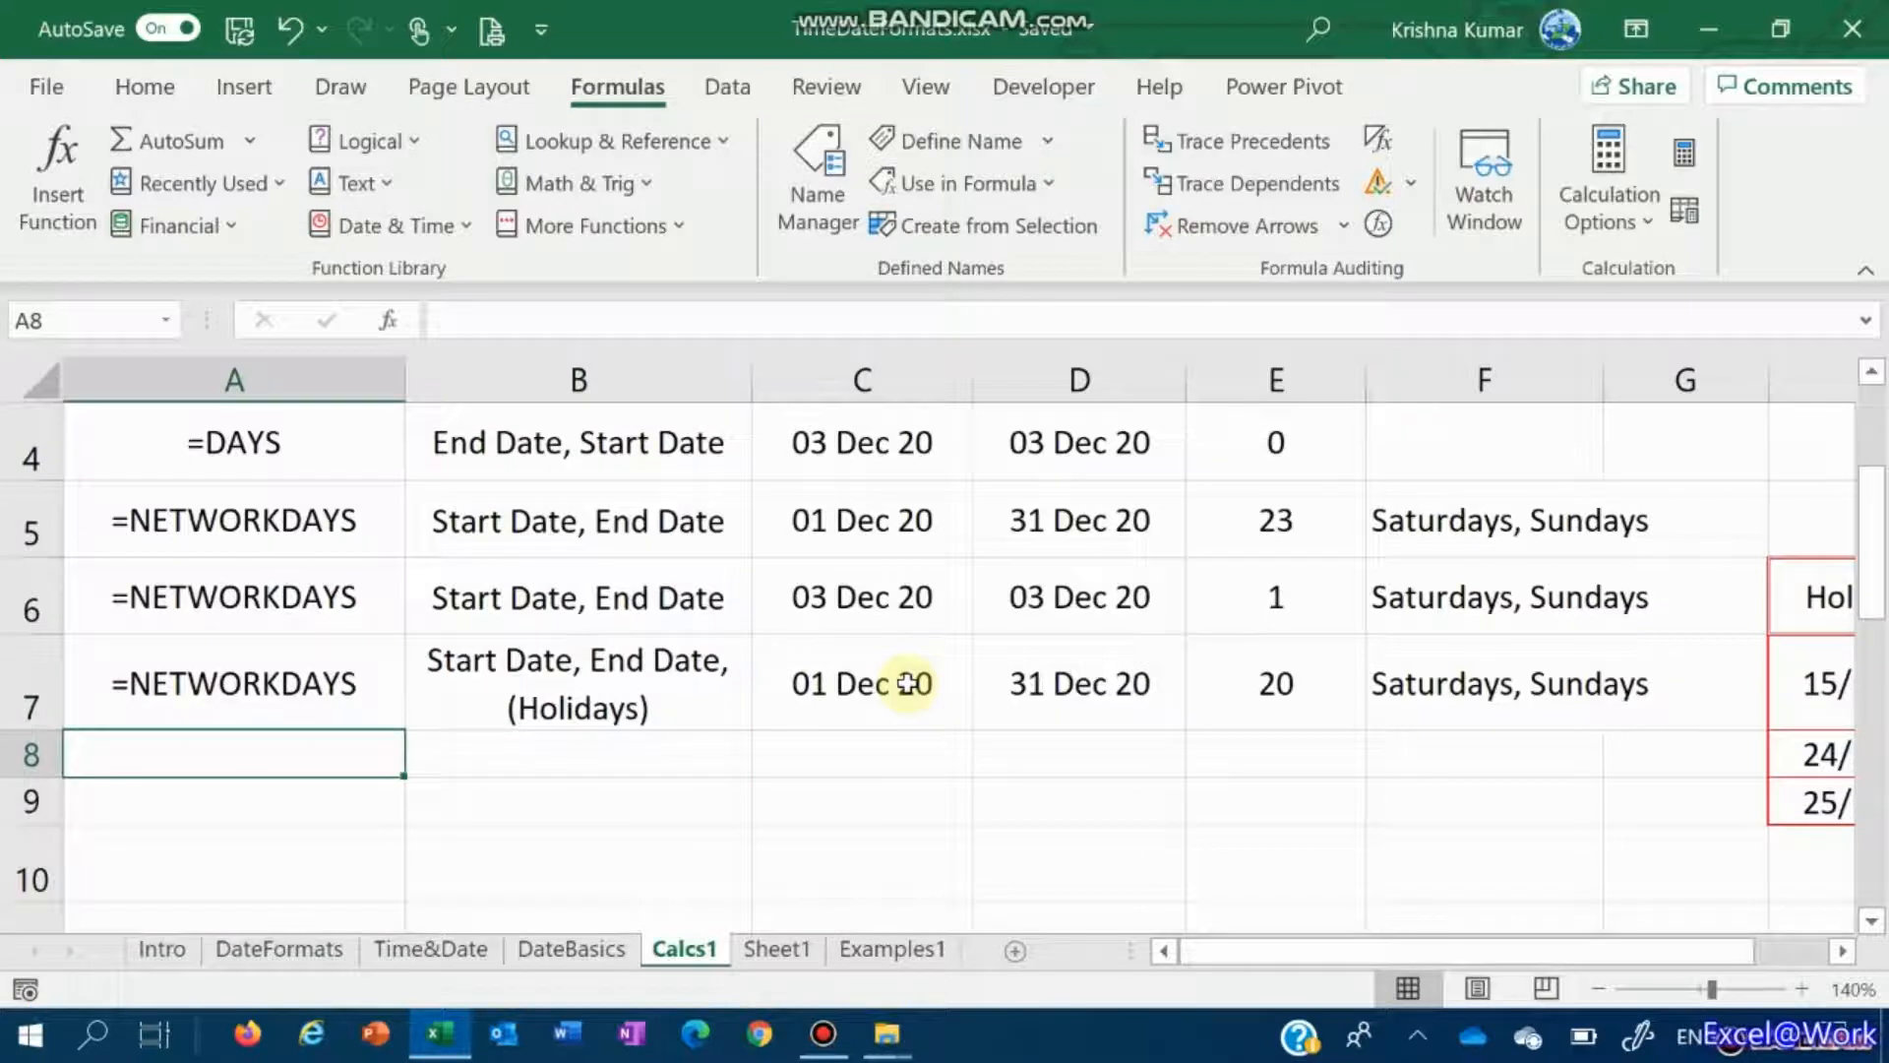
type("=")
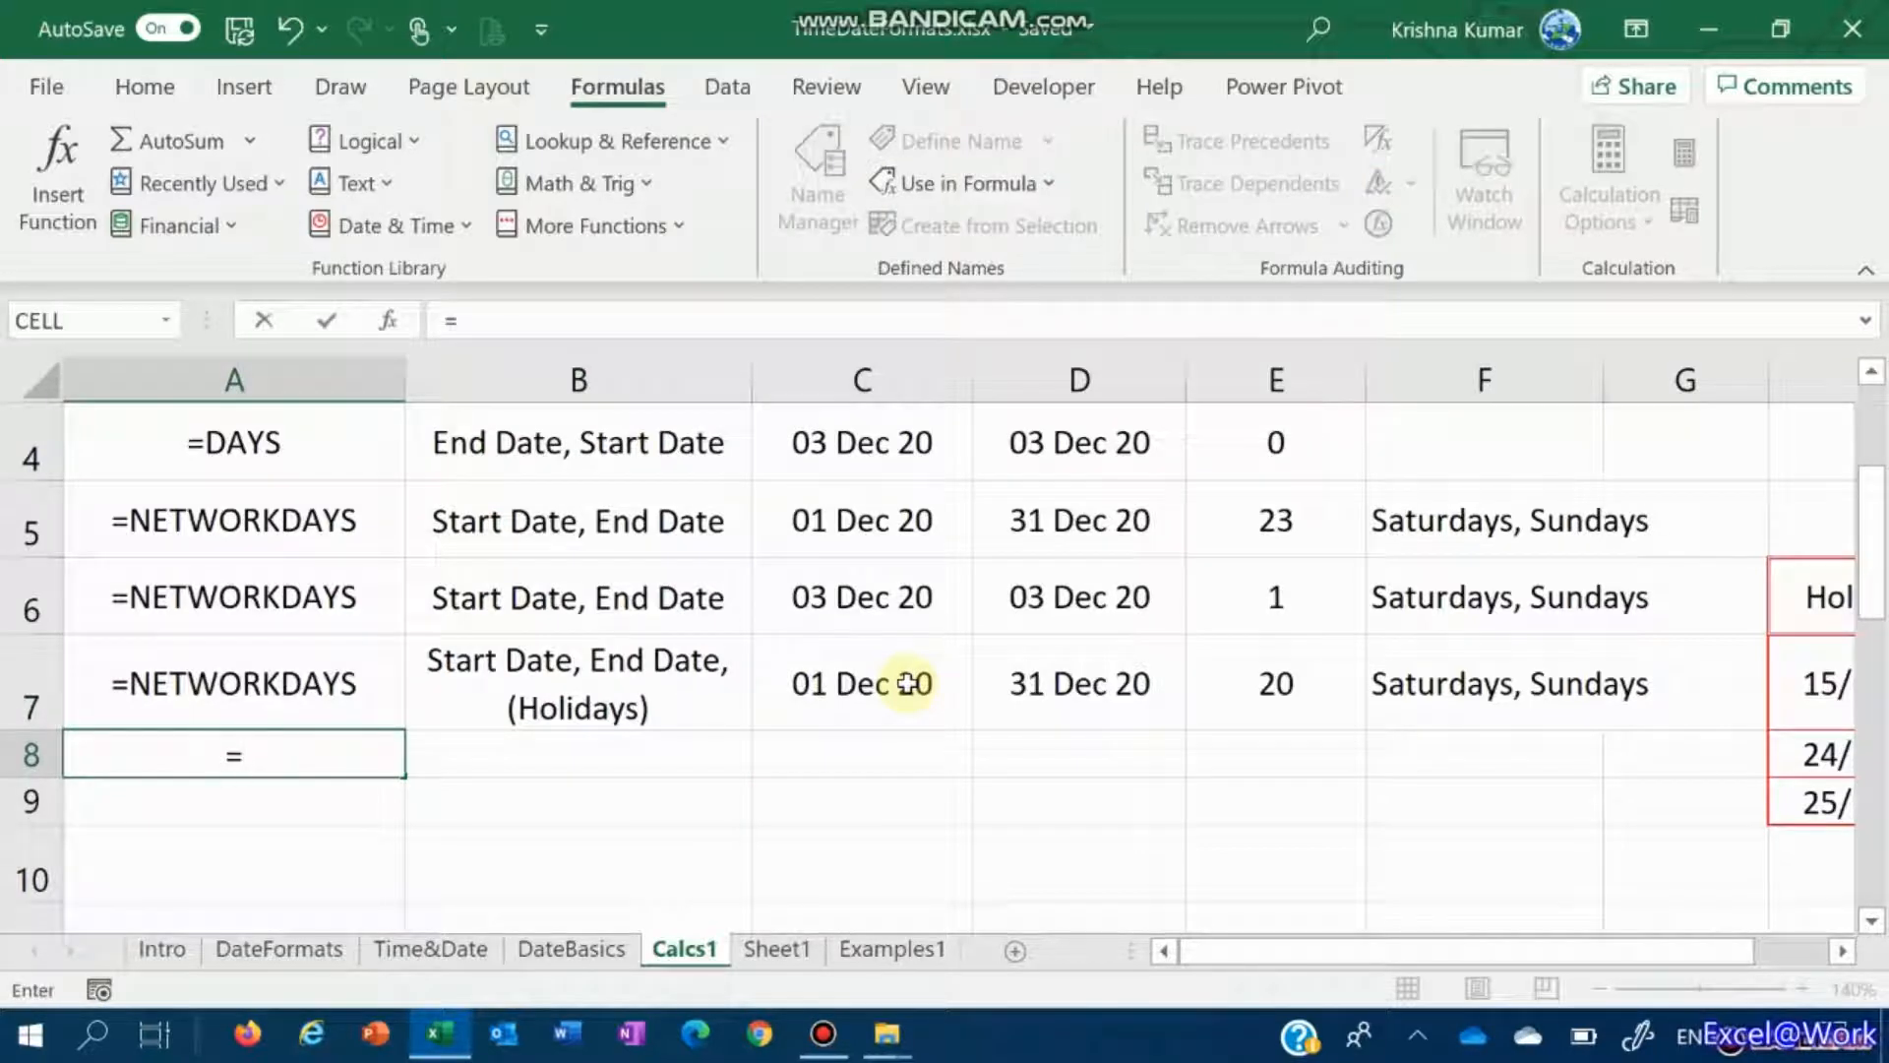
type("netwrod")
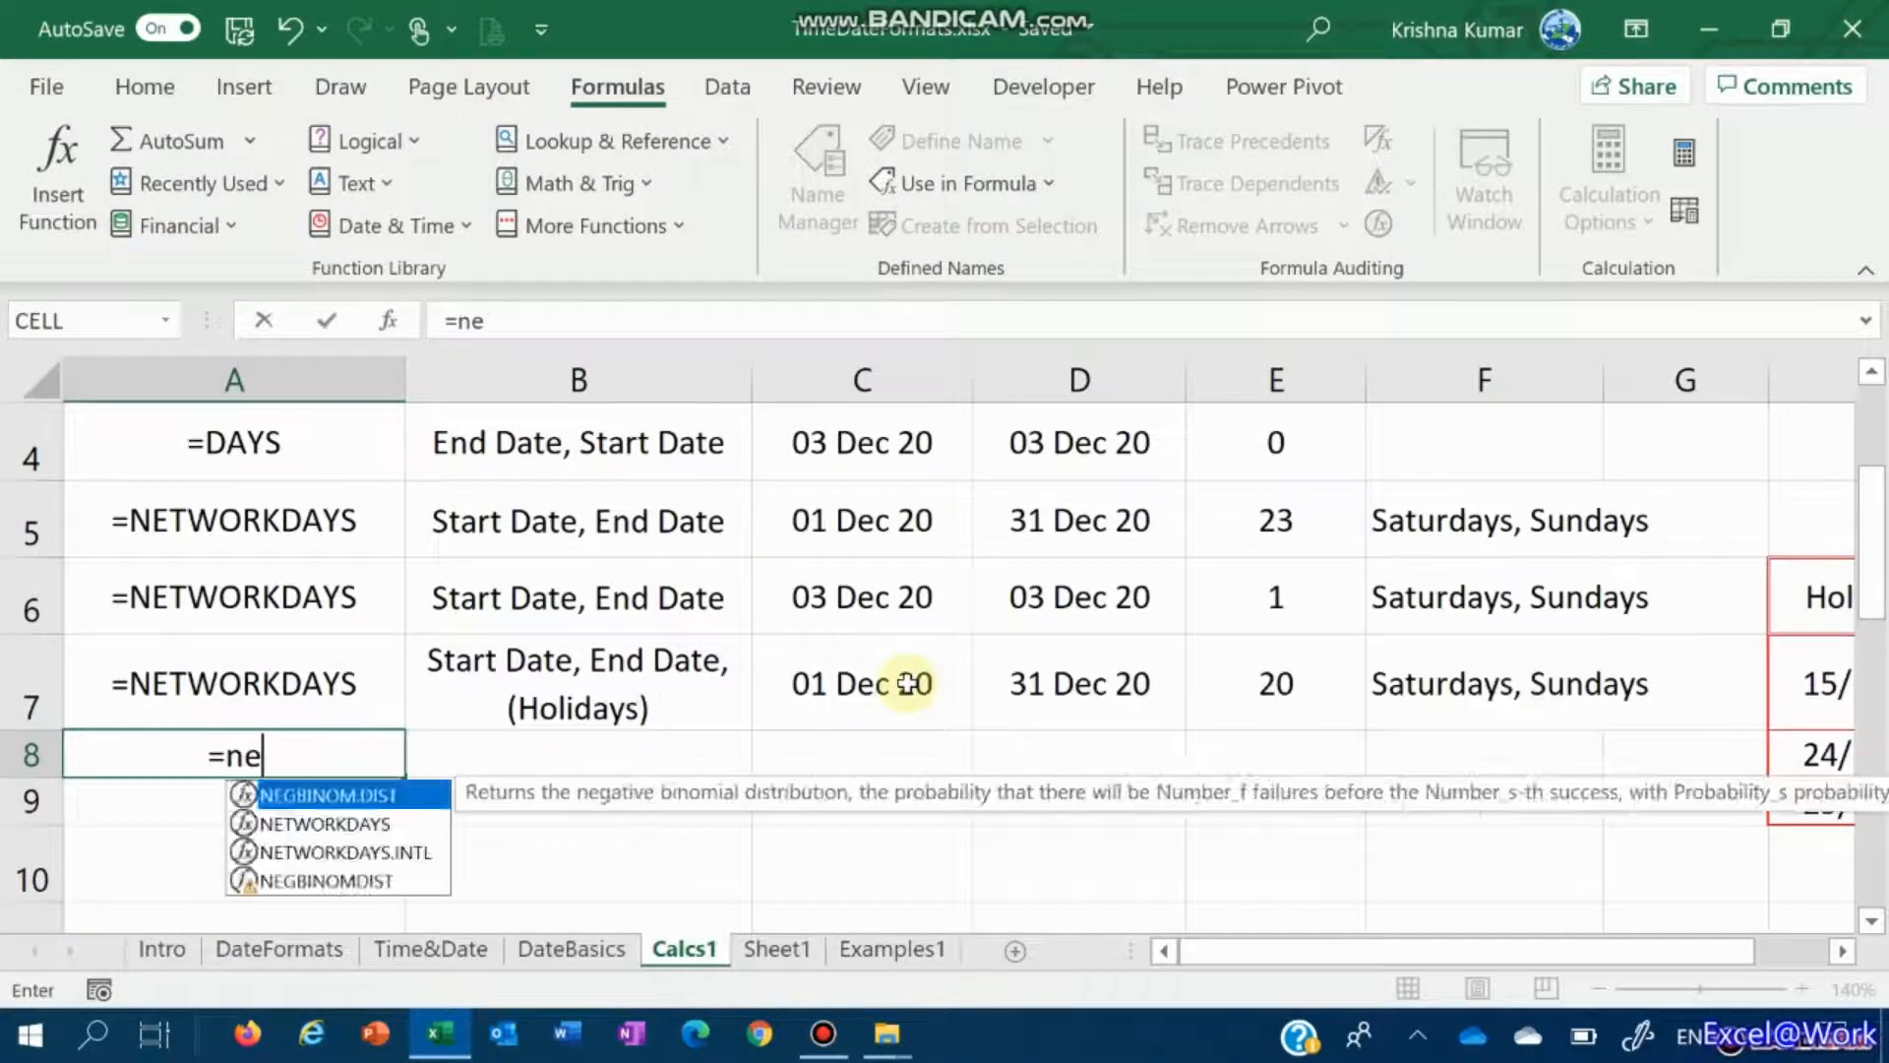
key("BackSpace")
key("BackSpace")
key("BackSpace")
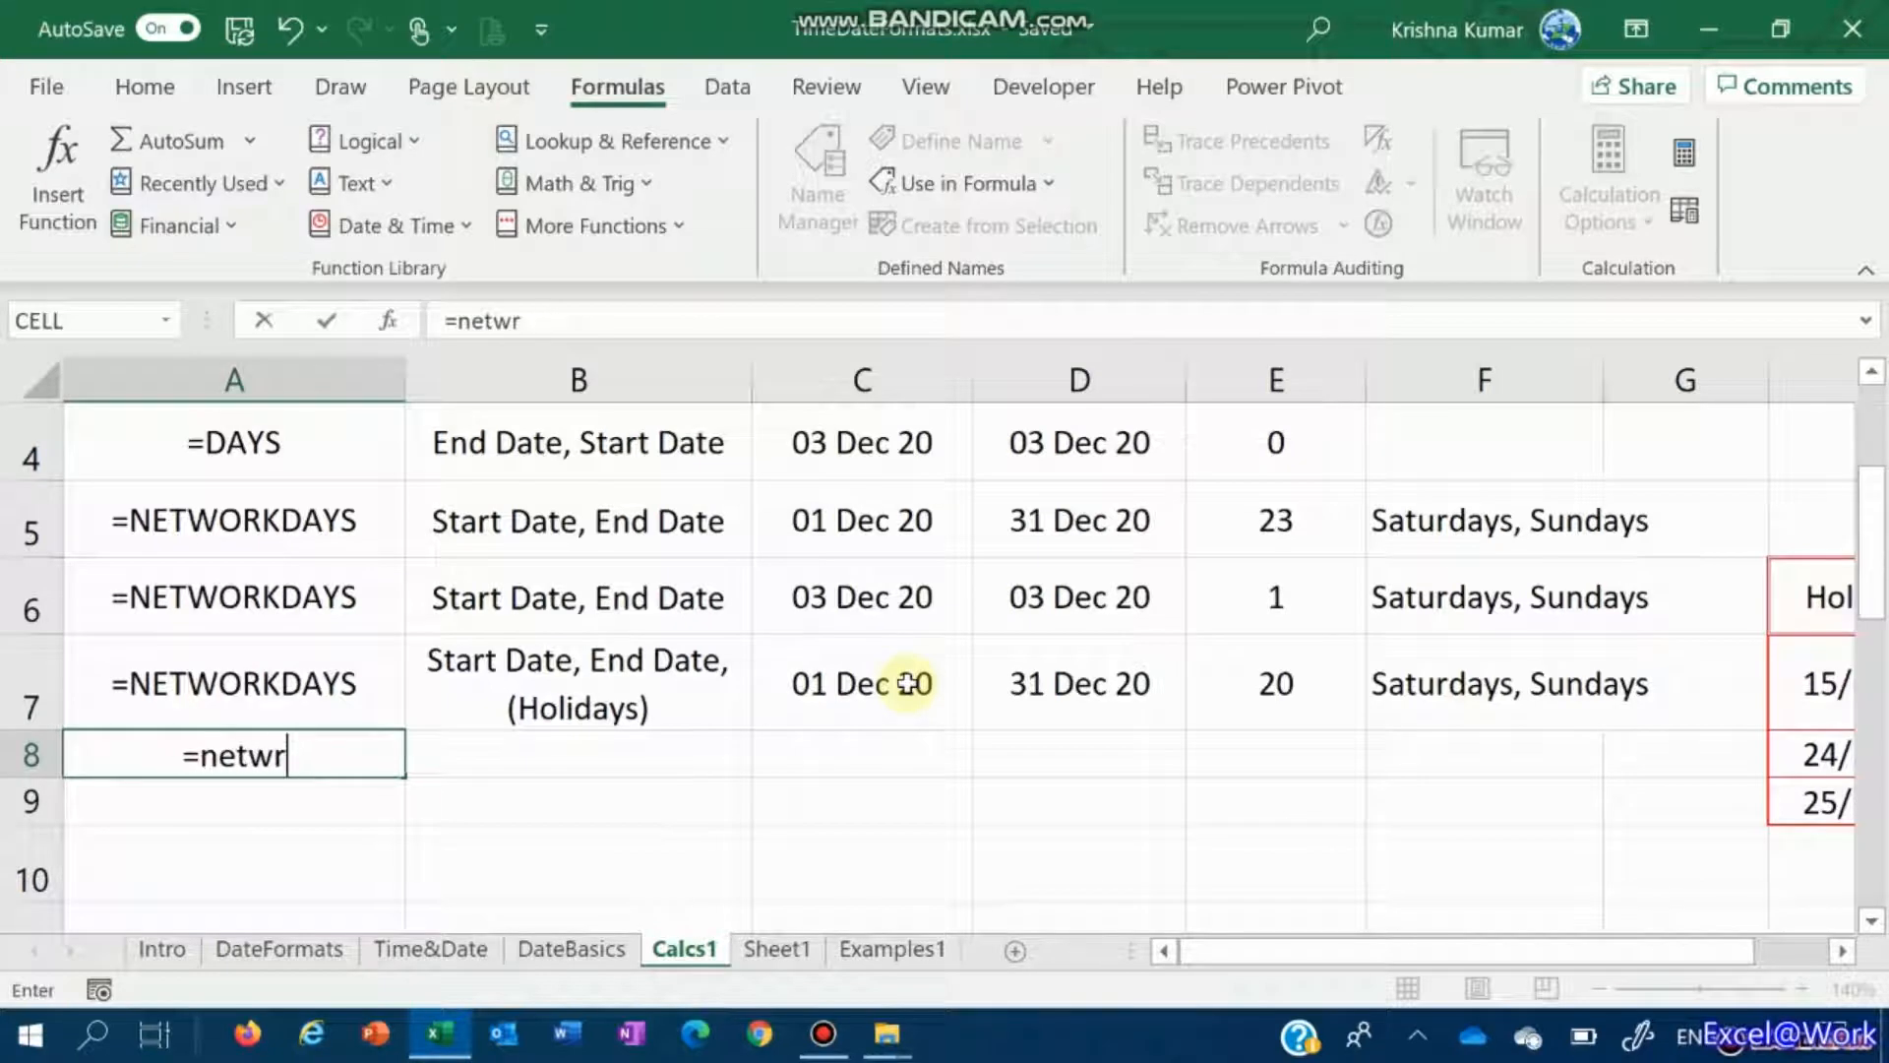
type("ork")
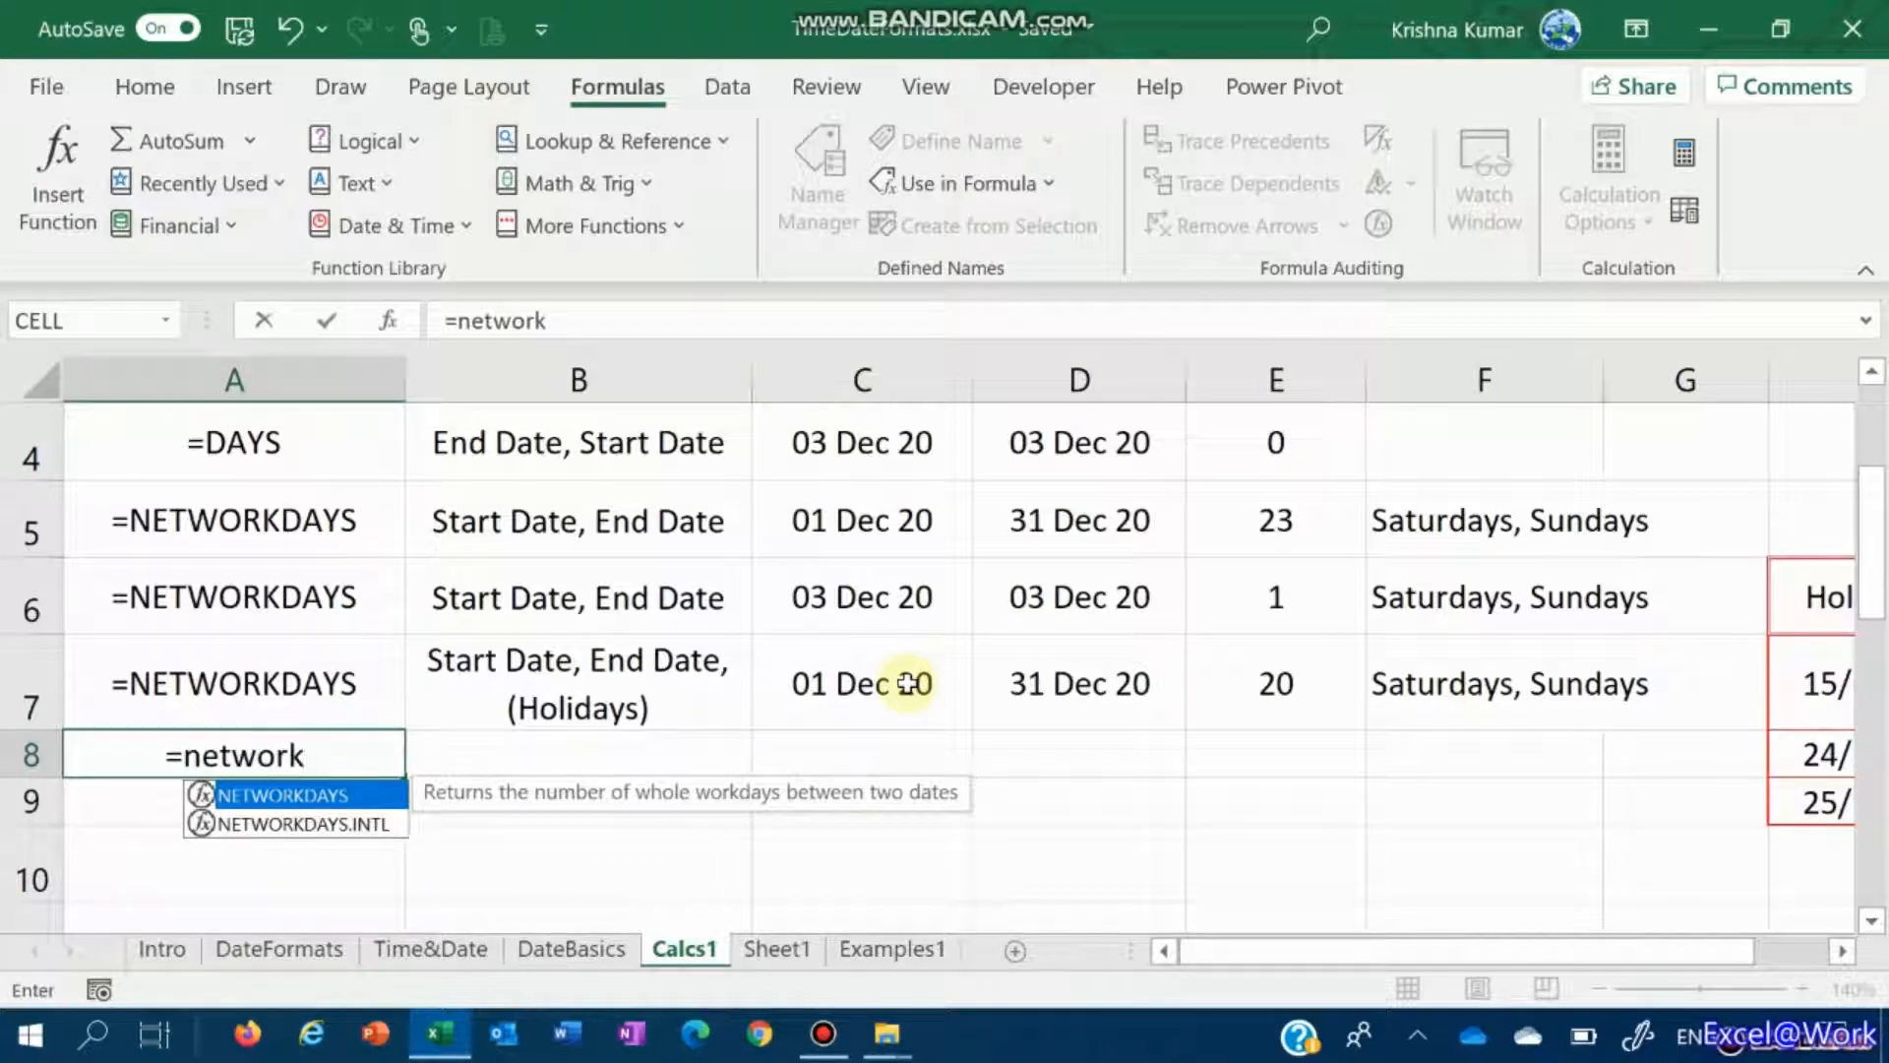
key("Down")
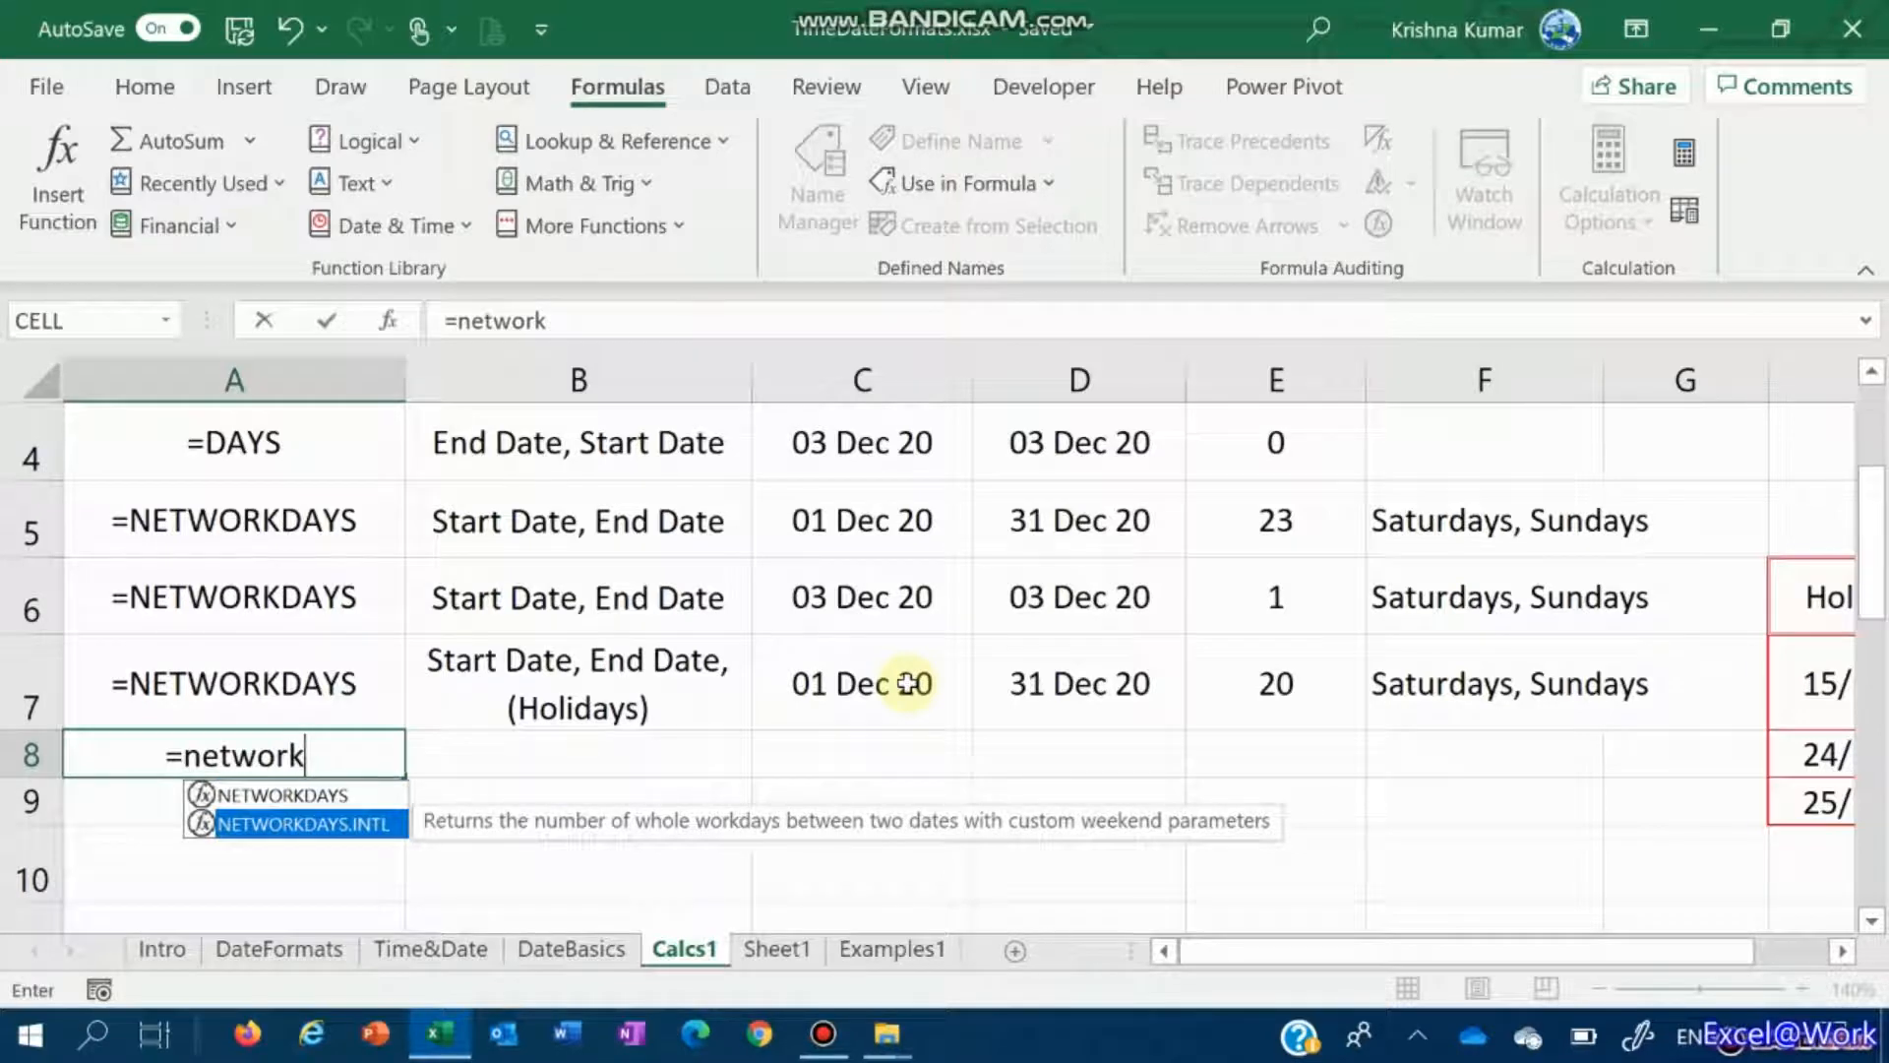
key("Tab")
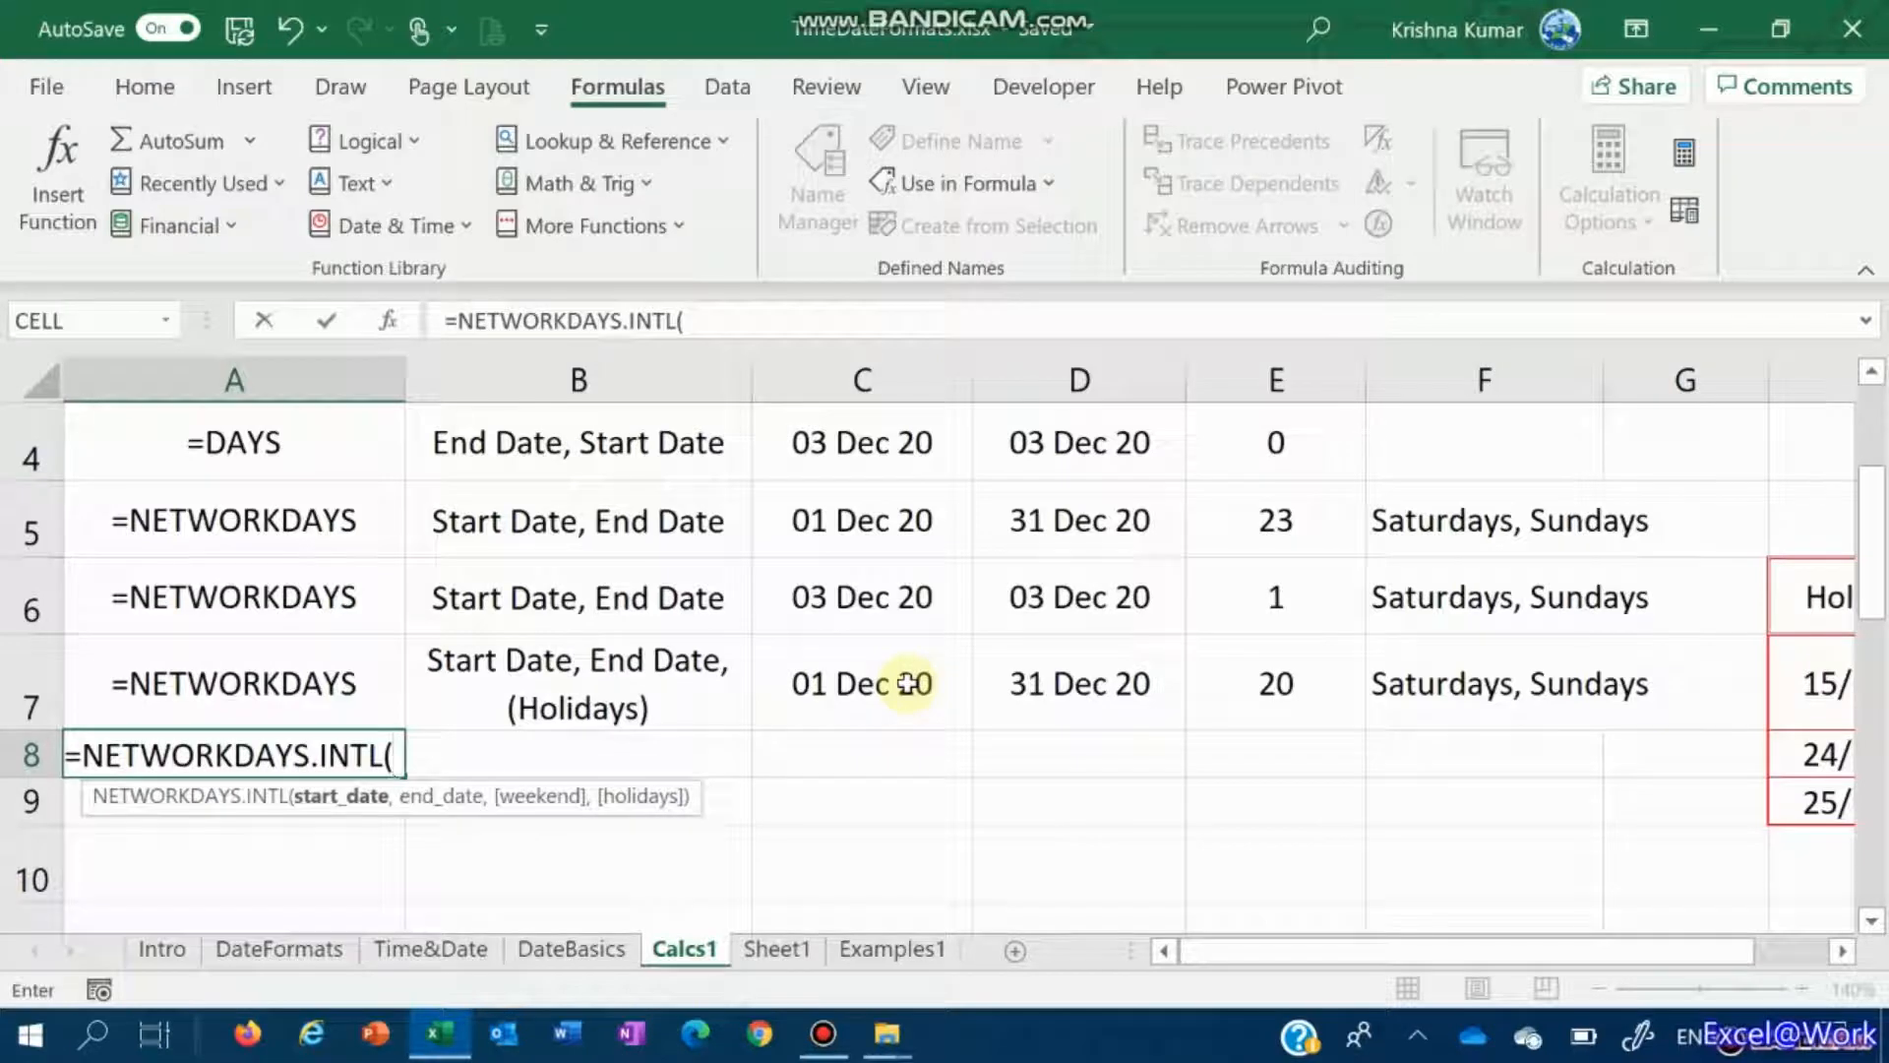
Step: Turn the A8 entry into the text label =NETWORKDAYS.INTL by adding a leading apostrophe and removing the opening parenthesis
key("F2")
key("Home")
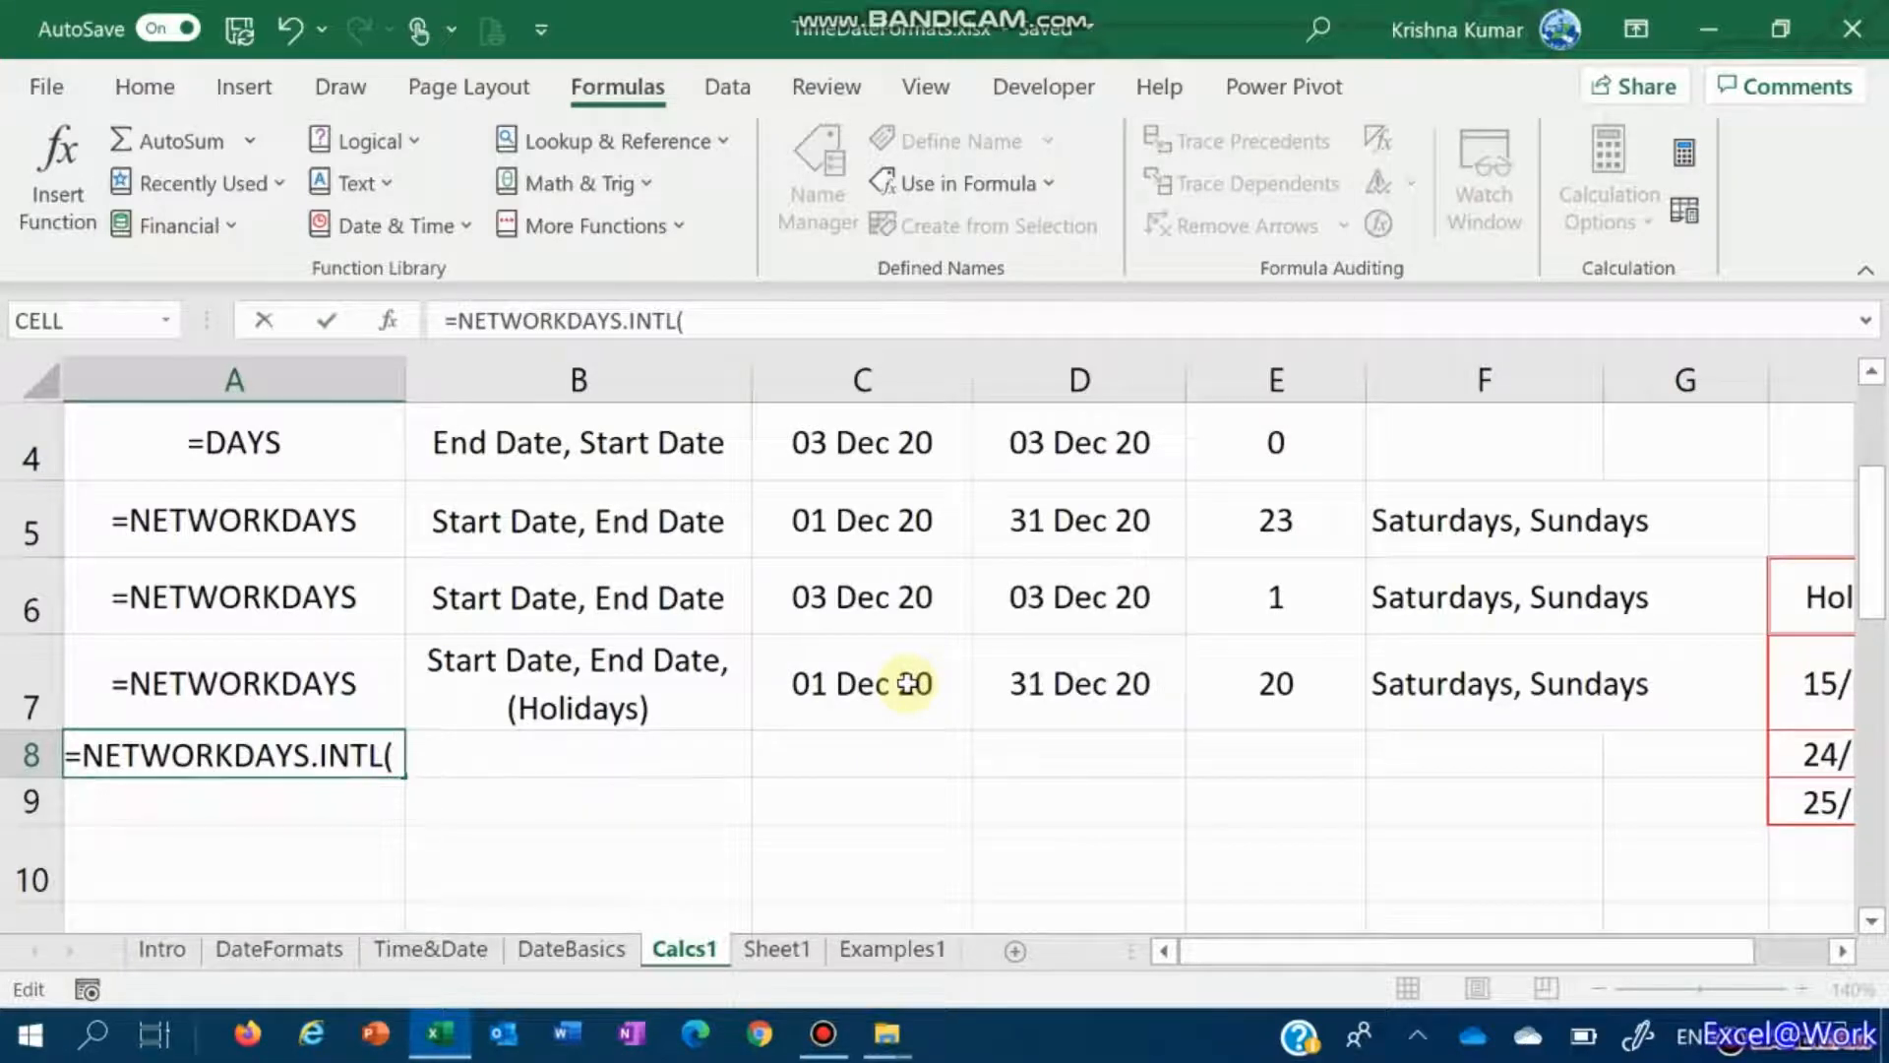
type("'")
key("Right")
key("Right")
key("Right")
key("Right")
key("Right")
key("Right")
key("Right")
key("Right")
key("Right")
key("Right")
key("Right")
key("Right")
key("Right")
key("Right")
key("Right")
key("Right")
key("Right")
key("Right")
key("Left")
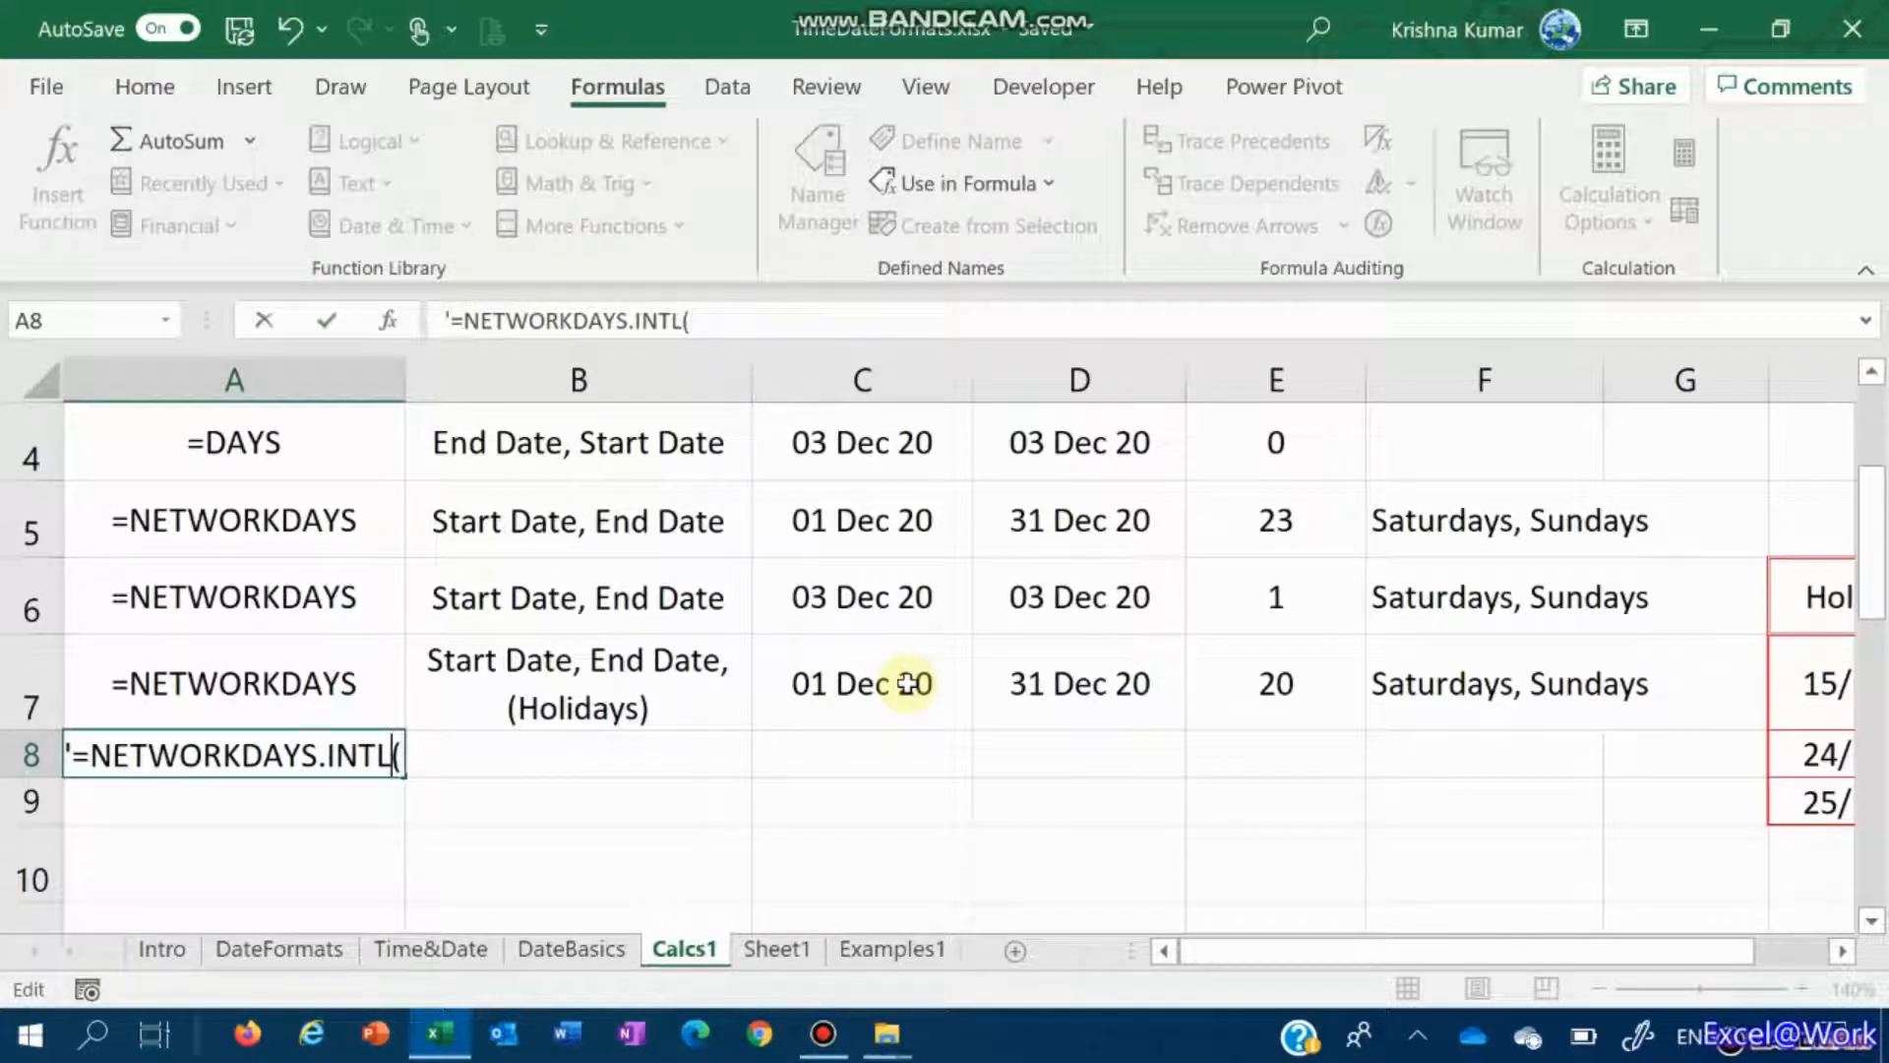
key("Delete")
key("ctrl+Return")
Step: Copy the argument description from B7 into B8
key("Right")
key("Up")
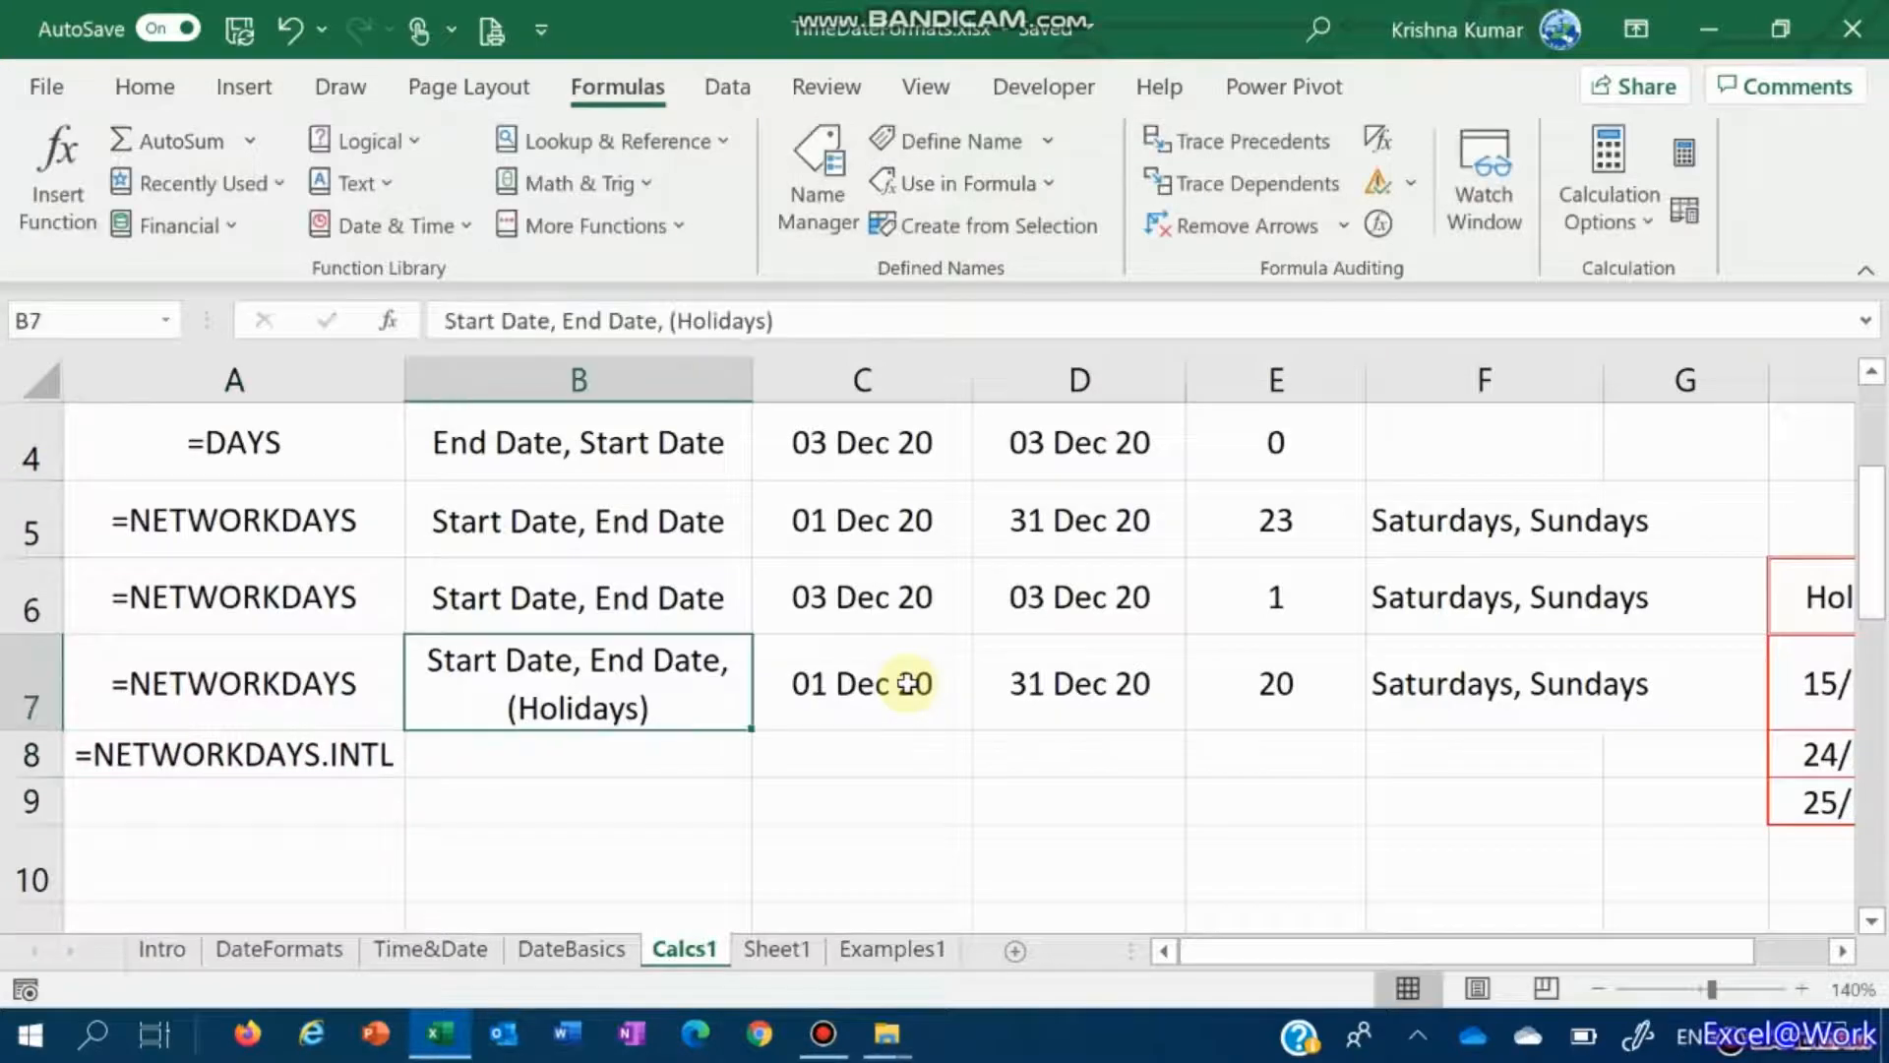
key("ctrl+c")
key("Down")
key("Return")
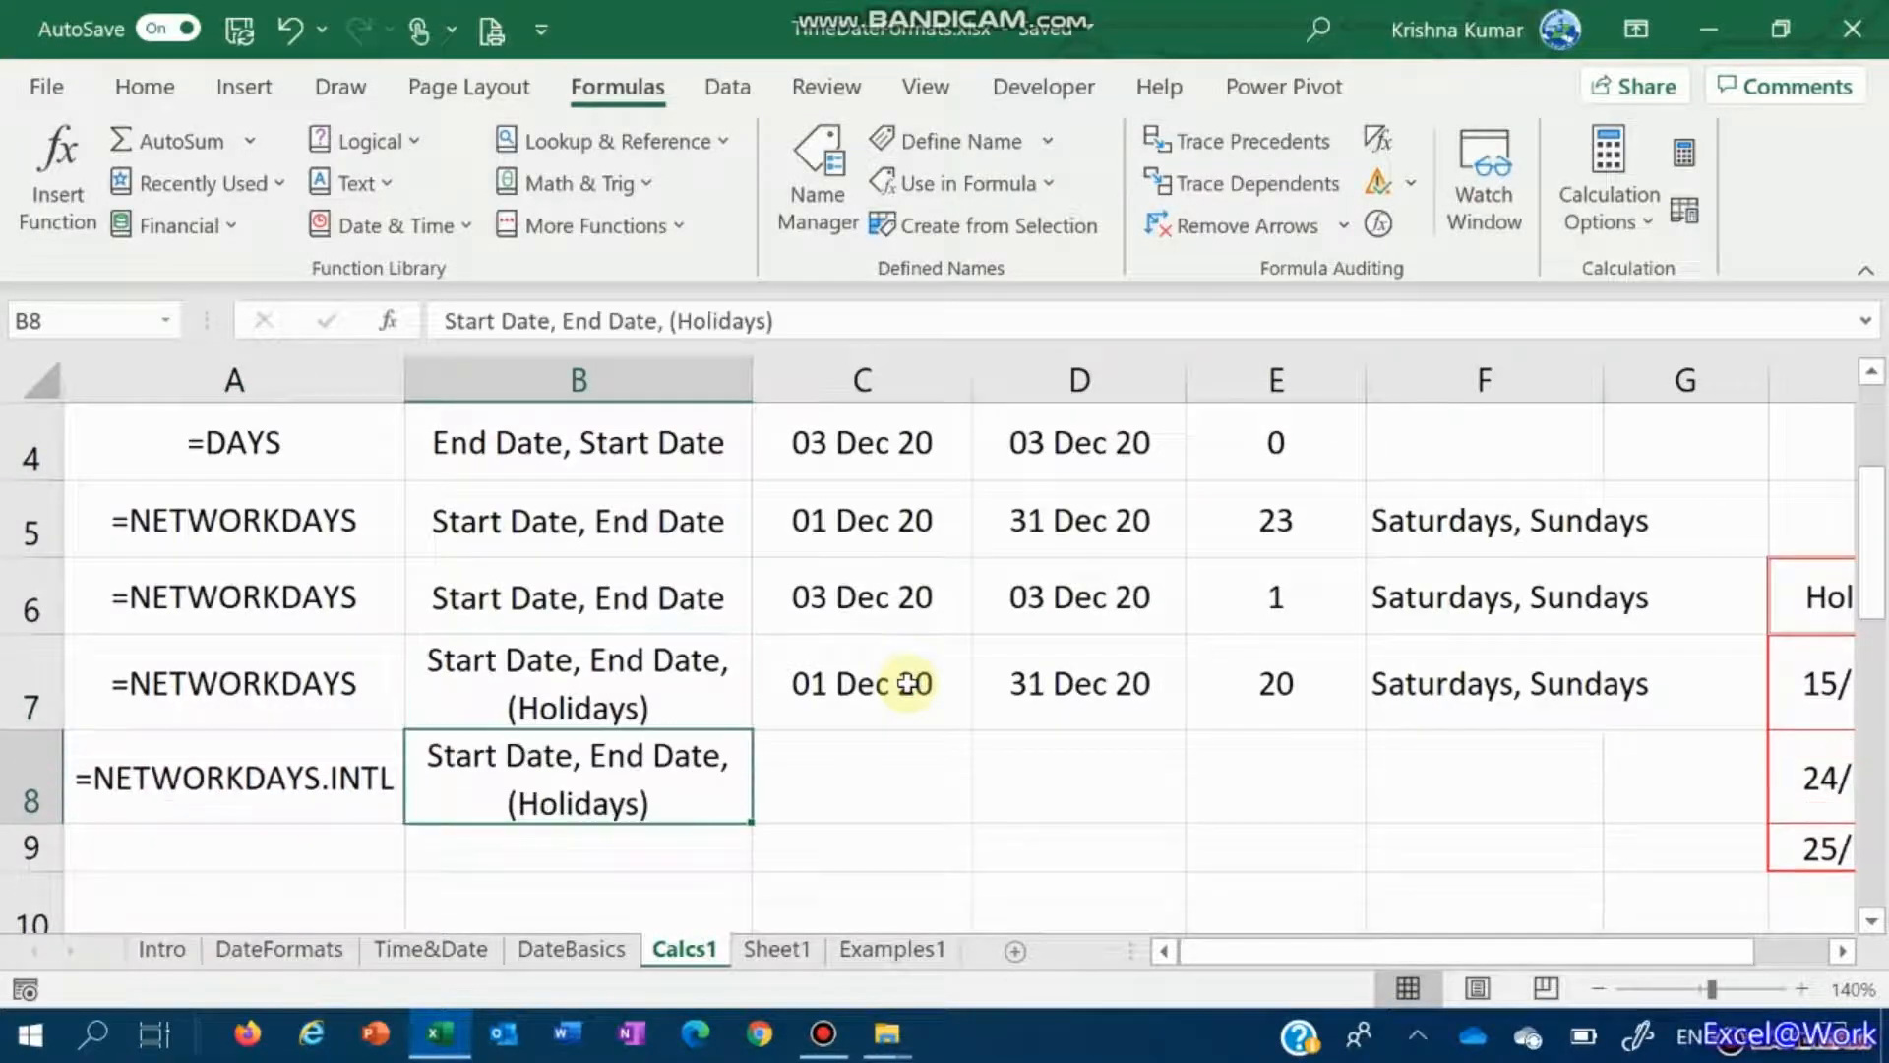
Step: Copy C7:F7 into row 8 starting at C8, and clear the copied weekend note in F8
key("Right")
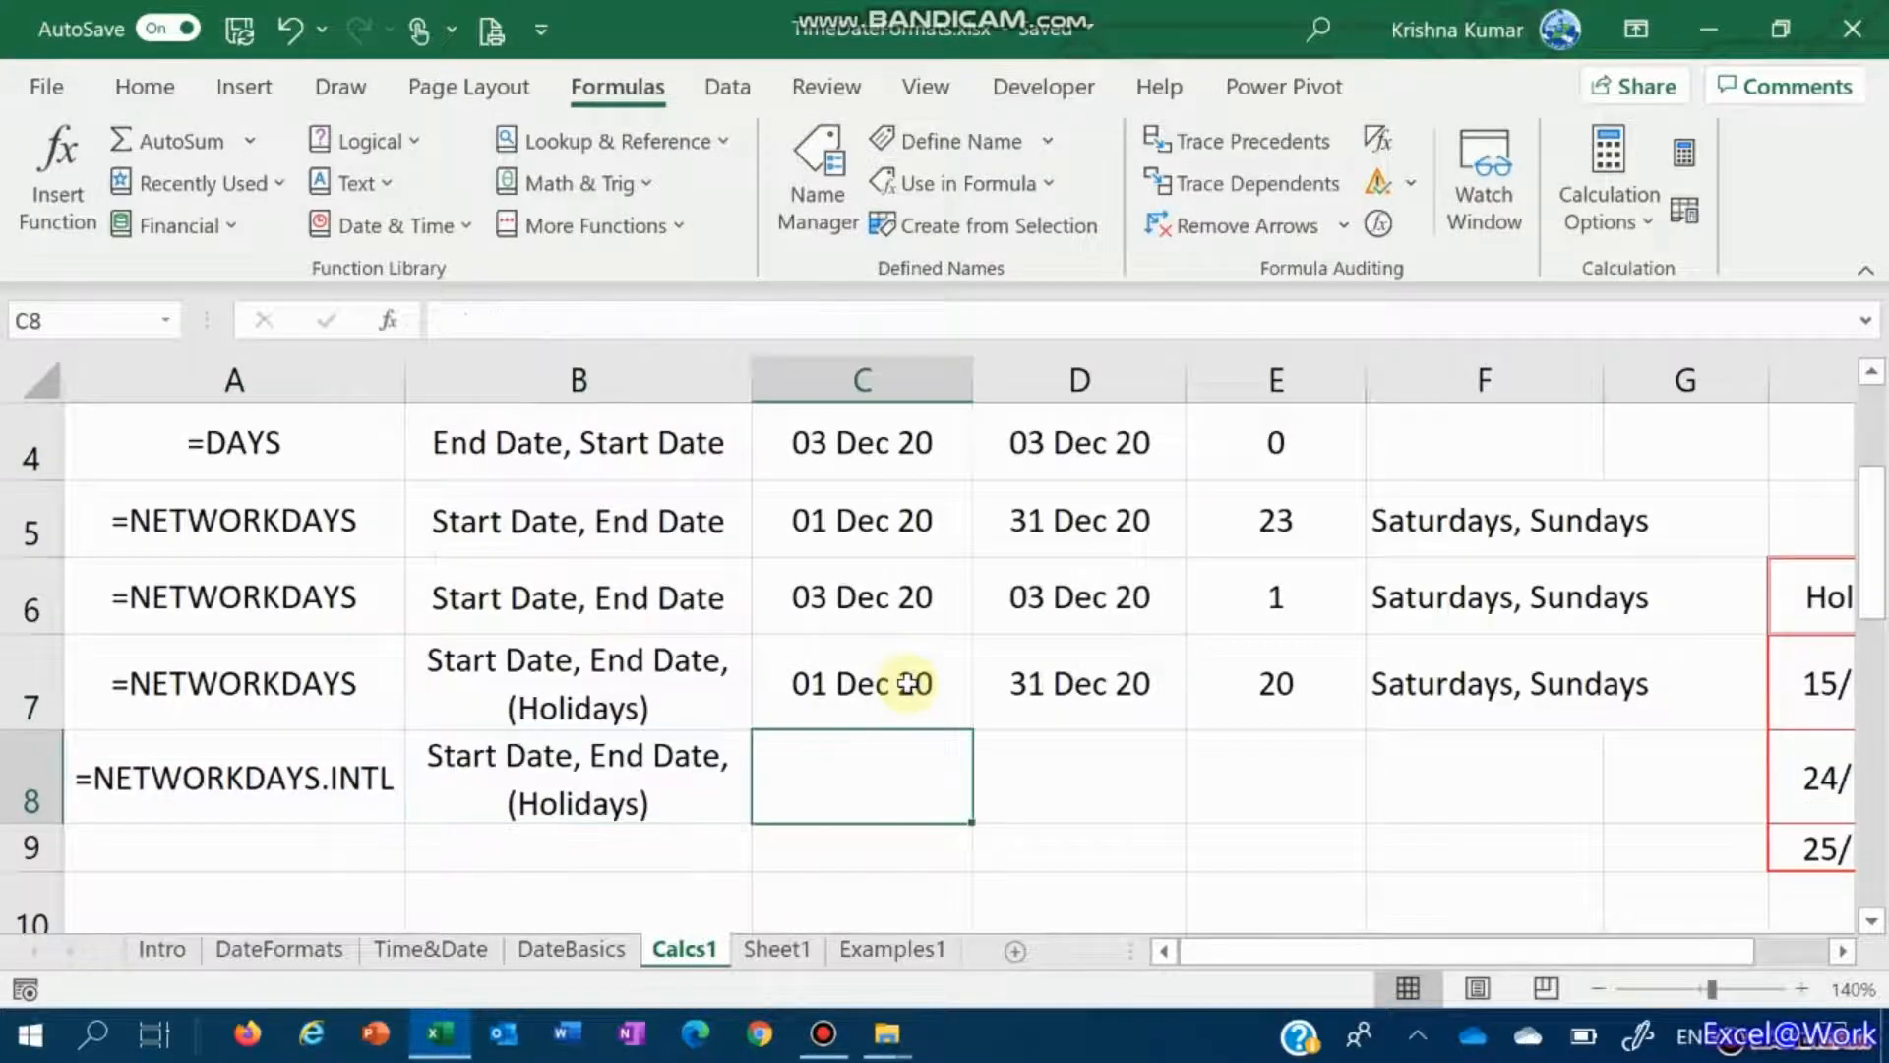
key("Up")
key("shift+Right")
key("shift+Right")
key("shift+Right")
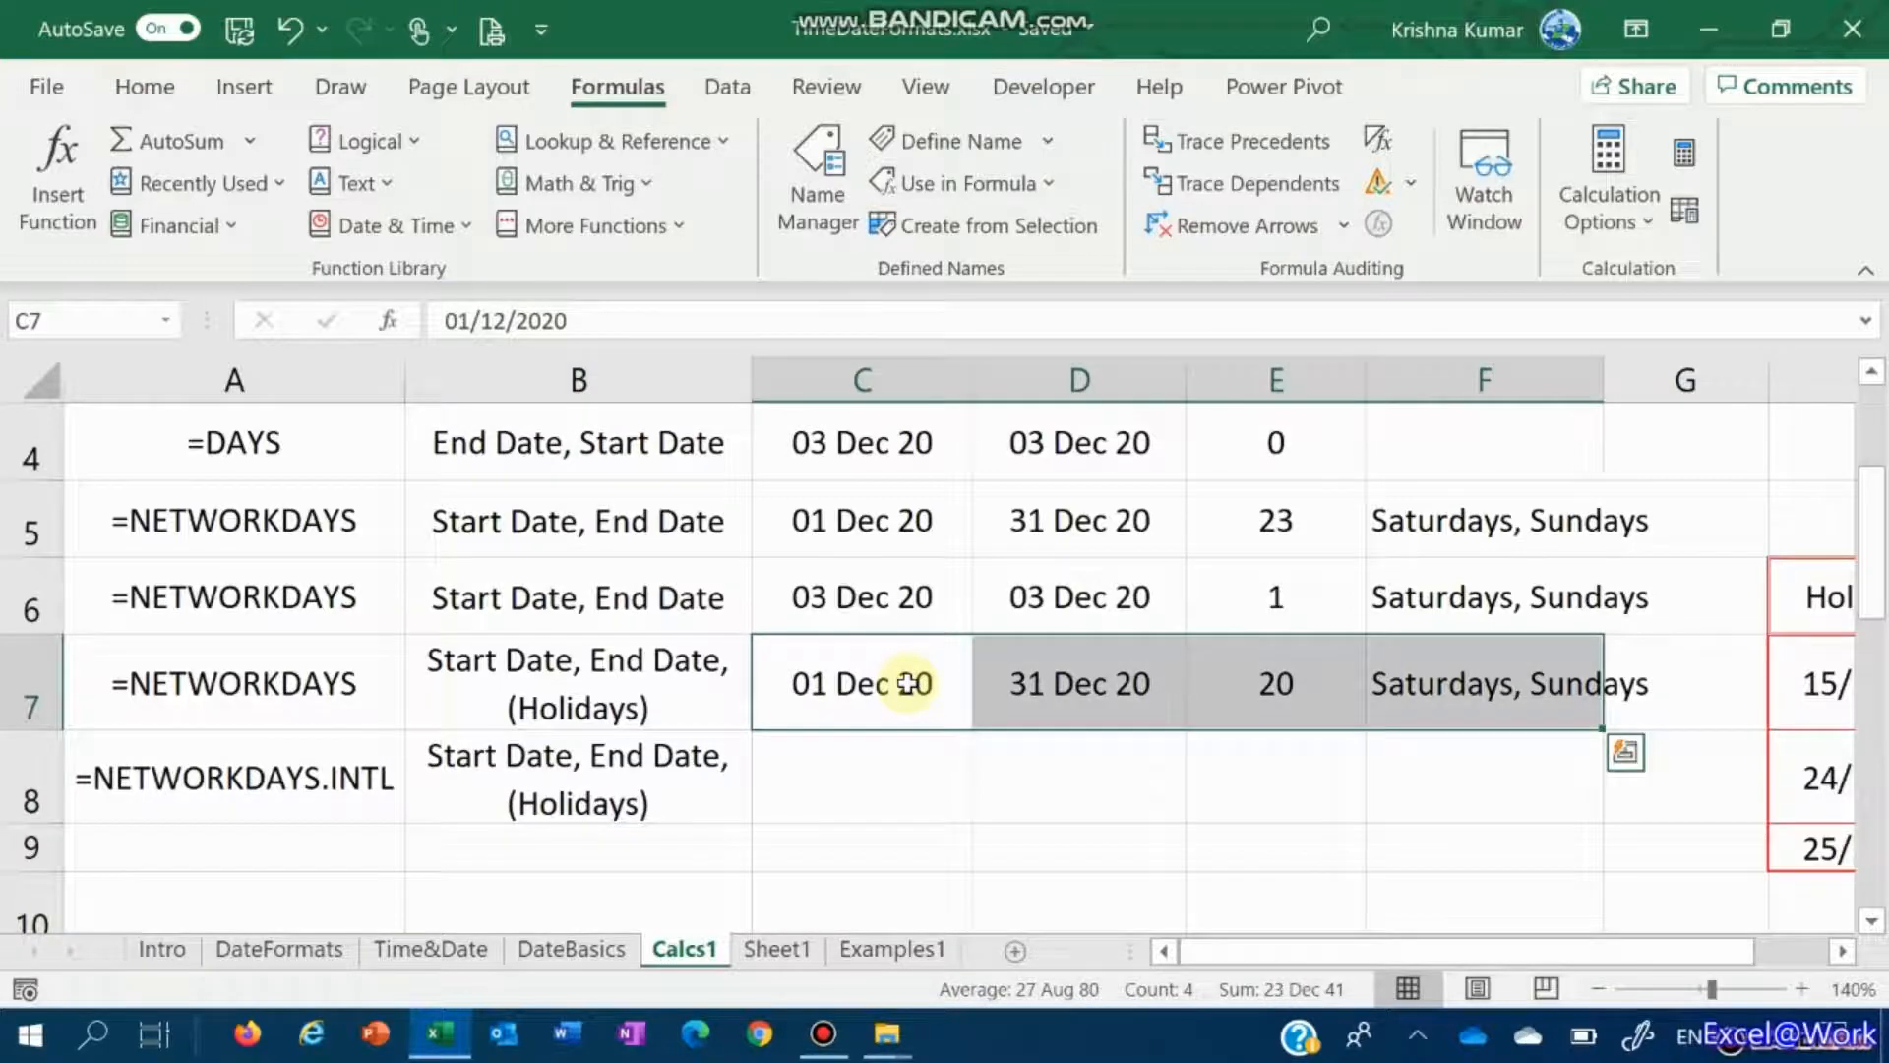
key("ctrl+c")
key("Down")
key("Return")
key("ctrl+Right")
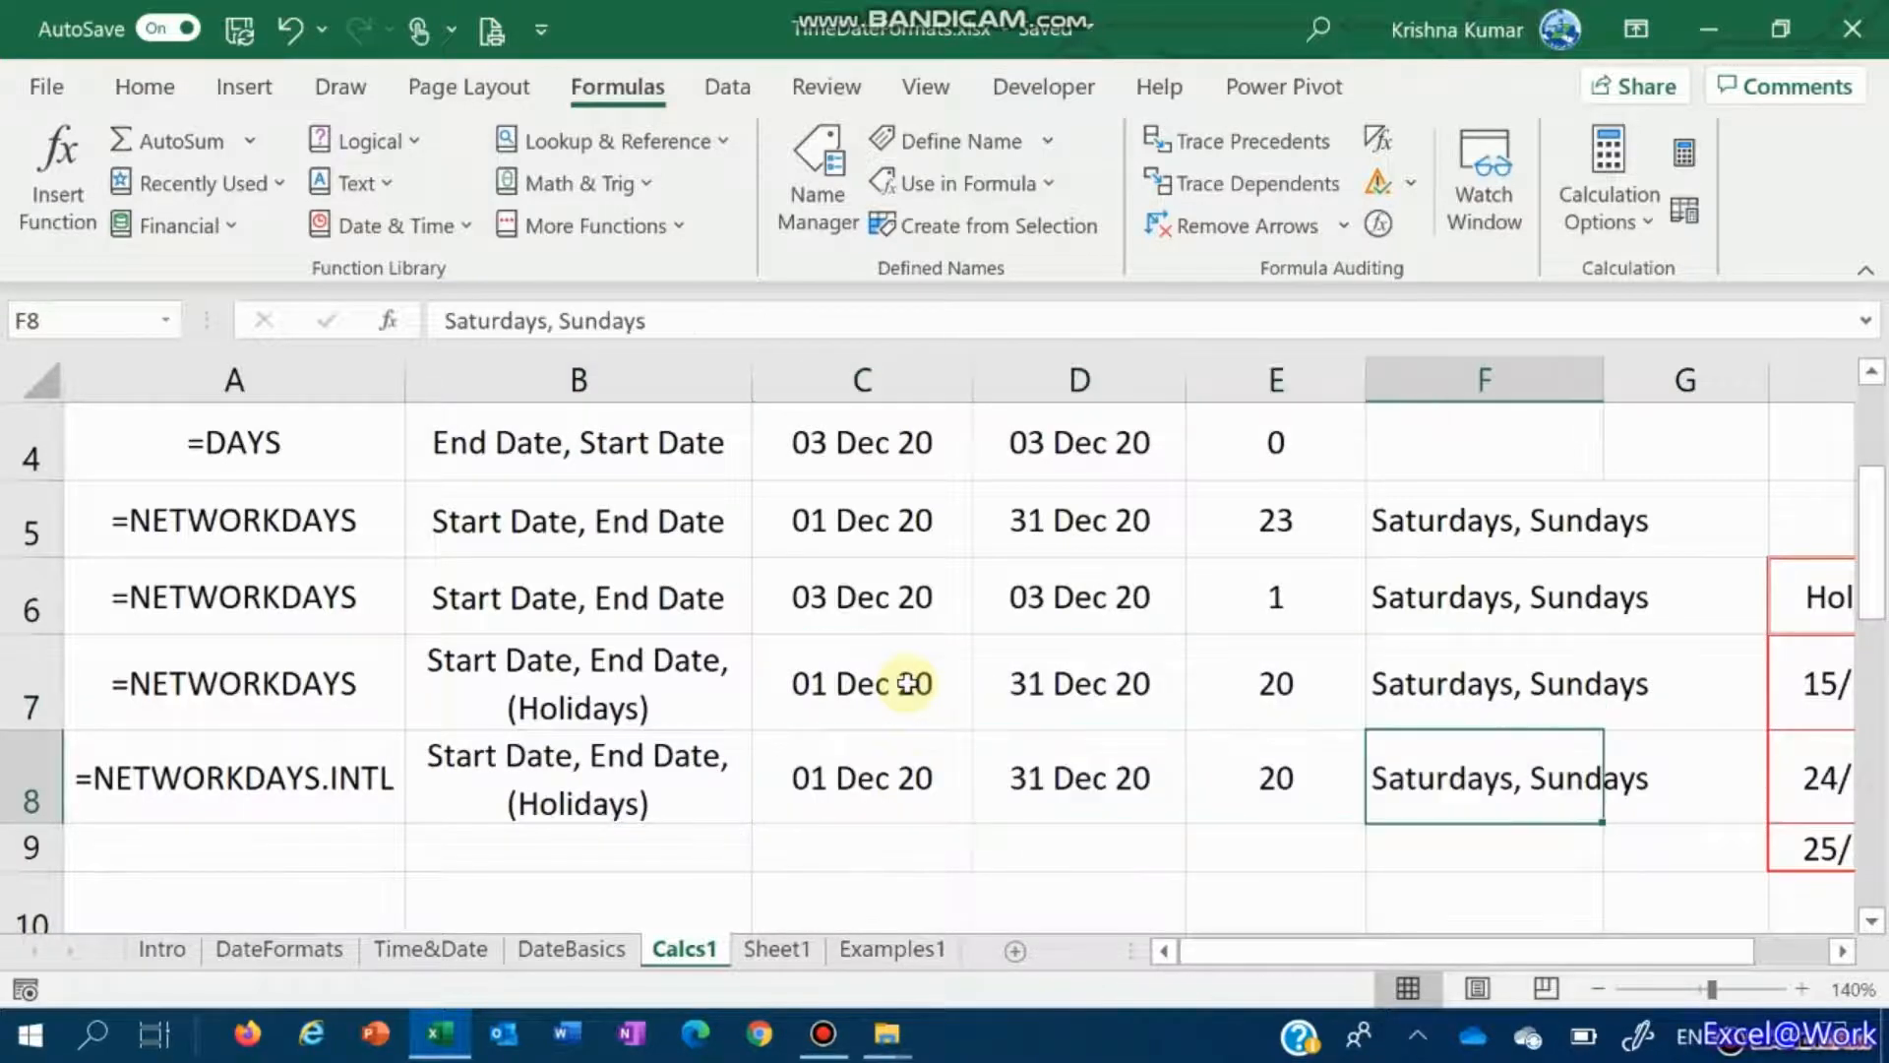
key("Delete")
Step: Remove the holidays argument from the E8 formula, leaving =NETWORKDAYS(C8,D8)
key("Left")
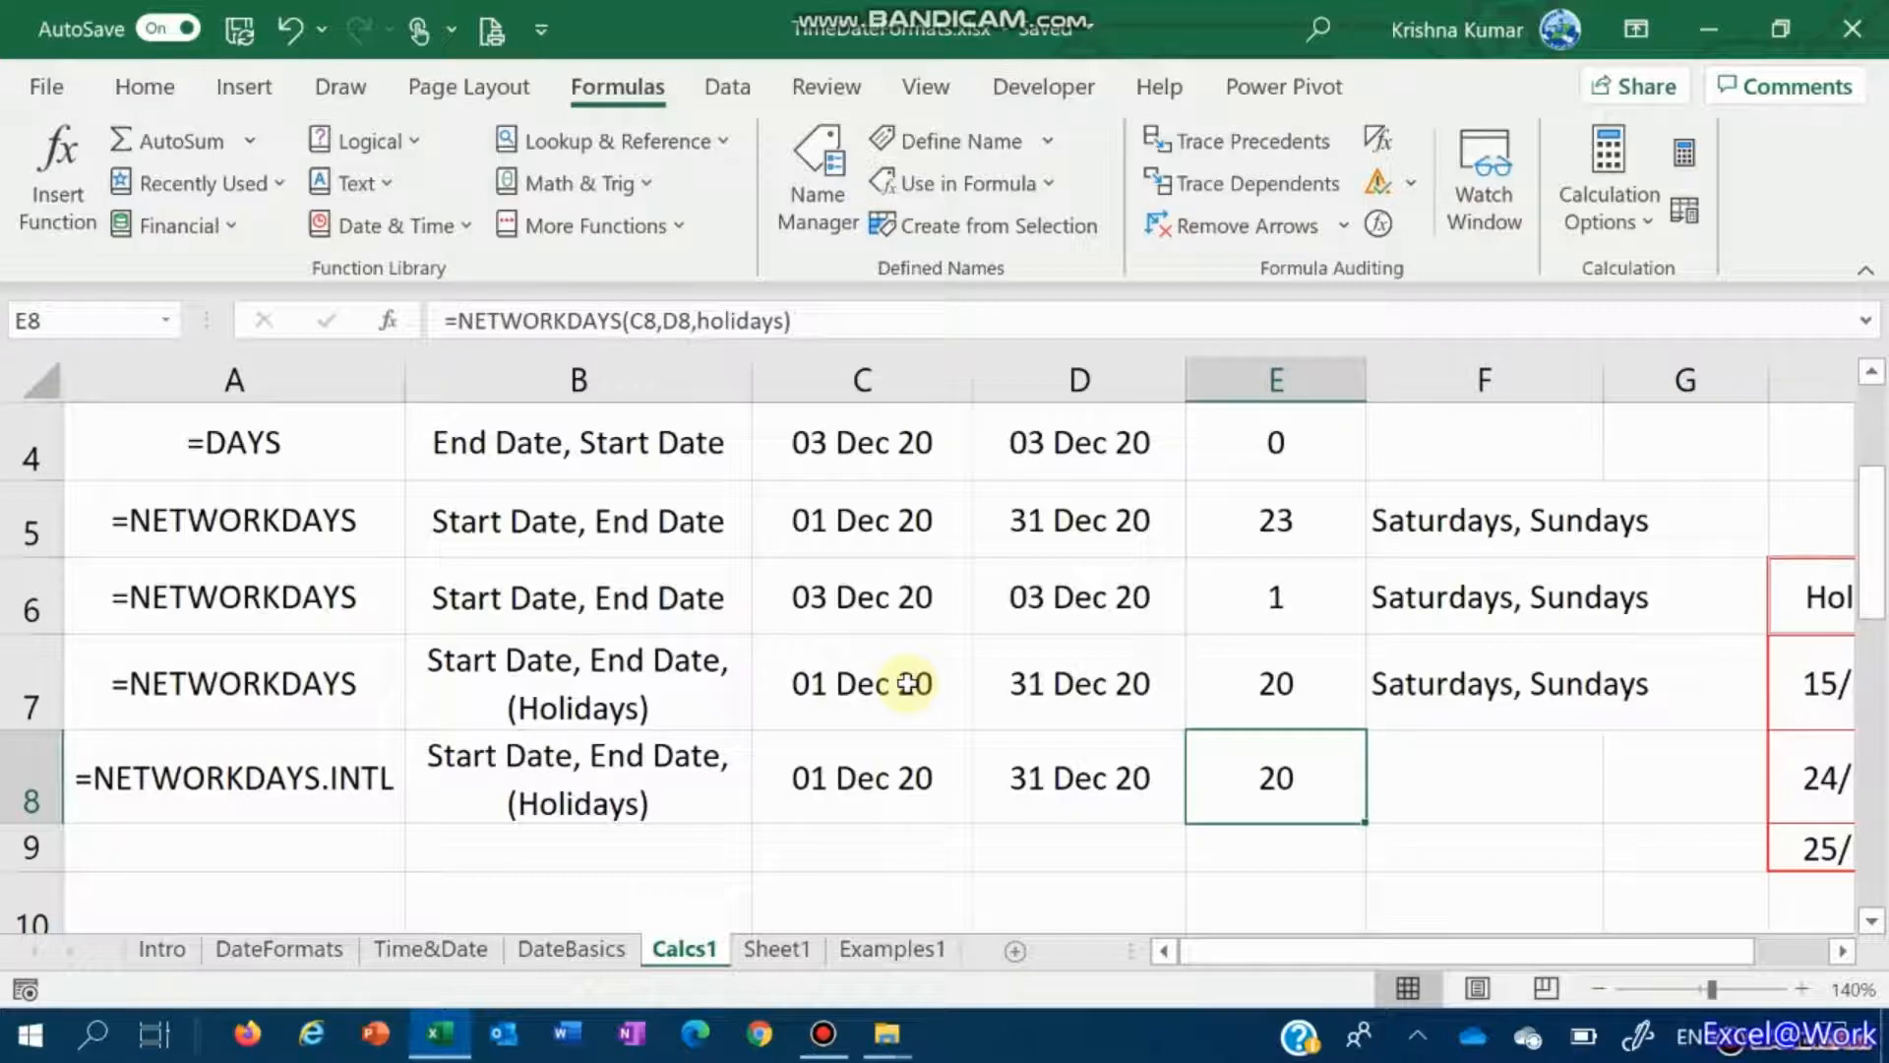
key("F2")
key("Left")
key("Left")
key("Left")
key("Left")
key("Left")
key("Left")
key("Left")
key("Left")
key("Left")
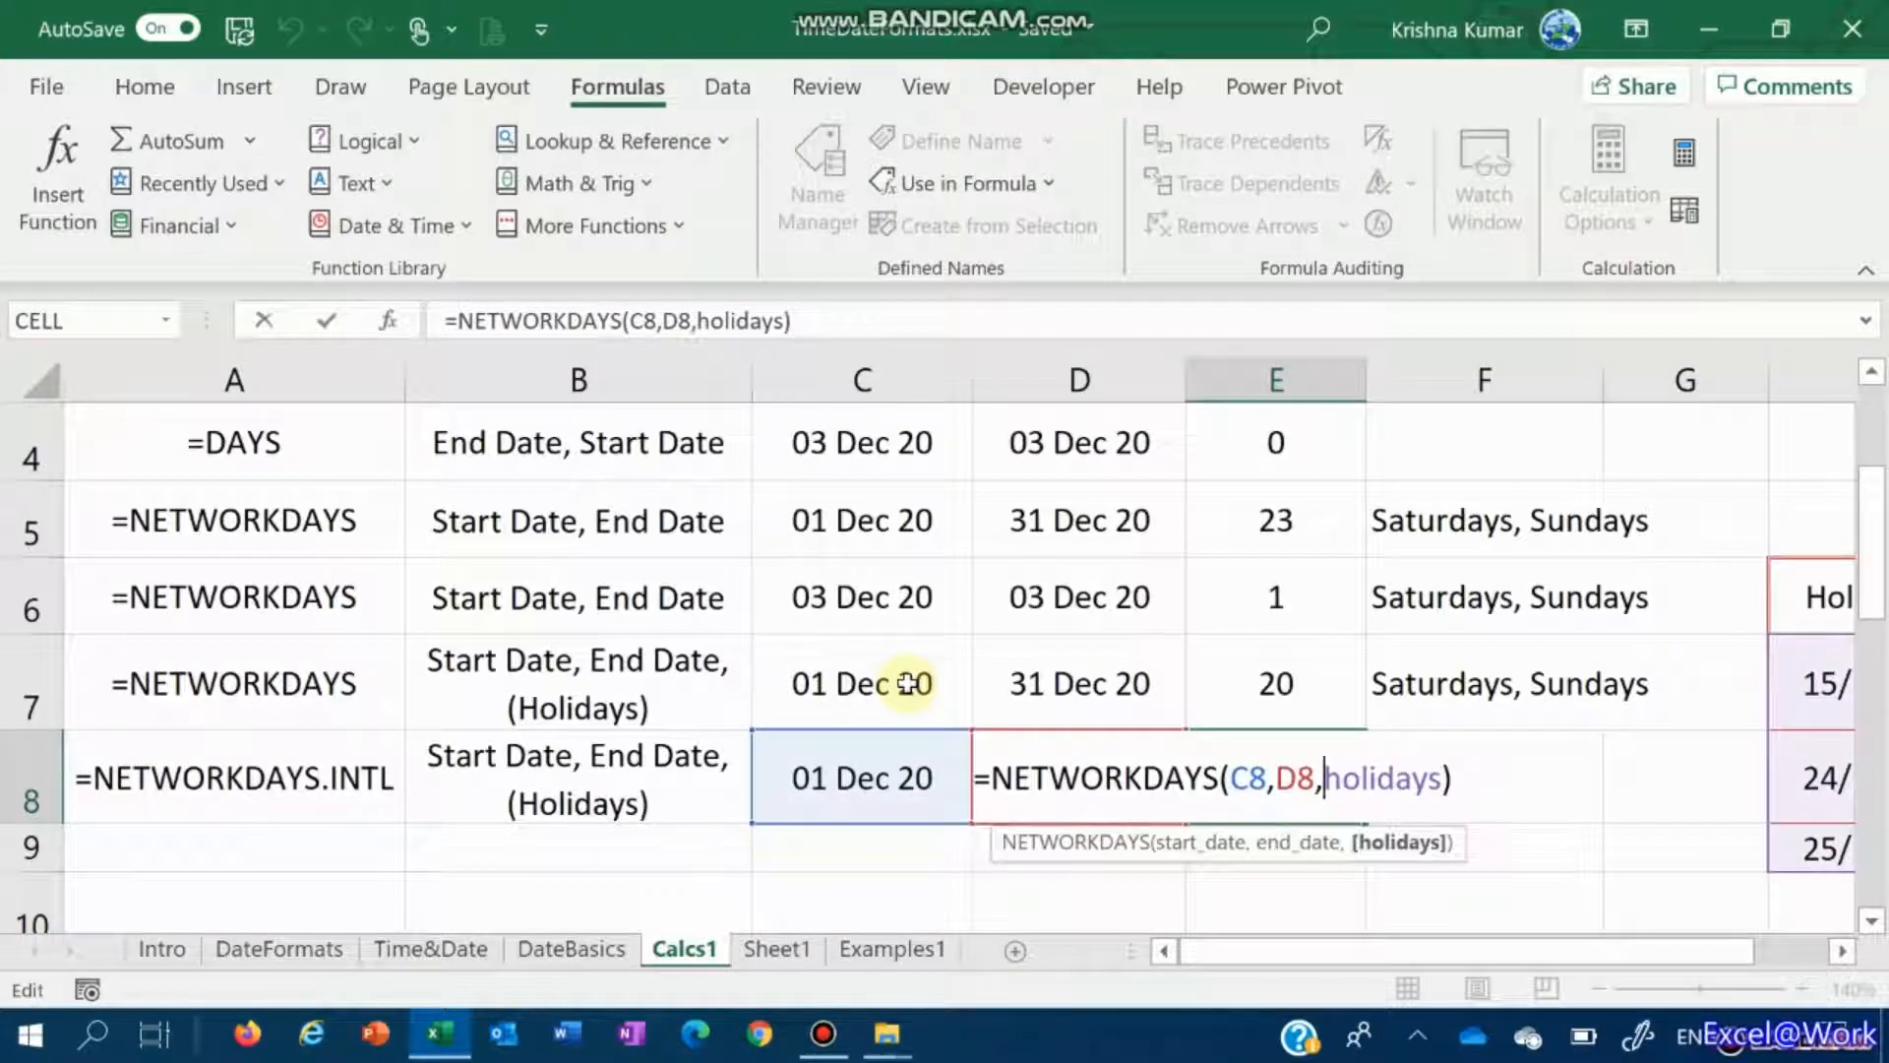
key("BackSpace")
key("Delete")
key("Delete")
key("Delete")
key("Delete")
key("Delete")
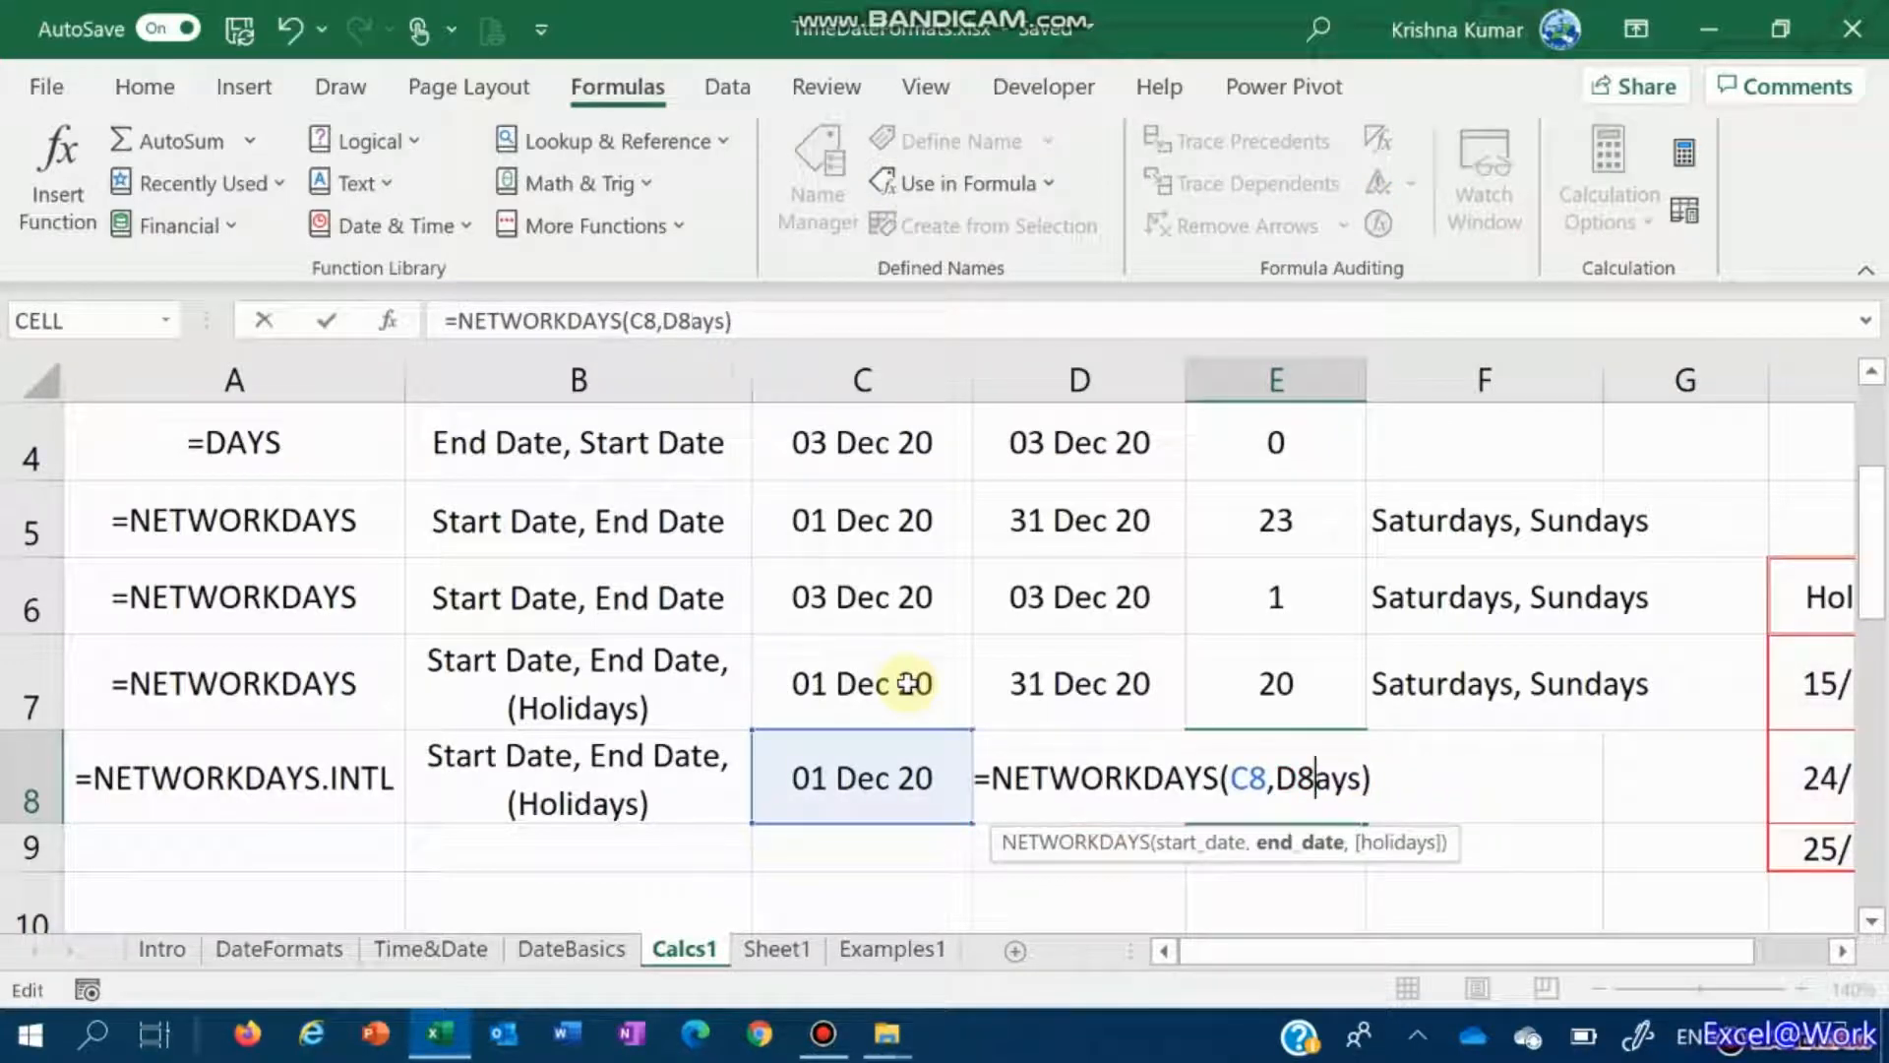
key("Delete")
key("Delete")
key("Delete")
key("Return")
Step: Check the row 8 dates, argument description and E8 formula against the function label in A8
key("Up")
key("Left")
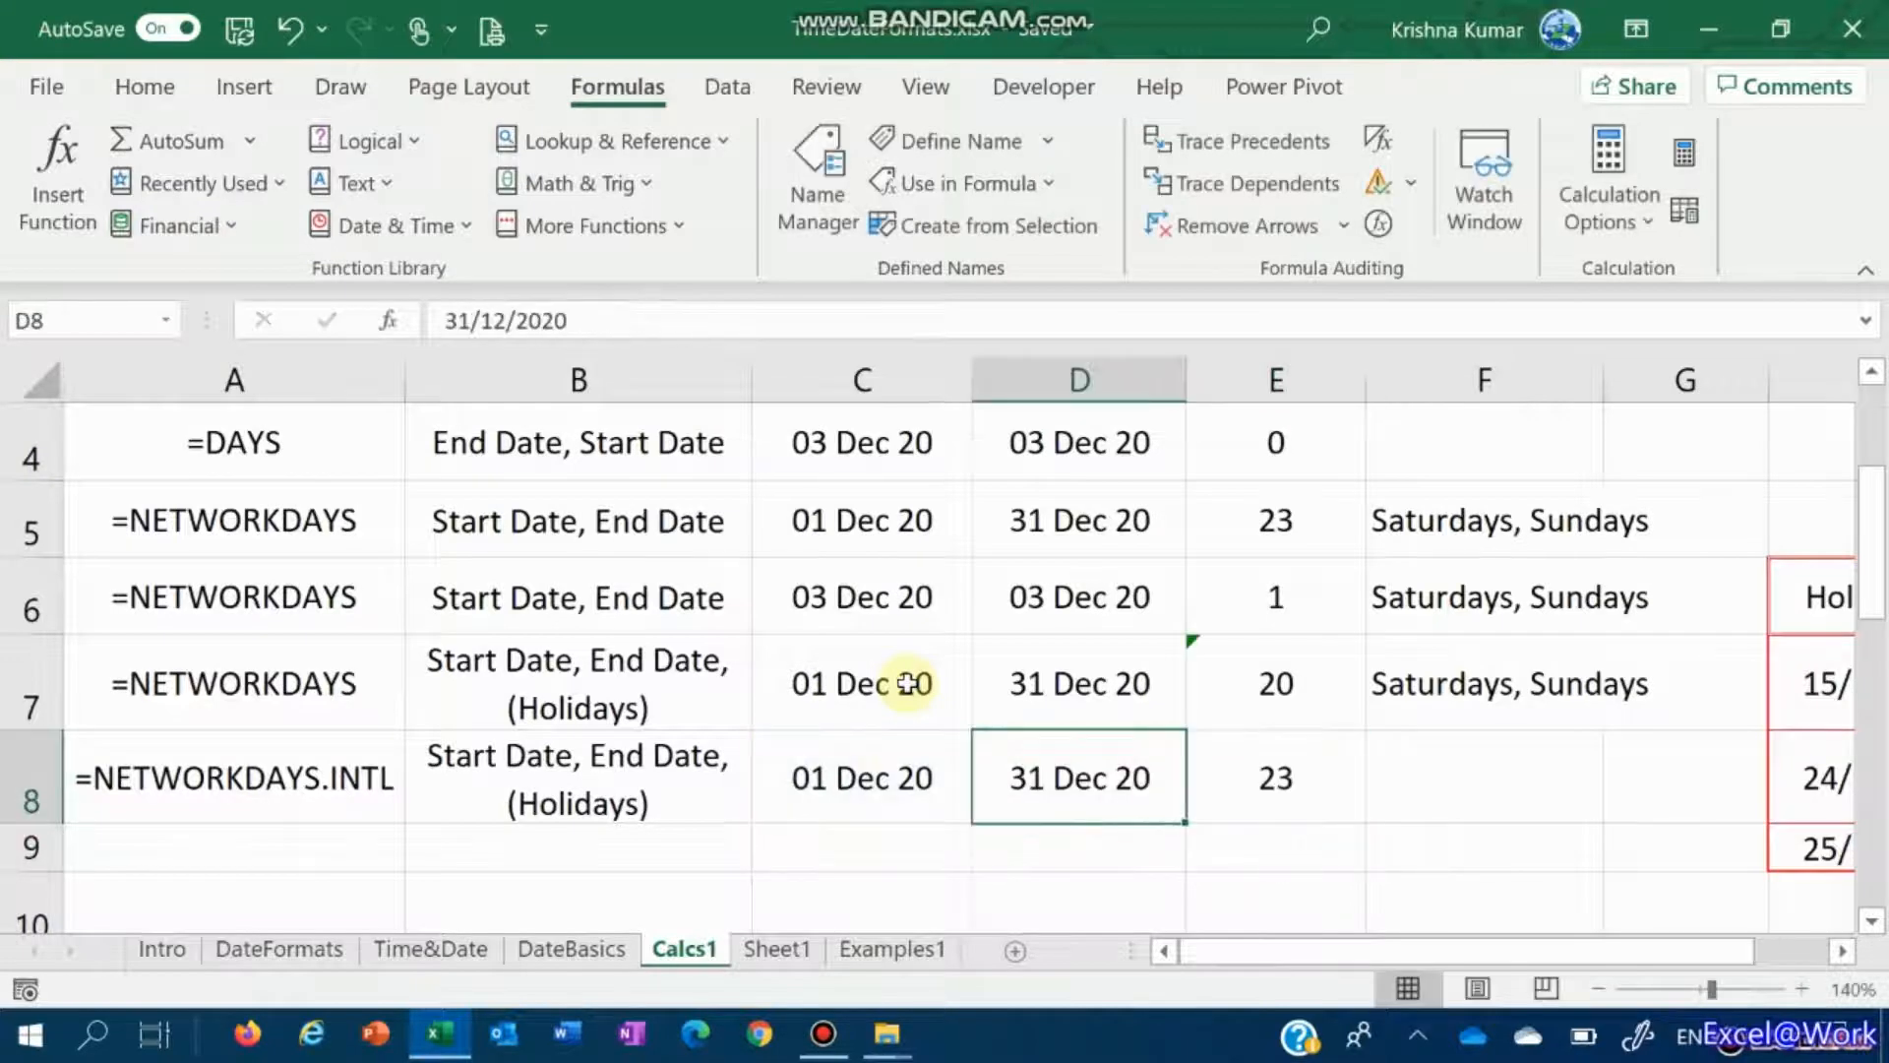
key("Left")
key("Left")
key("Right")
key("Right")
key("Right")
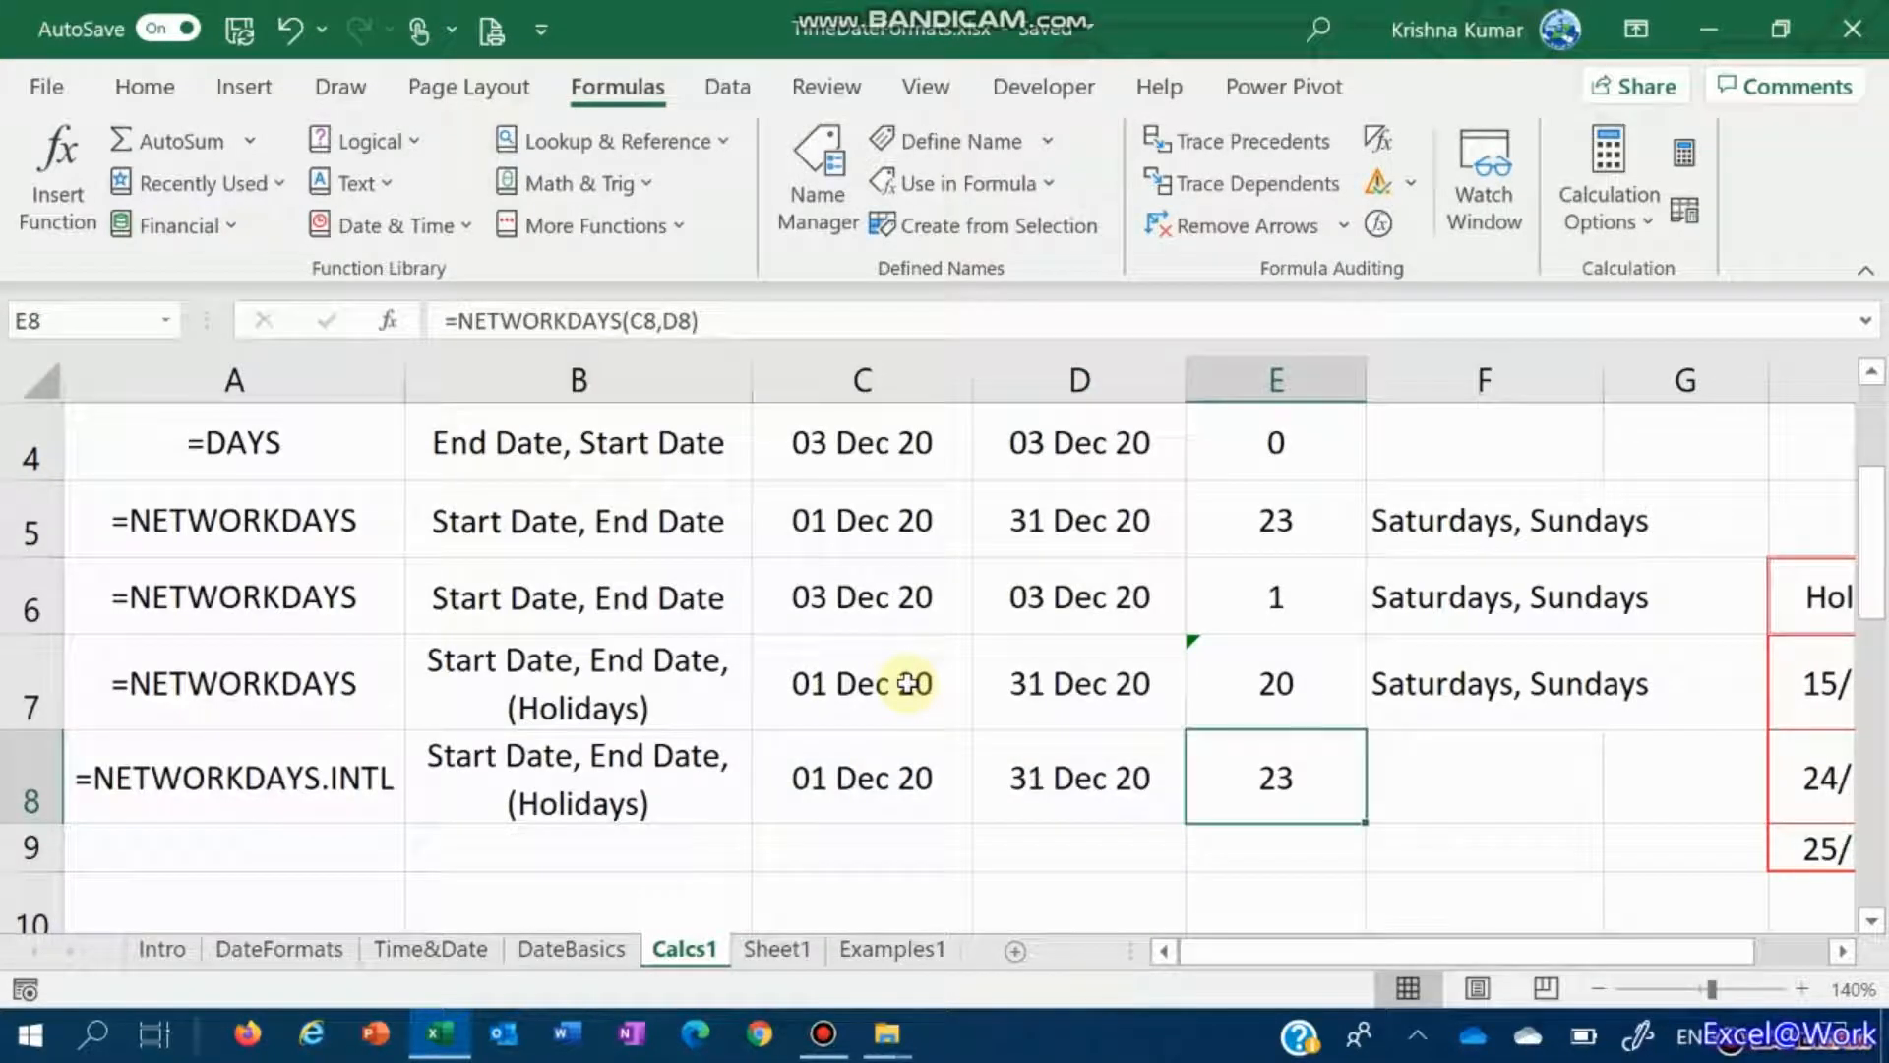
key("Left")
key("Left")
key("Left")
key("Left")
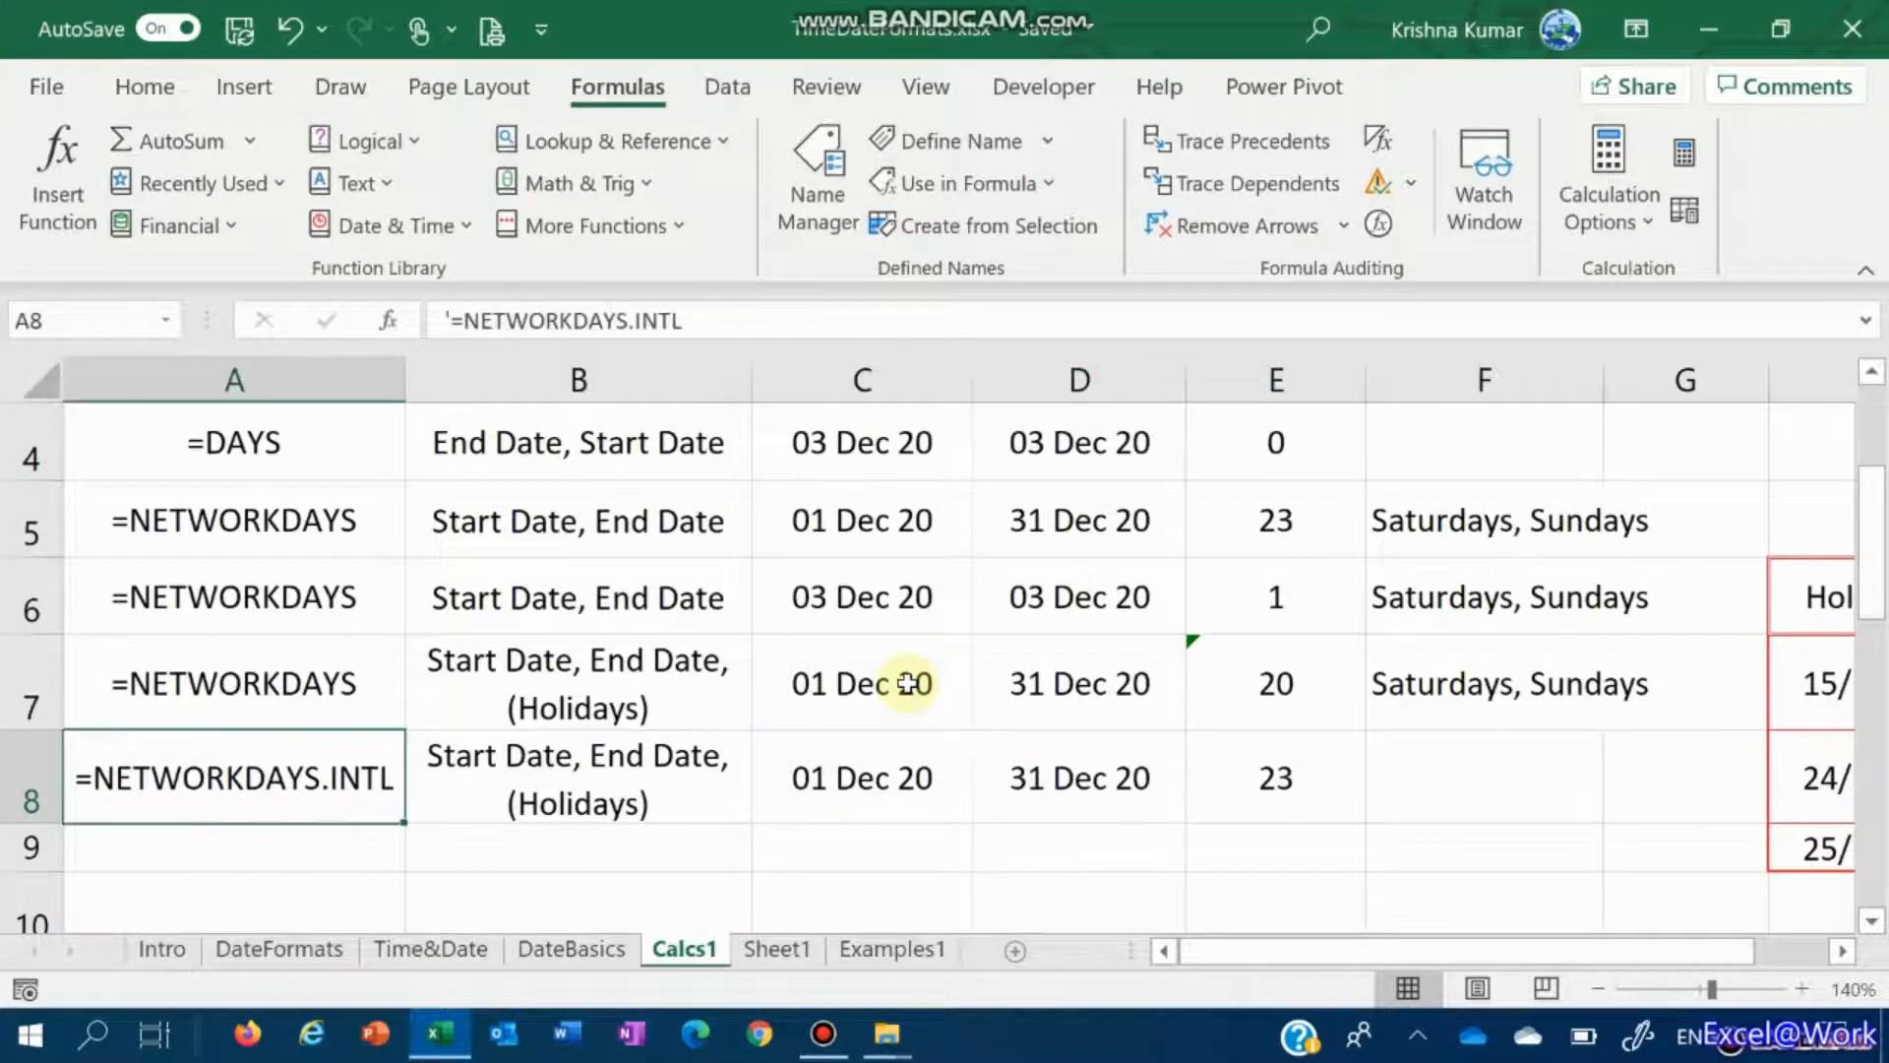
key("Right")
key("Right")
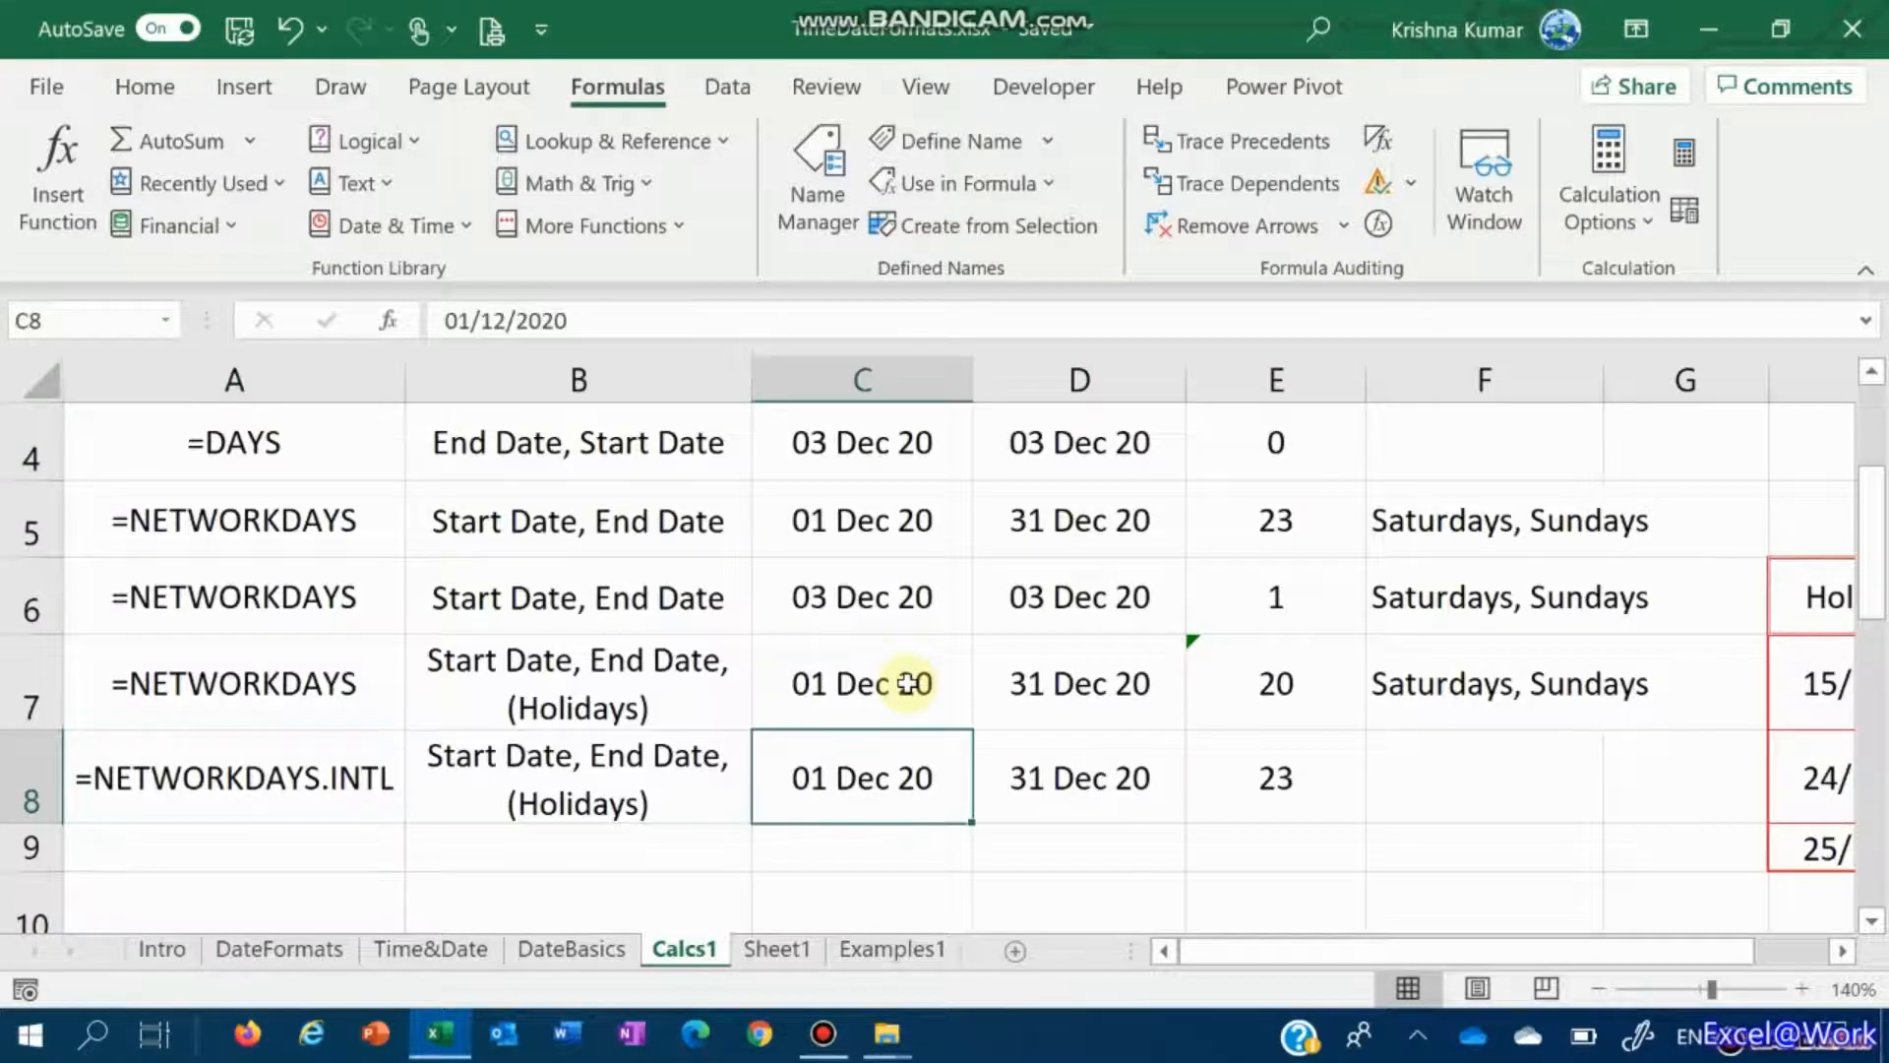
key("Right")
key("Right")
key("F2")
key("BackSpace")
key("BackSpace")
key("BackSpace")
key("BackSpace")
key("BackSpace")
key("BackSpace")
key("BackSpace")
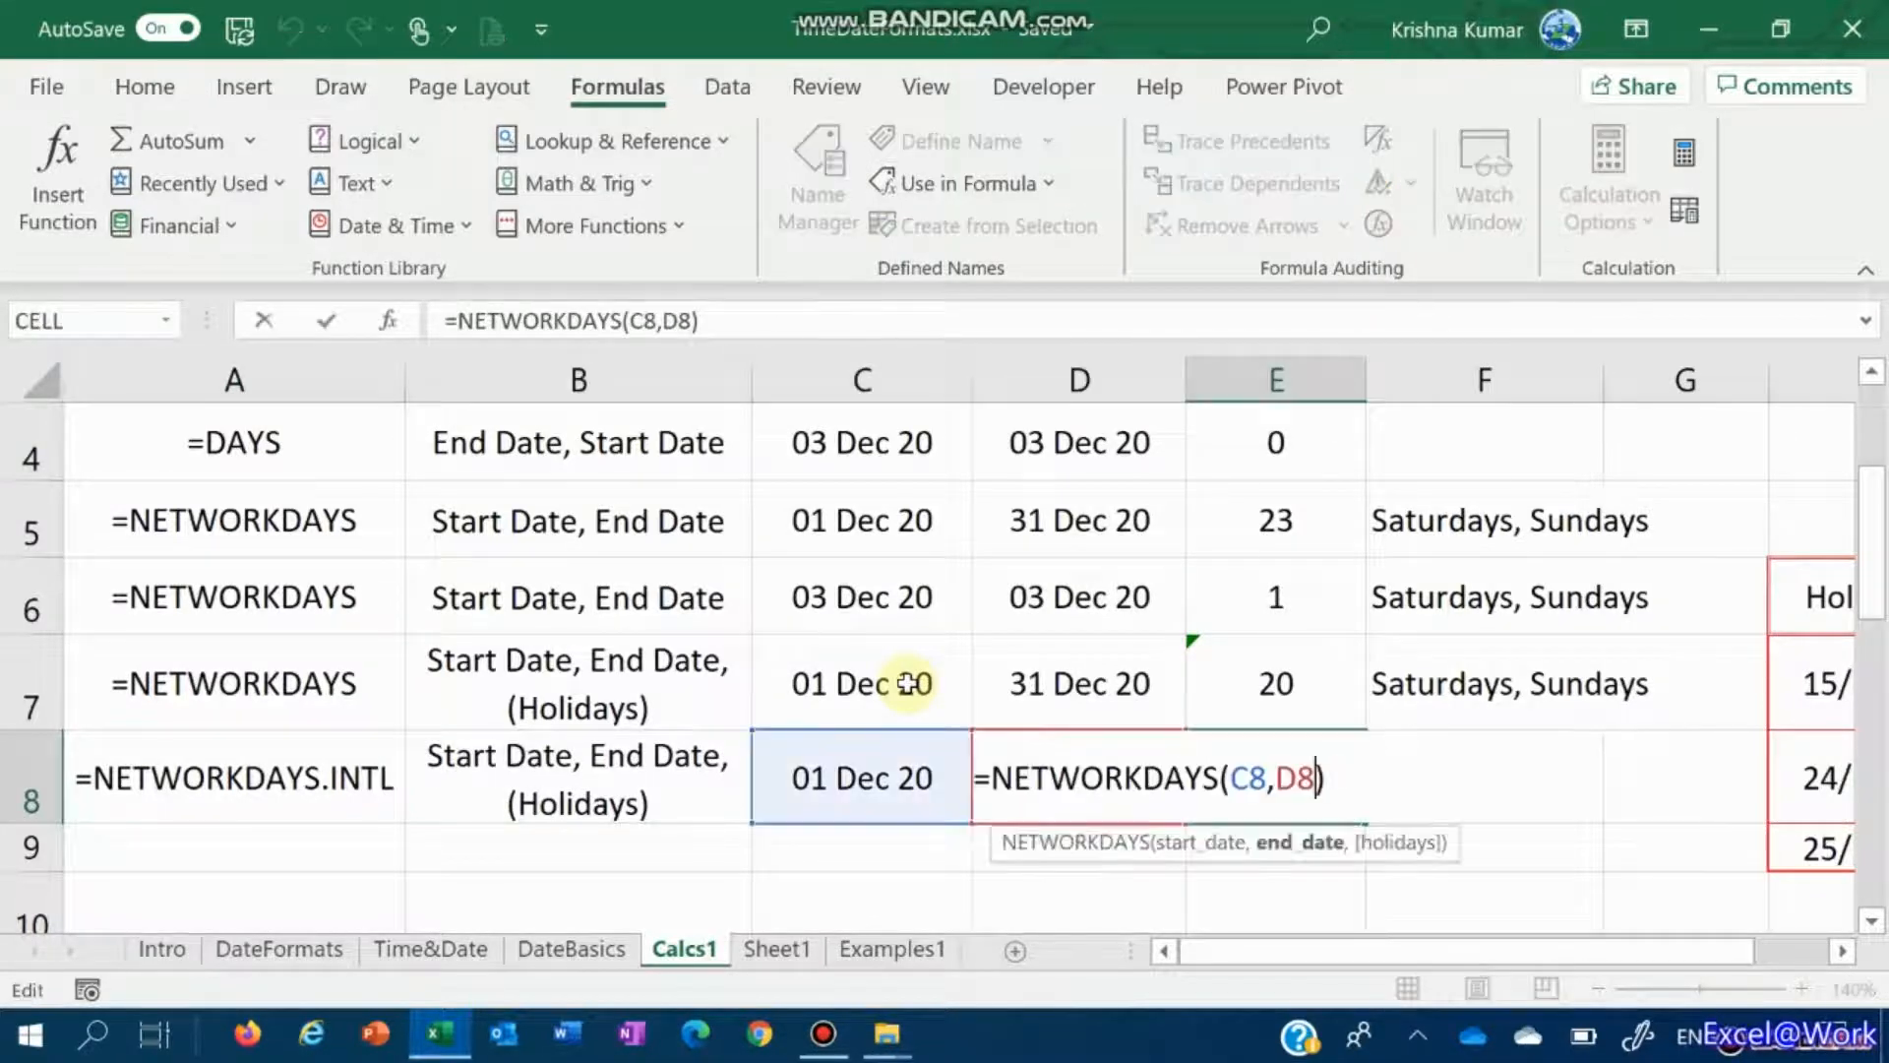
type(".intl")
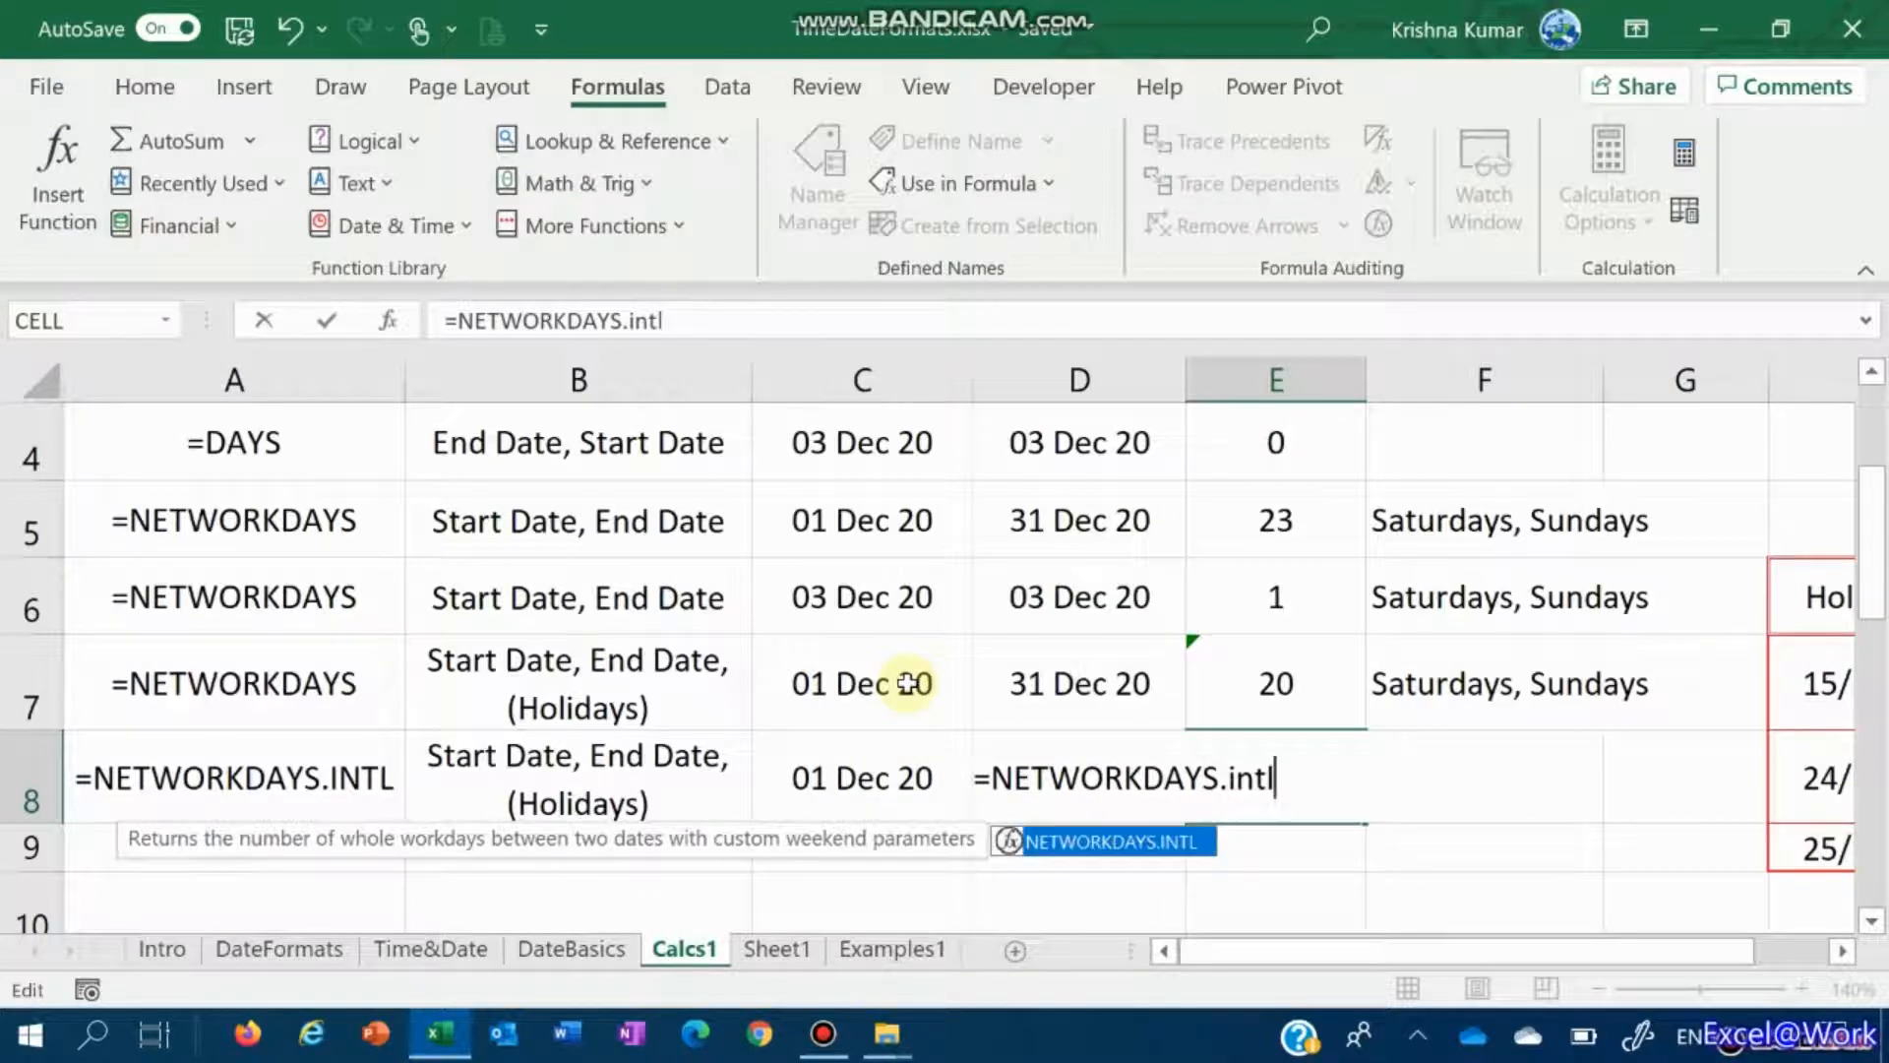
key("Tab")
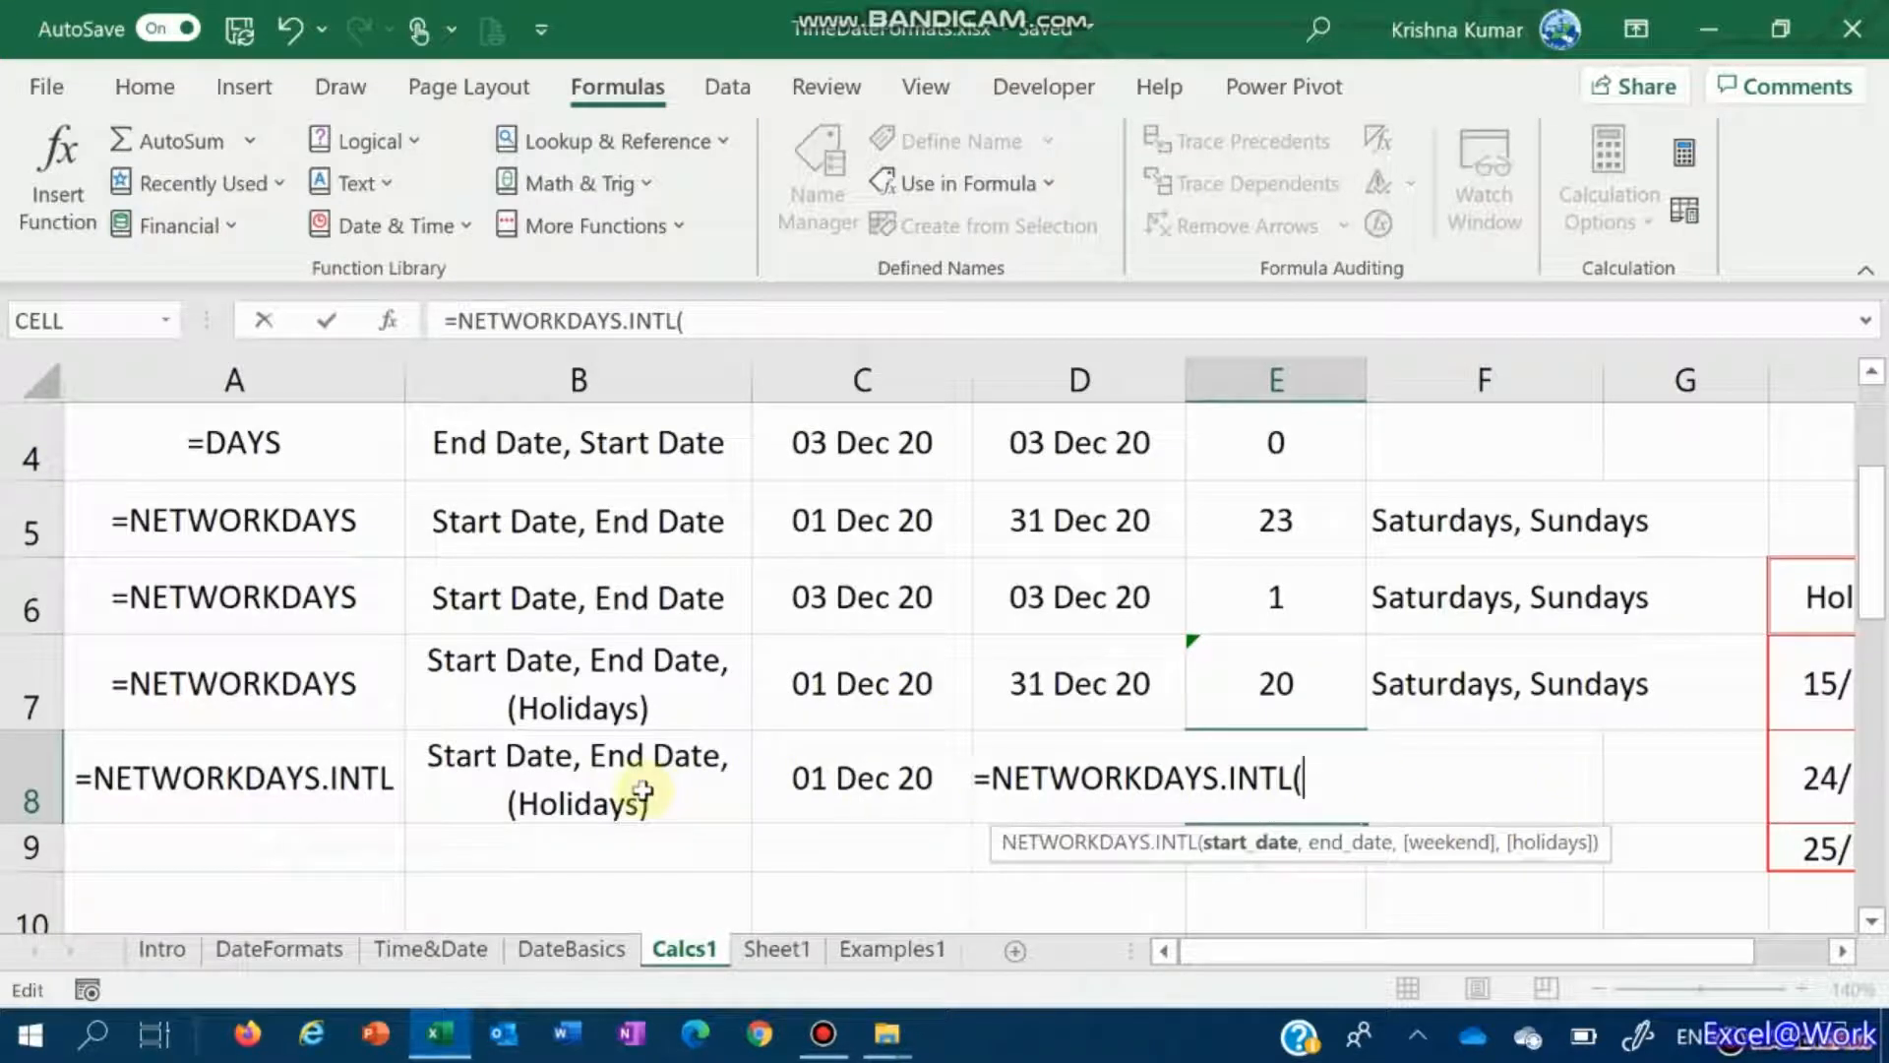
key("Escape")
Step: Add the (Weekends) argument to the B8 description so it reads Start Date, End Date, (Weekends),(Holidays)
key("Down")
key("Up")
key("Left")
key("Left")
key("Left")
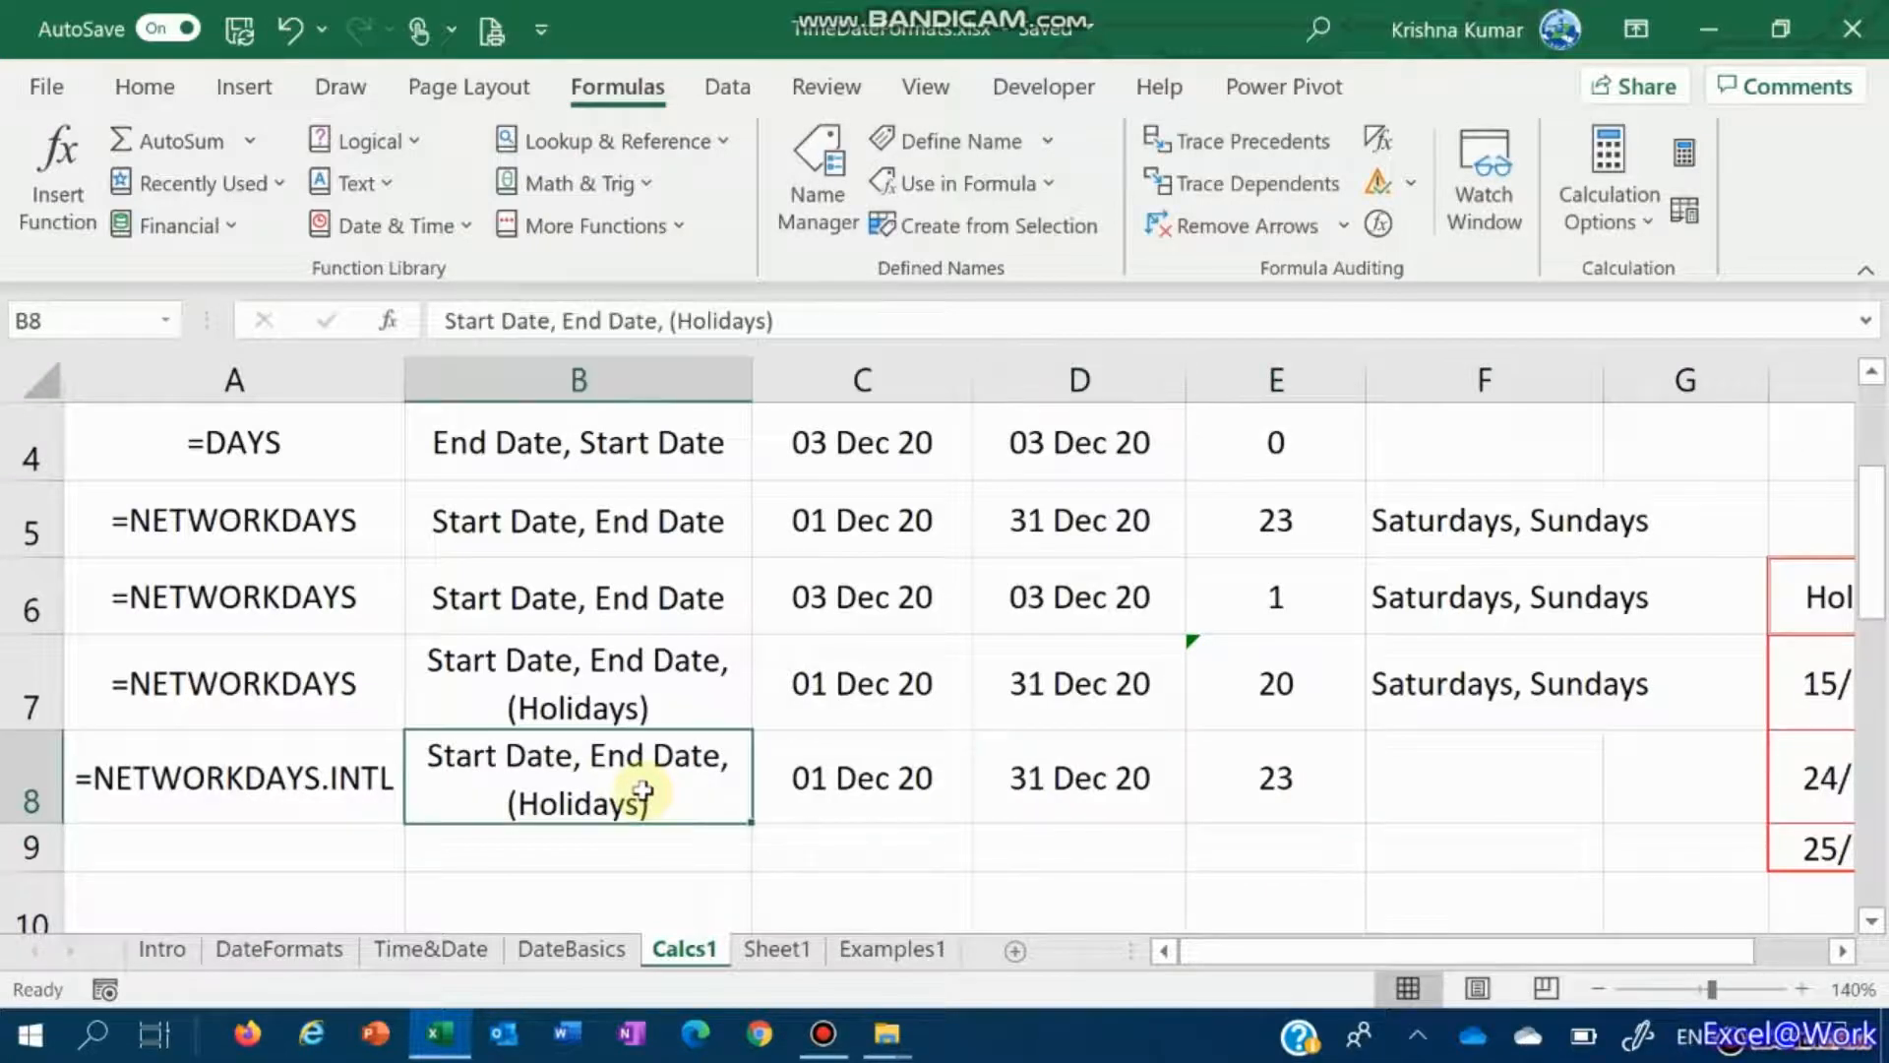
double_click(643, 790)
key("Left")
key("Left")
key("Left")
key("Left")
key("Left")
key("Left")
key("Left")
key("Left")
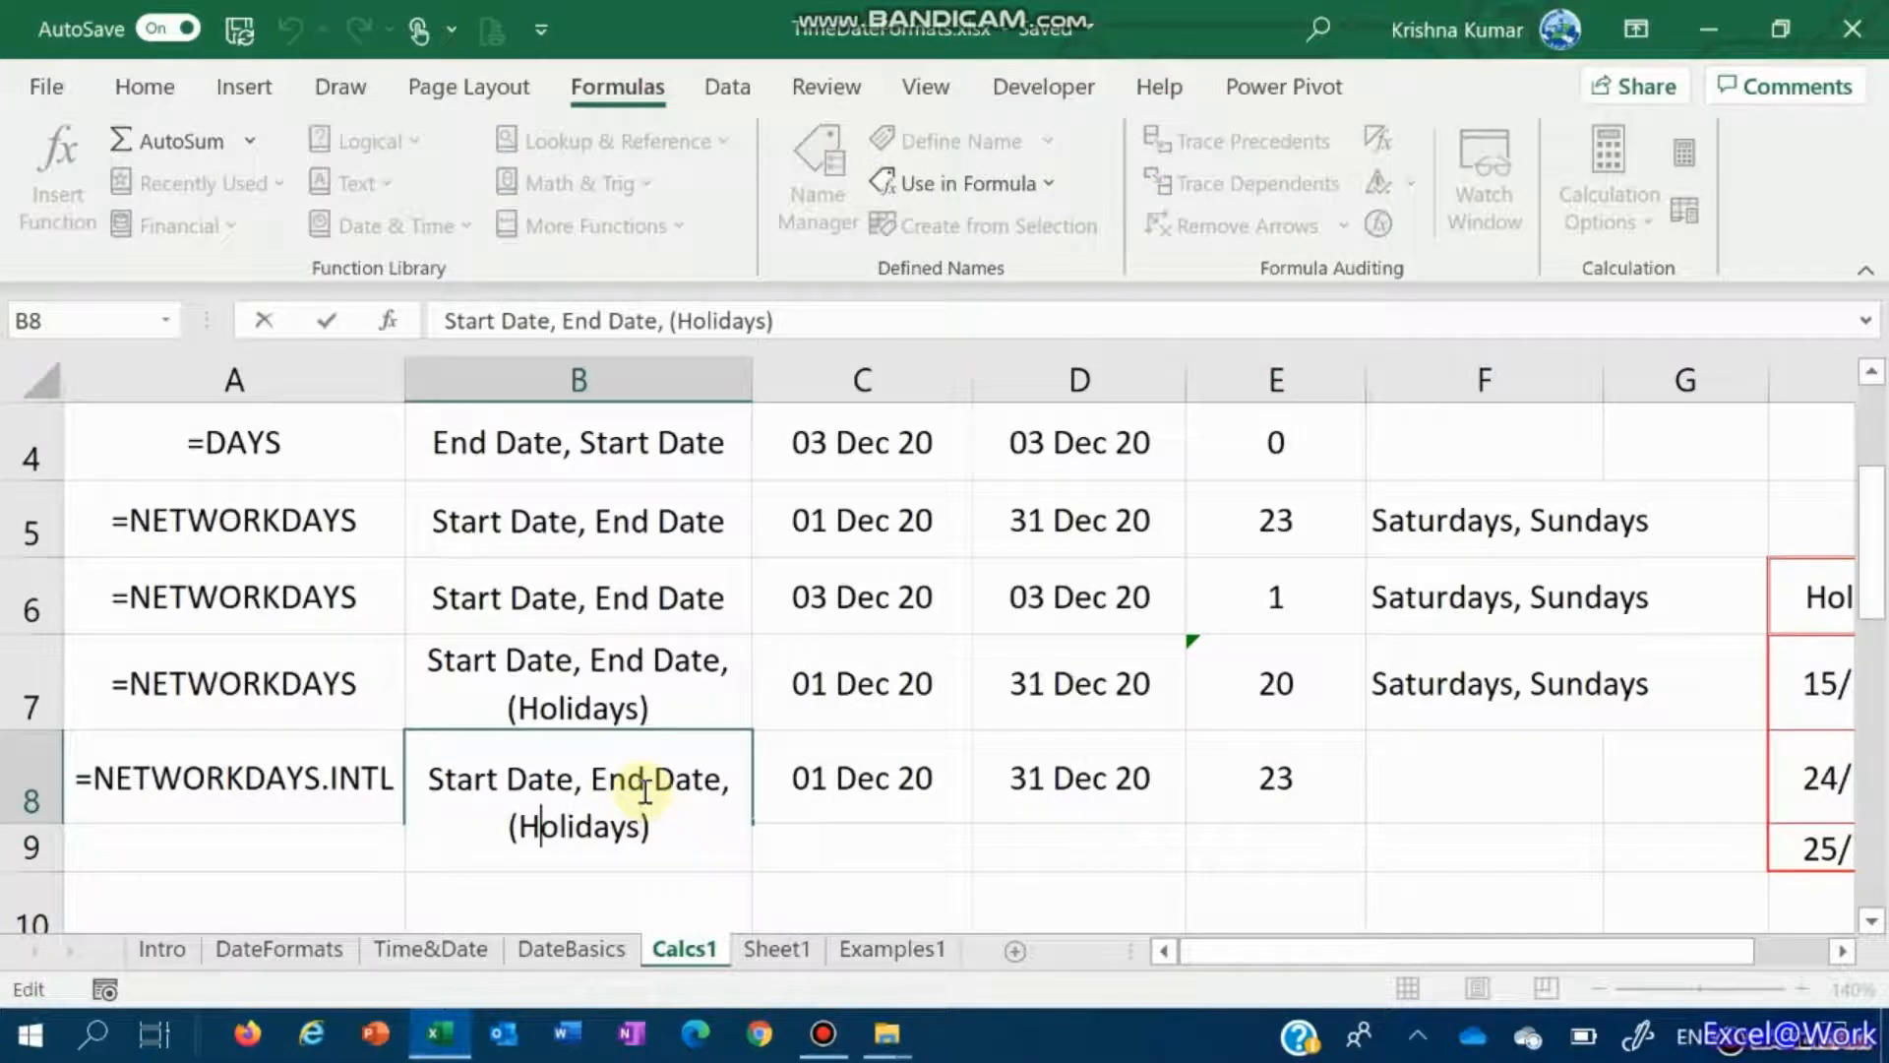
key("Left")
key("Left")
type("(Weeke")
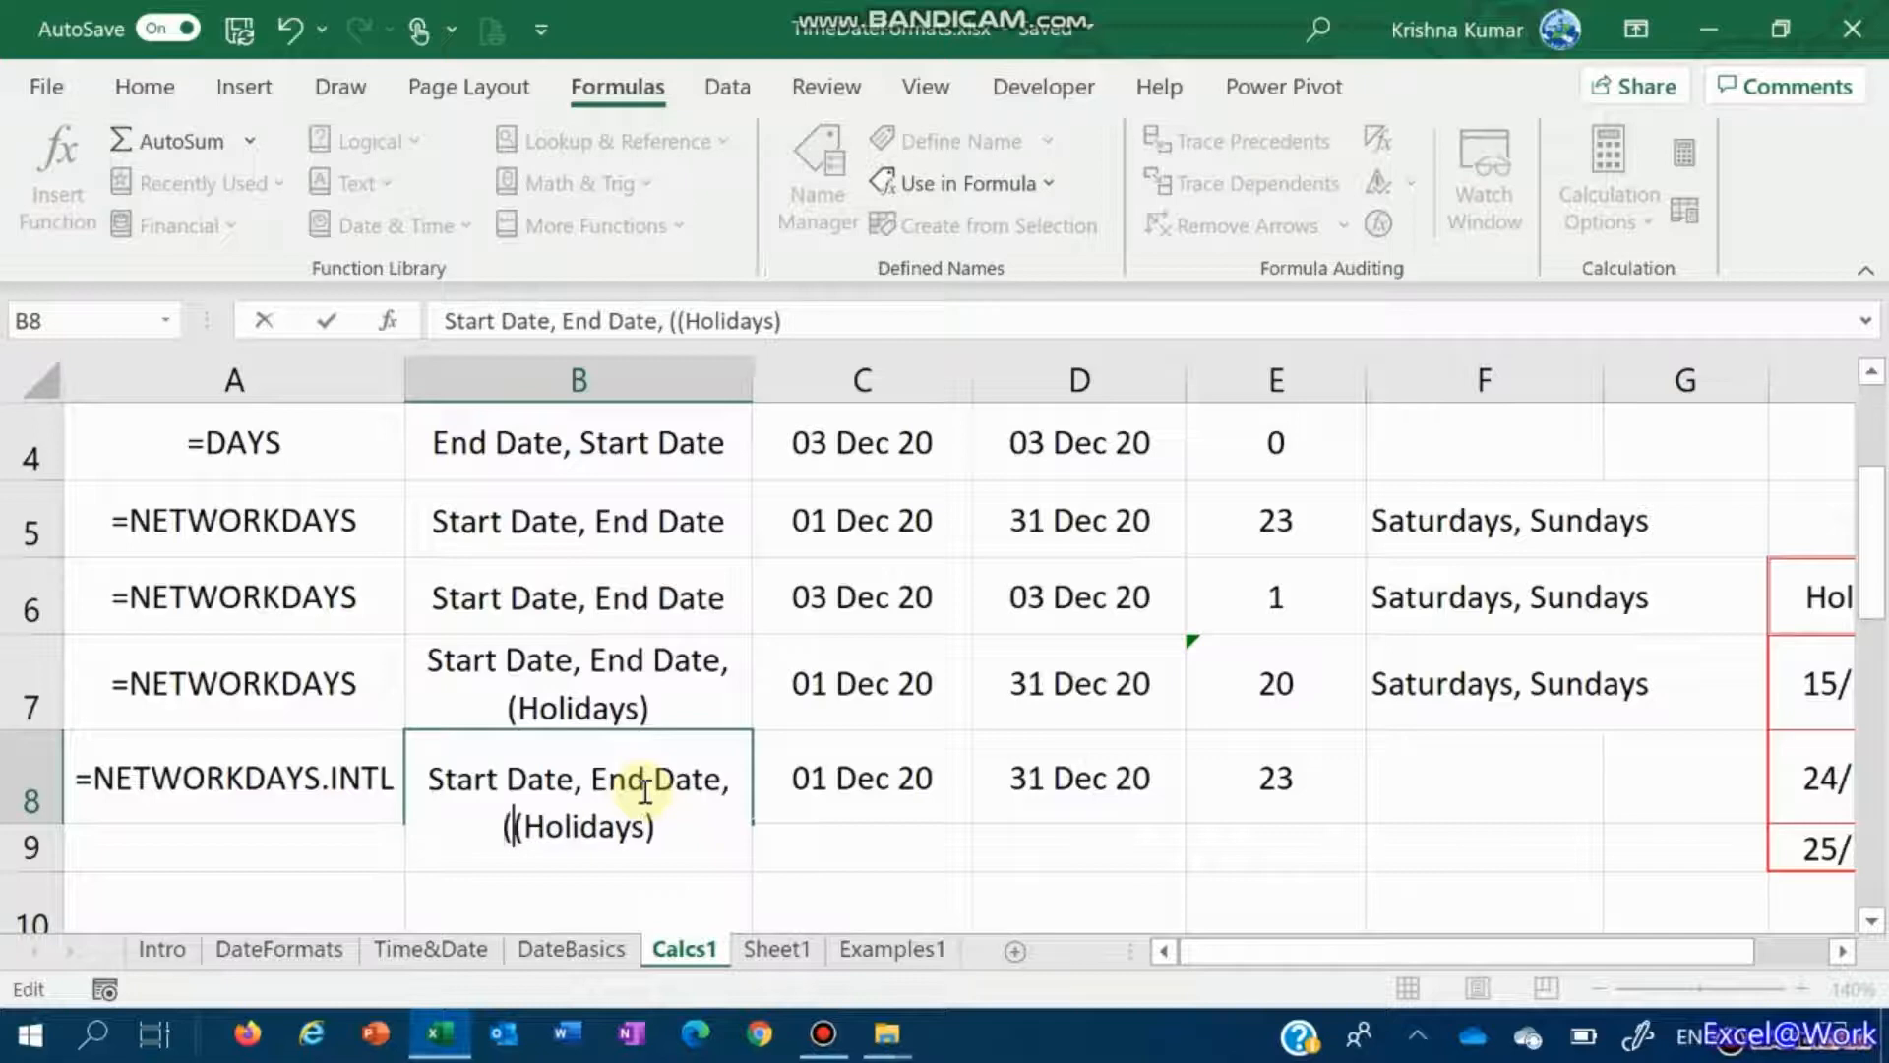
type("nds")
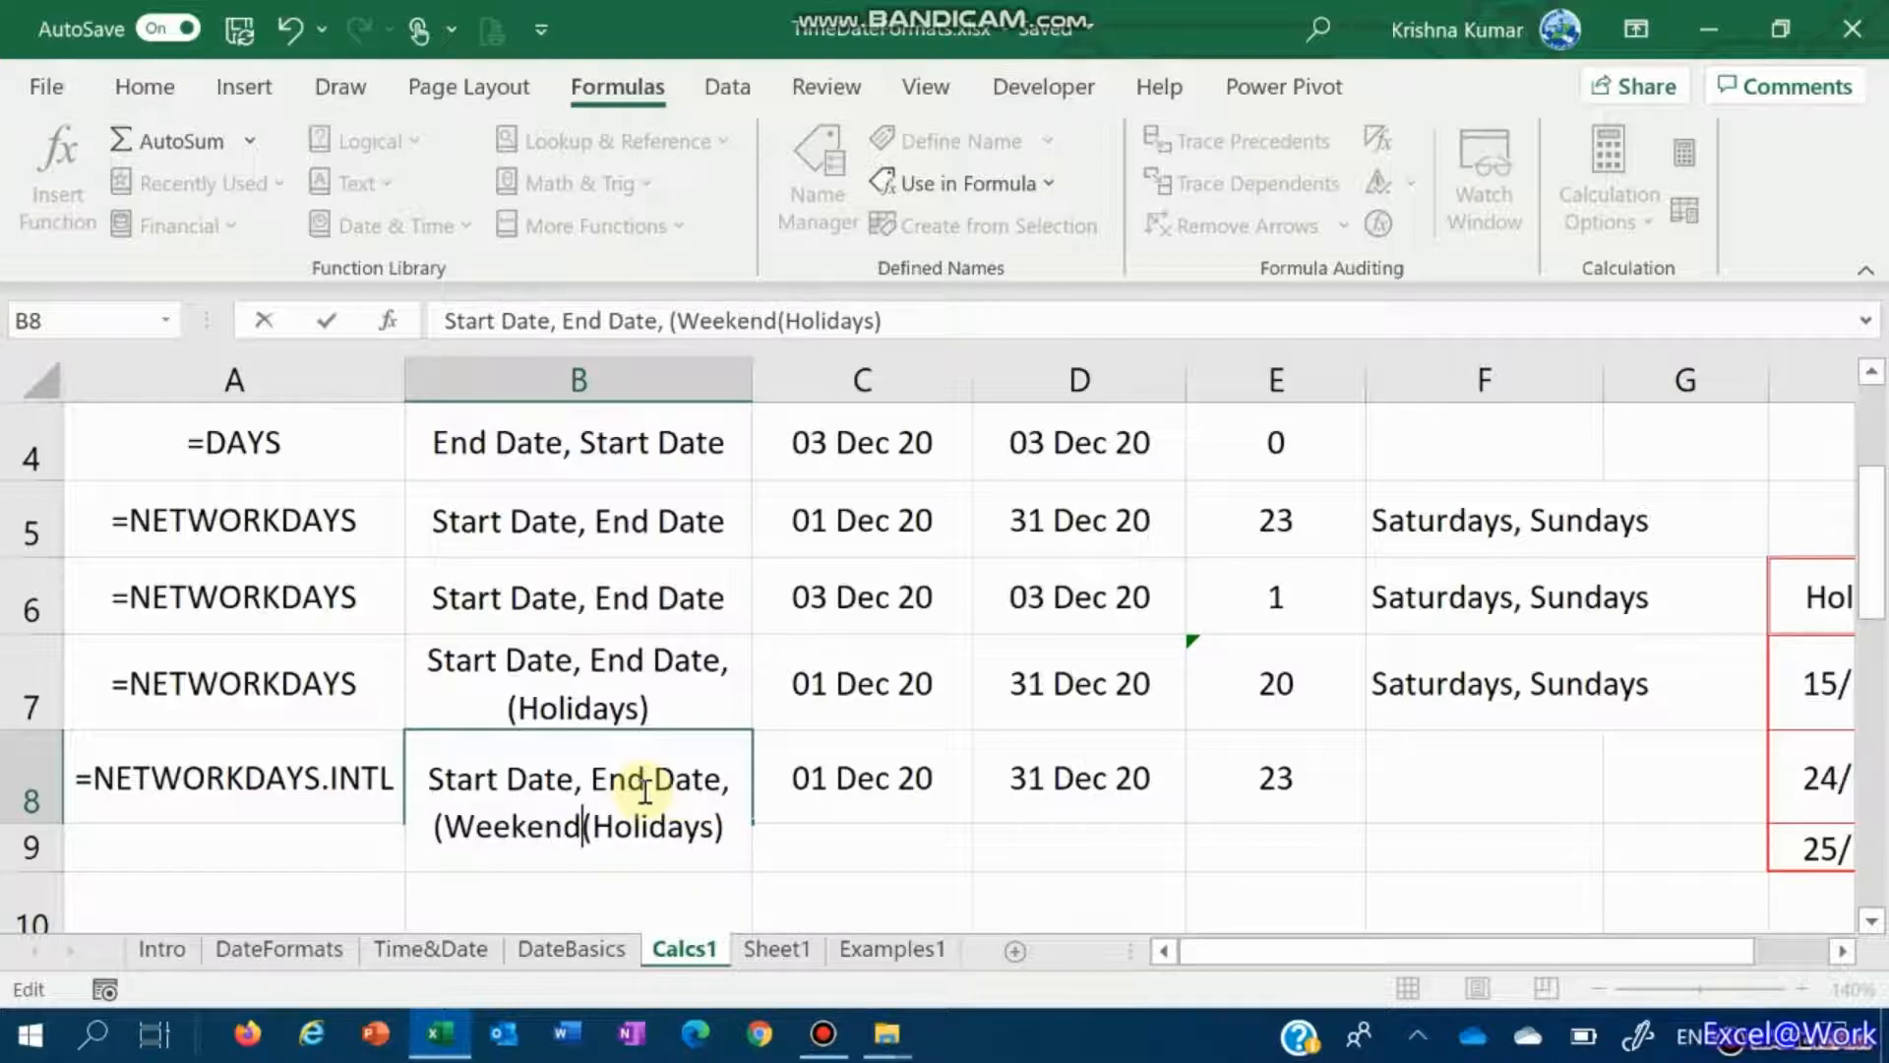
type("),")
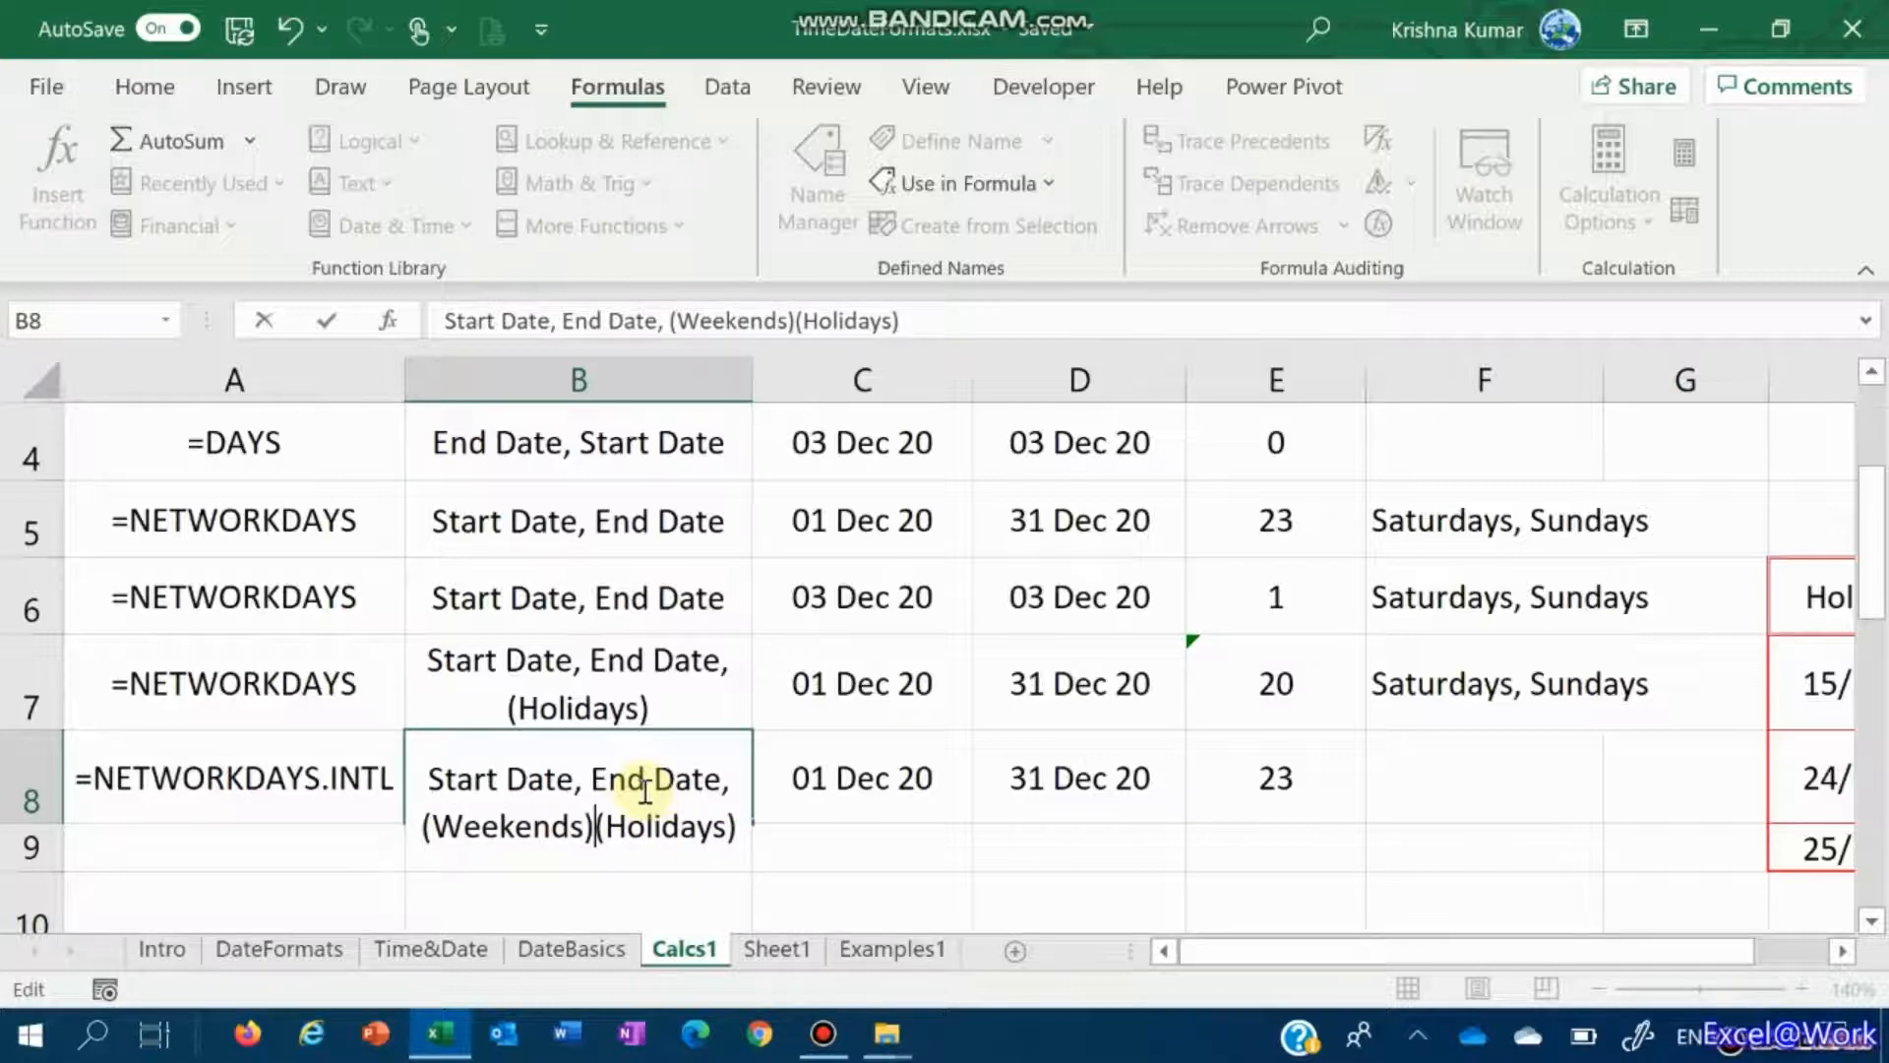
key("ctrl+Return")
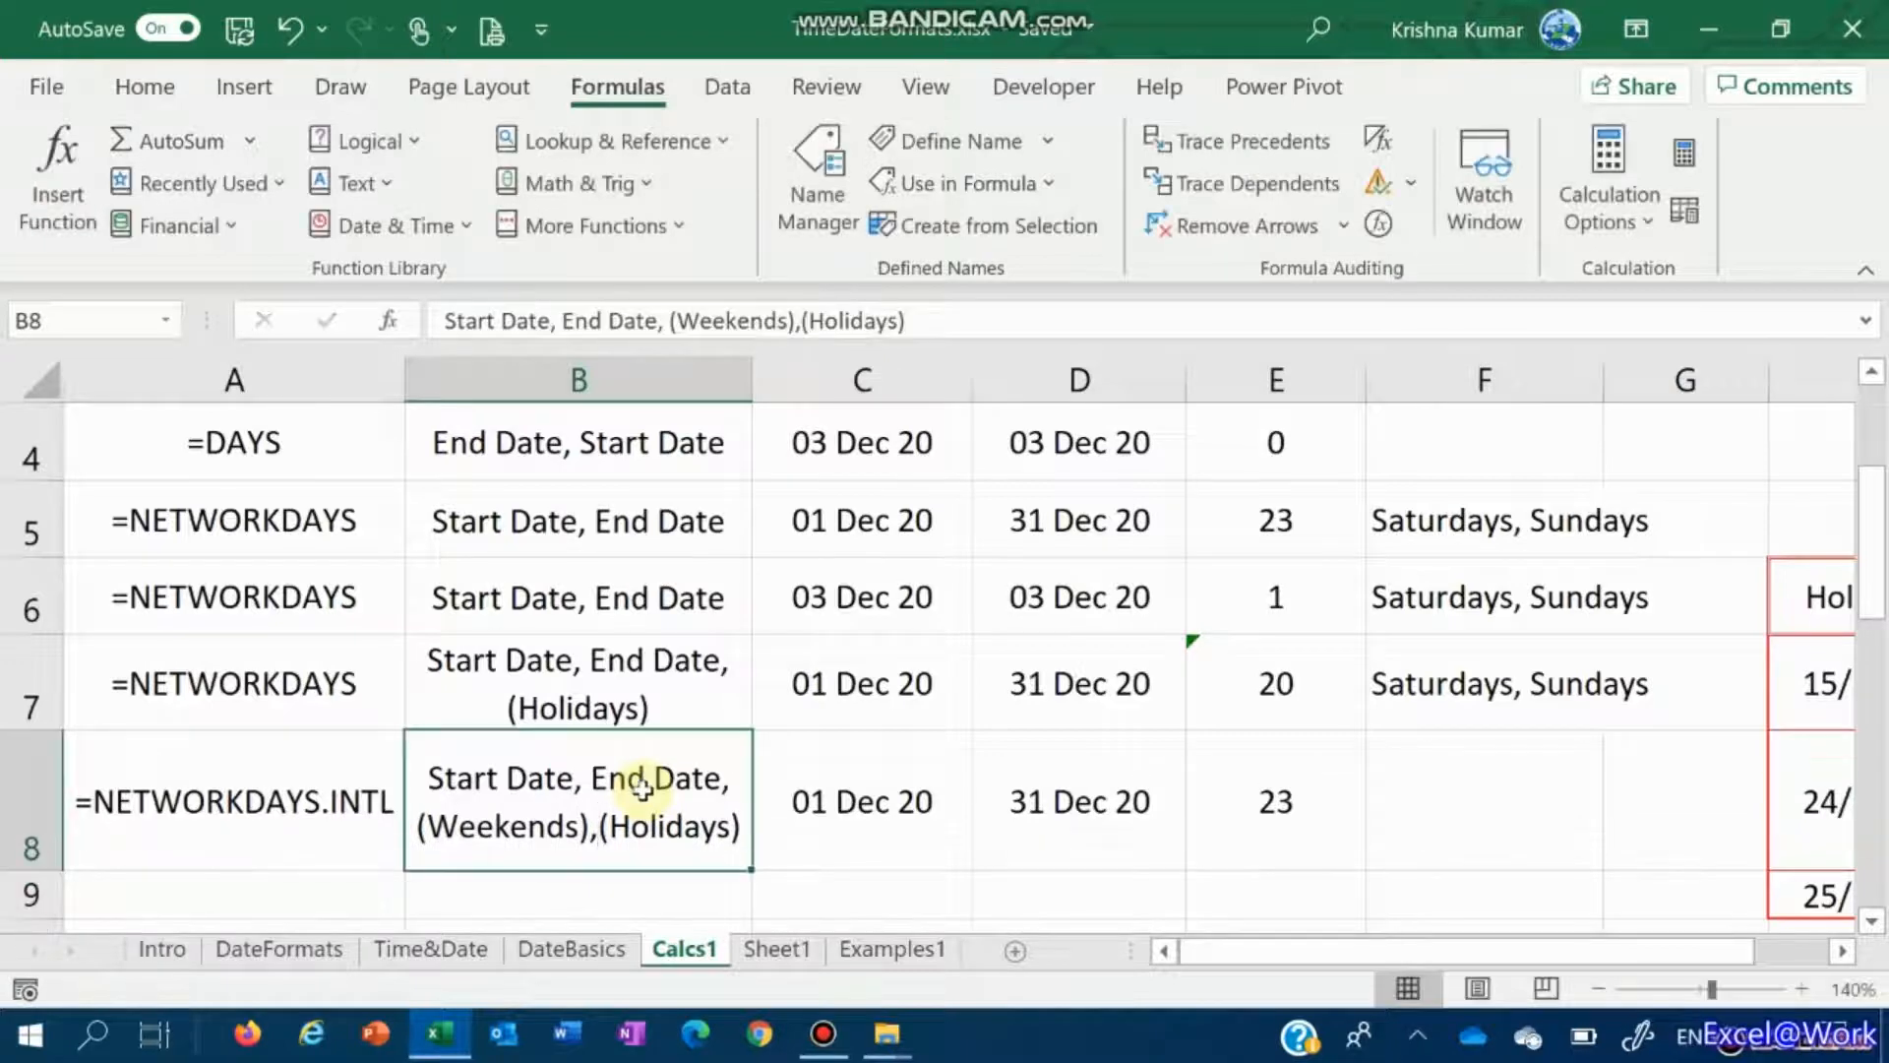
Step: Replace the NETWORKDAYS formula in E8 with the opening of a NETWORKDAYS.INTL formula
key("Right")
key("Right")
key("Right")
key("Right")
key("Left")
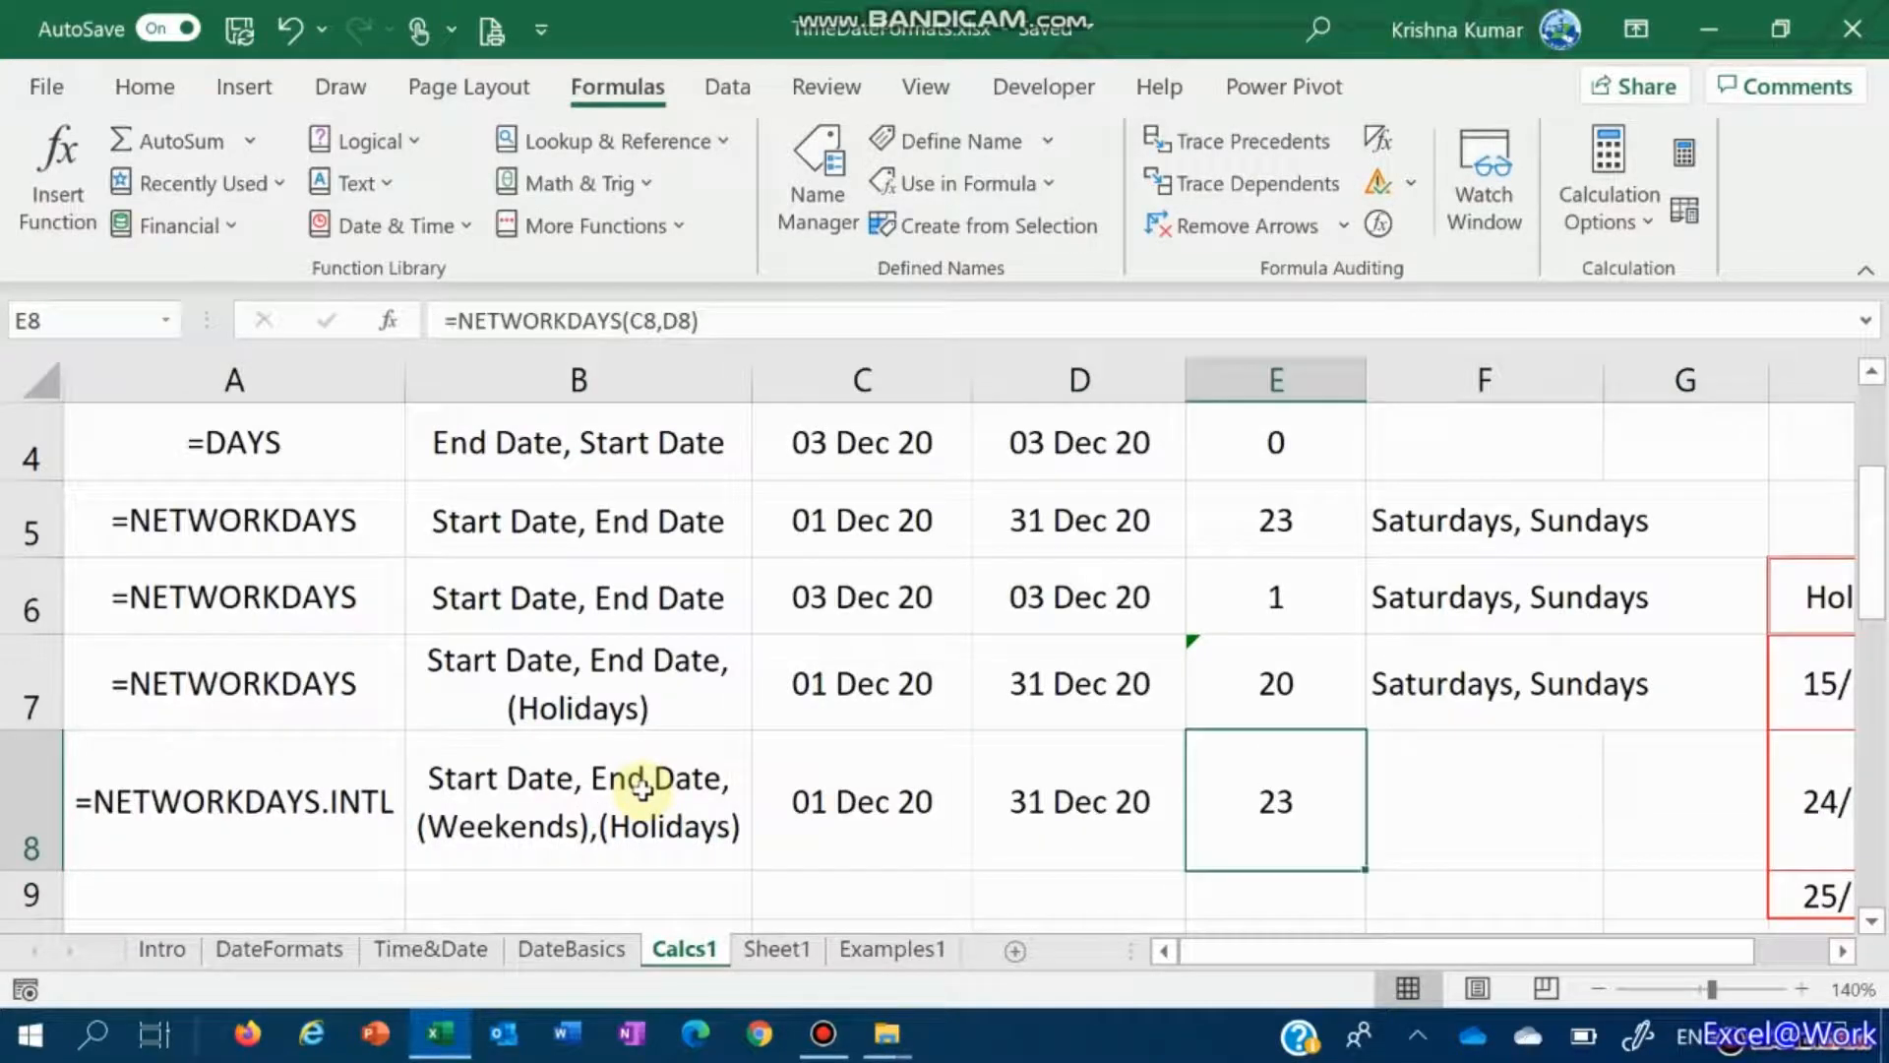
key("Right")
key("Left")
key("F2")
key("BackSpace")
key("BackSpace")
key("BackSpace")
key("BackSpace")
key("BackSpace")
key("BackSpace")
key("BackSpace")
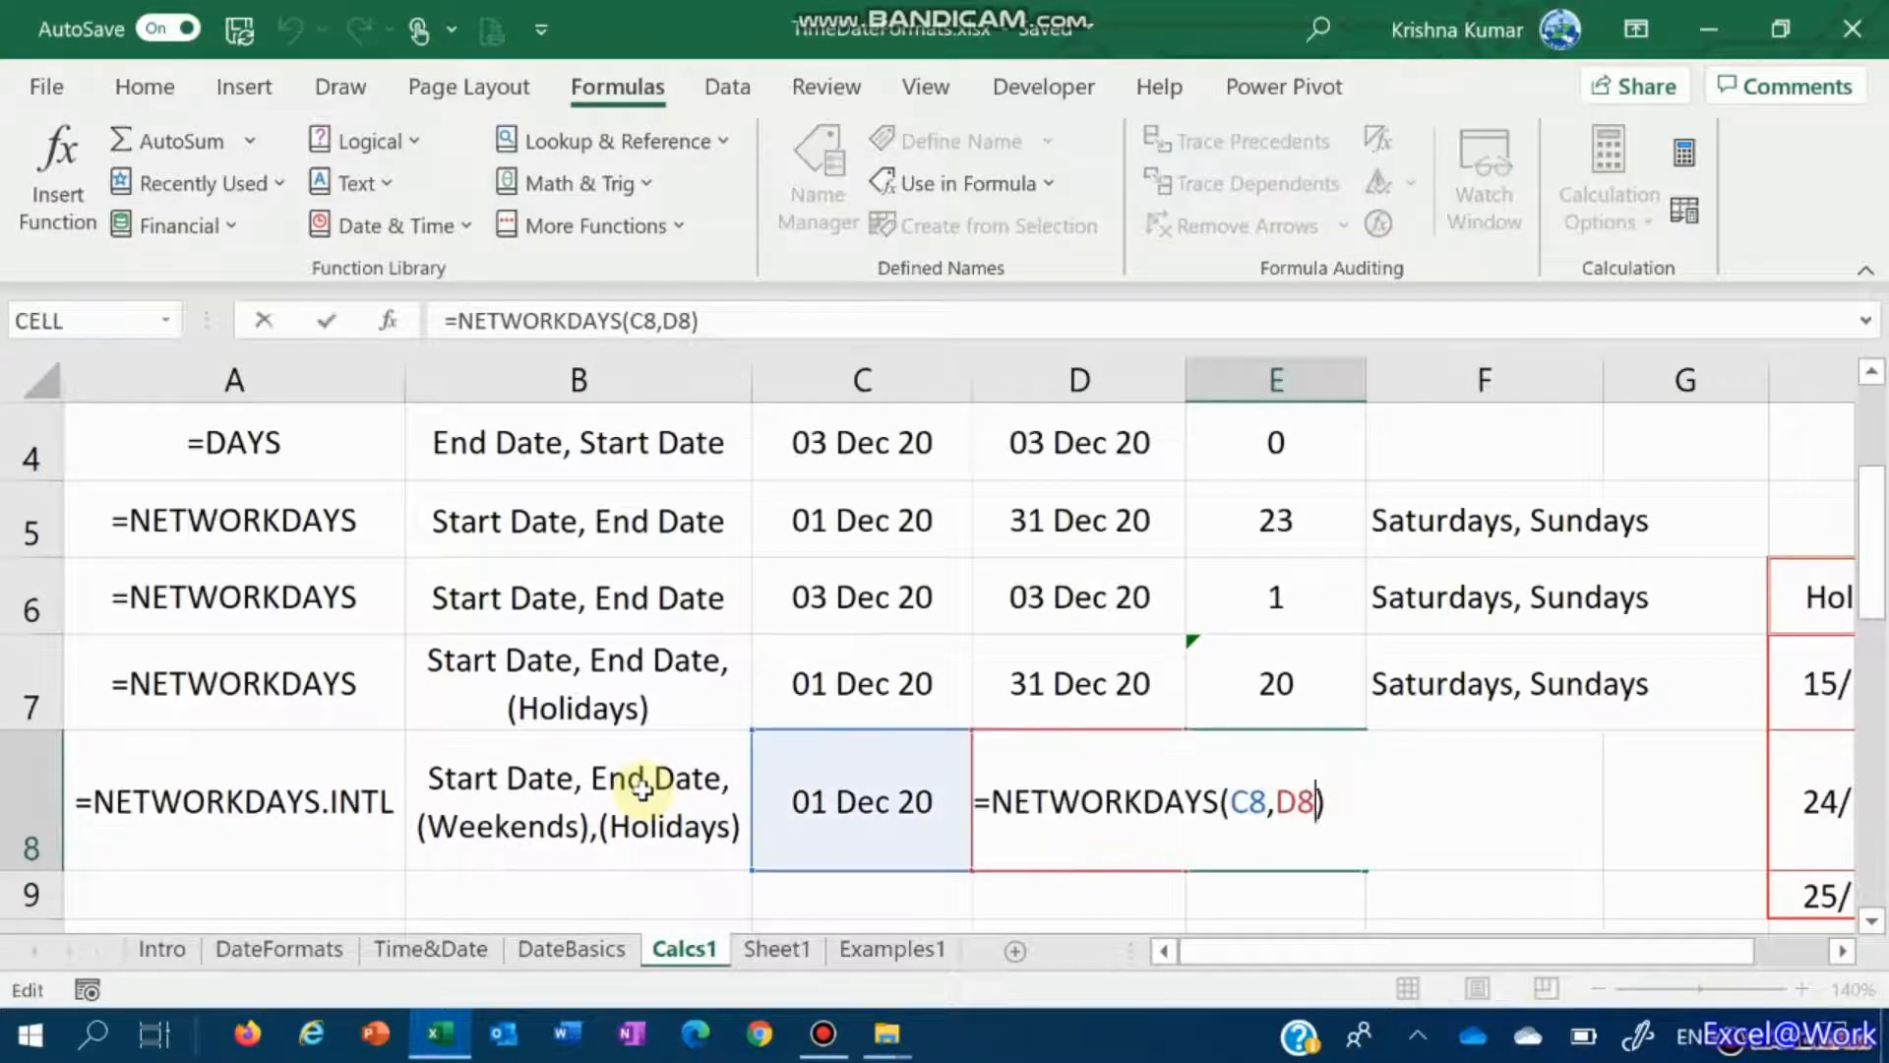
type(".intl")
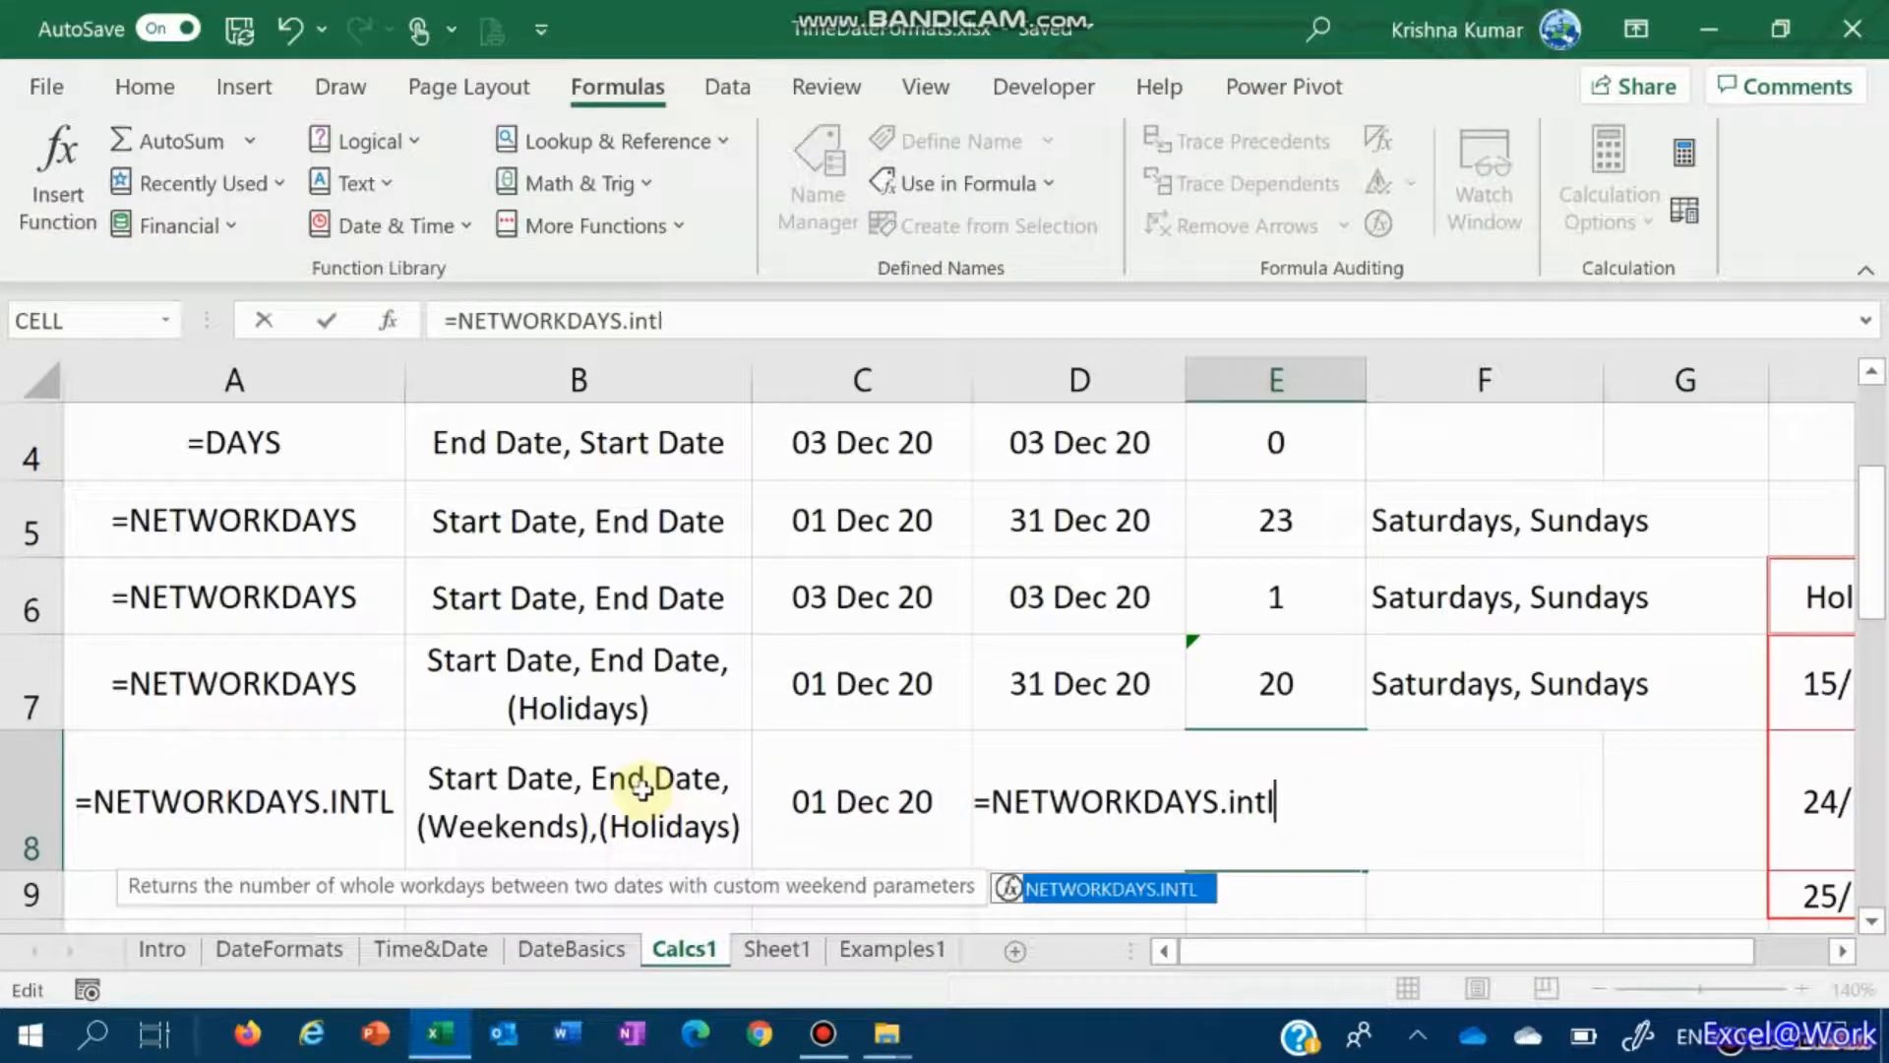
key("Tab")
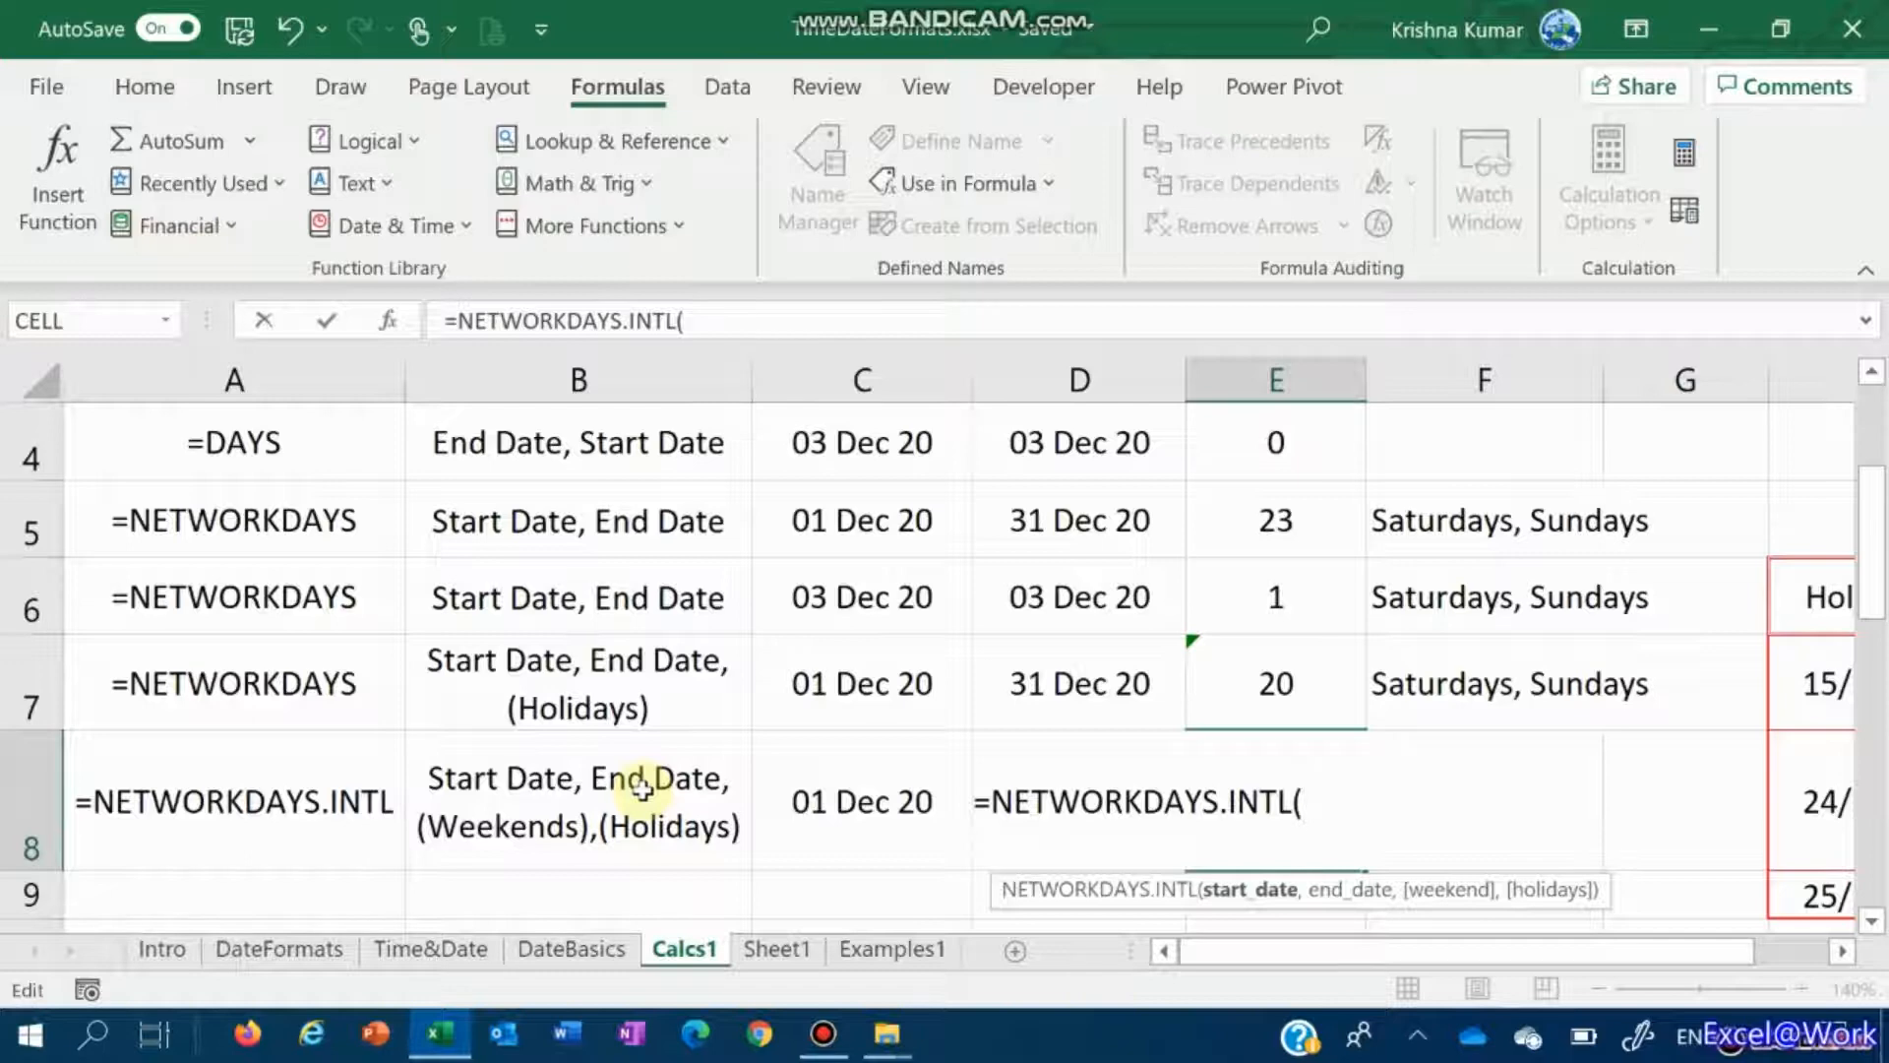
Step: Give the NETWORKDAYS.INTL formula in E8 the start date from C8 and the end date from D8
key("Left")
key("Left")
key("Right")
key("Right")
left_click(868, 799)
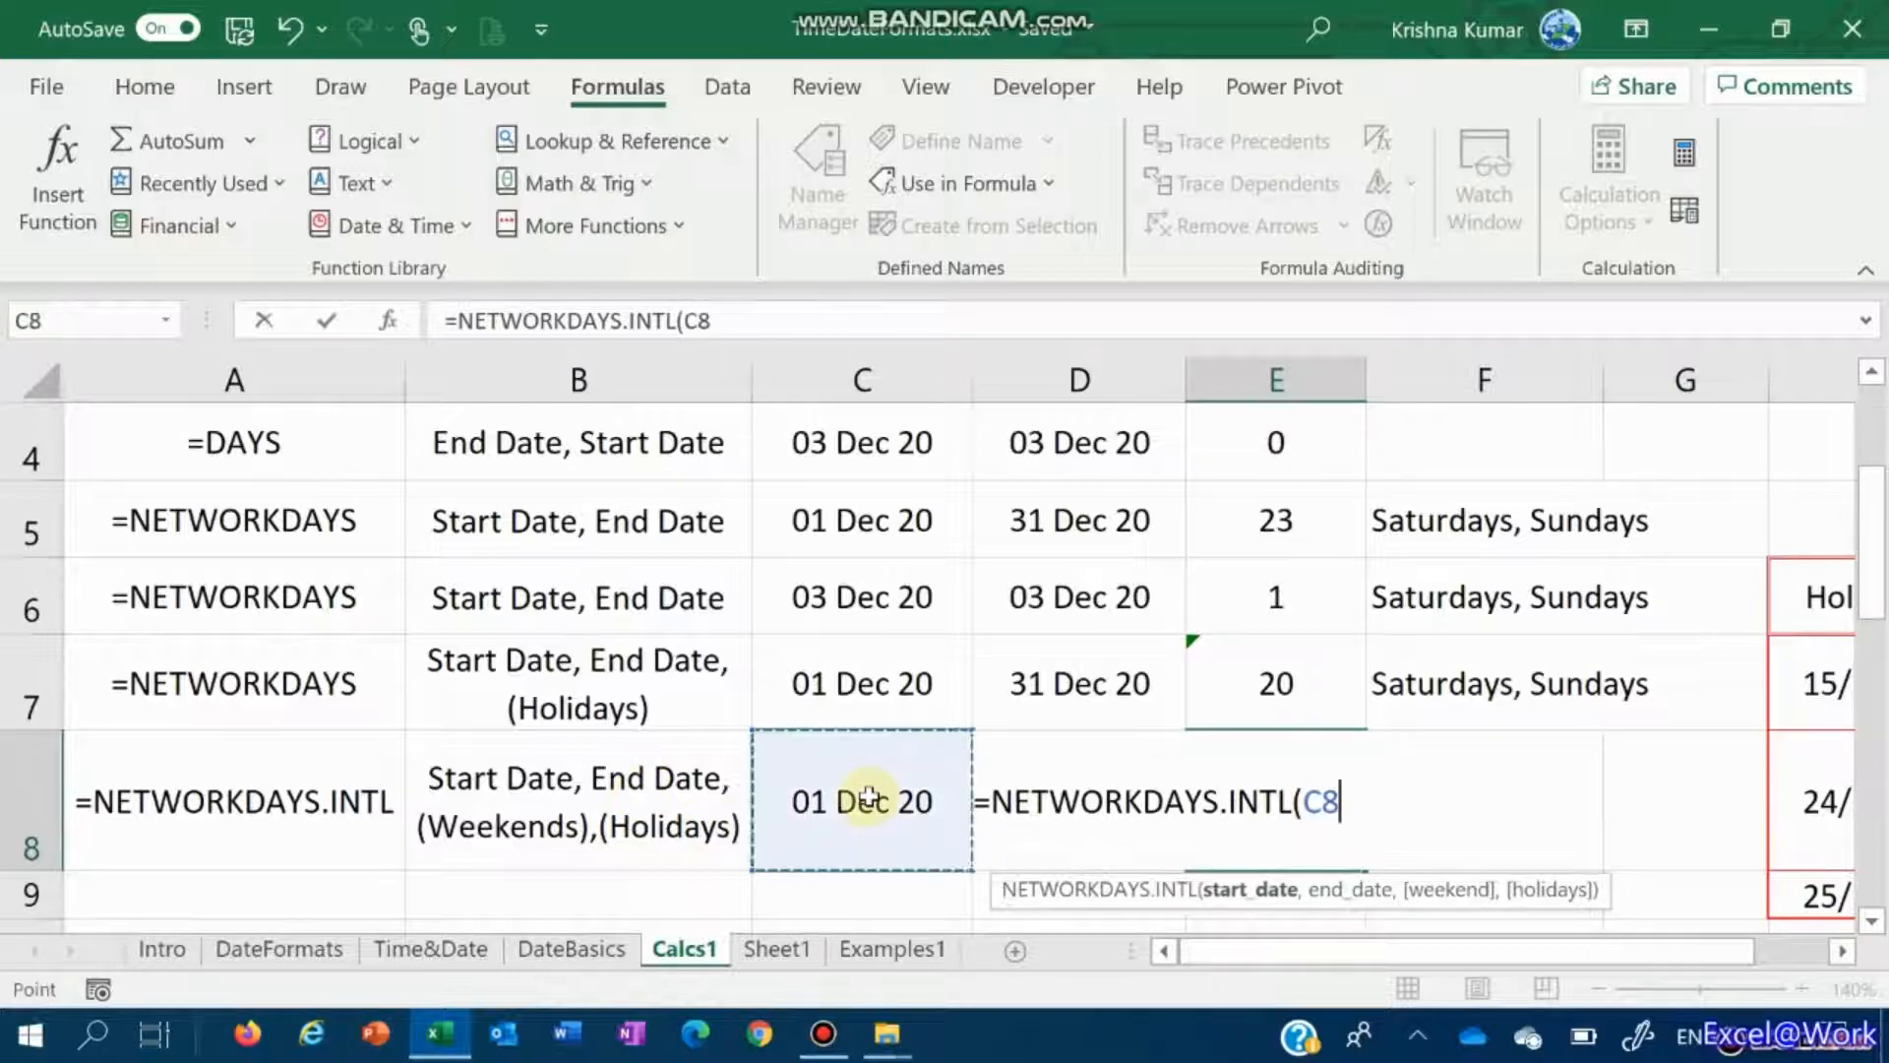
type(",")
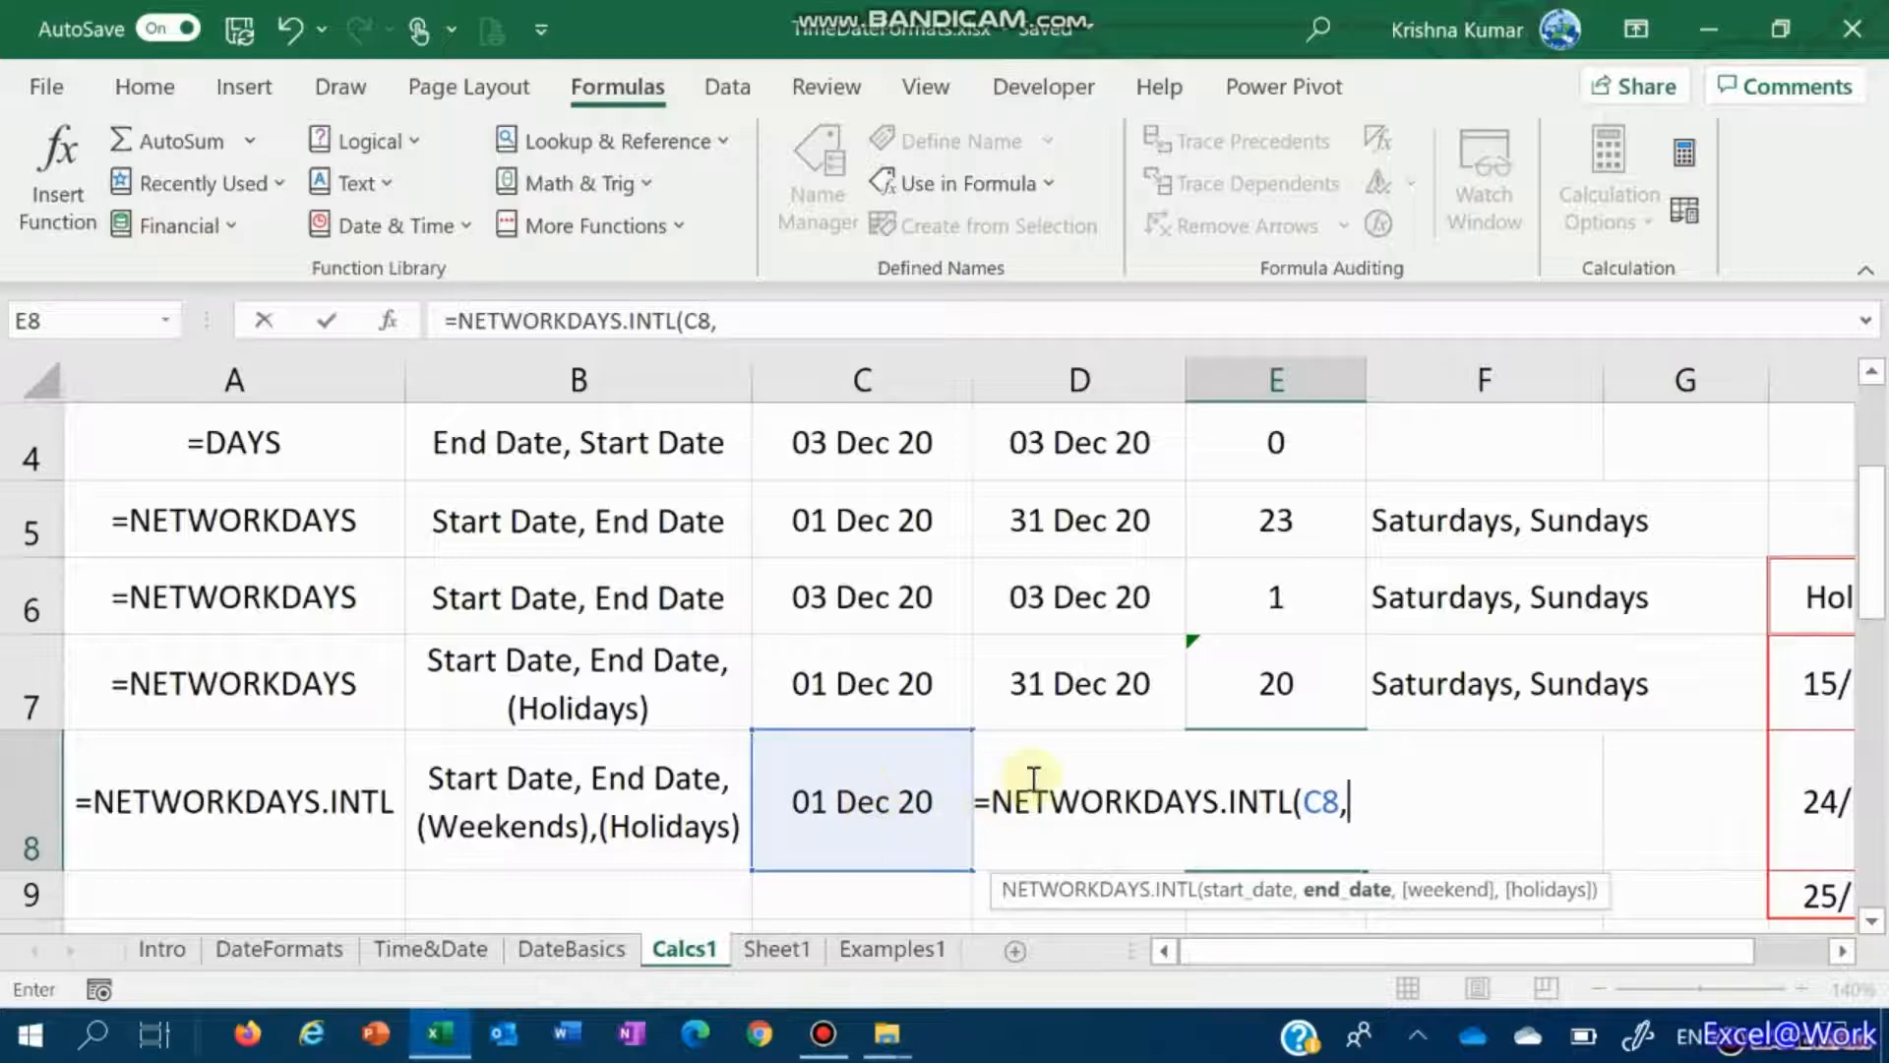
left_click(1044, 704)
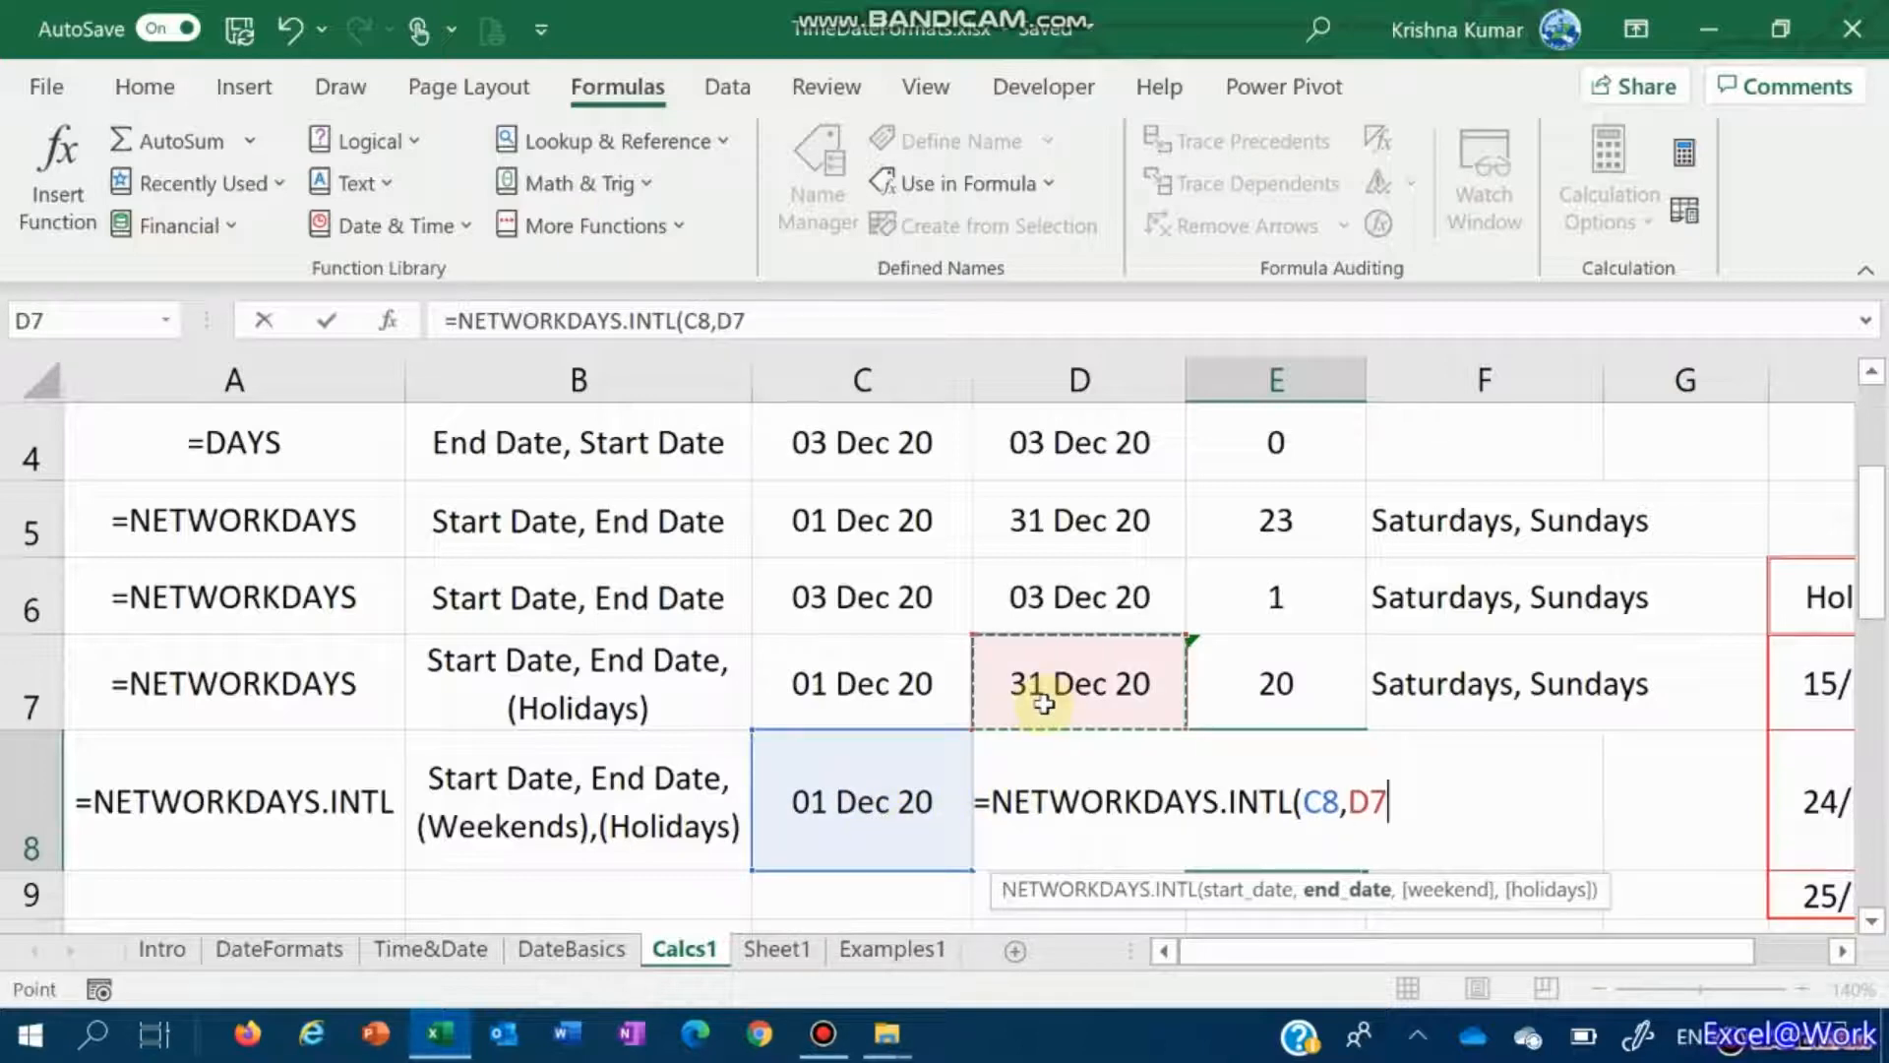
key("Down")
type(",")
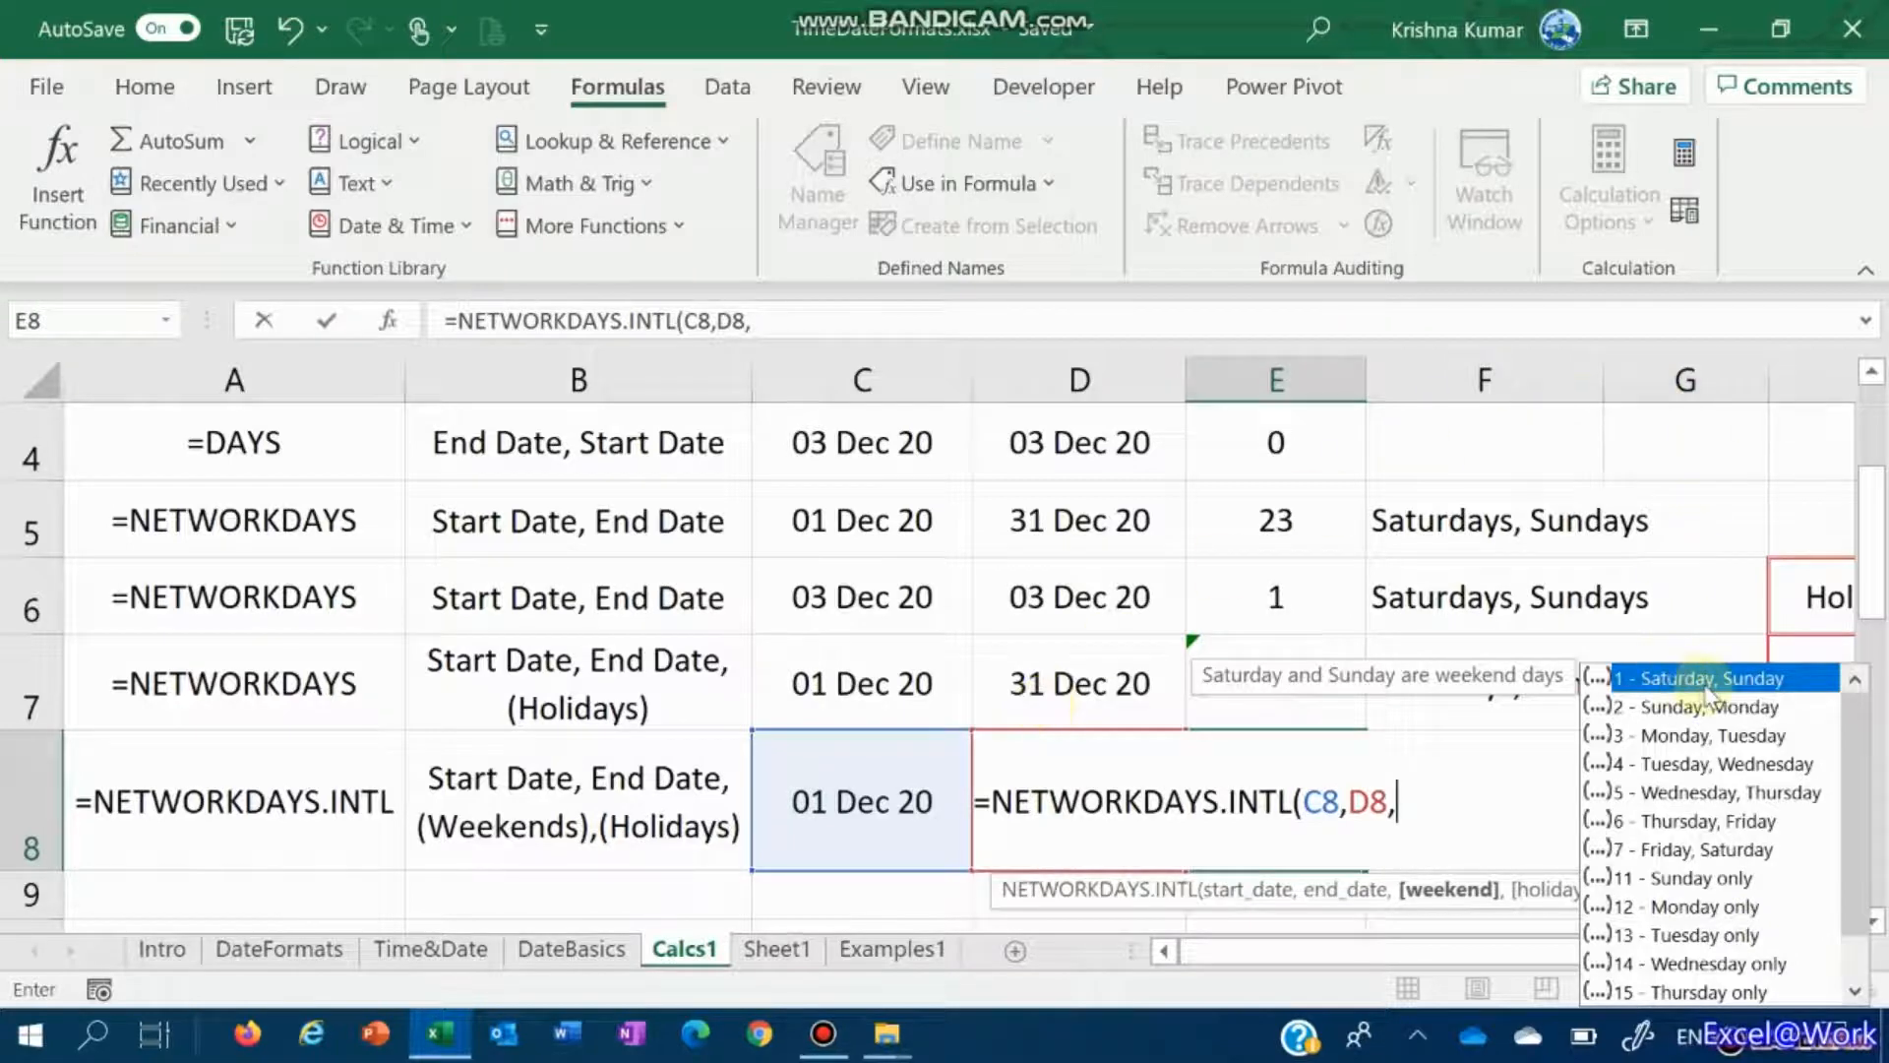
Step: Choose weekend option 11 - Sunday only and complete the E8 formula as =NETWORKDAYS.INTL(C8,D8,11)
left_click(1856, 994)
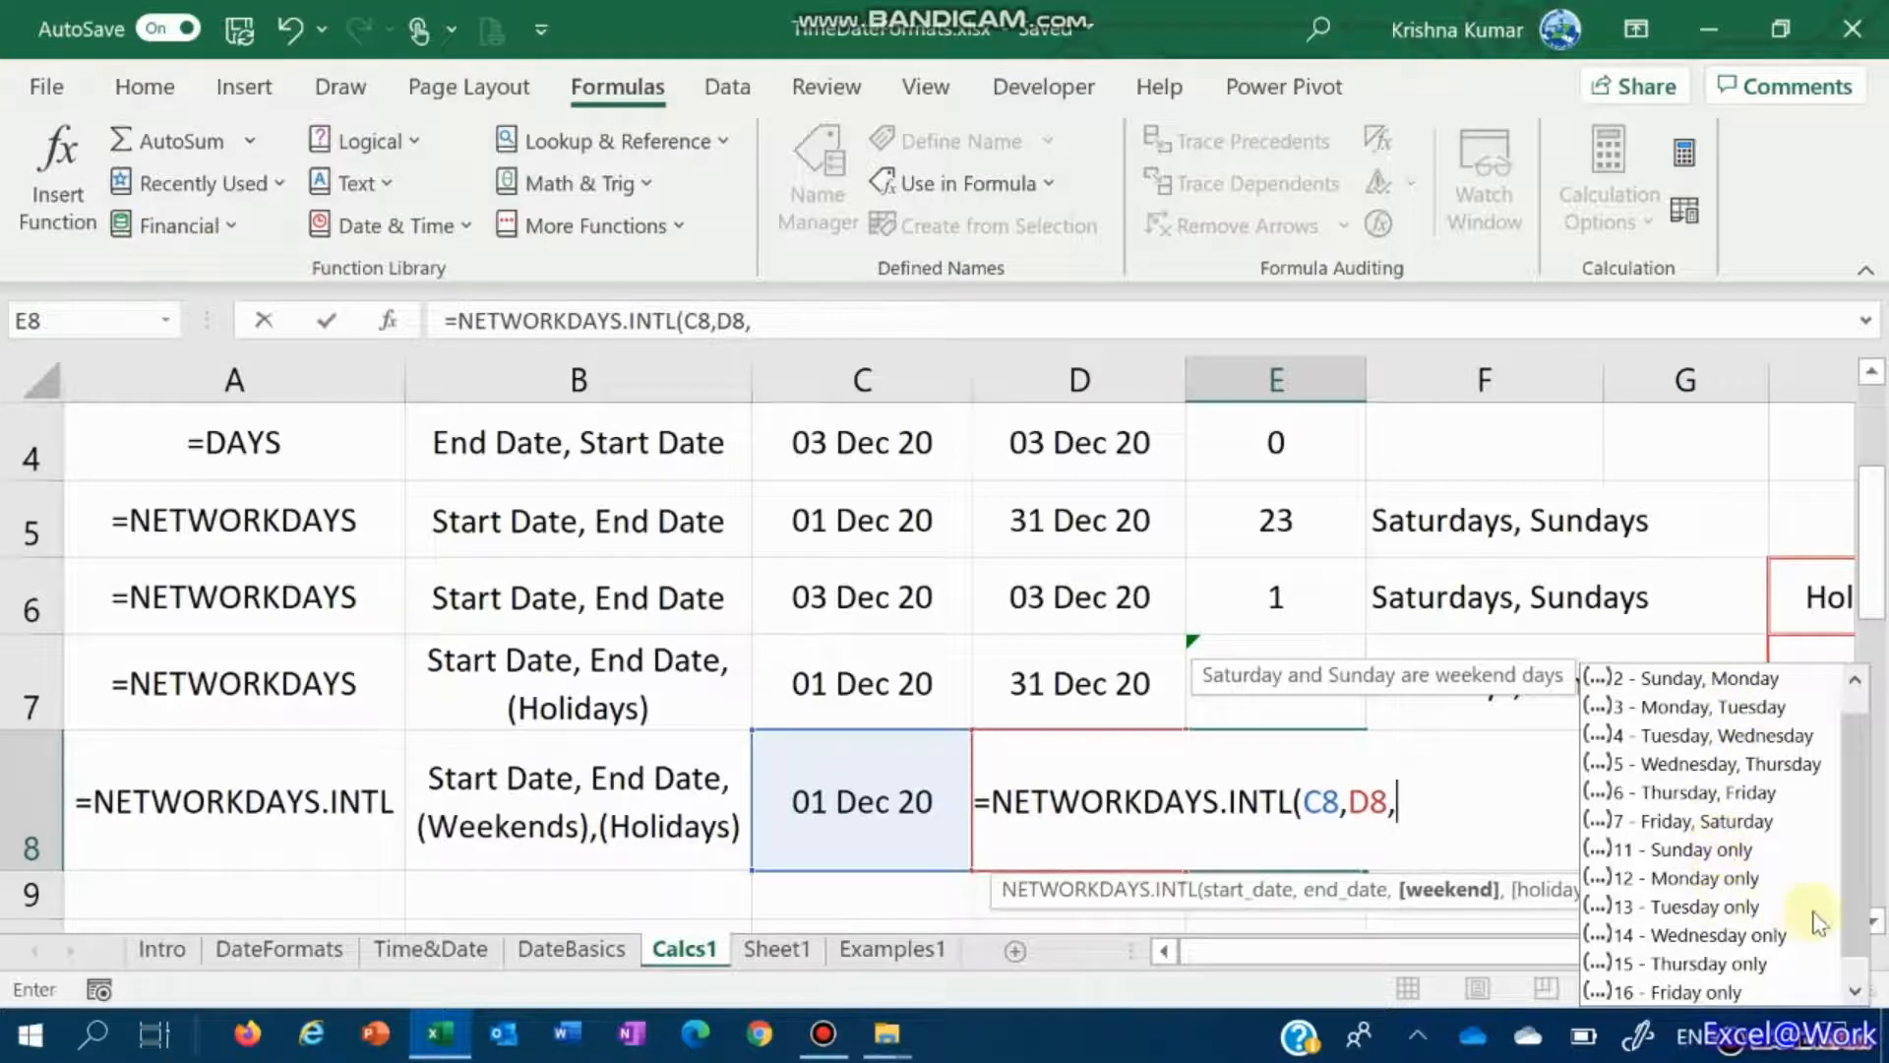
left_click_drag(1865, 931, 1858, 950)
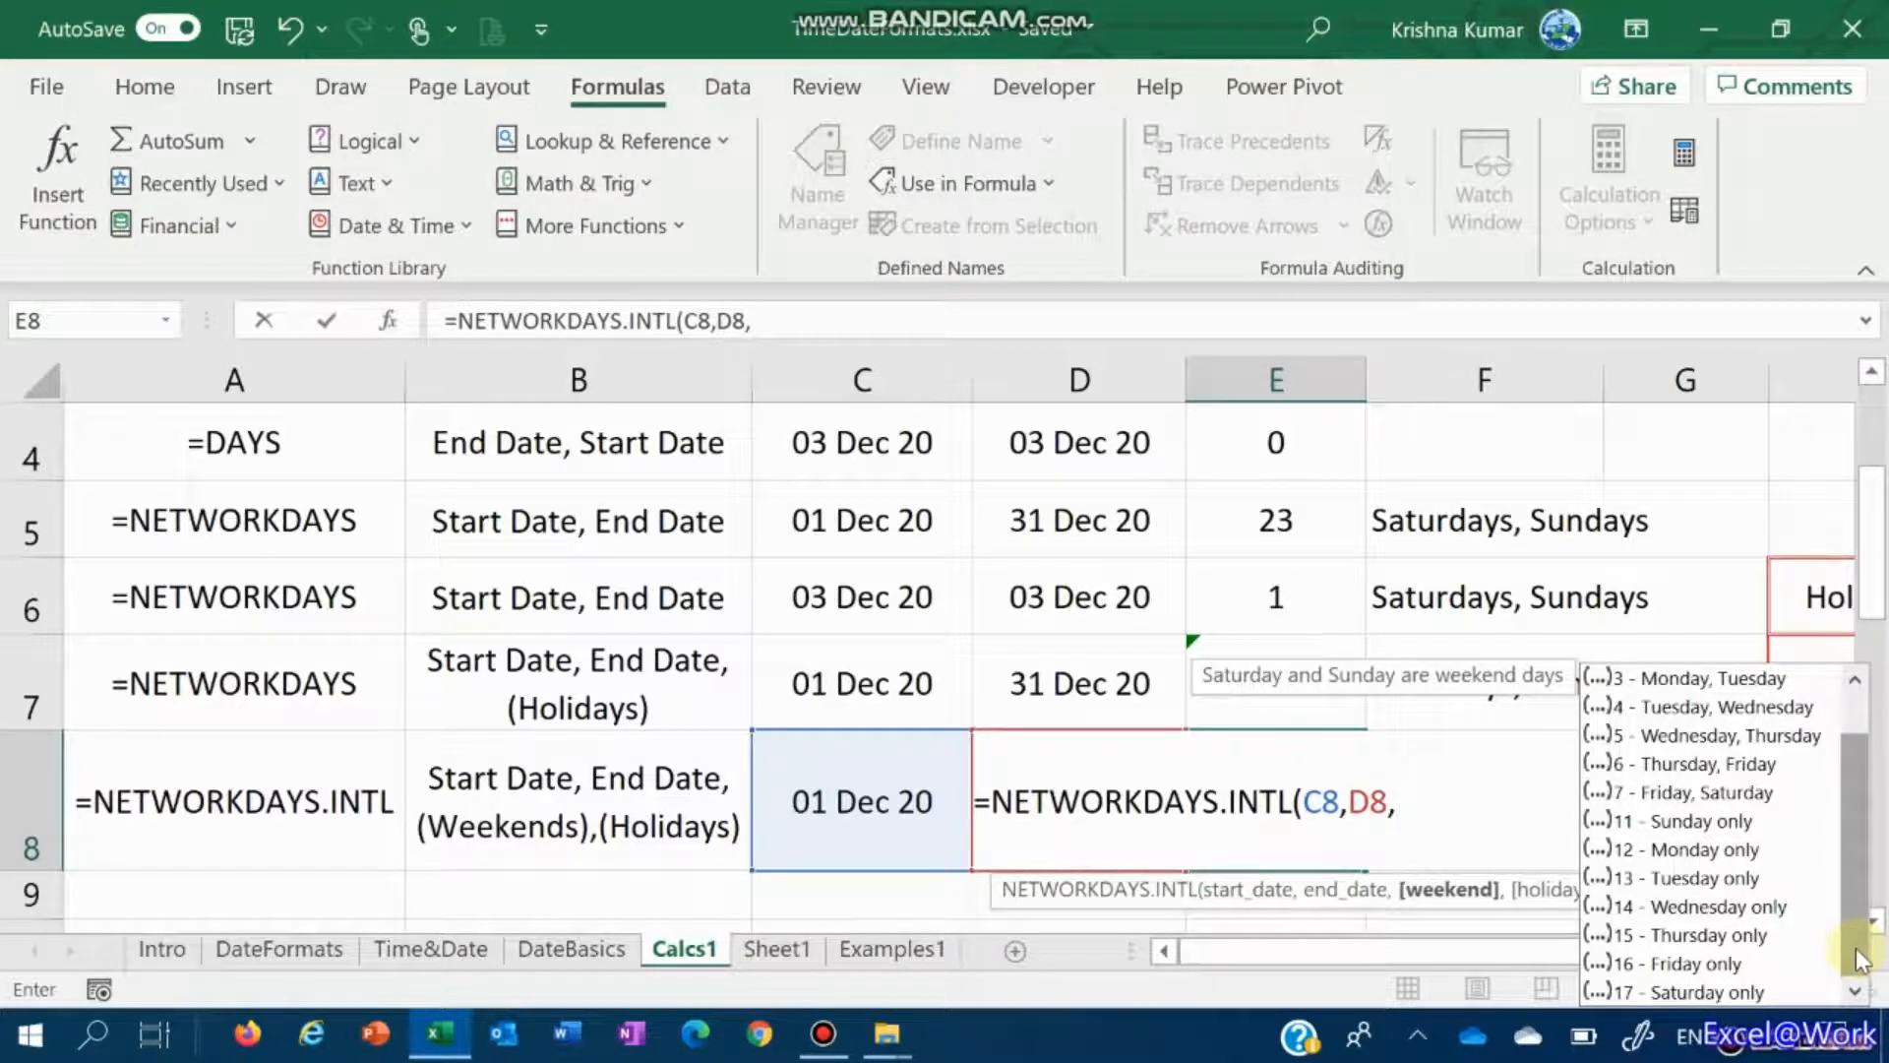
left_click(1634, 825)
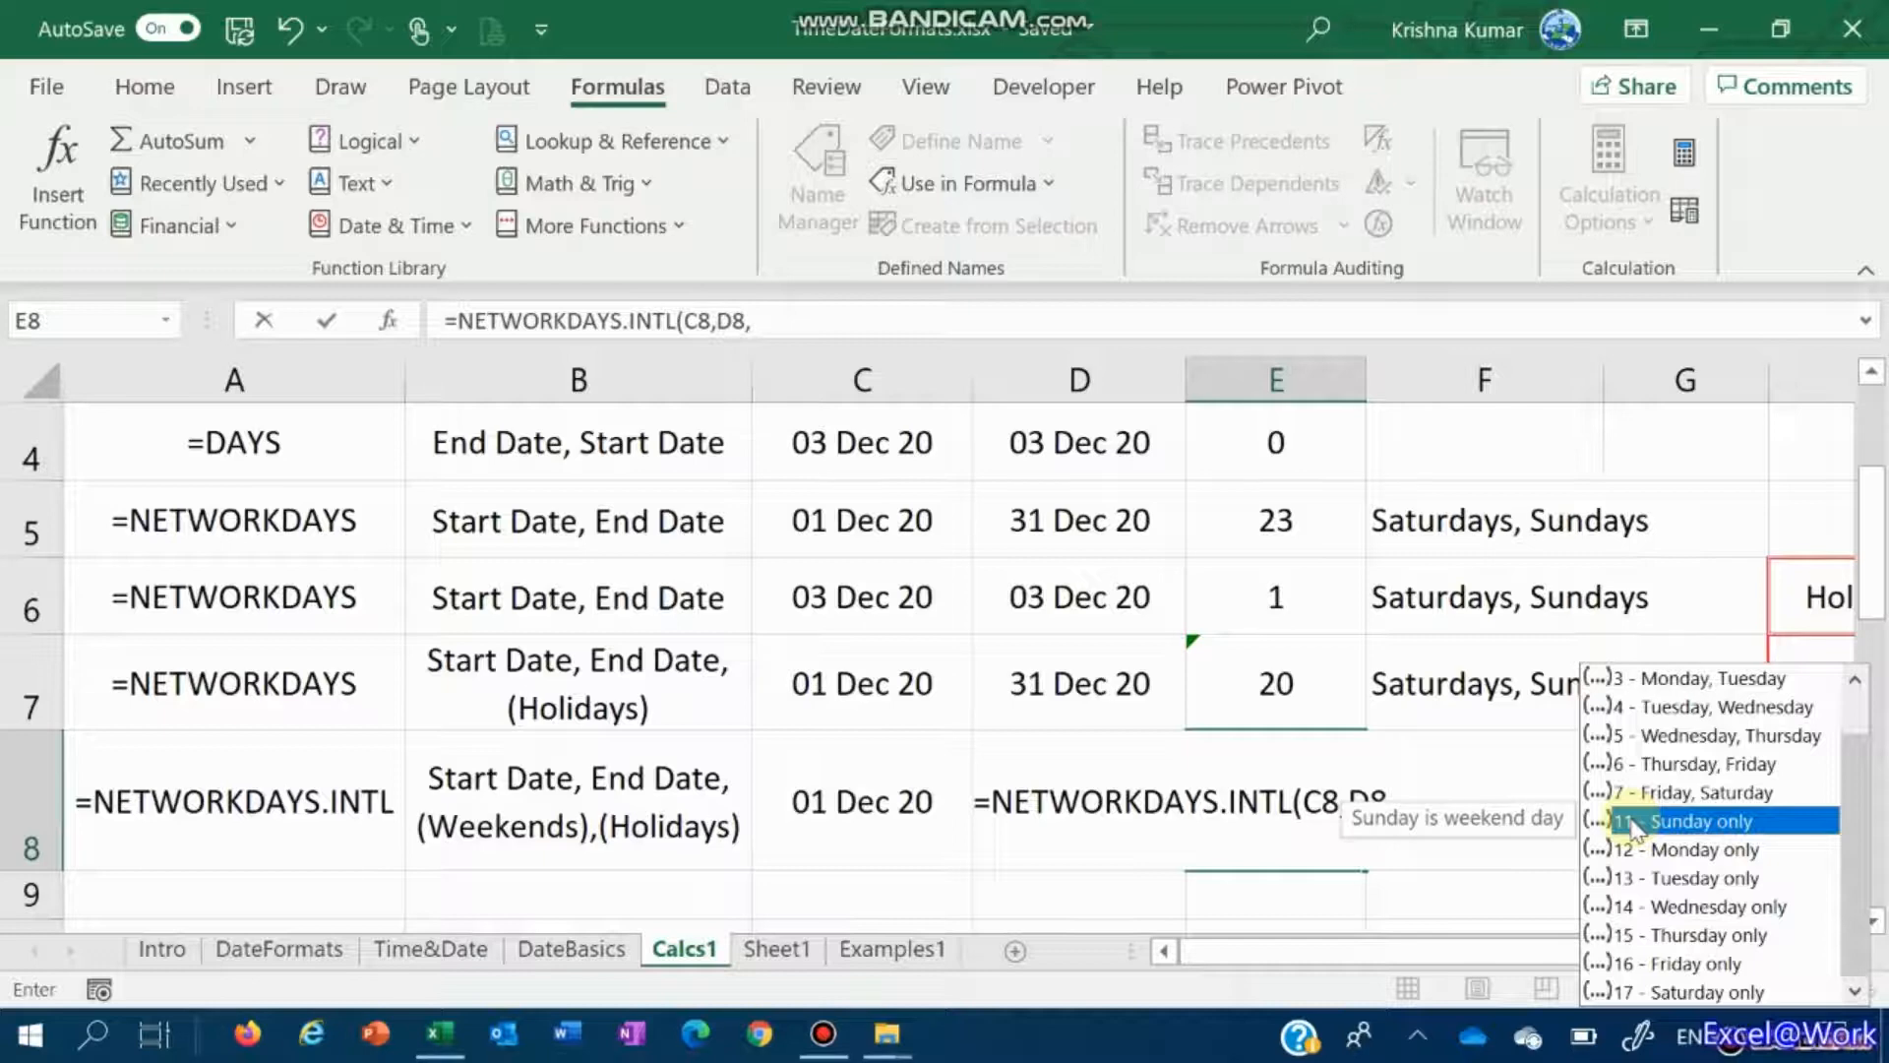
double_click(1633, 823)
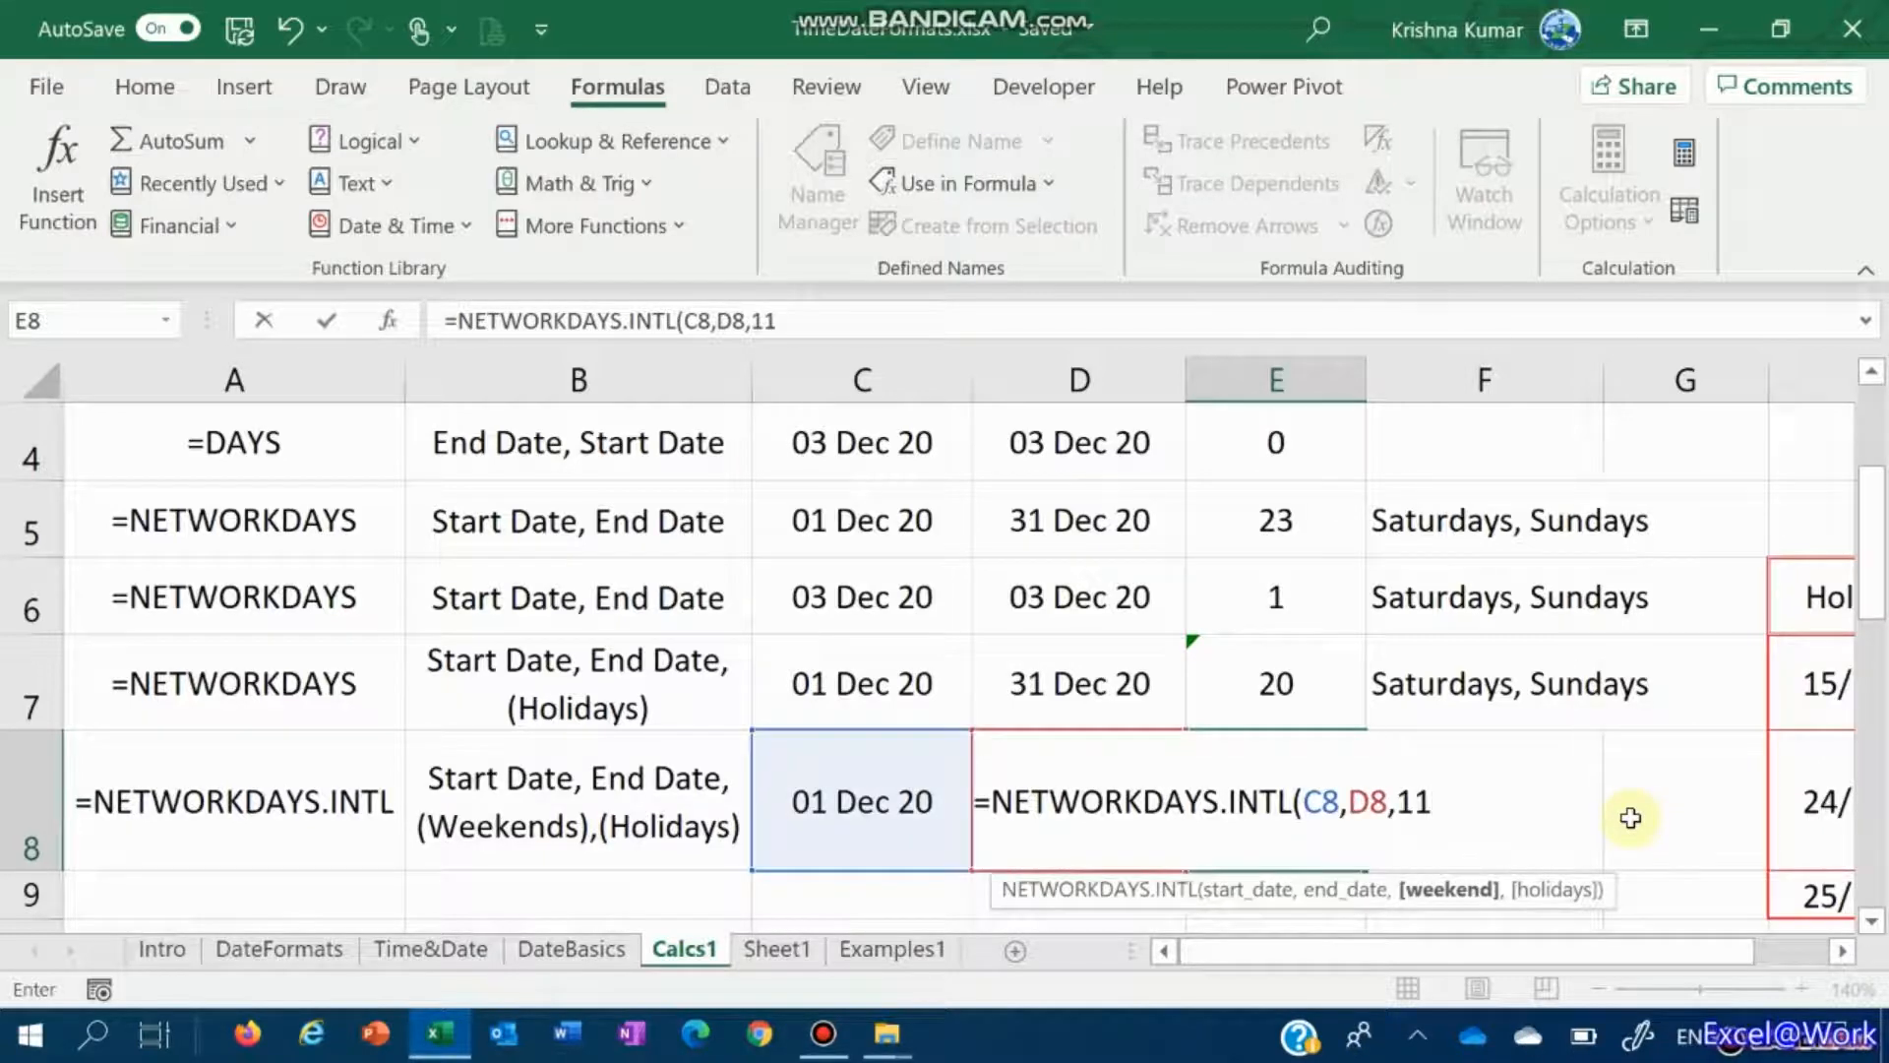
type(")")
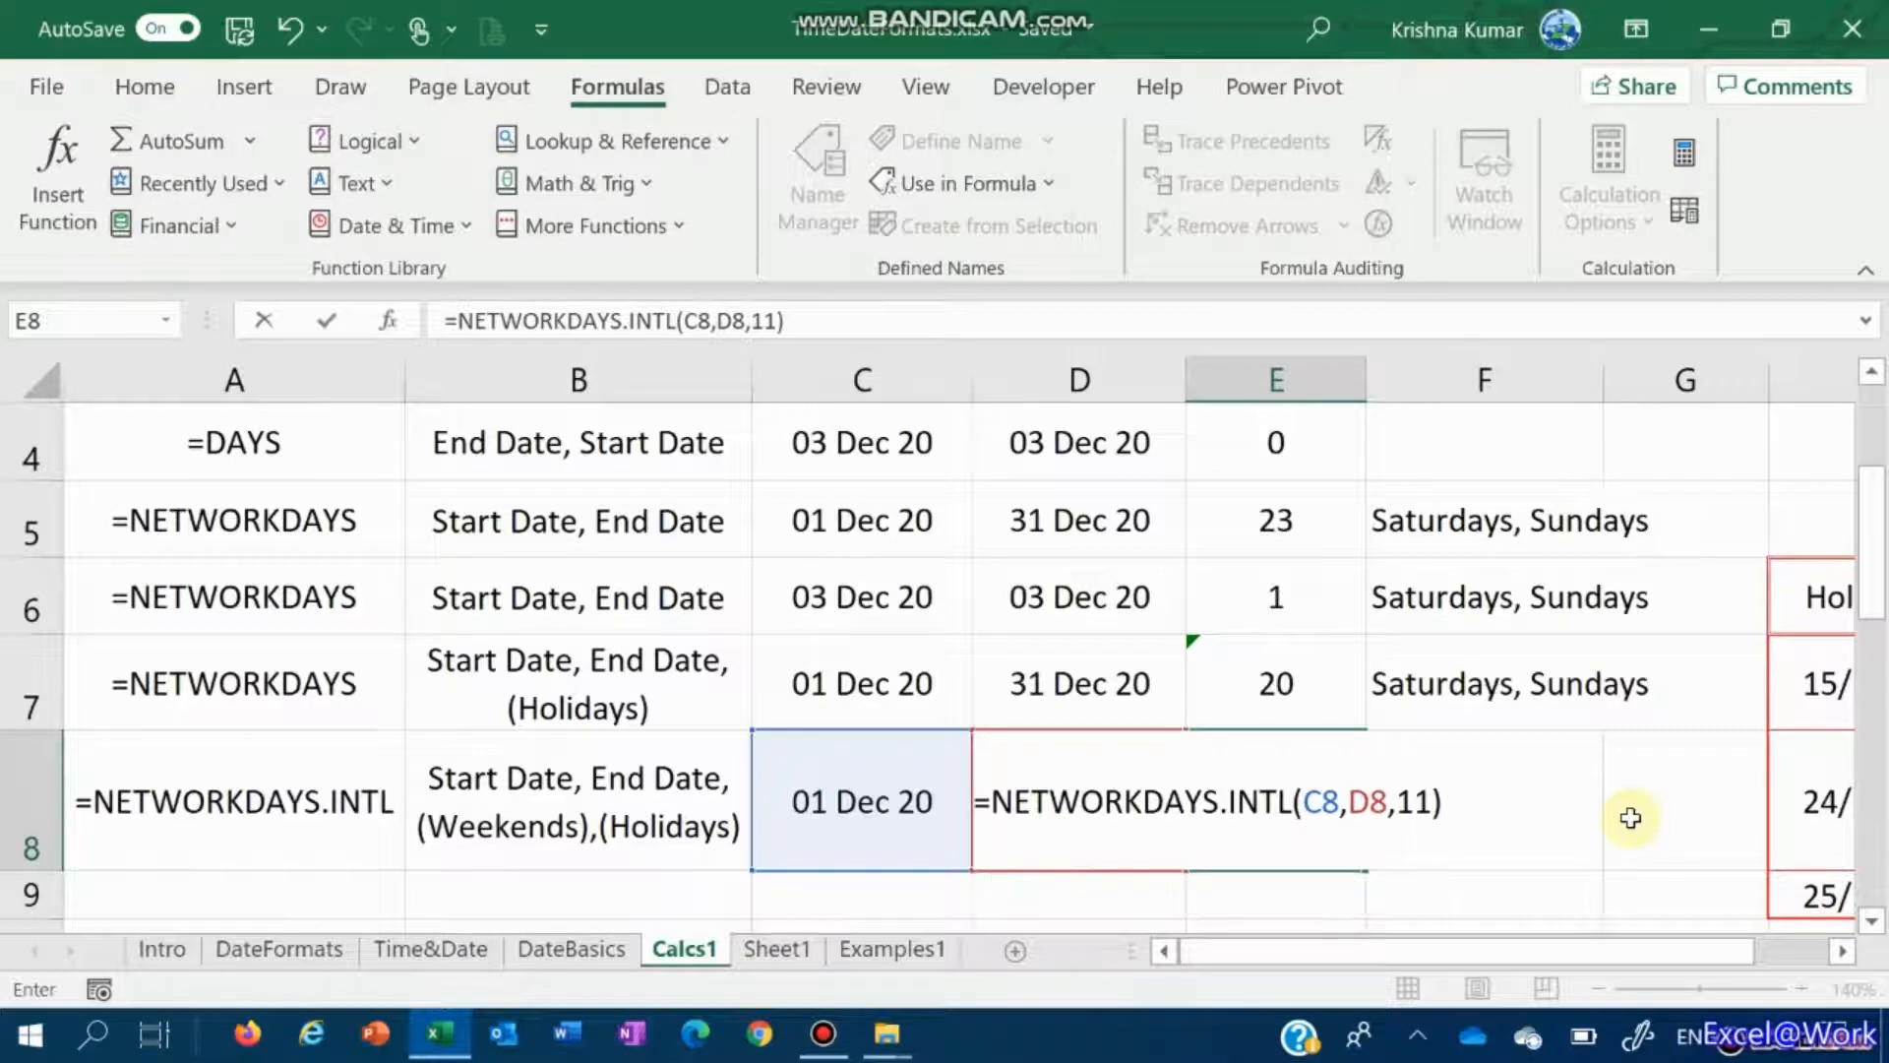
key("ctrl+Return")
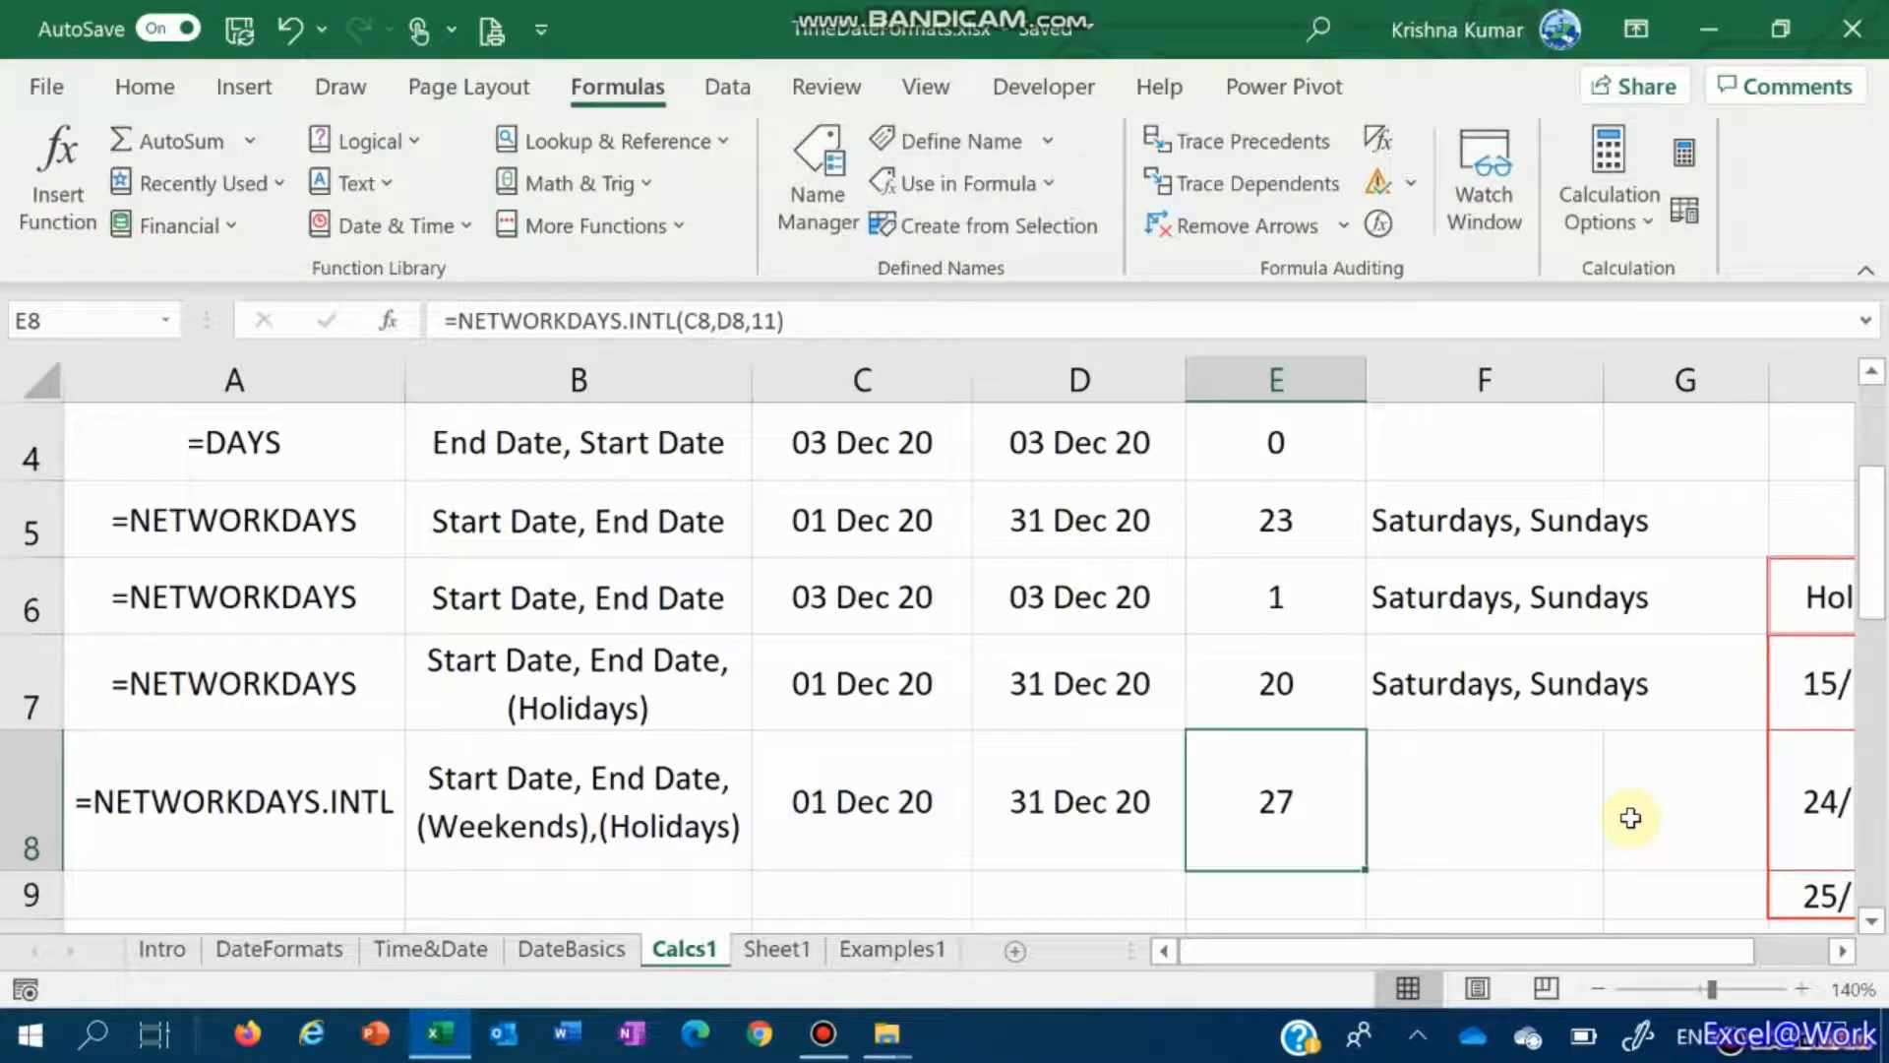
Step: Check the E8 workday count and row 8 dates against the Sundays in the system calendar for December 2020
key("Left")
key("Left")
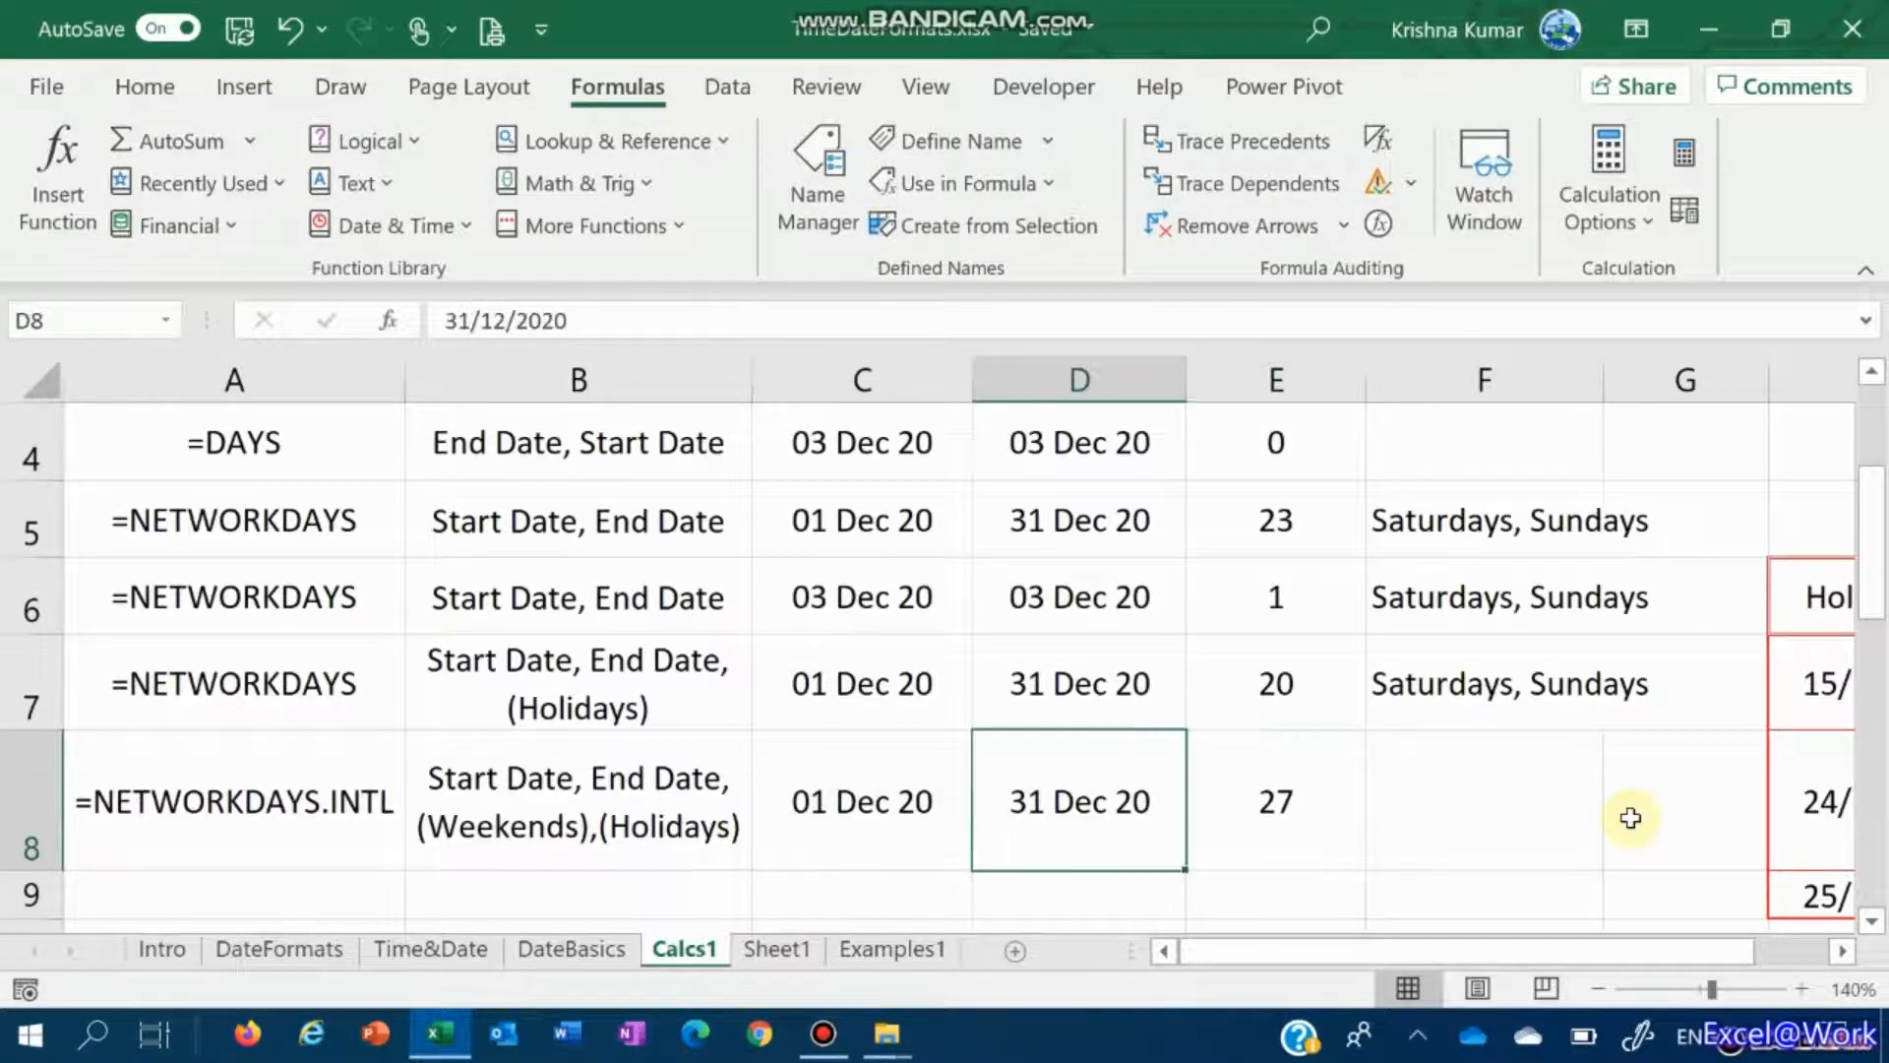
key("Right")
key("Right")
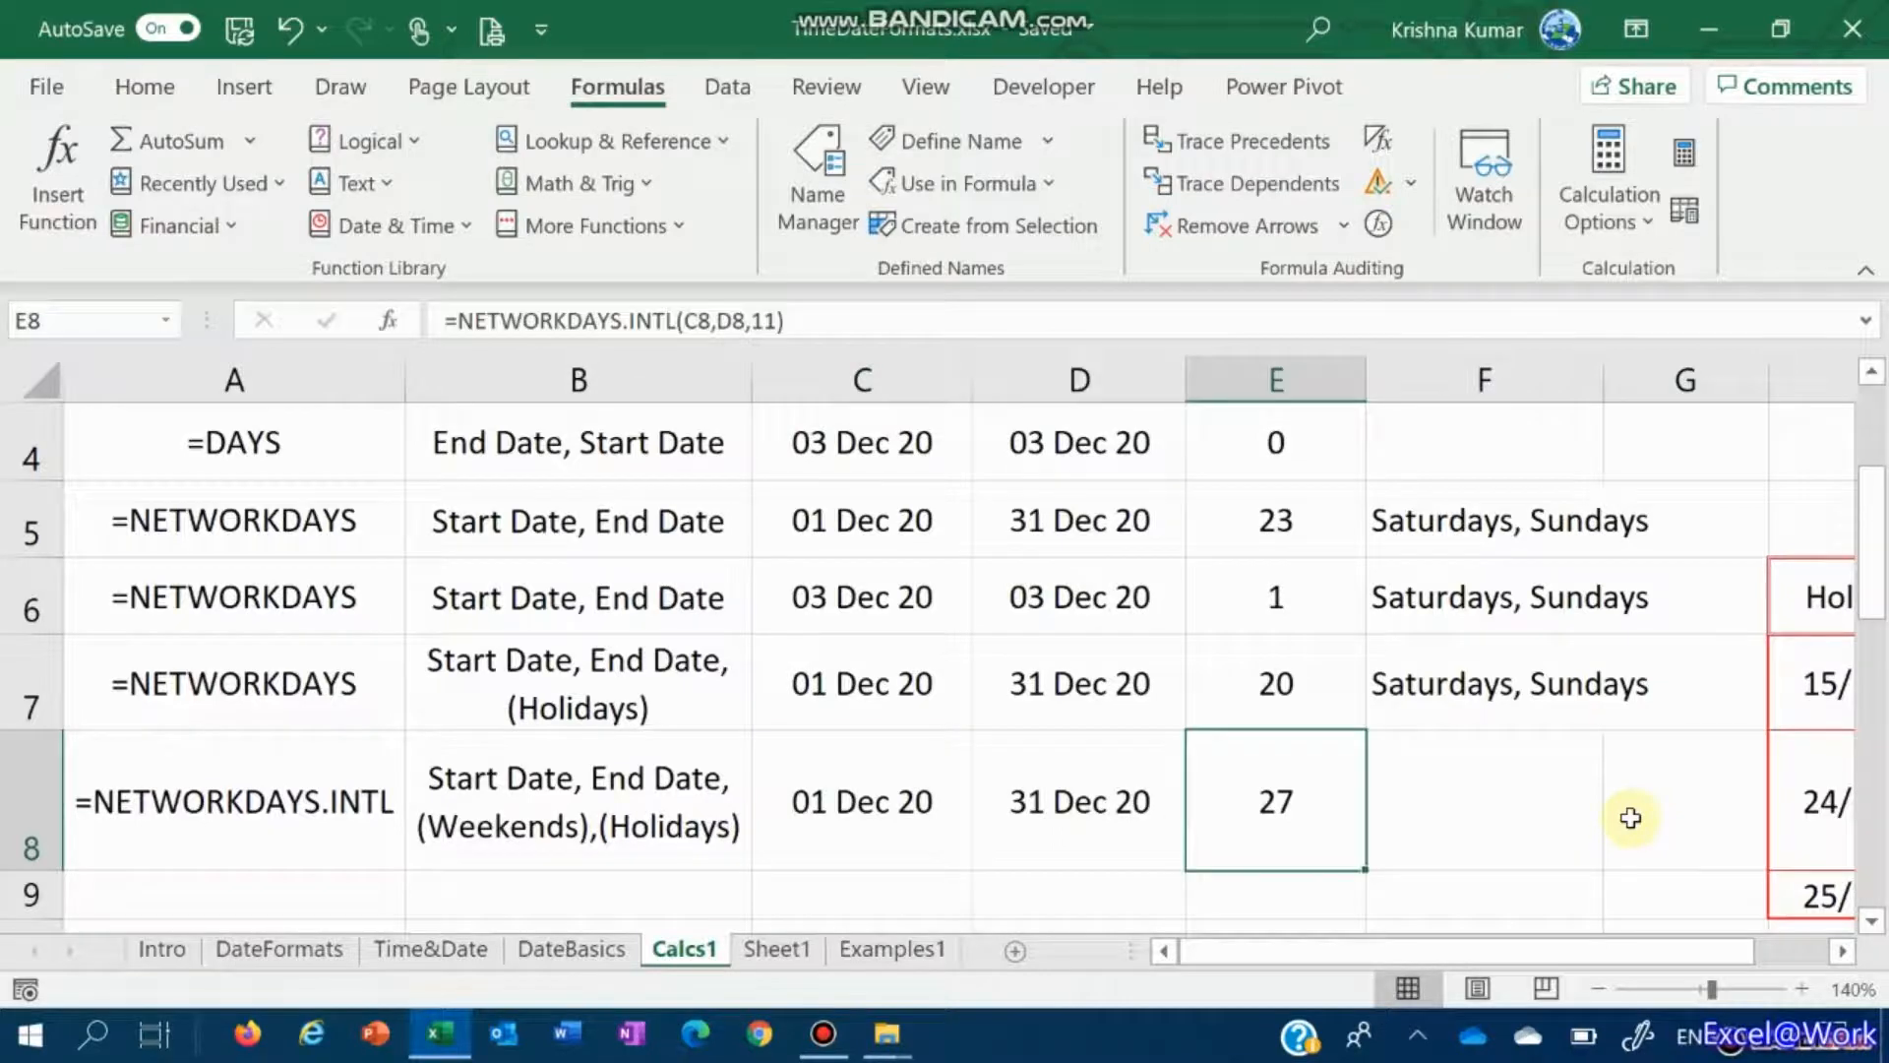
left_click(1774, 1051)
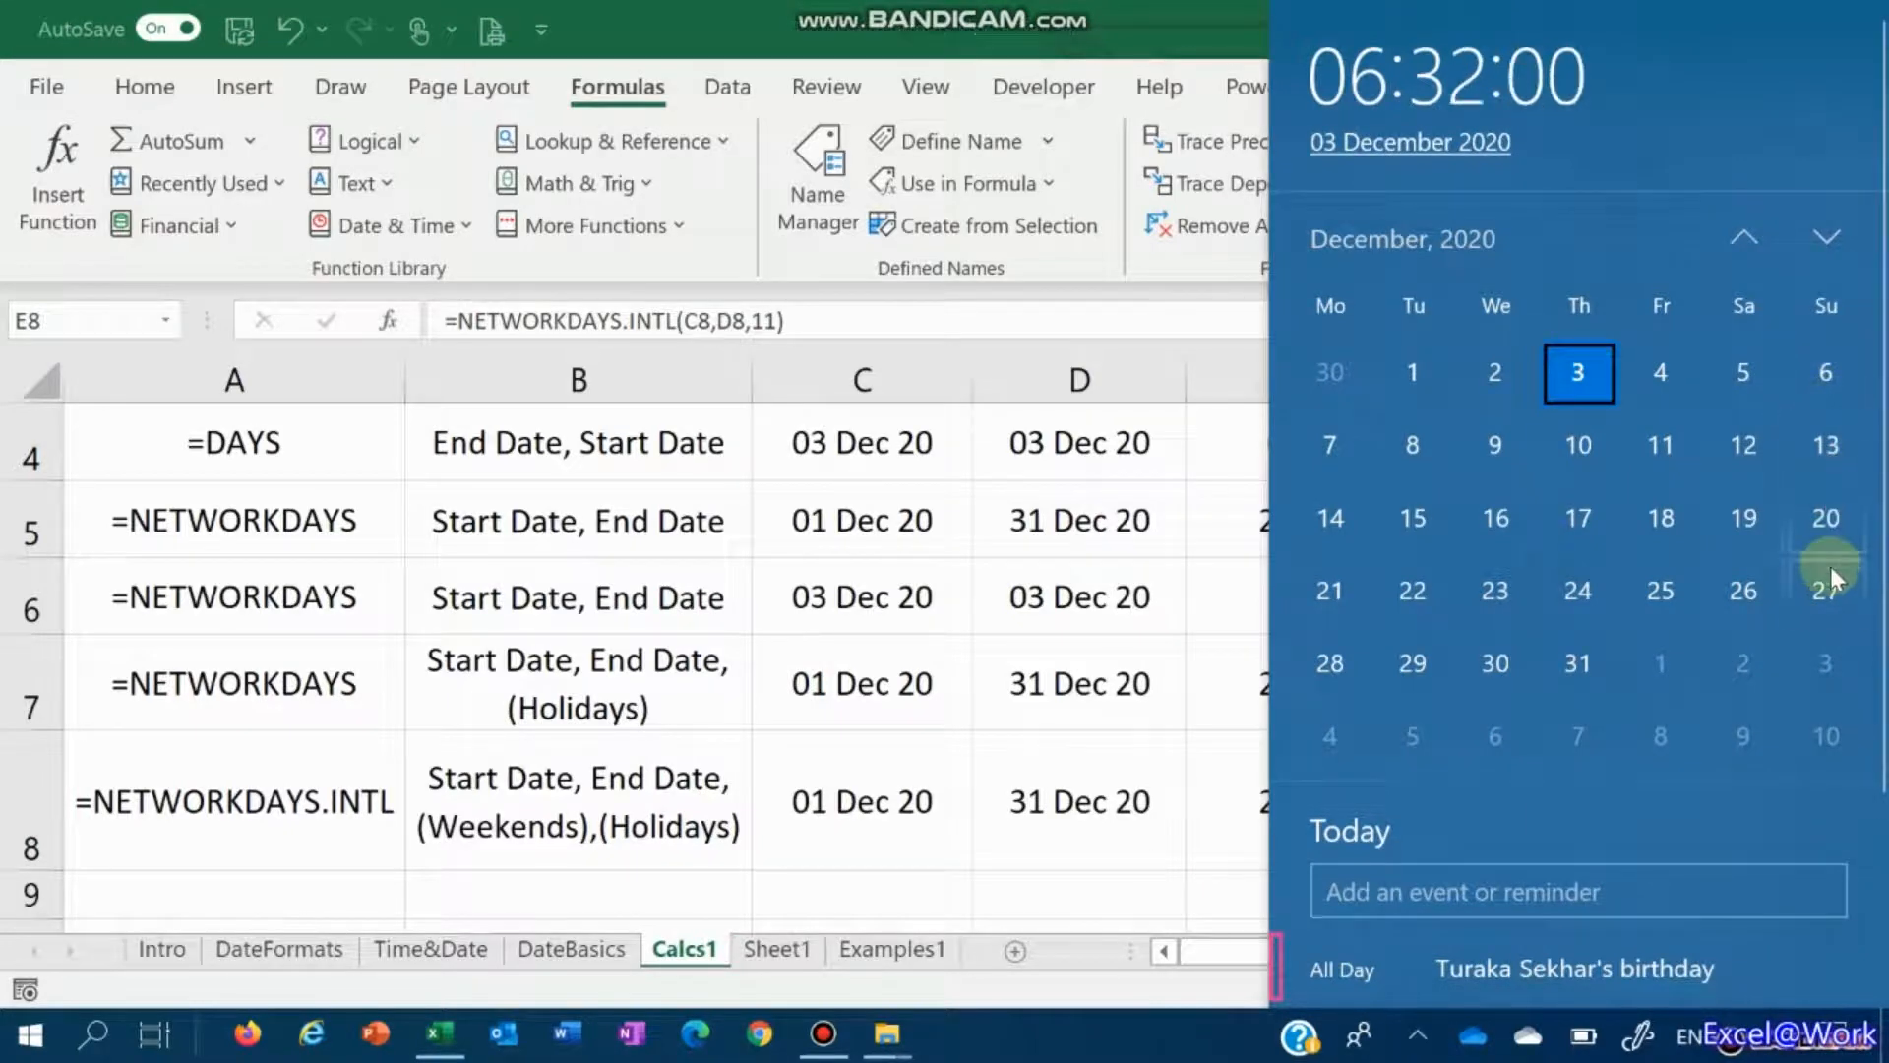
left_click(1205, 802)
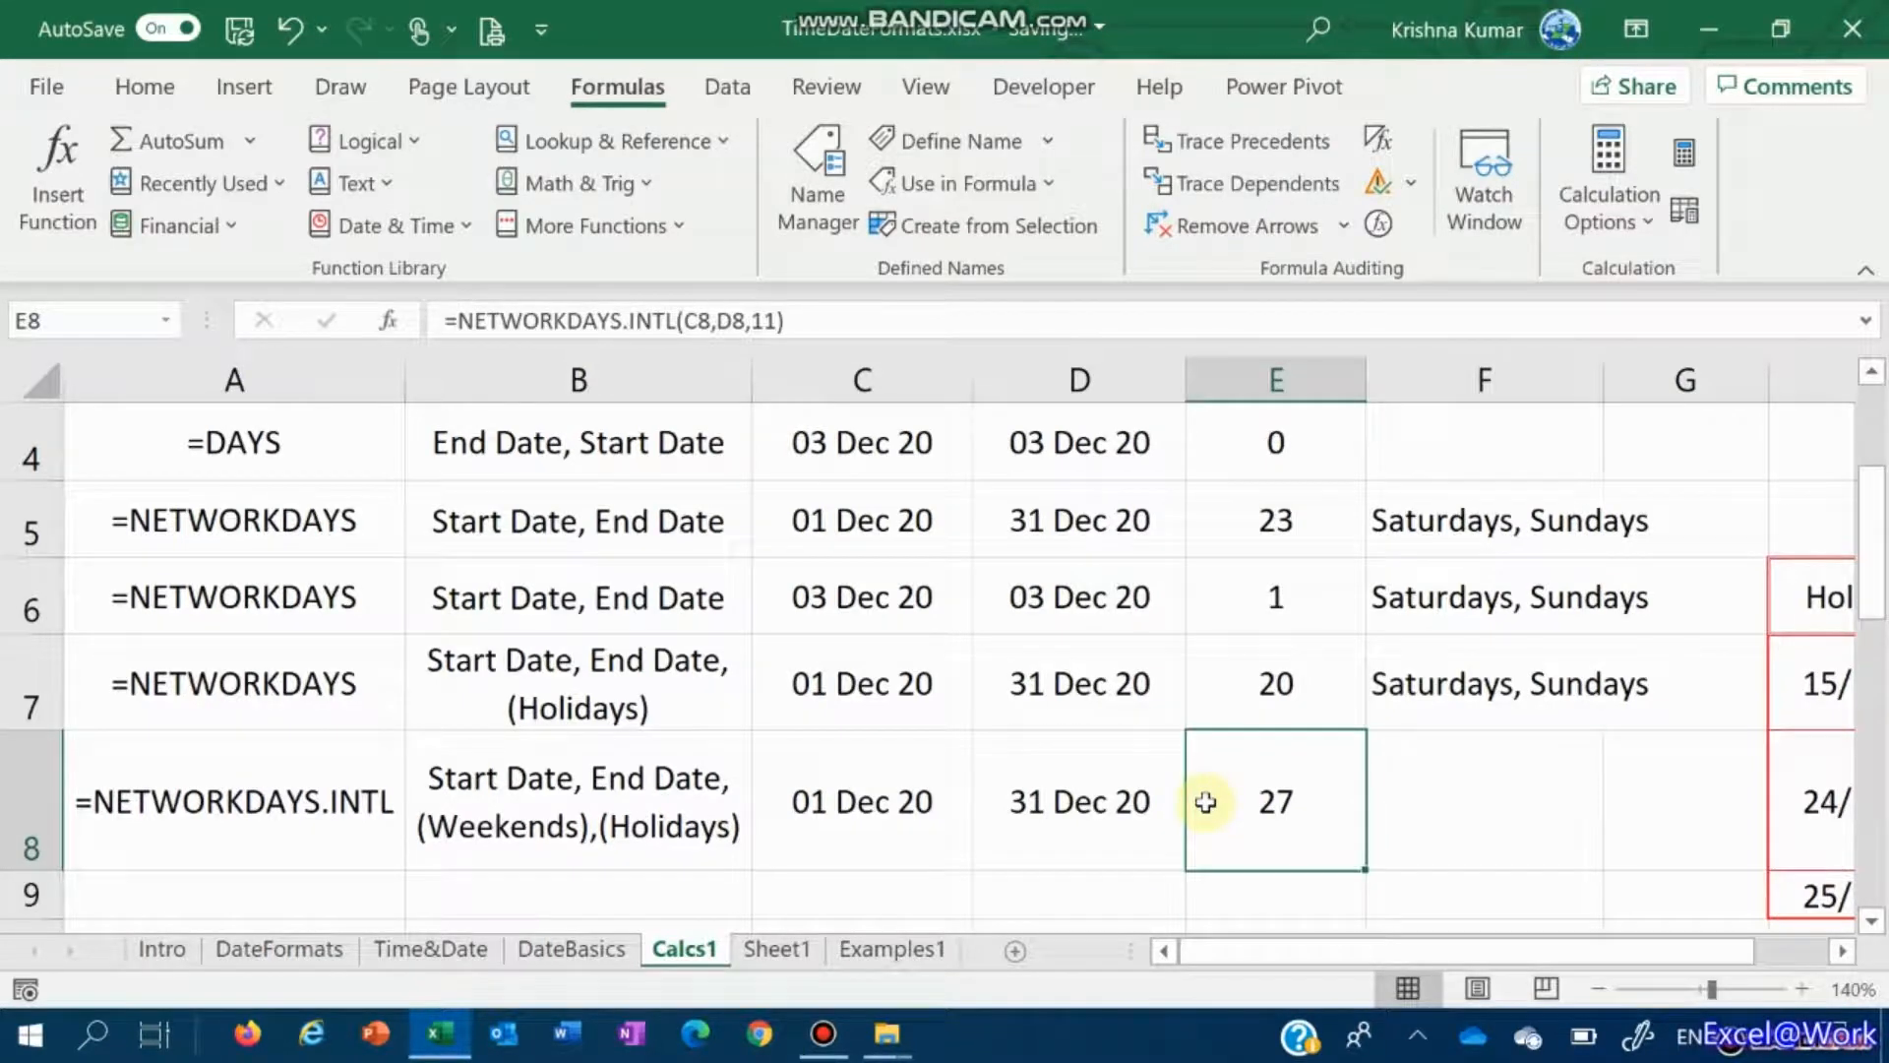
Step: Set the weekend argument in E8 to 7 - Friday, Saturday, making the formula =NETWORKDAYS.INTL(C8,D8,7)
double_click(1205, 802)
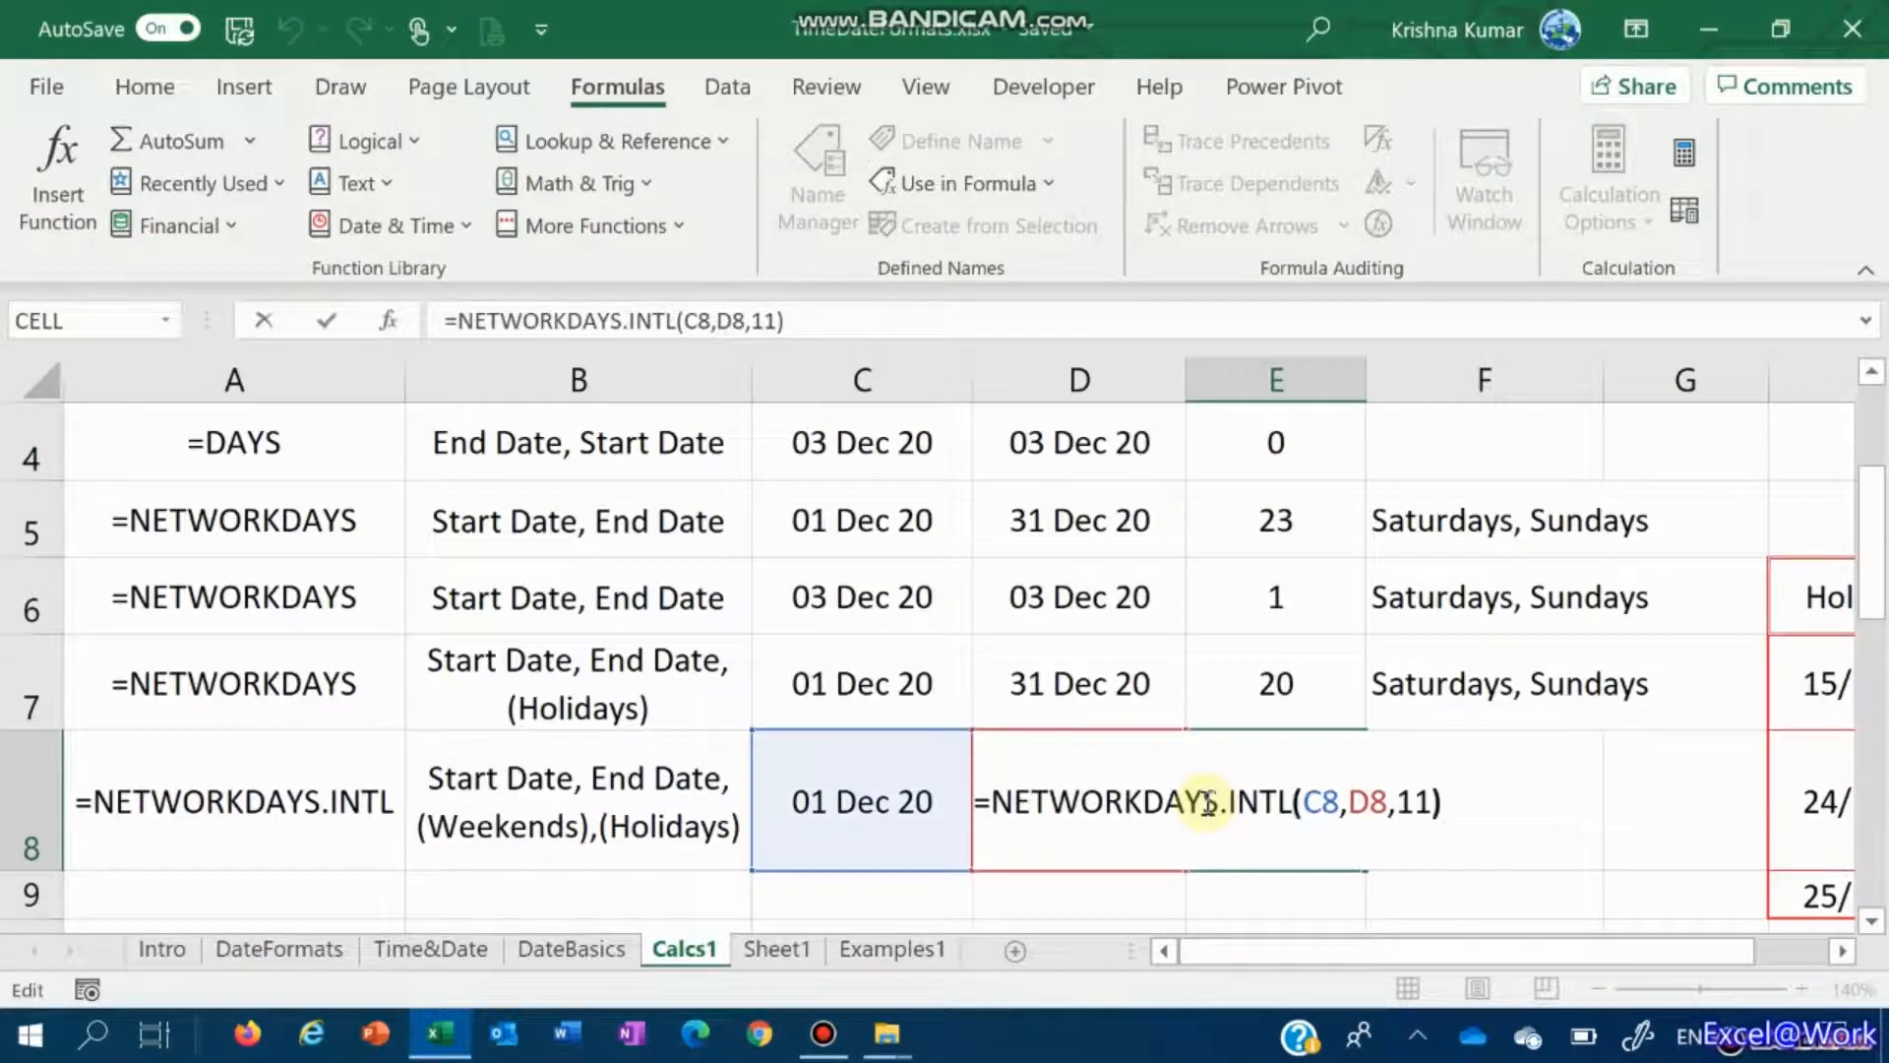
key("Left")
key("Left")
key("Left")
key("Delete")
key("Delete")
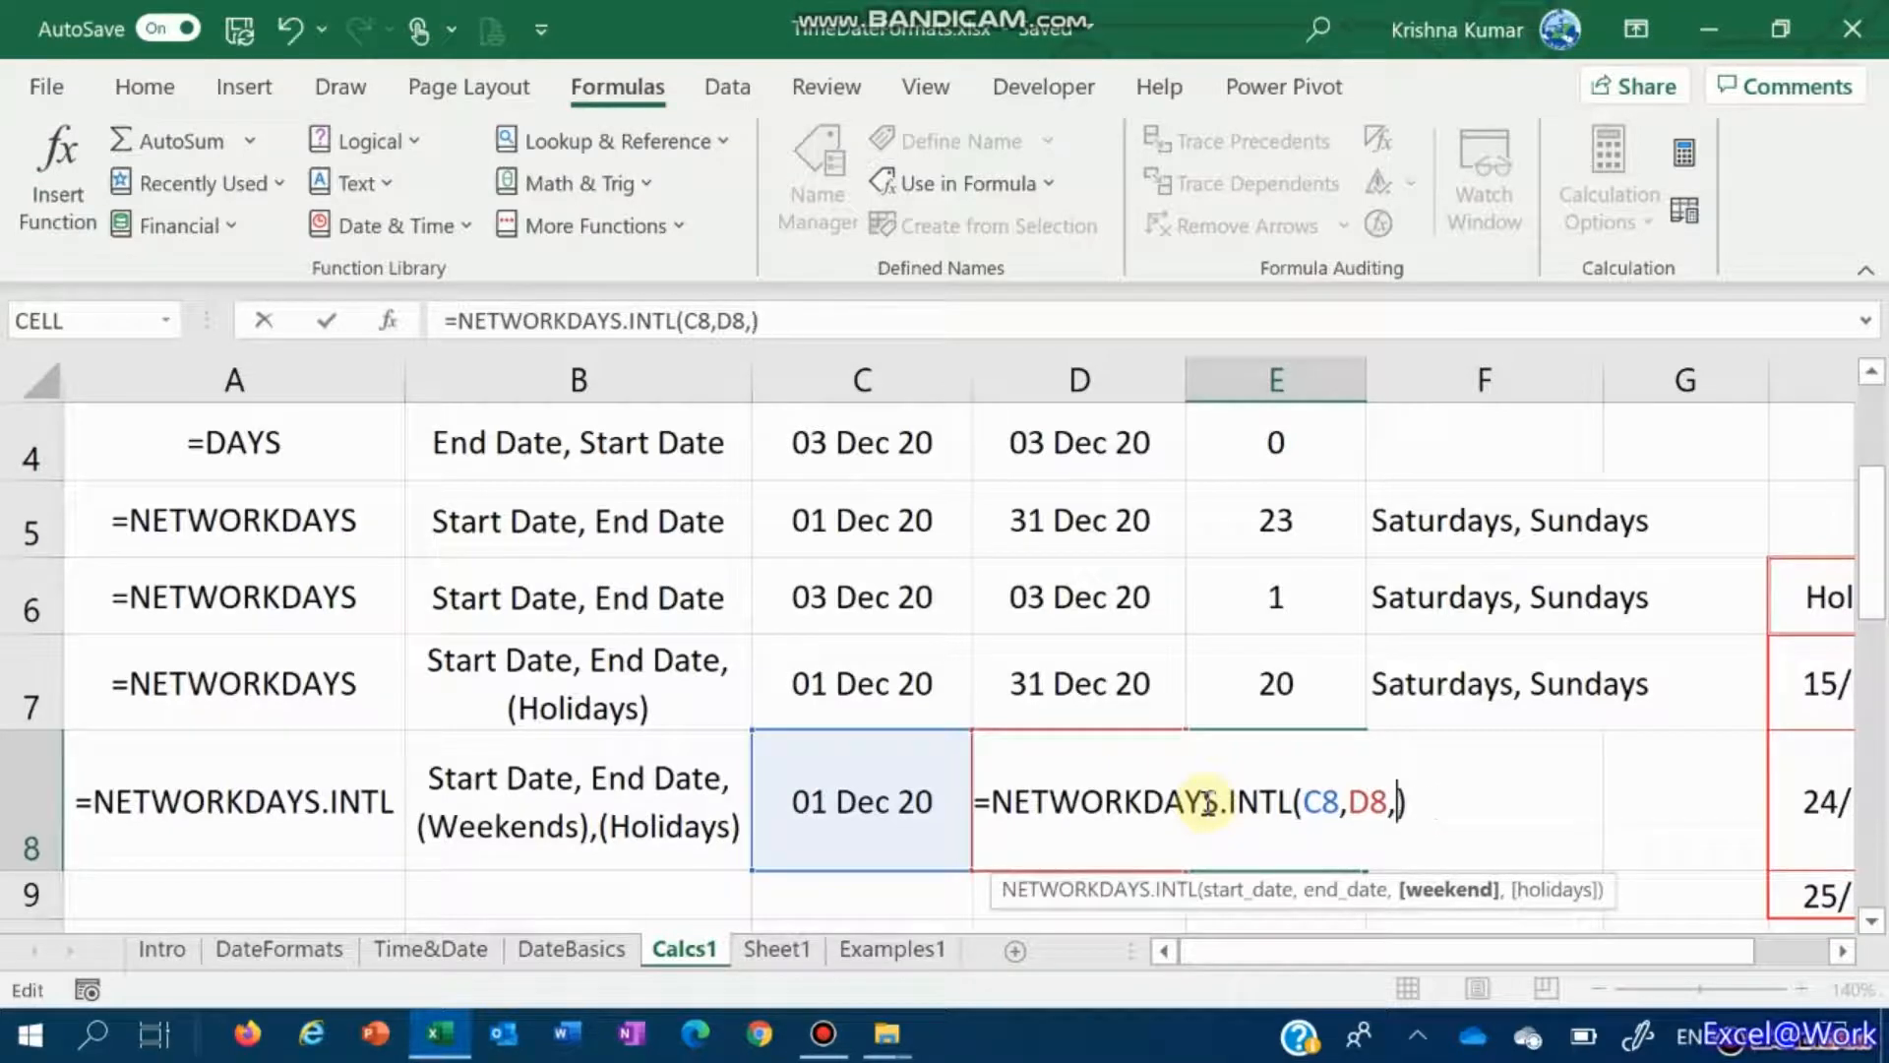
key("BackSpace")
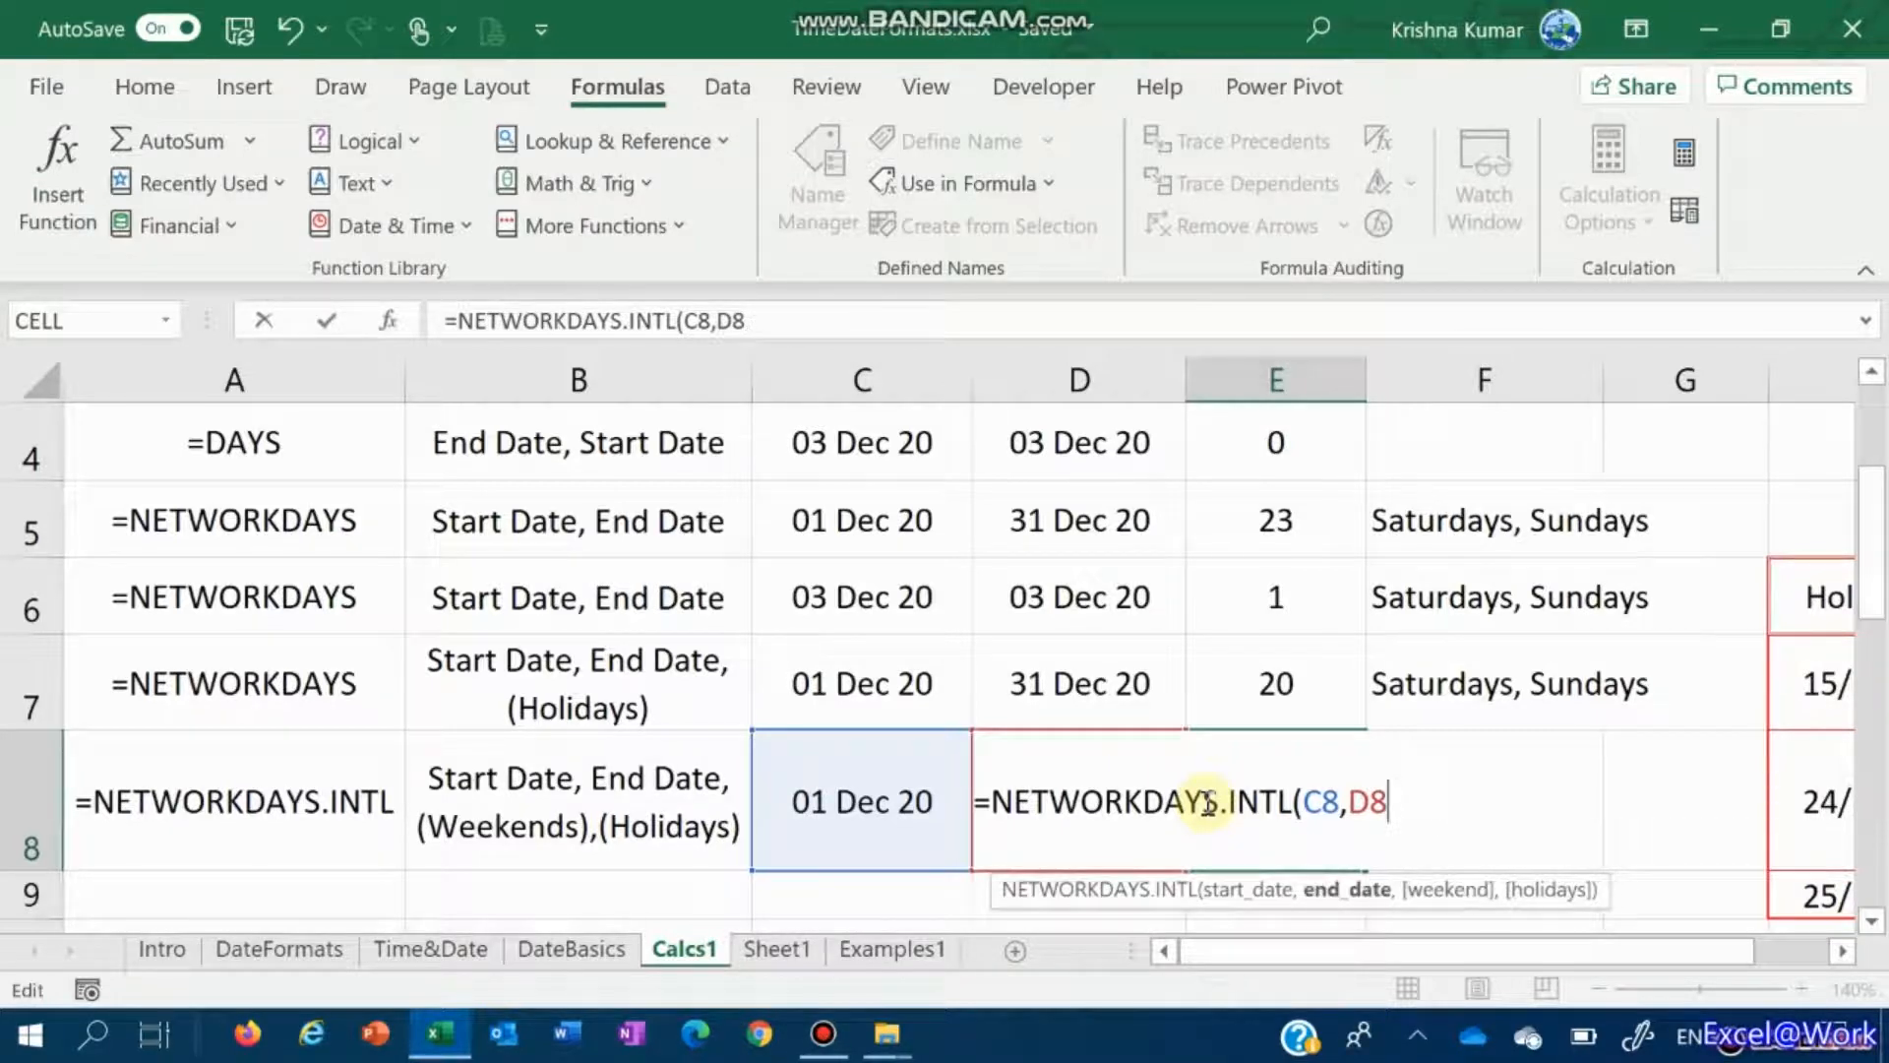
type(",")
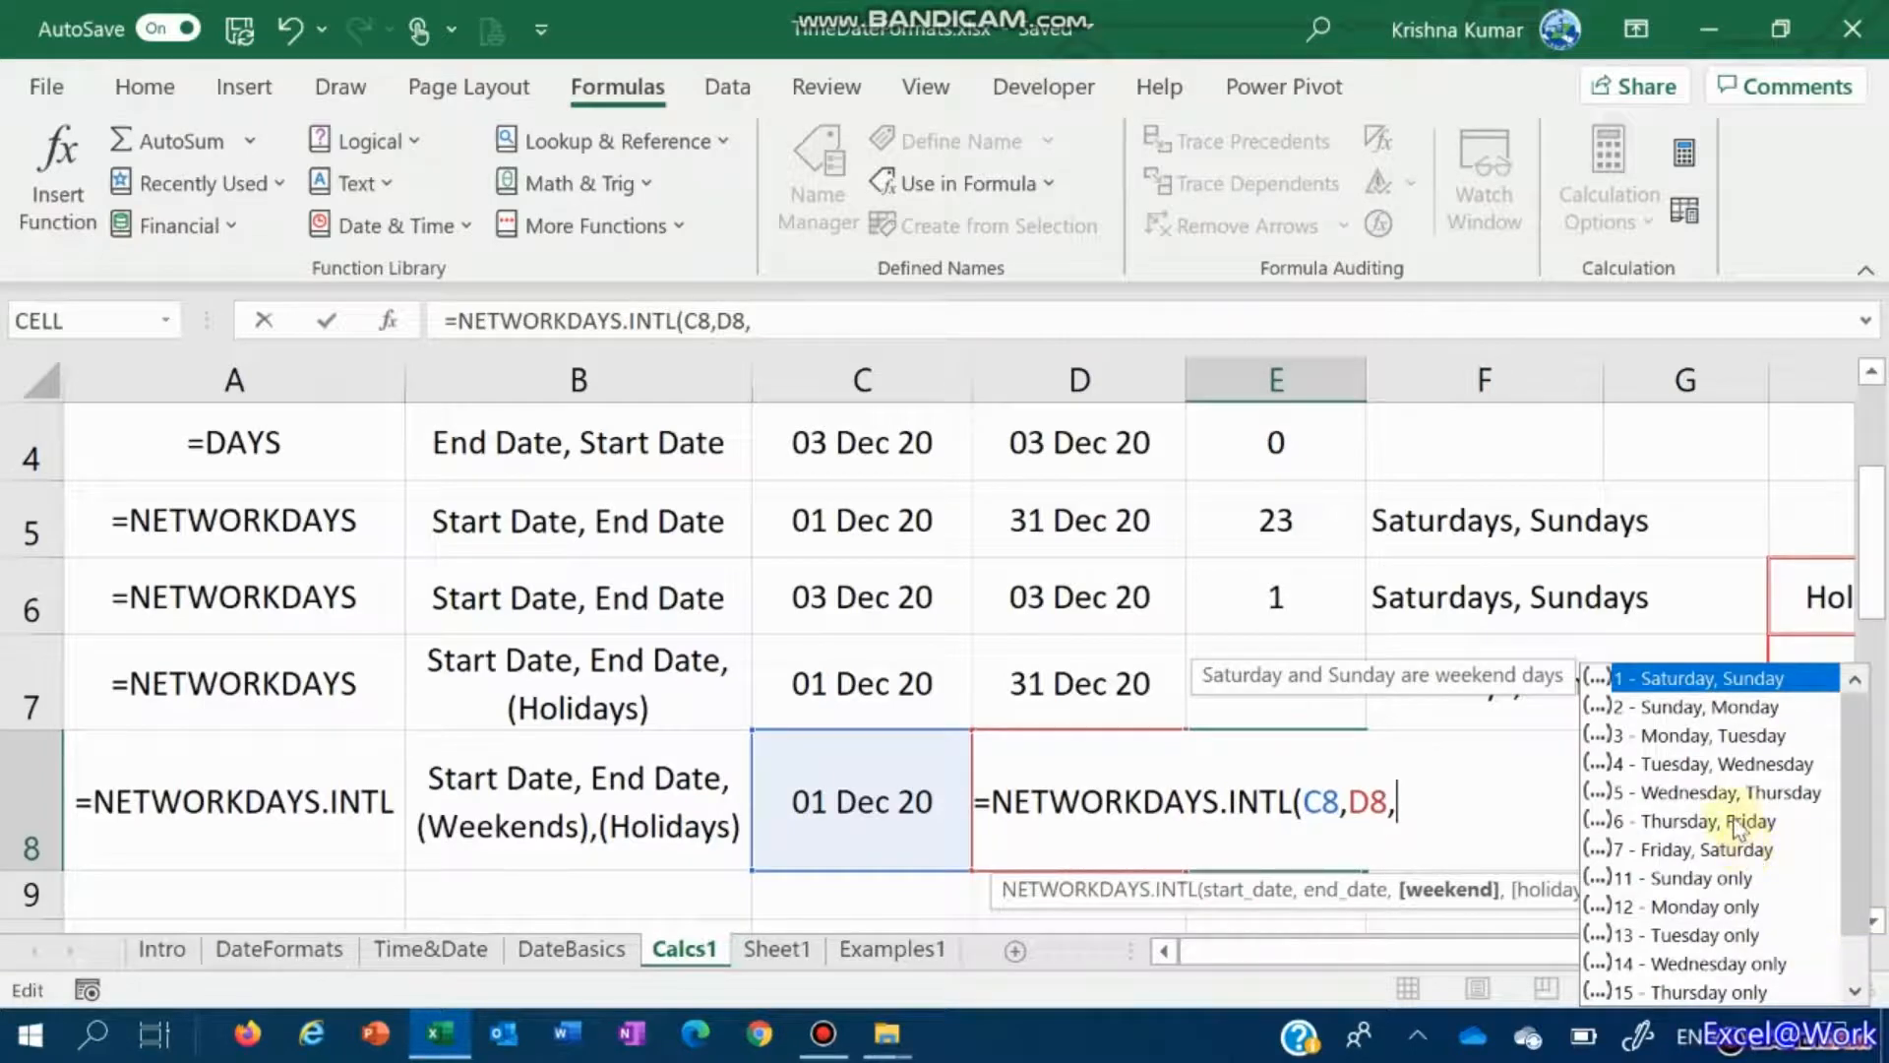
double_click(1692, 853)
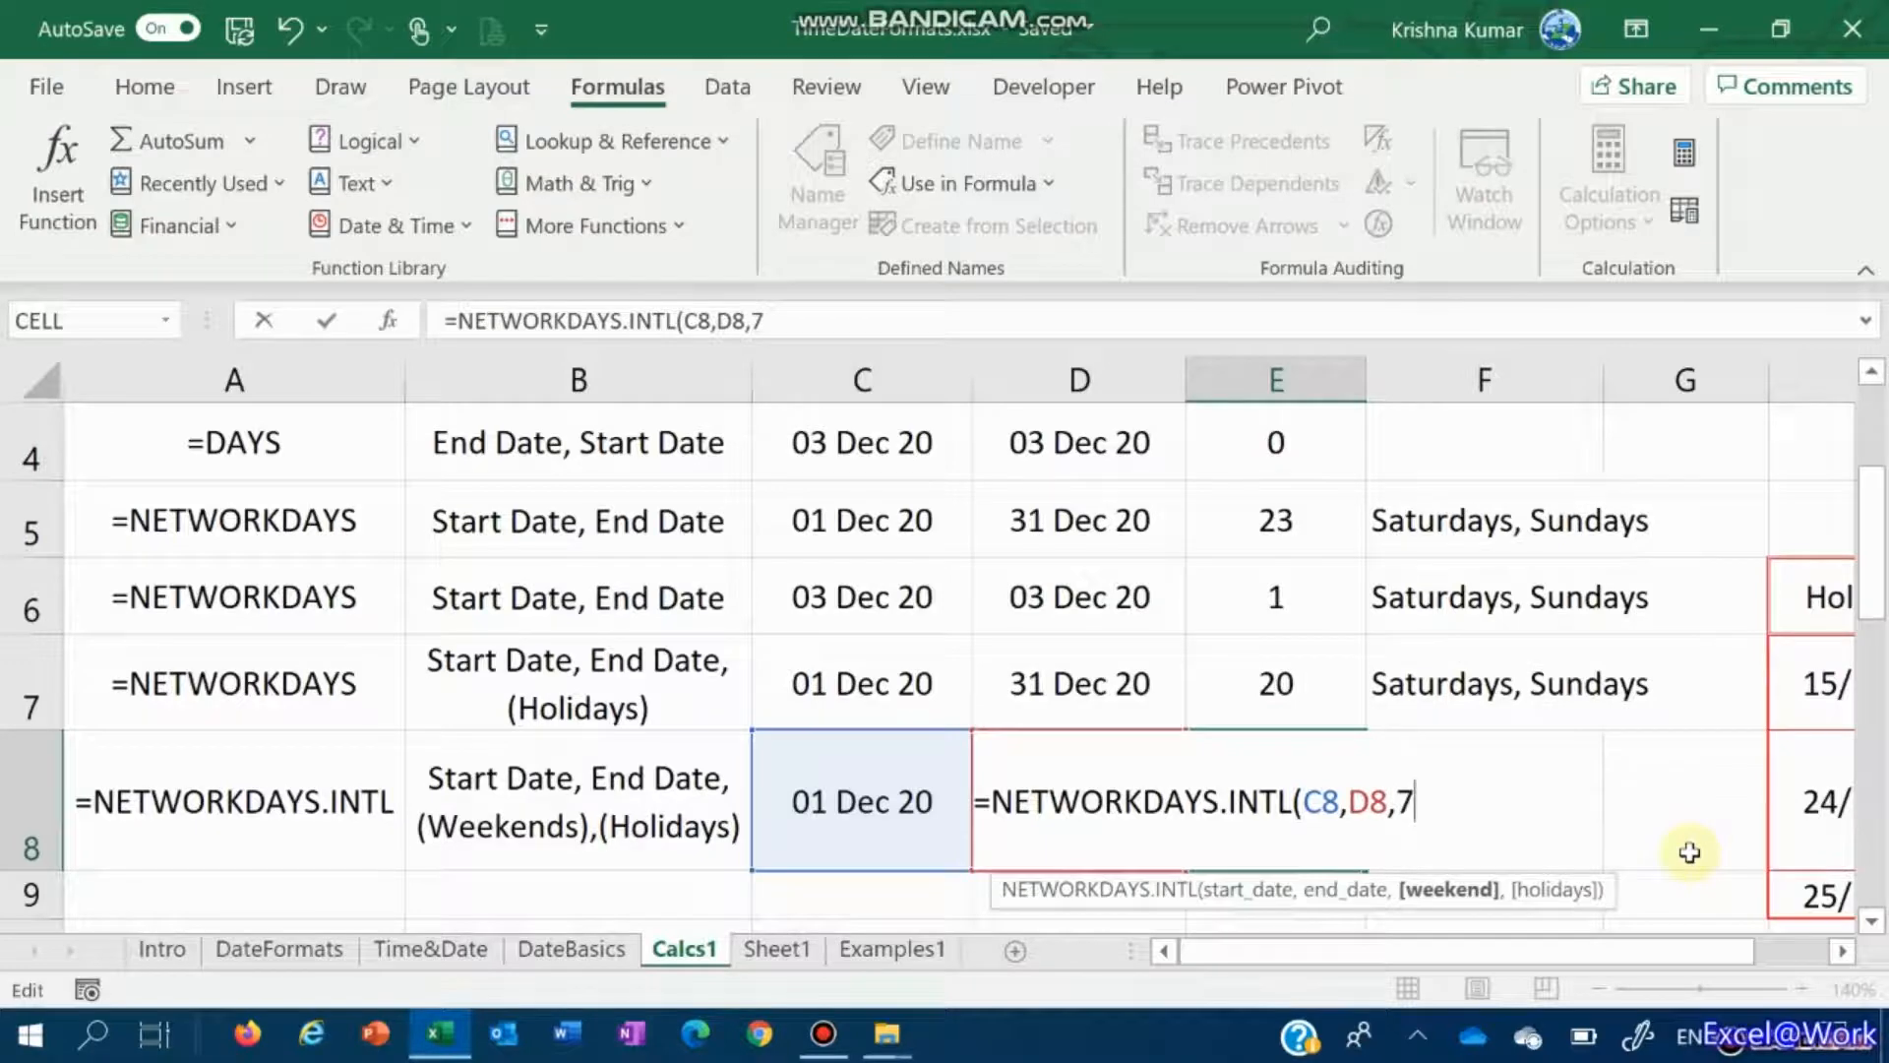
type(")")
key("ctrl+Return")
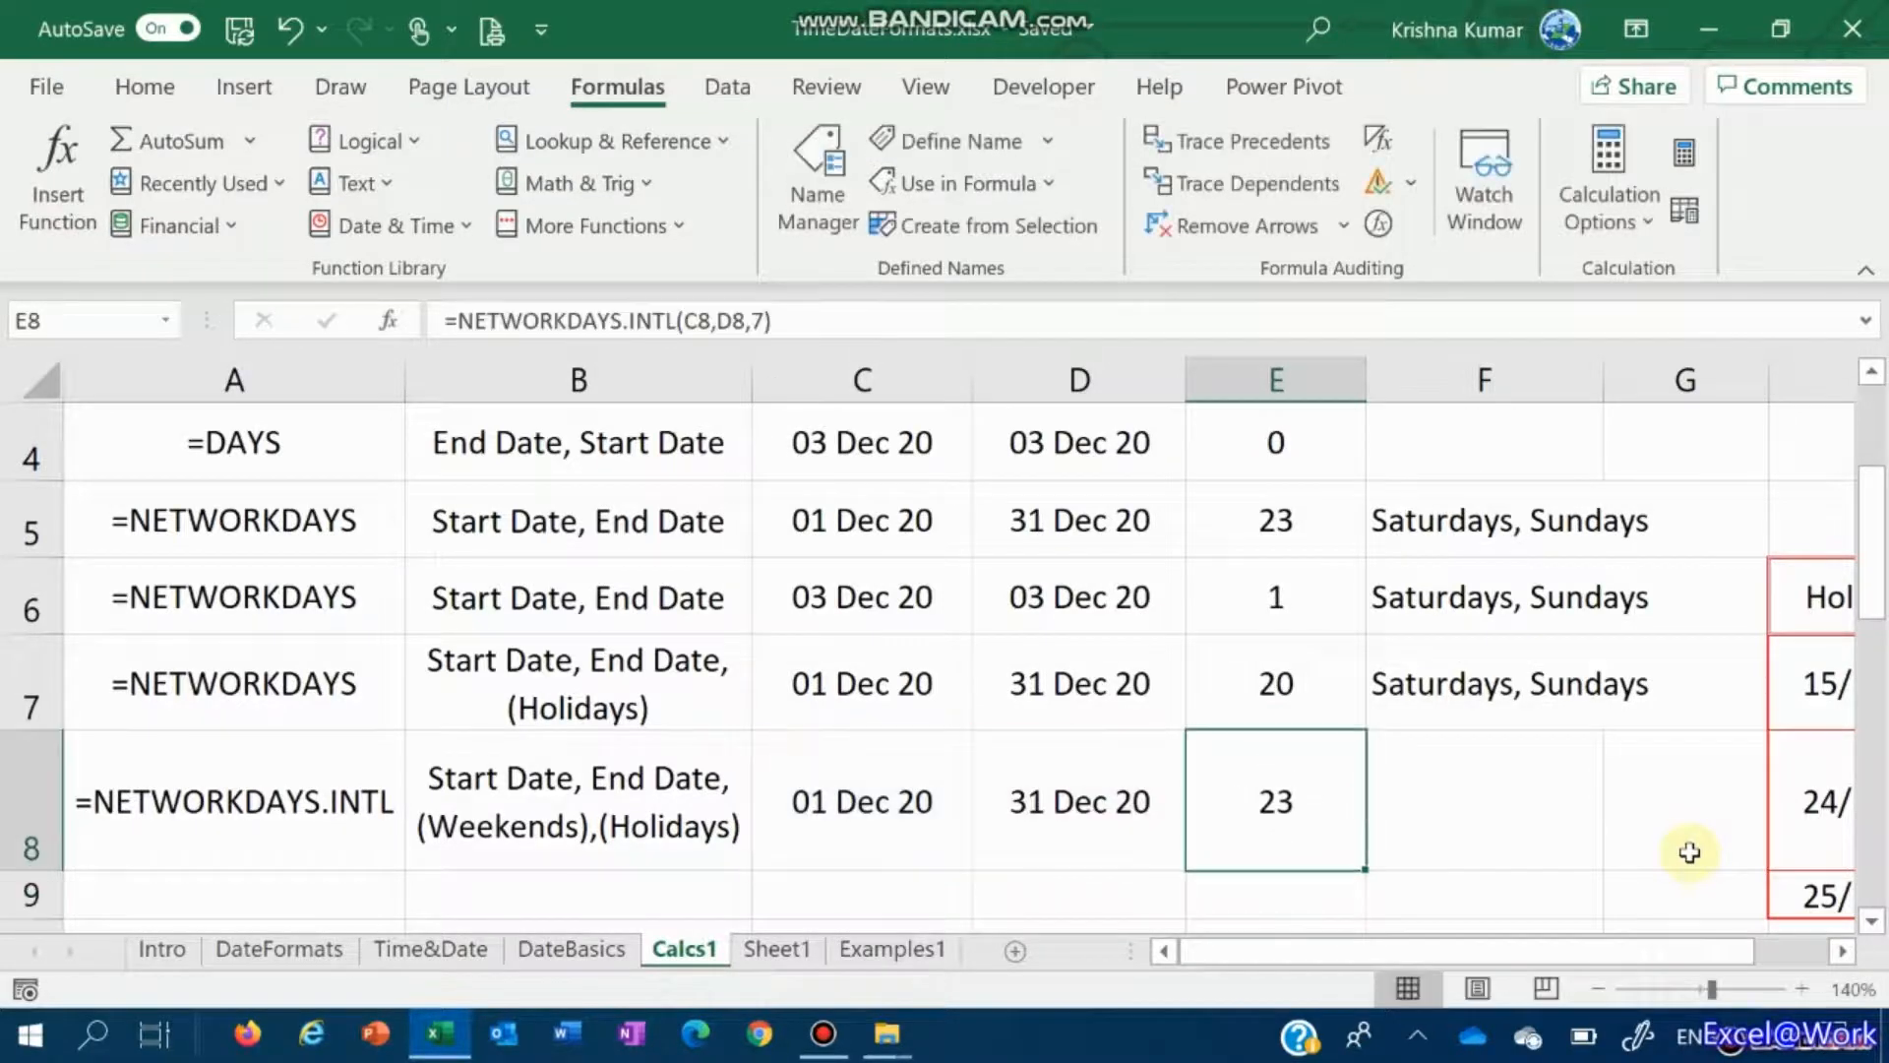
key("Right")
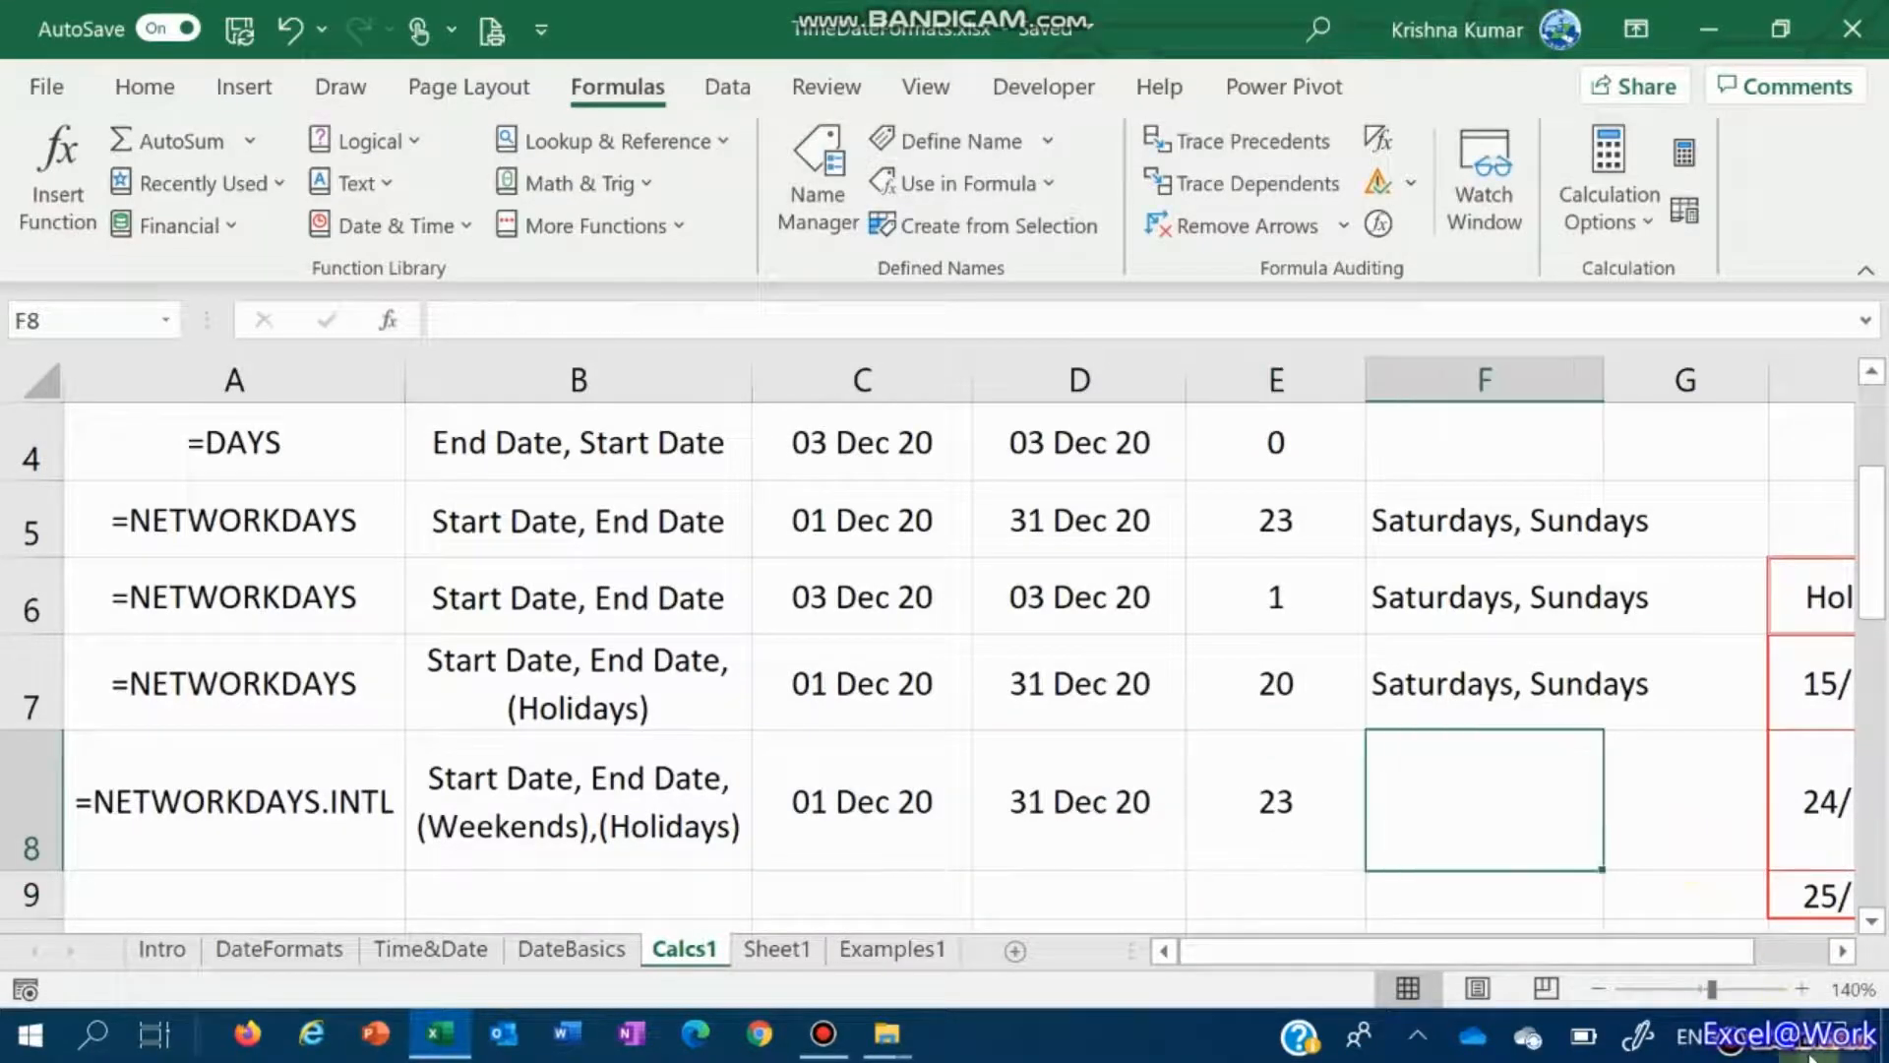
Step: Check which December 2020 dates fall on Fridays and Saturdays in the system calendar
left_click(1777, 1049)
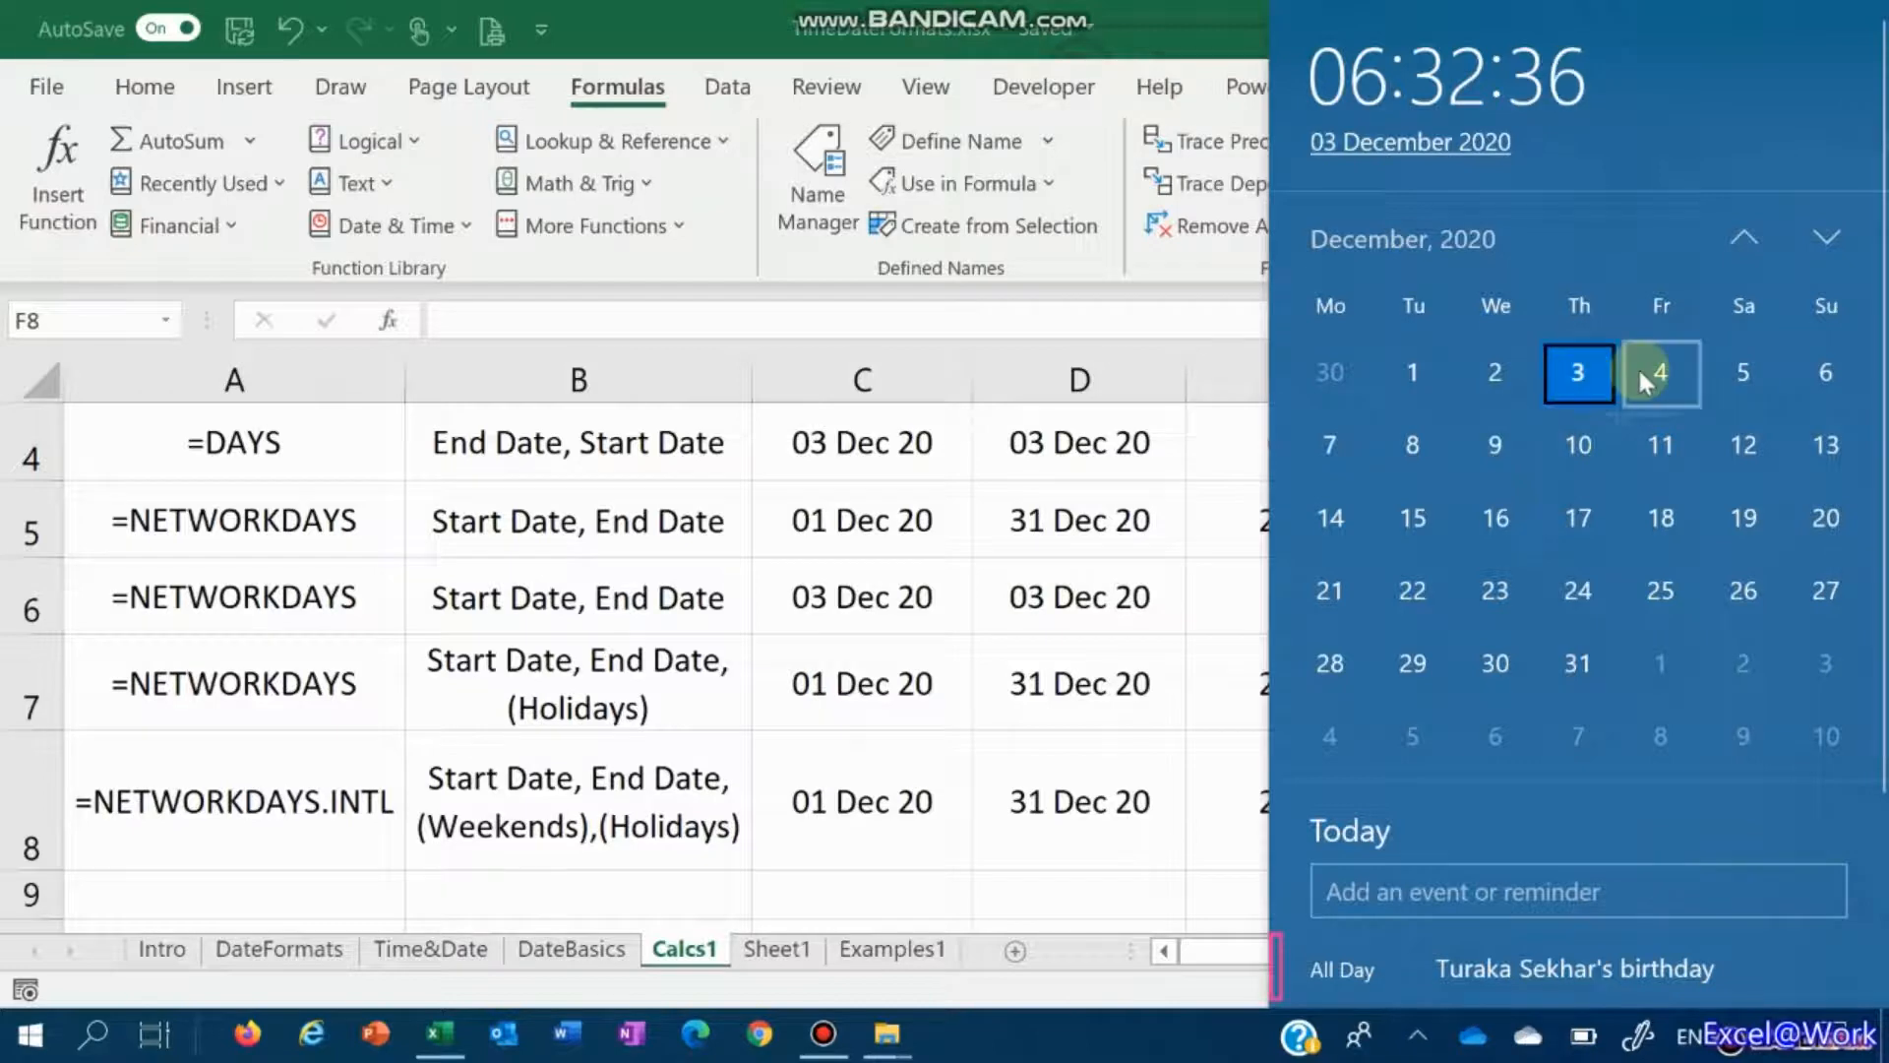
key("Escape")
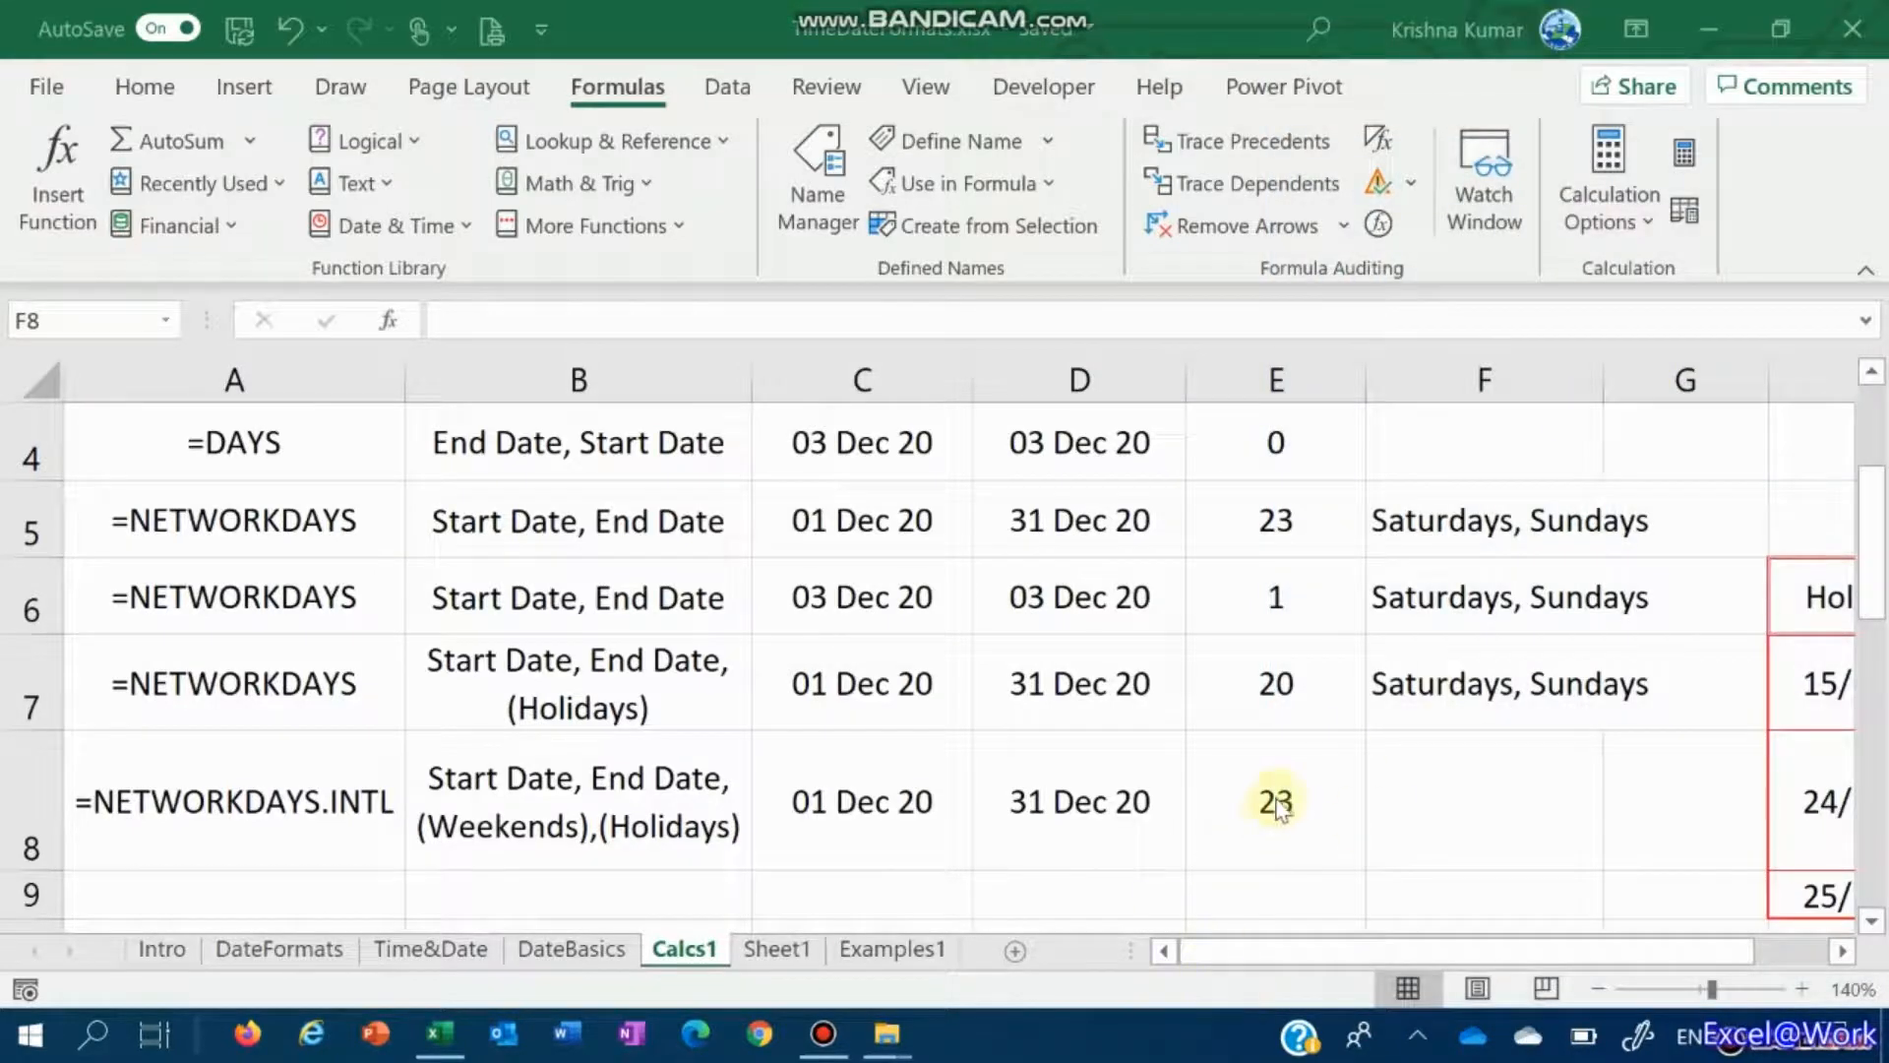
Step: Set the weekend argument in E8 to 6 - Thursday, Friday, making the formula =NETWORKDAYS.INTL(C8,D8,6)
left_click(1276, 805)
key("F2")
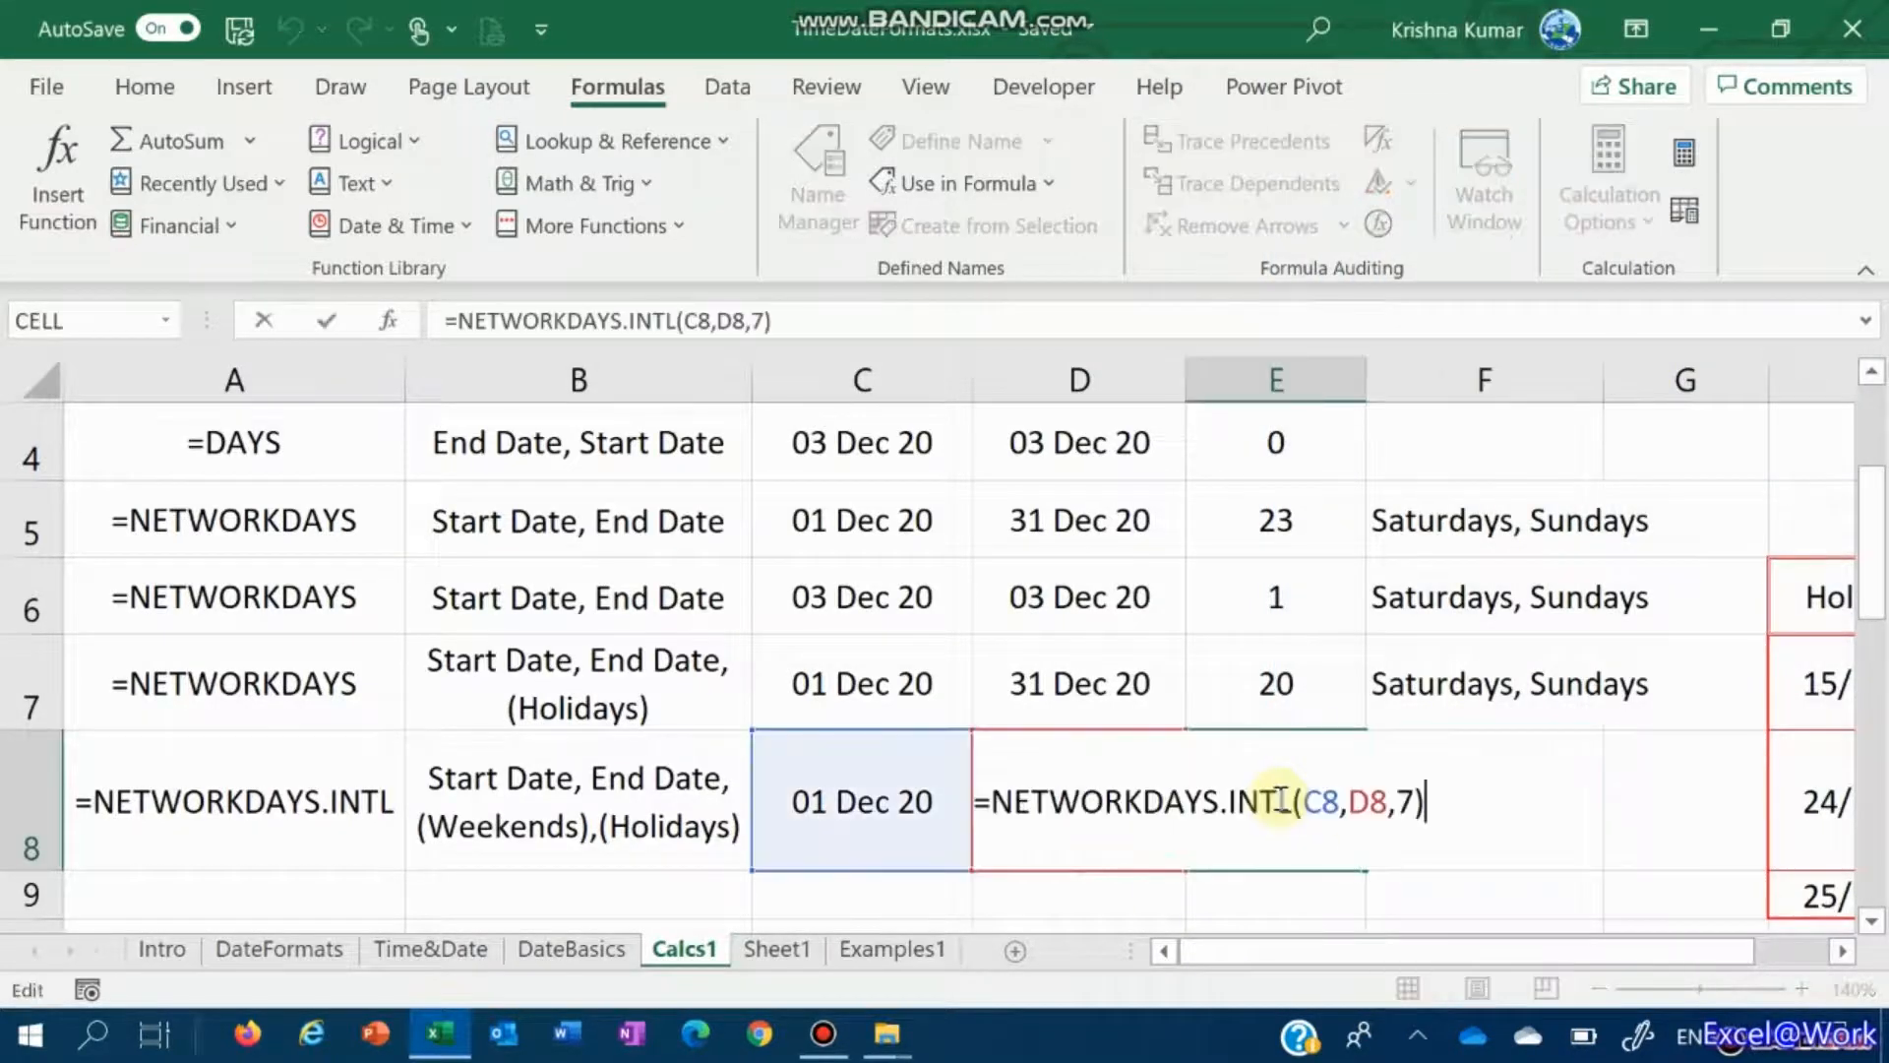
key("BackSpace")
key("BackSpace")
key("BackSpace")
type(",")
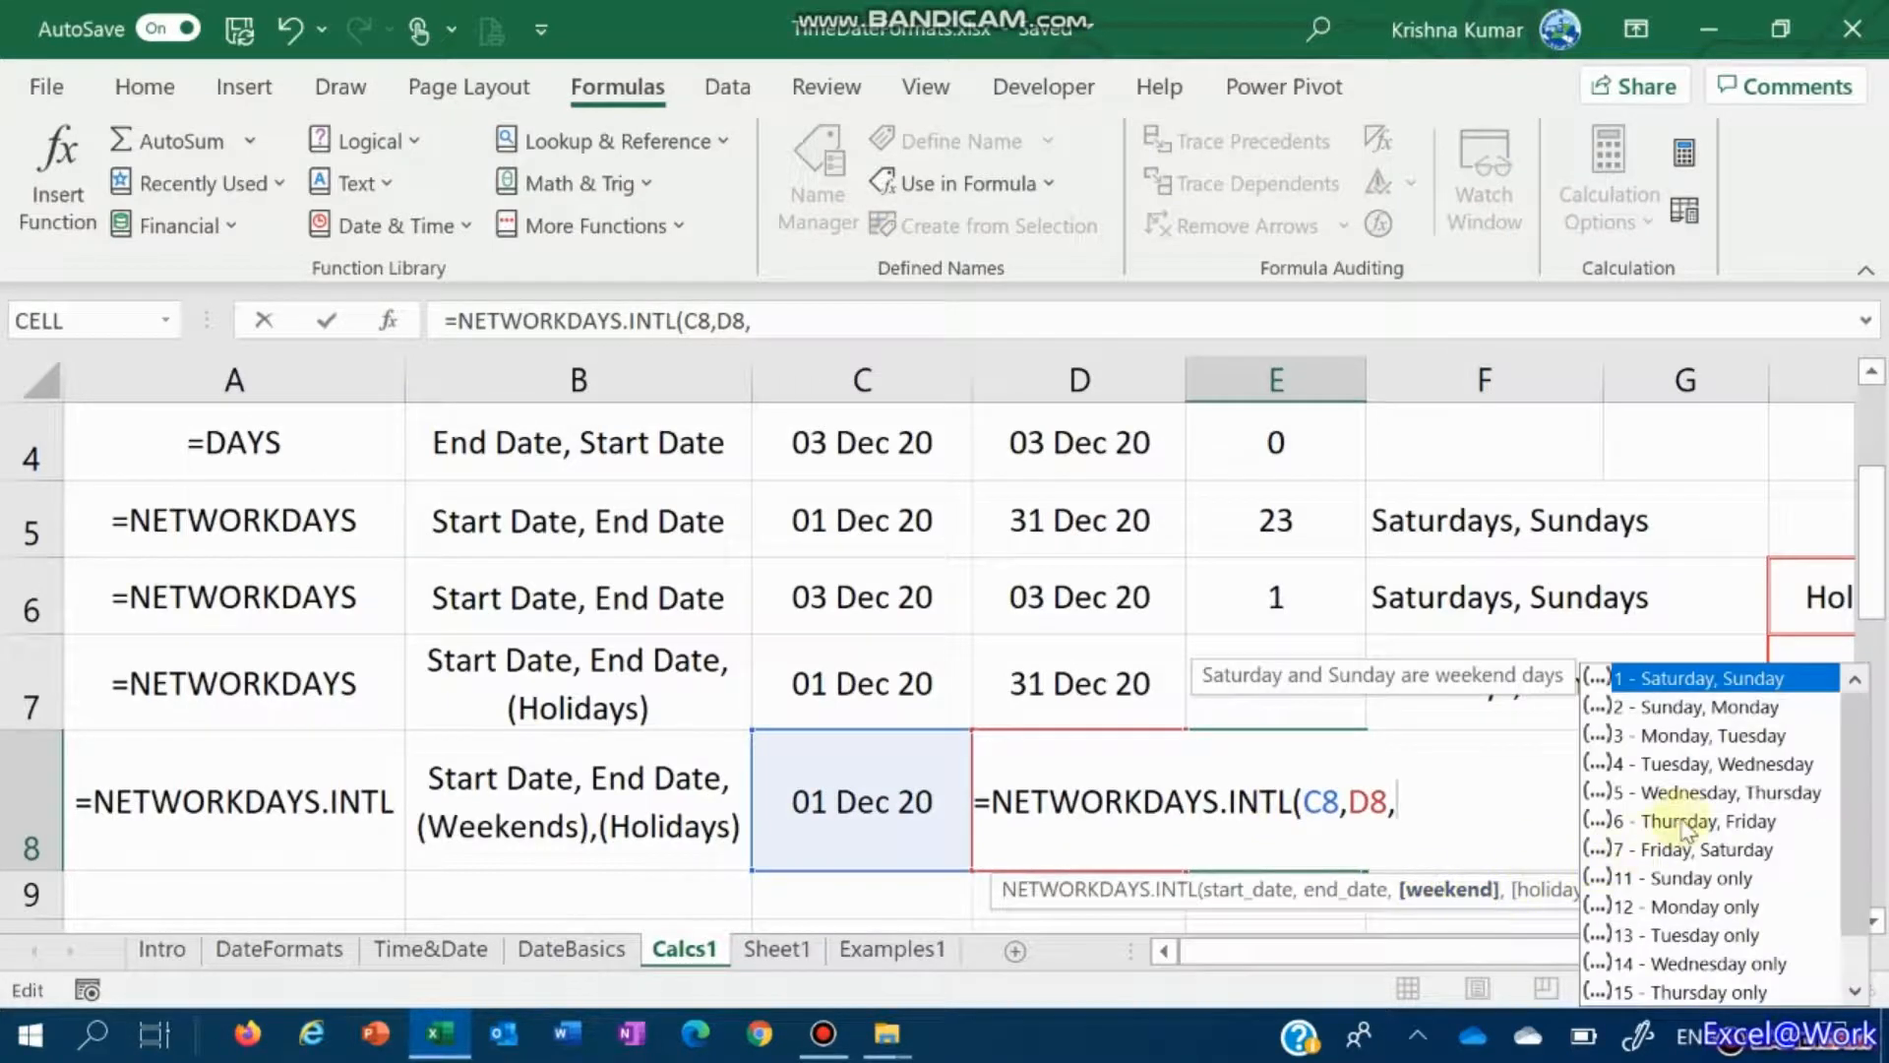
left_click(1685, 825)
type(")")
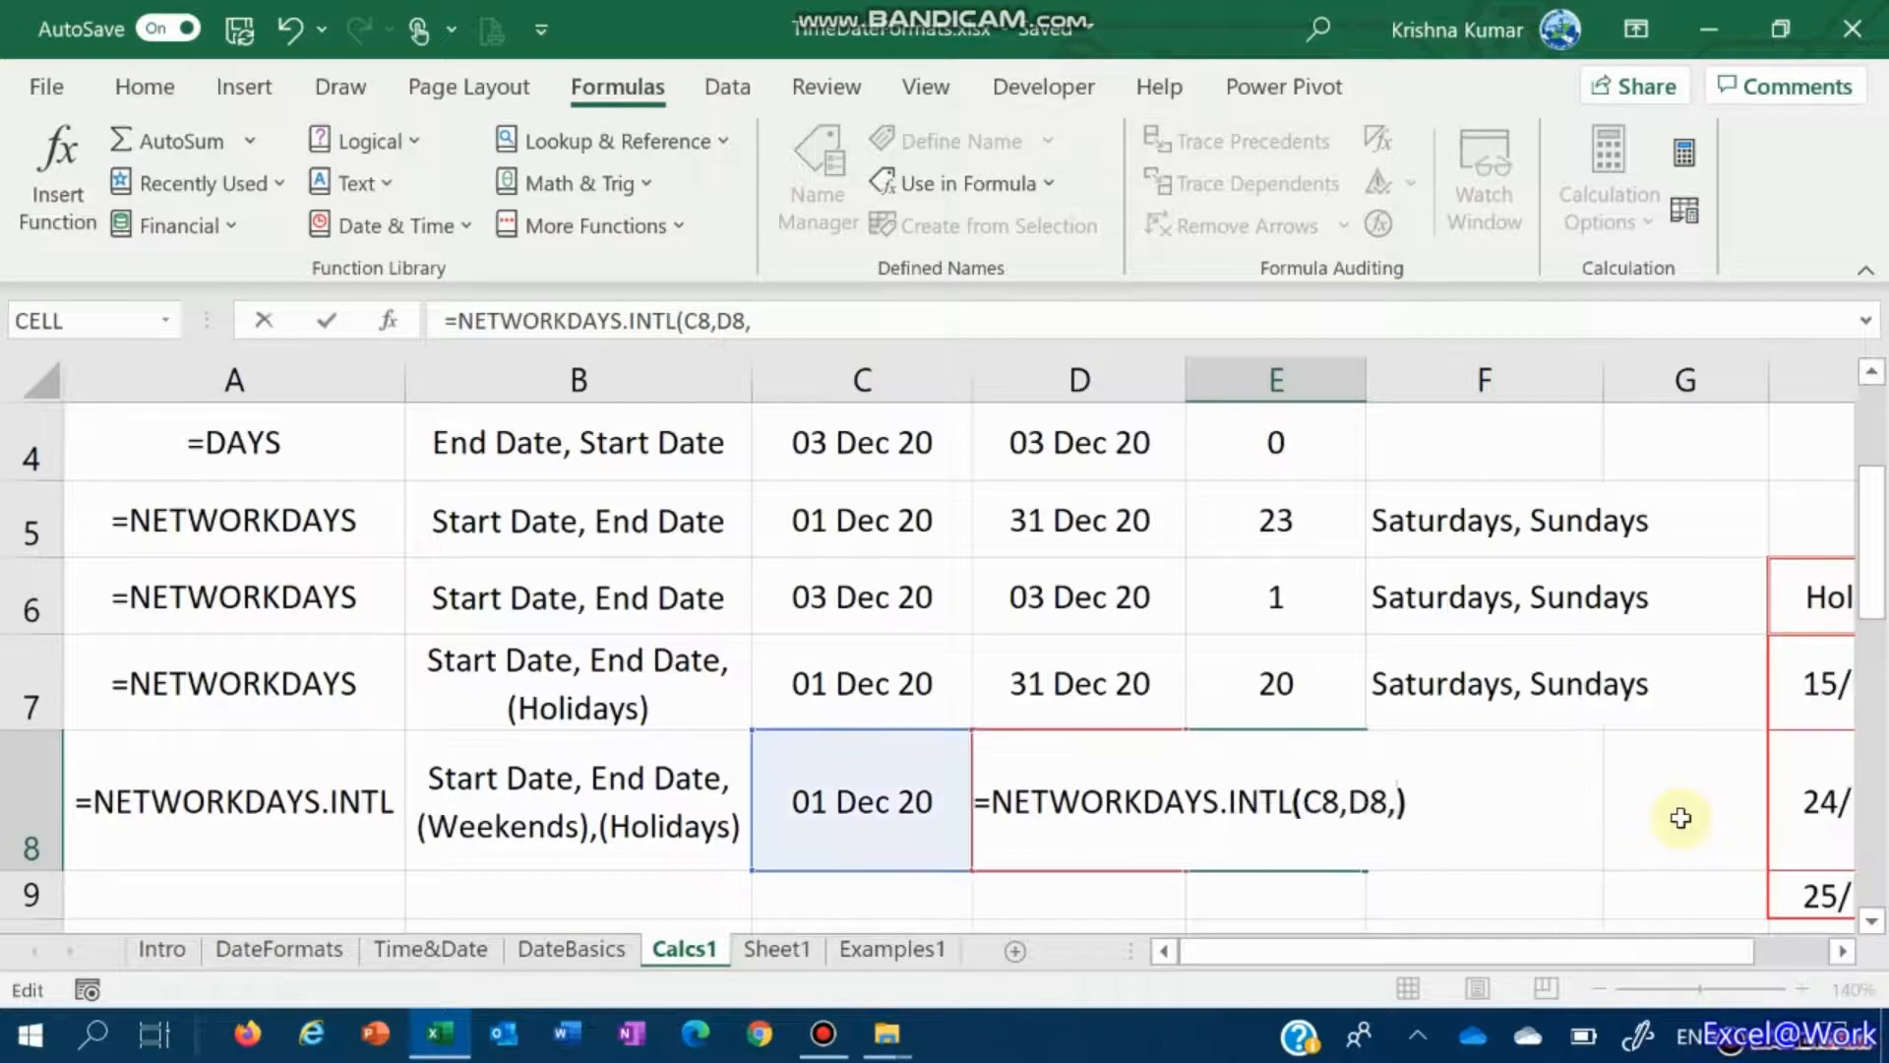
key("Left")
type("6")
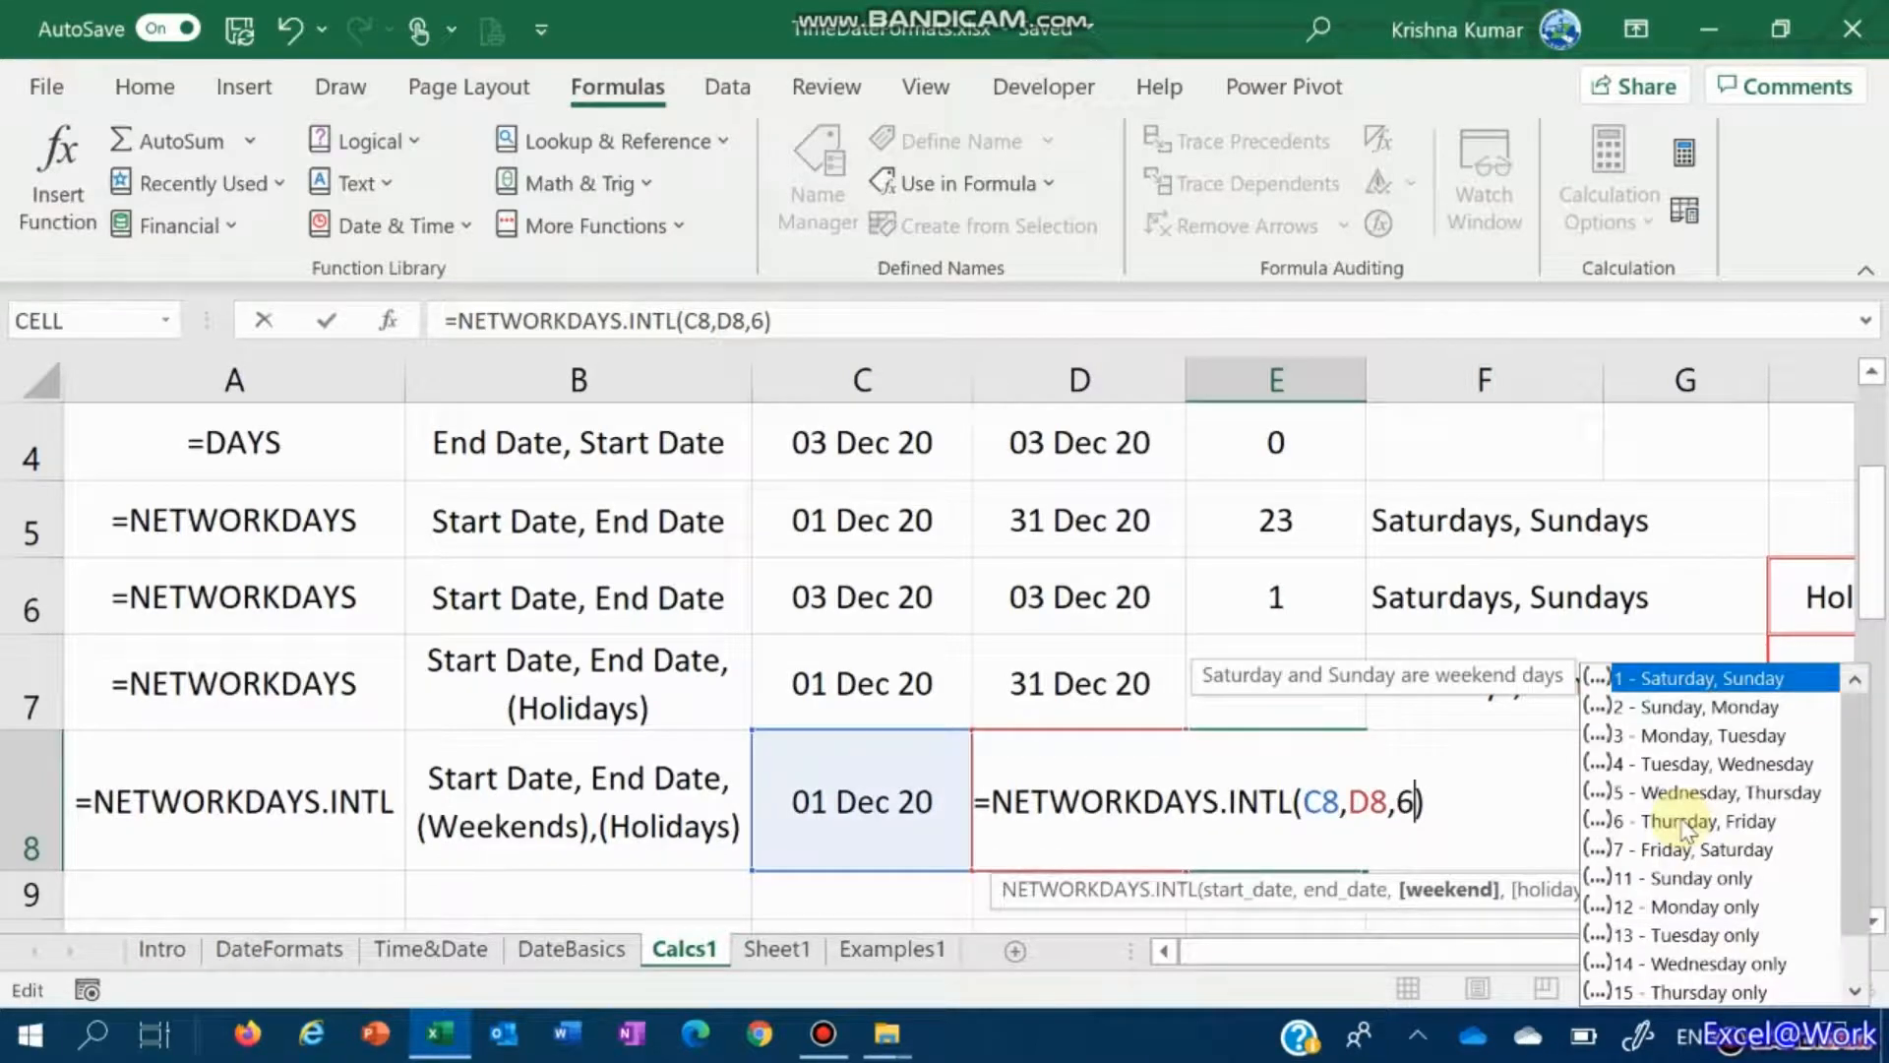
key("Return")
key("Up")
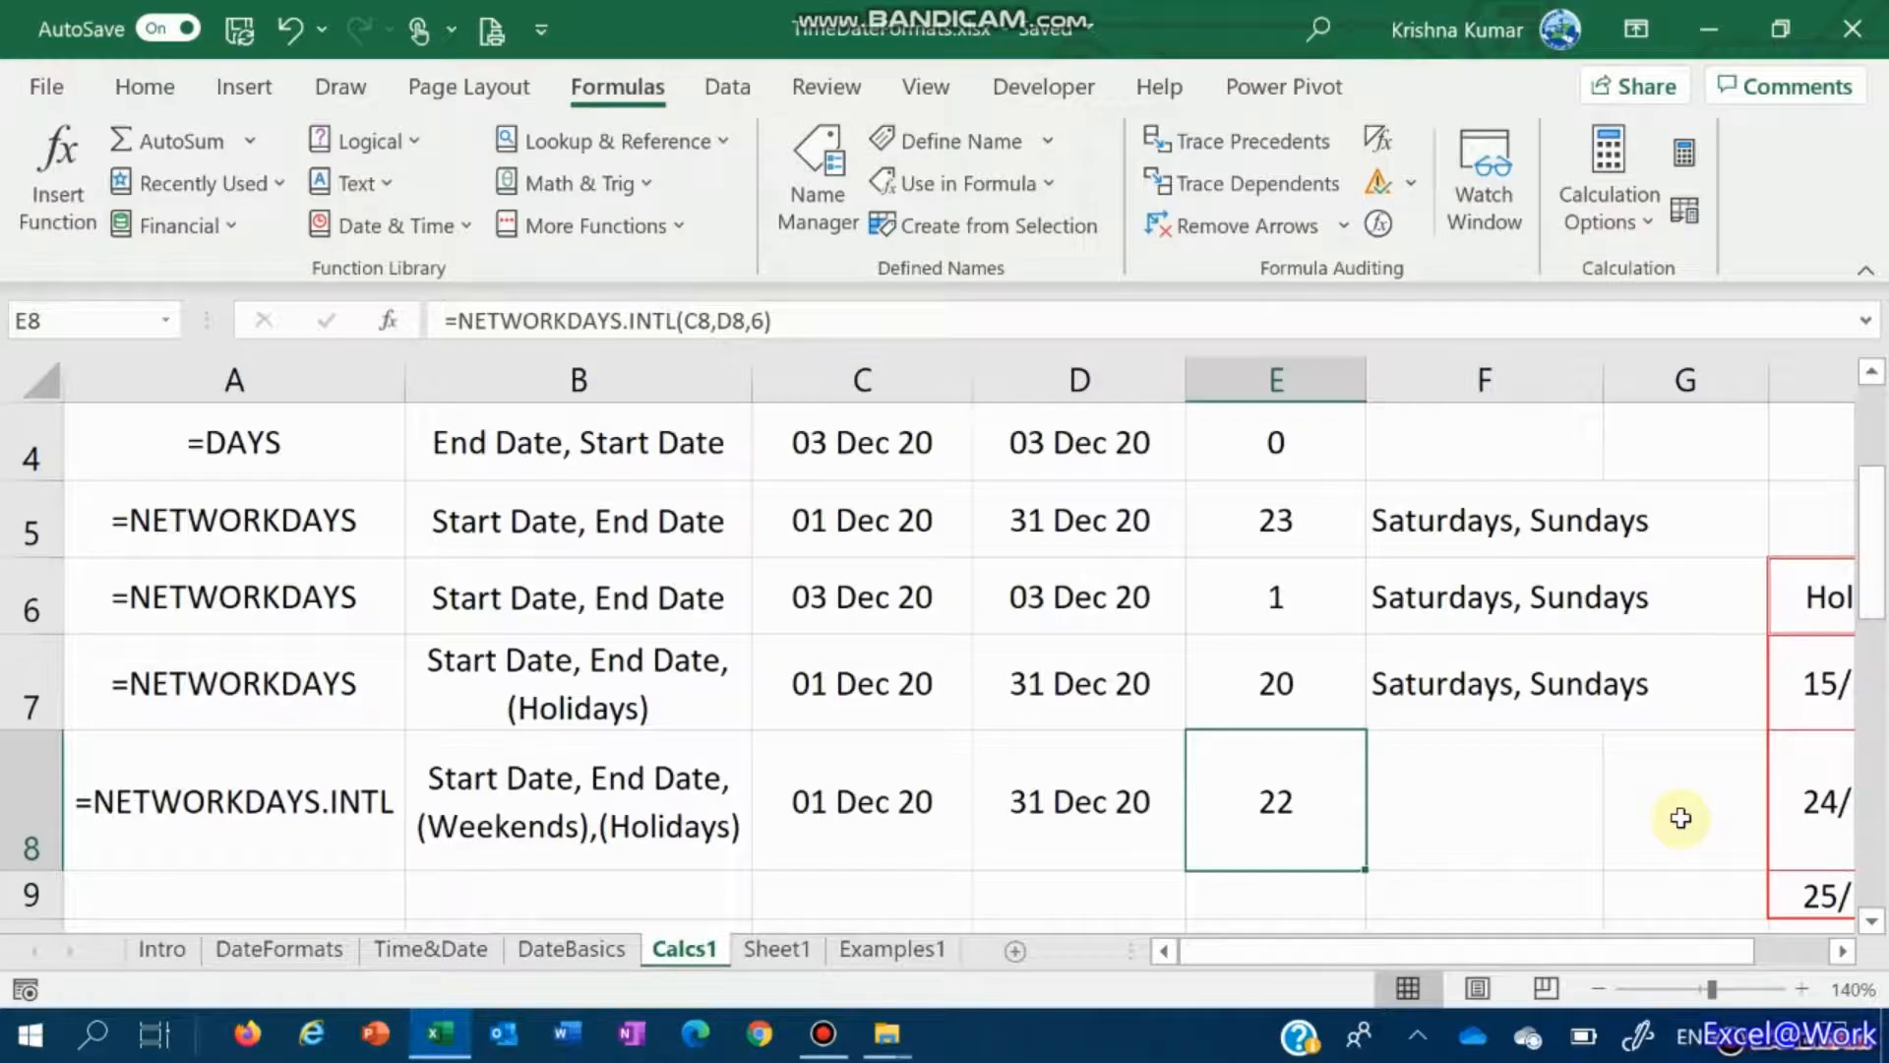
Step: Check the E8 workday count against the Thursdays and Fridays in the December 2020 system calendar
left_click(1754, 1028)
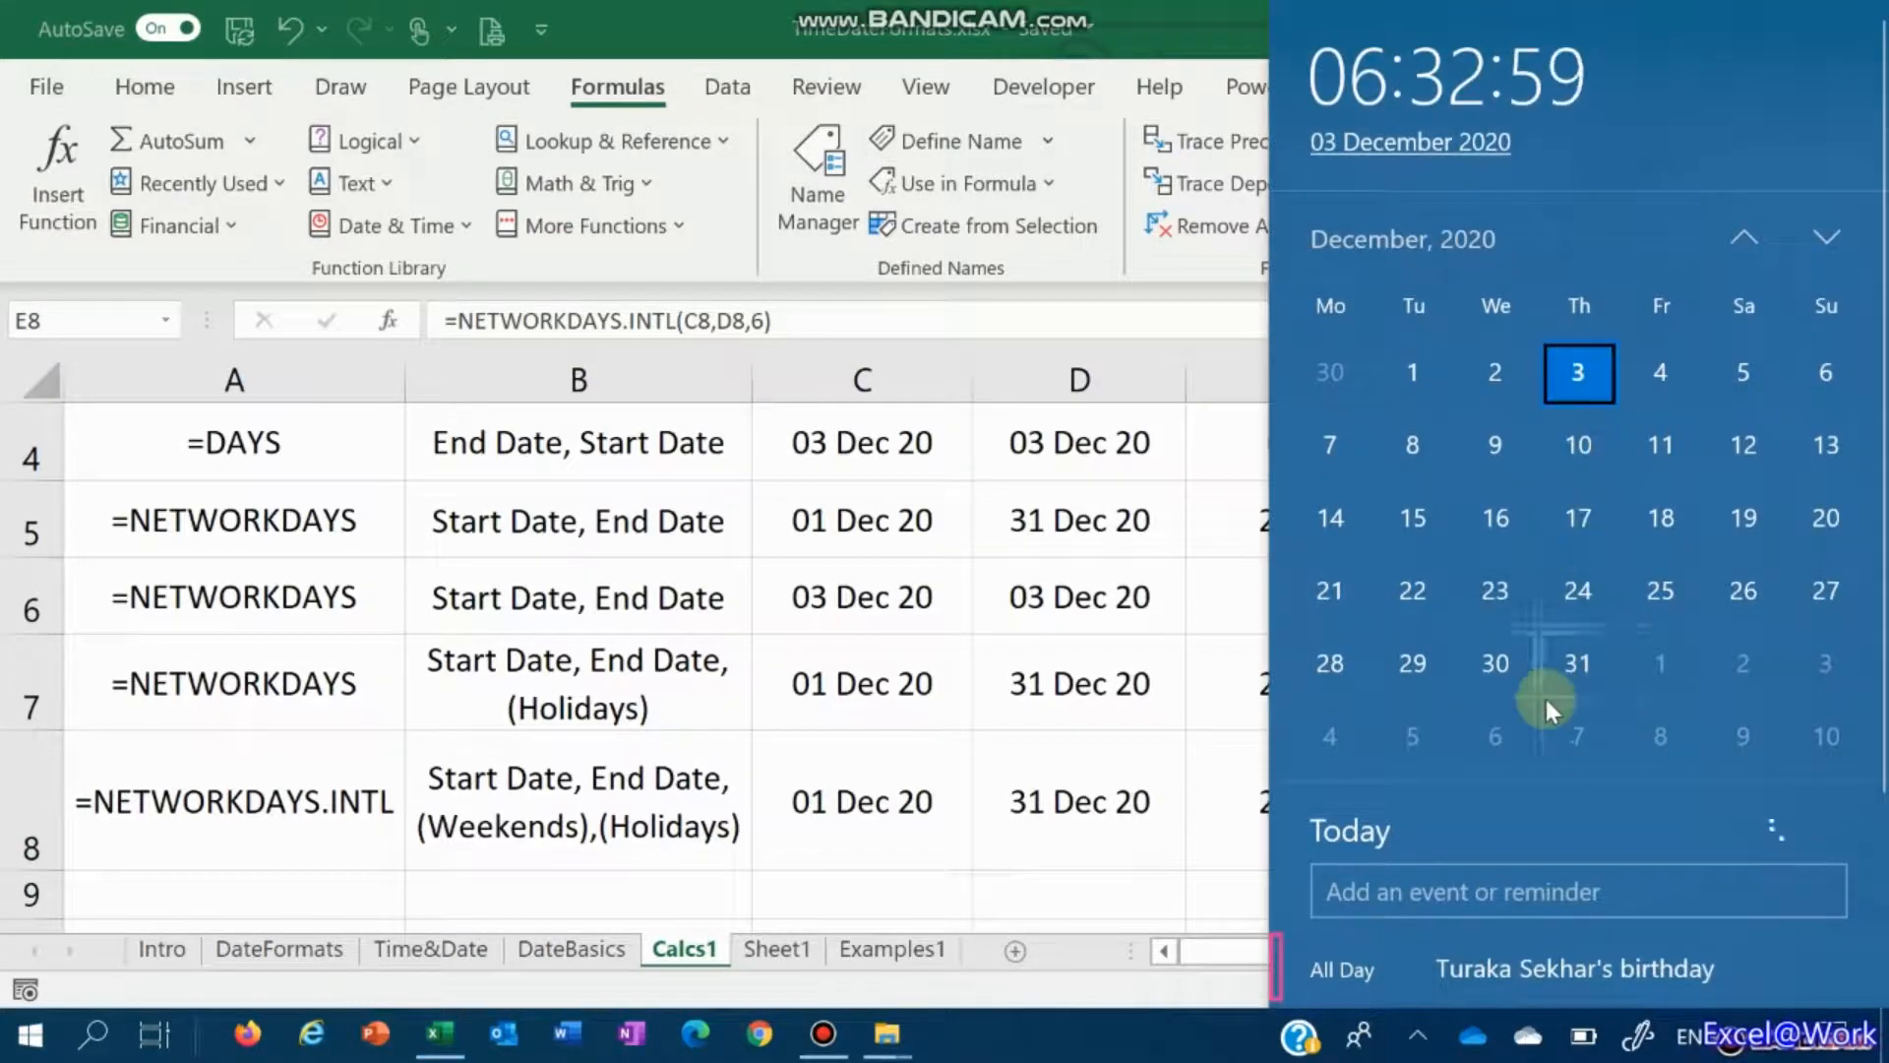
left_click(1102, 765)
key("Right")
key("Left")
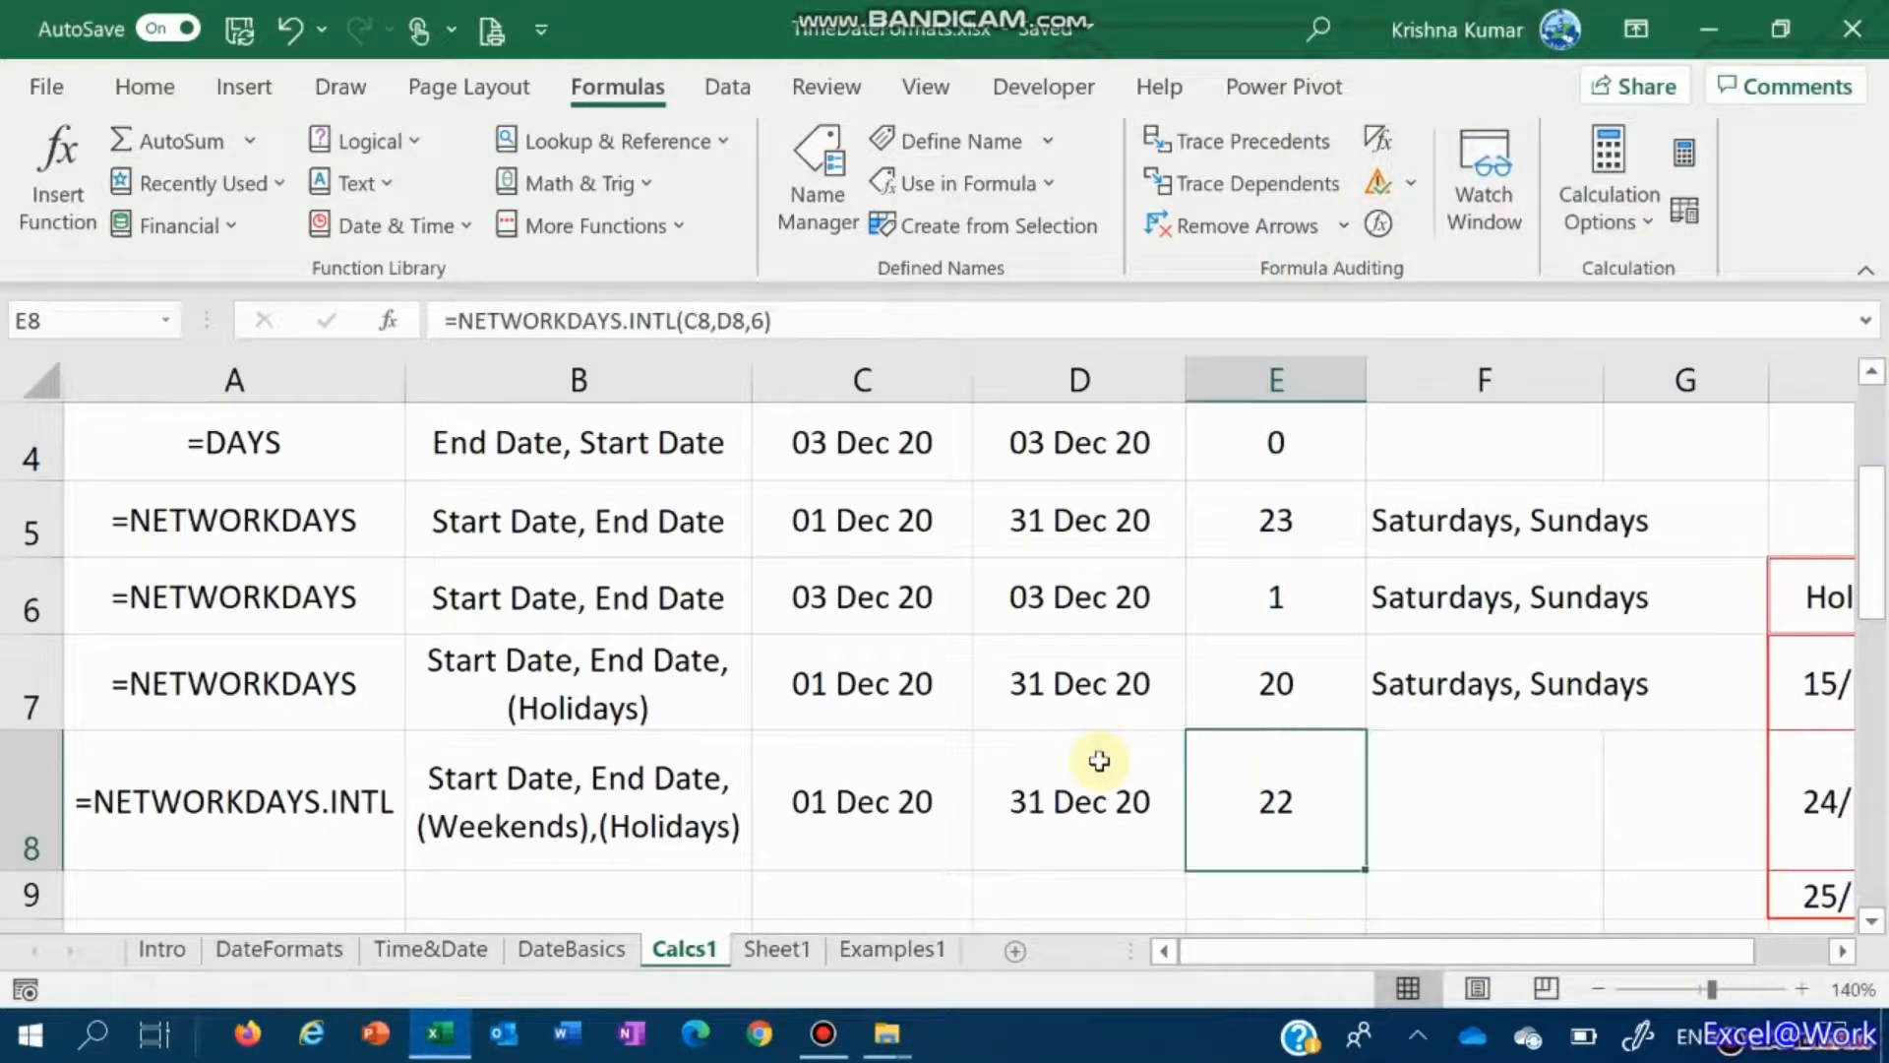
Step: Enter the weekend note "Thursday, Fridays" in F8 beside the NETWORKDAYS.INTL result
key("Right")
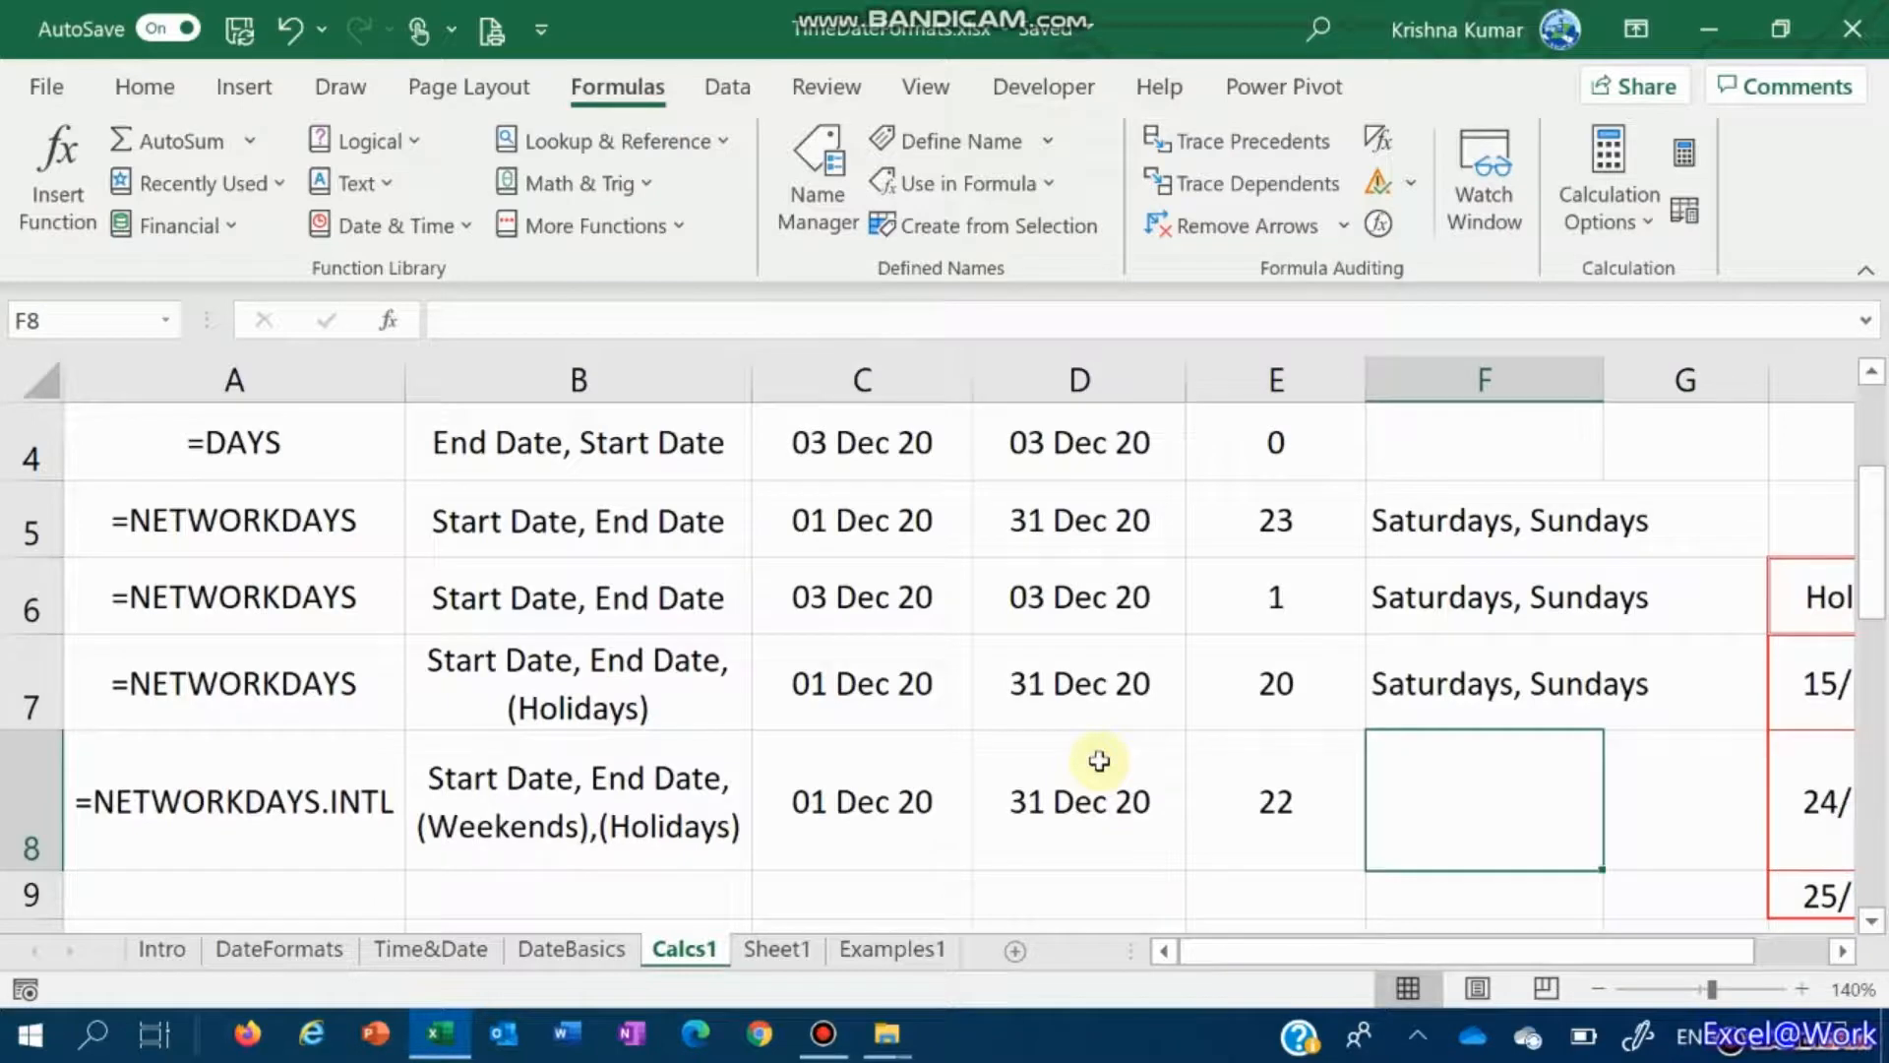
type("Th")
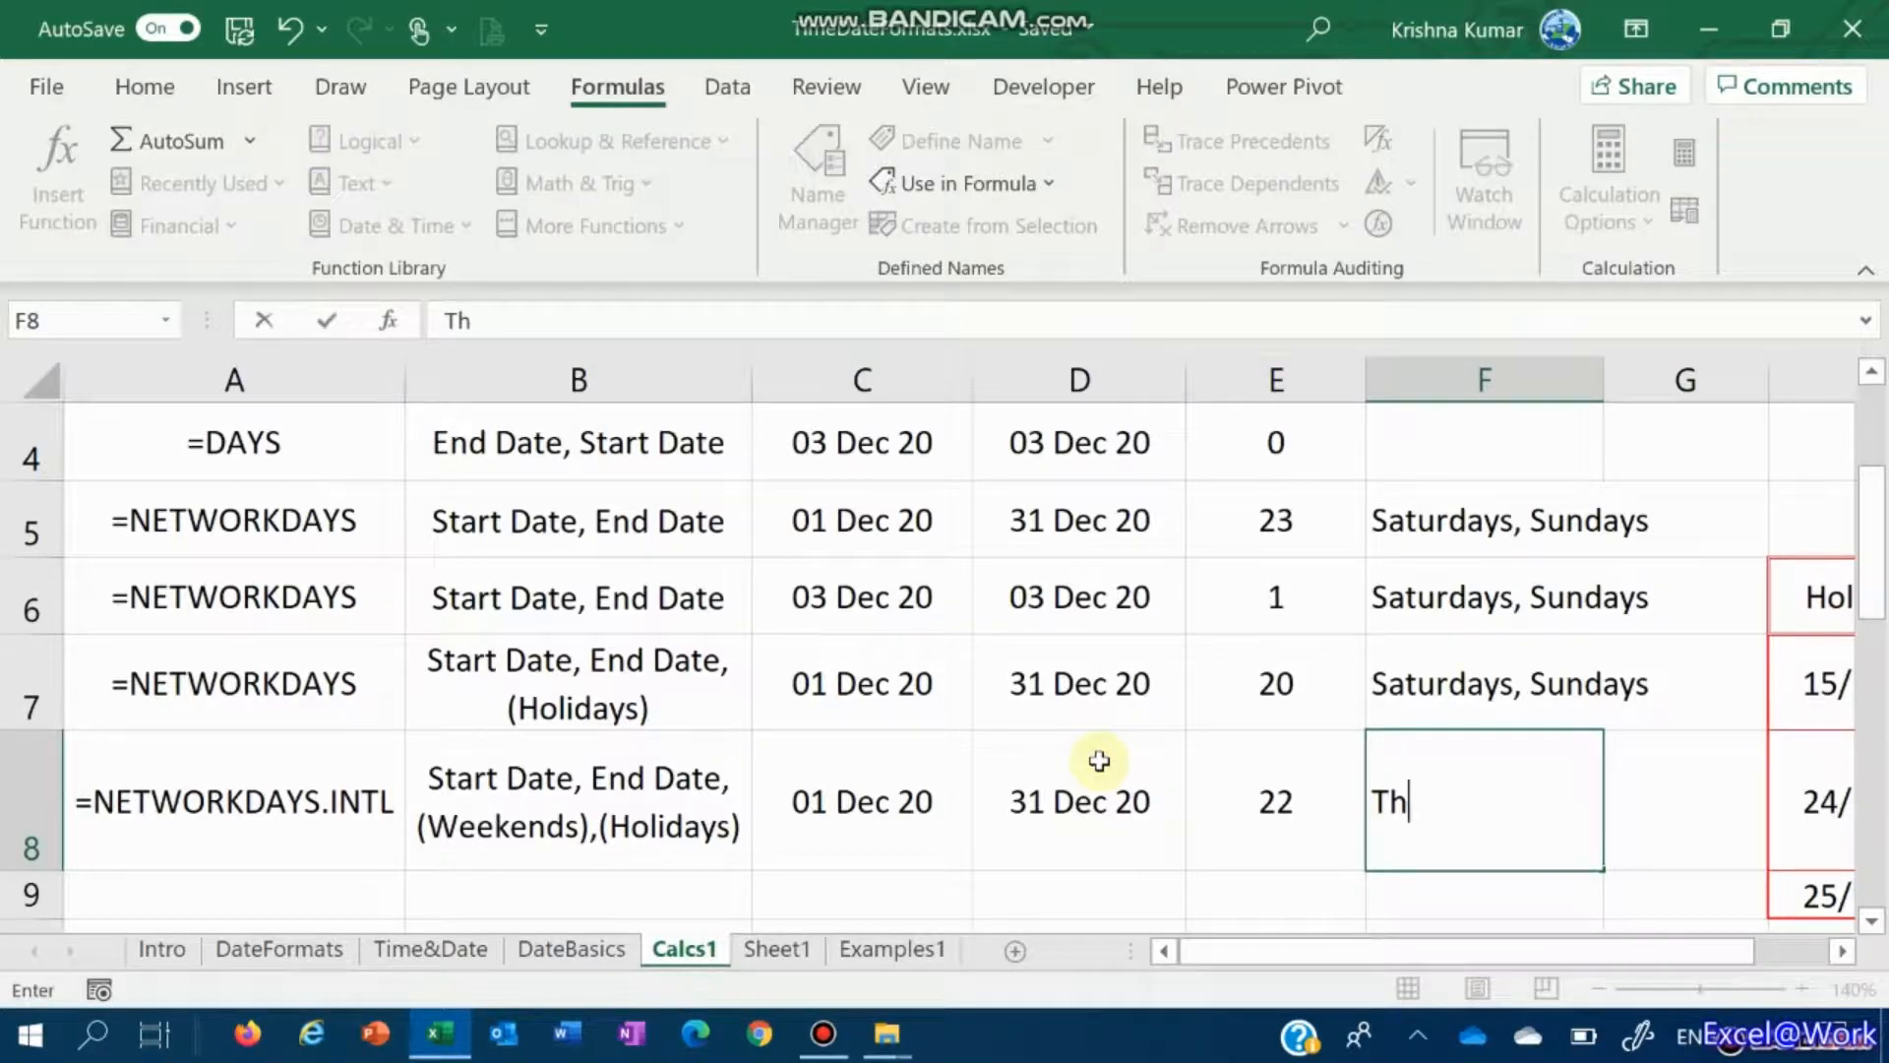
type("ursday")
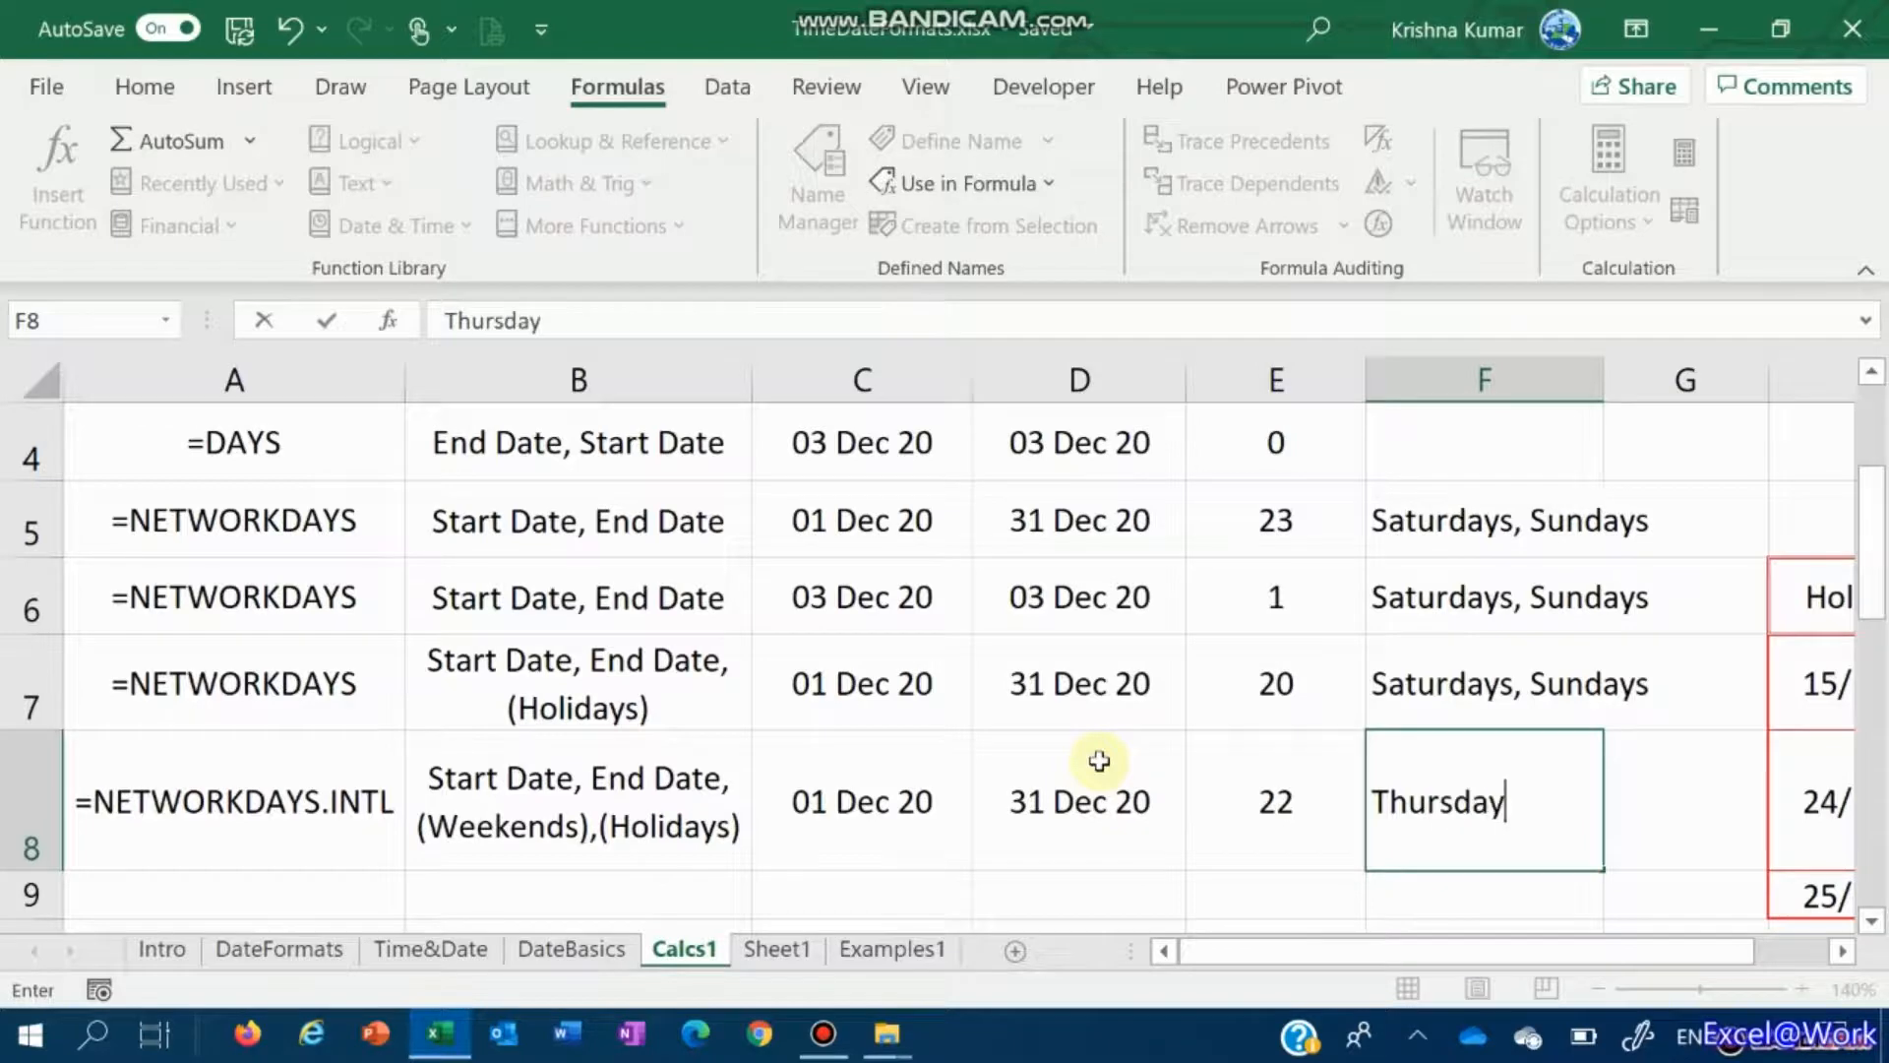
type(", Fridays")
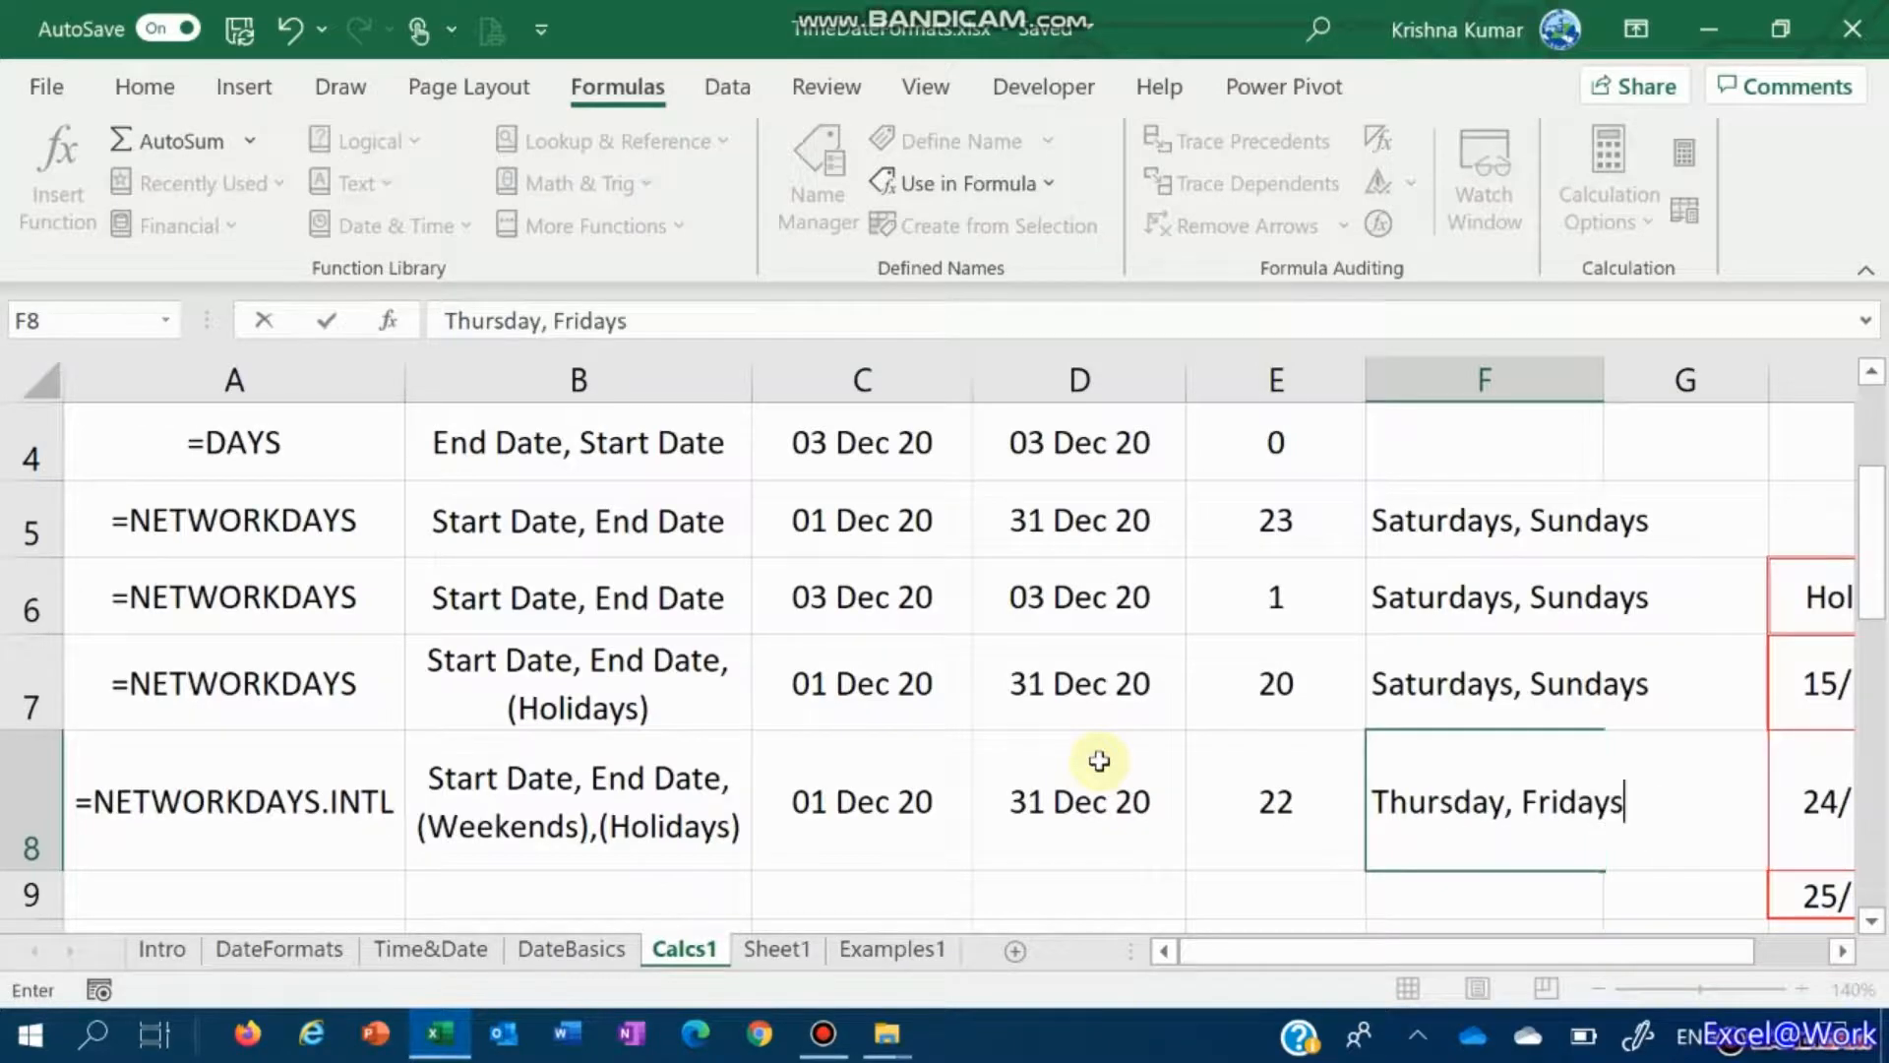
key("Up")
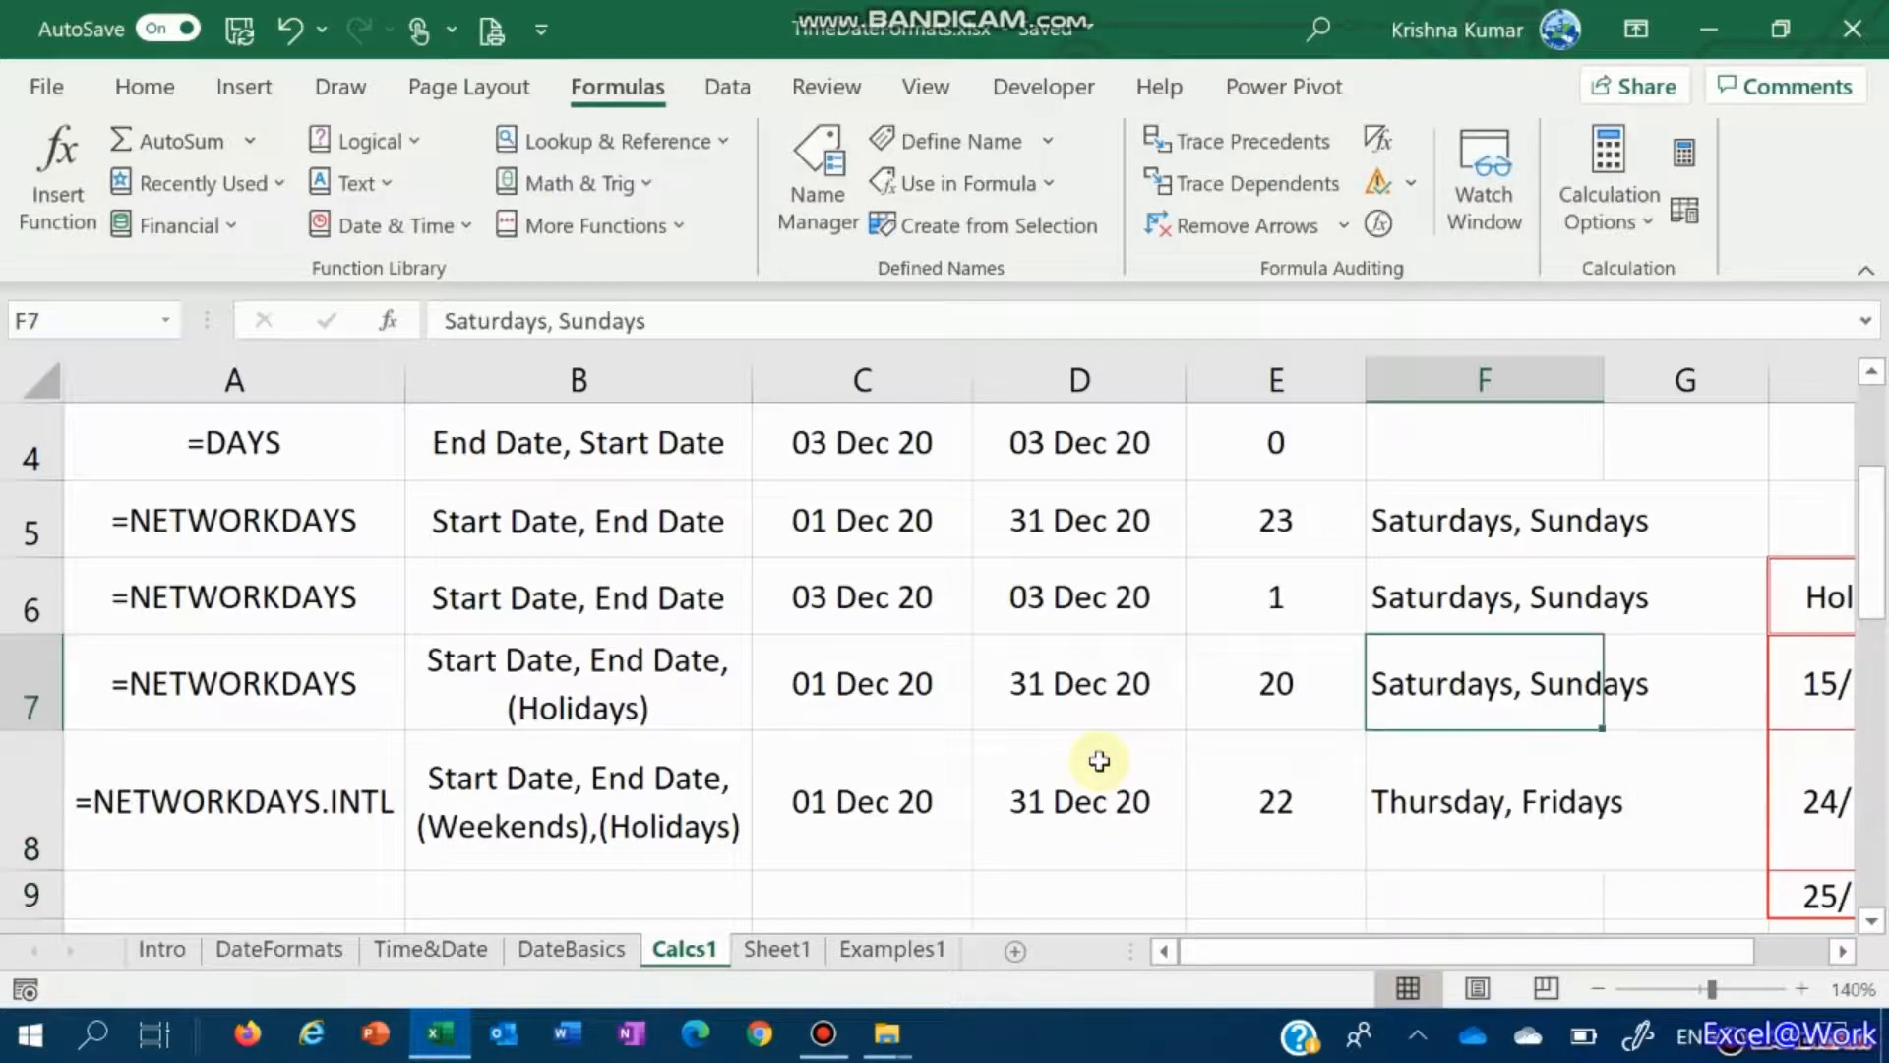
Step: Extend the note in F7 to read "Saturdays, Sundays, Holidays"
key("Left")
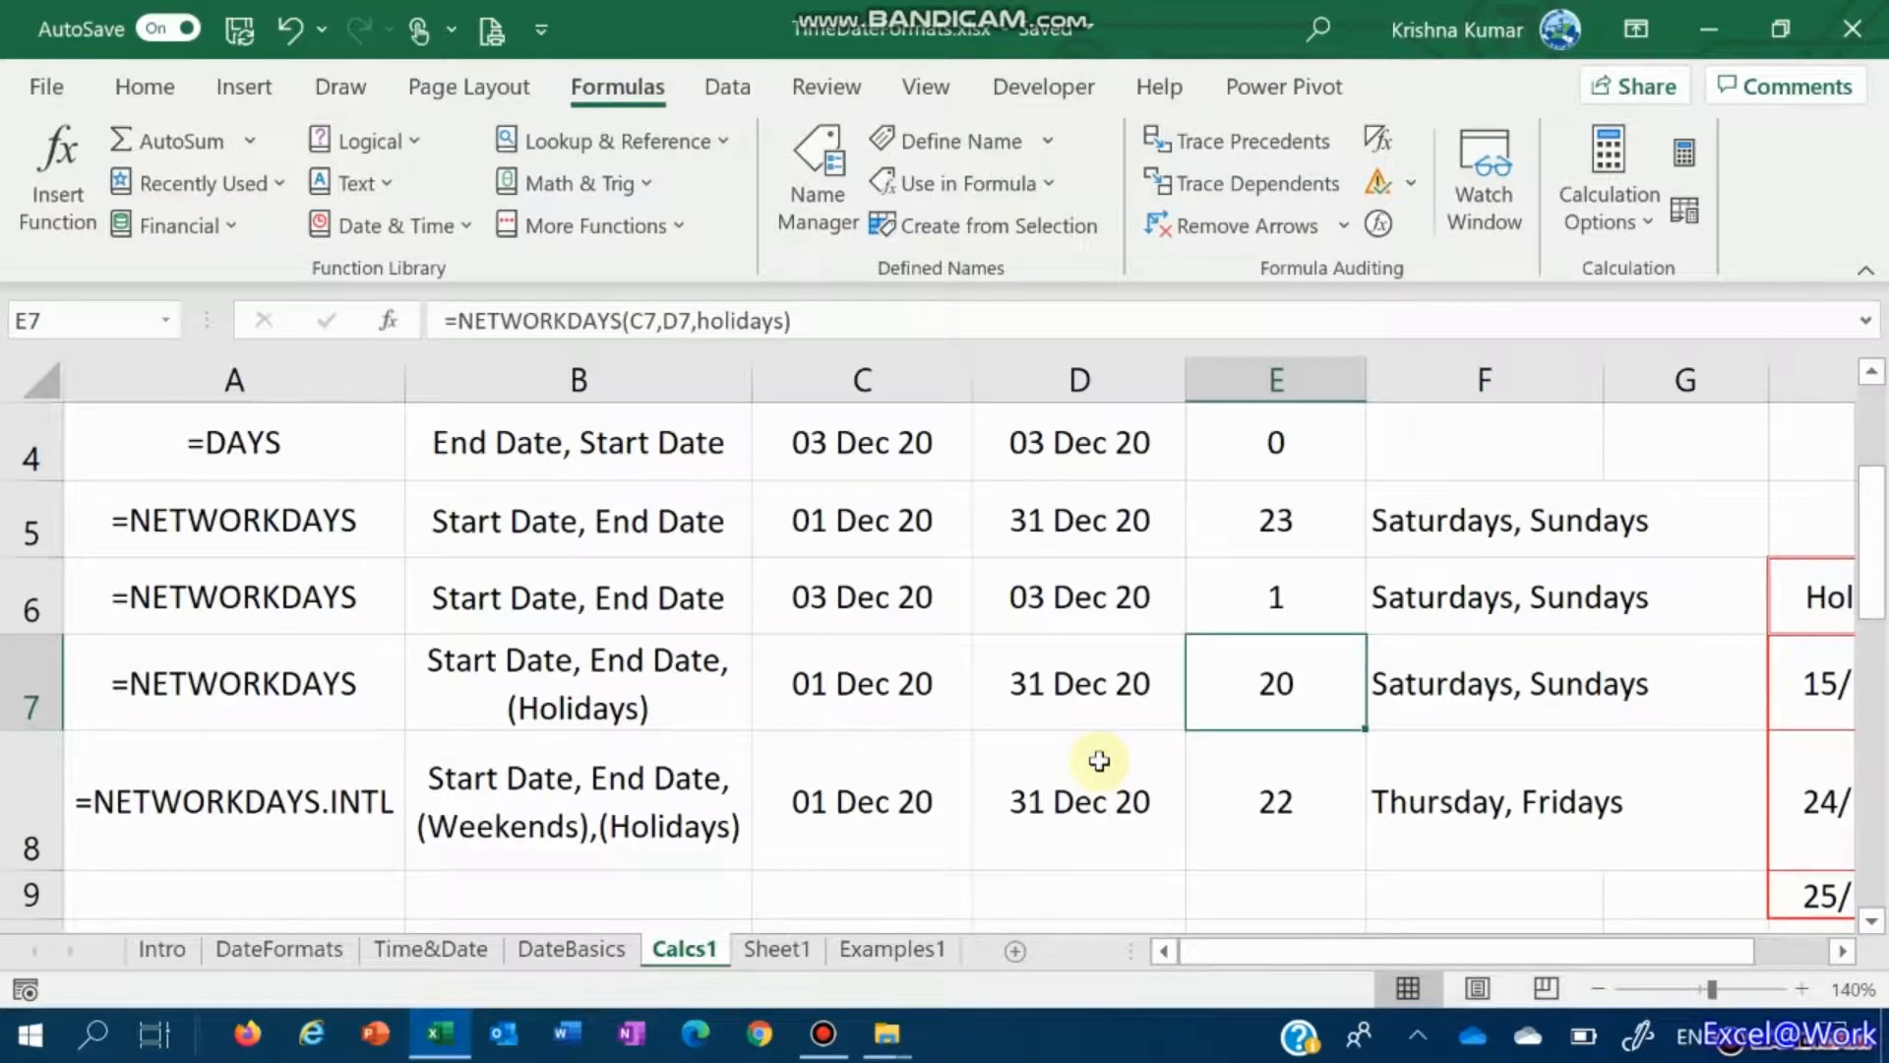
key("Right")
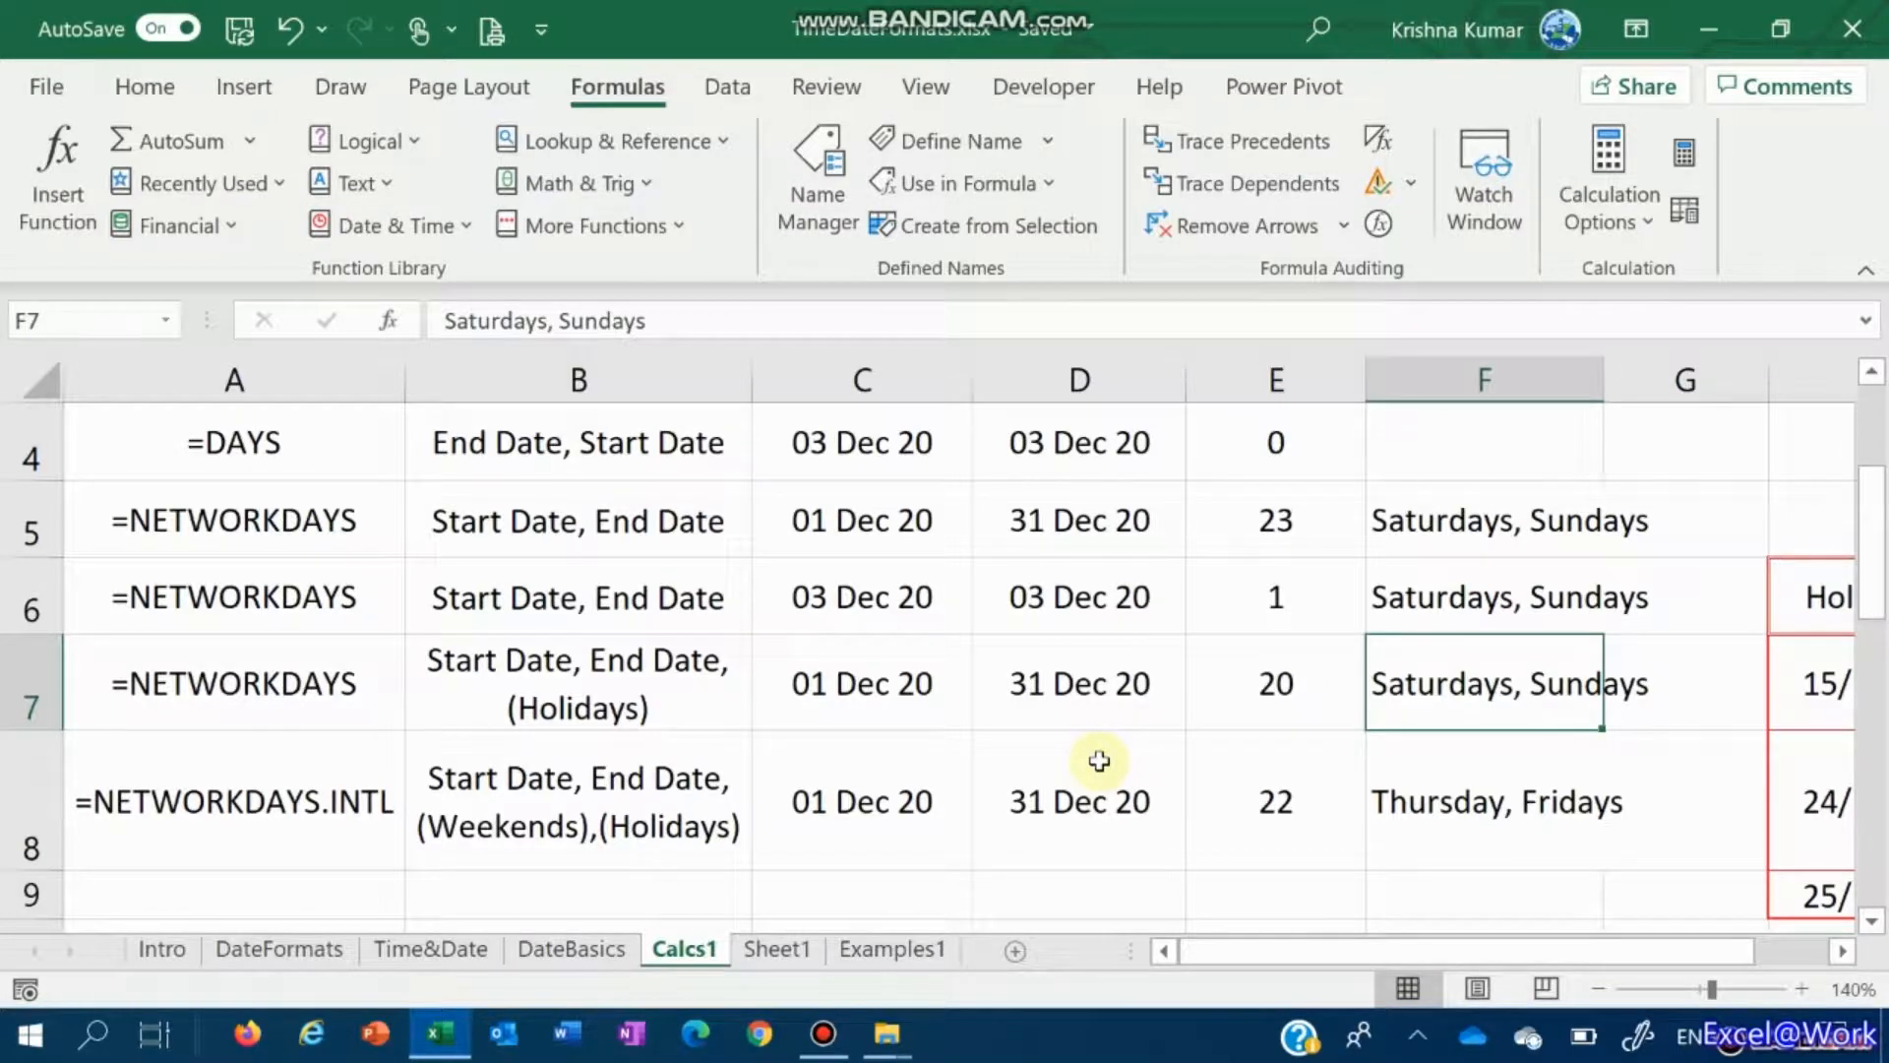
key("F2")
type(", Hol")
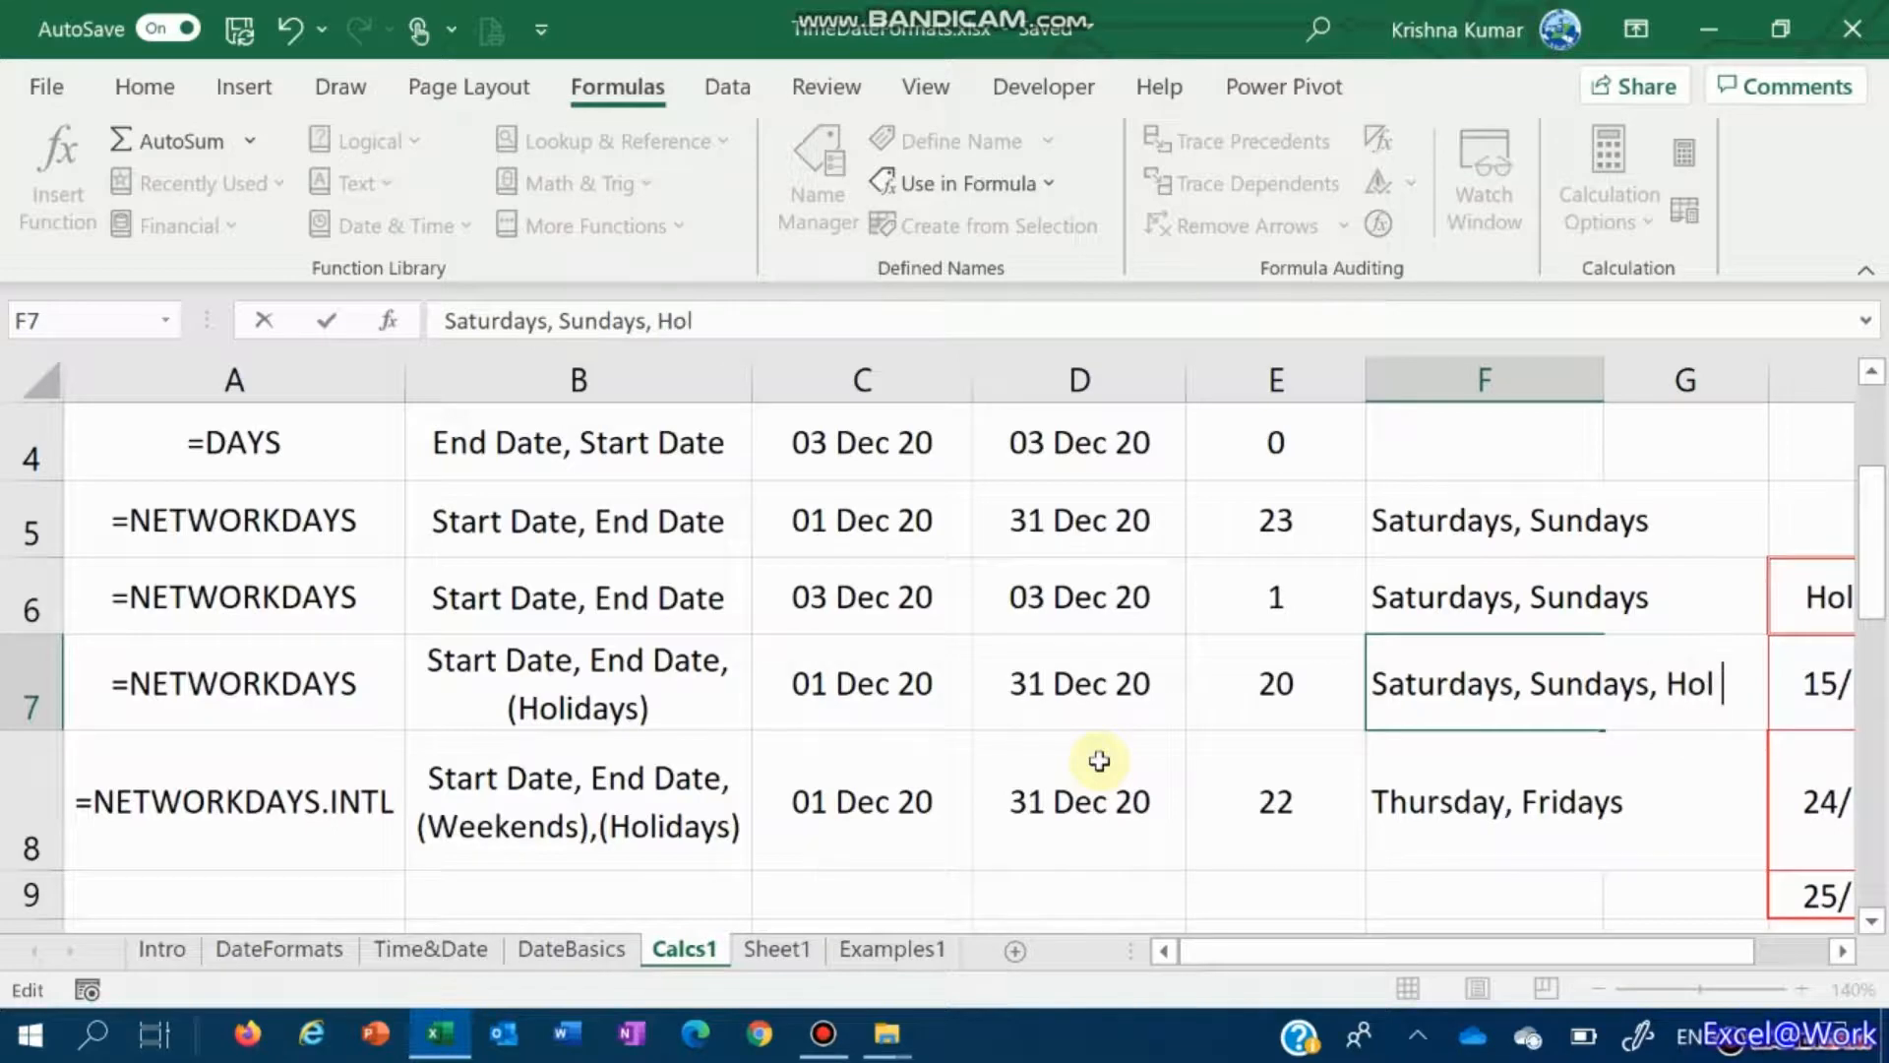
type("idas")
key("BackSpace")
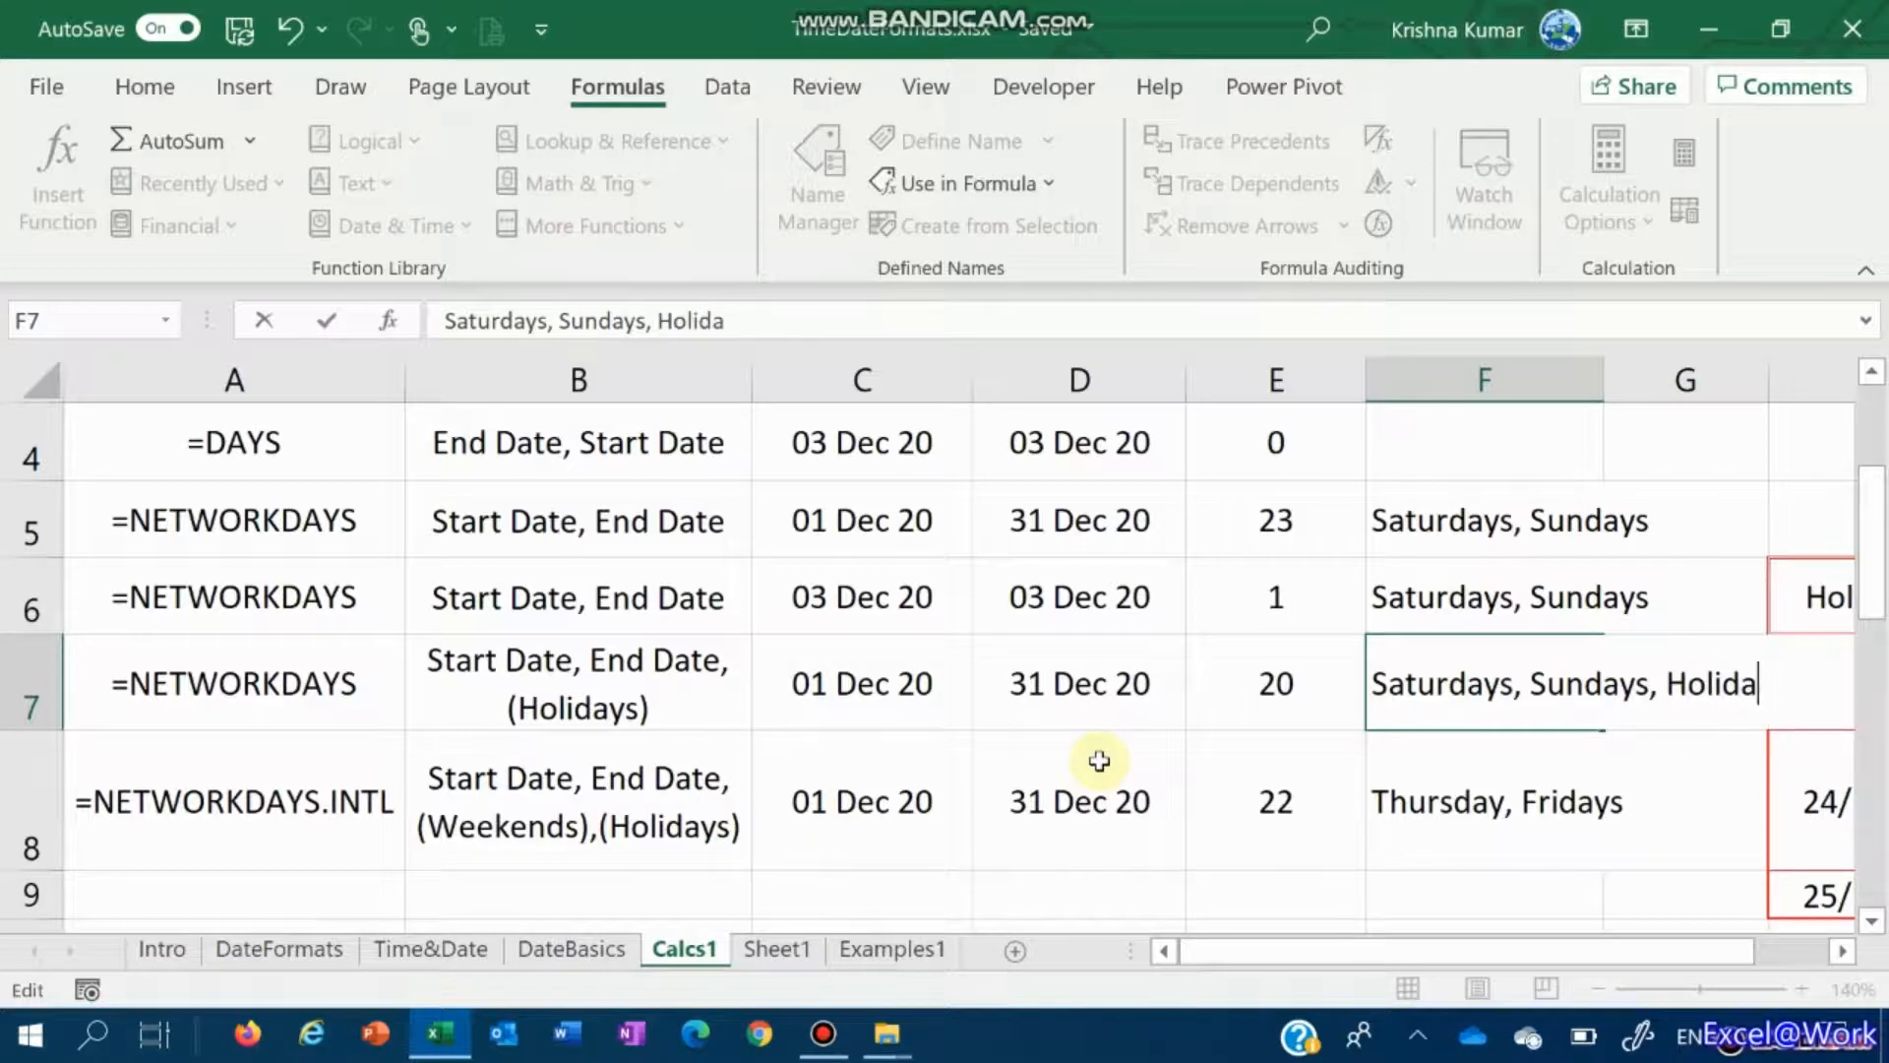
type("ys")
key("Return")
Step: Add the column heading "Notes" in F2 of the header row
key("Up")
key("Up")
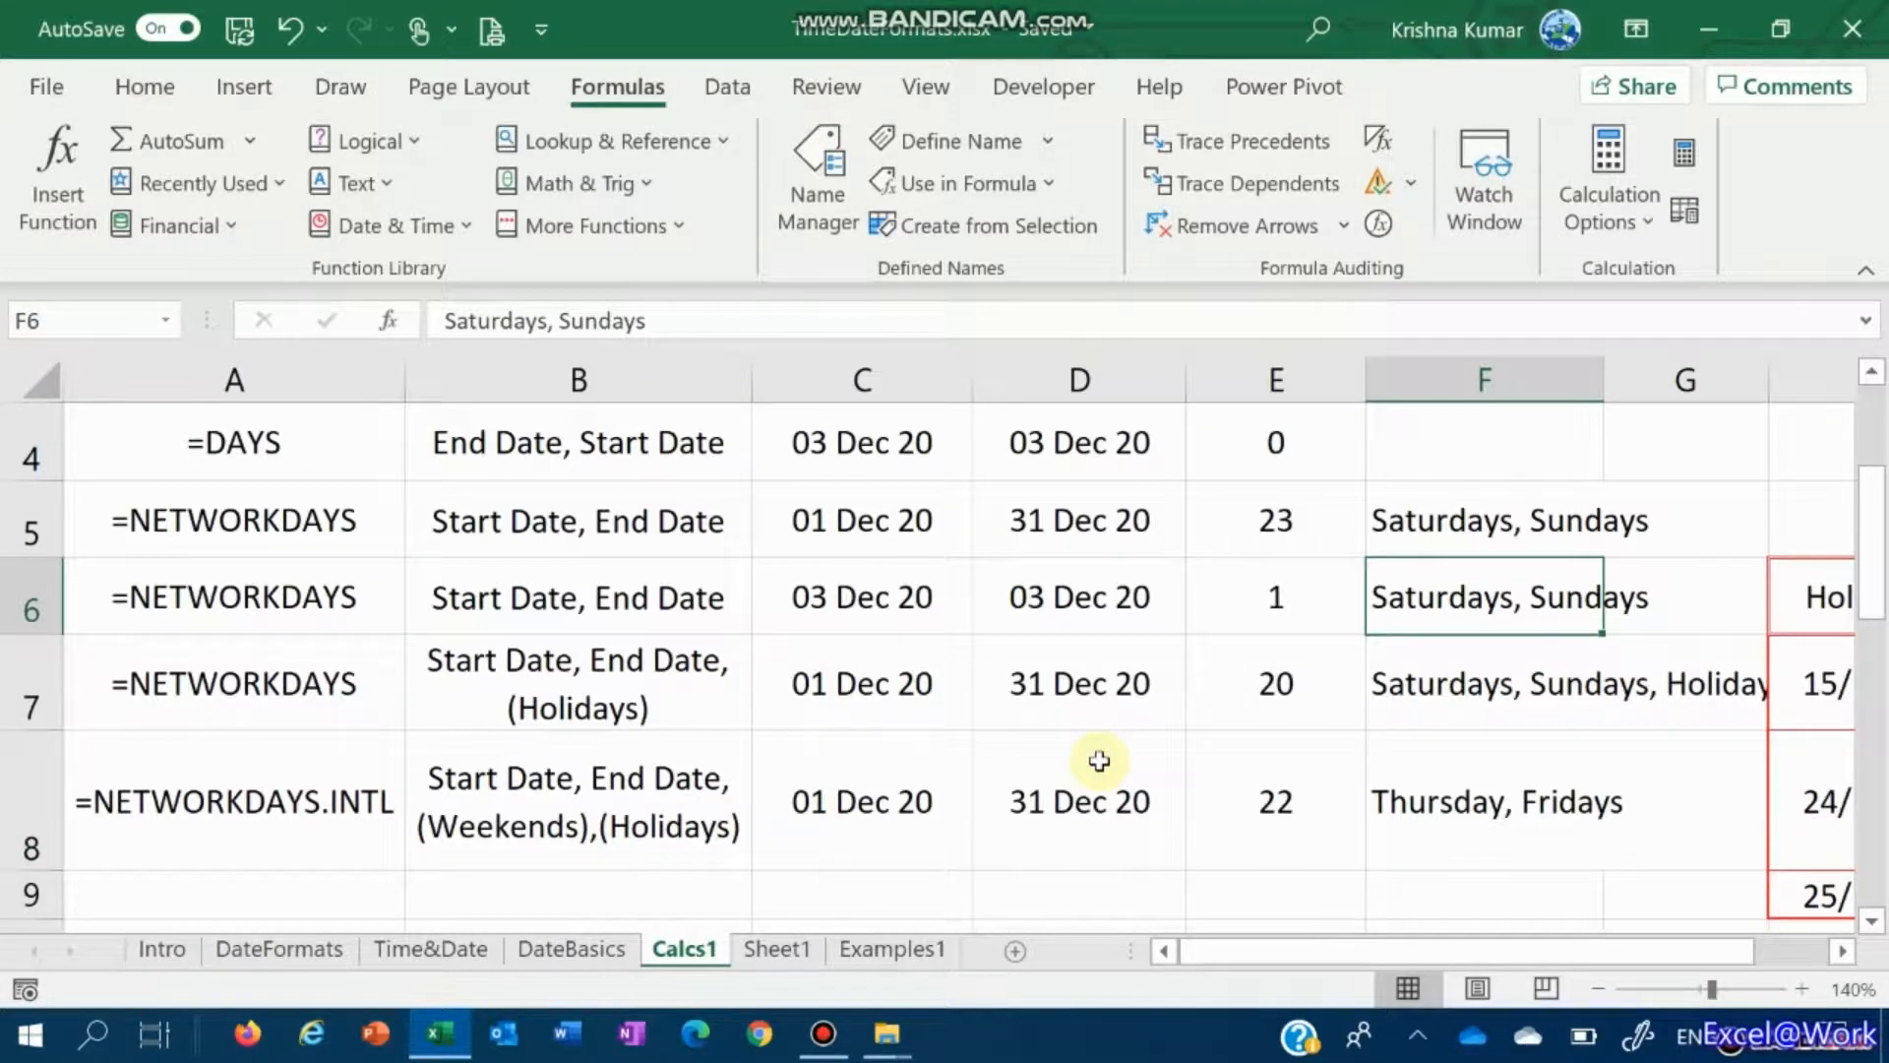
key("Up")
key("Up")
key("Up")
key("Up")
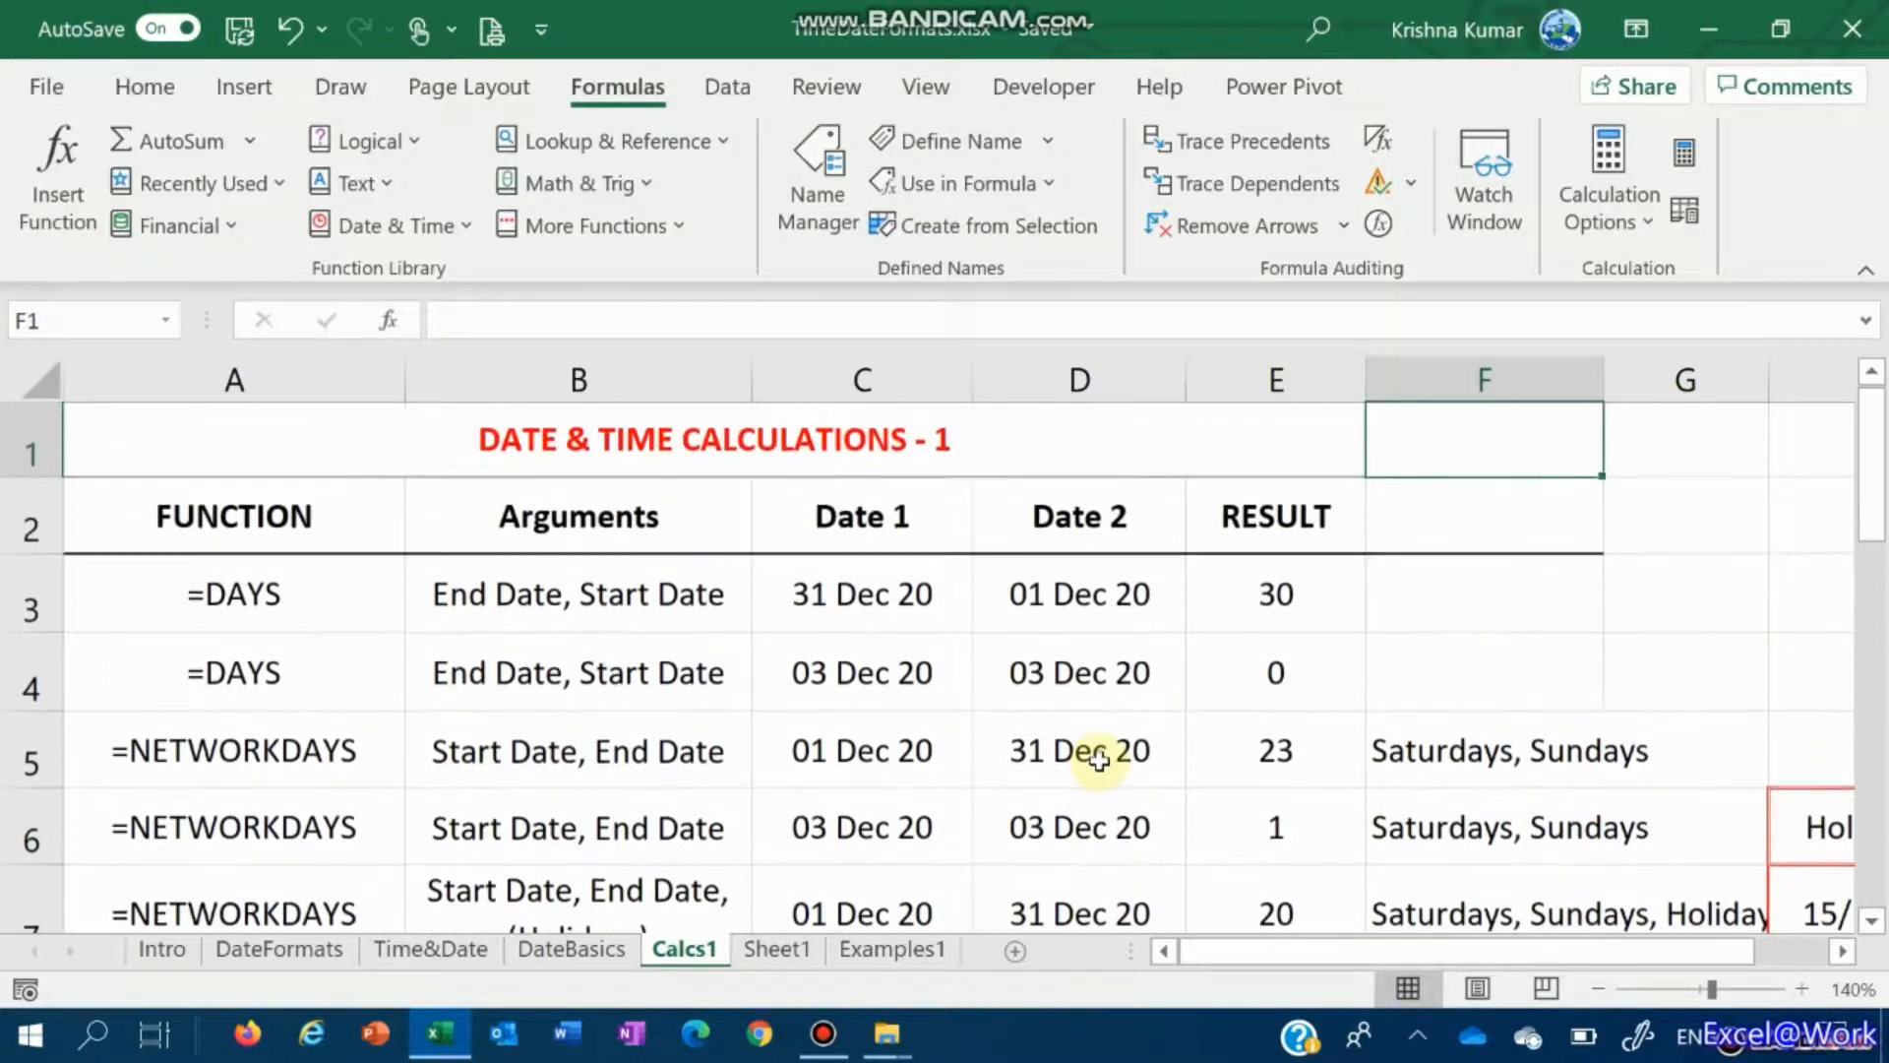
type("Notes")
key("Return")
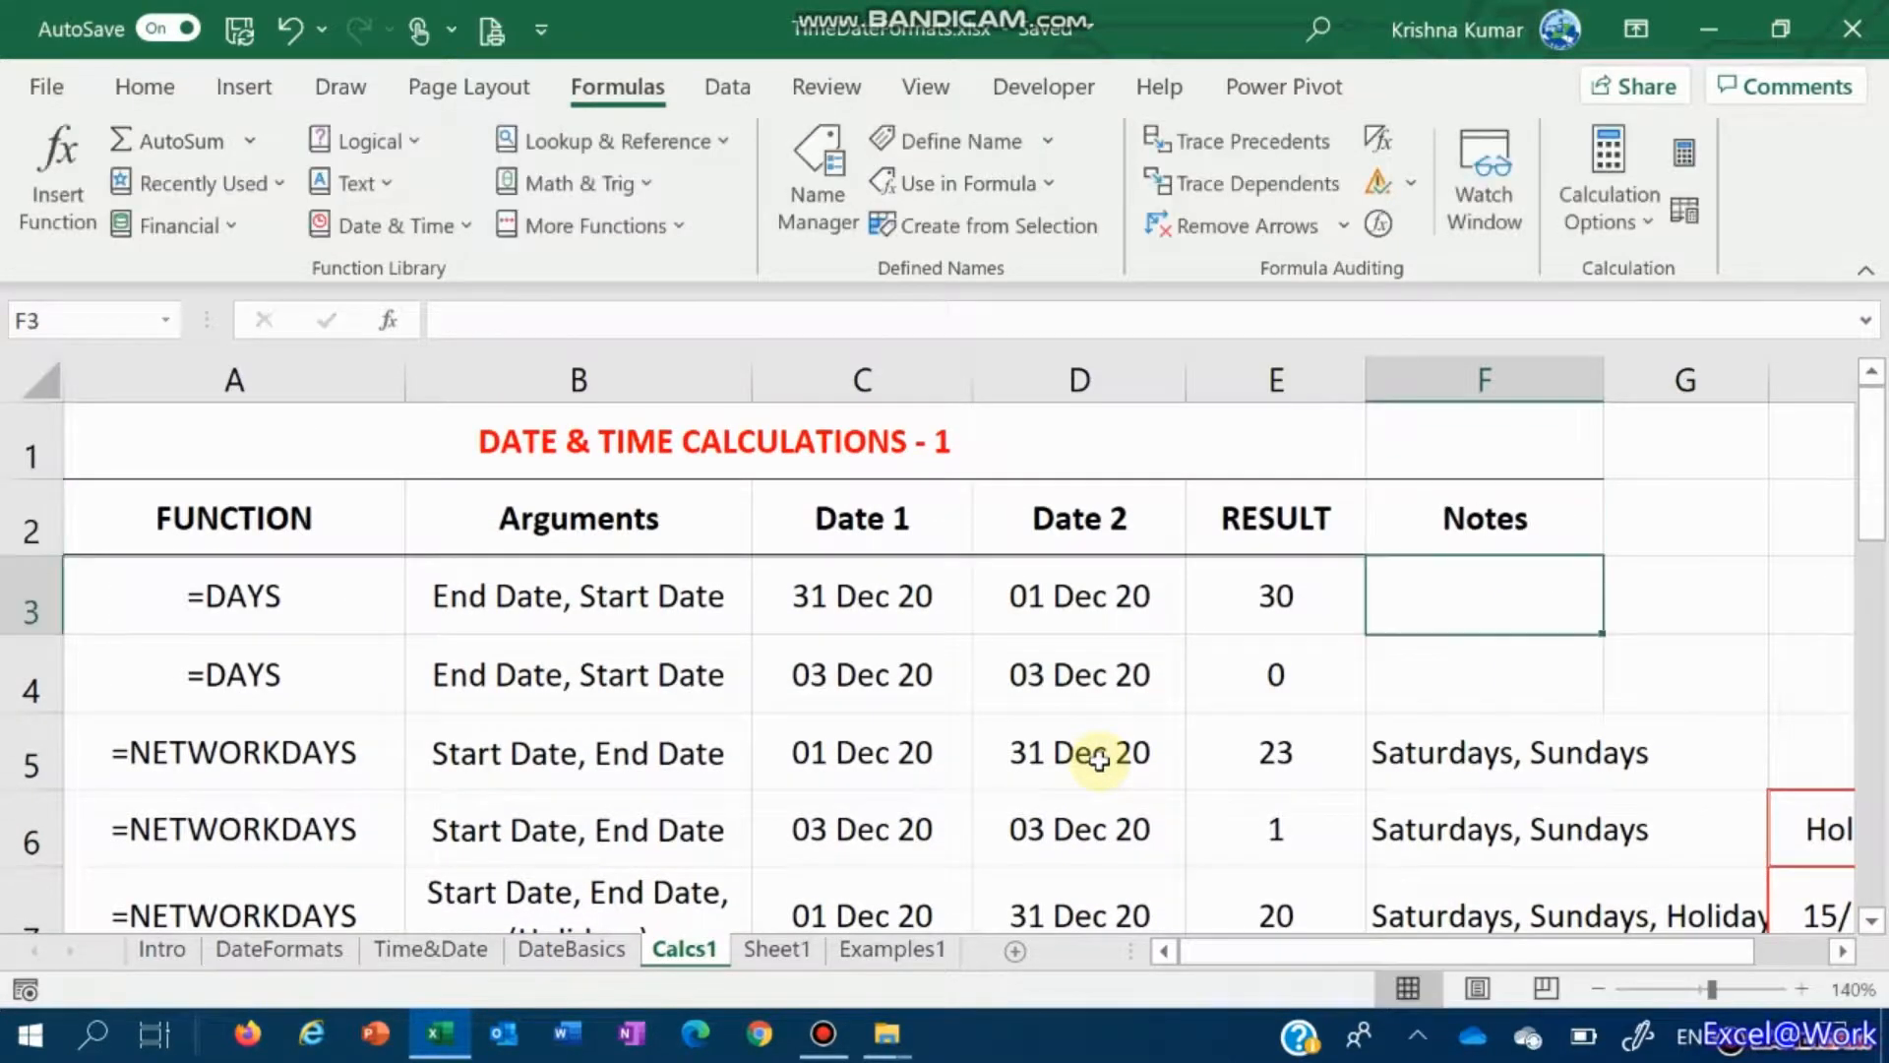
Step: Copy the NETWORKDAYS.INTL example in A8:F8 and paste it into row 9 starting at A9
key("Down")
key("Down")
key("Down")
key("Down")
key("Down")
key("Up")
key("Down")
key("Down")
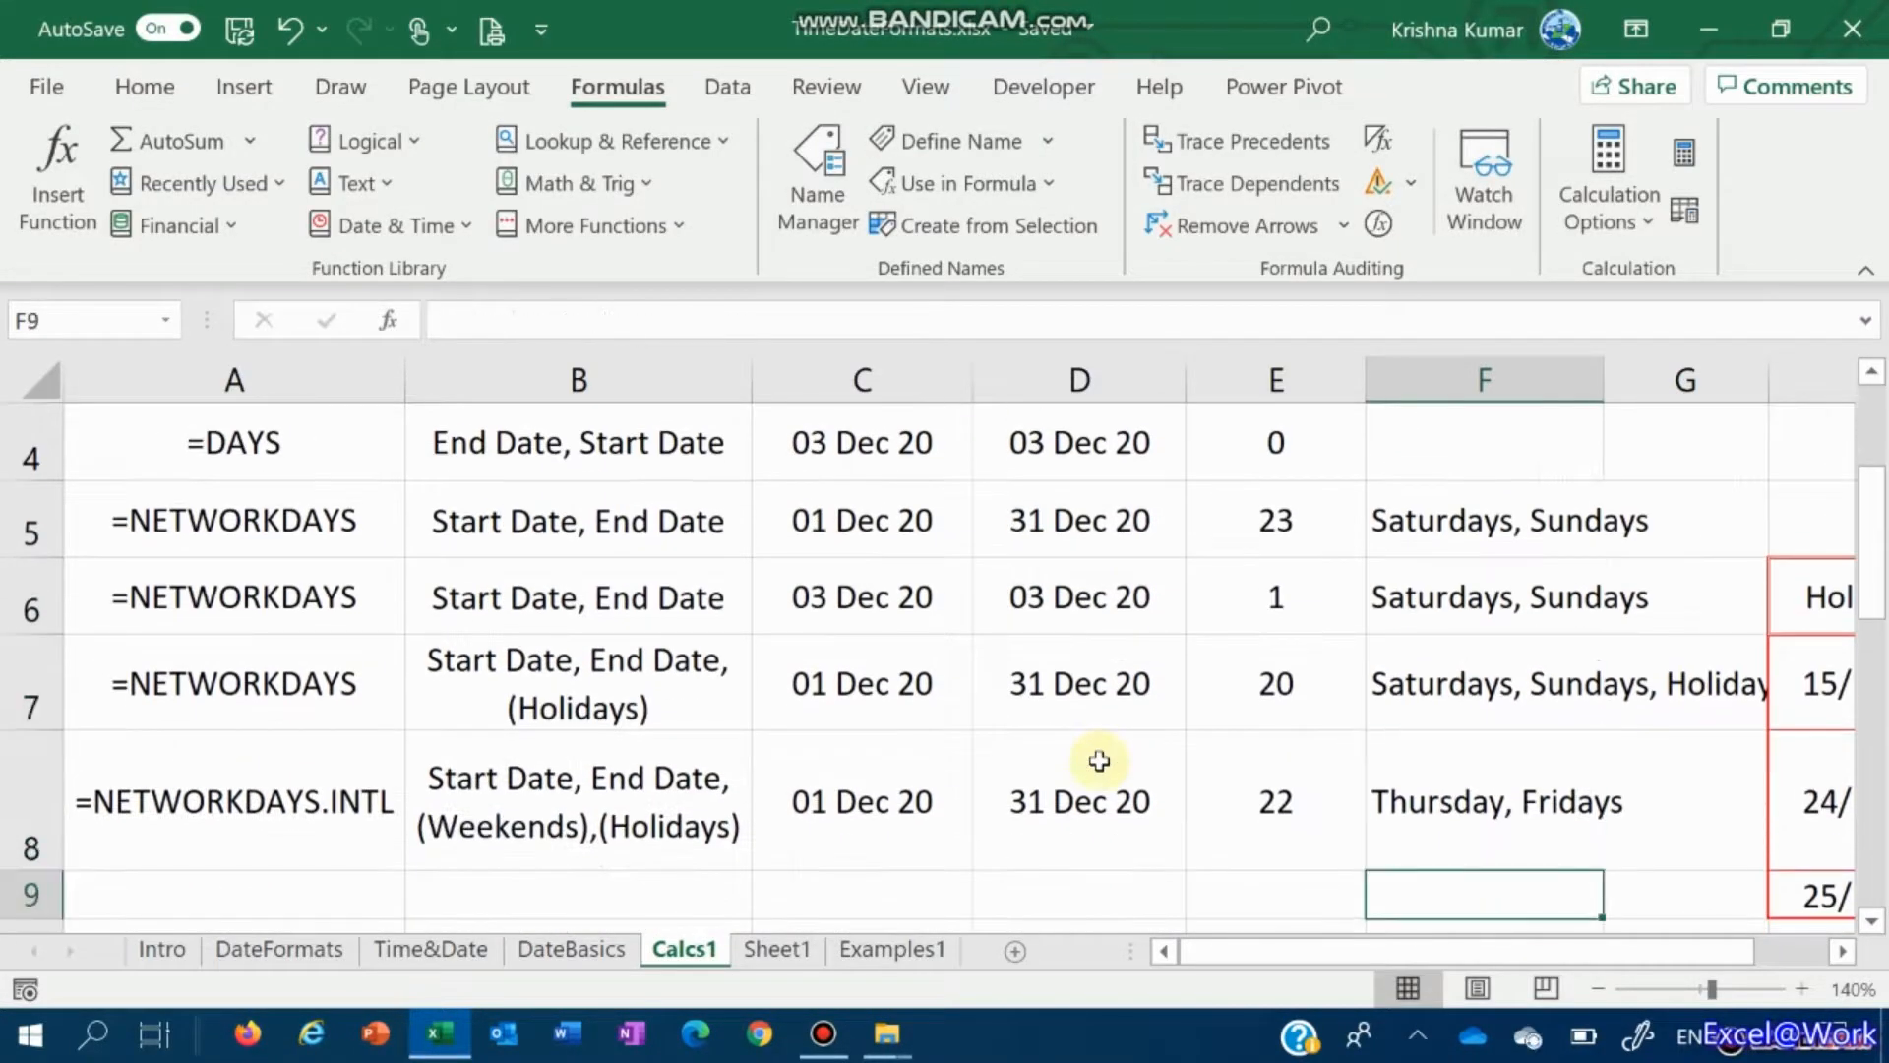
key("Up")
key("Left")
key("Left")
key("Left")
key("Left")
key("Left")
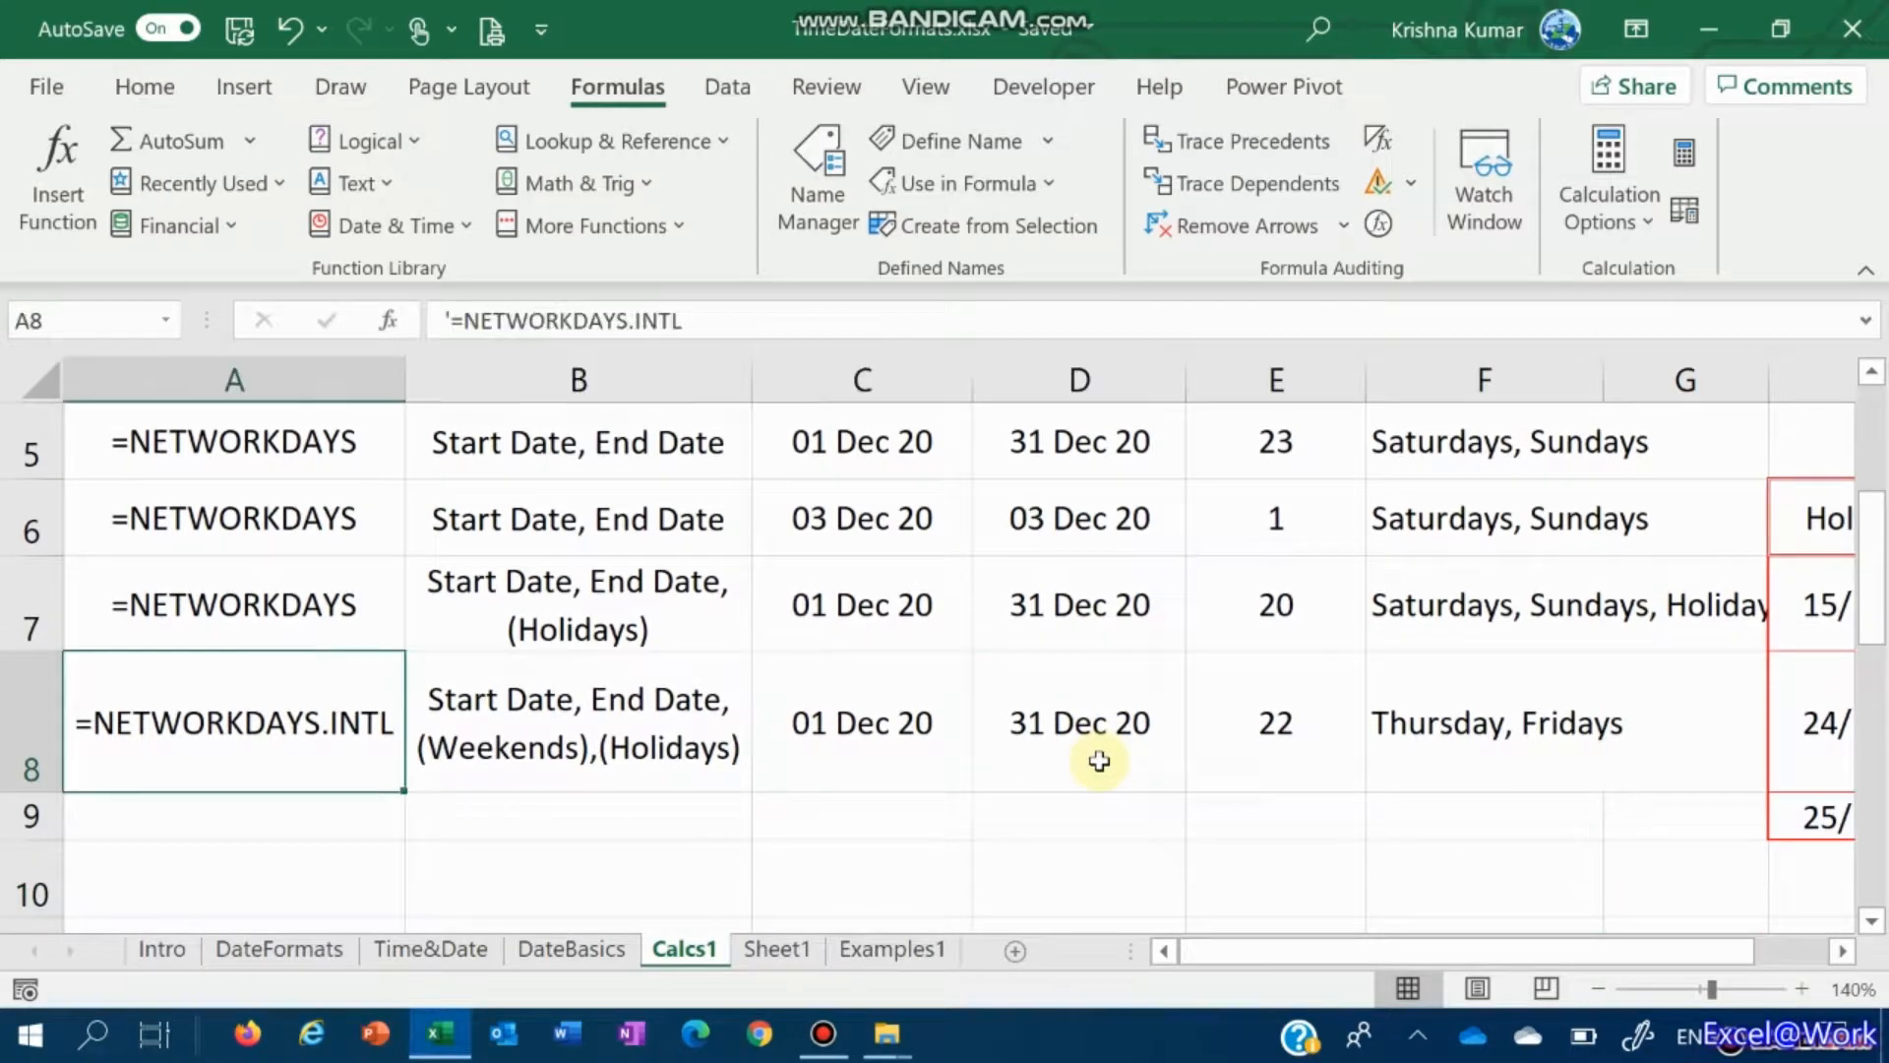
key("Up")
key("shift+Right")
key("shift+Right")
key("shift+Right")
key("shift+Right")
key("shift+Right")
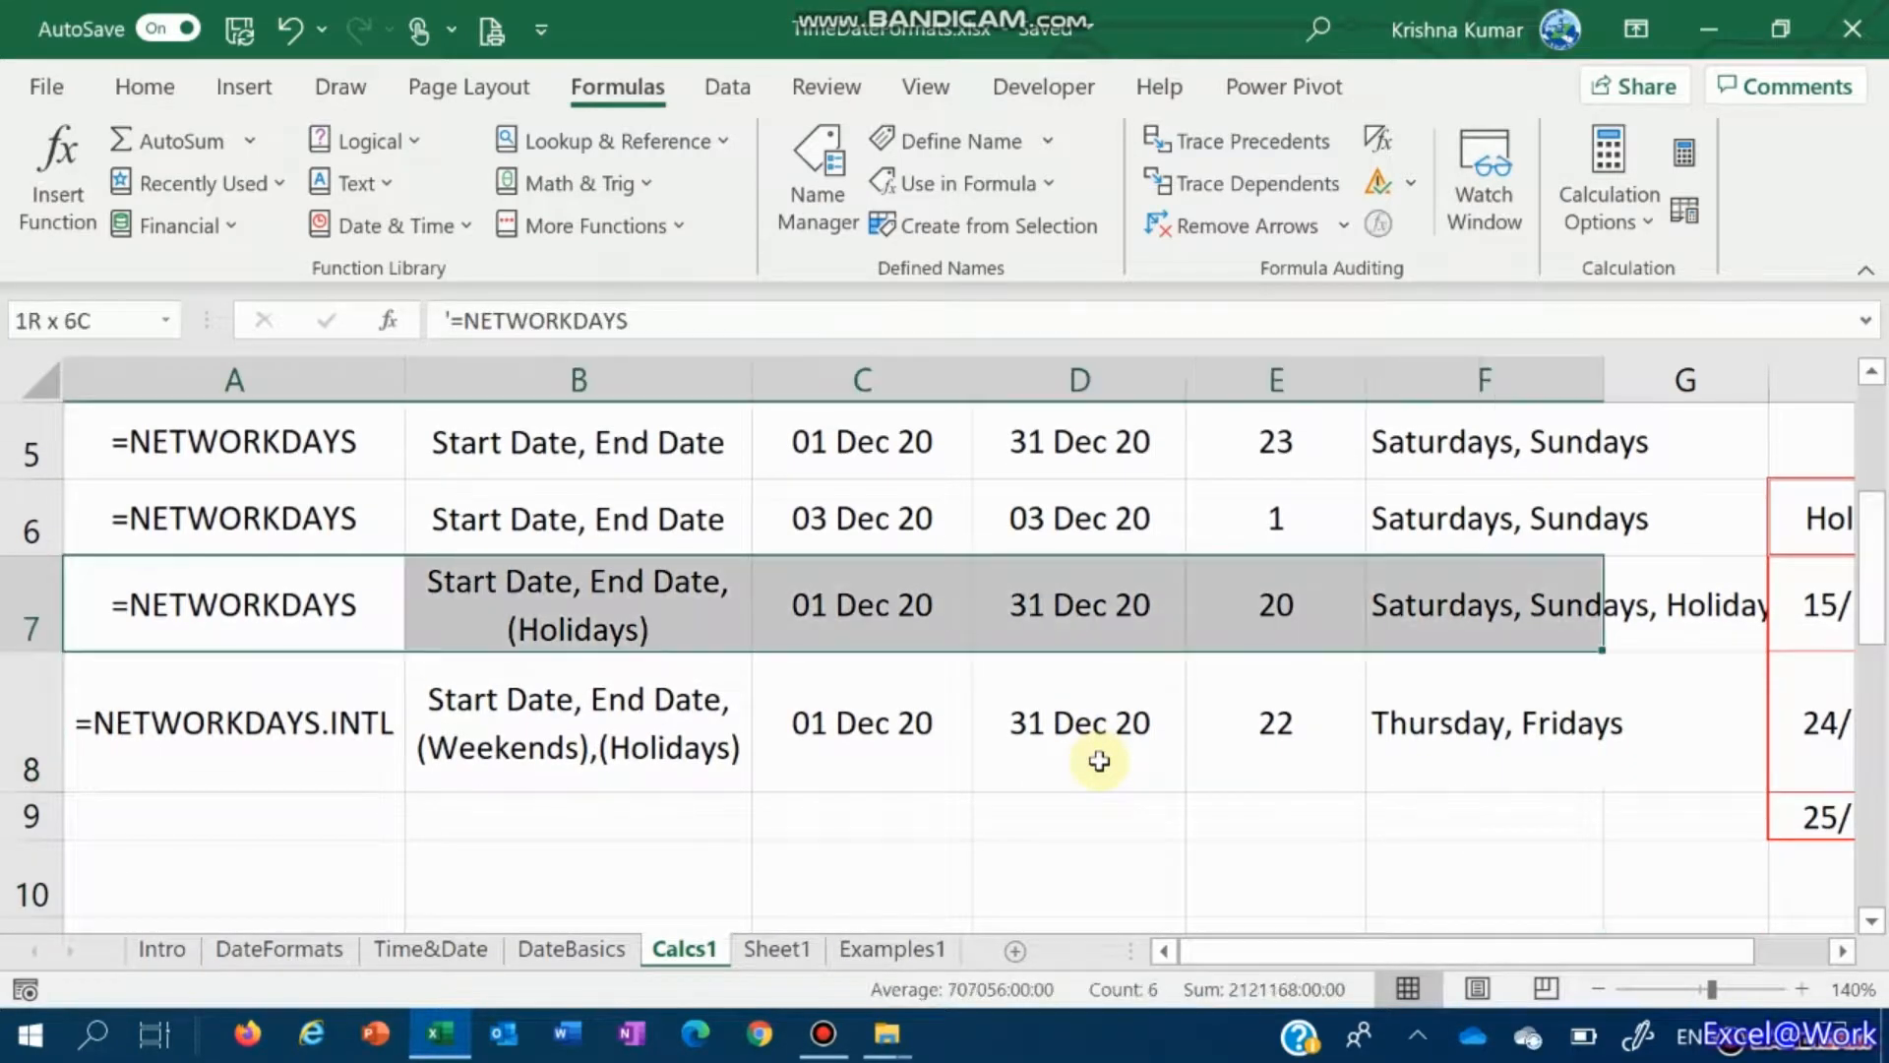
key("Down")
key("shift+Right")
key("shift+Right")
key("shift+Right")
key("shift+Right")
key("shift+Right")
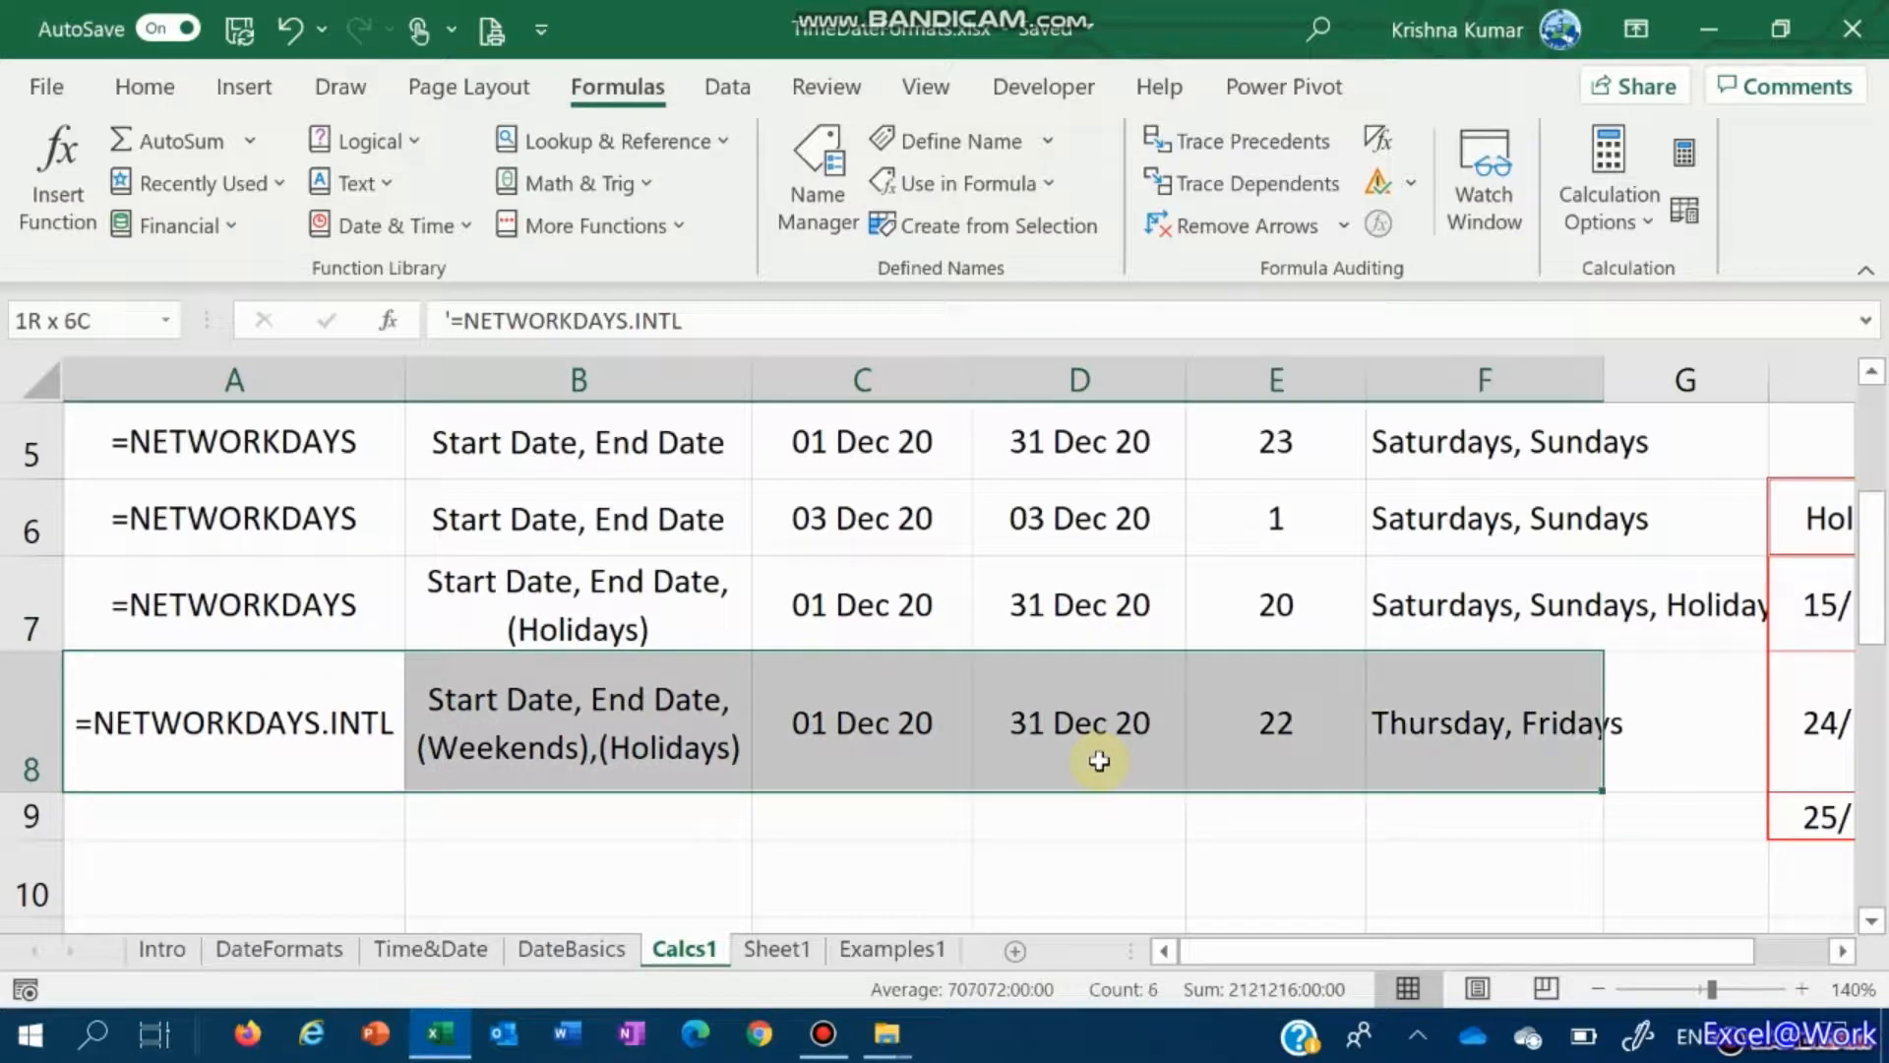
key("ctrl+c")
key("Down")
key("ctrl+v")
key("Down")
key("Up")
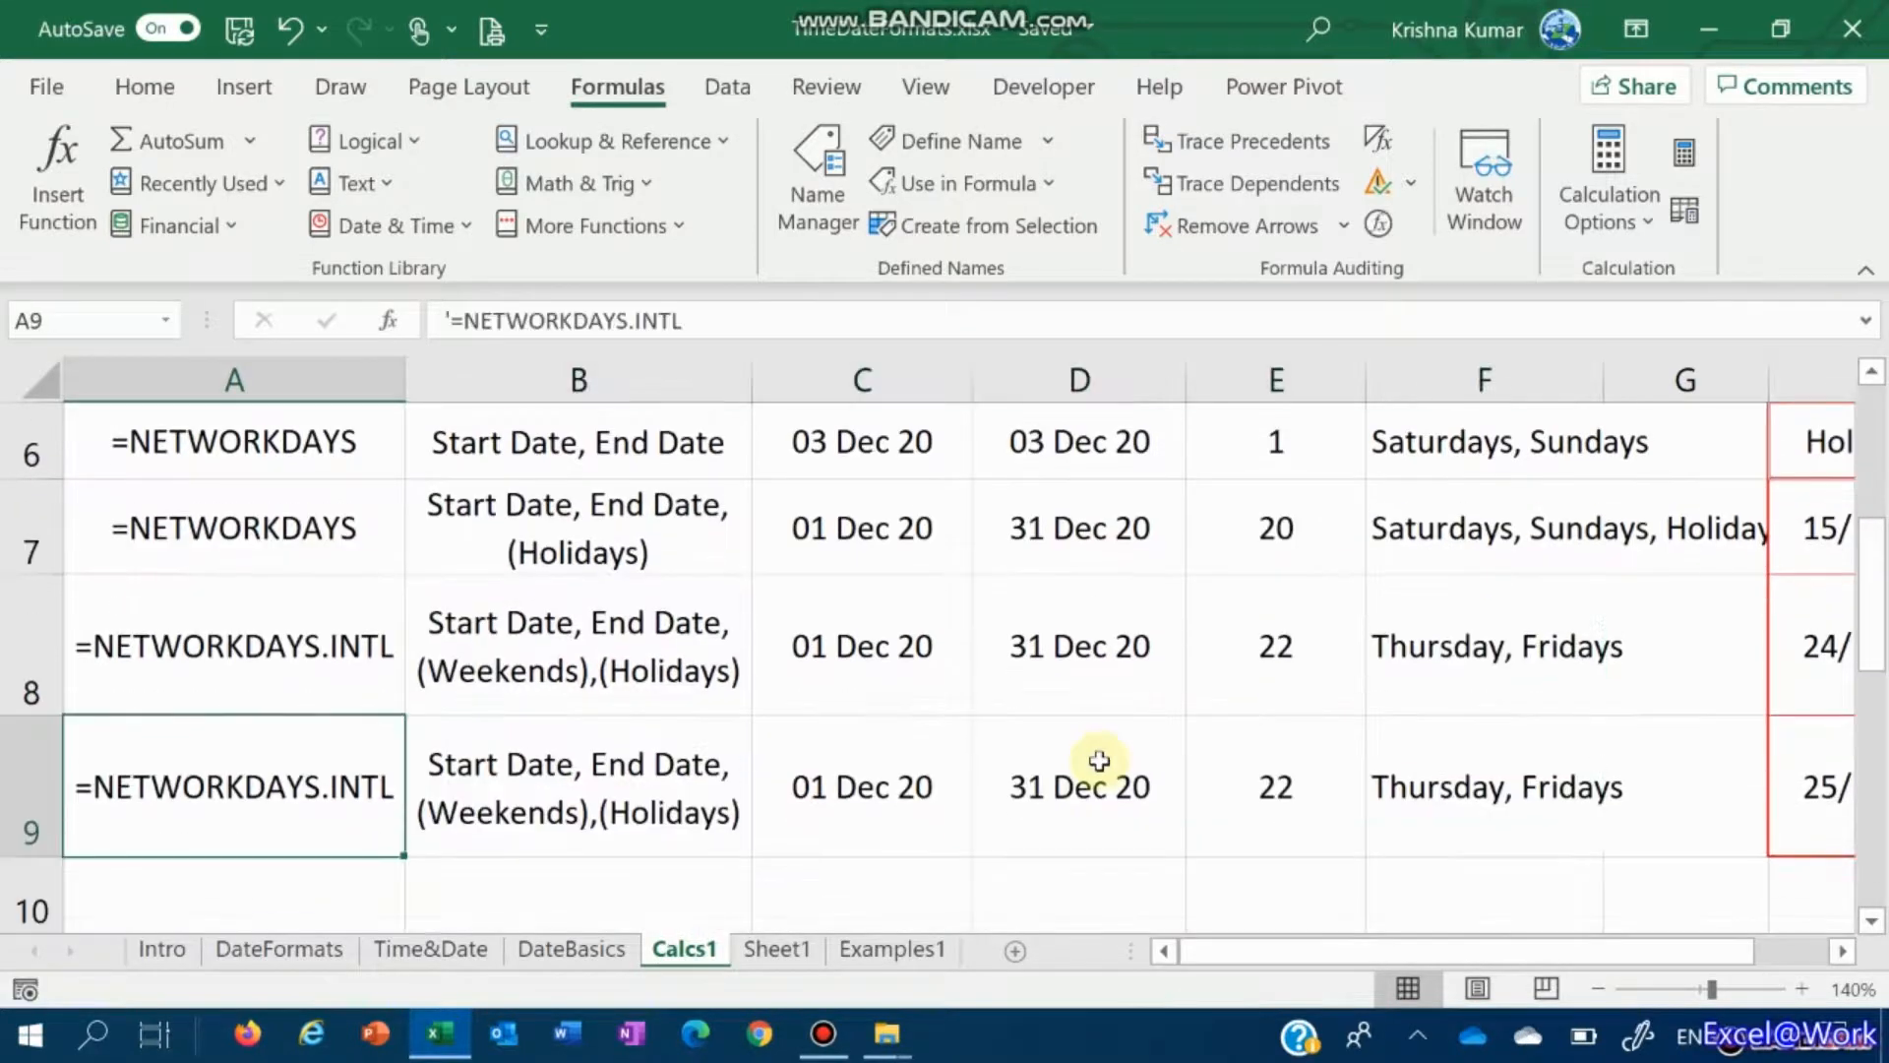
Step: Remove the (Holidays) argument from the description in B8, leaving "Start Date, End Date, (Weekends)"
key("Right")
key("Up")
key("F2")
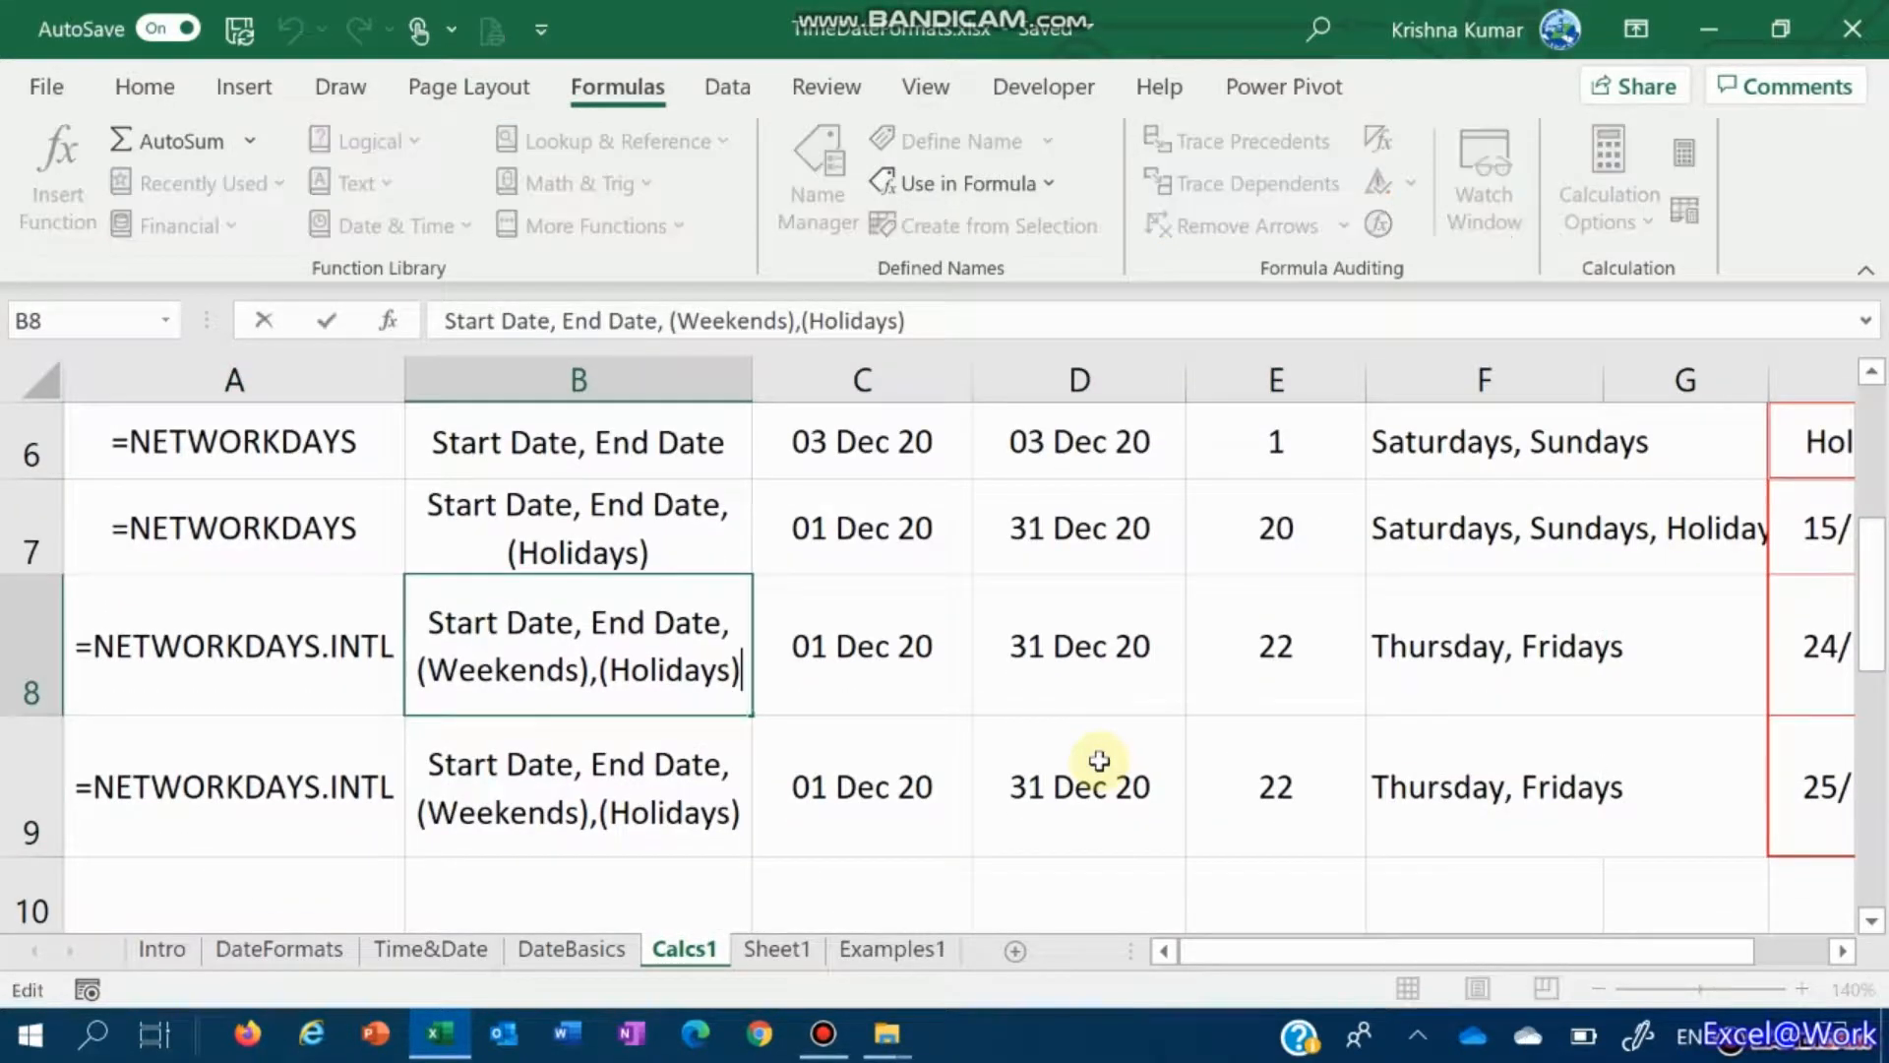
key("BackSpace")
key("BackSpace")
key("BackSpace")
key("BackSpace")
key("BackSpace")
key("BackSpace")
key("BackSpace")
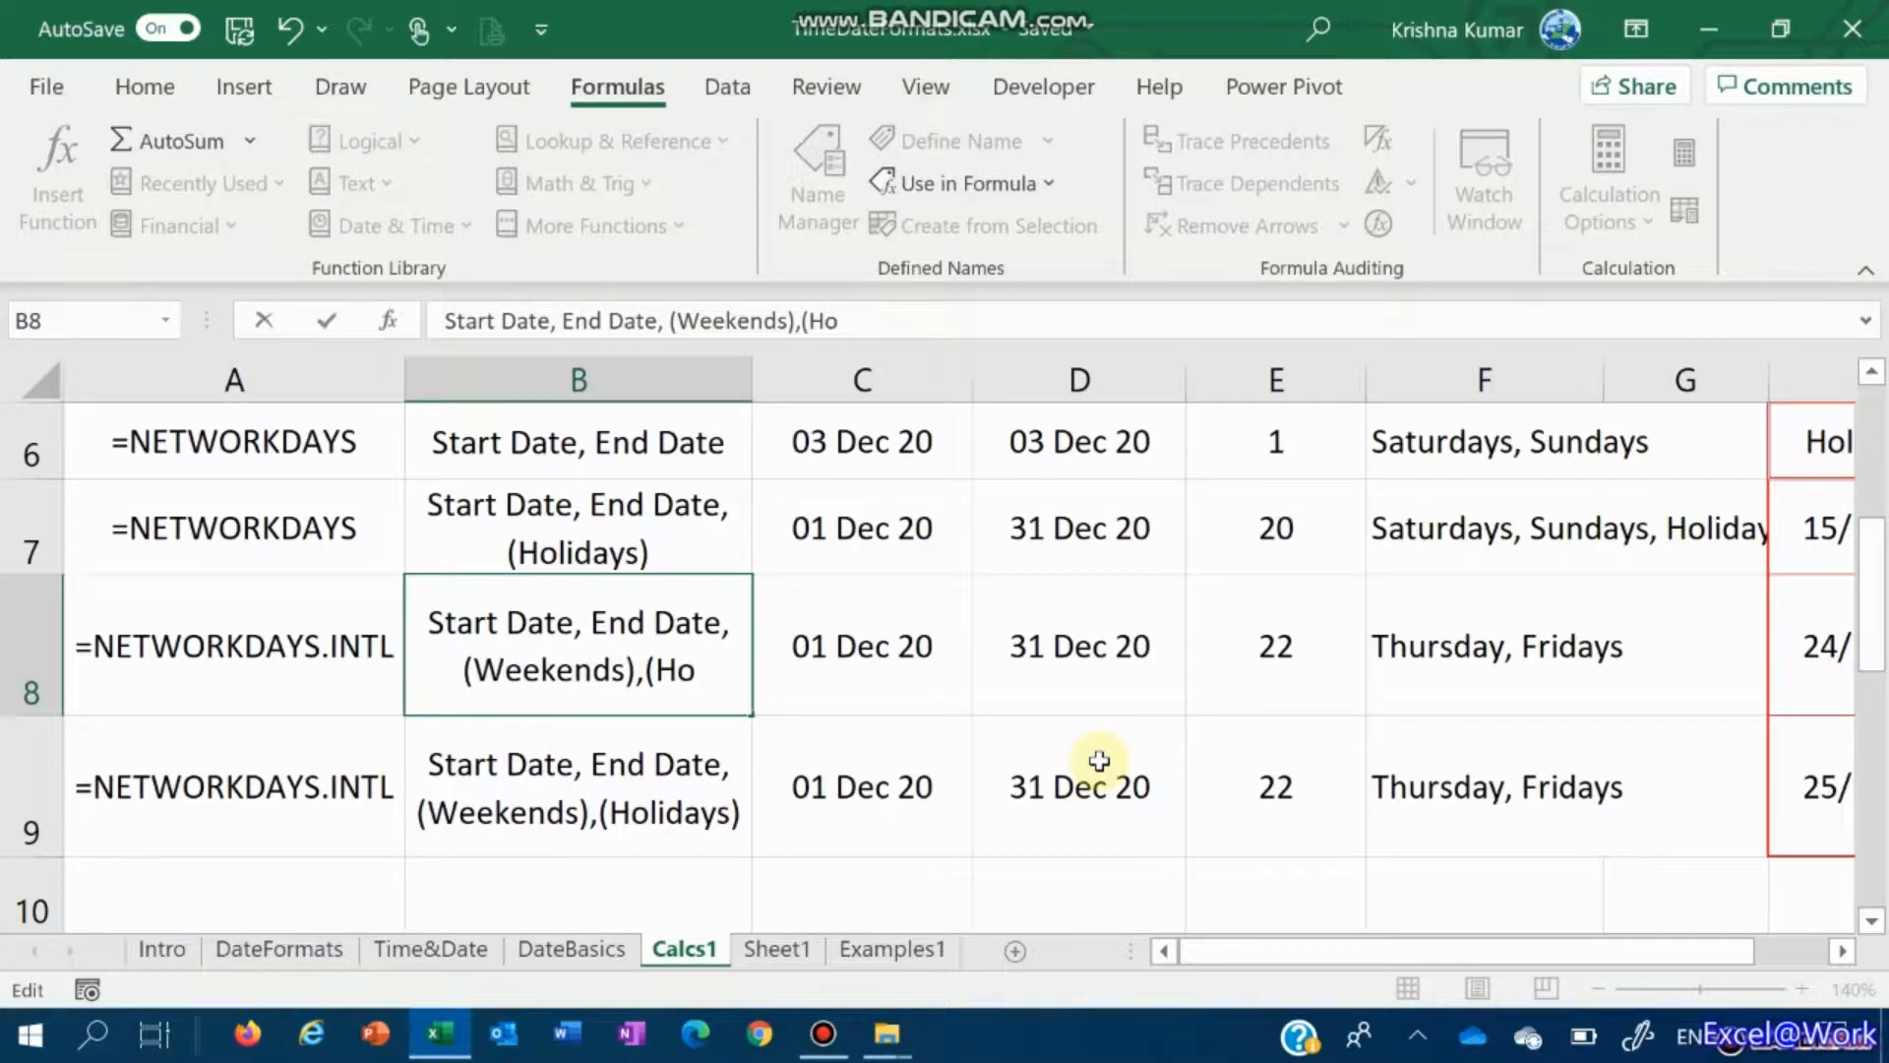
key("BackSpace")
key("BackSpace")
key("BackSpace")
key("BackSpace")
key("Return")
key("Down")
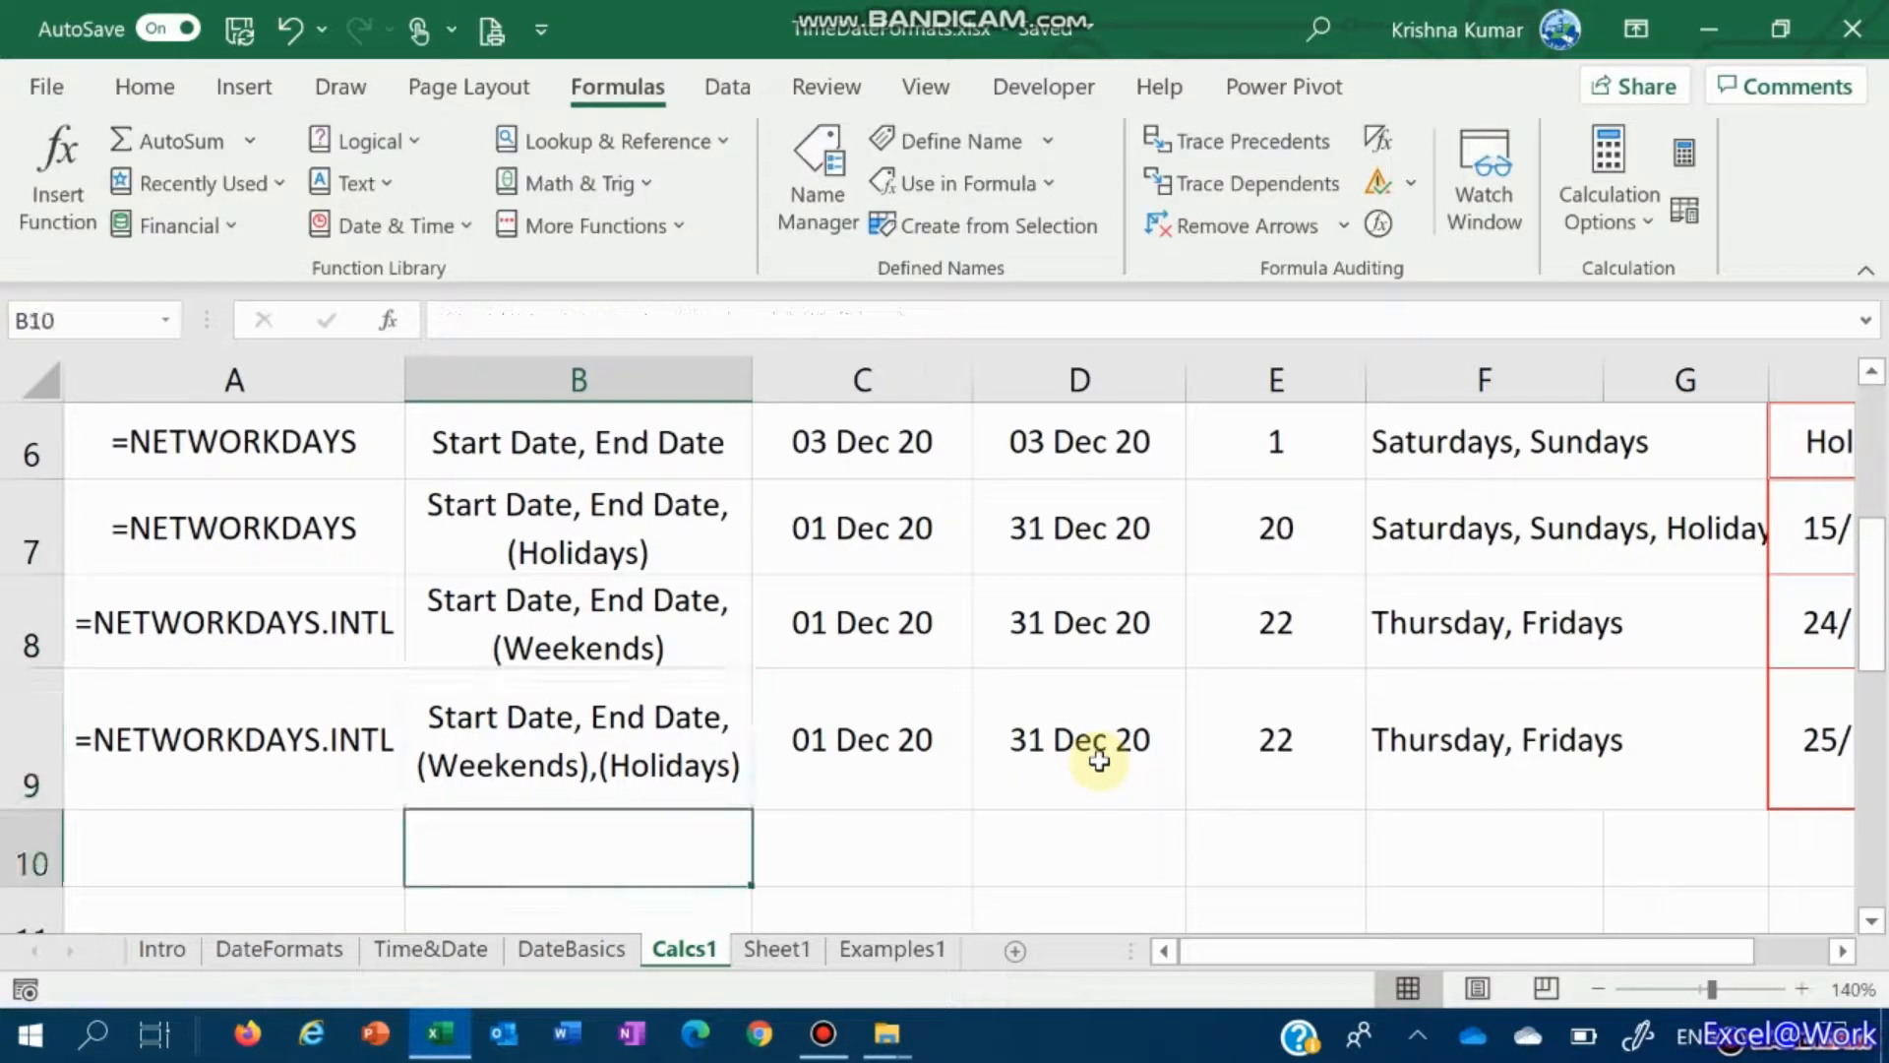
Step: Add the named range holidays as the last argument in E9, making the formula =NETWORKDAYS.INTL(C9,D9,6,holidays)
key("Up")
key("Right")
key("Right")
key("Right")
key("F2")
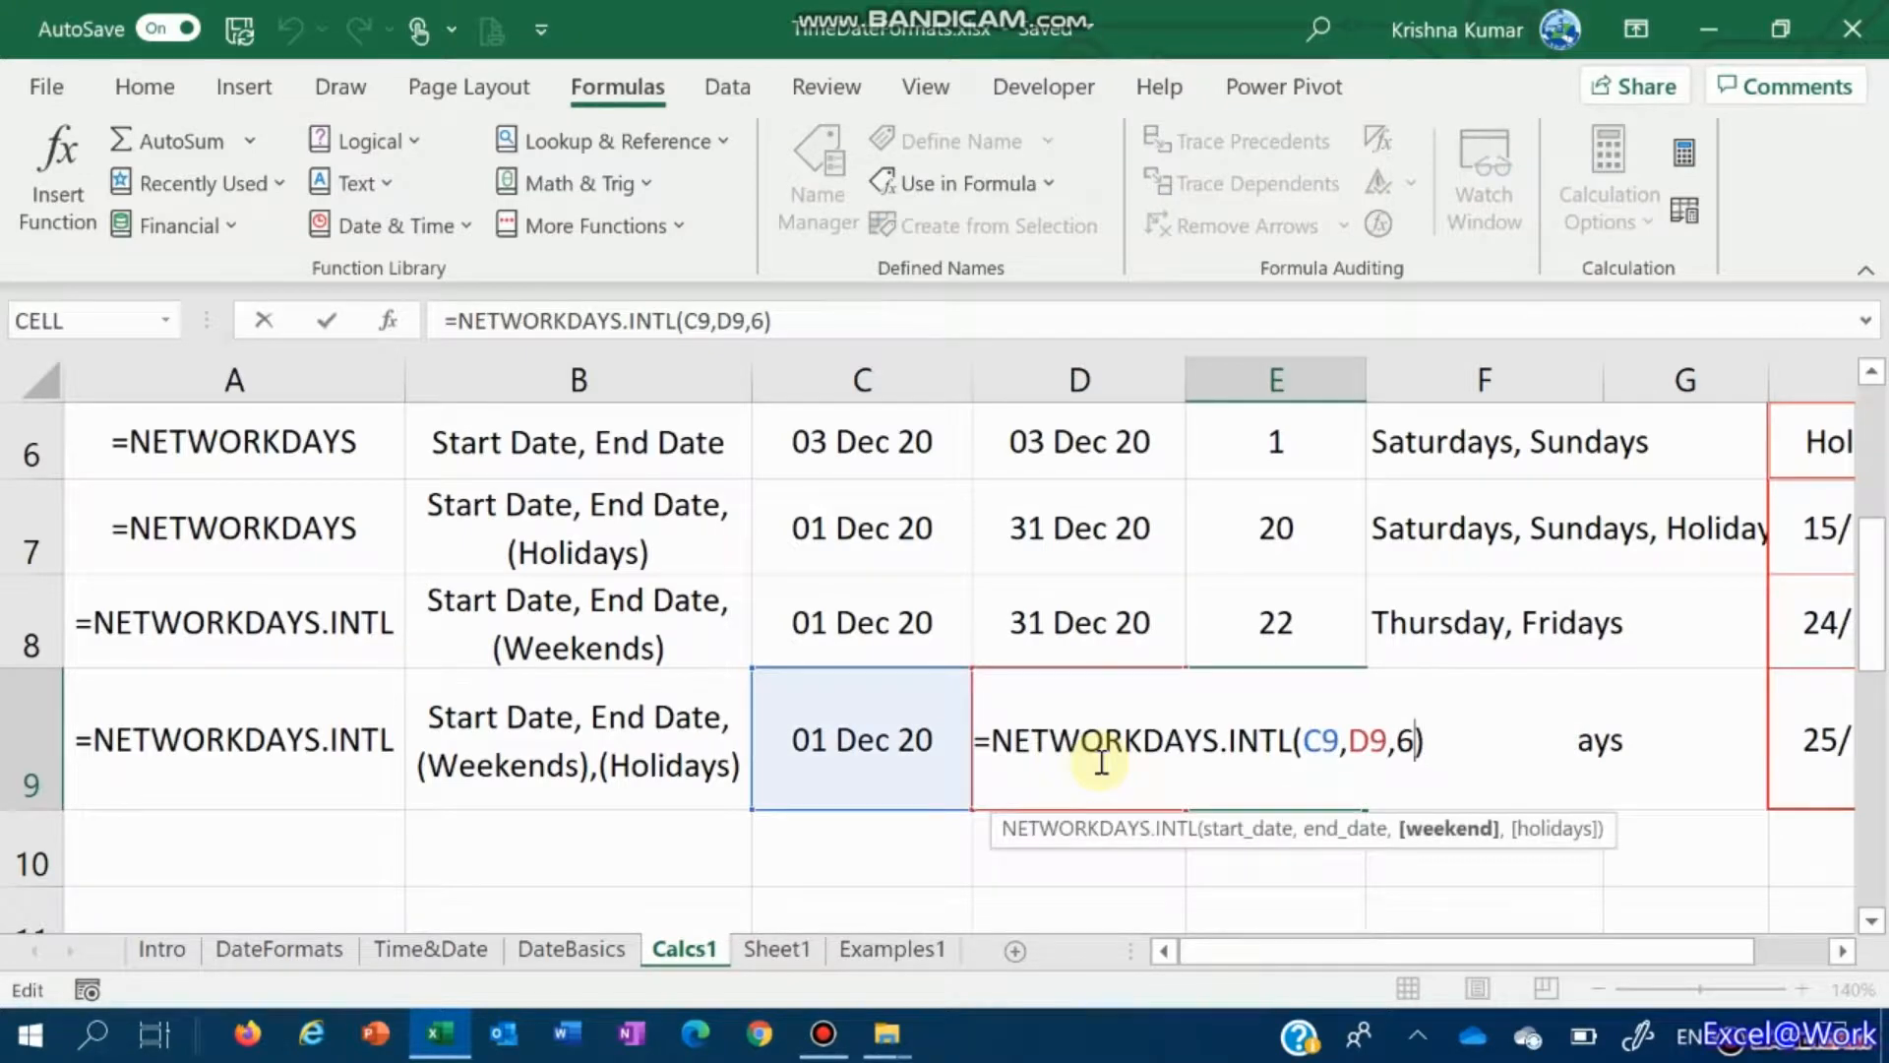
type(",")
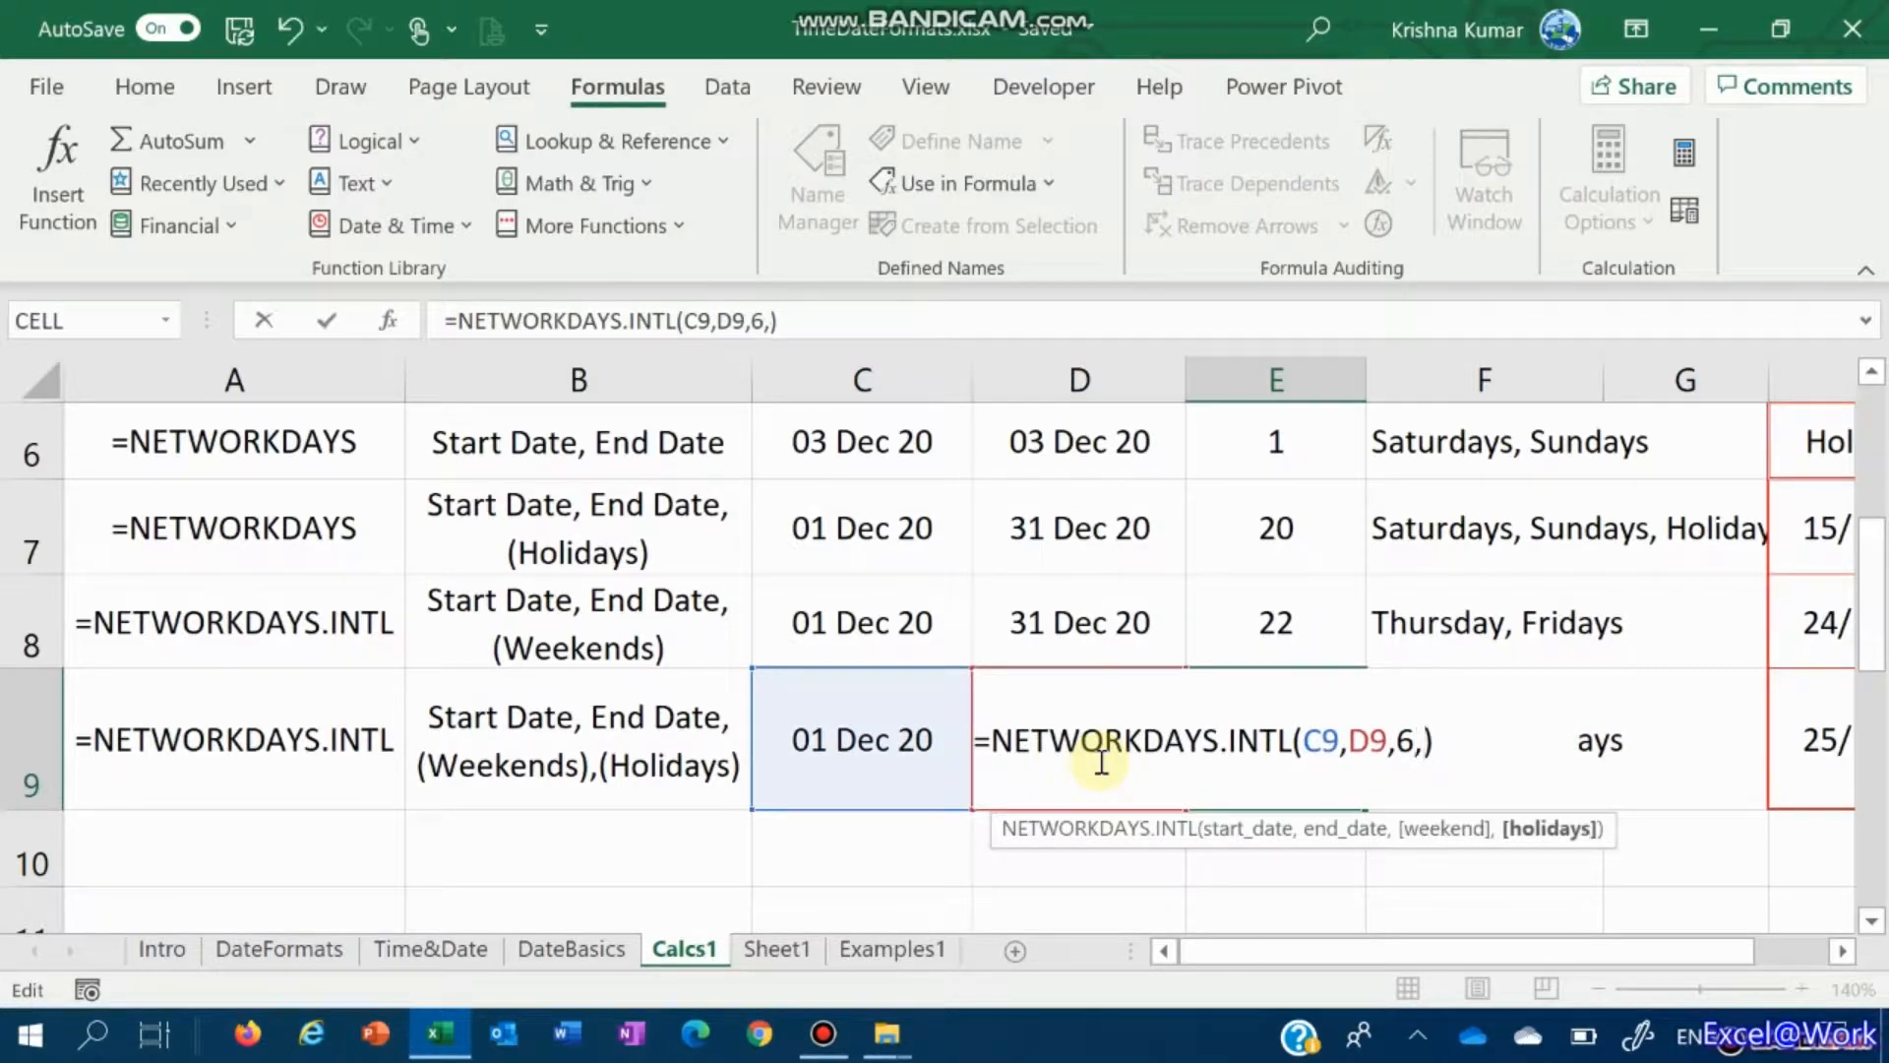
type("ho")
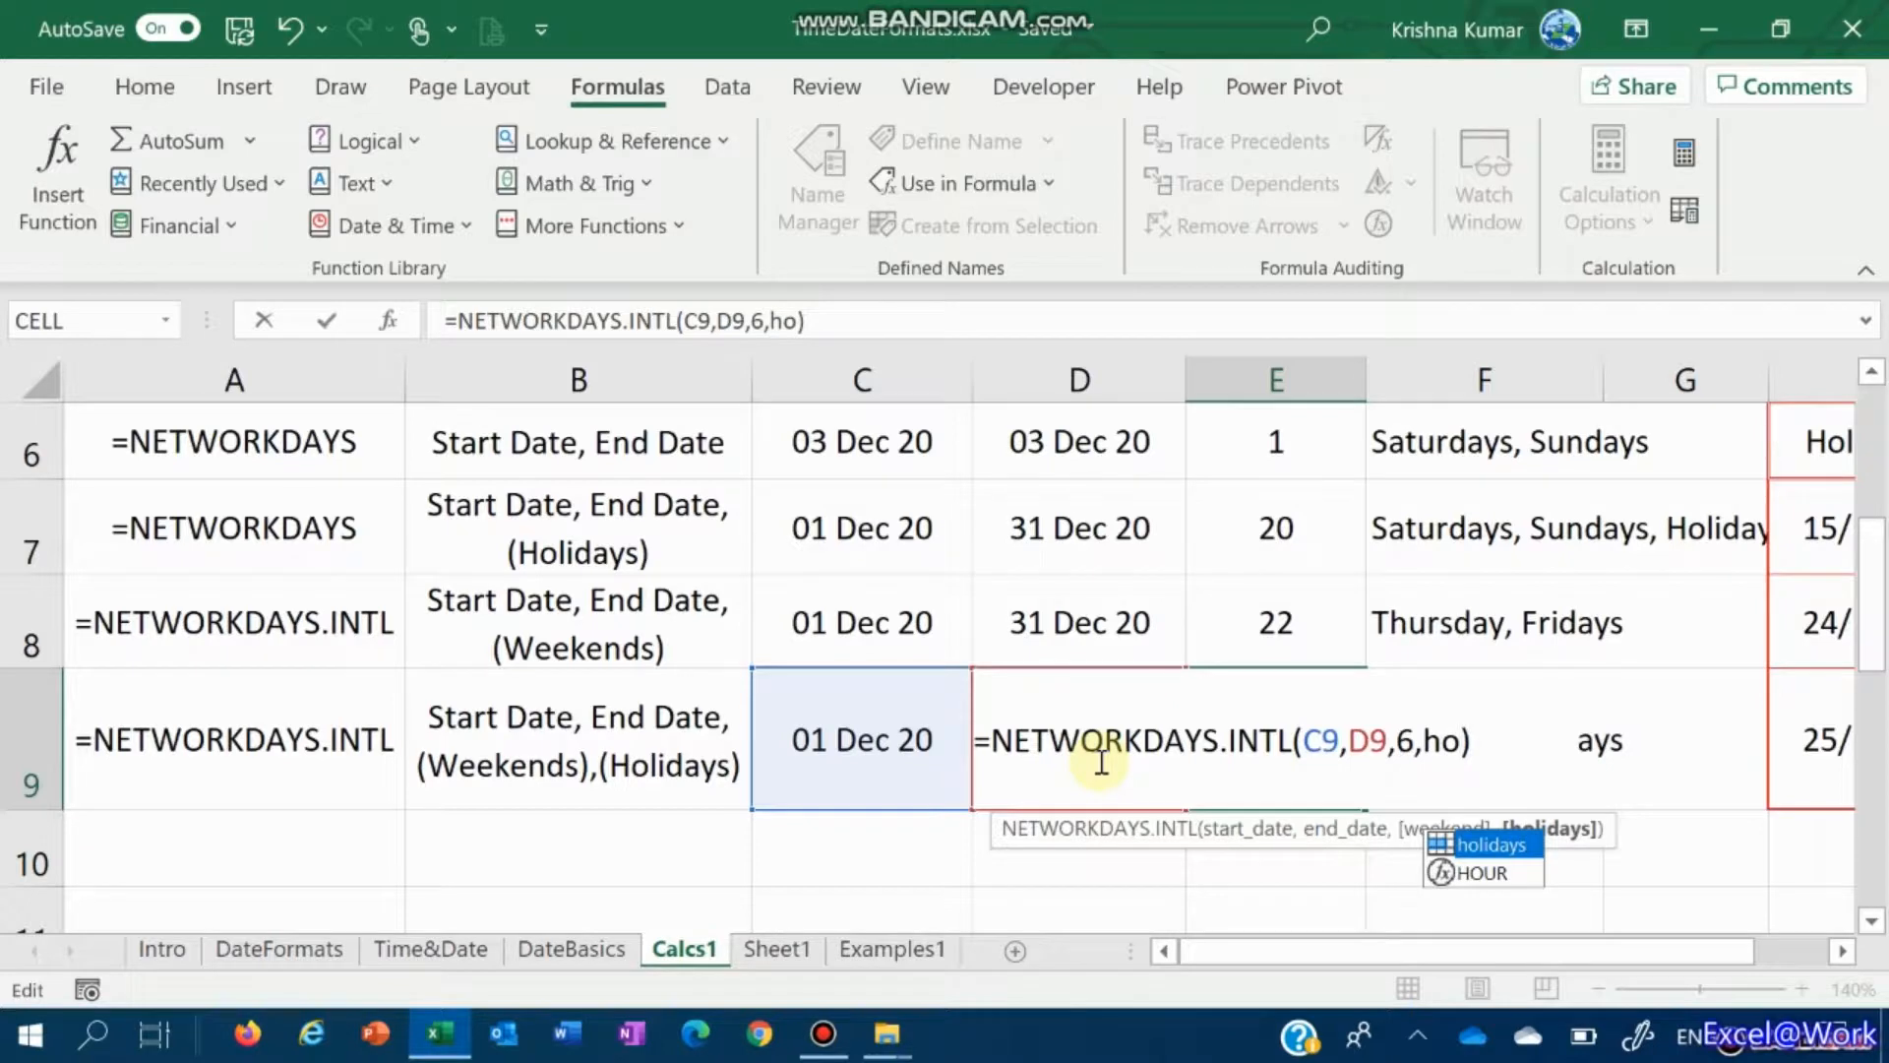
key("Return")
key("Up")
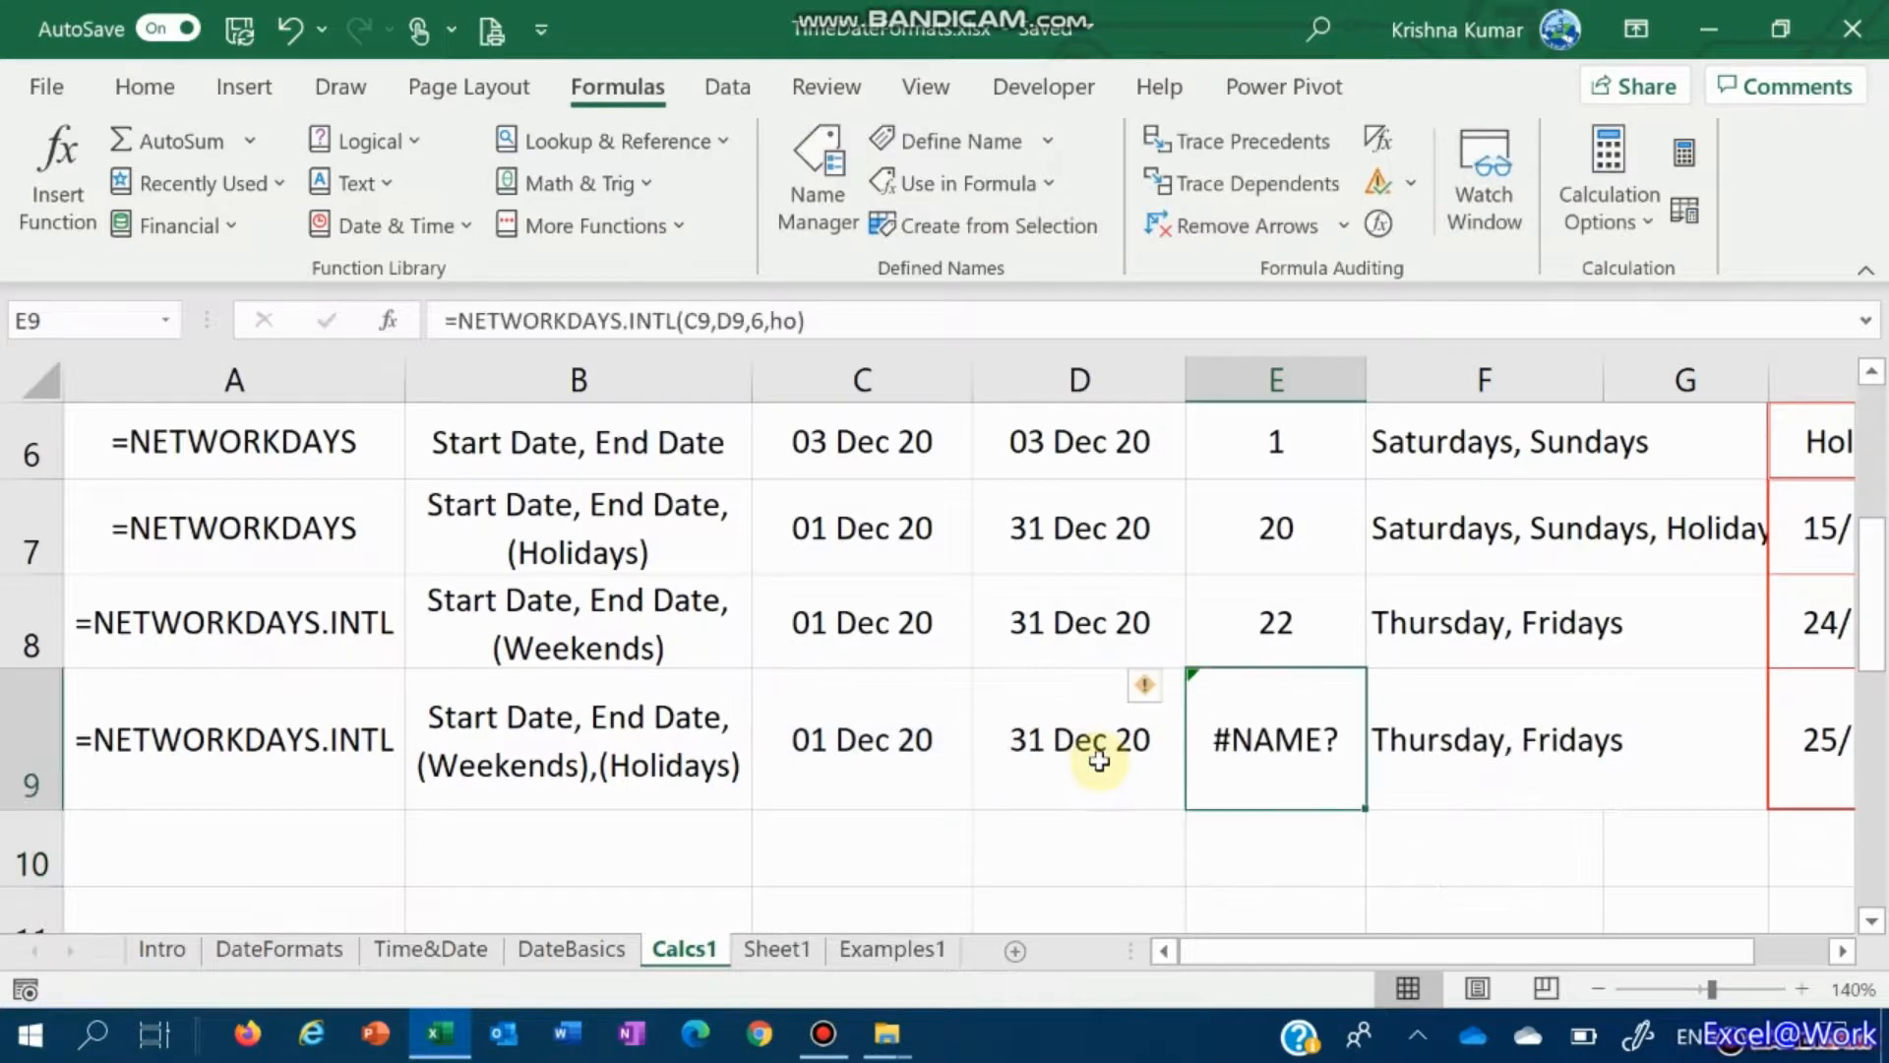
key("F2")
key("Left")
type("l")
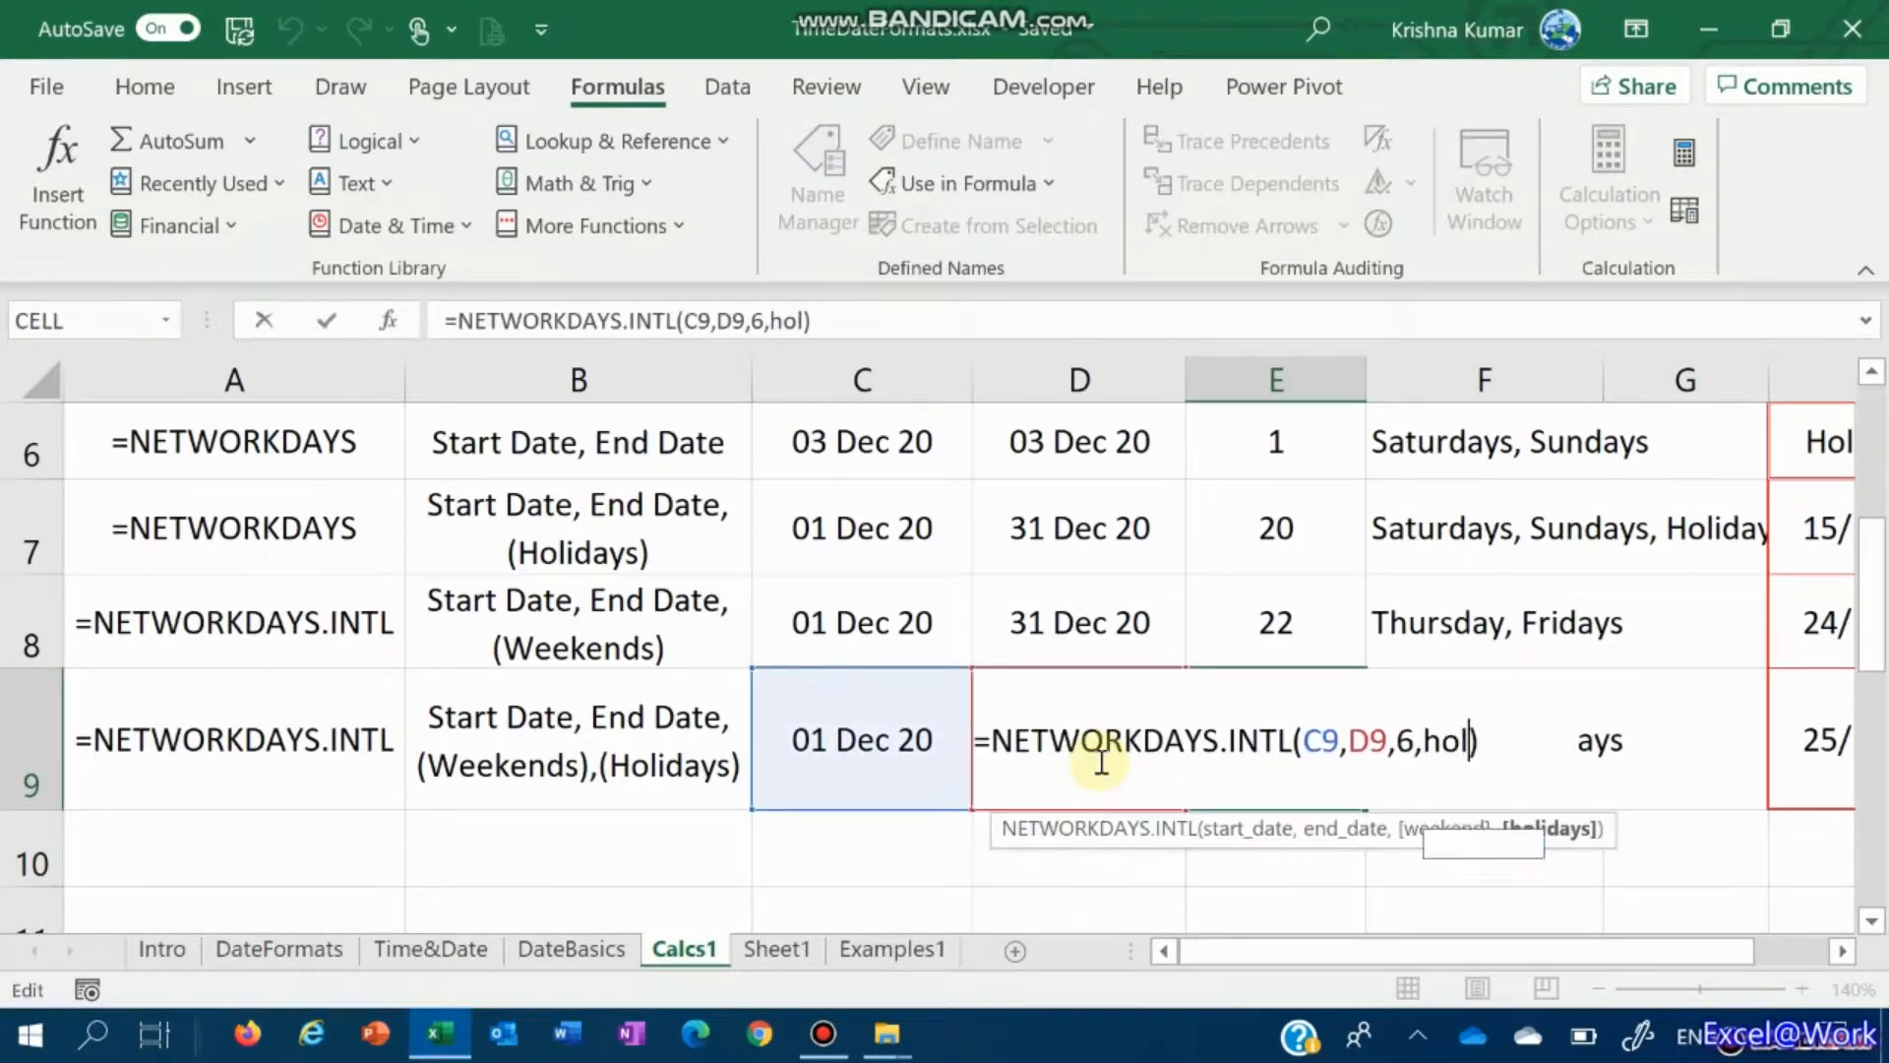
key("Tab")
key("ctrl+Return")
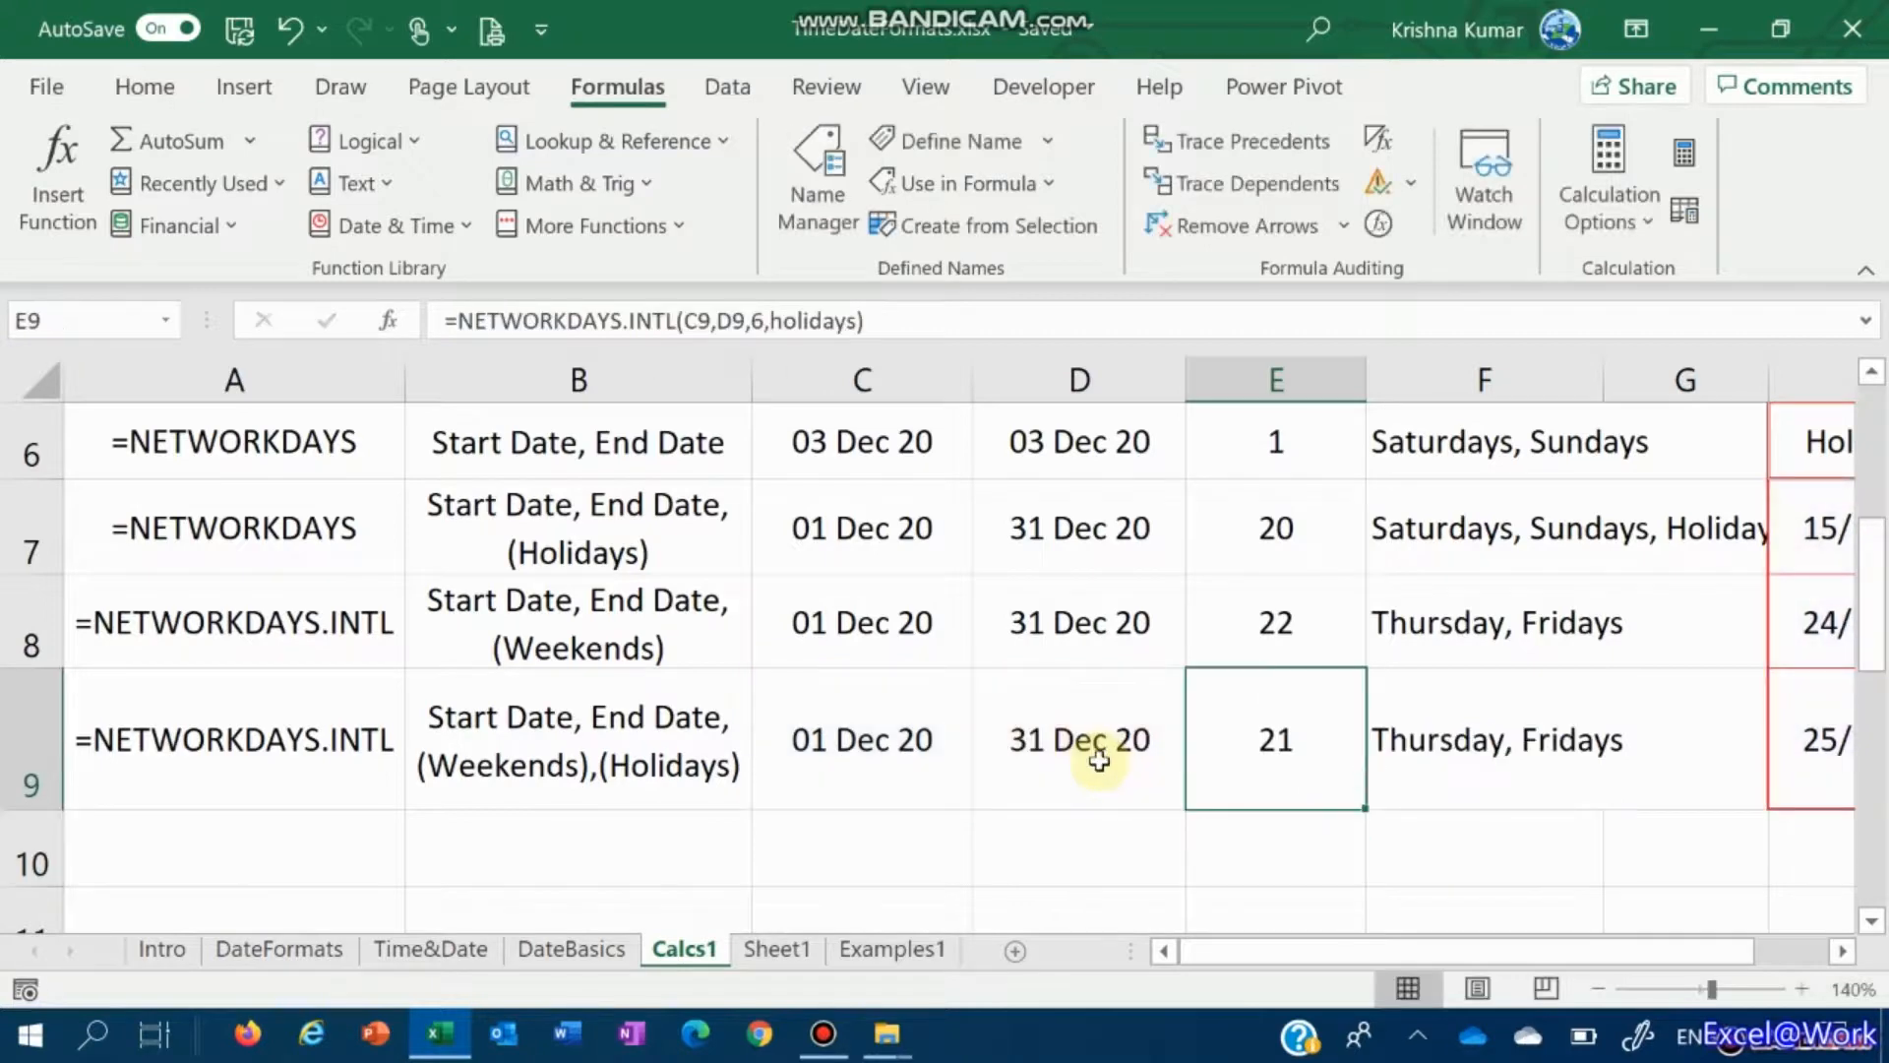
Step: Check the Holiday List dates beside the examples against the December 2020 system calendar
key("Right")
key("Right")
key("Right")
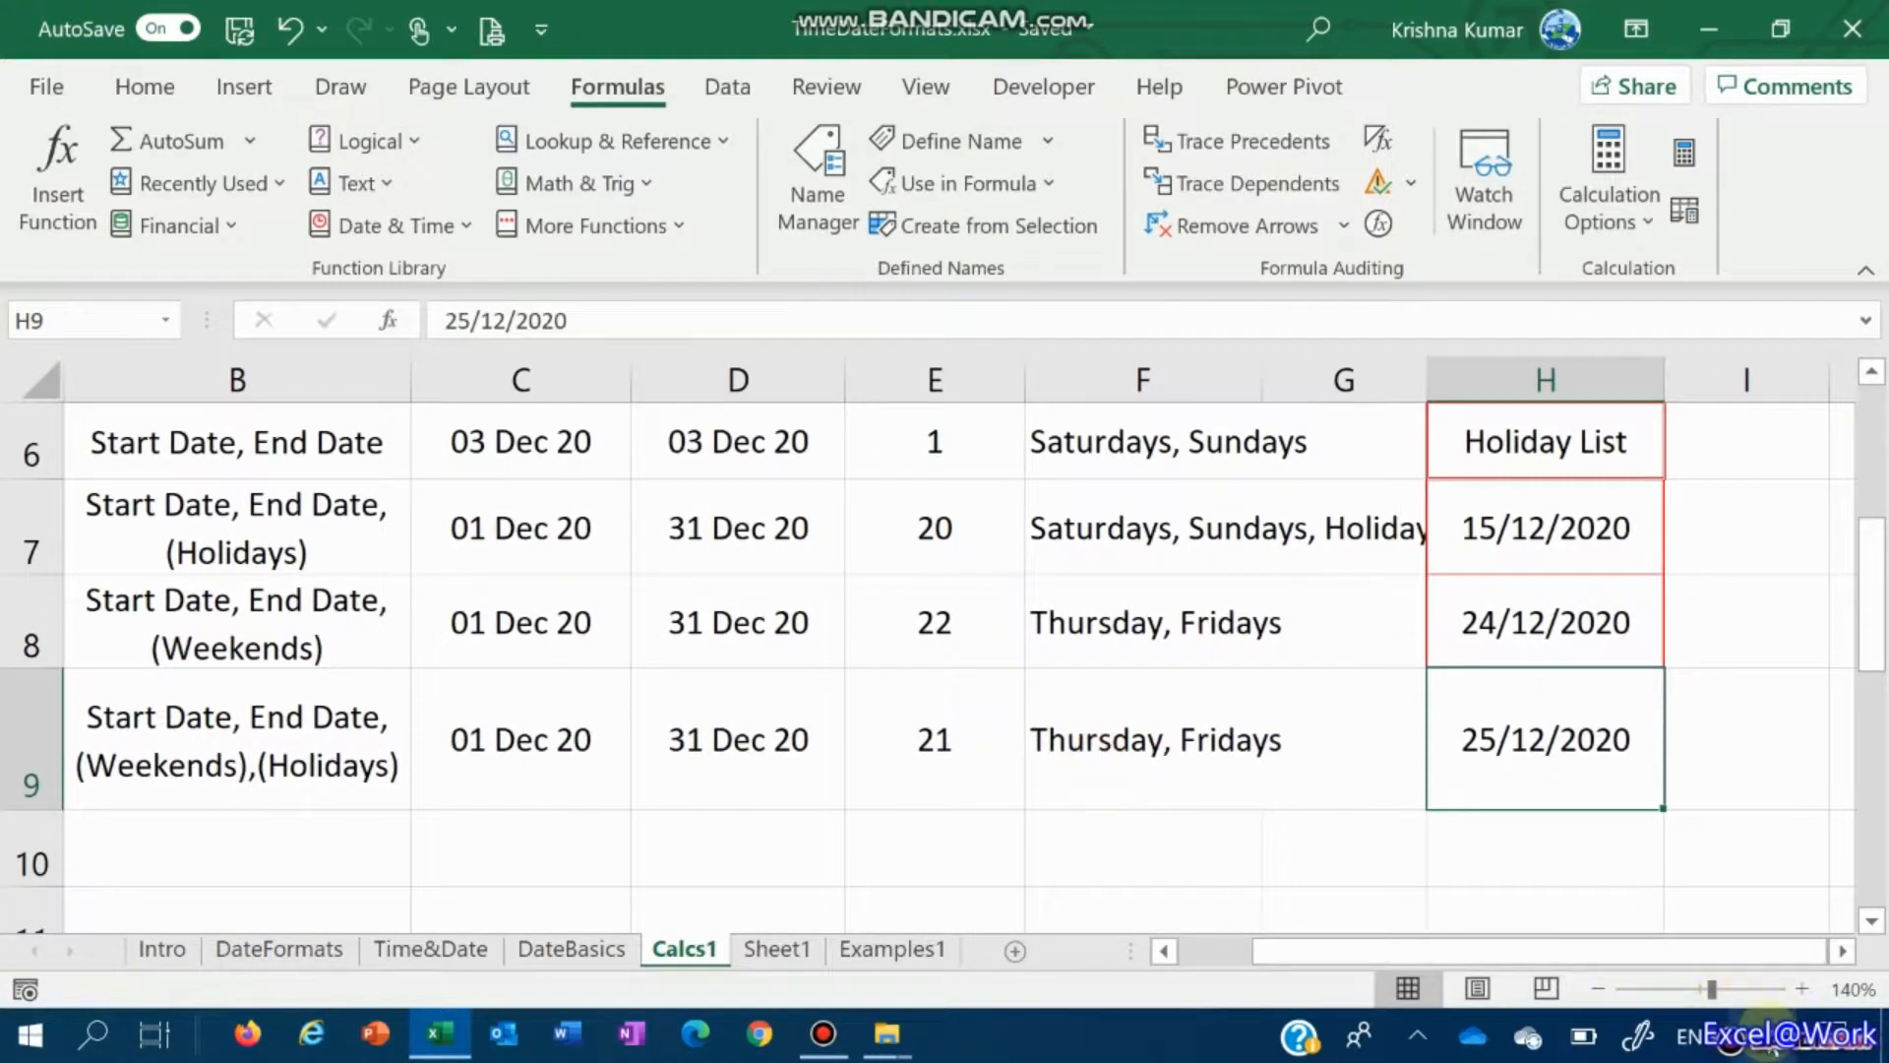
mouse_move(1768, 1049)
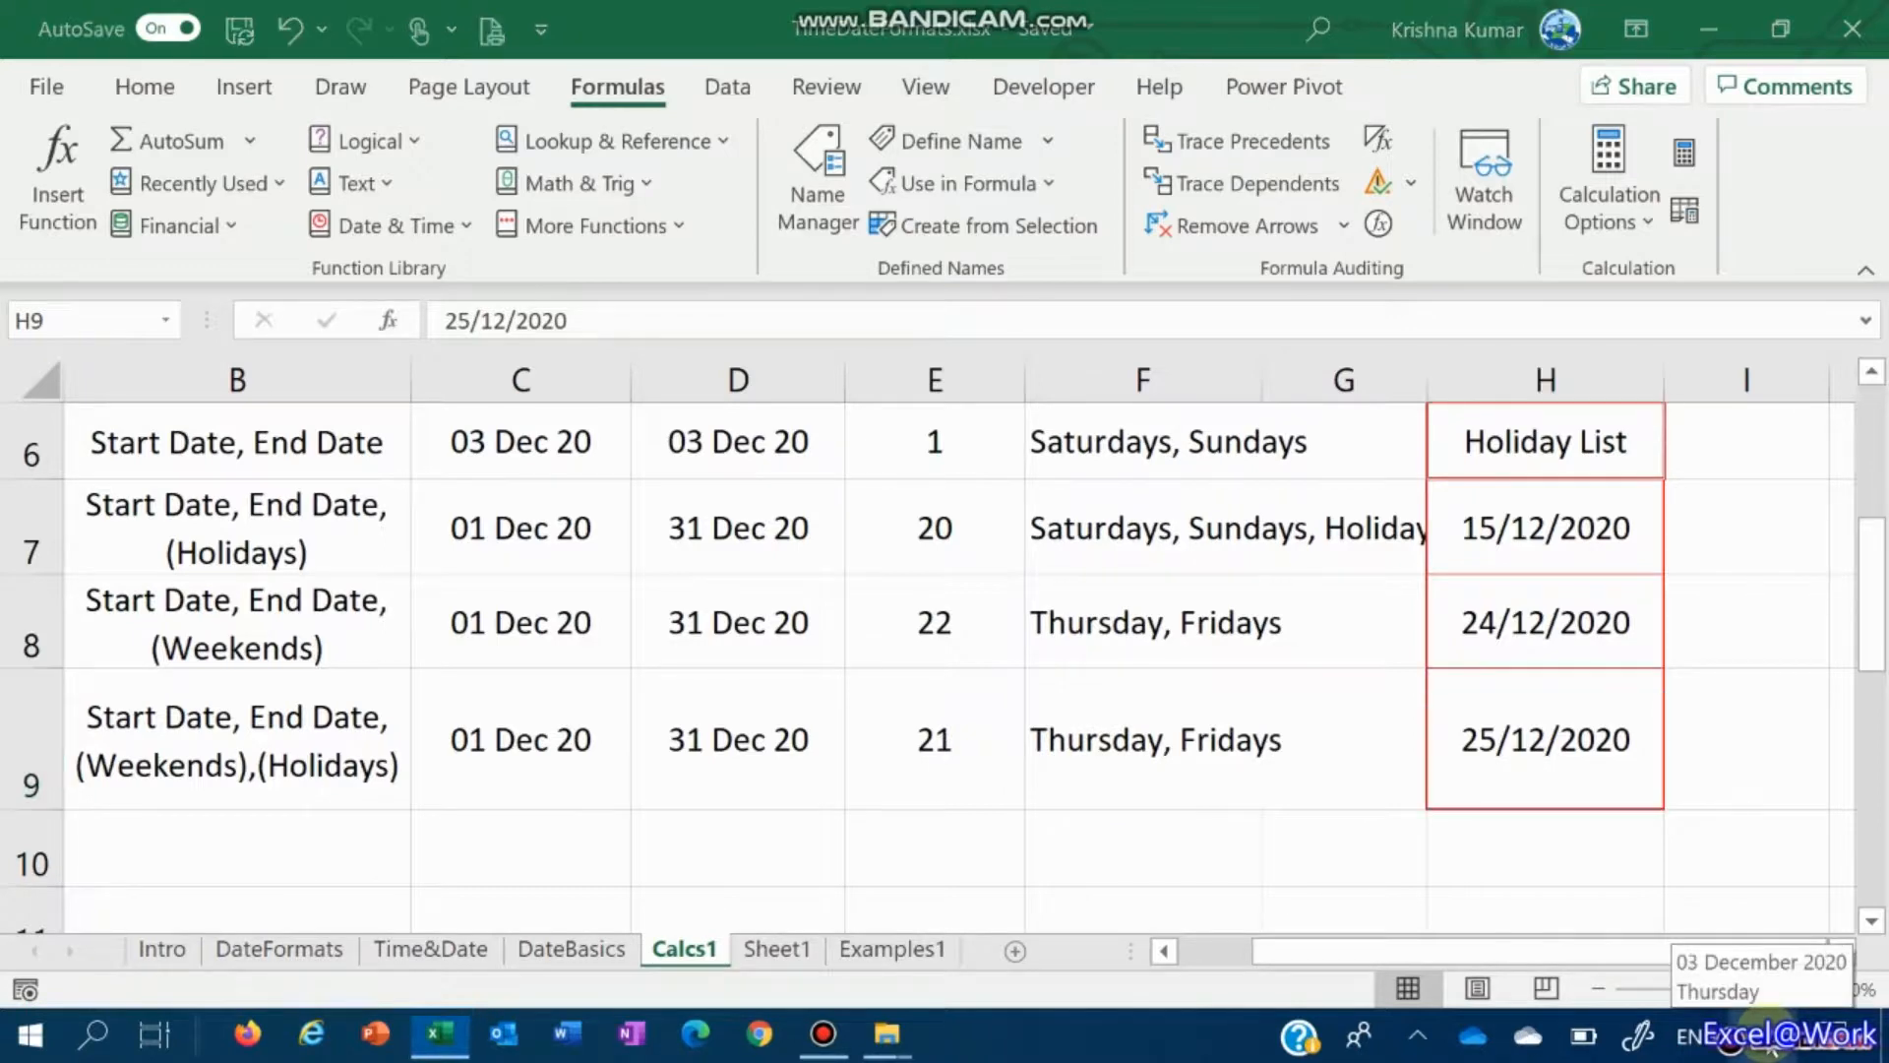
left_click(1768, 1045)
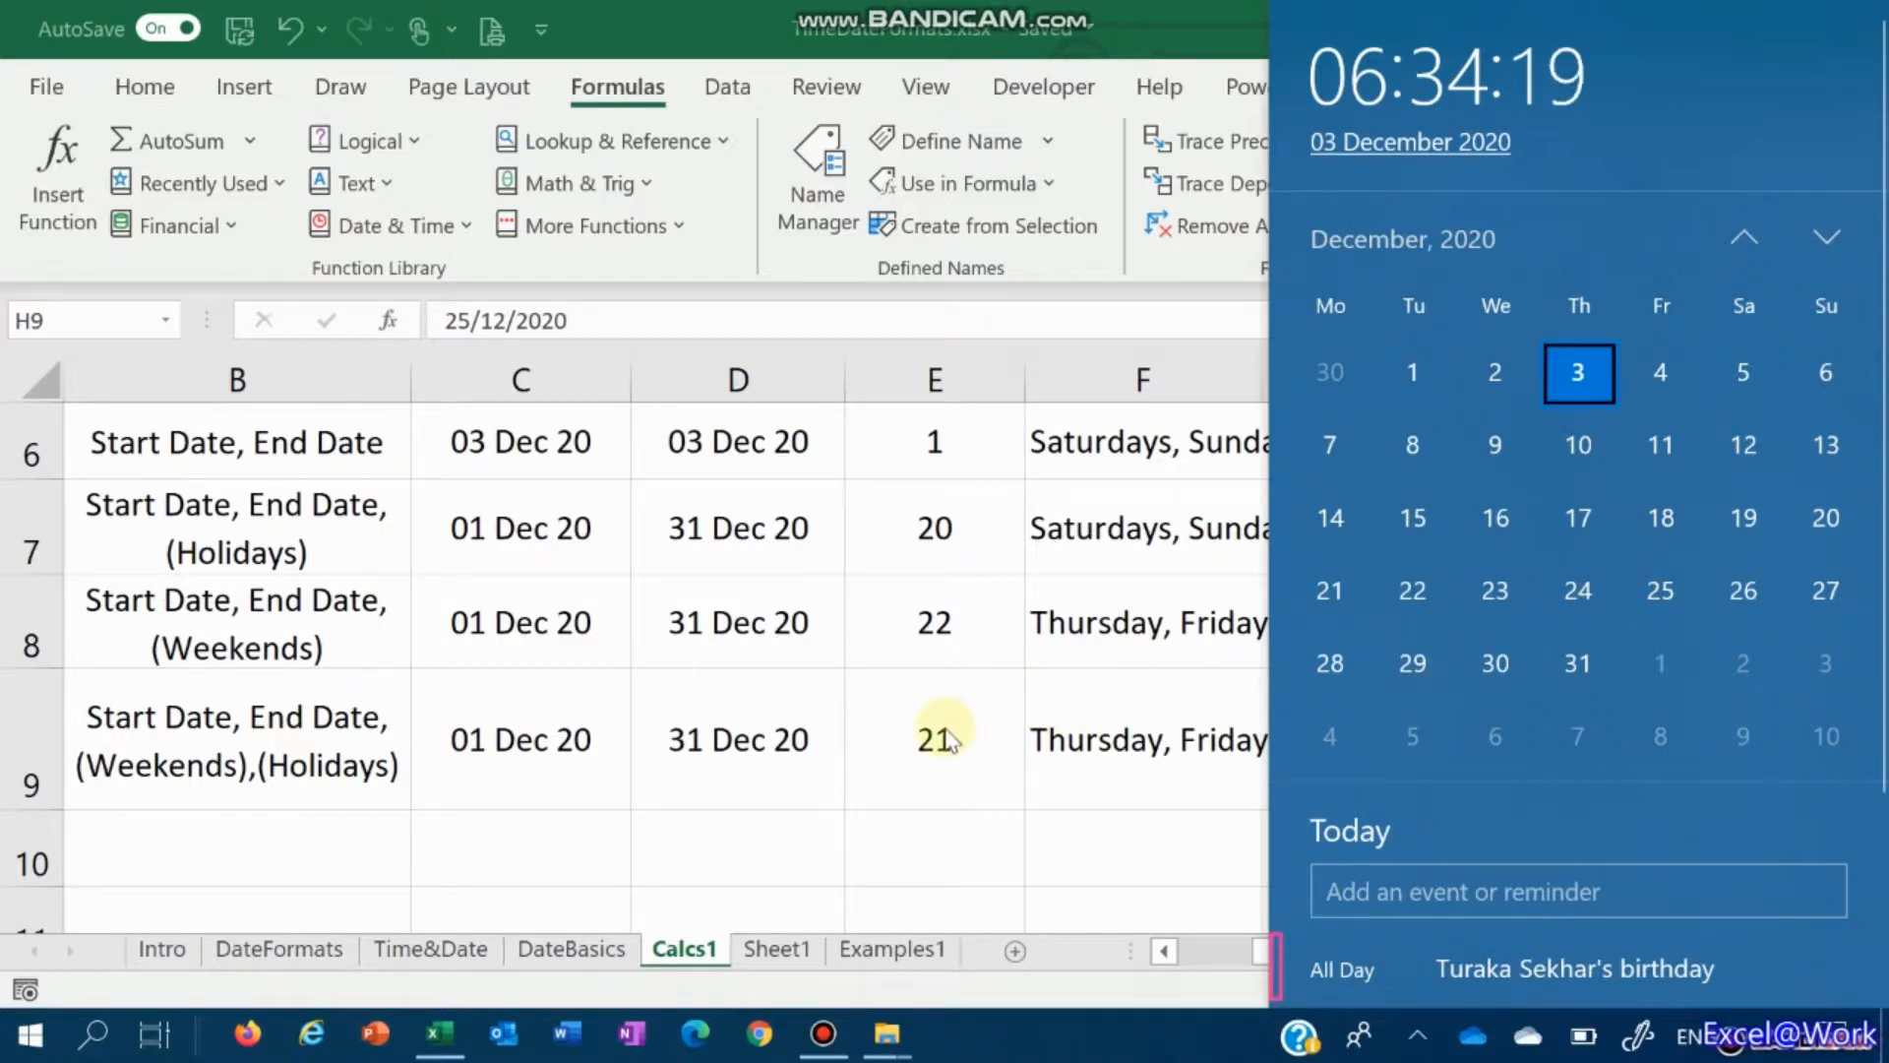
key("Escape")
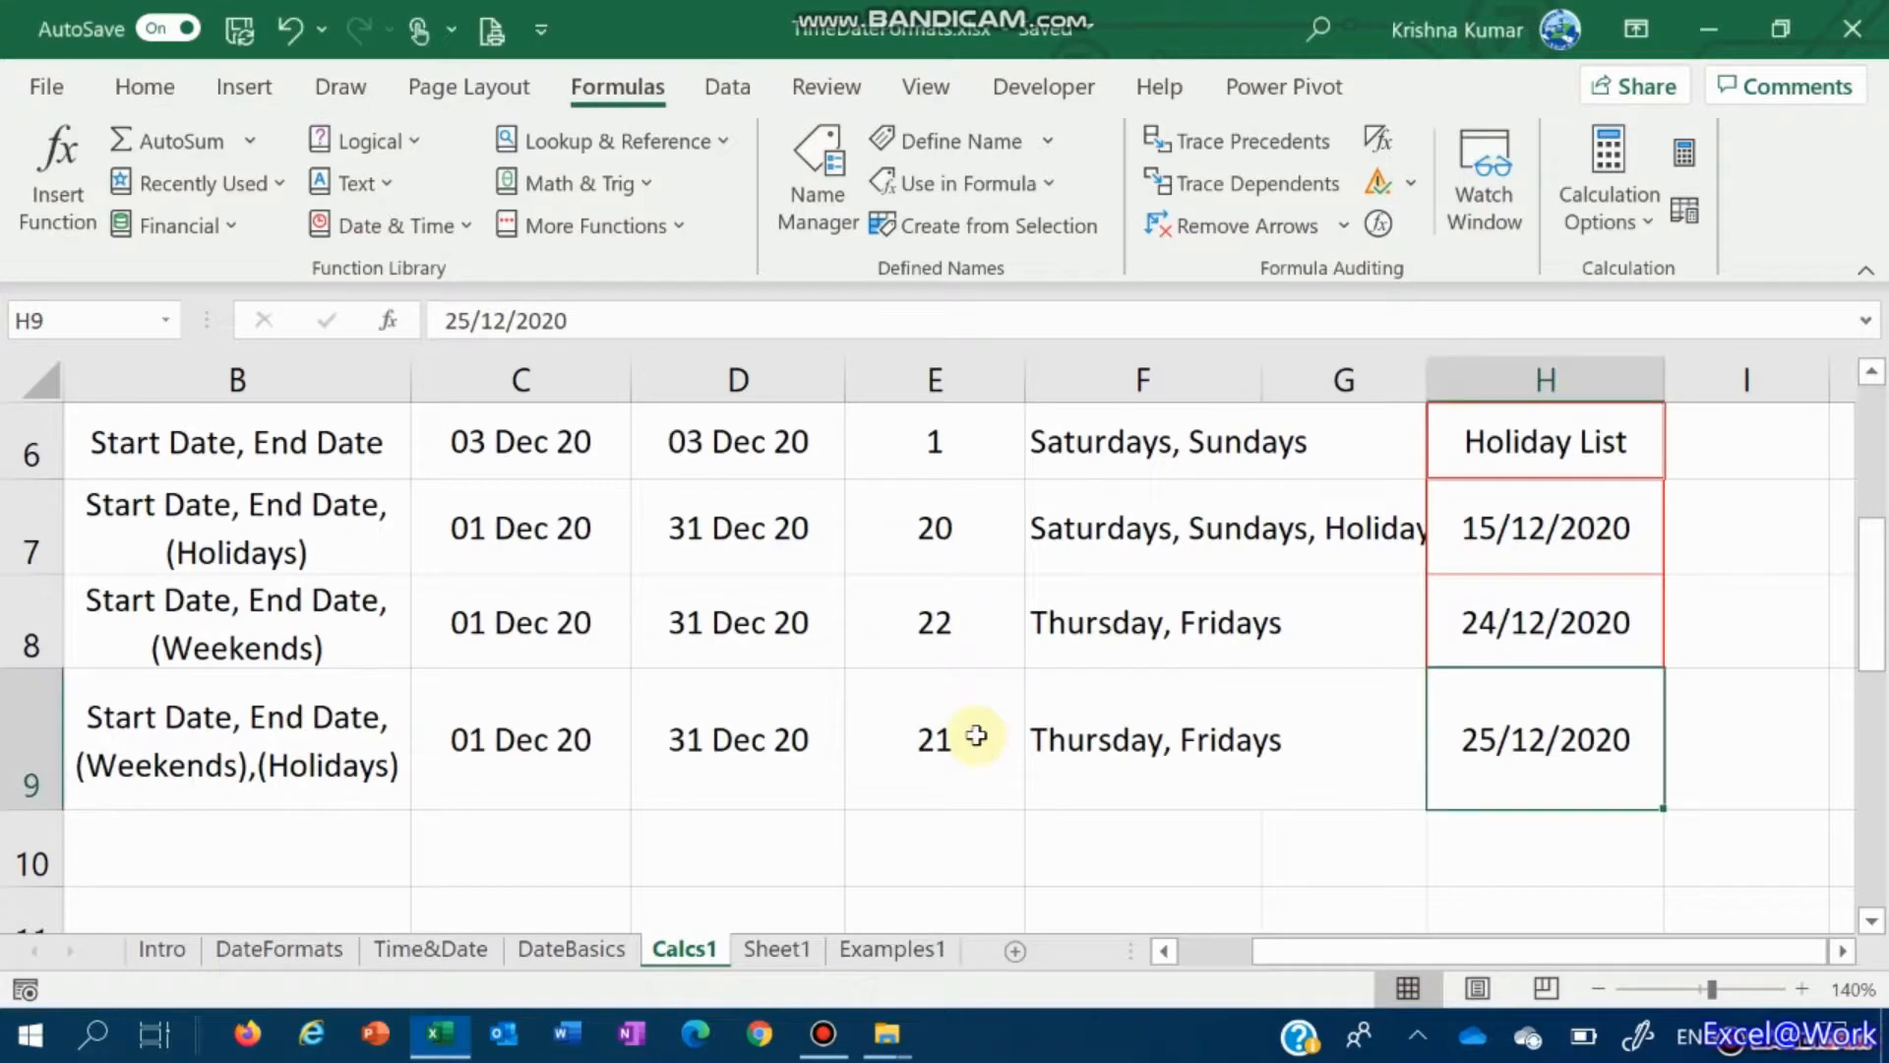
Step: Compare the NETWORKDAYS.INTL formulas in E8 and E9, one without and one with the holidays argument
left_click(976, 736)
key("Left")
key("Left")
key("Left")
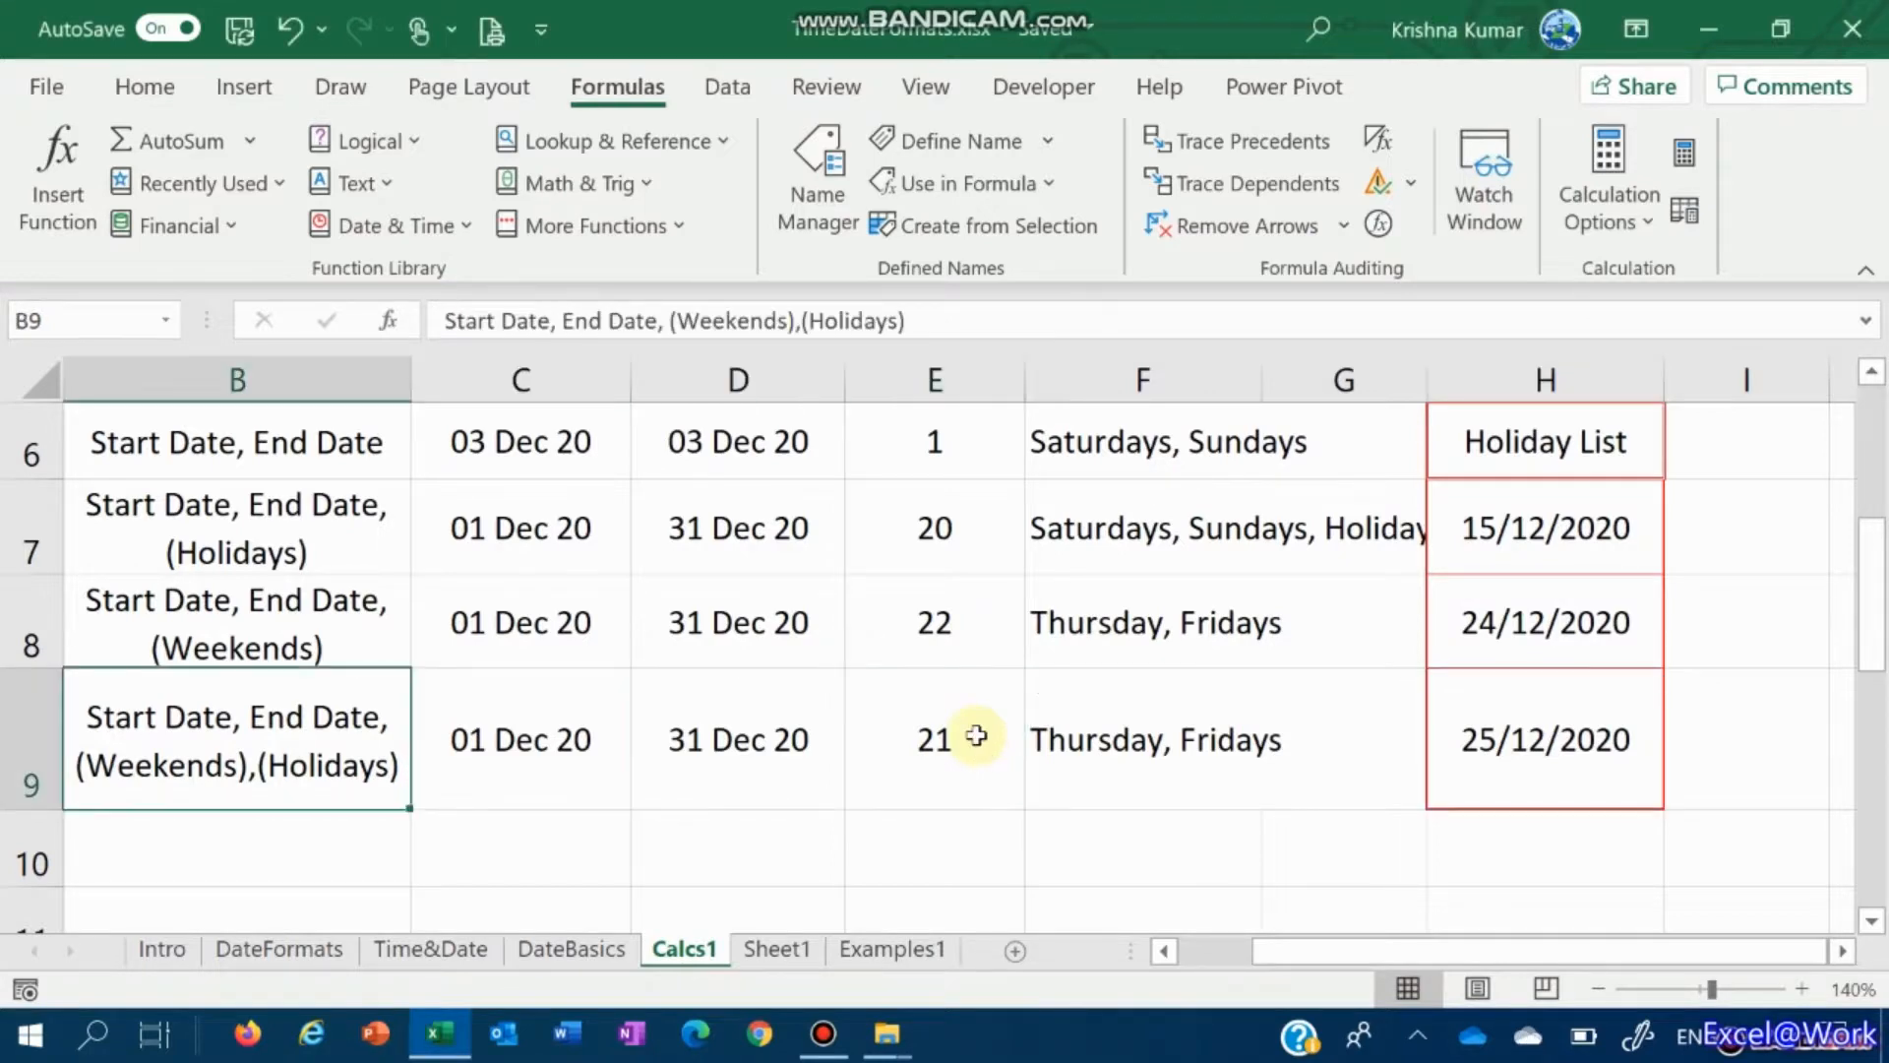
key("Left")
key("Right")
key("Right")
key("Right")
key("Right")
key("Up")
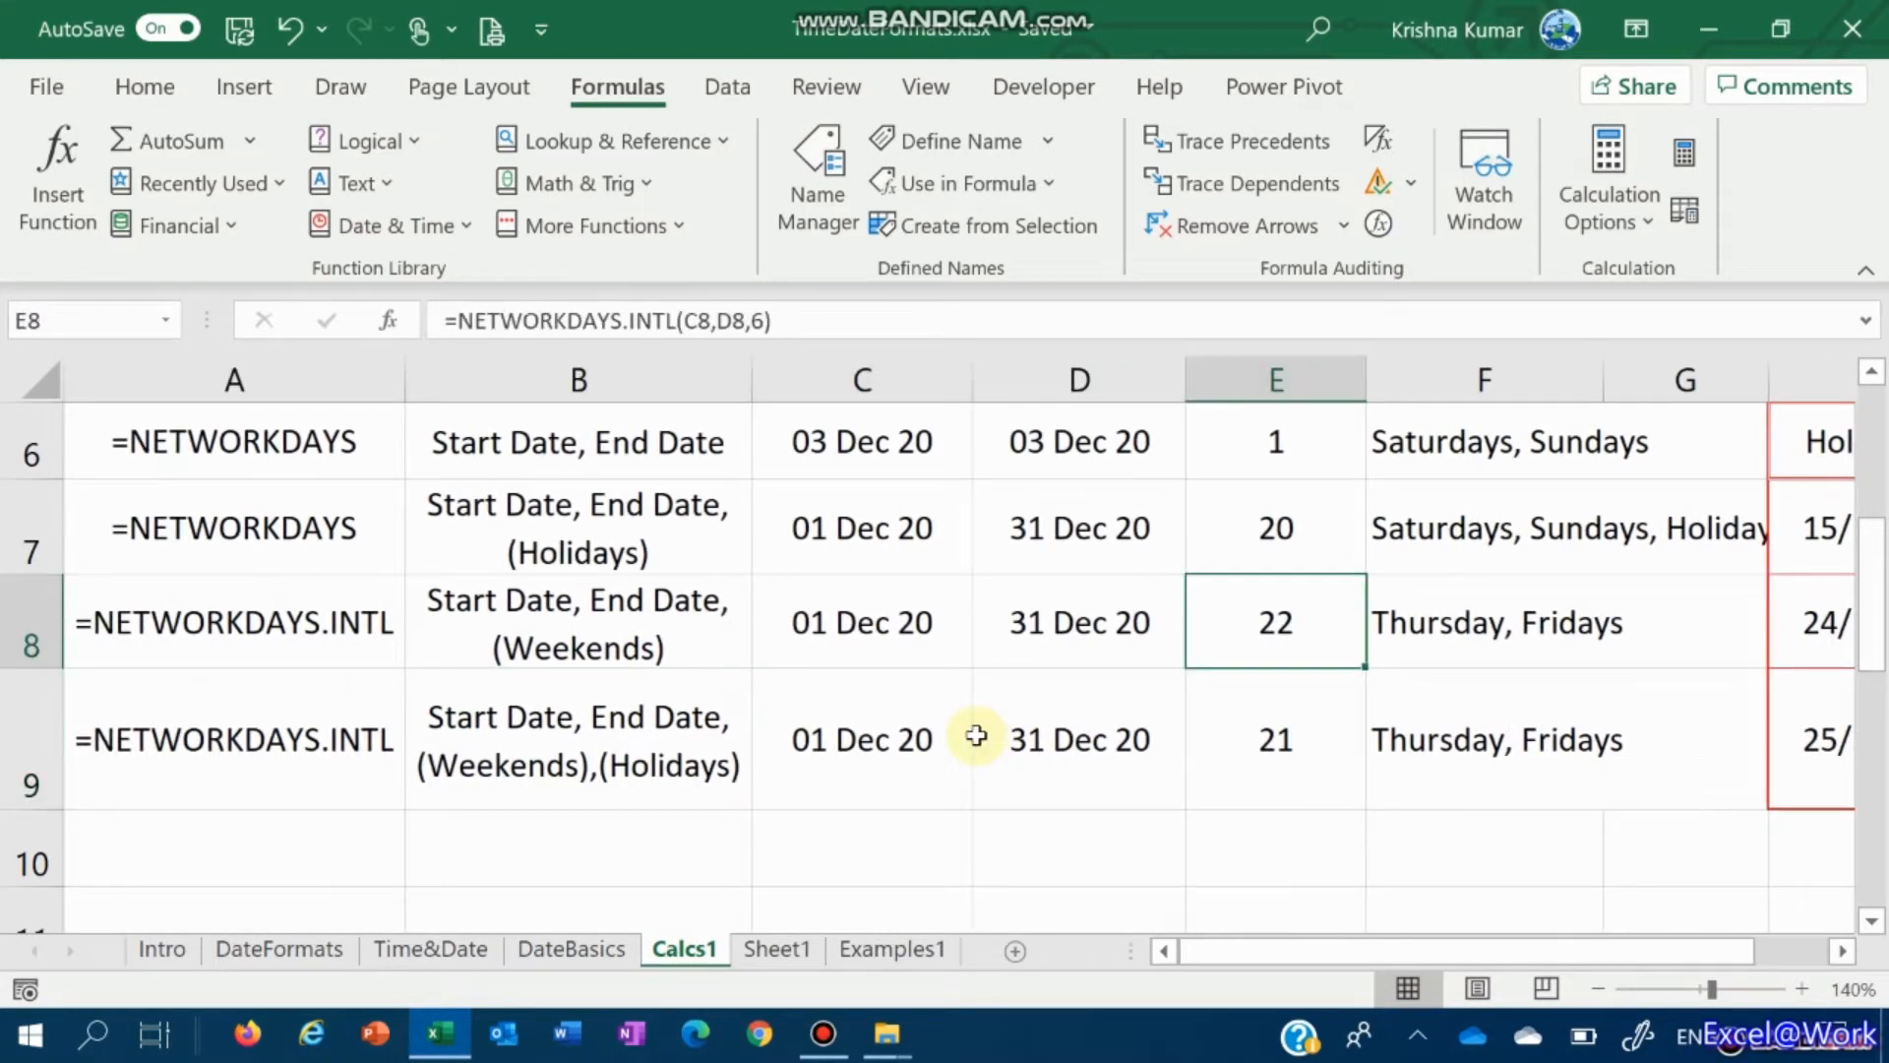
key("Down")
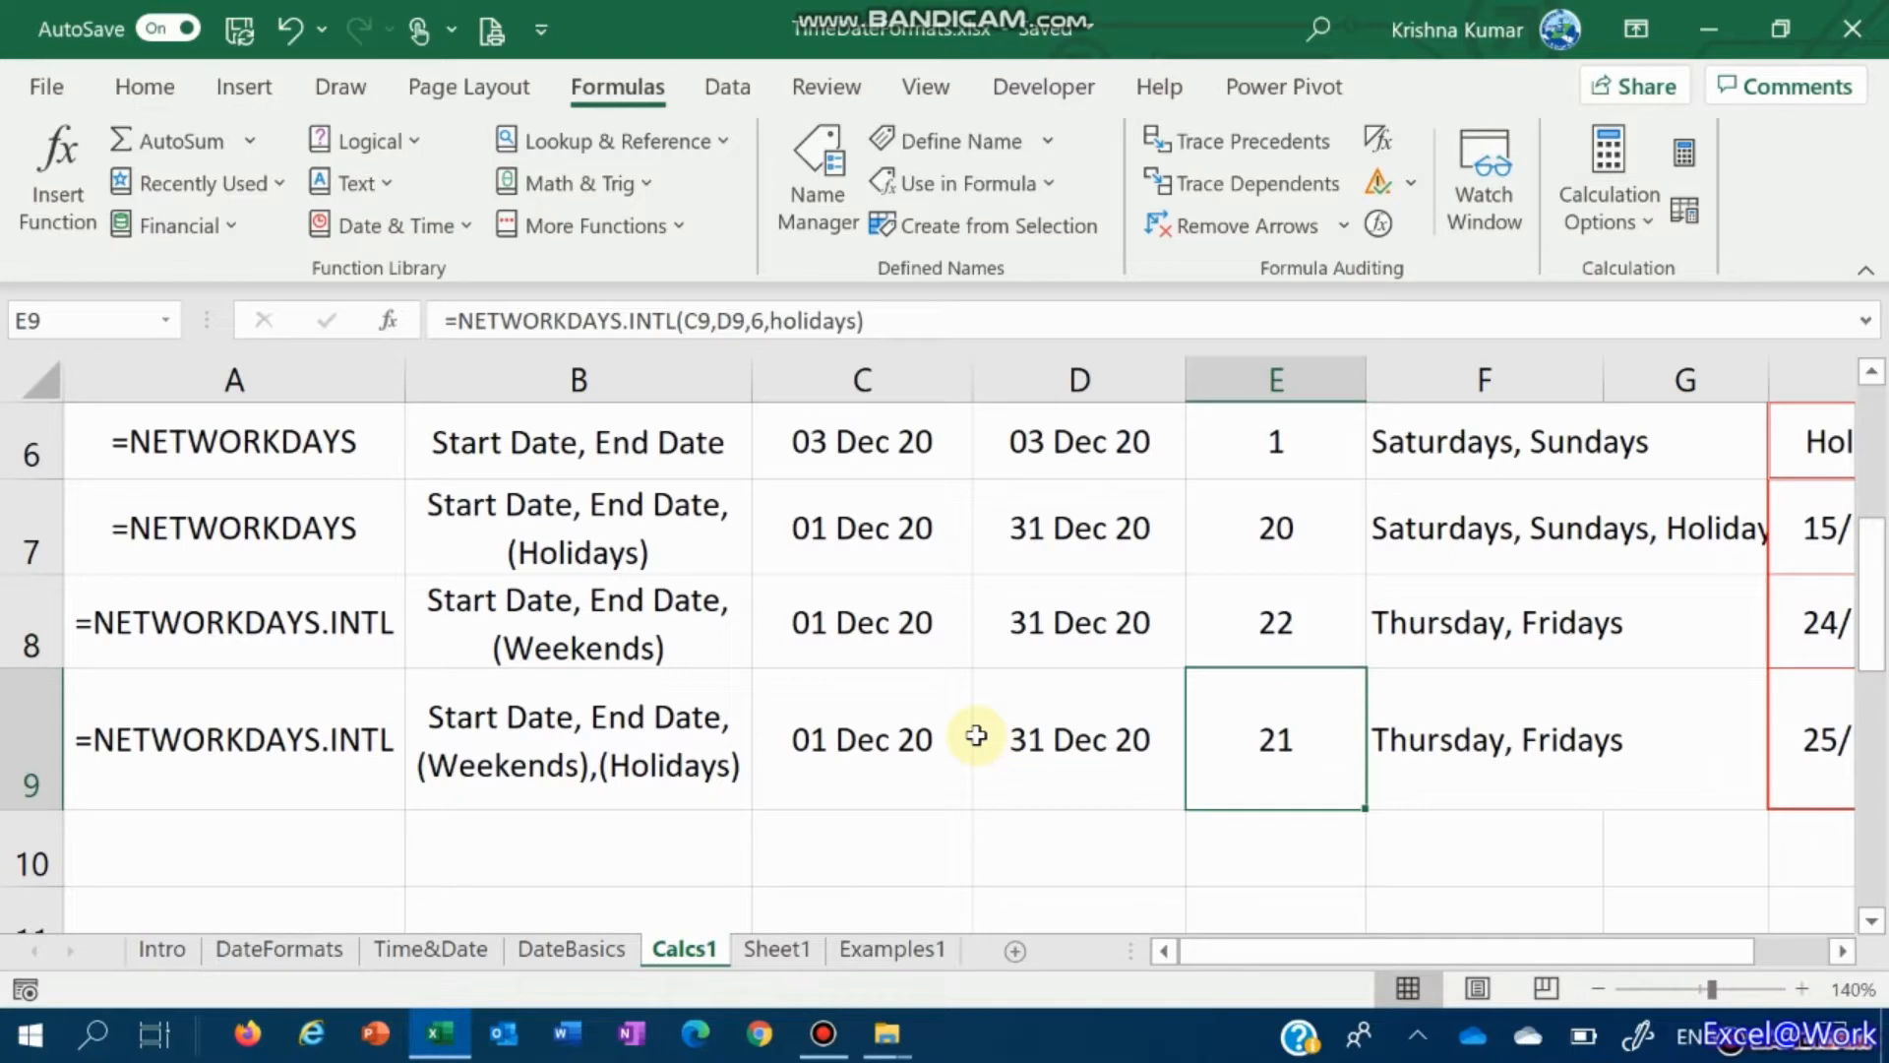
Step: Review the entries across row 9 and the function names in column A up to the sheet title
key("Right")
key("Right")
key("Left")
key("Left")
key("Left")
key("Left")
key("Left")
key("Left")
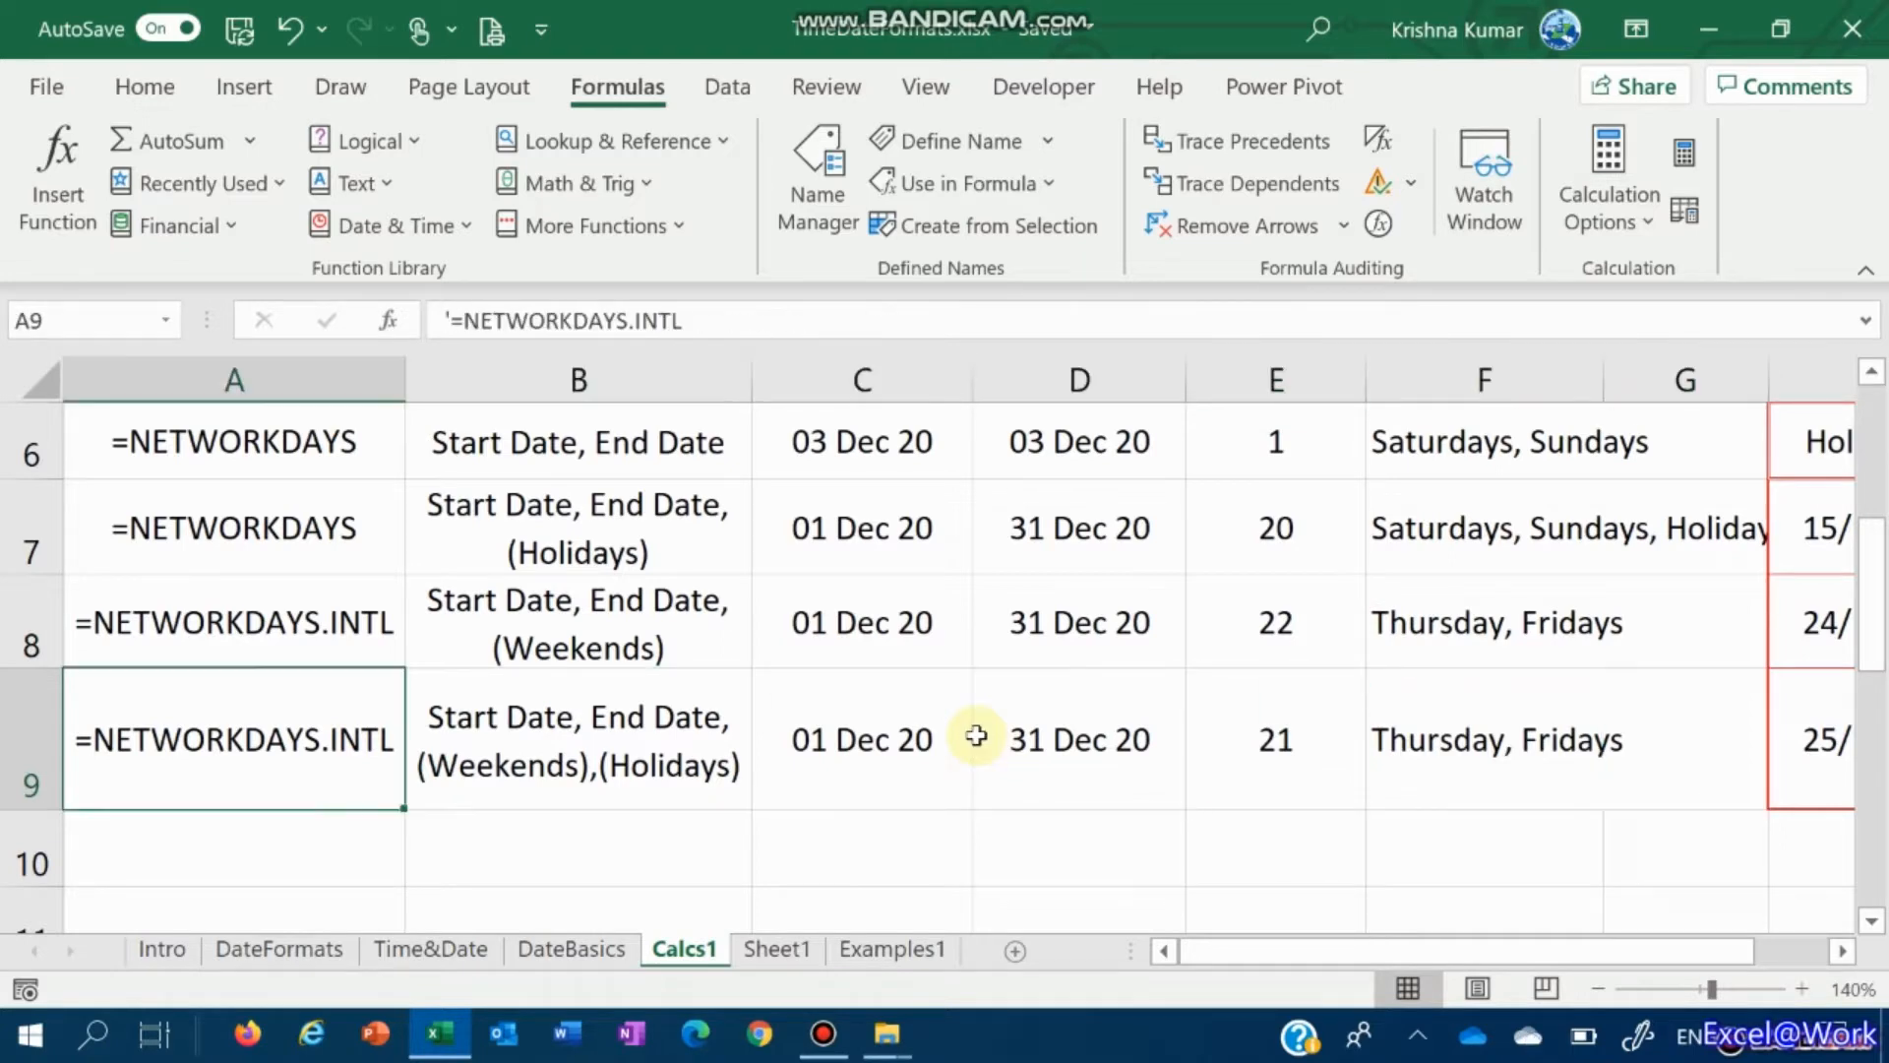
key("Up")
key("Up")
key("Up")
key("Up")
key("Up")
key("Up")
key("Up")
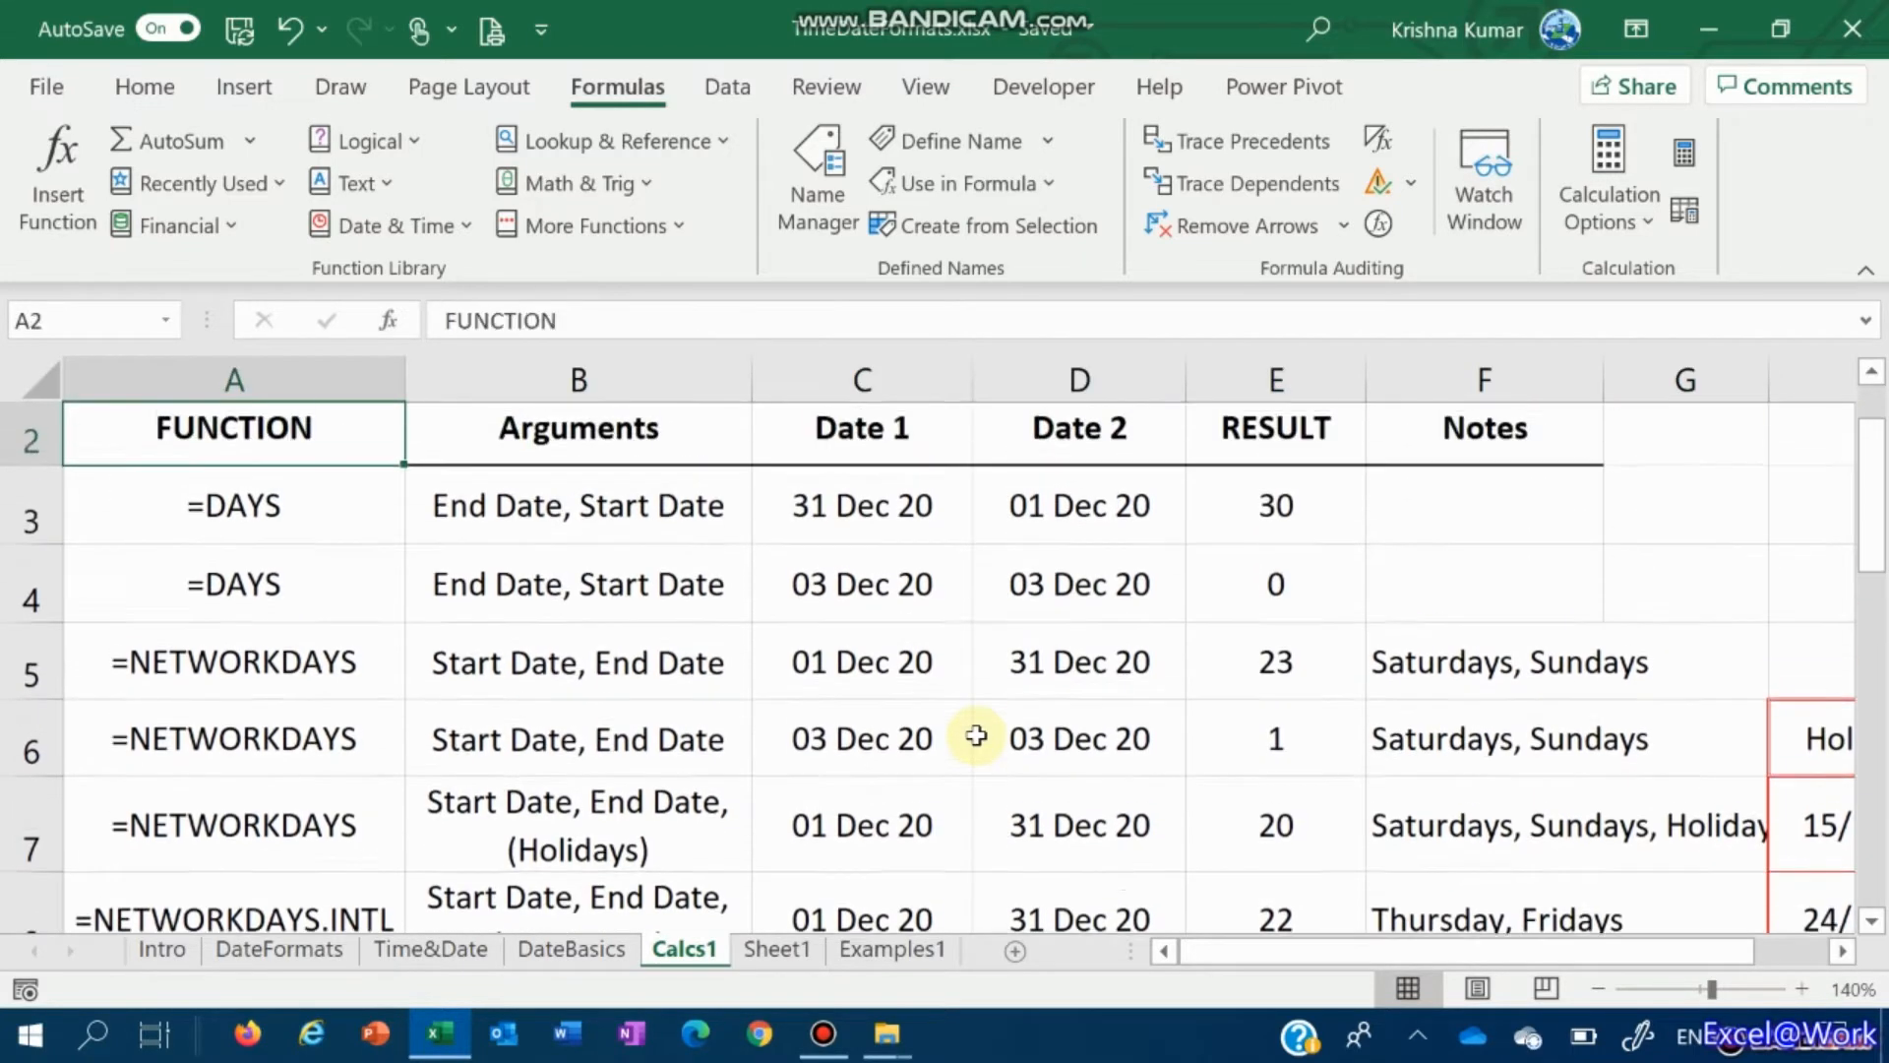
key("Up")
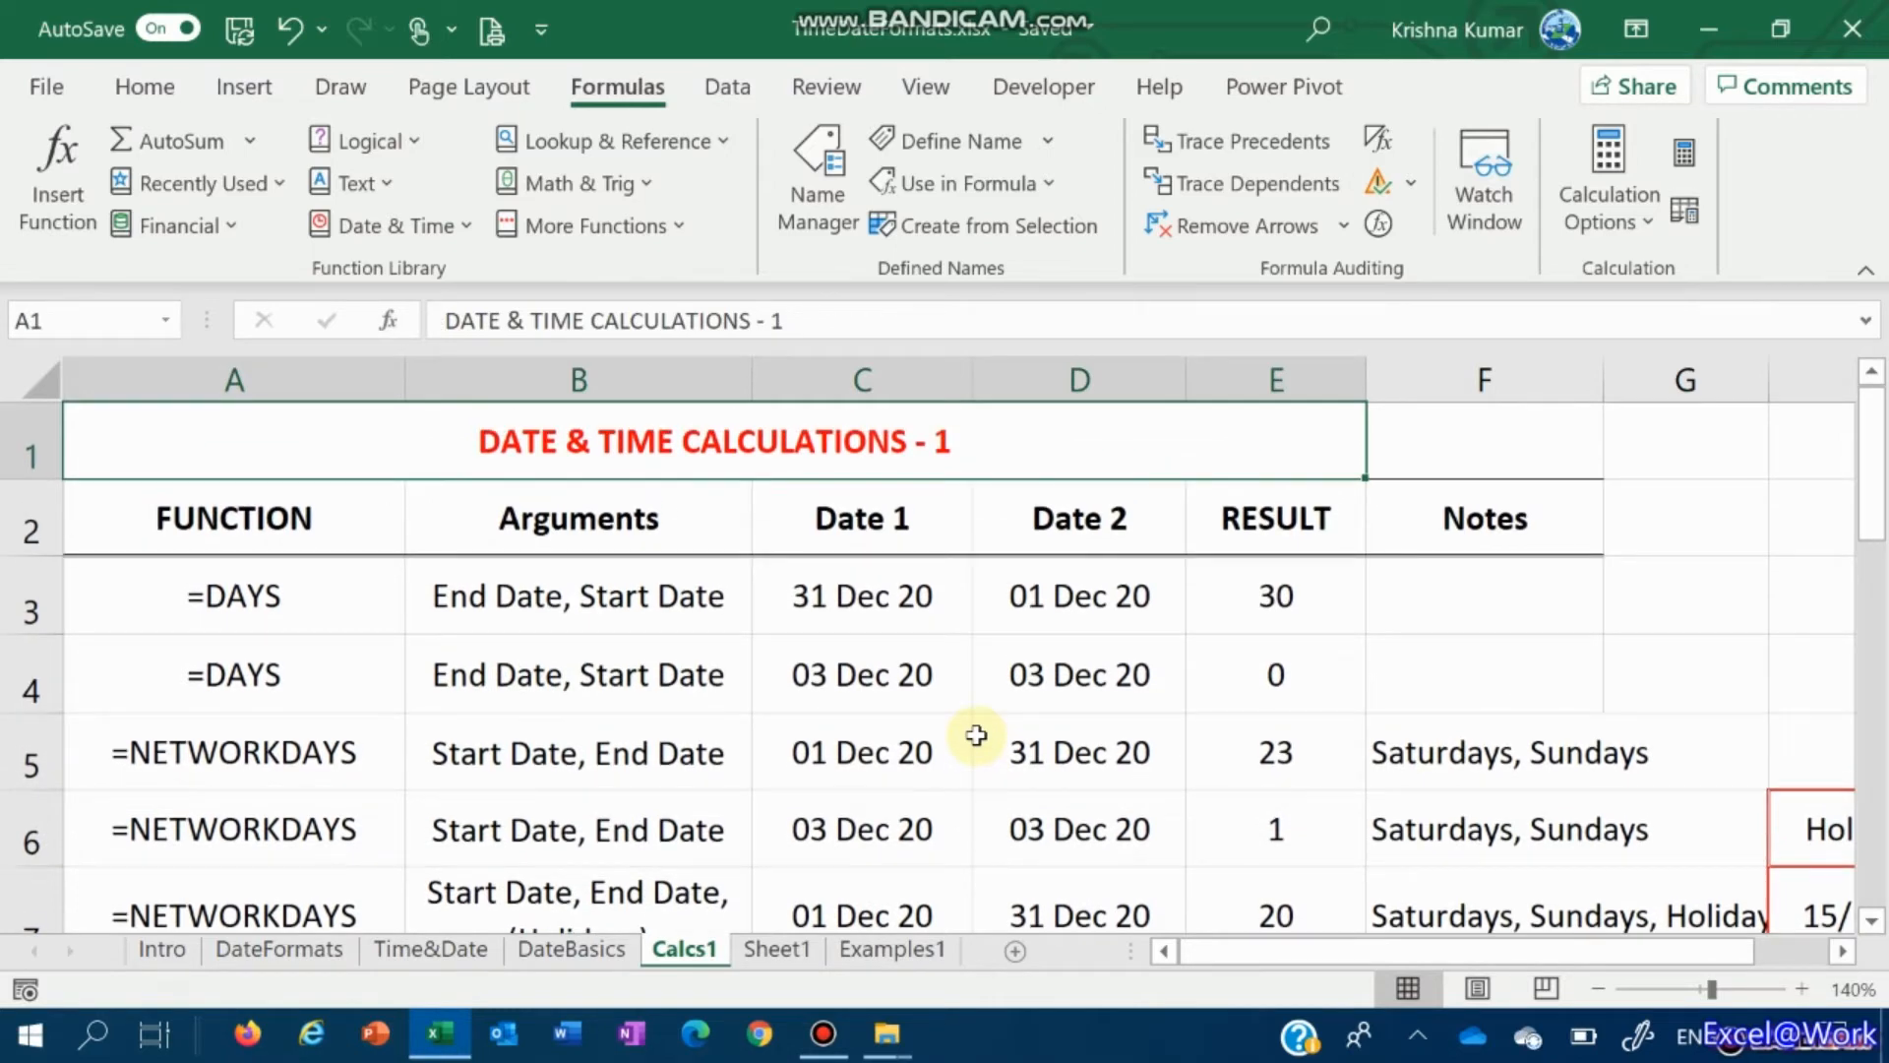
Step: Look over the DAYS, NETWORKDAYS and NETWORKDAYS.INTL examples down to row 9 and return to cell A1
key("Down")
key("Up")
key("Down")
key("Down")
key("Down")
key("Down")
key("Down")
key("Down")
key("Down")
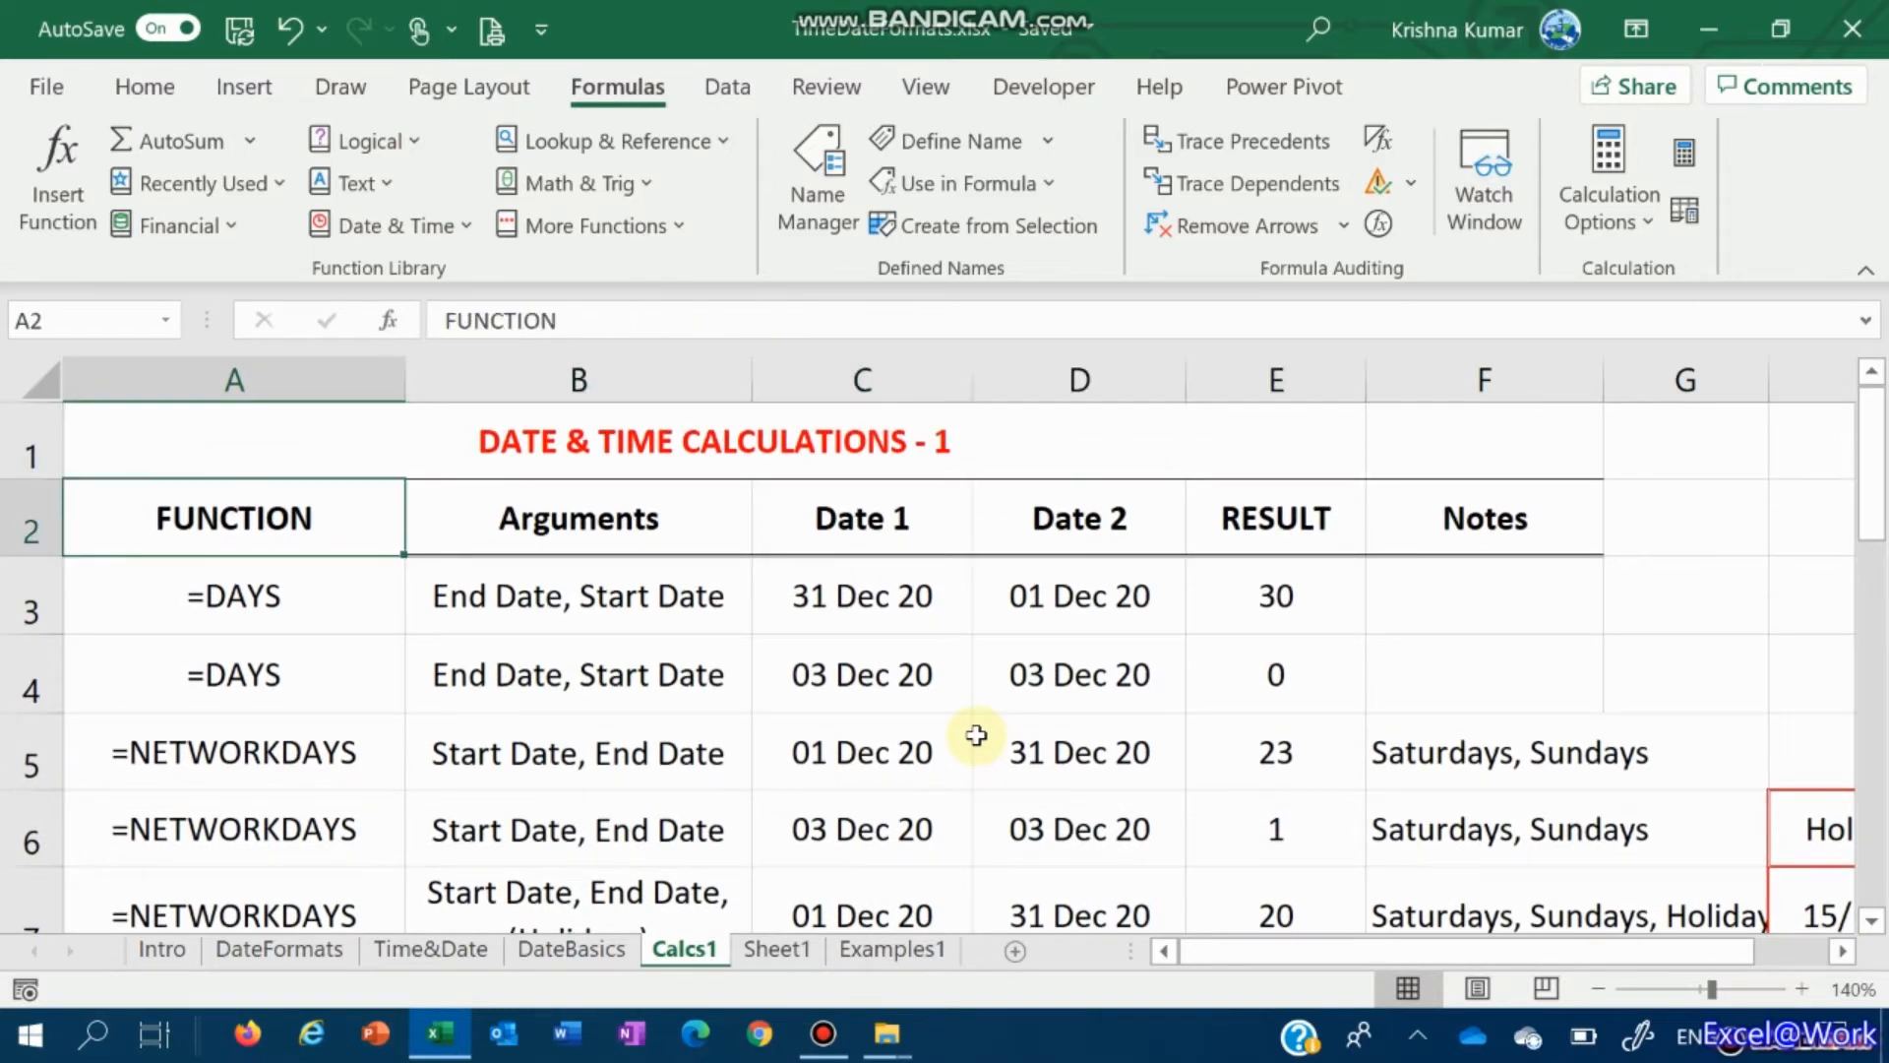
key("Down")
key("Down")
key("Down")
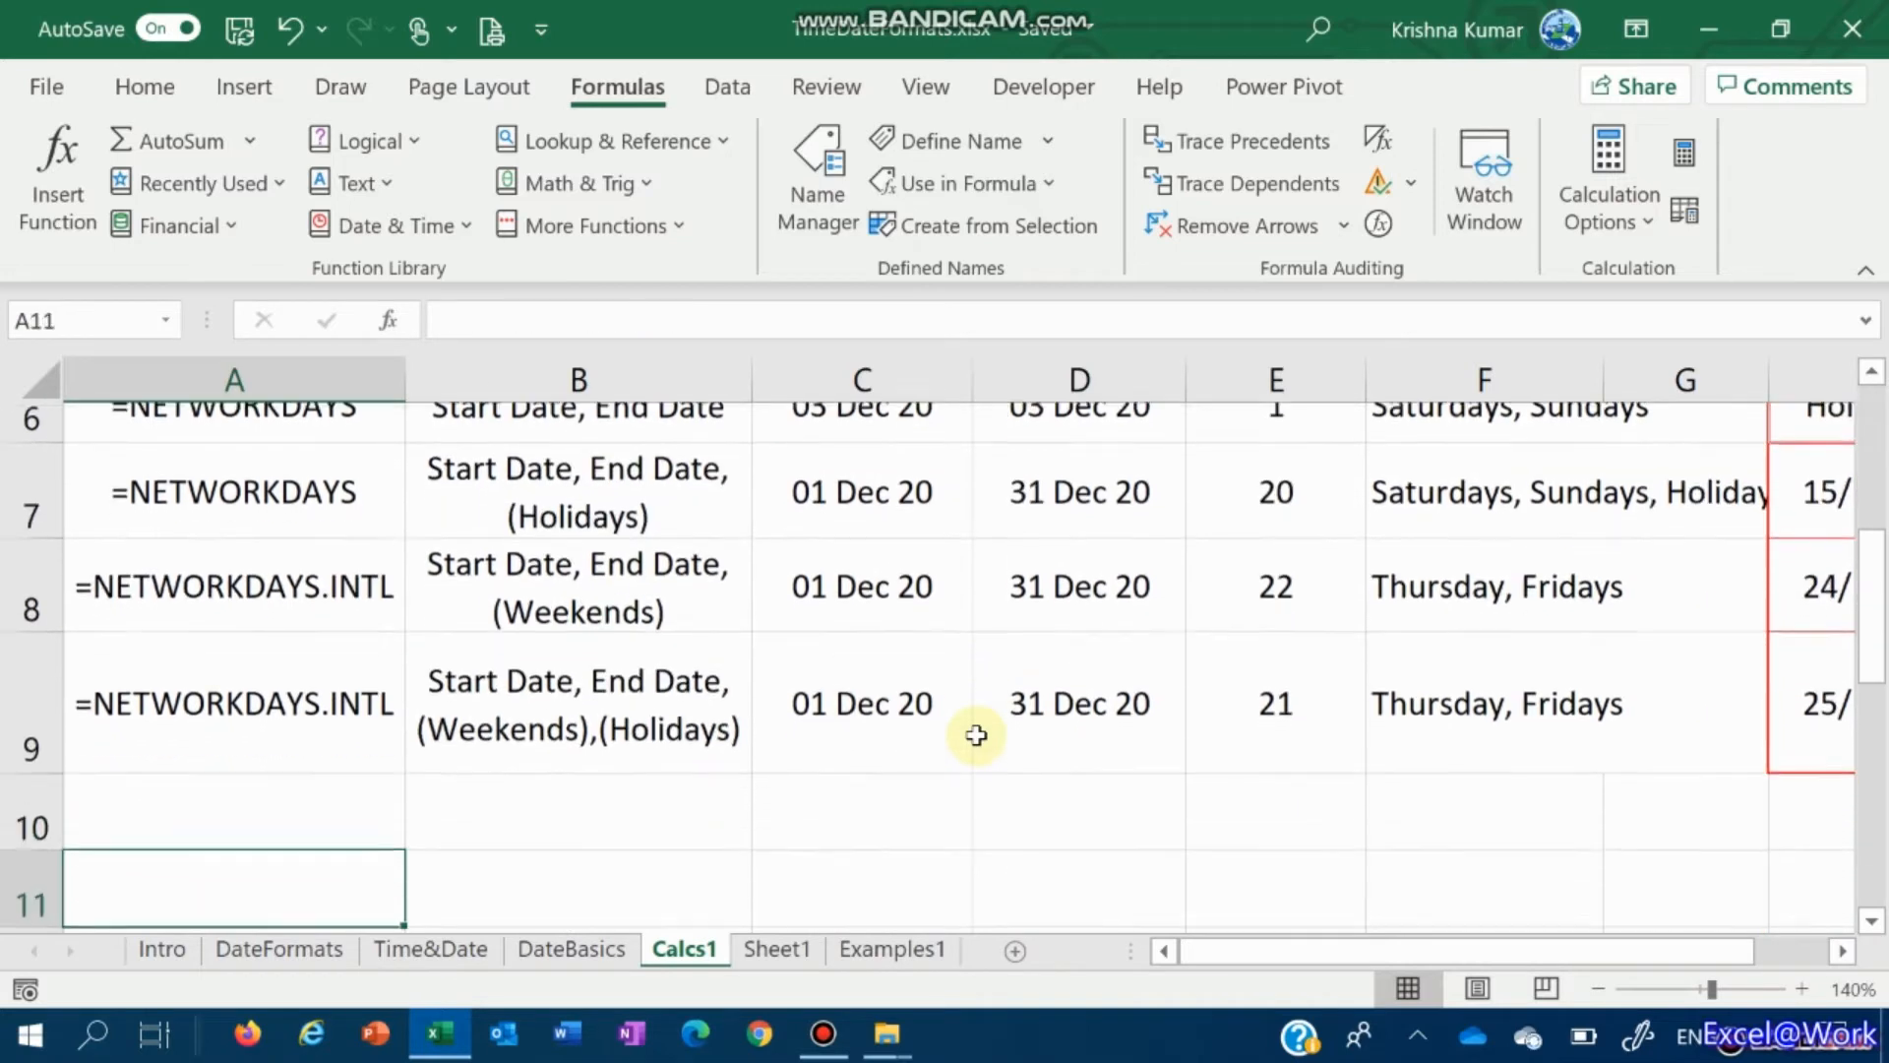
key("Up")
key("Right")
key("Right")
key("Right")
key("Right")
key("Right")
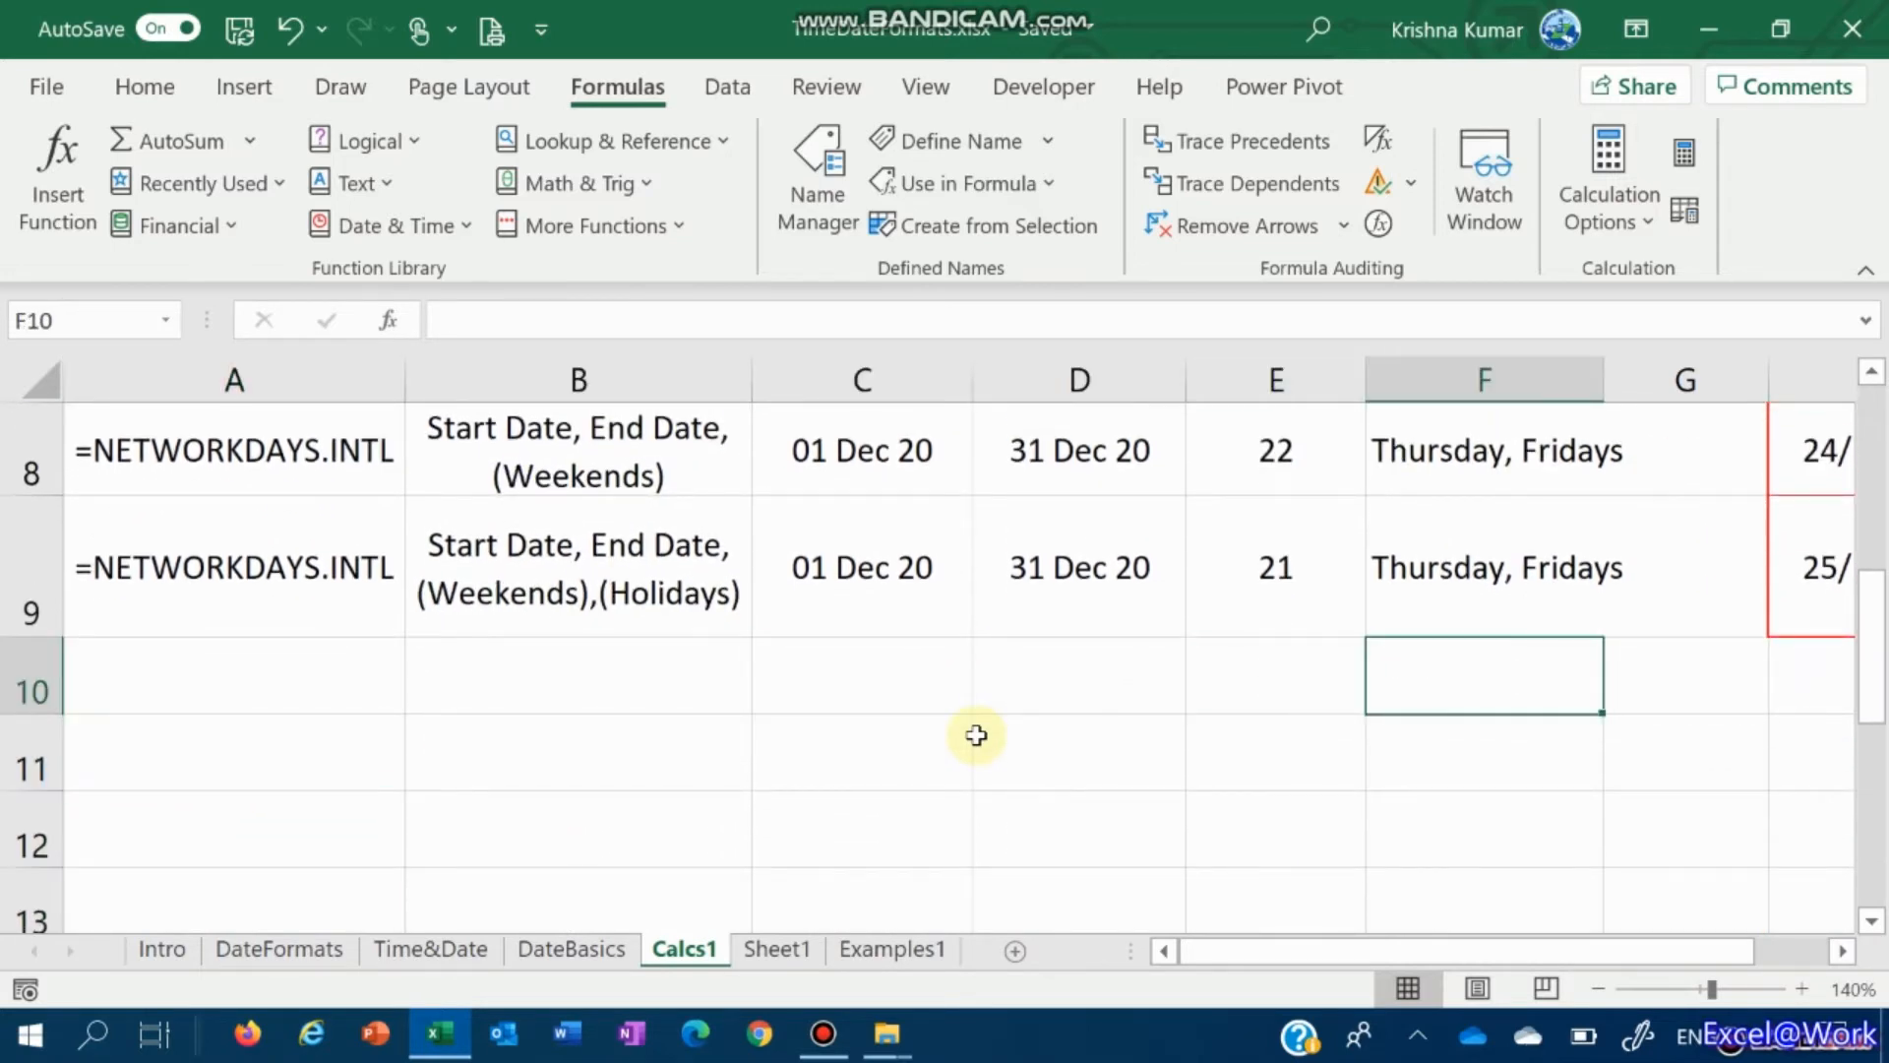
key("Left")
key("Left")
key("Left")
key("Up")
key("Up")
key("Up")
key("Up")
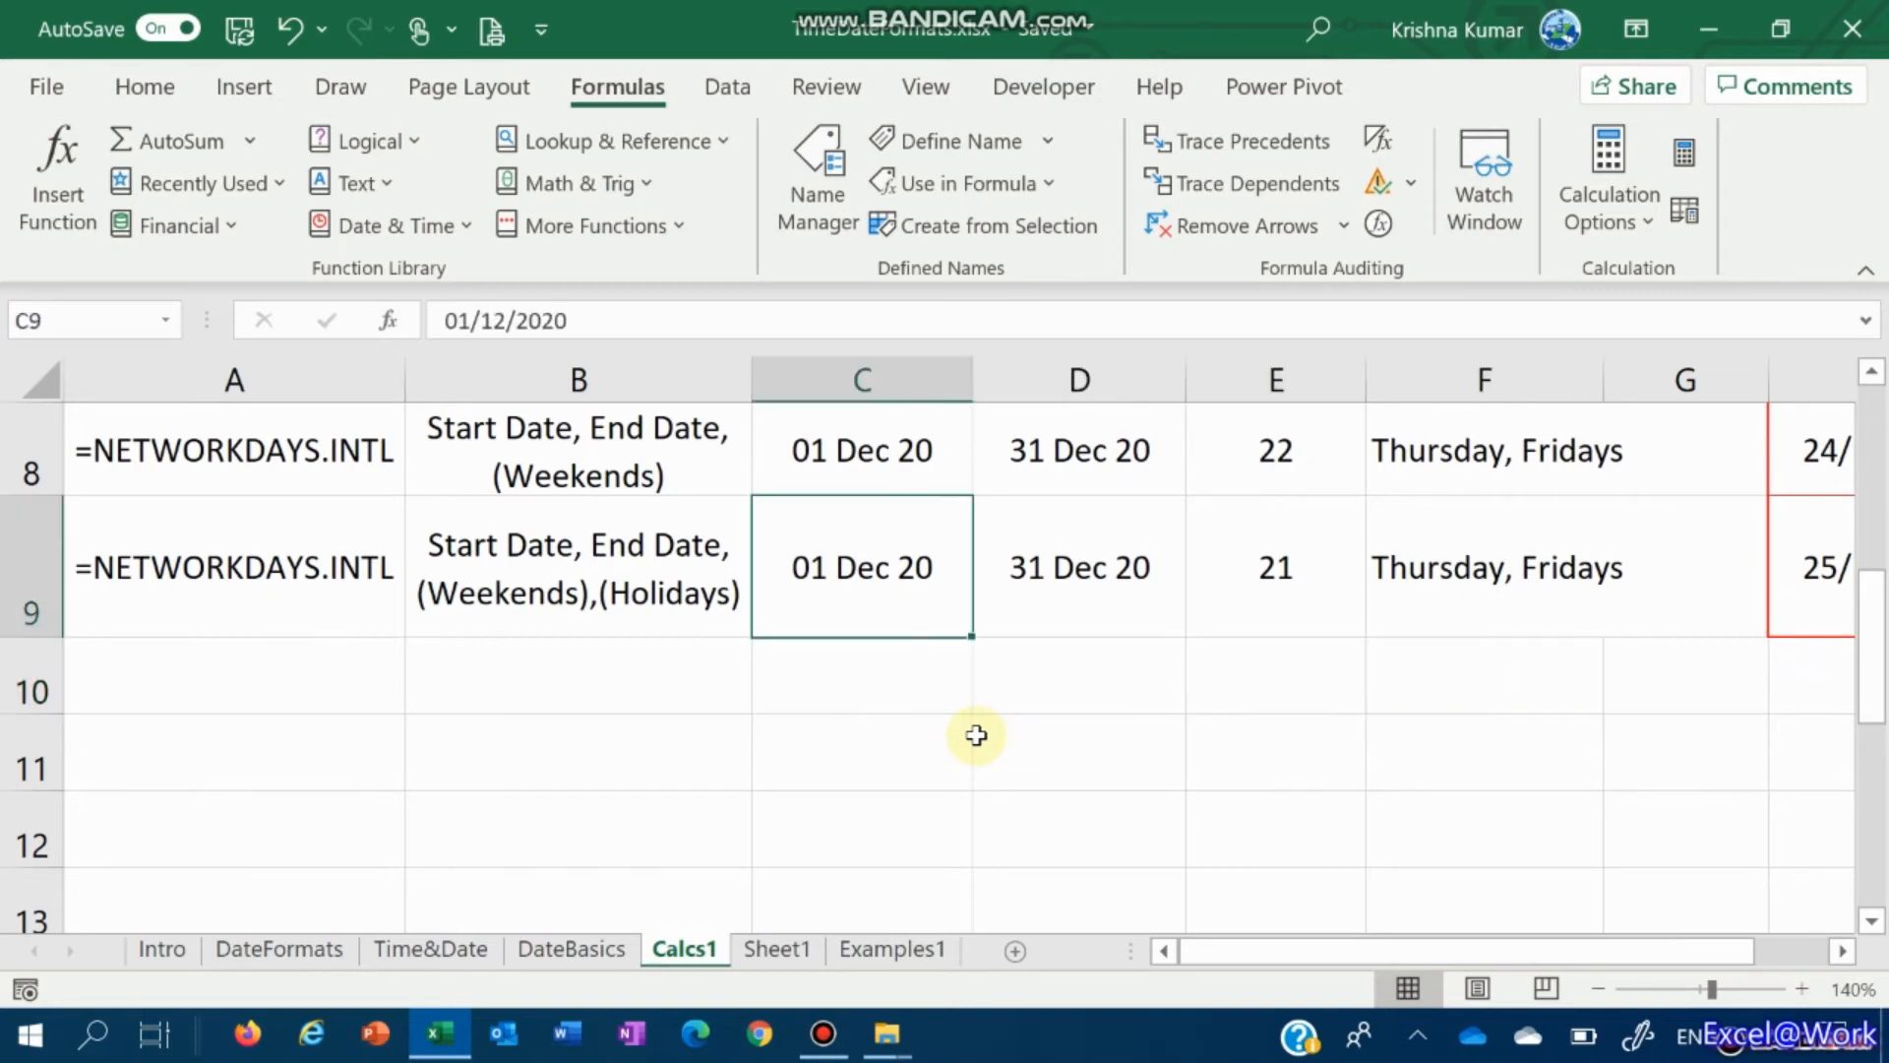
key("Up")
key("Up")
key("ctrl+Home")
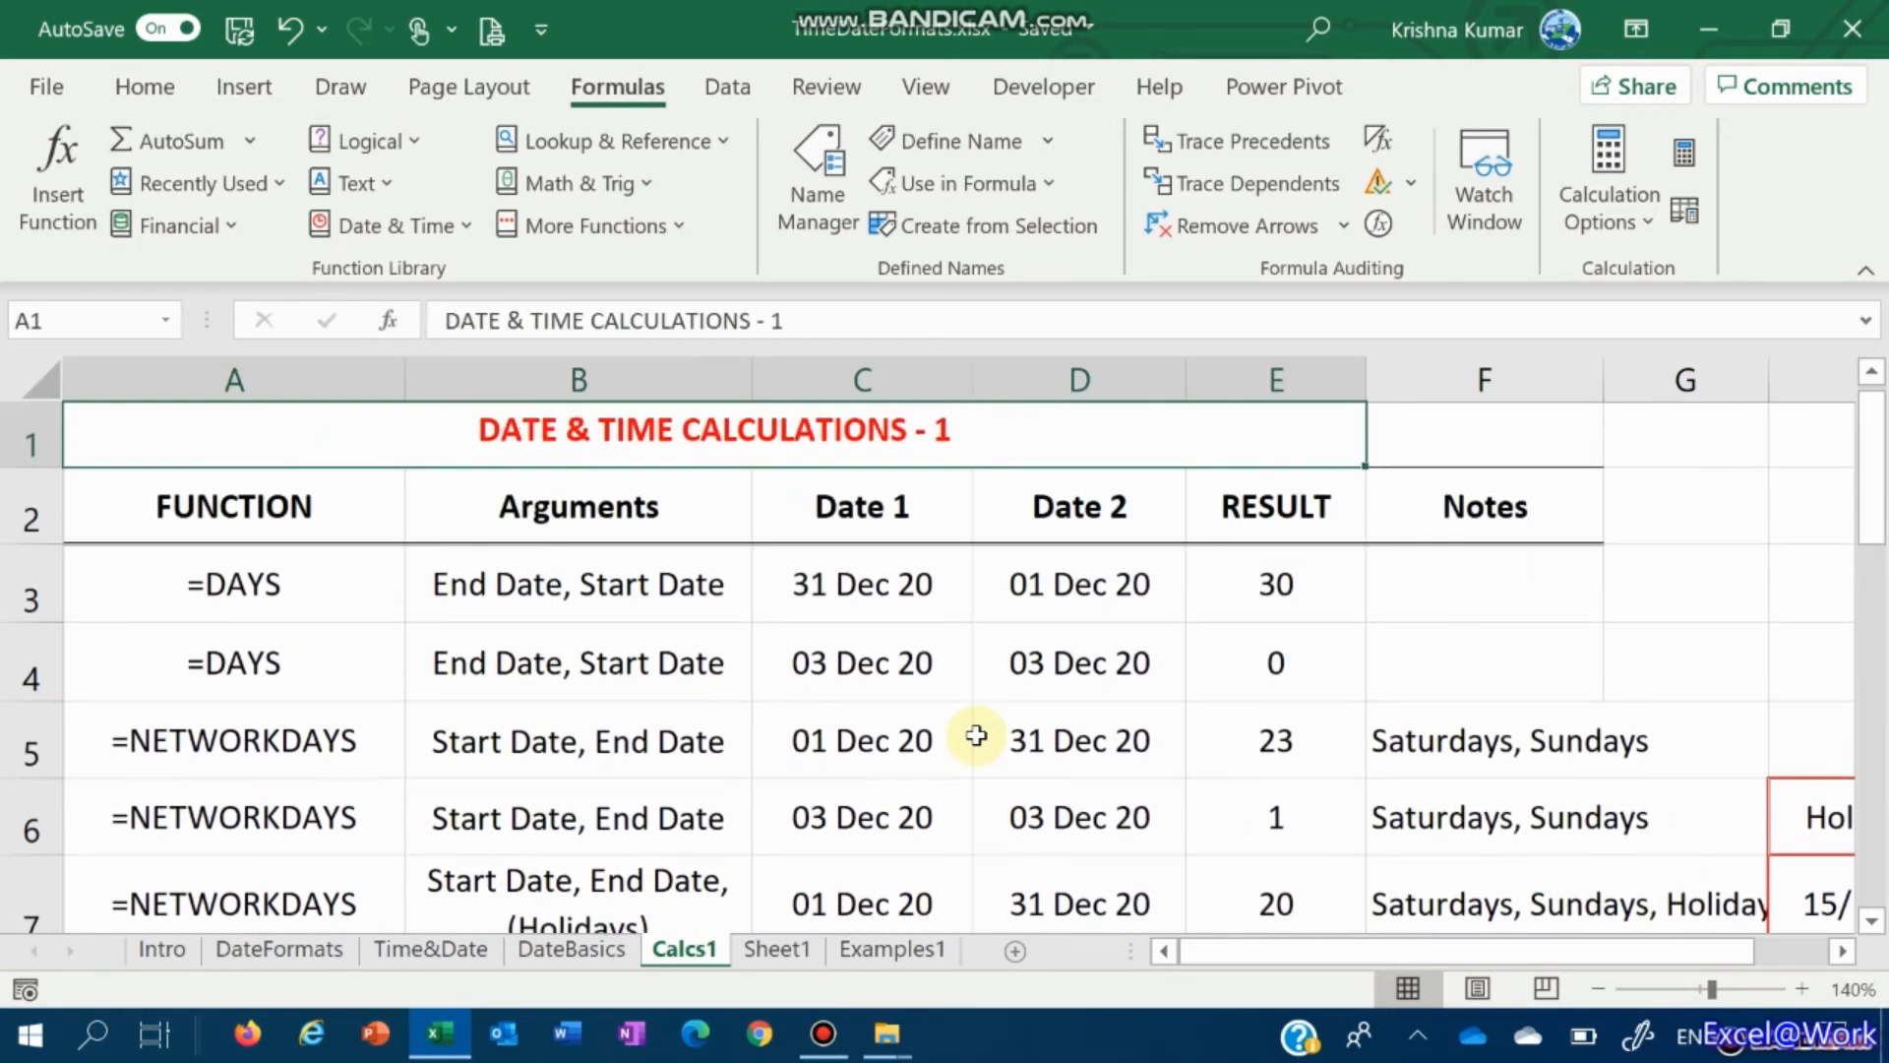